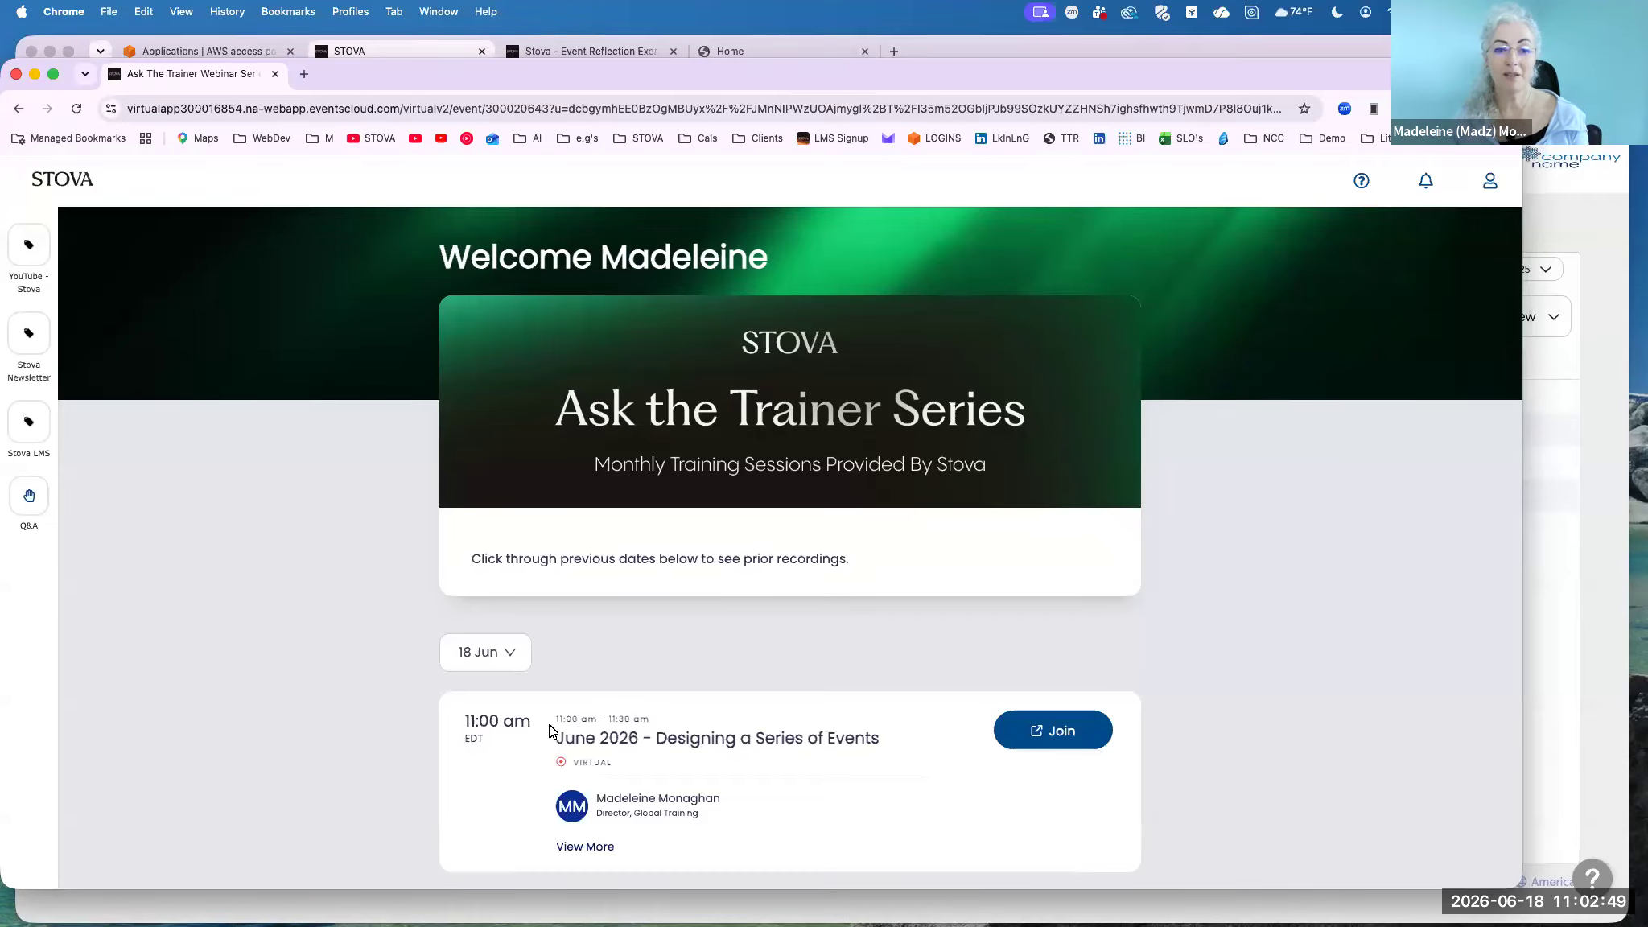
Look through the previous Ask the Trainer sessions for 25 Mar, 11 Dec, 19 Nov and 24 Feb.
click(511, 658)
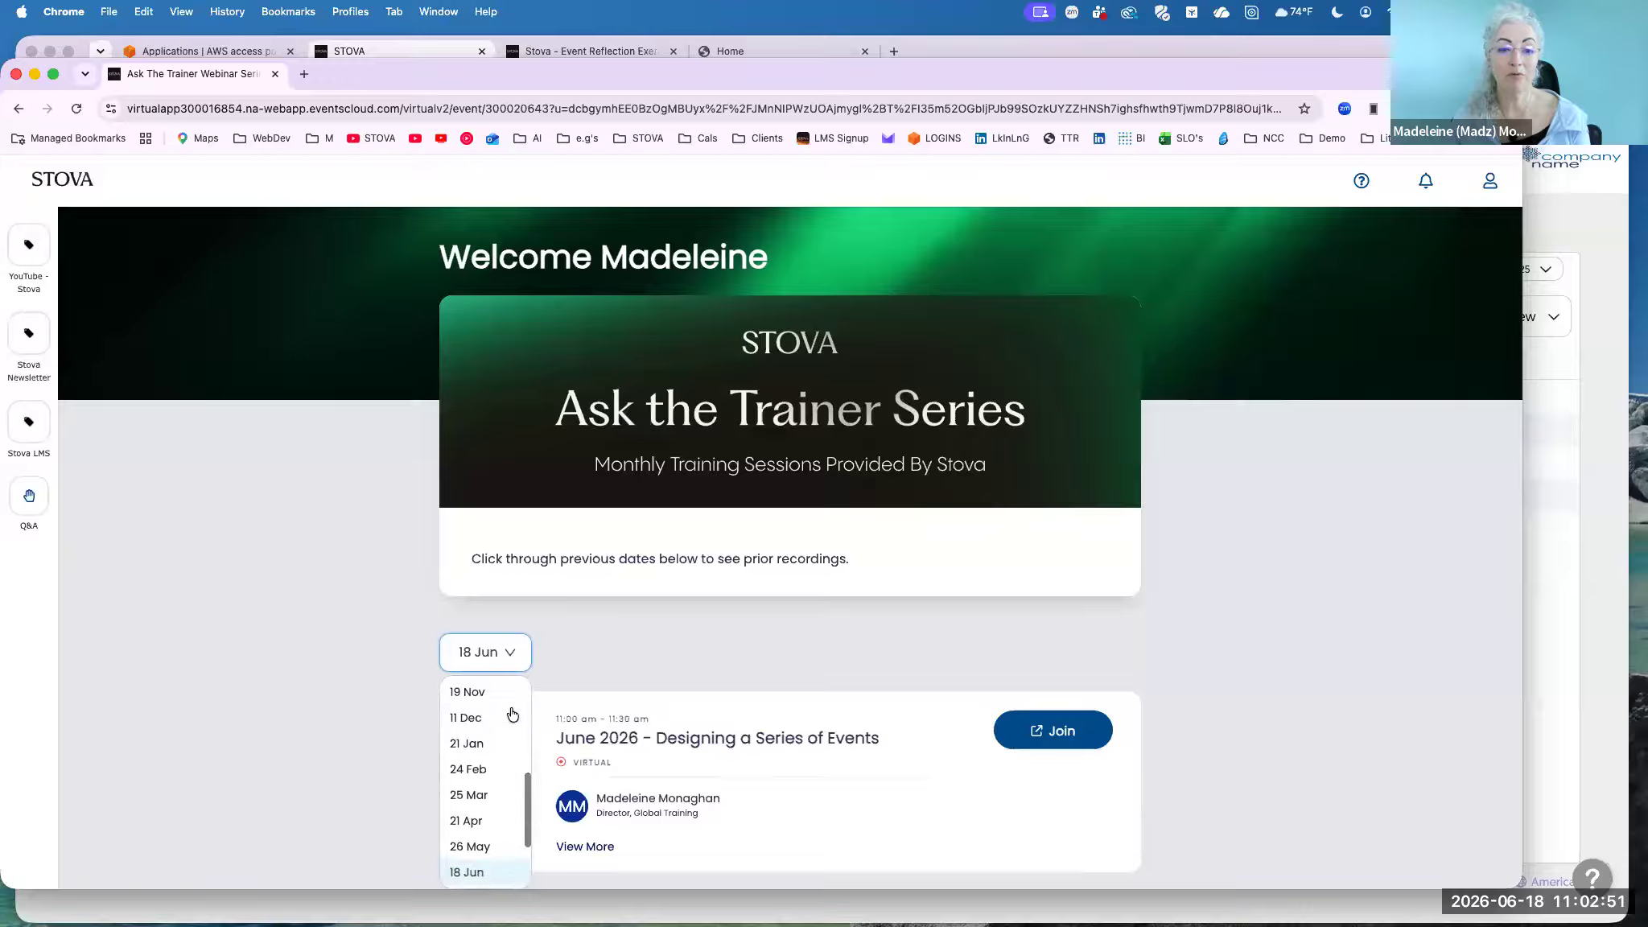
click(491, 795)
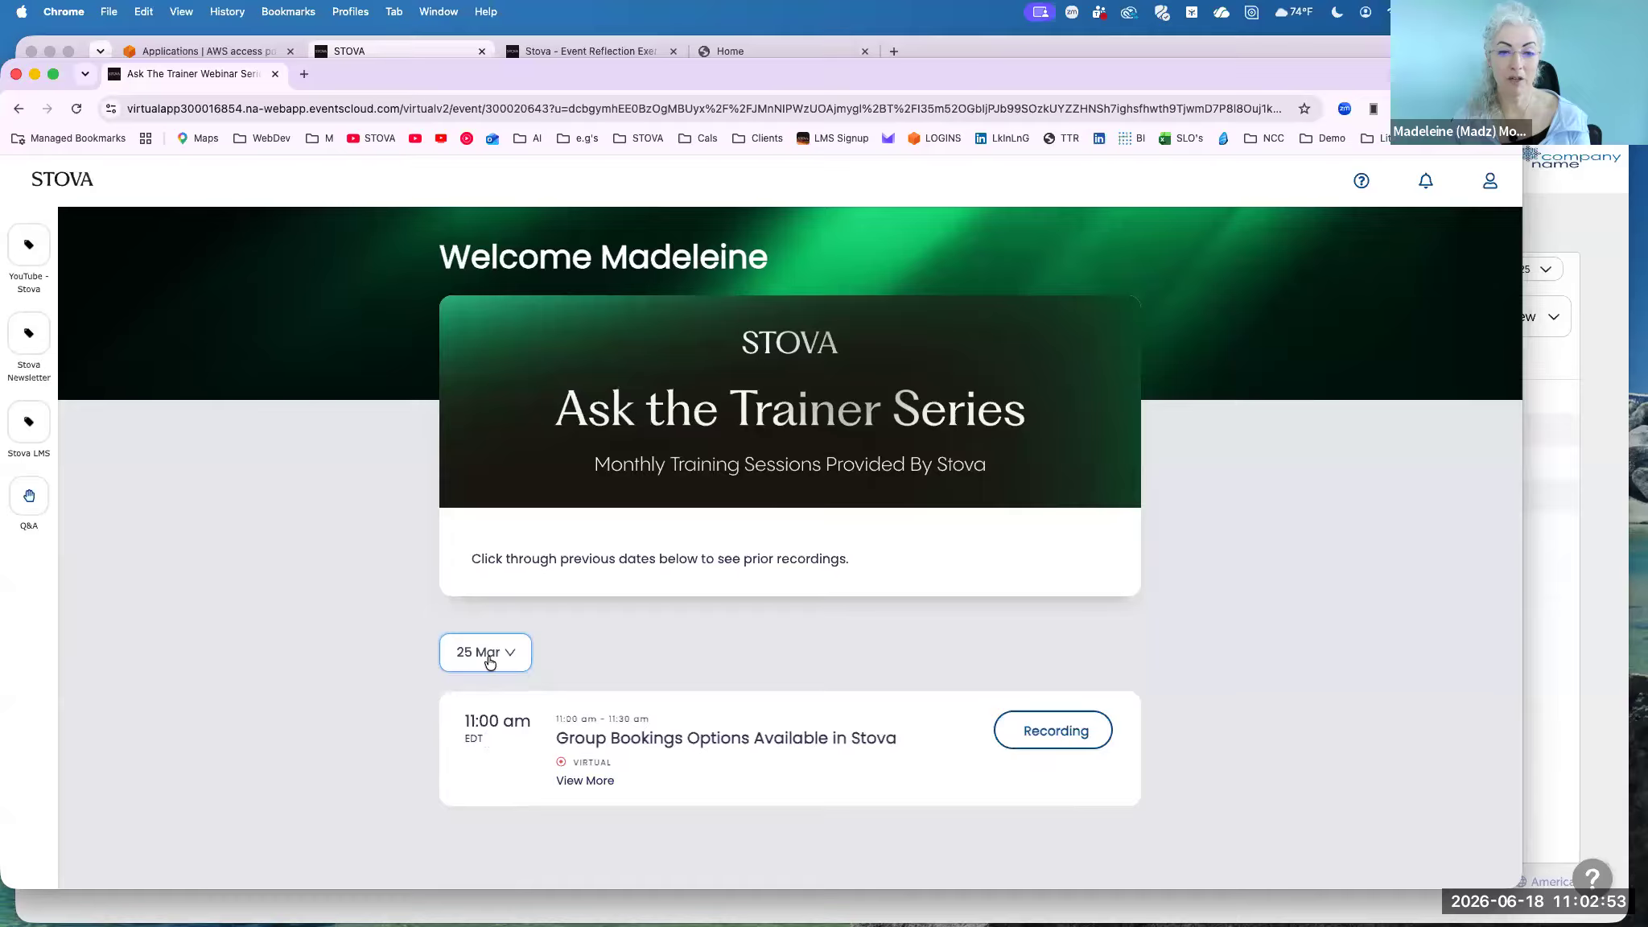
click(489, 661)
click(489, 711)
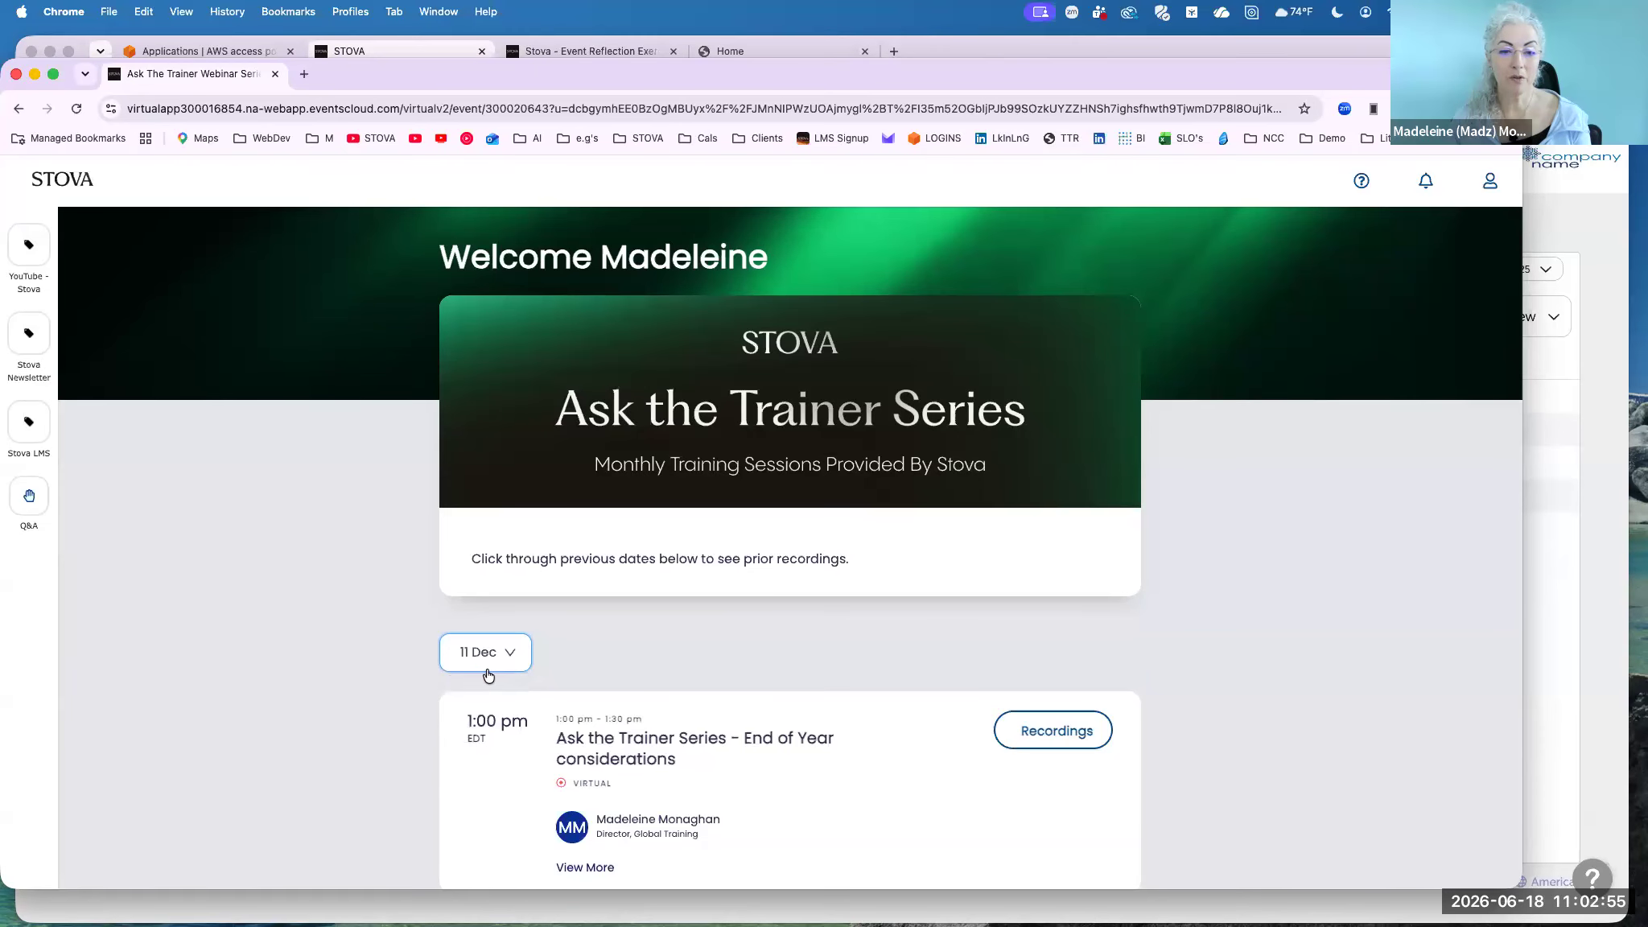
click(488, 673)
click(476, 690)
click(494, 659)
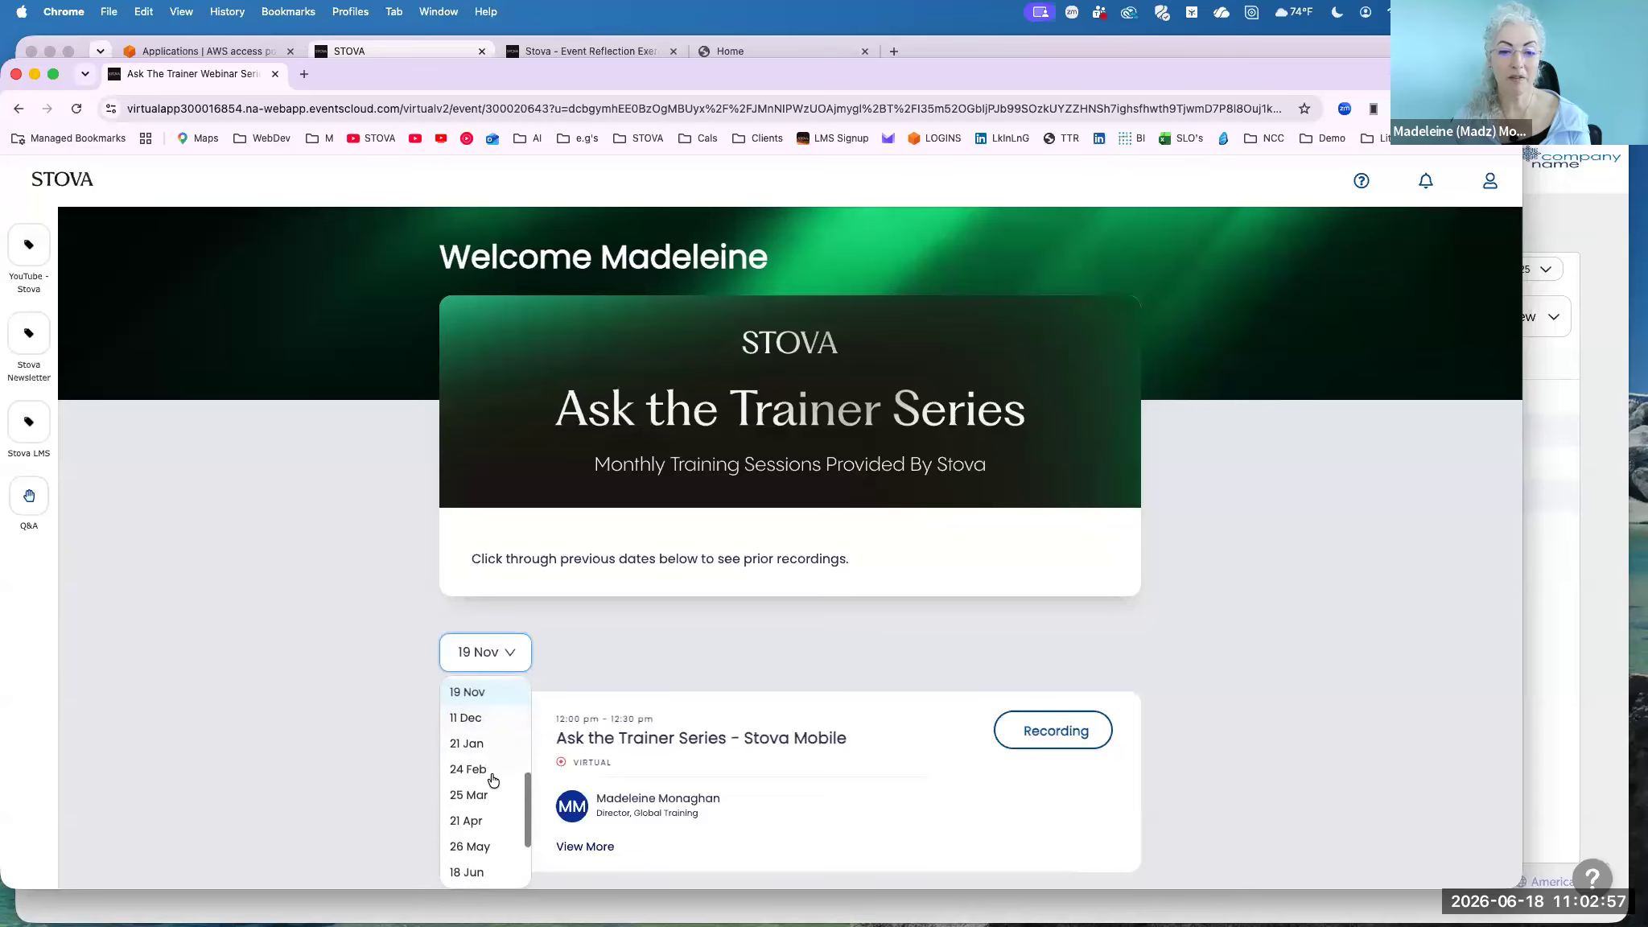
click(491, 772)
click(1042, 732)
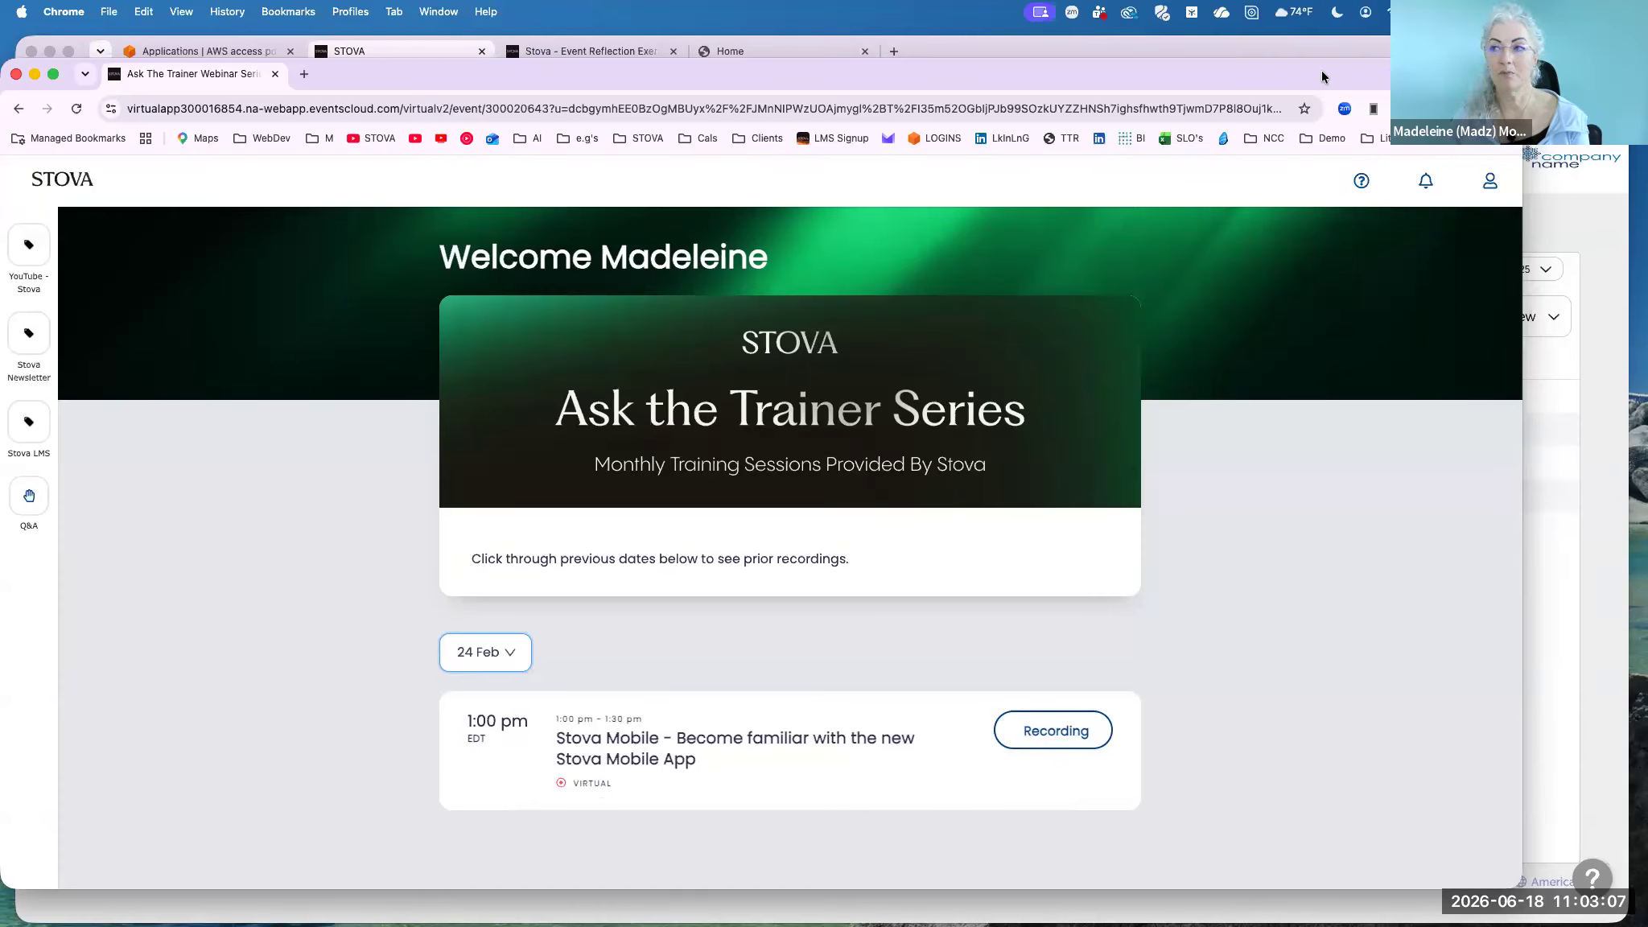
Switch to the Generic Work Flow Process document in Word and review its planner profile and templates in use.
click(1247, 46)
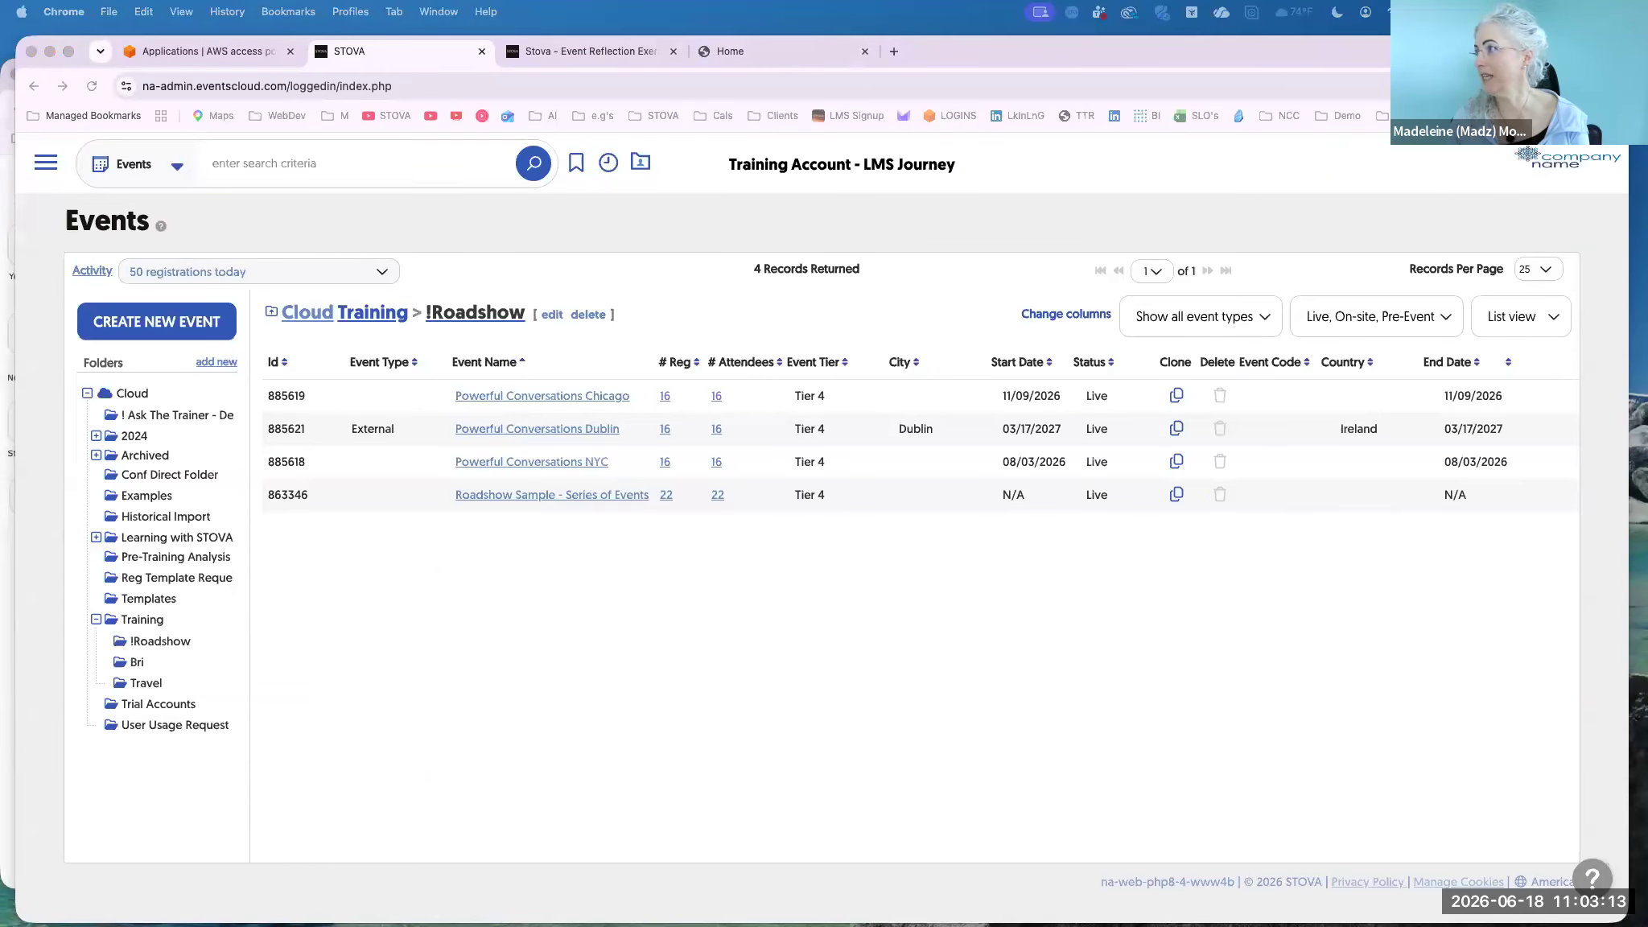
drag(1143, 286, 951, 36)
drag(1248, 791, 1482, 834)
drag(1546, 900, 1577, 917)
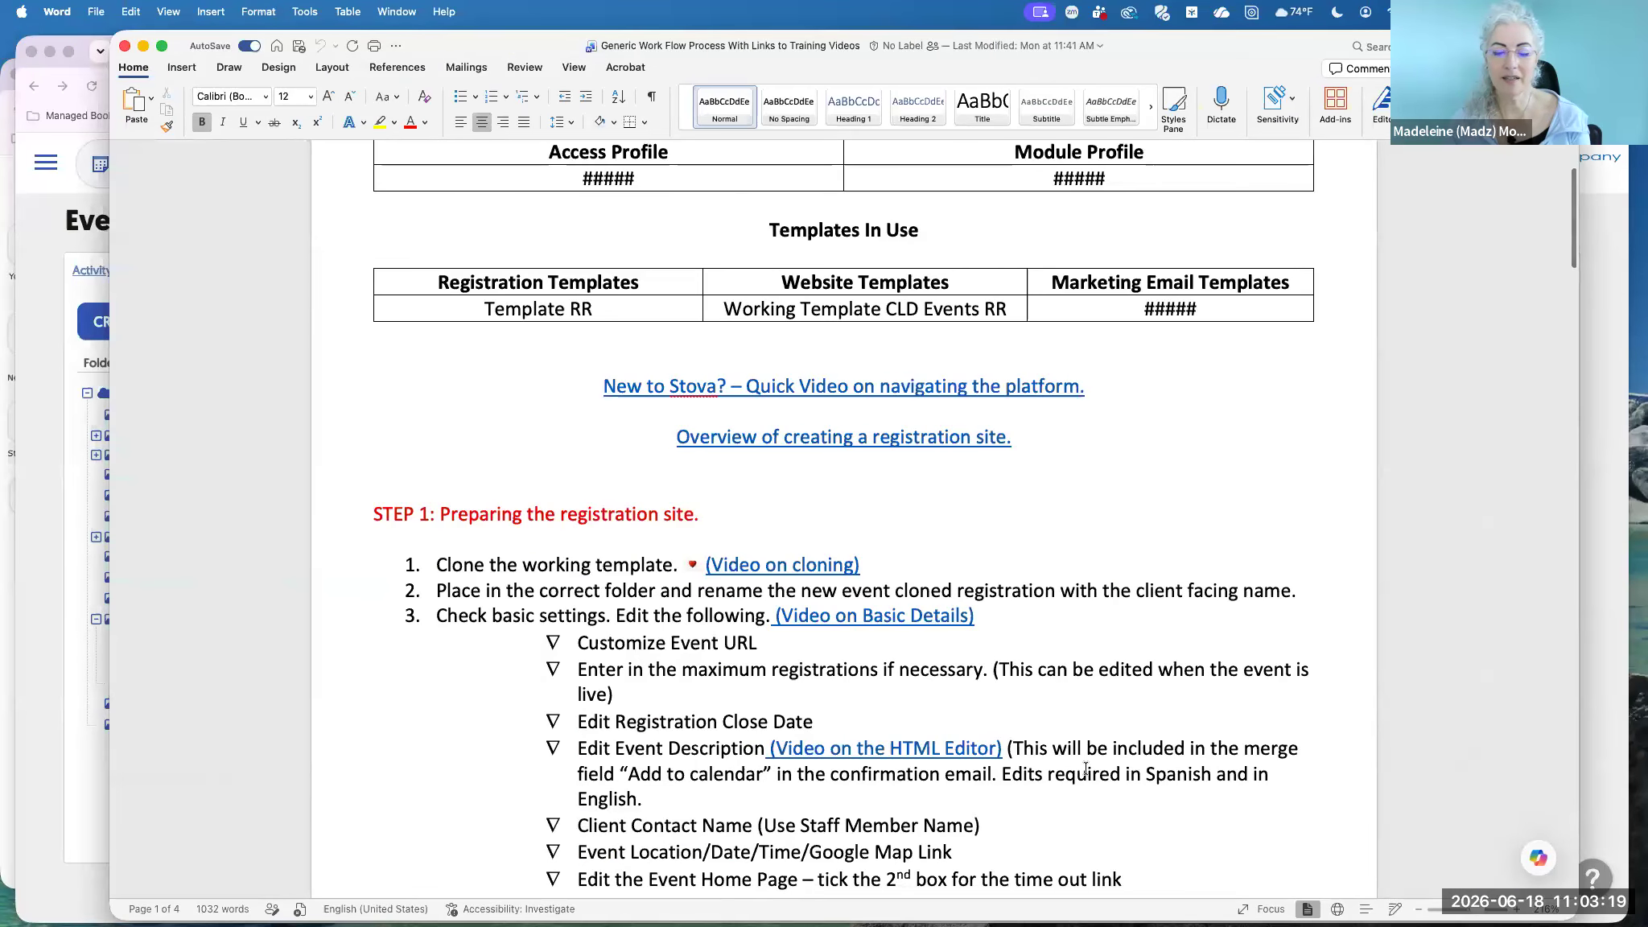
scroll(1085, 769, up, 3)
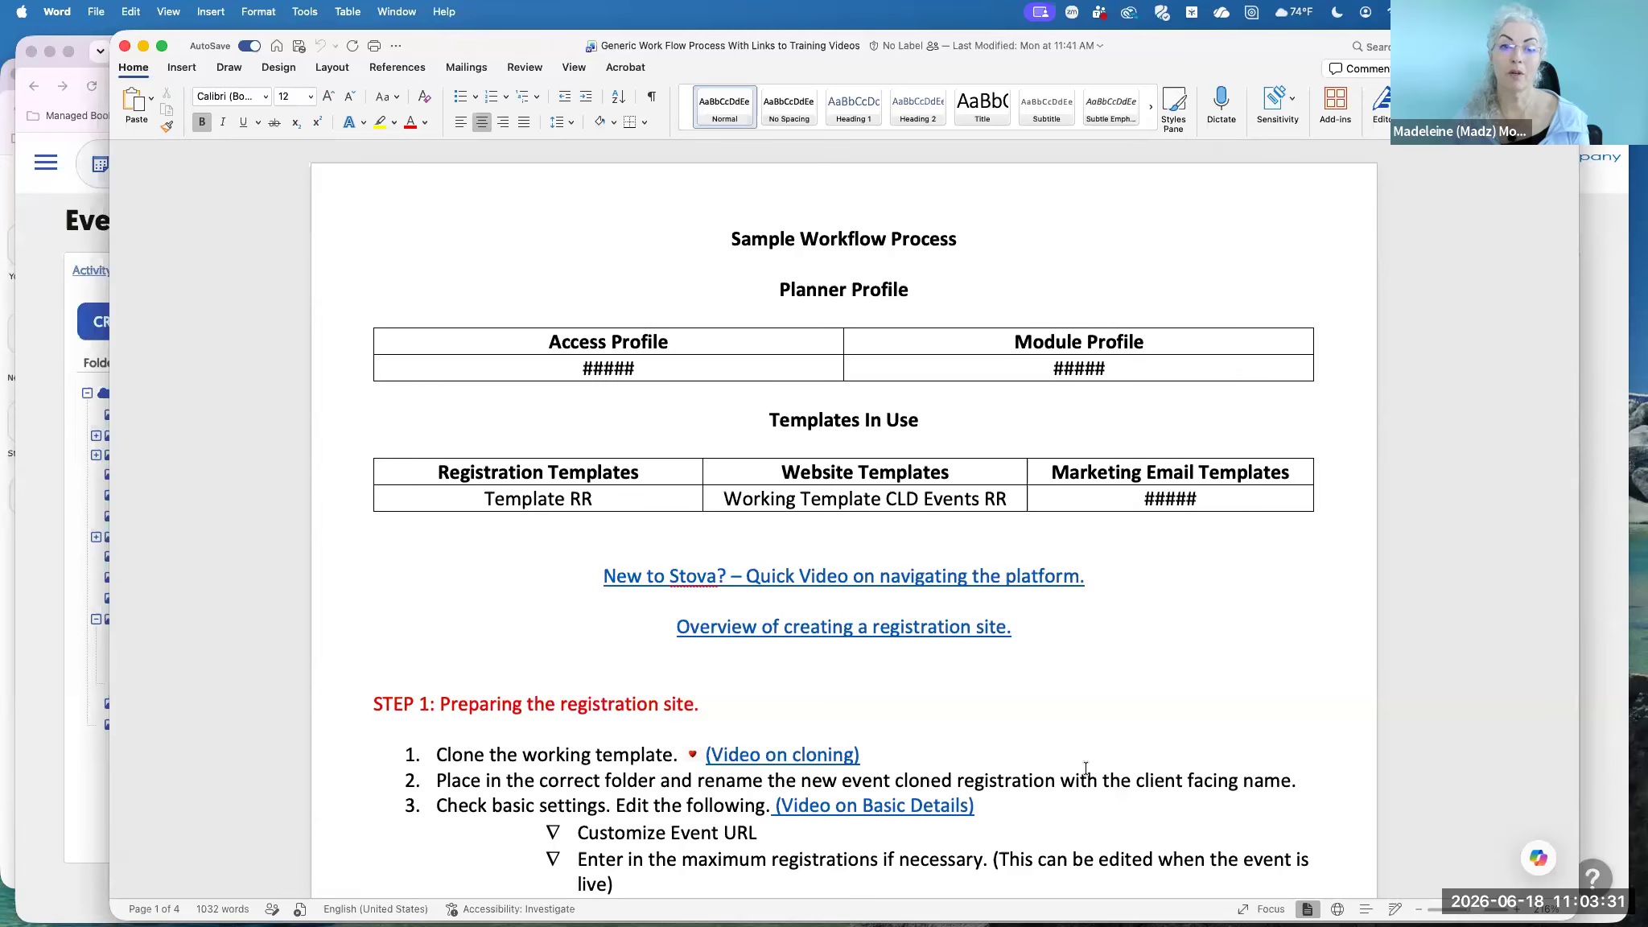
triple_click(508, 507)
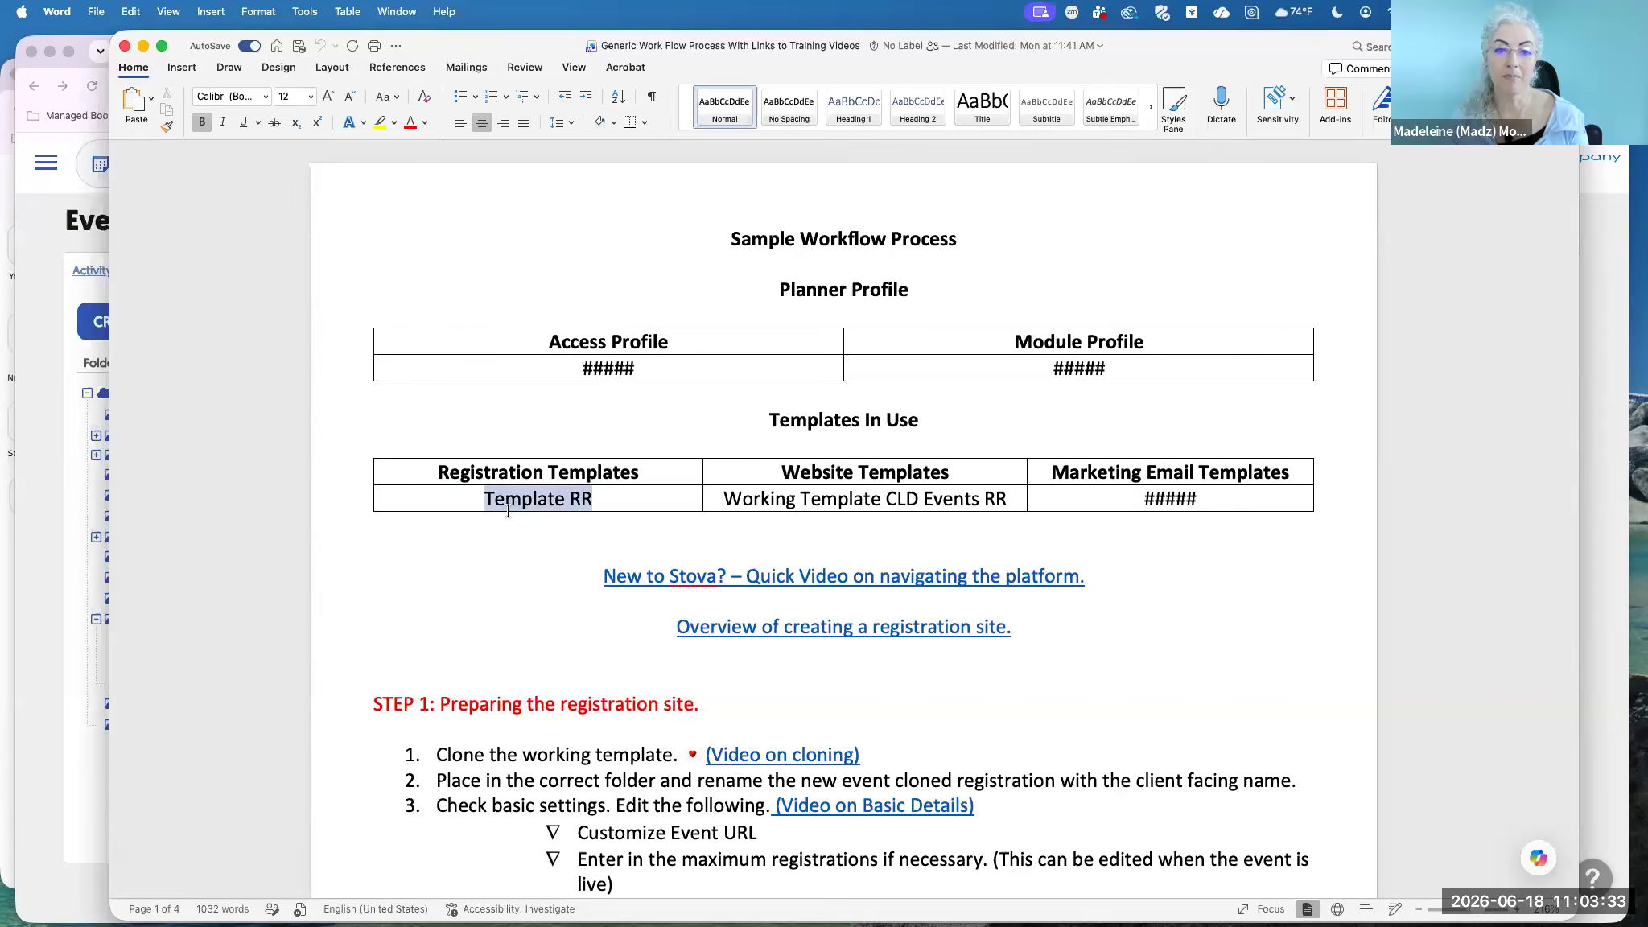
double_click(998, 499)
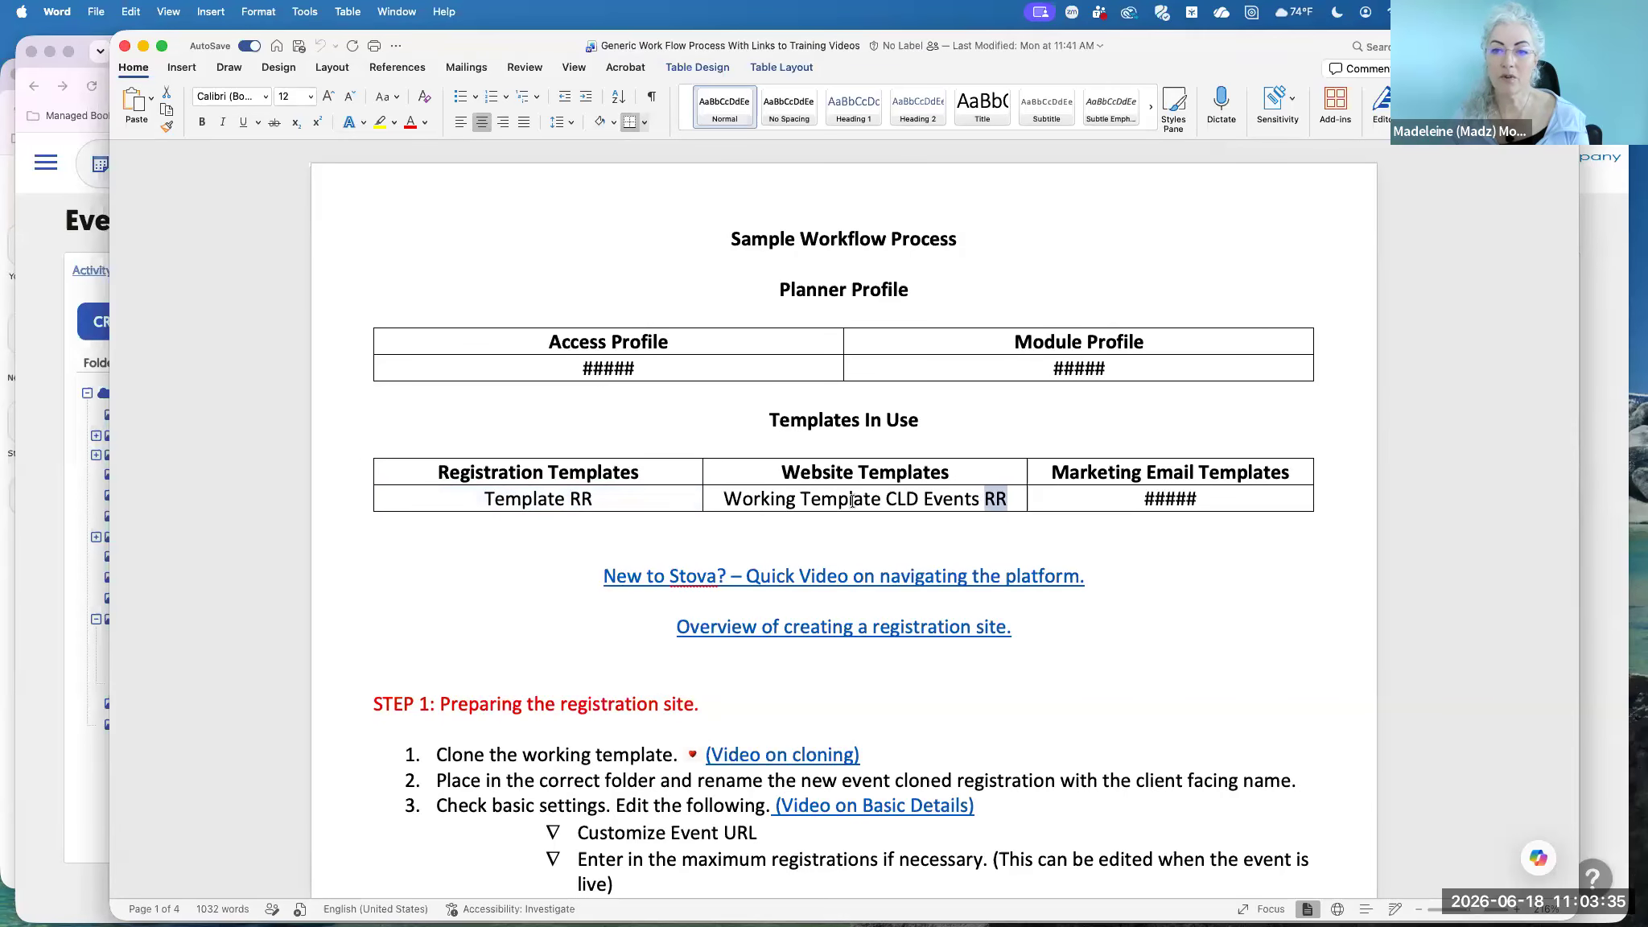
drag(851, 501, 748, 505)
scroll(764, 593, down, 1)
scroll(764, 593, down, 3)
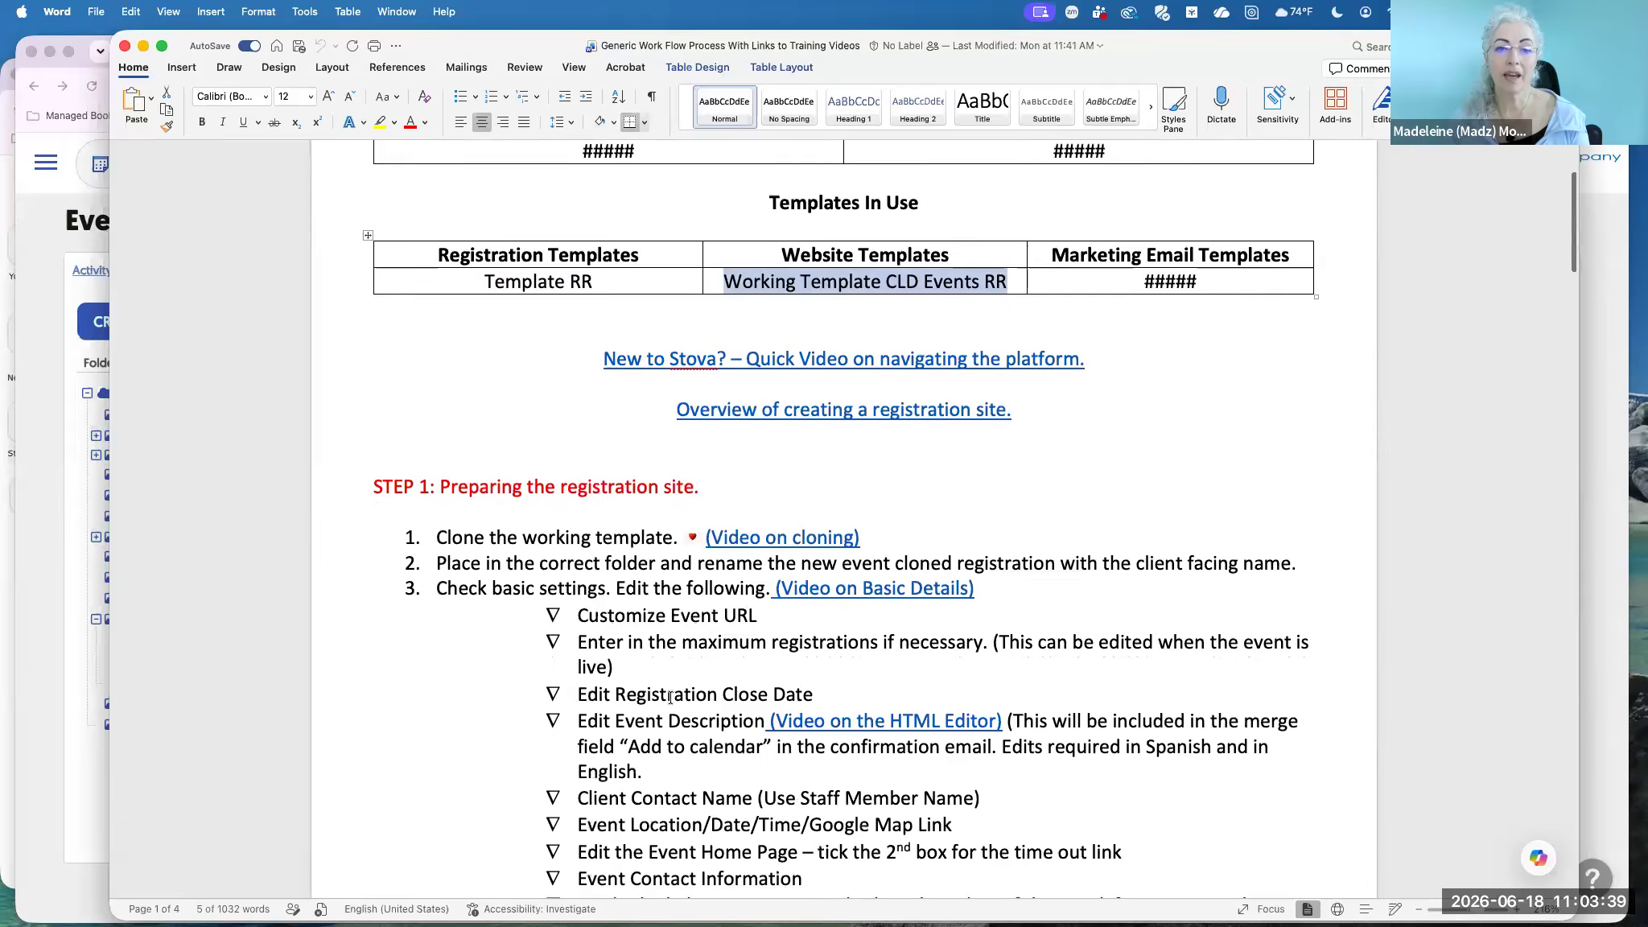
scroll(670, 697, down, 2)
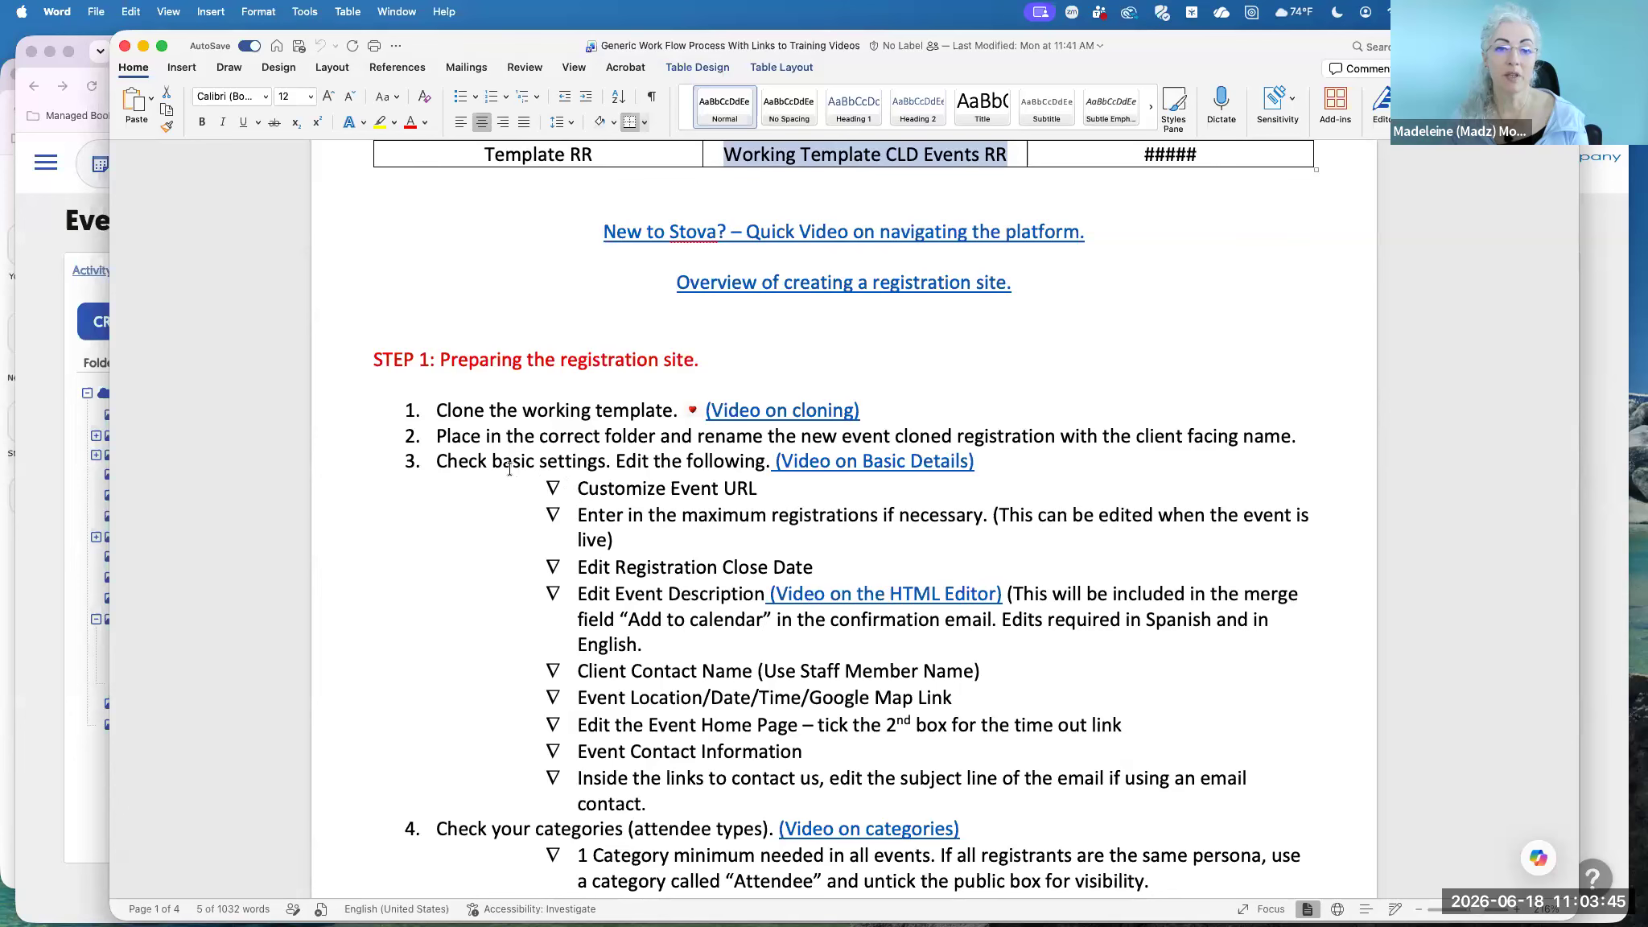
Review the Step 1 checklist for preparing the registration site, including basic settings, event description and client contact name.
drag(492, 464, 813, 461)
scroll(626, 501, down, 2)
drag(616, 487, 740, 488)
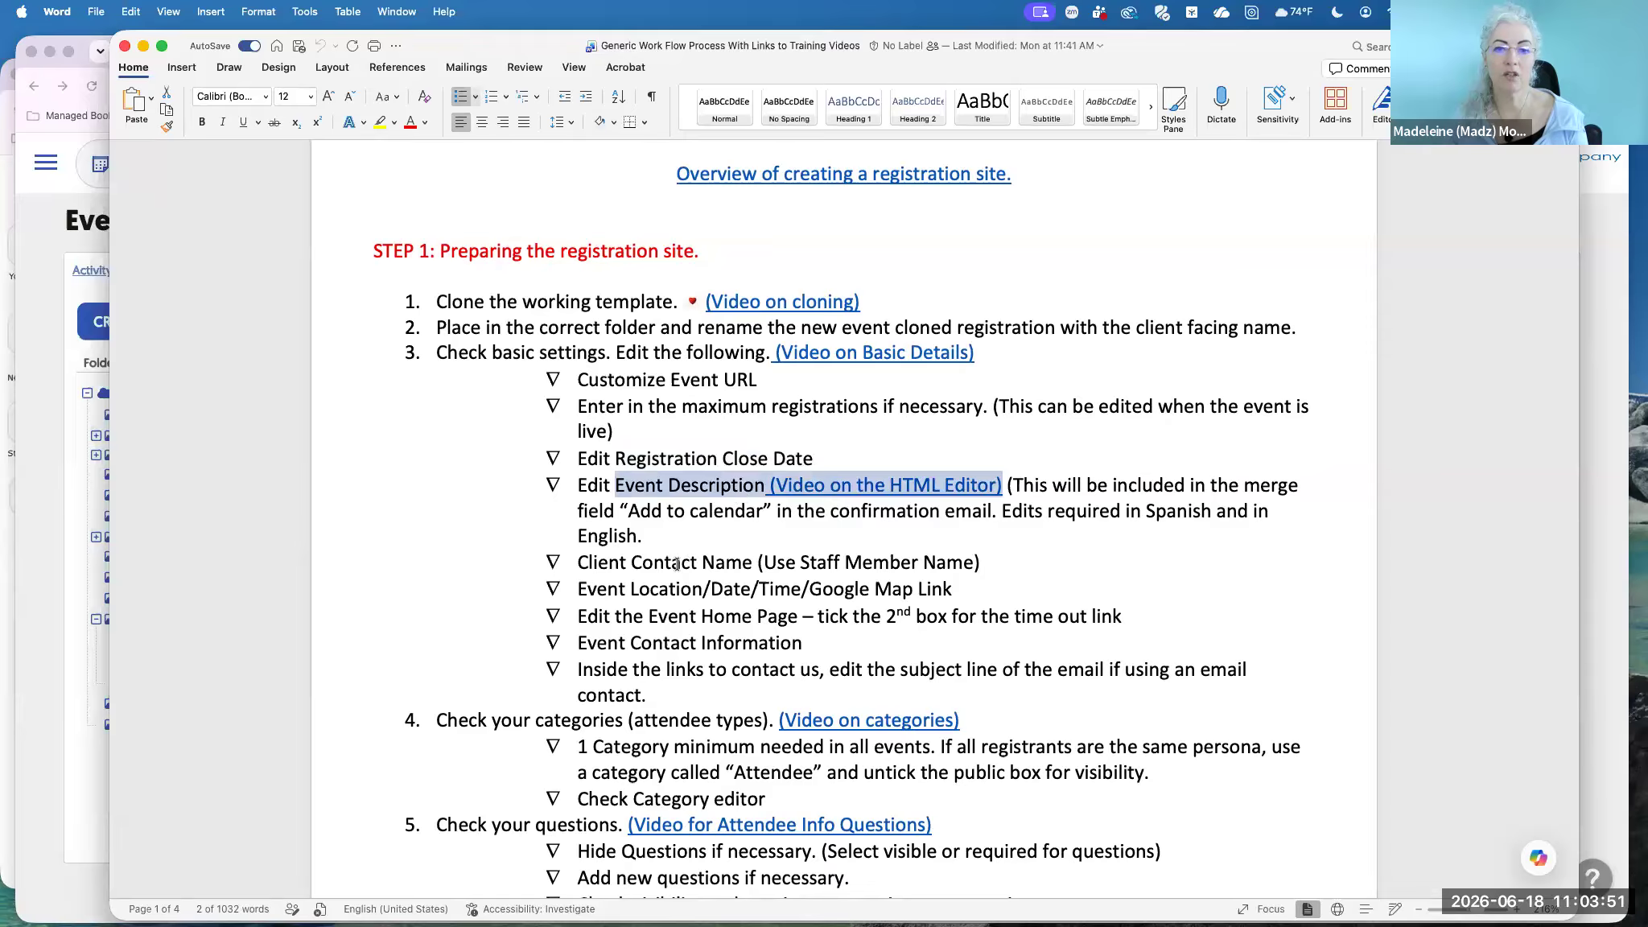
drag(632, 565, 715, 565)
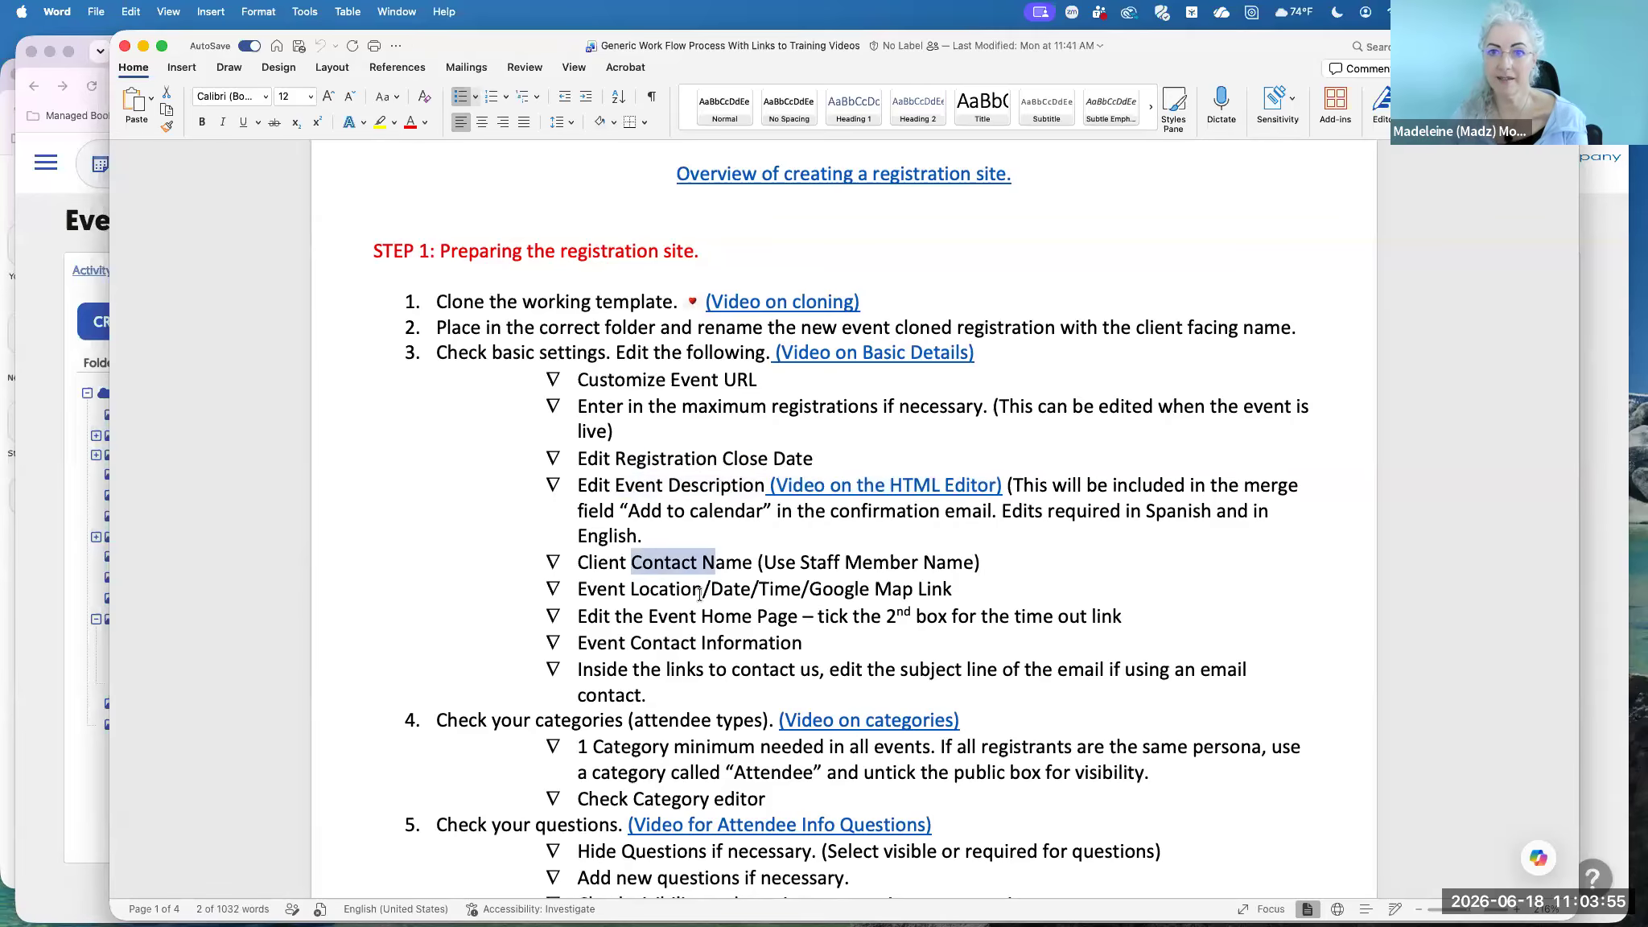
scroll(699, 594, down, 3)
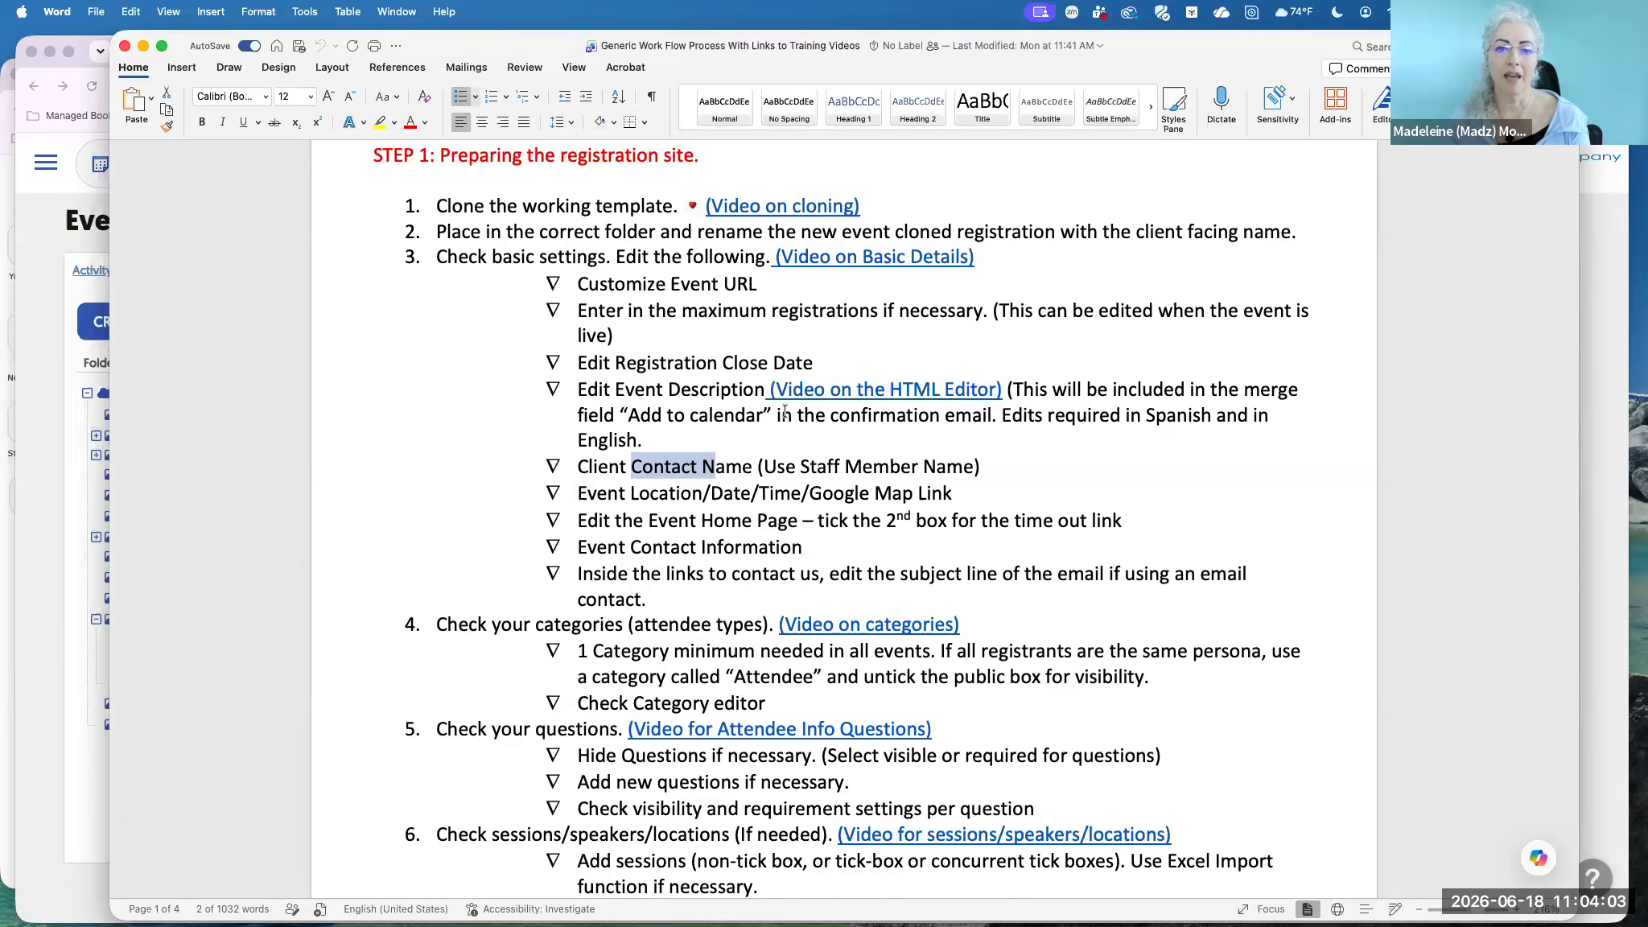
scroll(754, 577, up, 6)
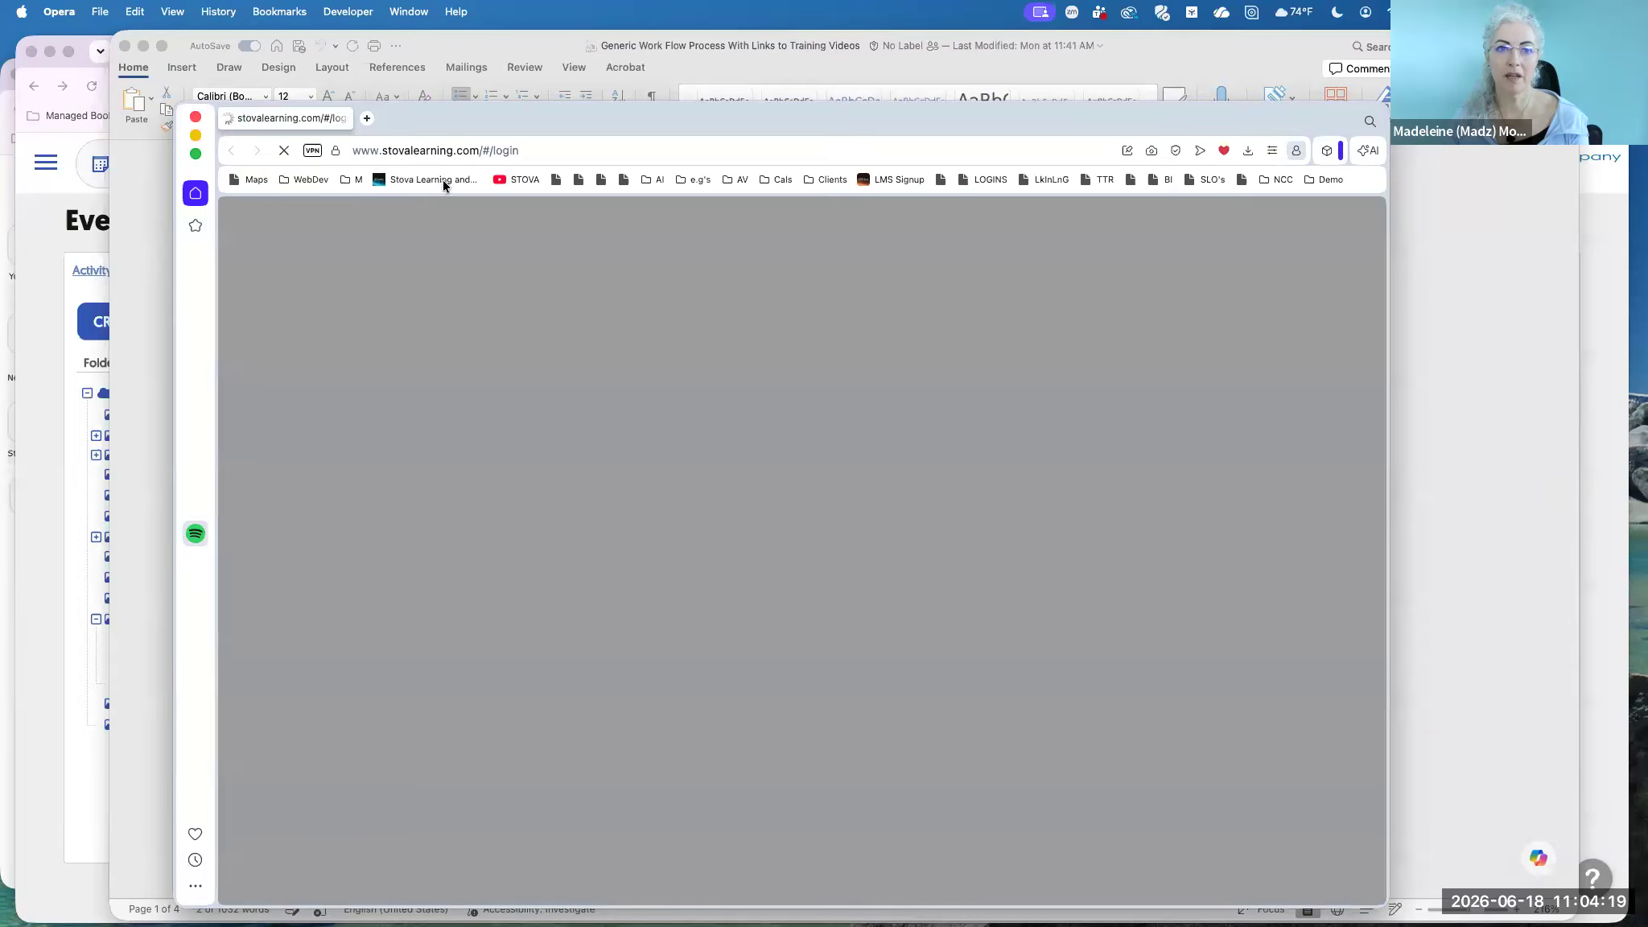
Switch to Opera and log in to the Stova Learning and Development site with the prefilled credentials.
click(442, 179)
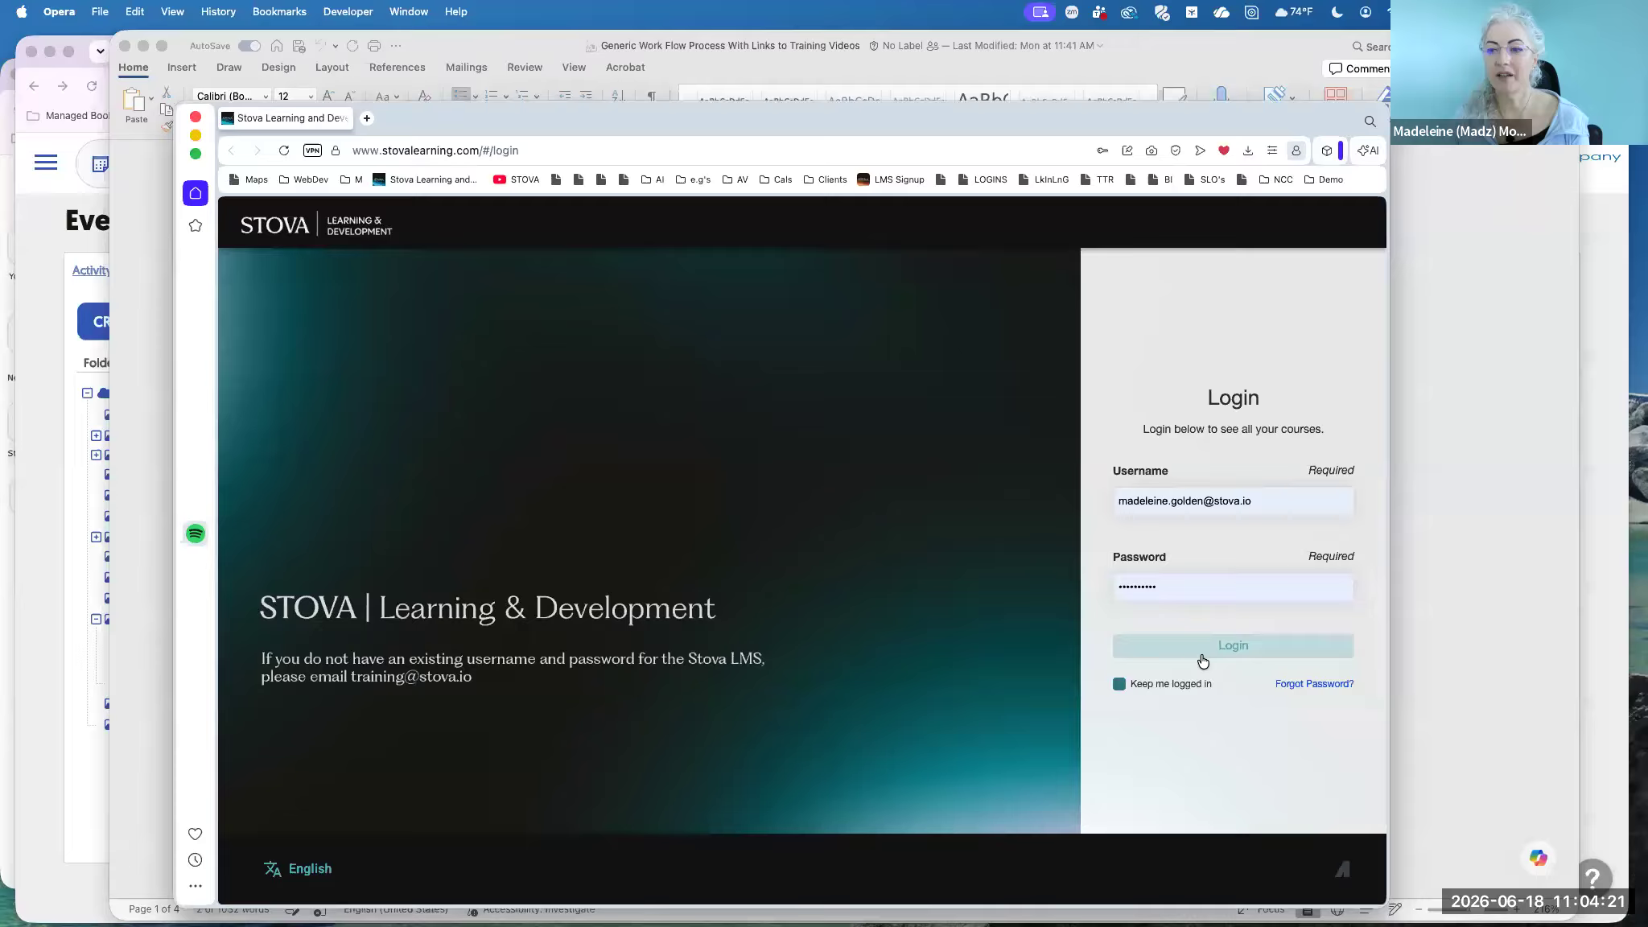
click(1122, 651)
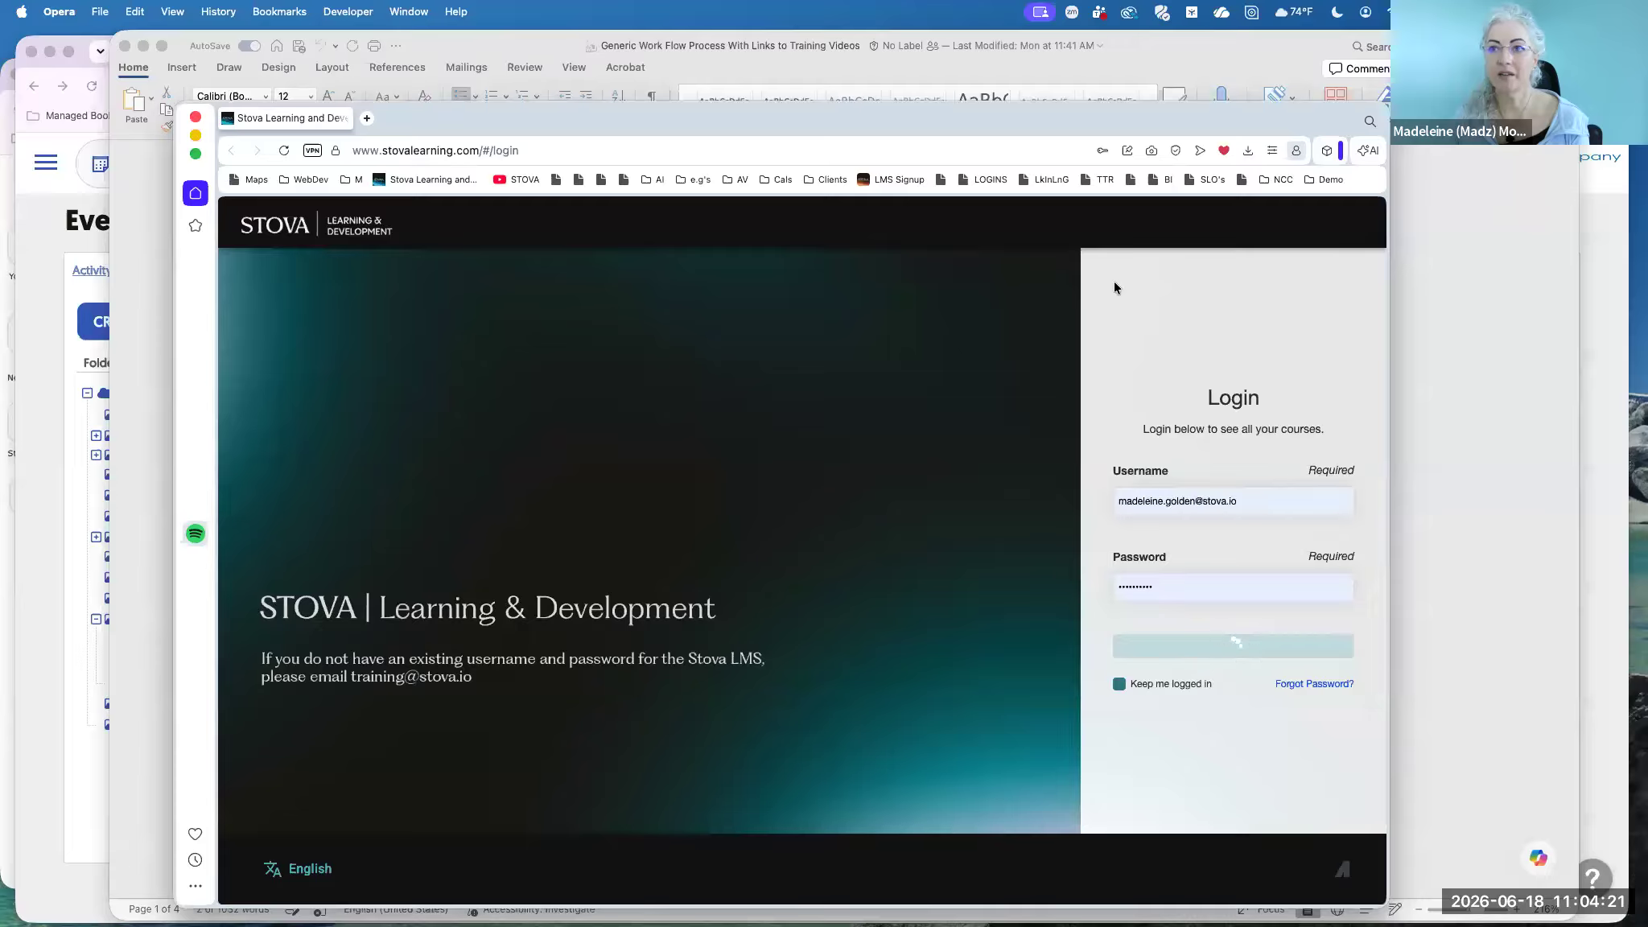
drag(1012, 139, 1005, 63)
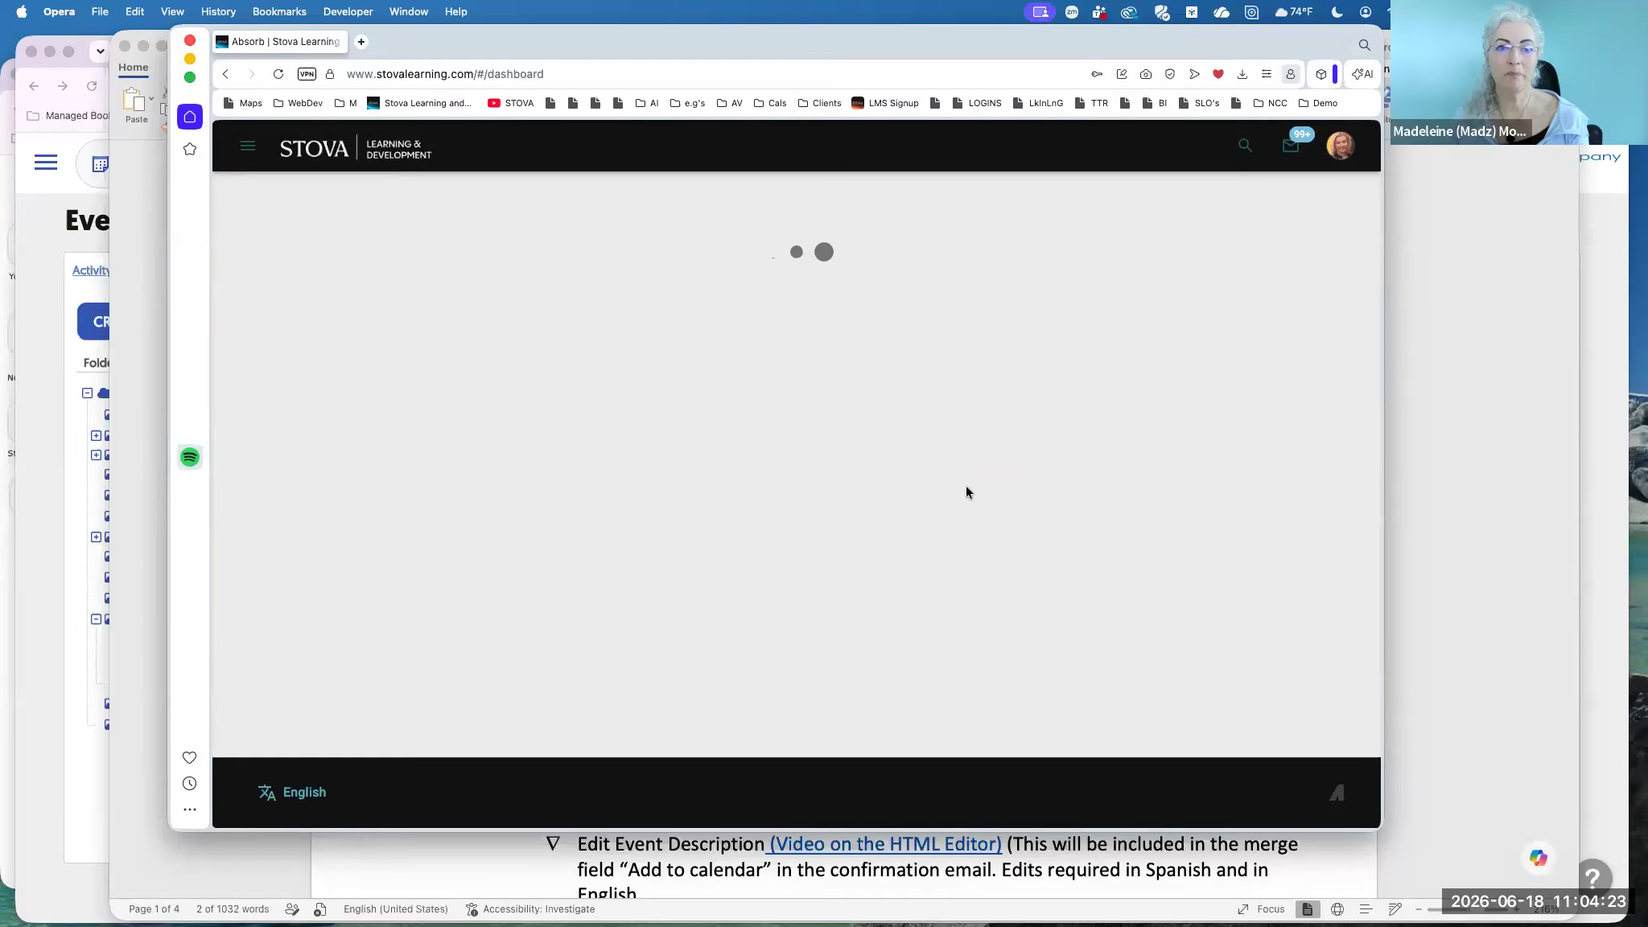
Look through the learning dashboard to find the Cloning Process - Workflow resource under Manuals and Samples.
scroll(966, 491, down, 10)
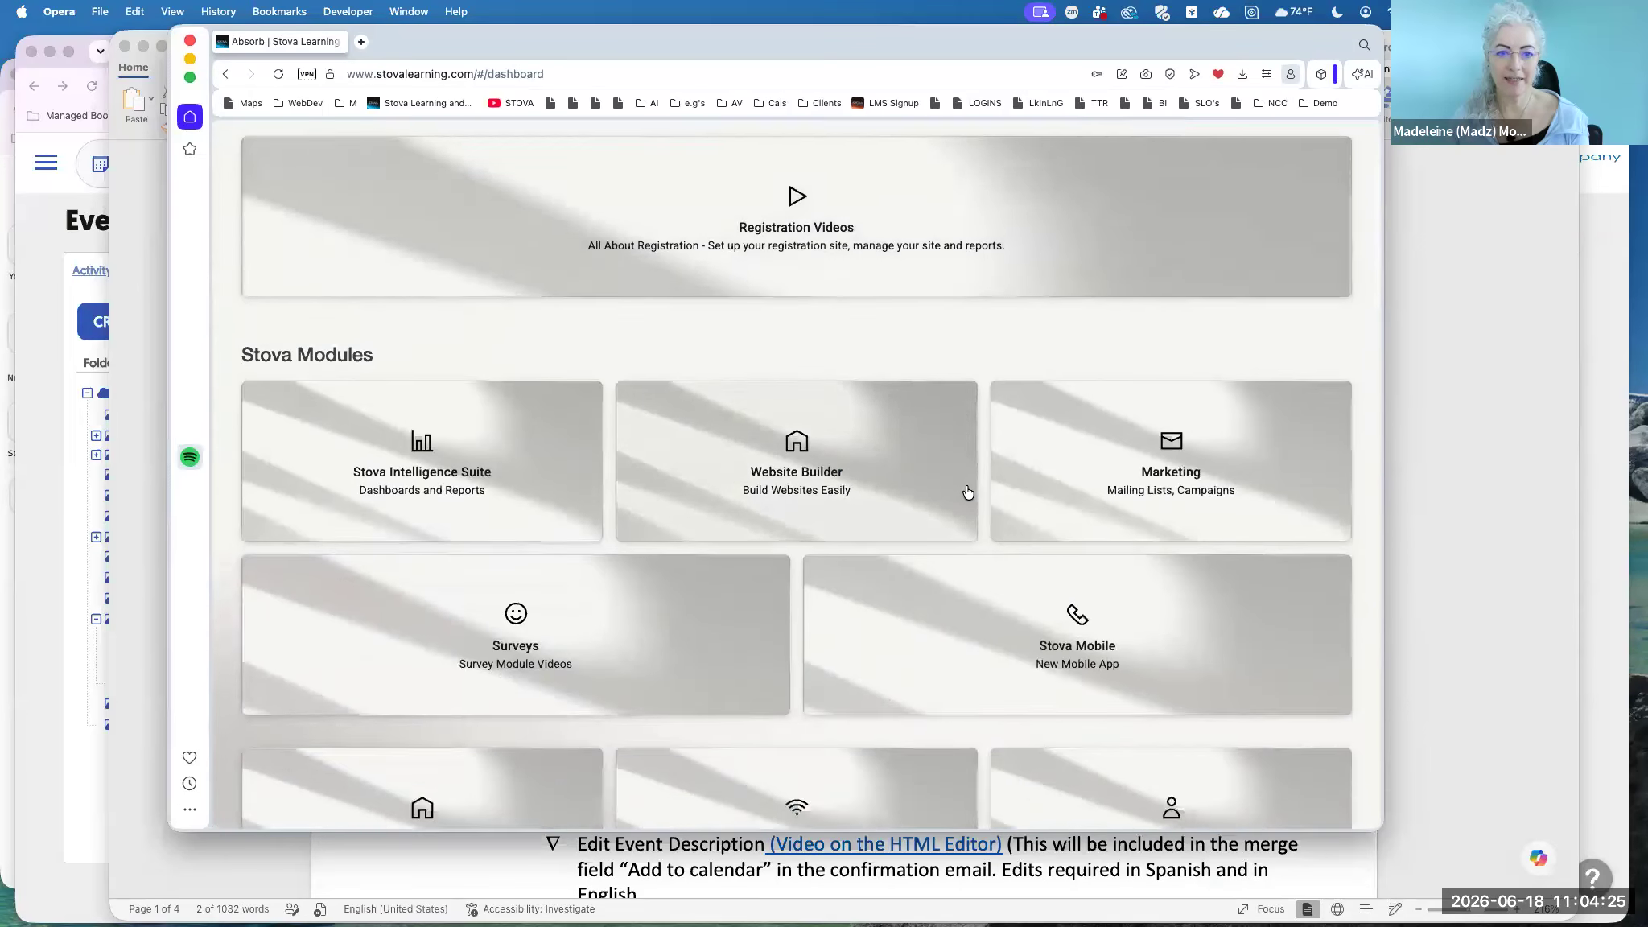
scroll(967, 491, down, 9)
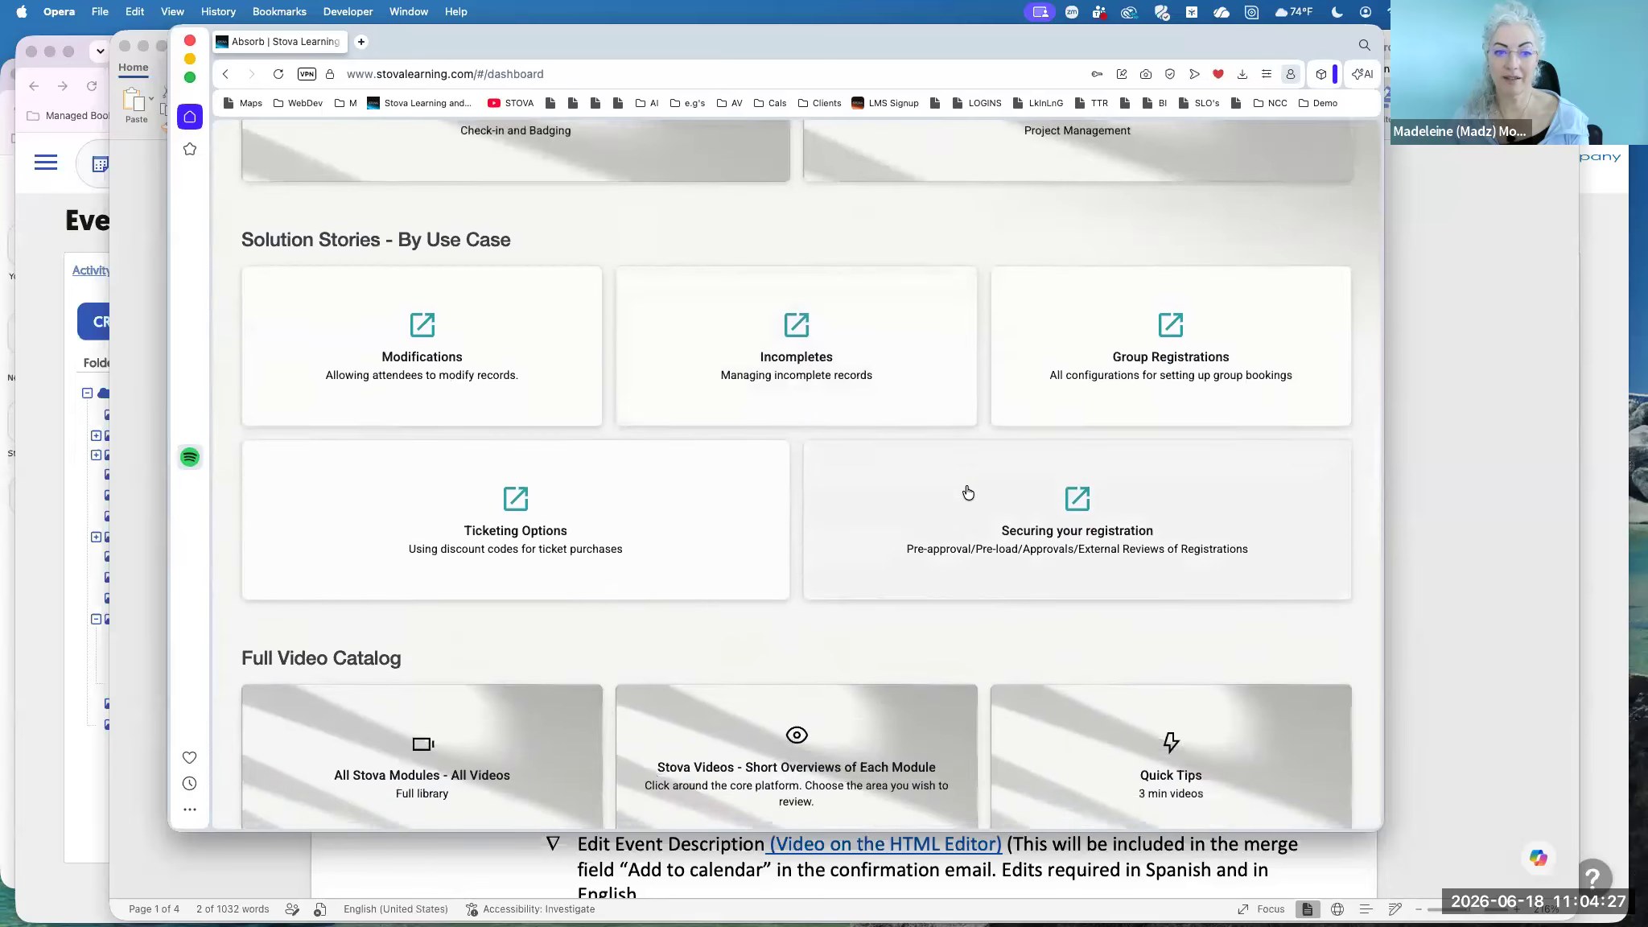
scroll(966, 491, down, 5)
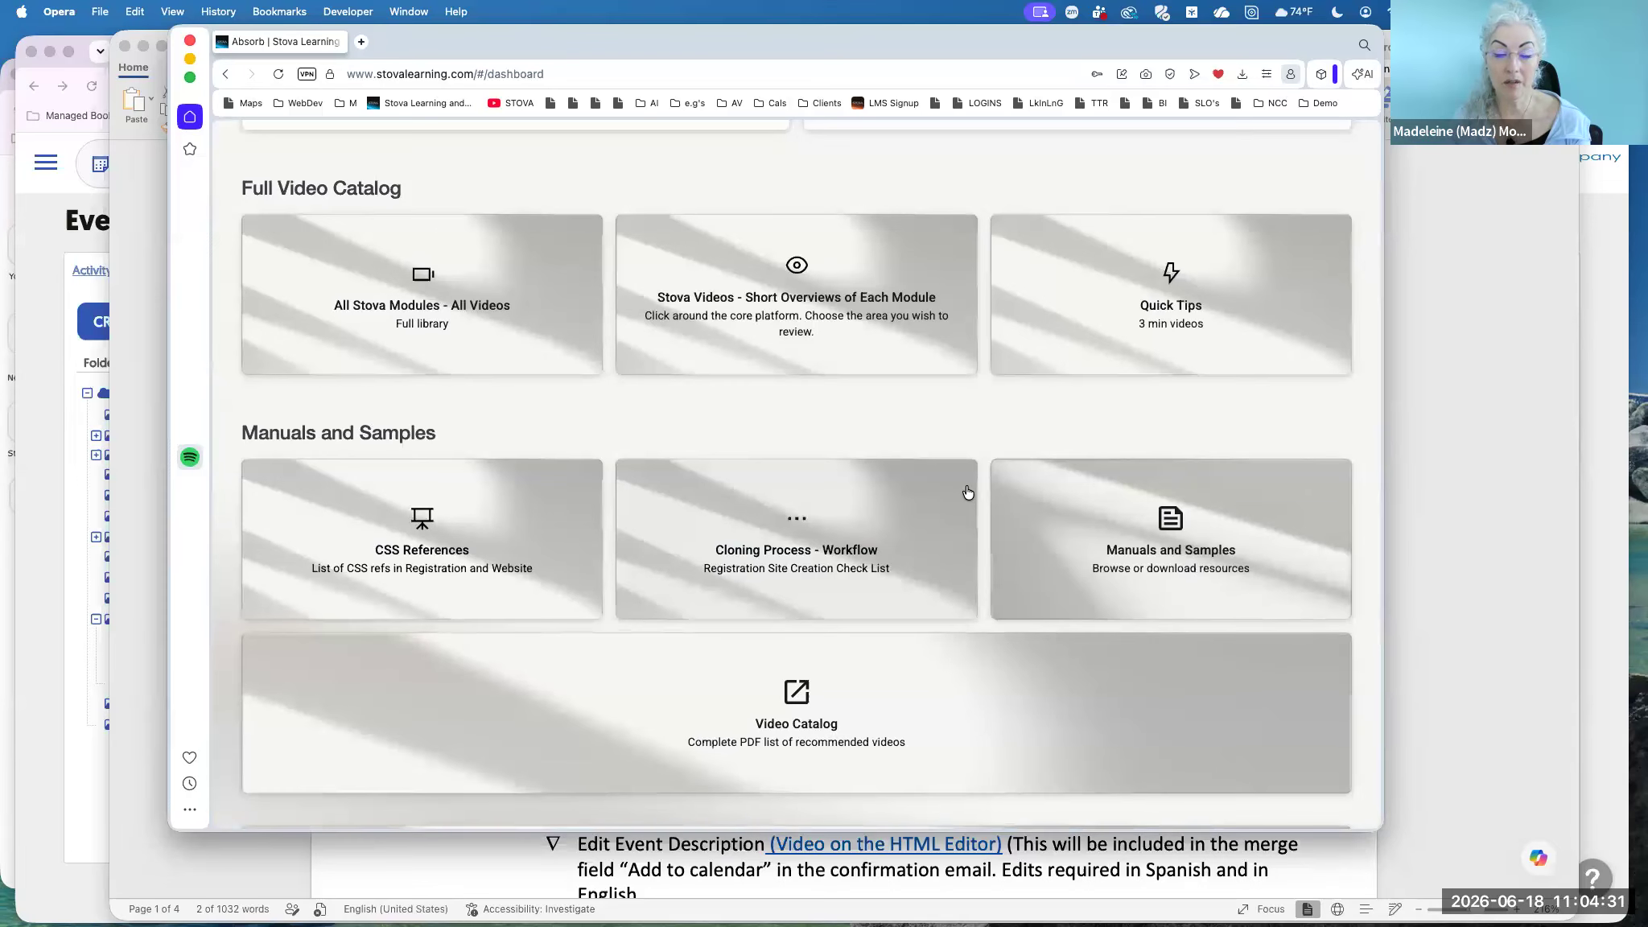
click(803, 552)
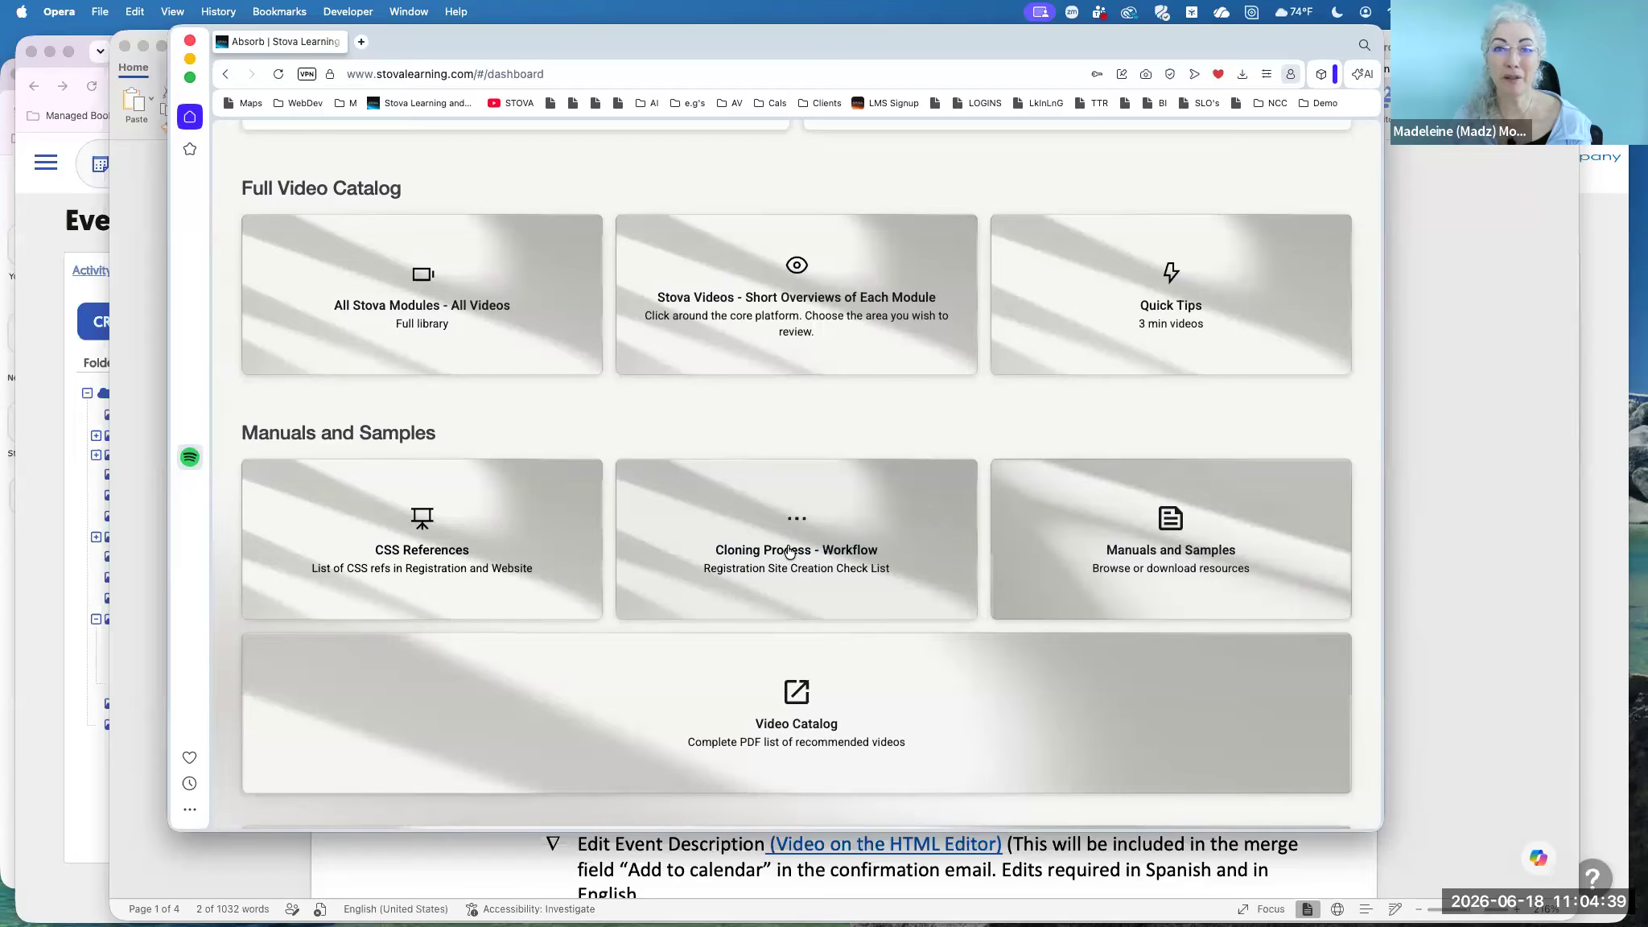
Switch to the event list in Chrome and clone Powerful Conversations Chicago with Registration as "Series of Events - List them - Diff Sessions" in Training > !Roadshow.
click(45, 247)
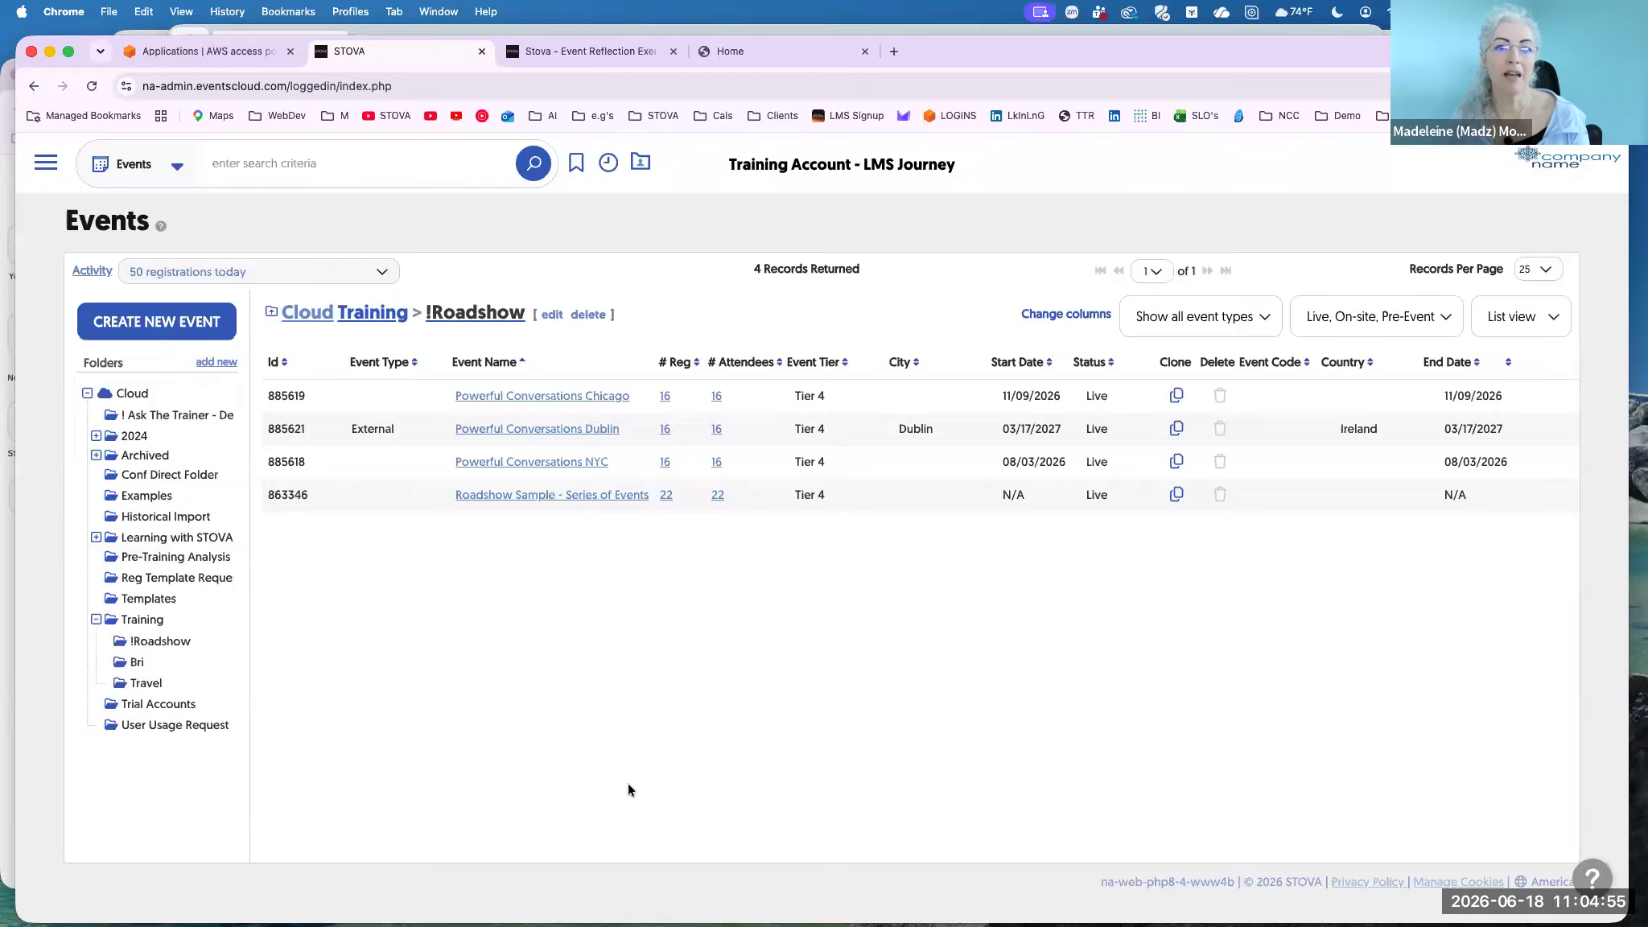
click(1173, 396)
drag(946, 412, 666, 404)
text(Series)
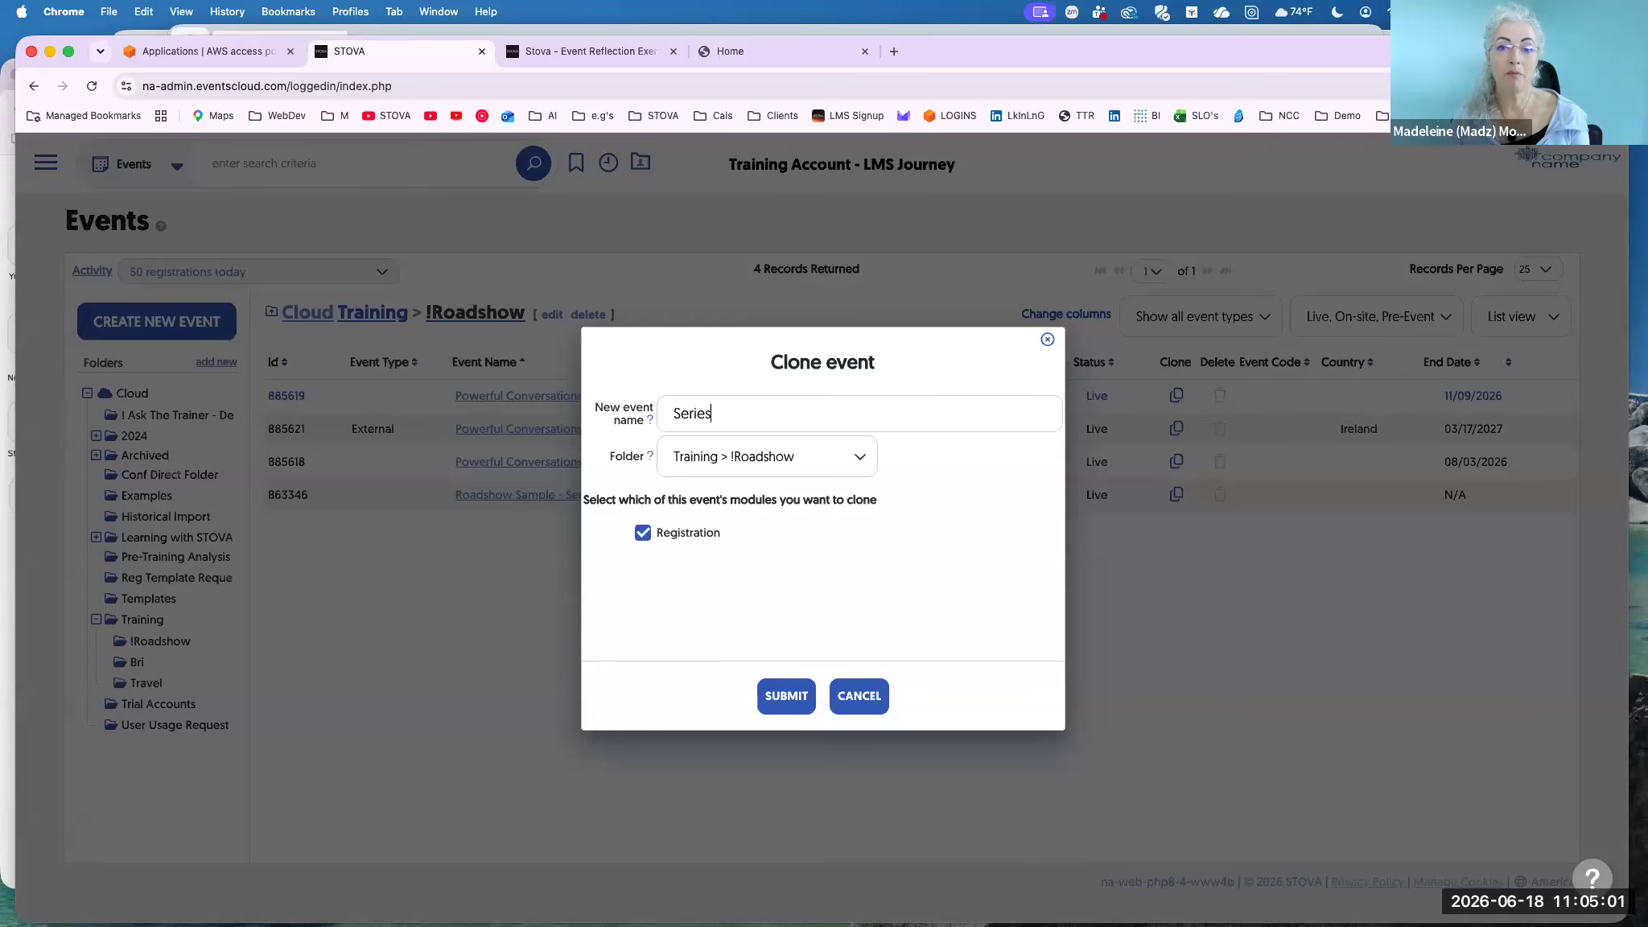
text( of Events -)
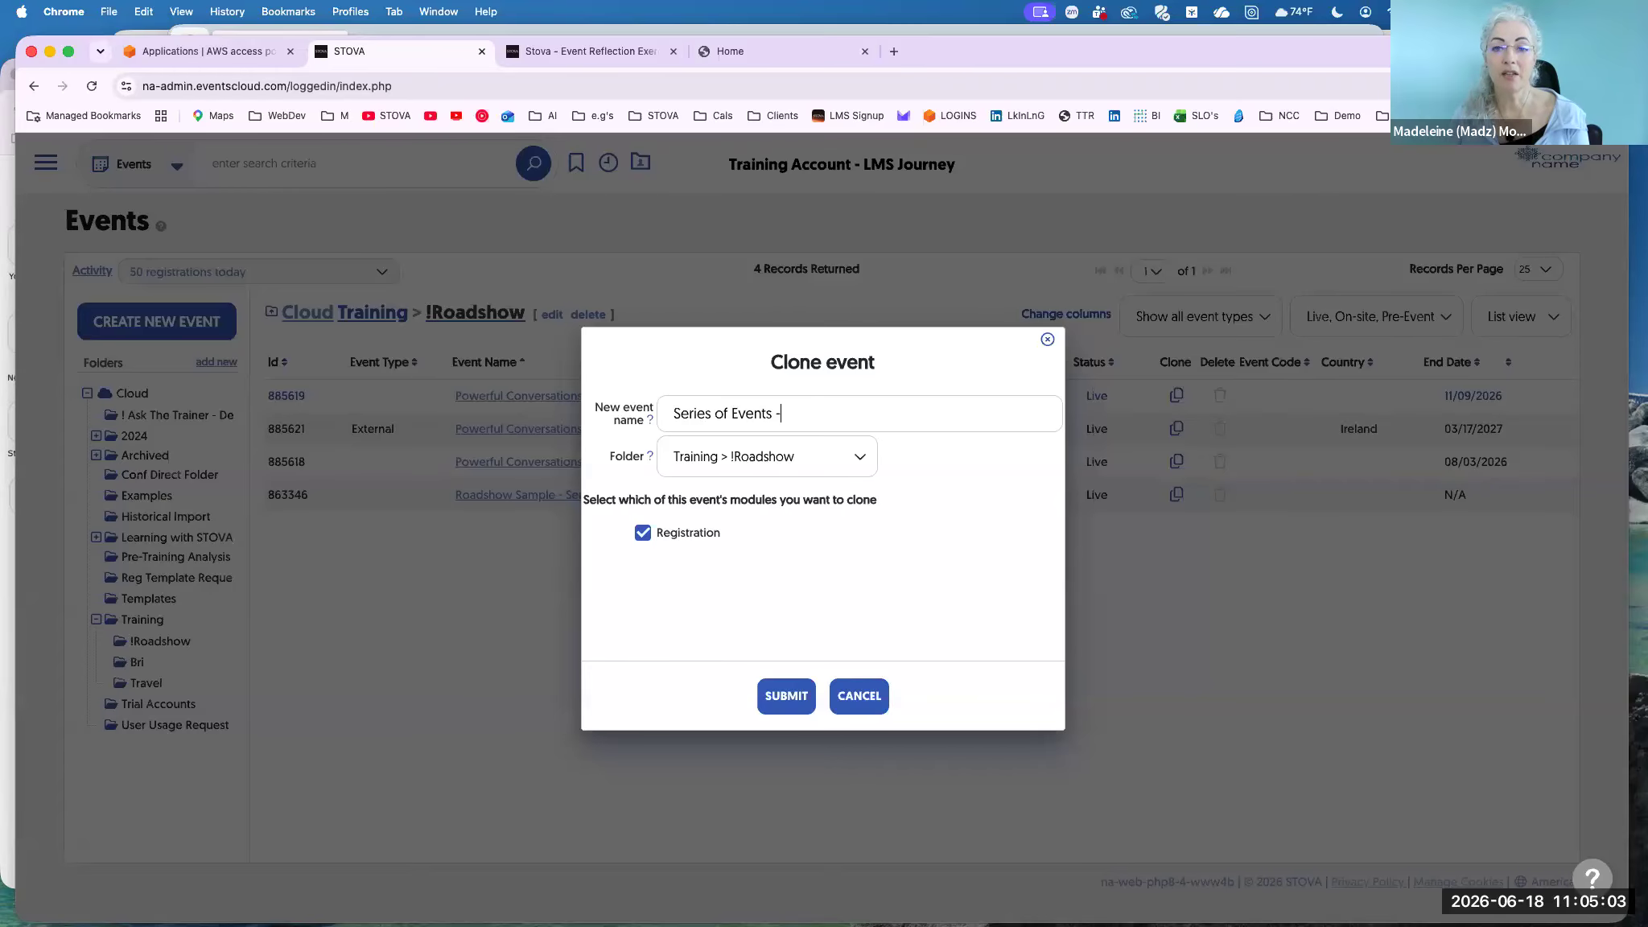
text( List them - Diff Se)
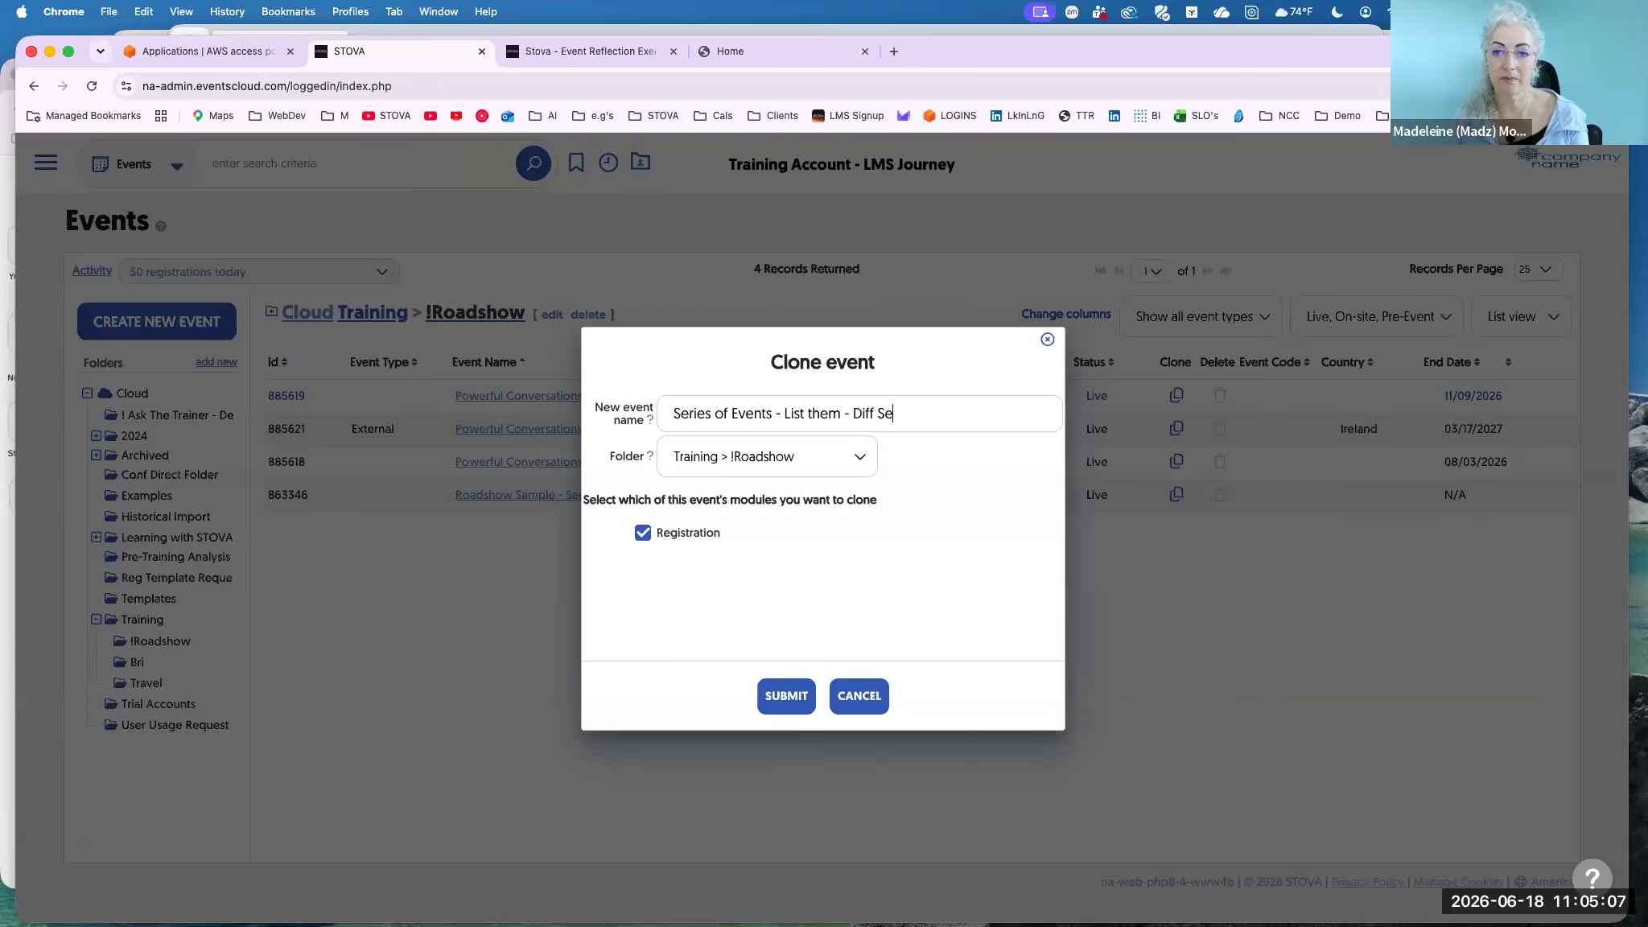
text(ssions)
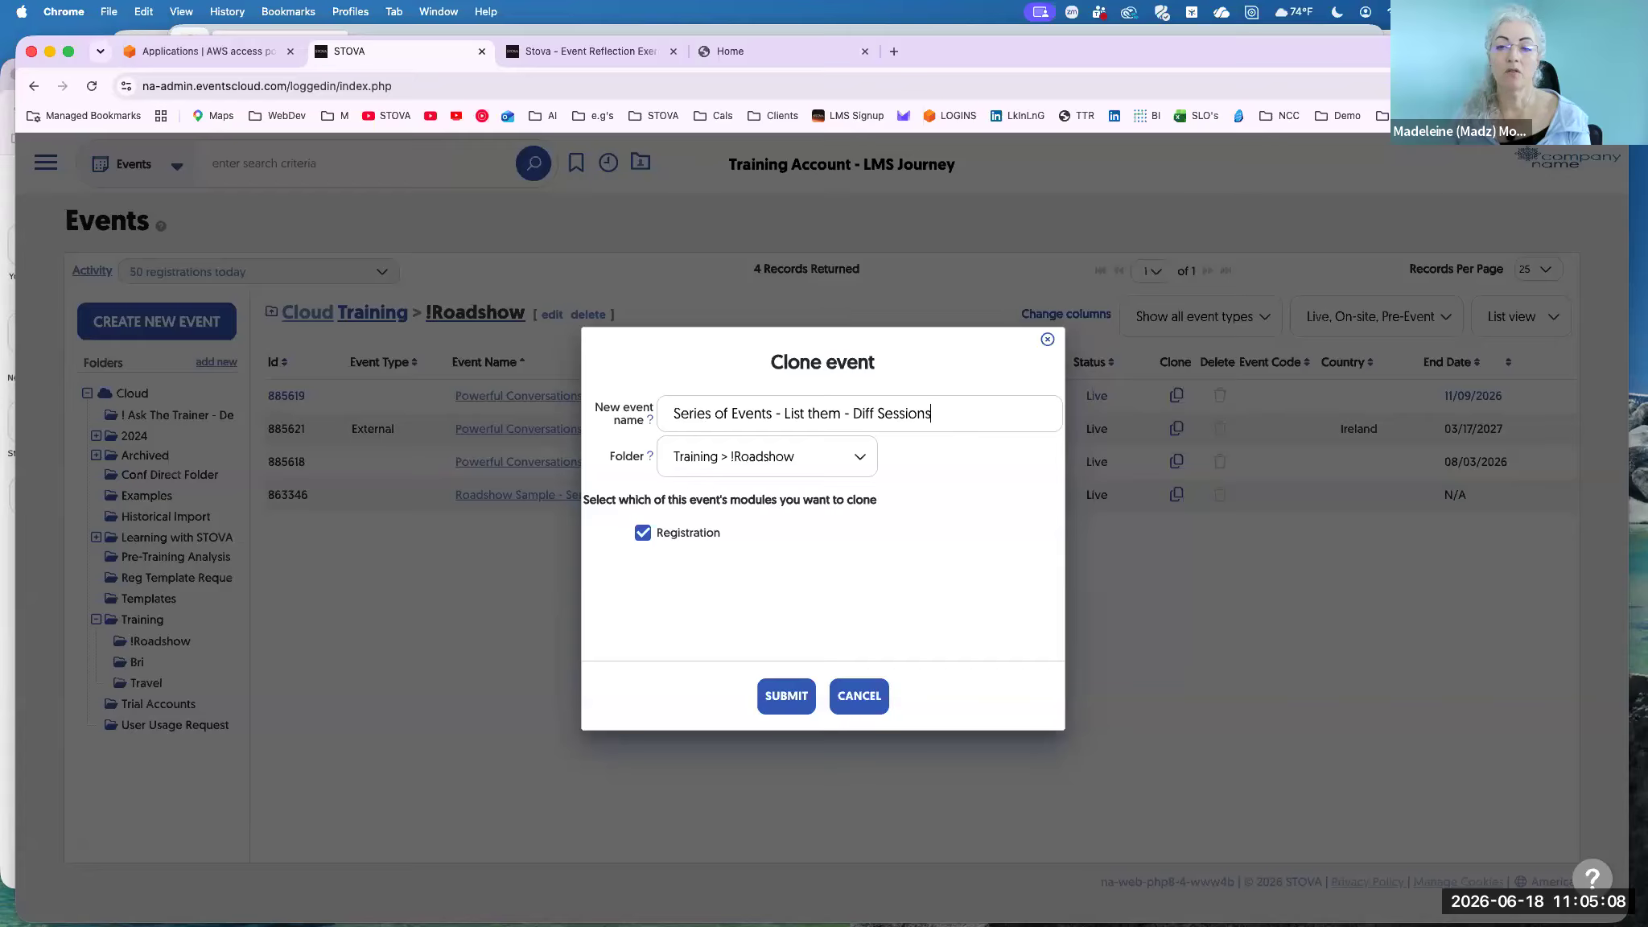
click(782, 692)
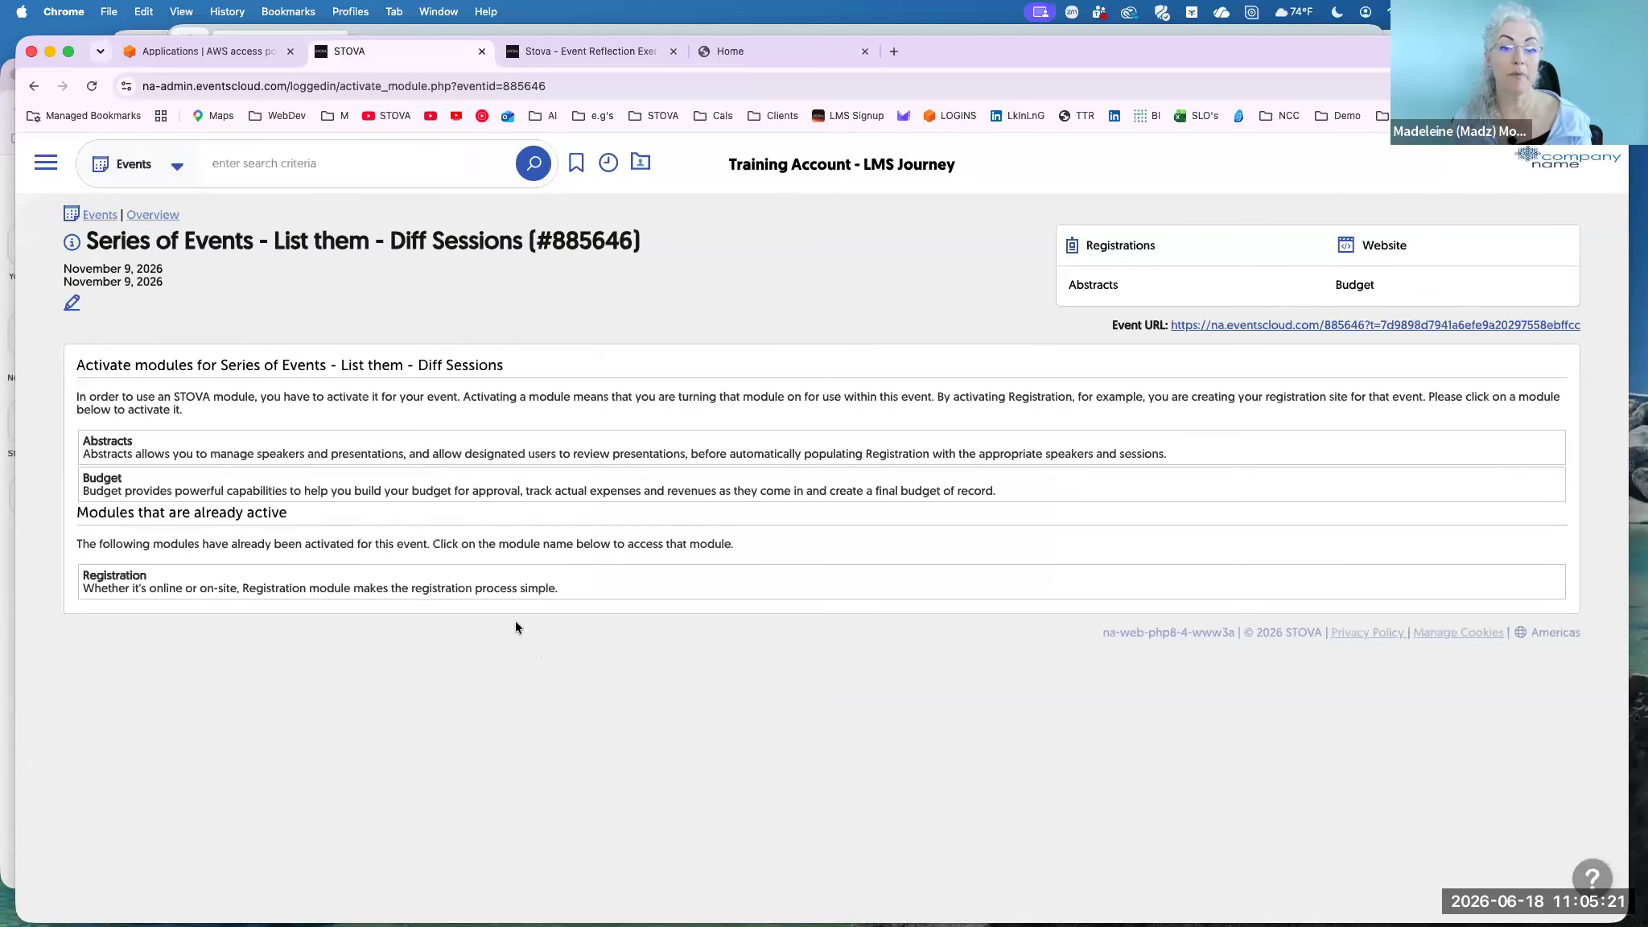
Start a new agenda session in the cloned event's Registration module using the Single Session (Checkbox) input format.
click(497, 578)
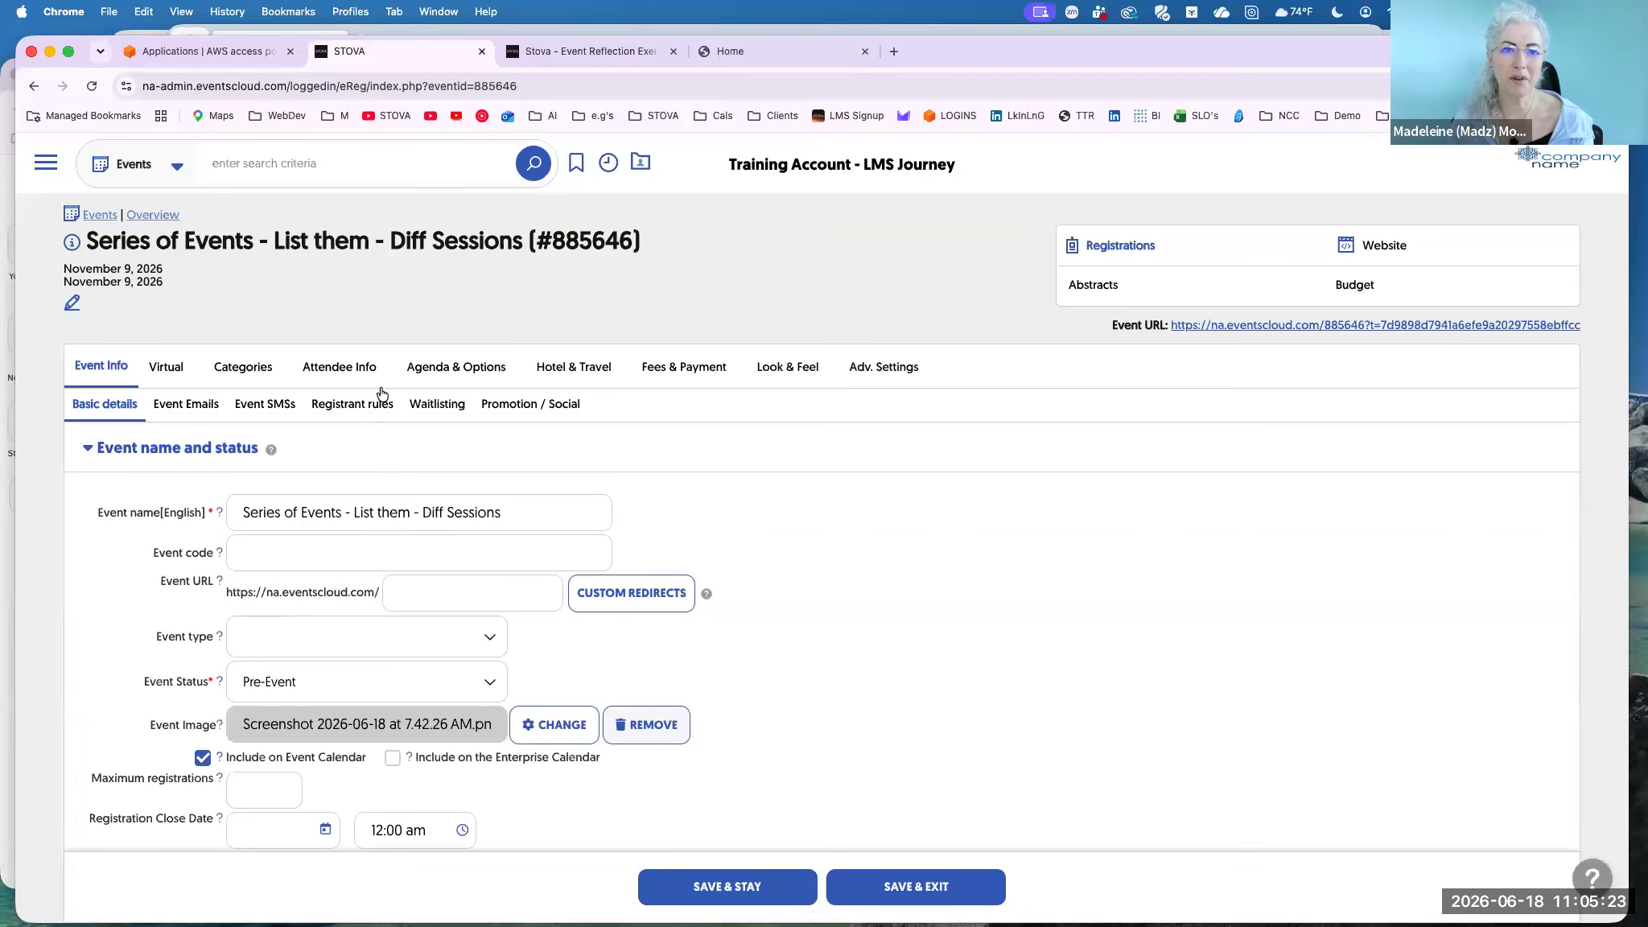
click(426, 384)
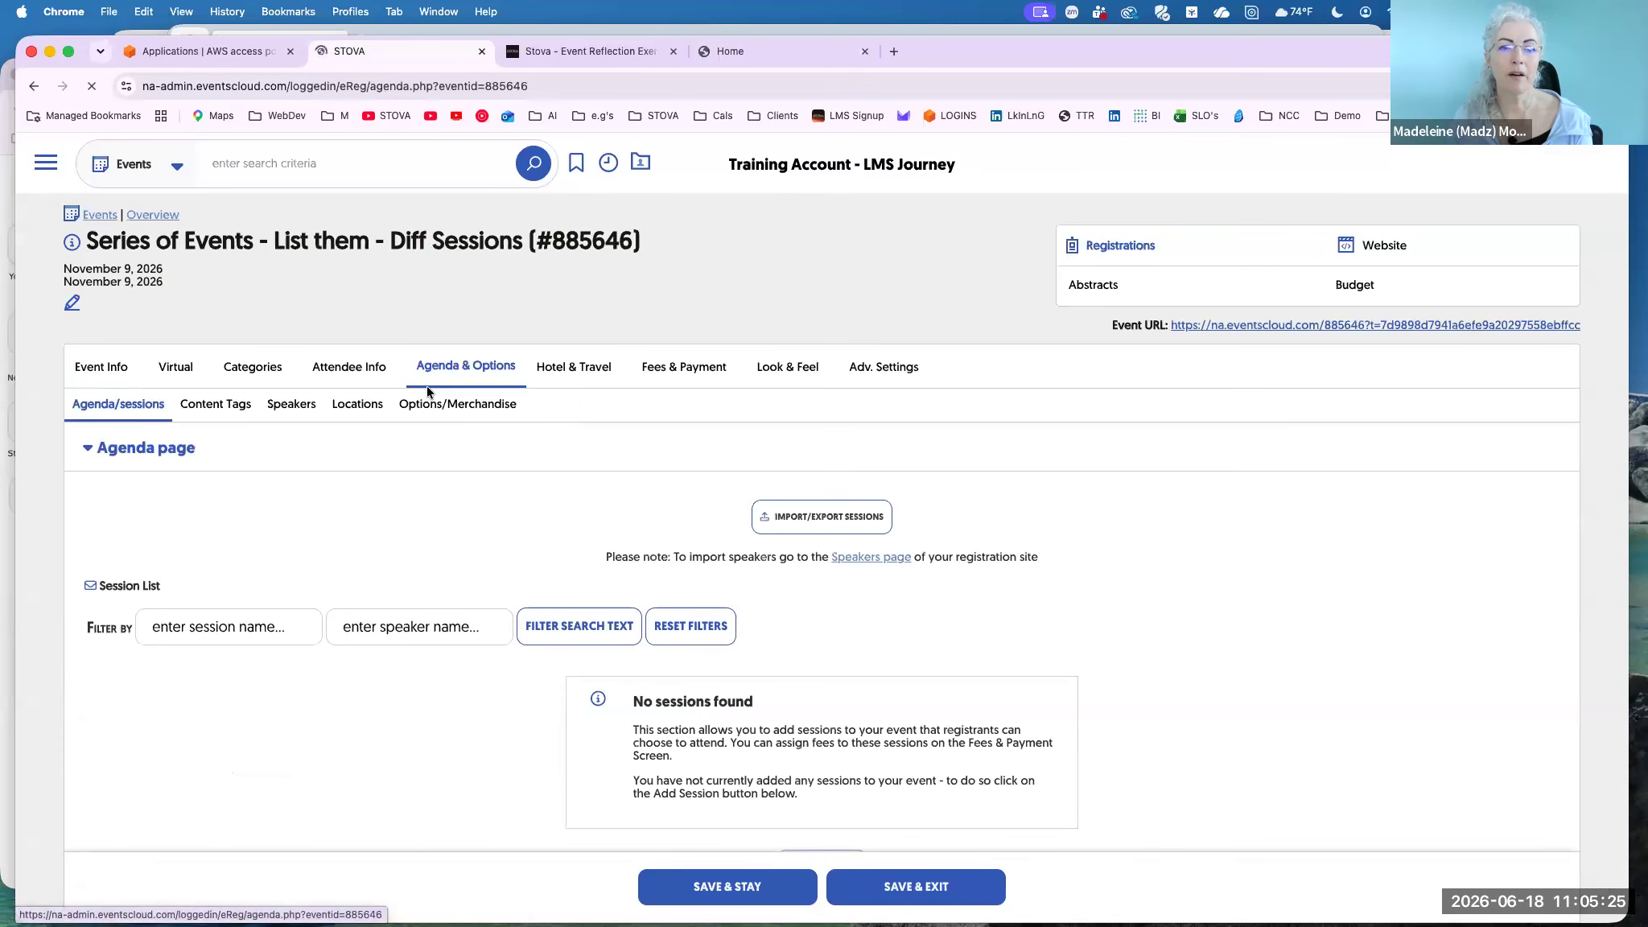
scroll(786, 686, down, 2)
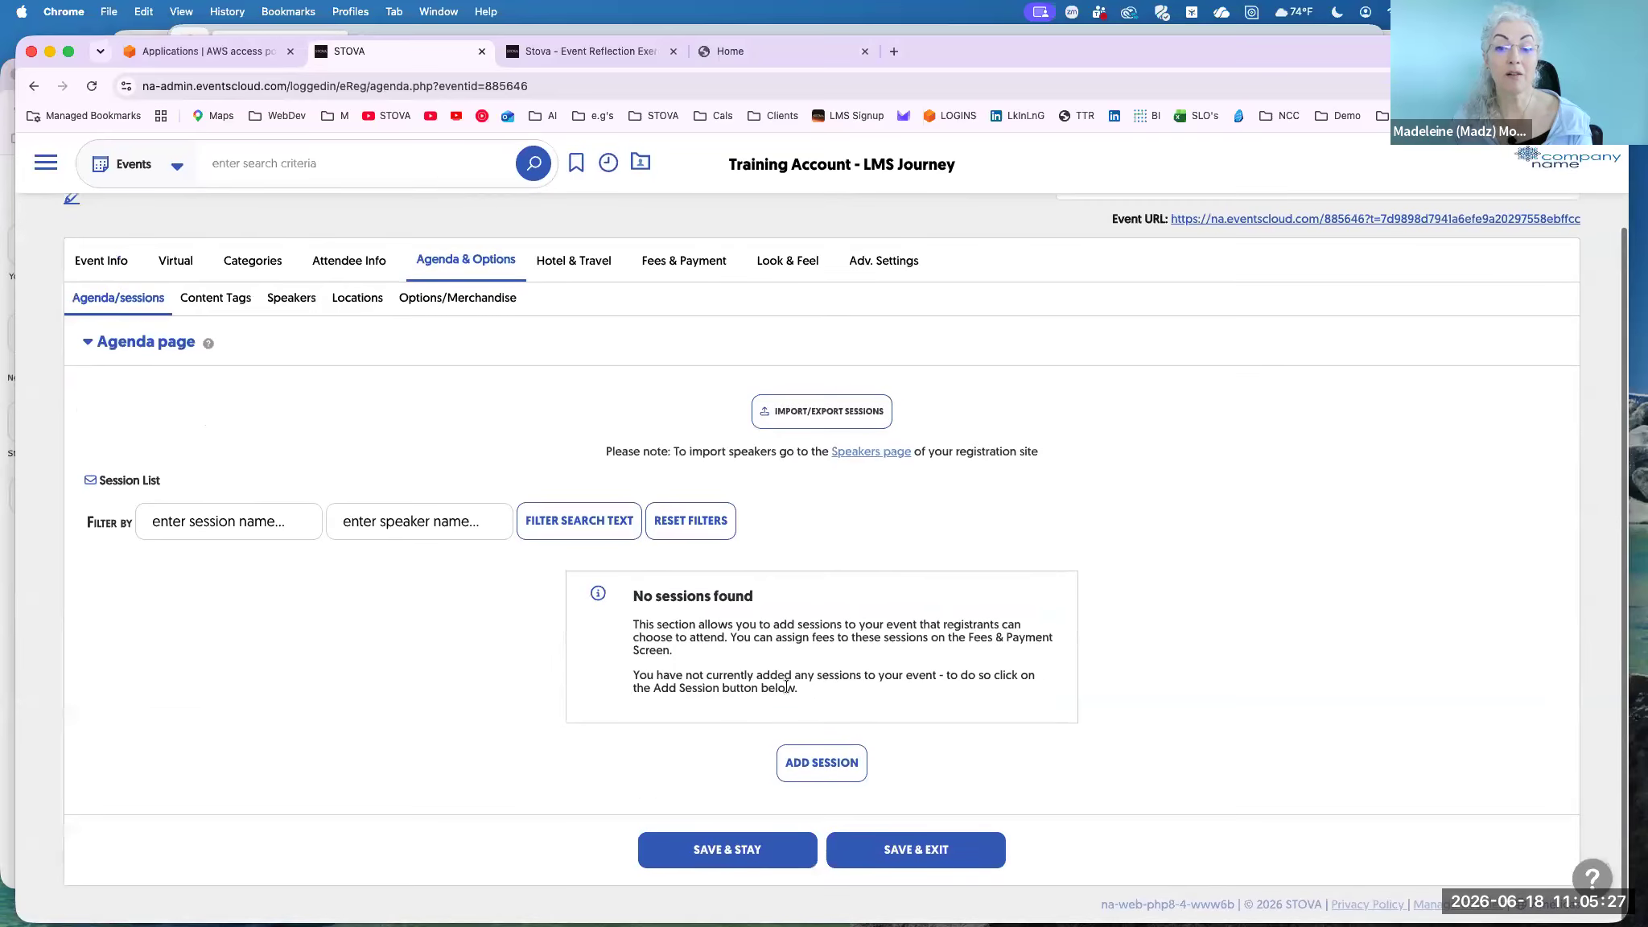
click(818, 762)
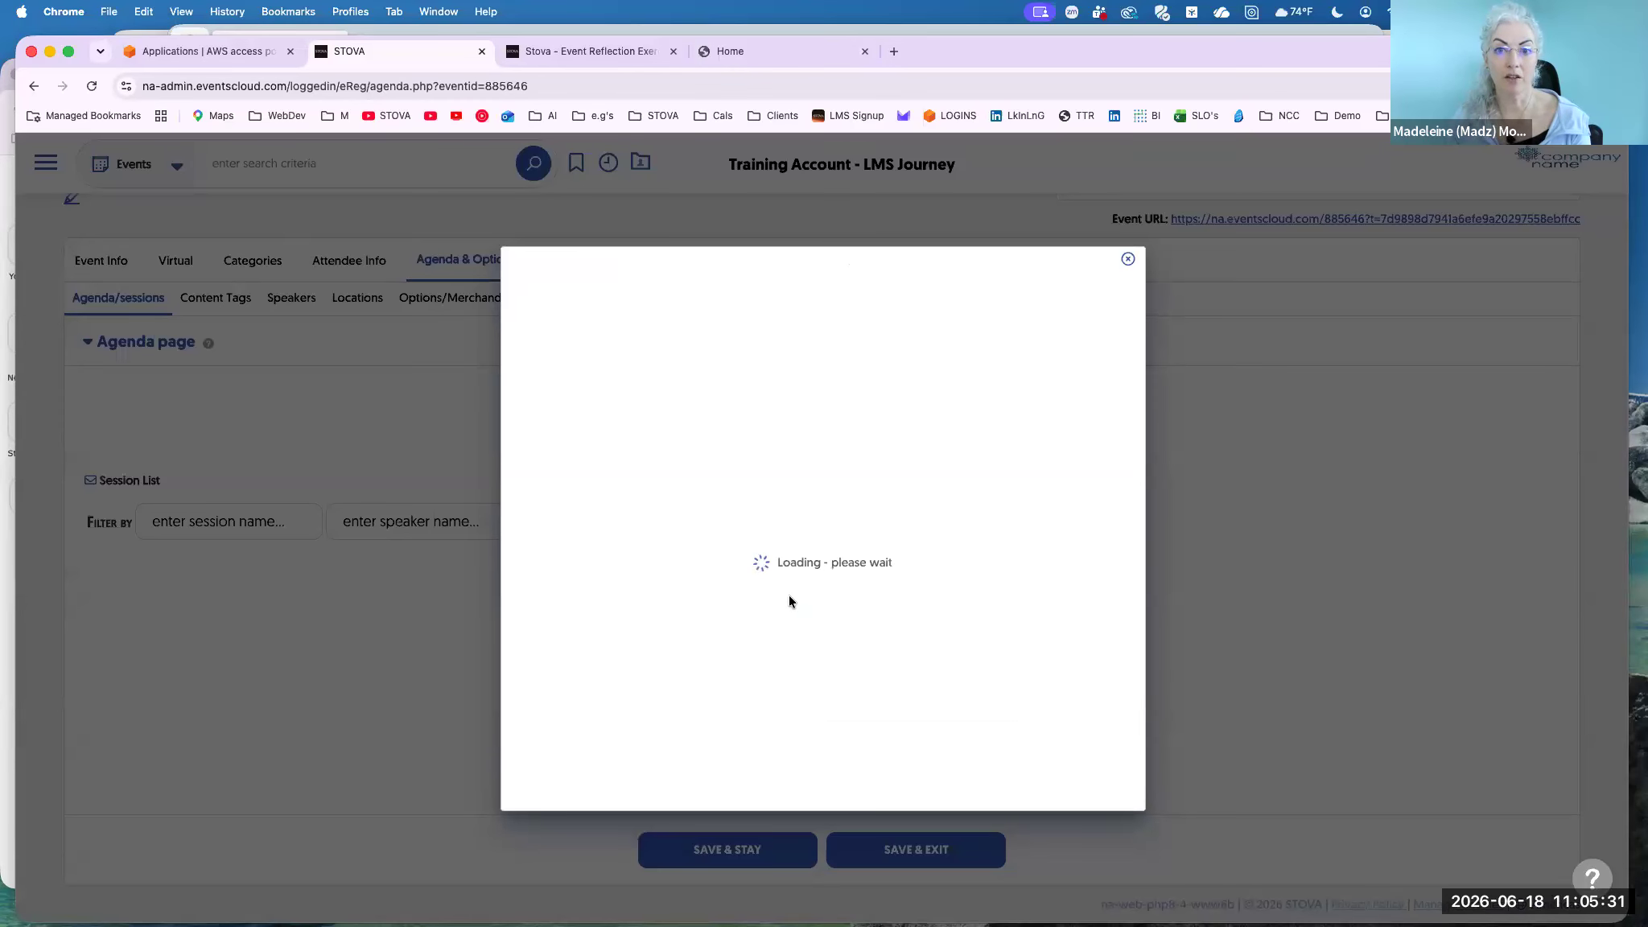
click(754, 406)
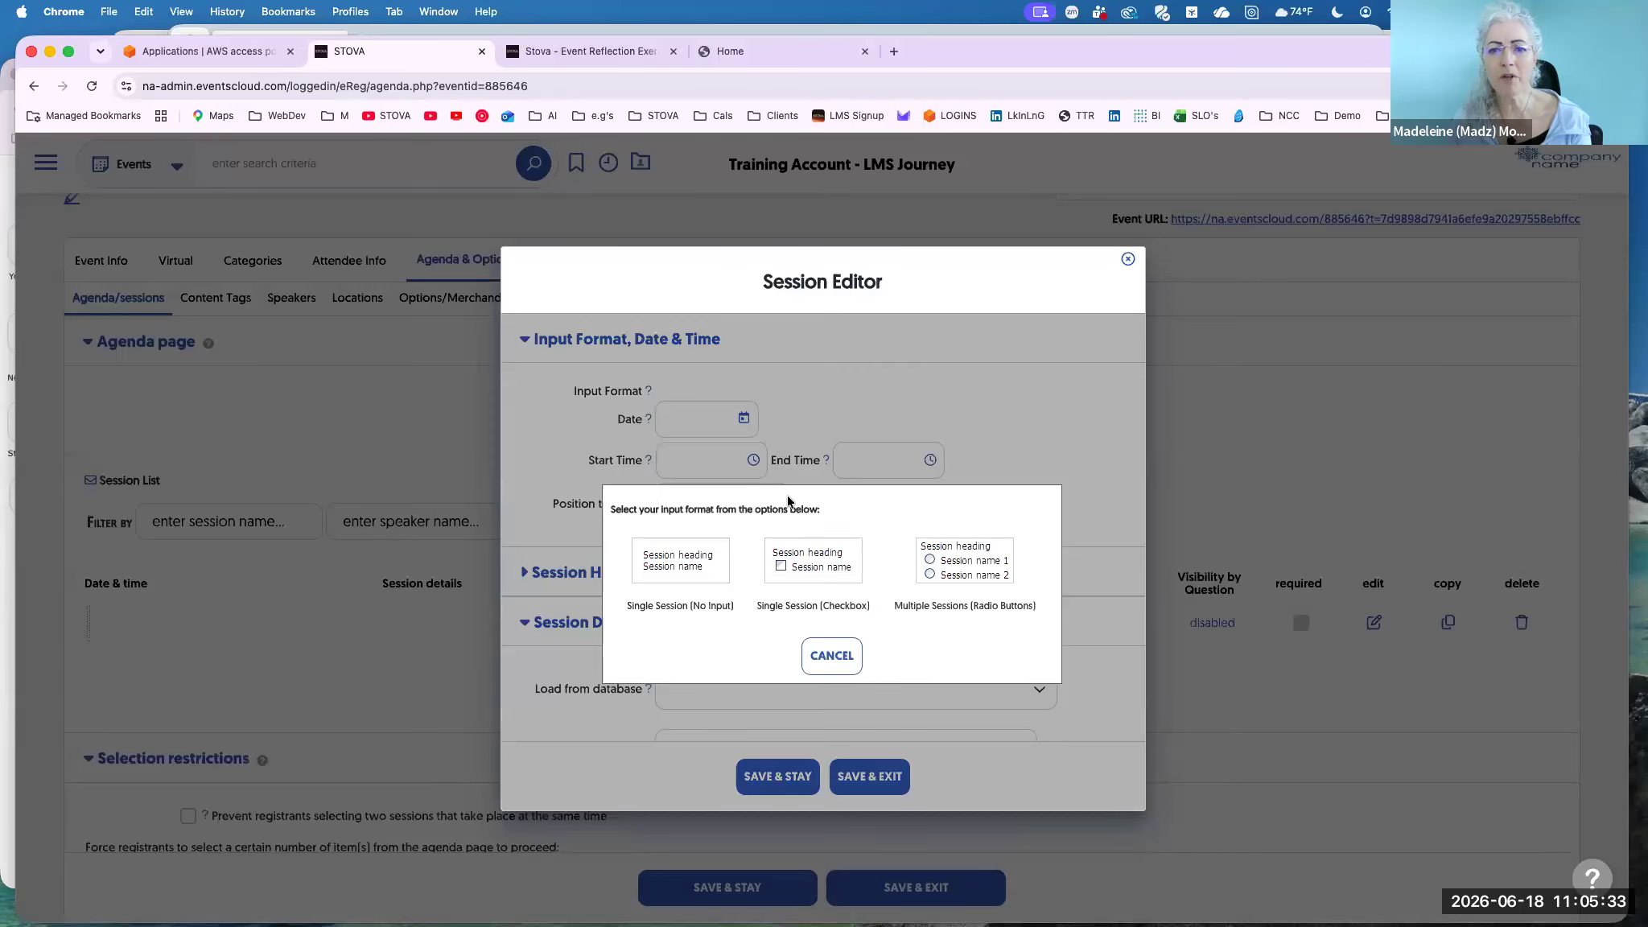
click(796, 558)
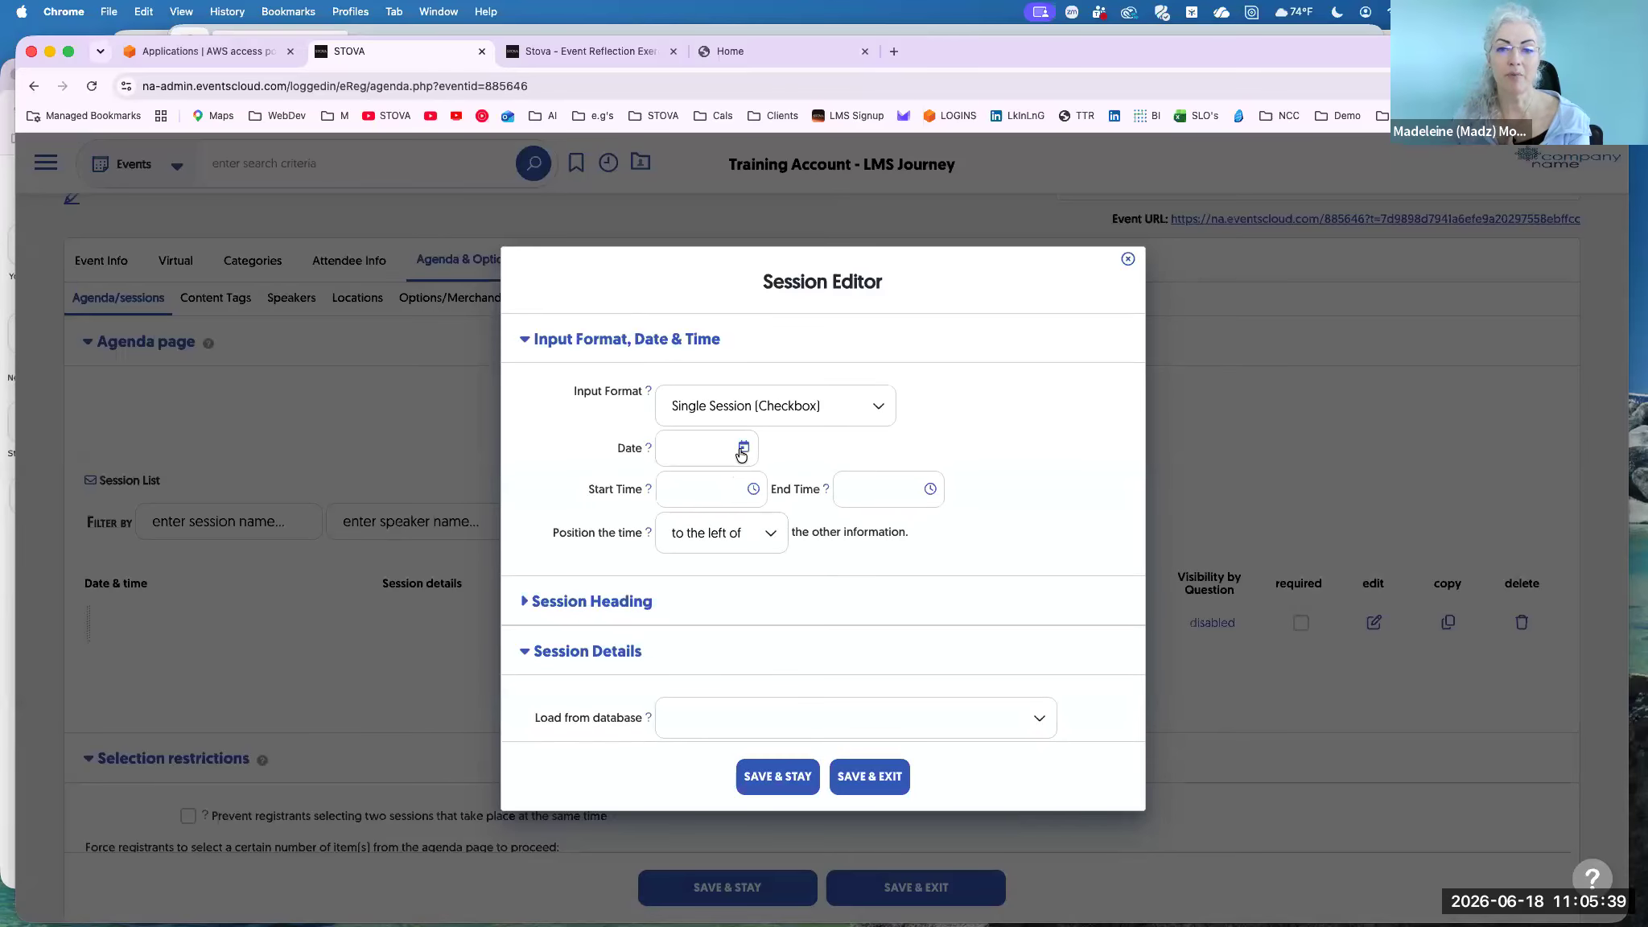
Schedule the new session for 07/01/2026 from 12:30 pm to 3:45 pm.
click(740, 449)
click(817, 501)
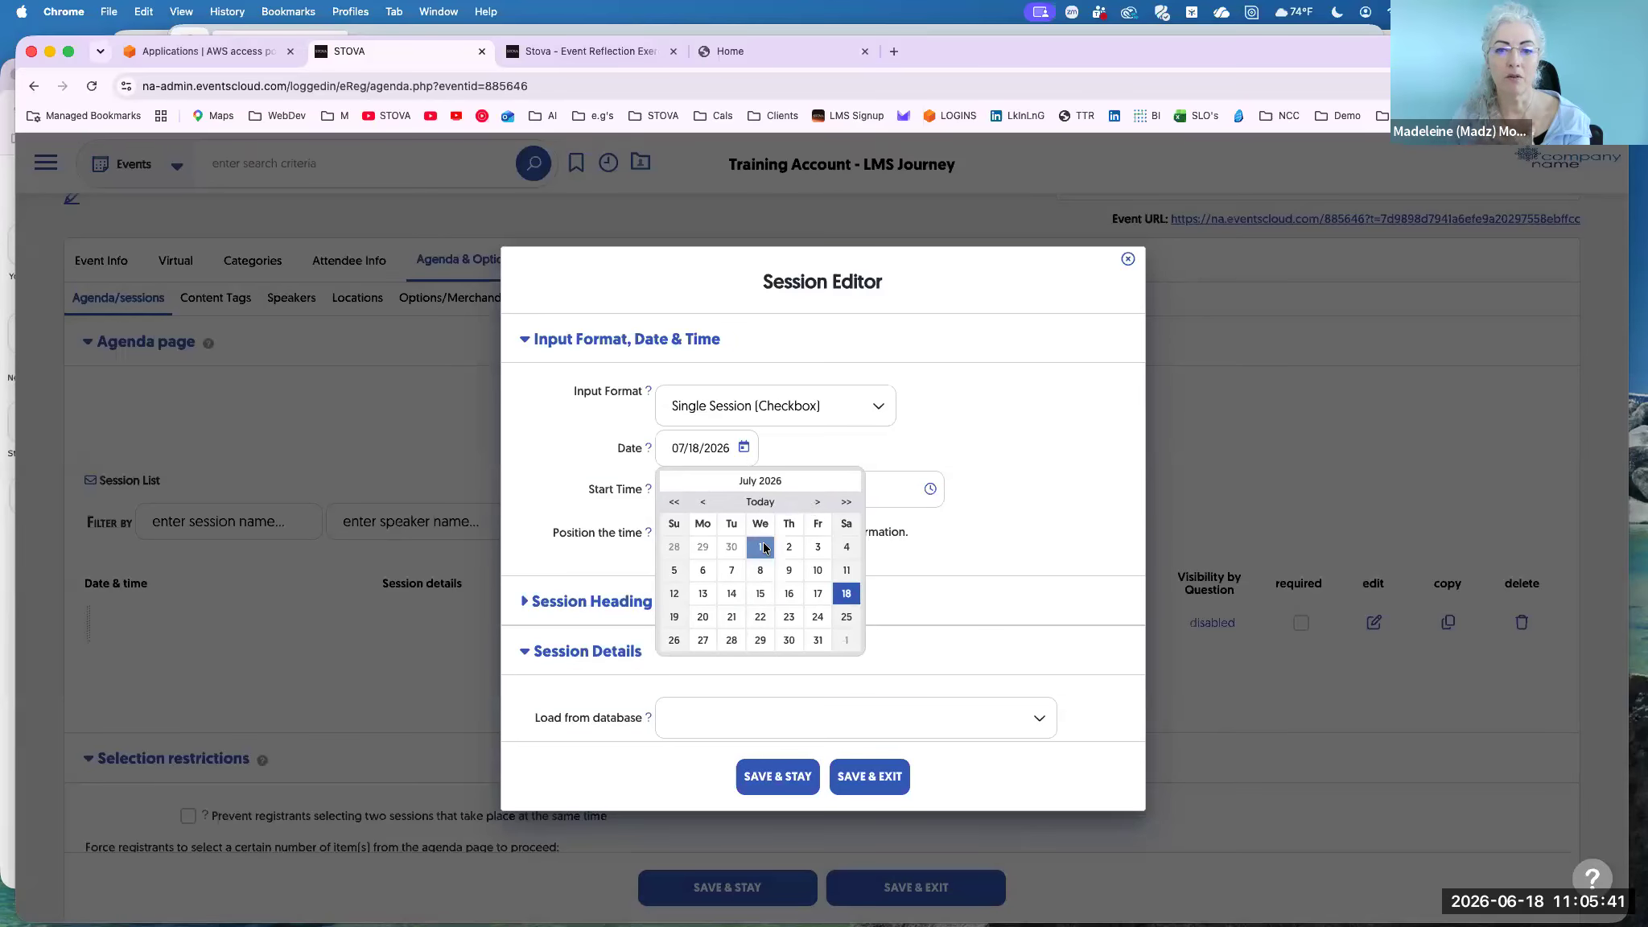
click(762, 547)
click(708, 490)
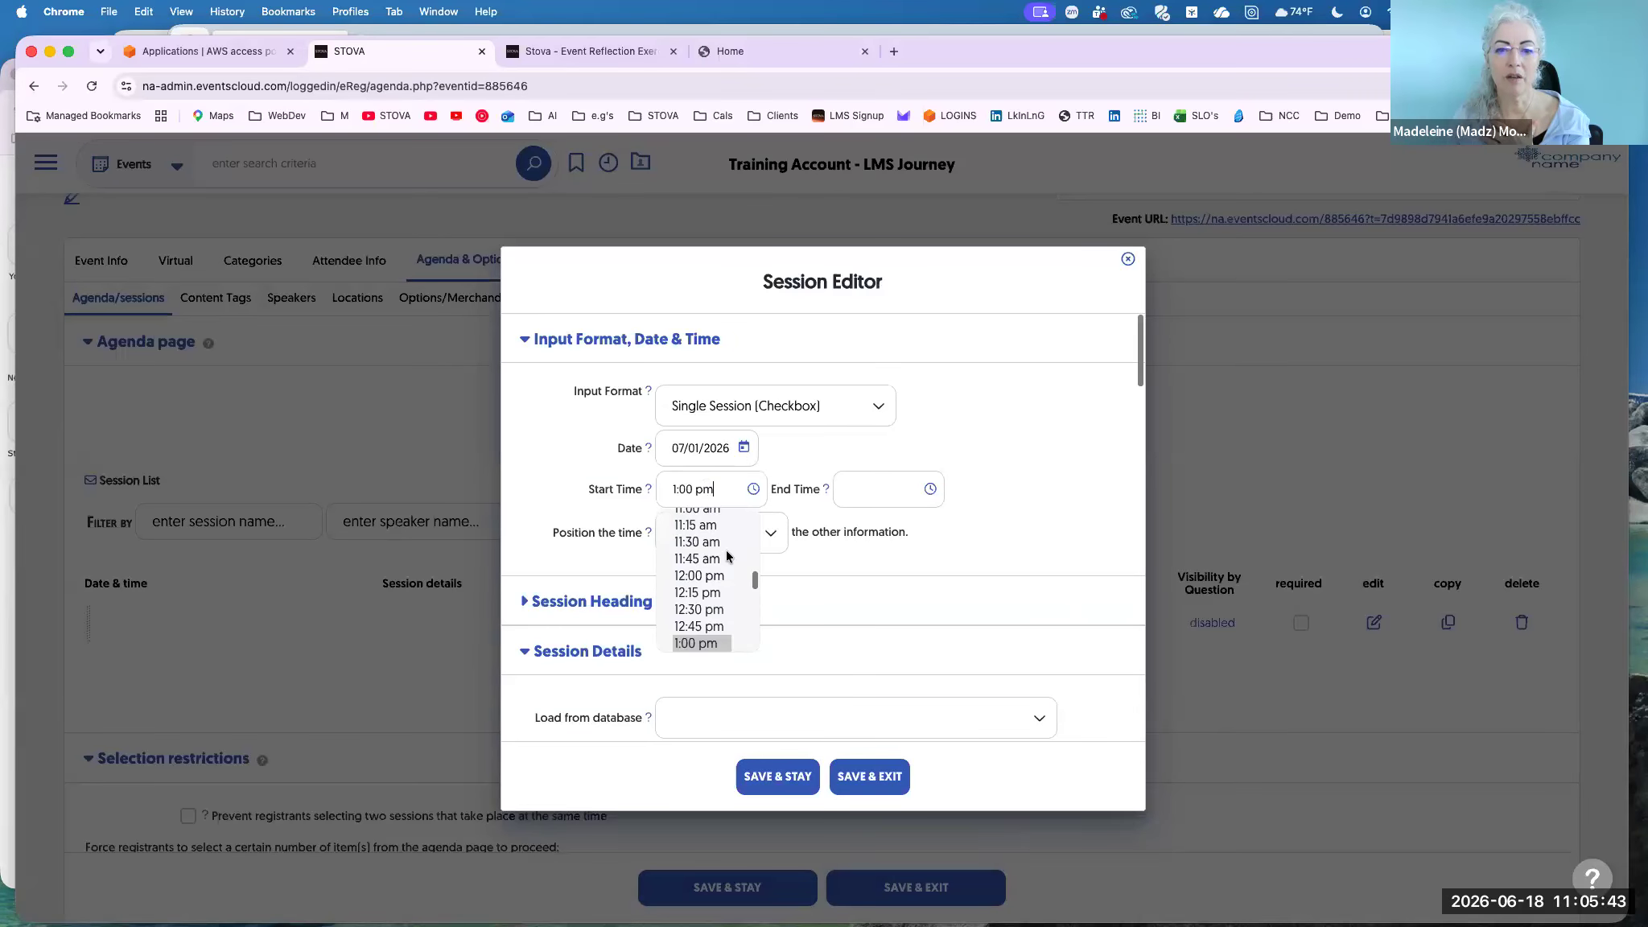
click(698, 609)
click(877, 489)
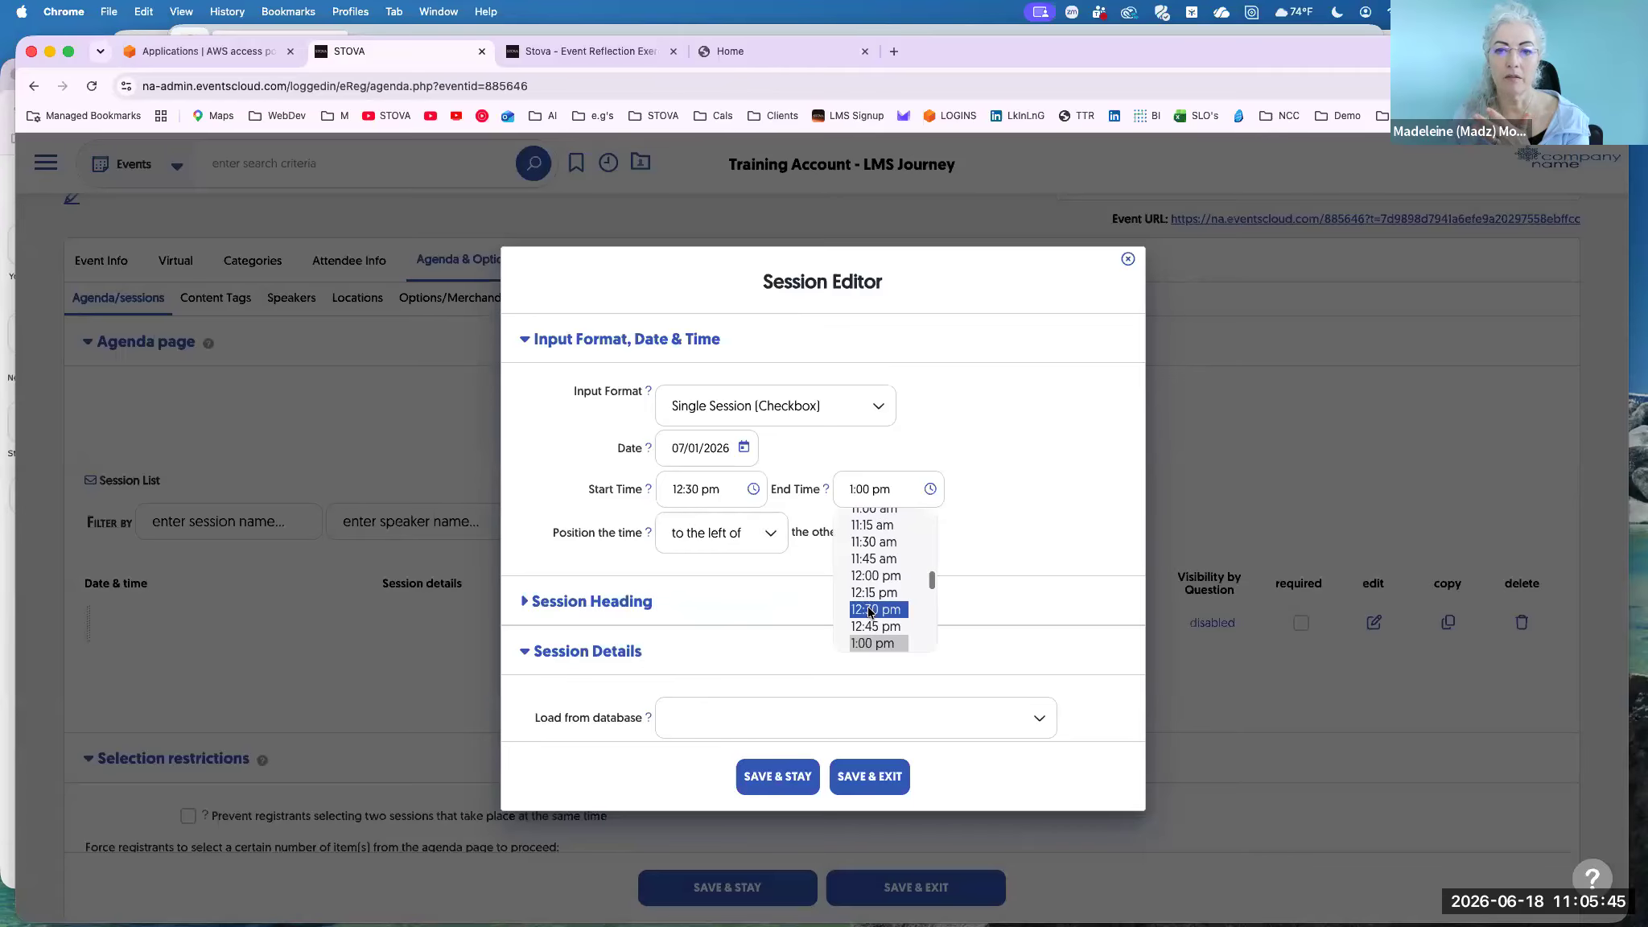
scroll(873, 587, down, 5)
click(893, 605)
scroll(899, 603, down, 1)
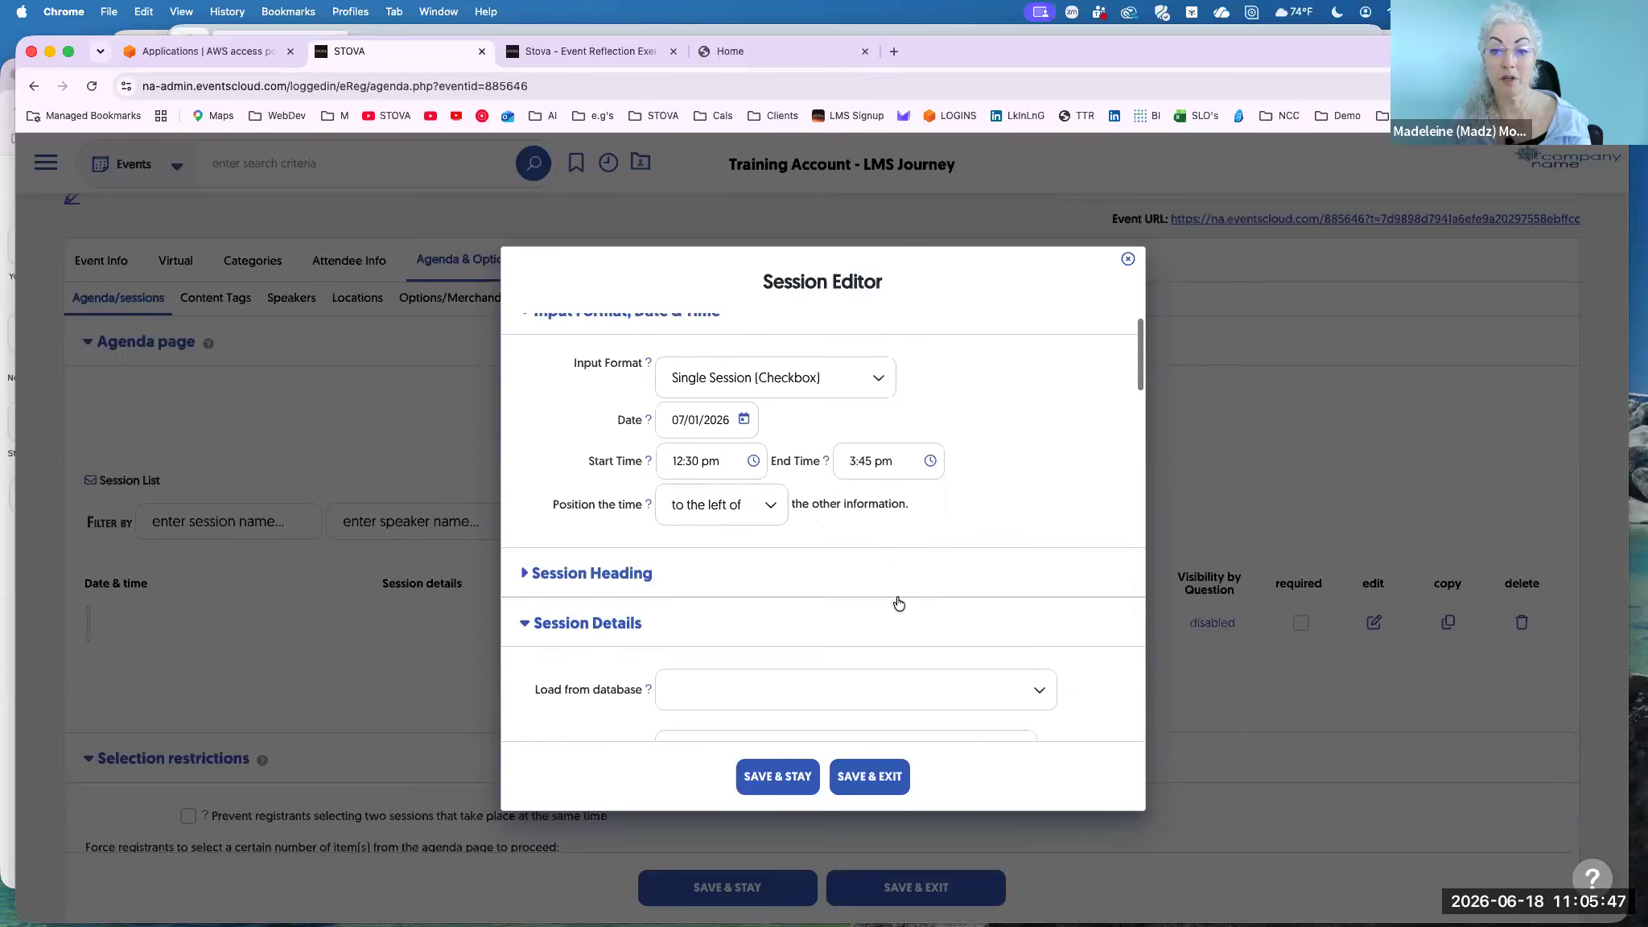
Name the session "NYC Location" and save it to the agenda.
scroll(899, 603, down, 6)
click(867, 559)
text(NYC LUN)
key(BackSpace)
key(BackSpace)
text(ocation)
scroll(965, 638, down, 20)
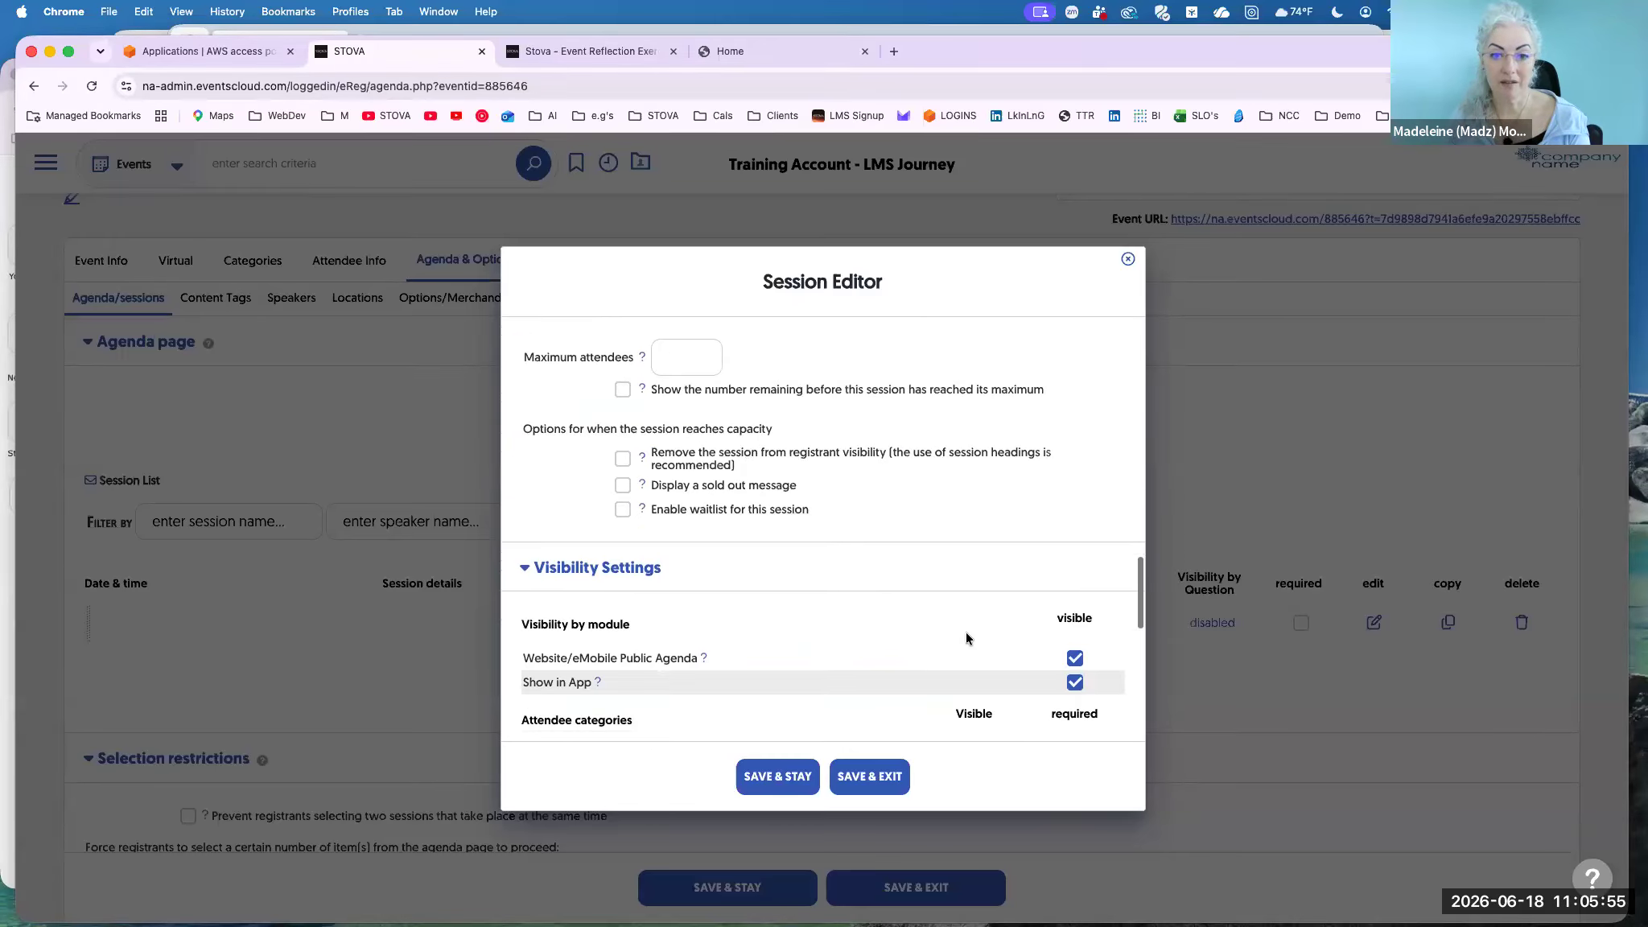
scroll(966, 633, down, 5)
scroll(965, 632, down, 5)
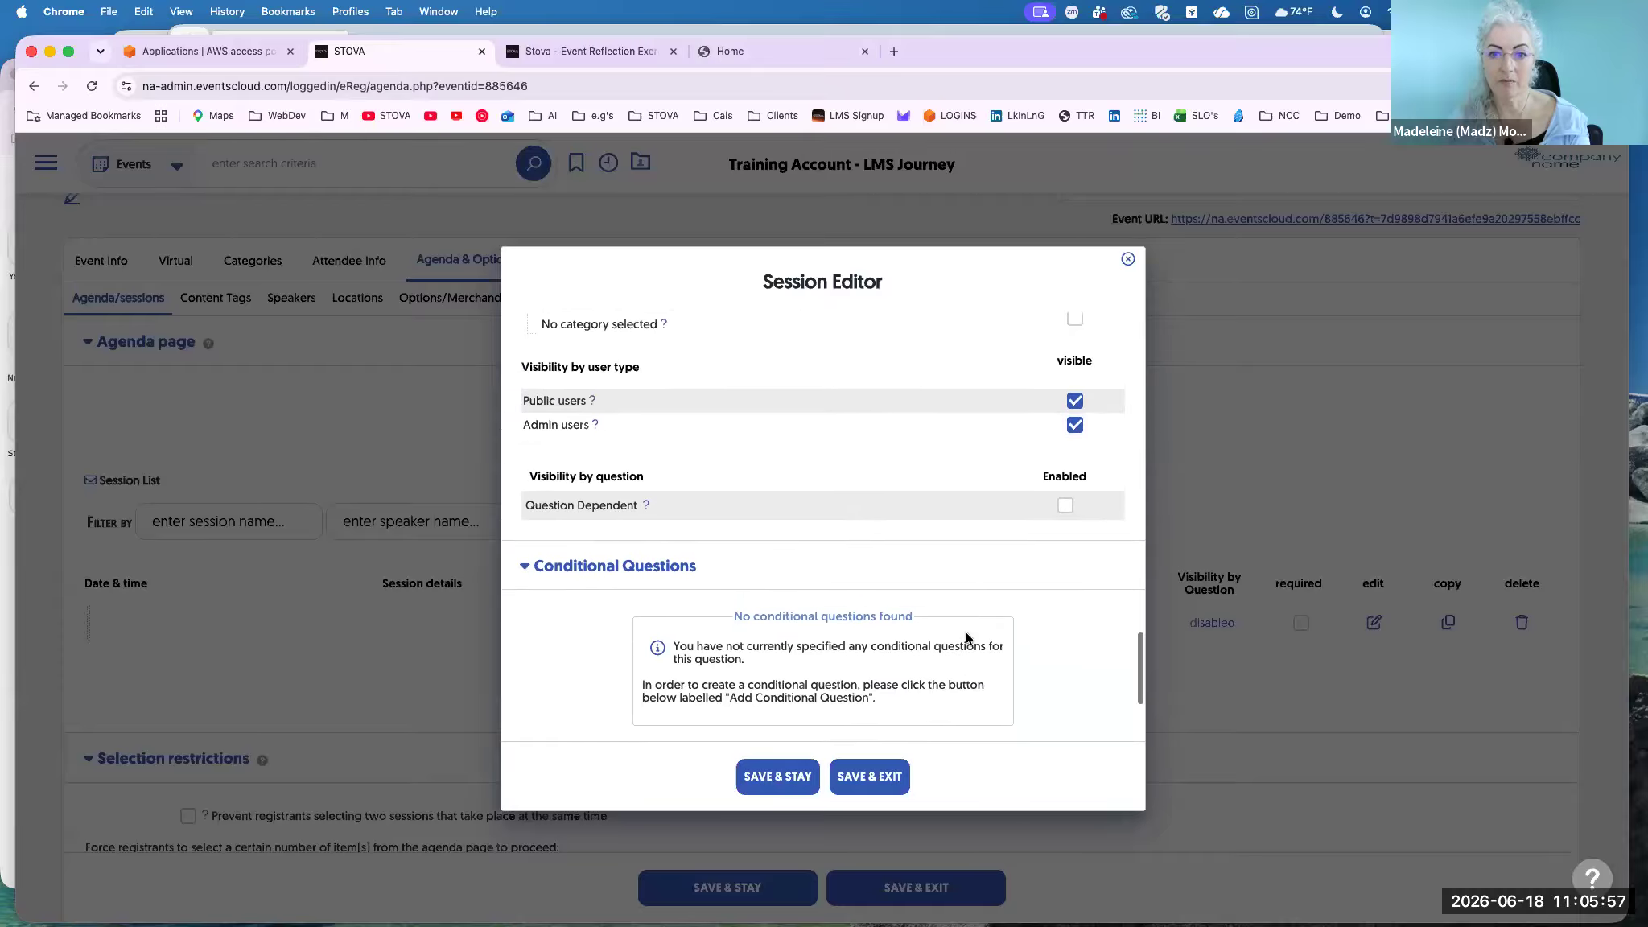
click(836, 625)
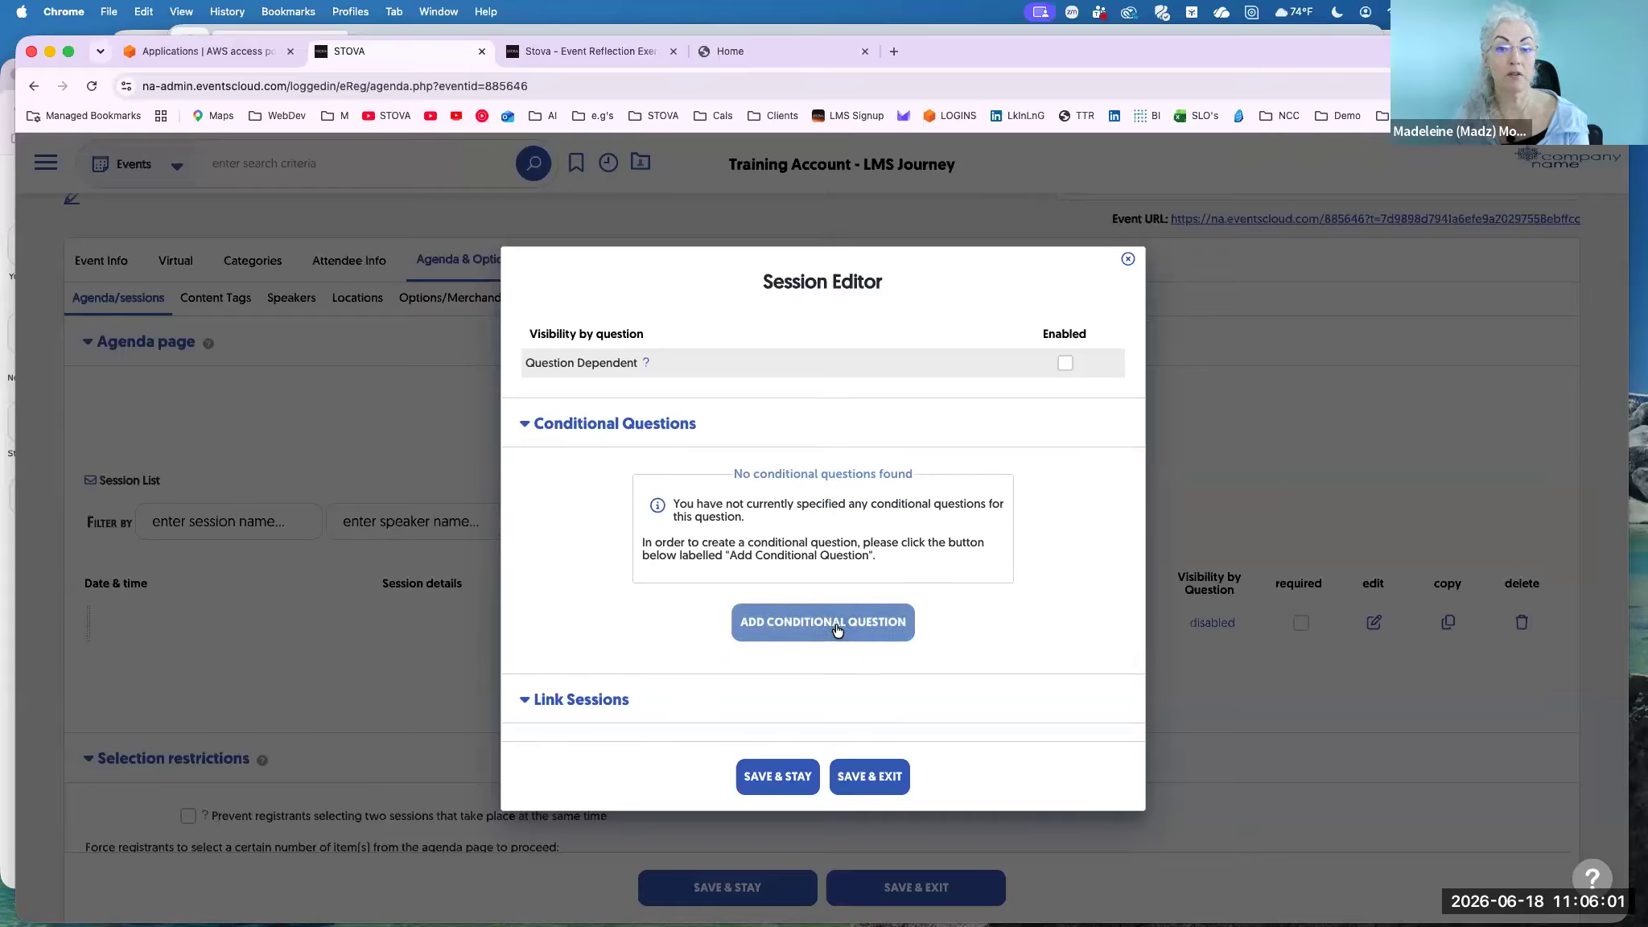
click(886, 775)
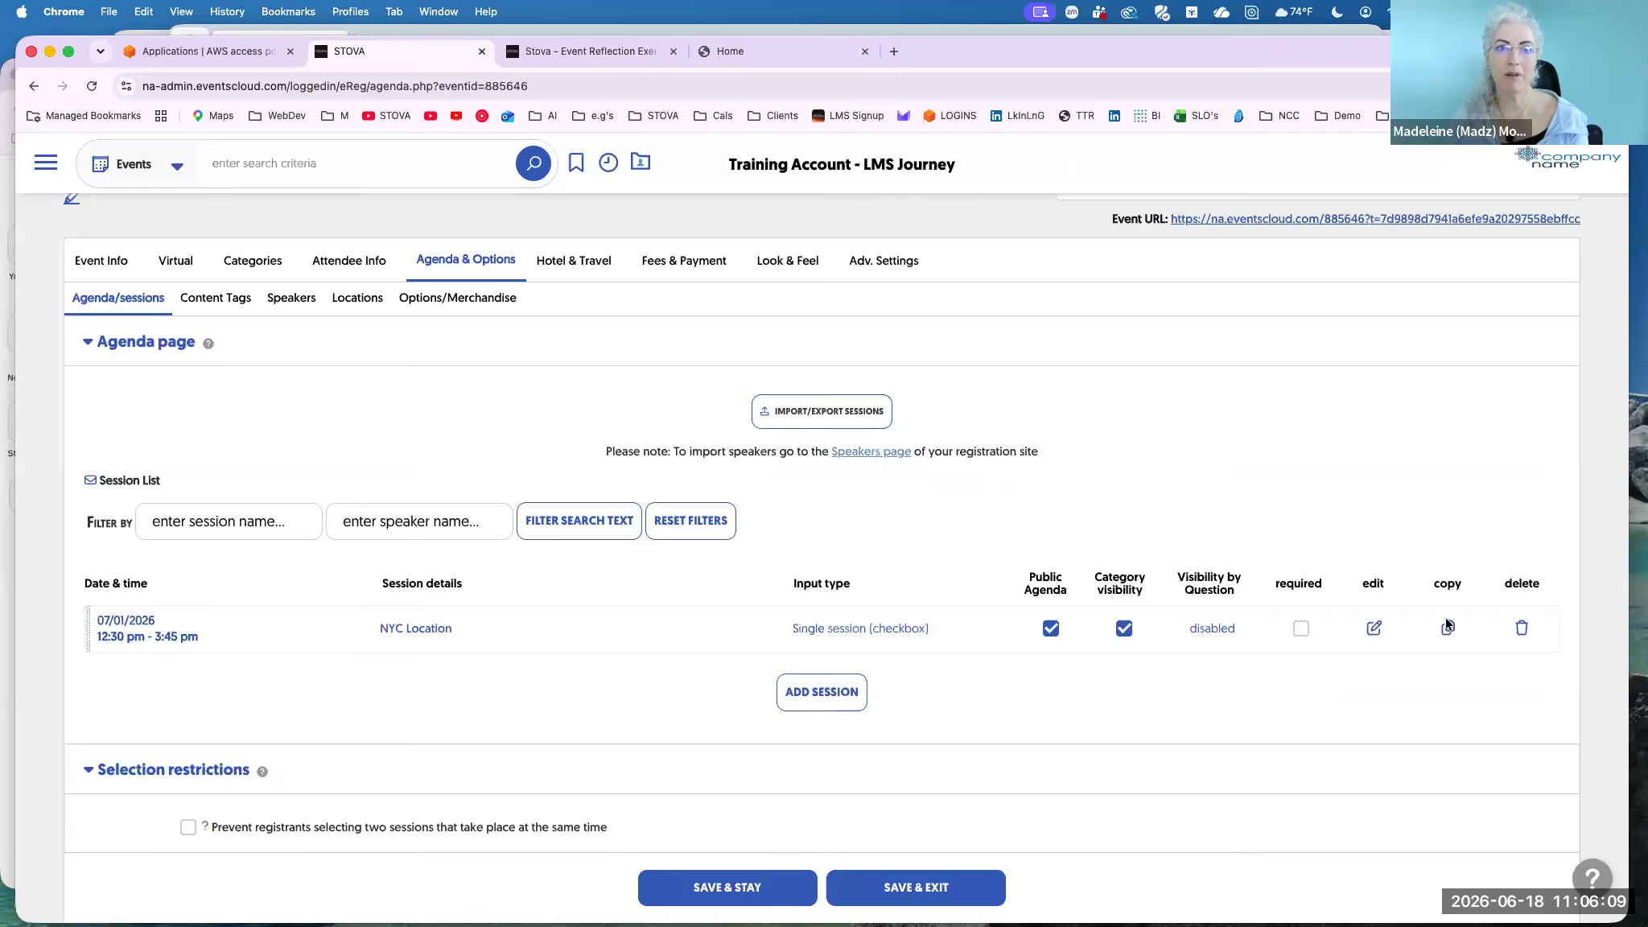
click(1447, 623)
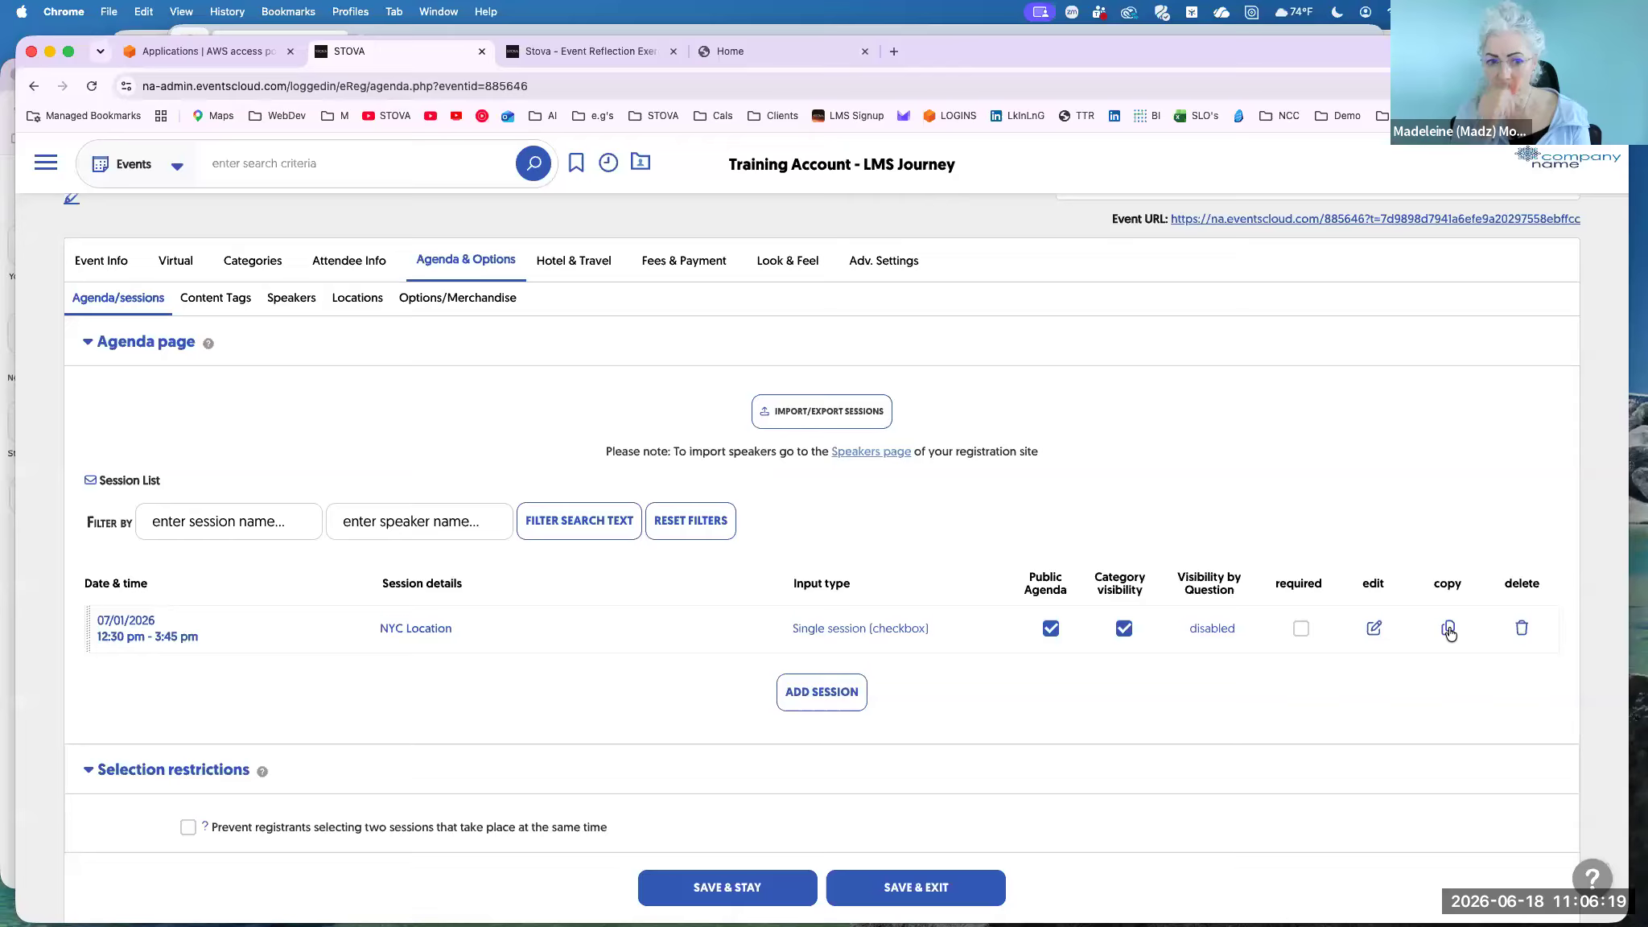
scroll(1448, 631, up, 3)
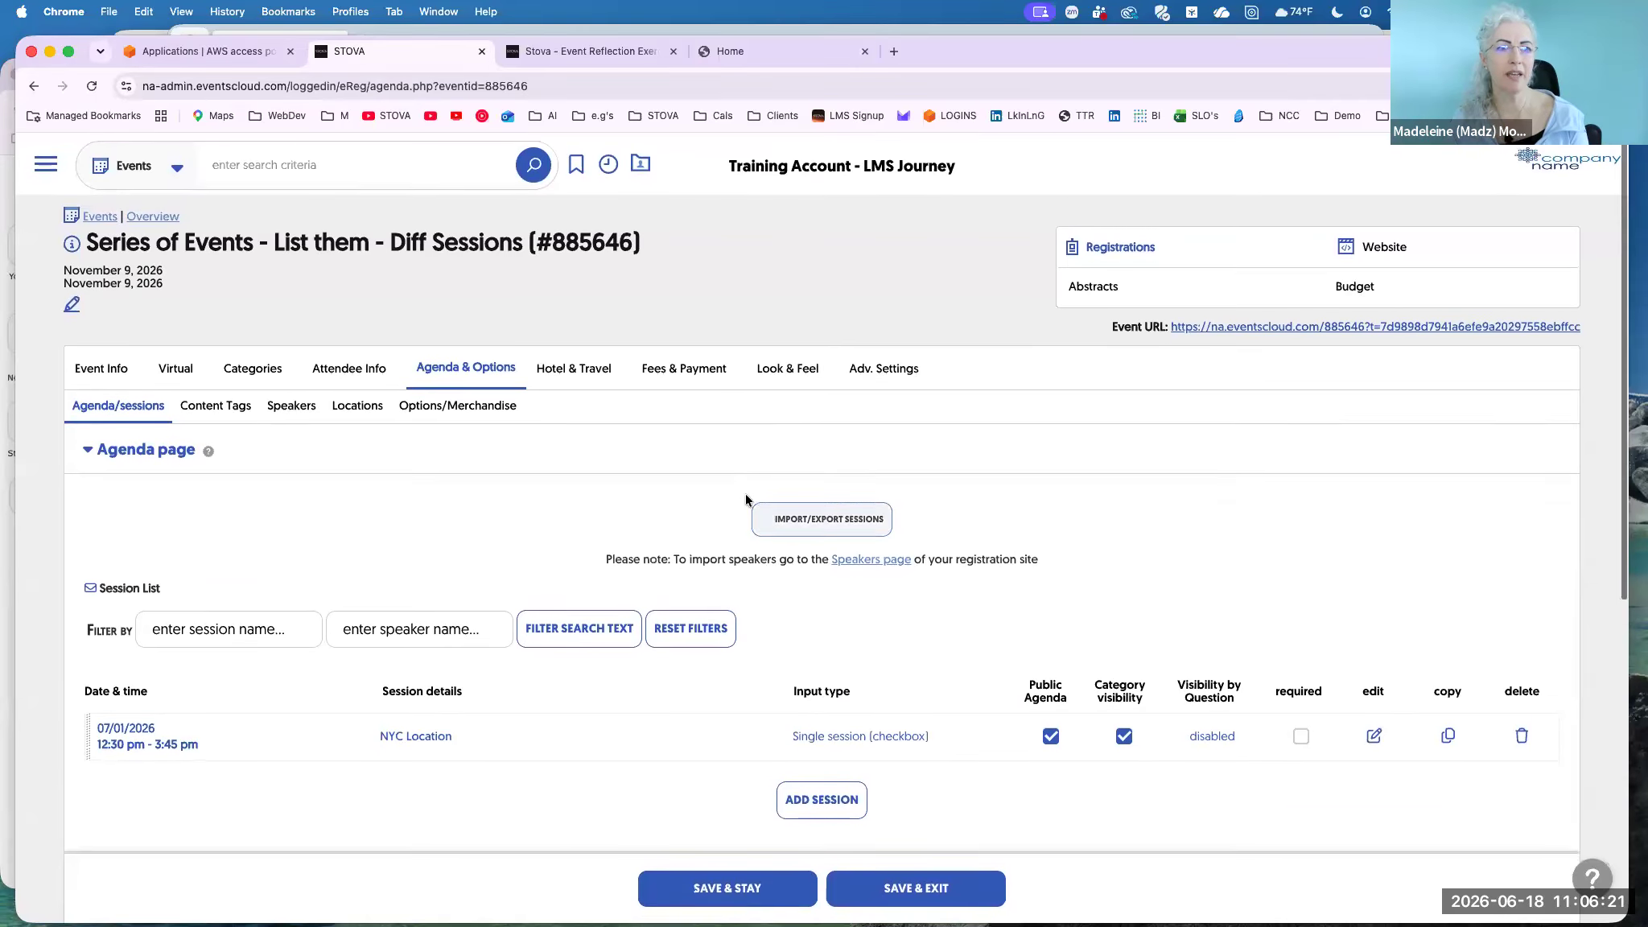
drag(83, 247, 259, 247)
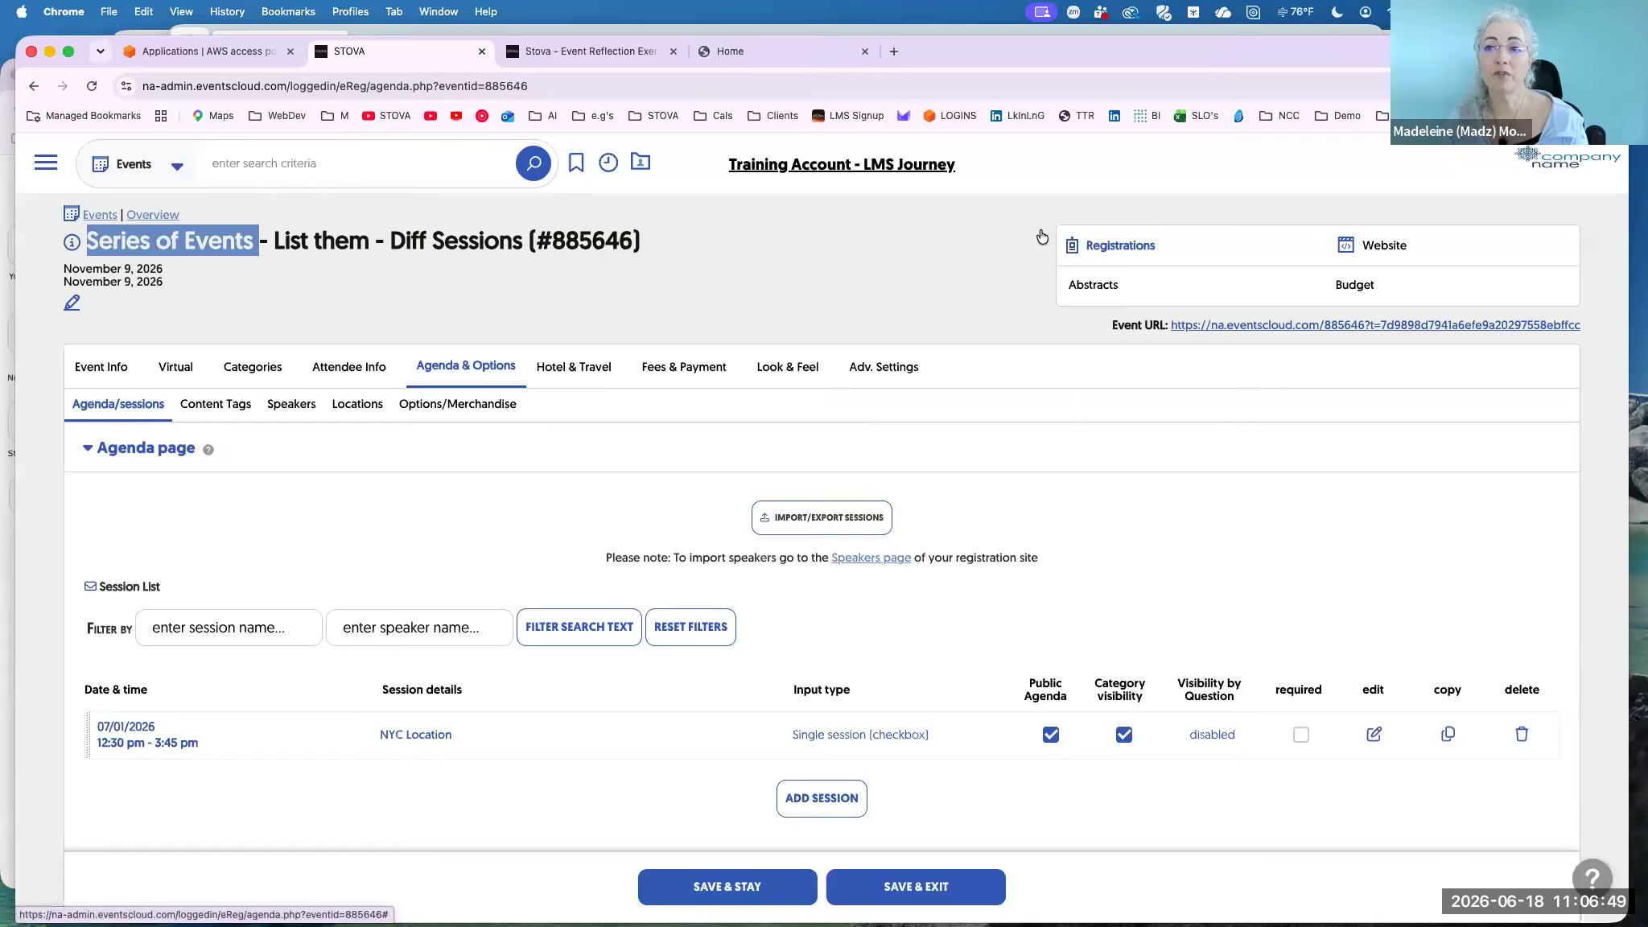
mouse_move(1120, 246)
click(1115, 440)
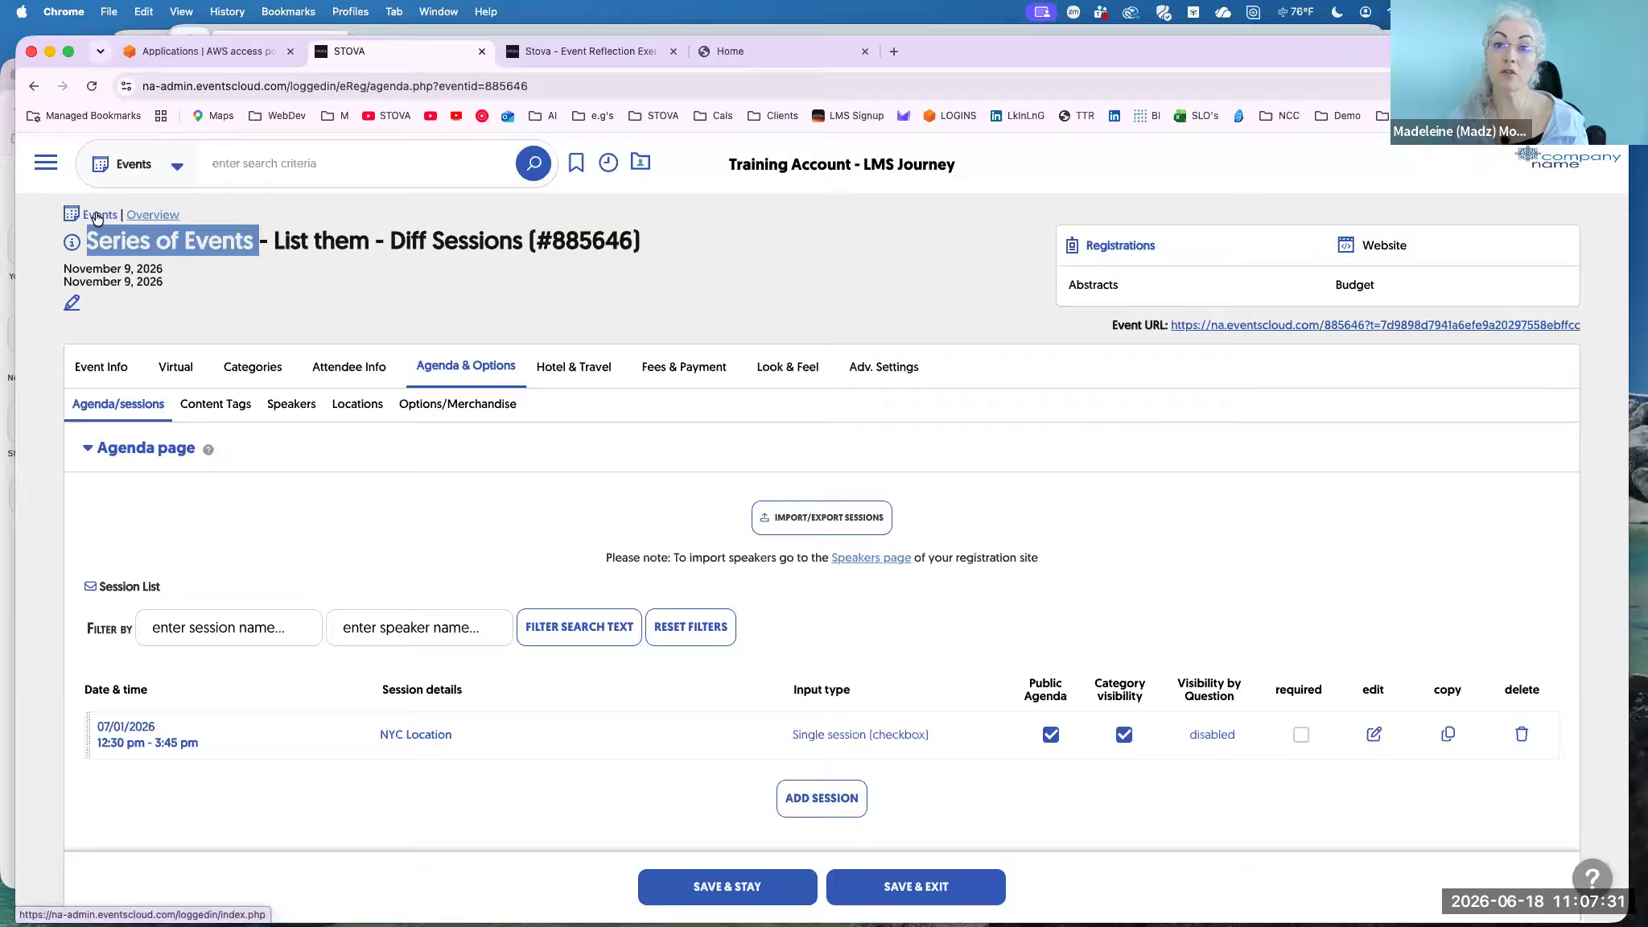
mouse_move(1115, 246)
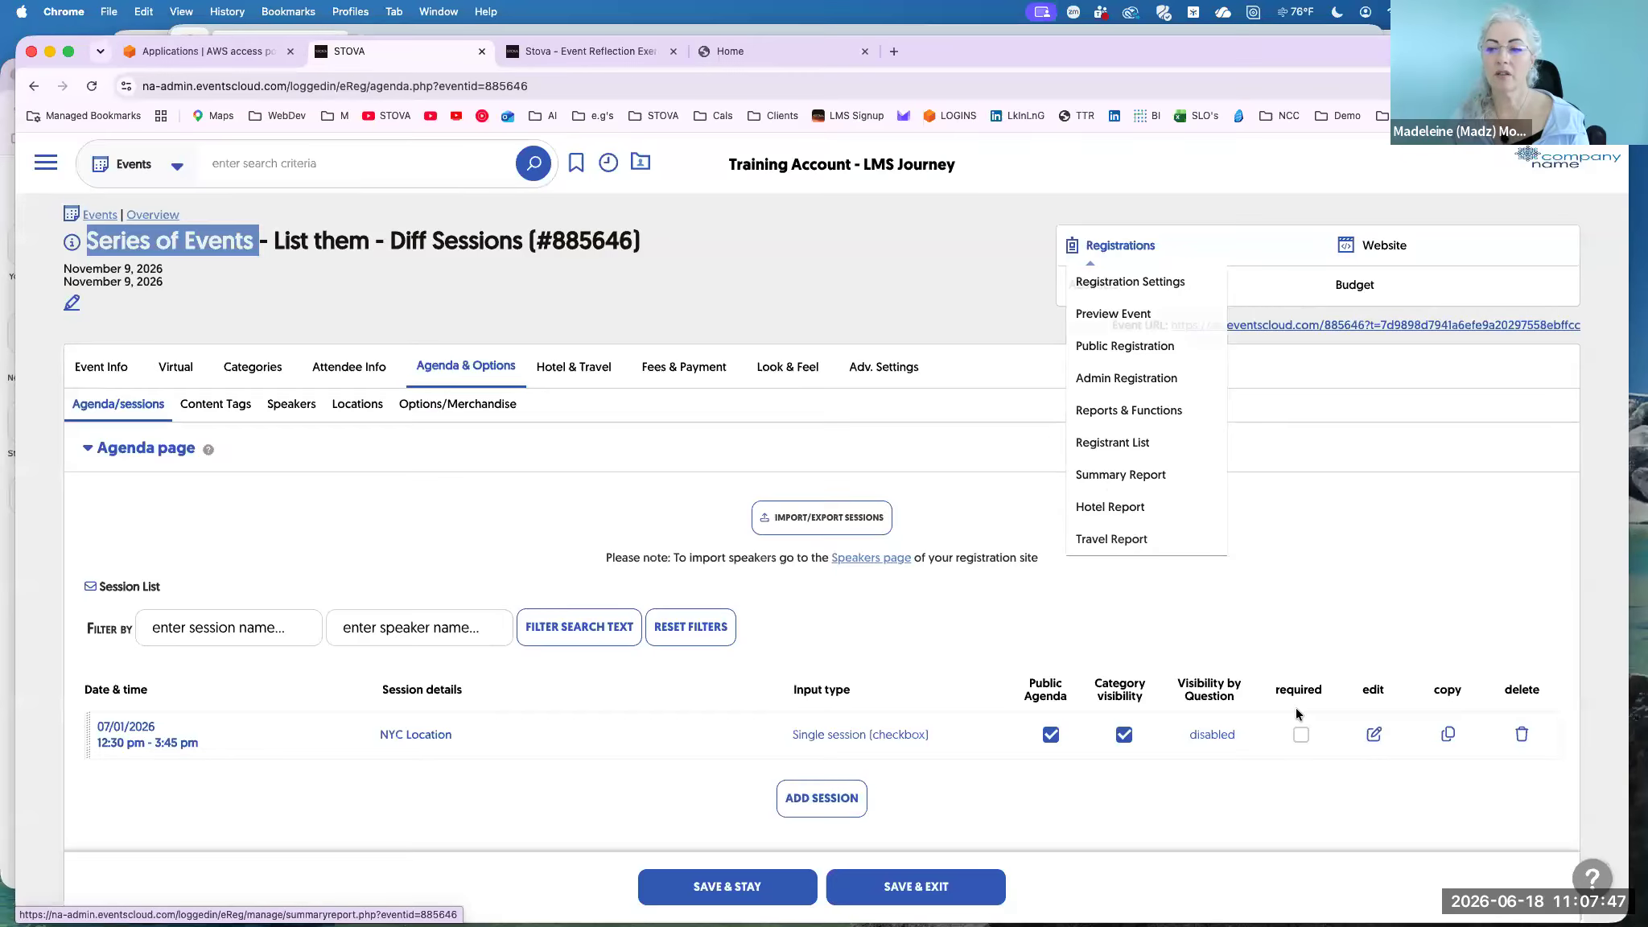
click(1372, 735)
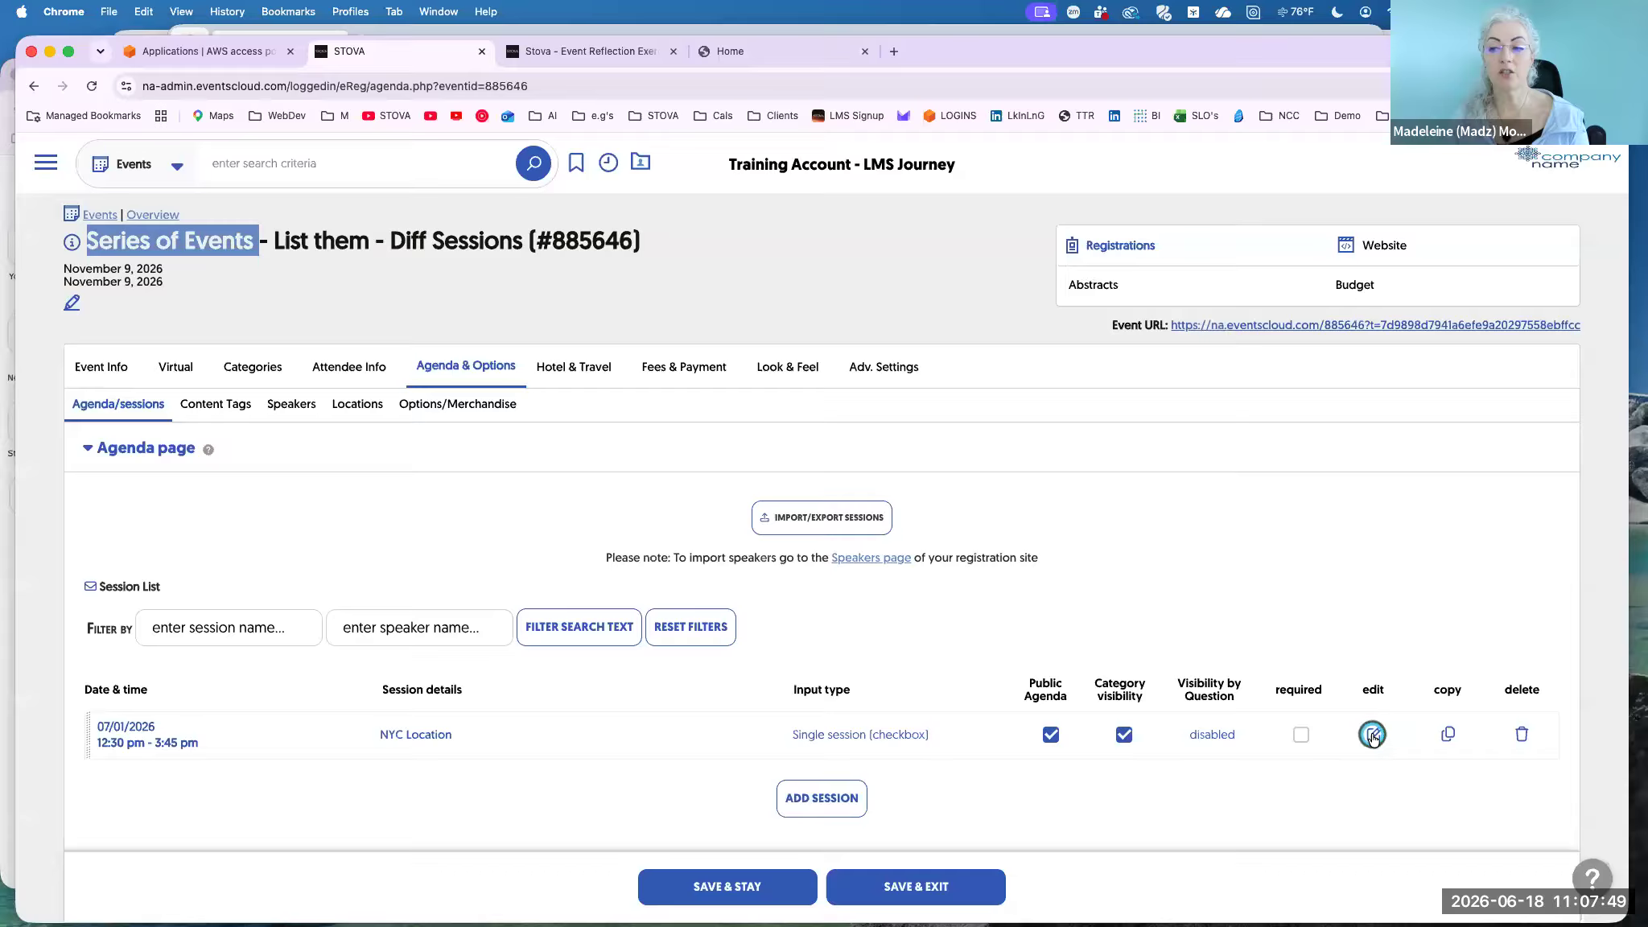
click(1372, 736)
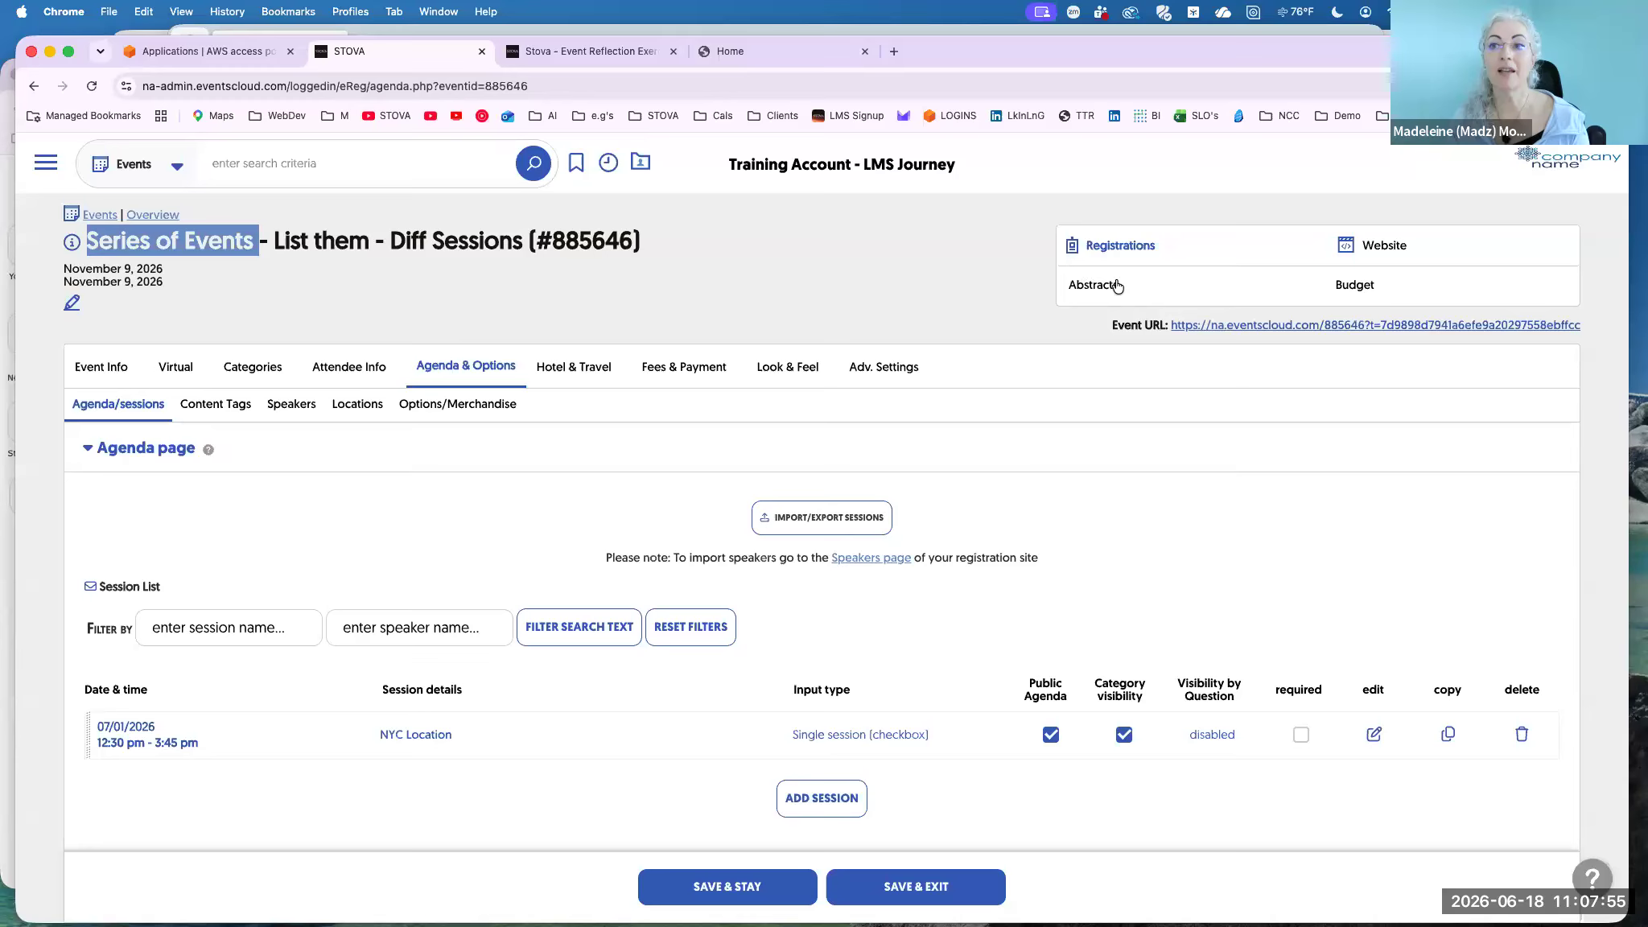
Start a new view in the event's registrant list and examine the attendee and agenda session columns it offers, trying Attendee Category and Conf #.
click(1111, 442)
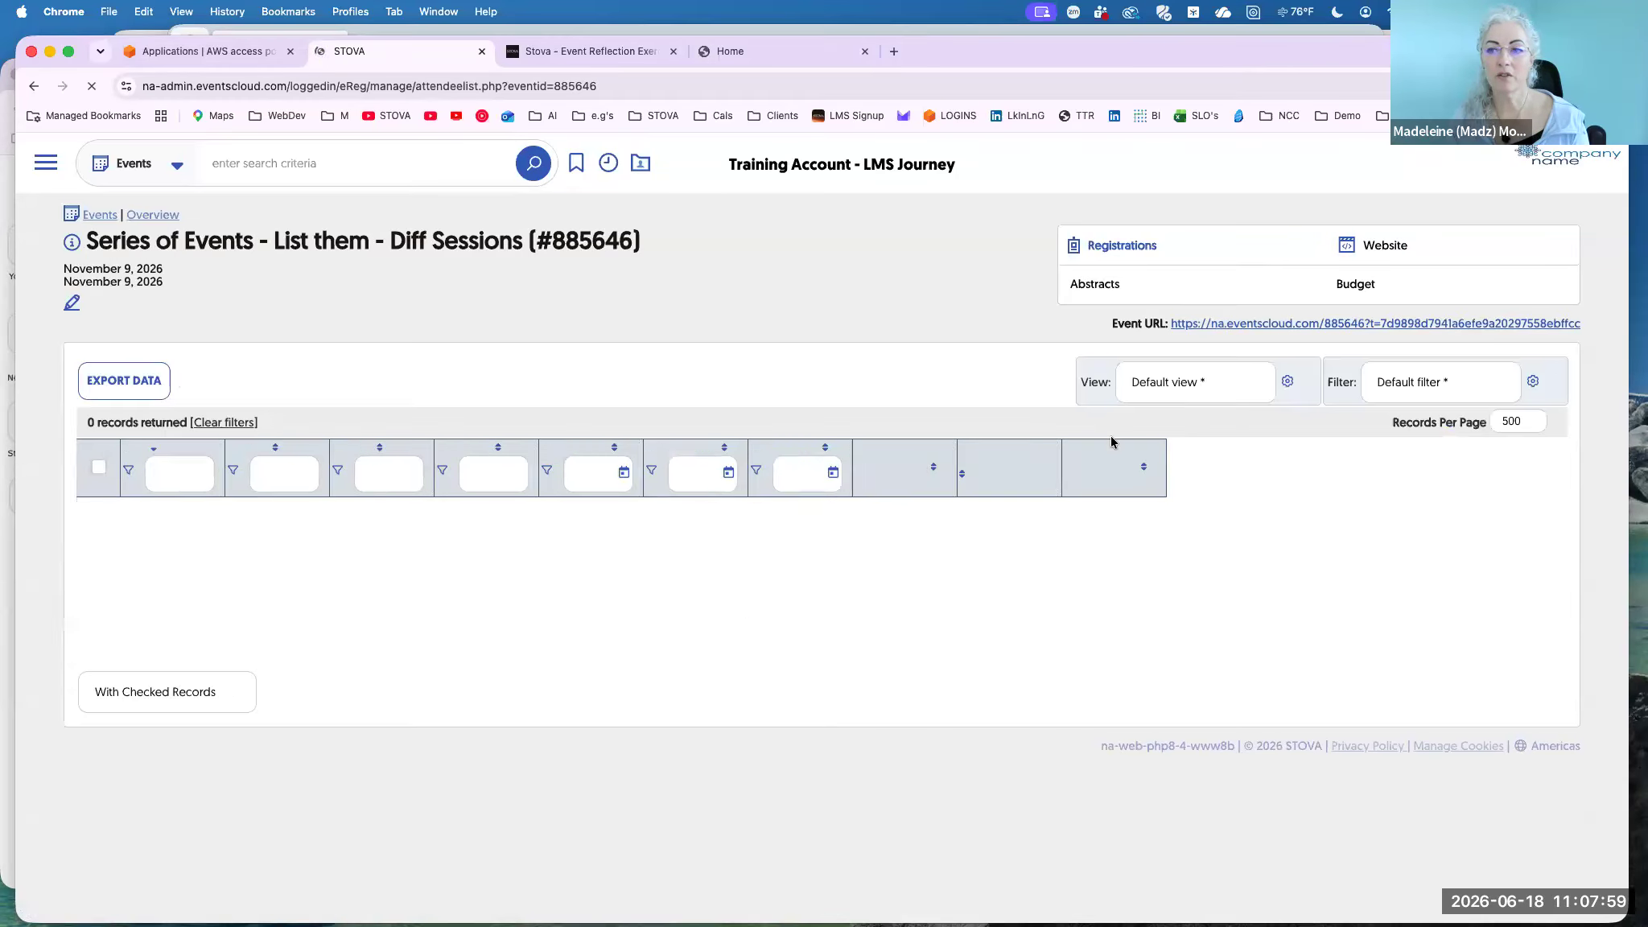
click(1195, 380)
click(1195, 411)
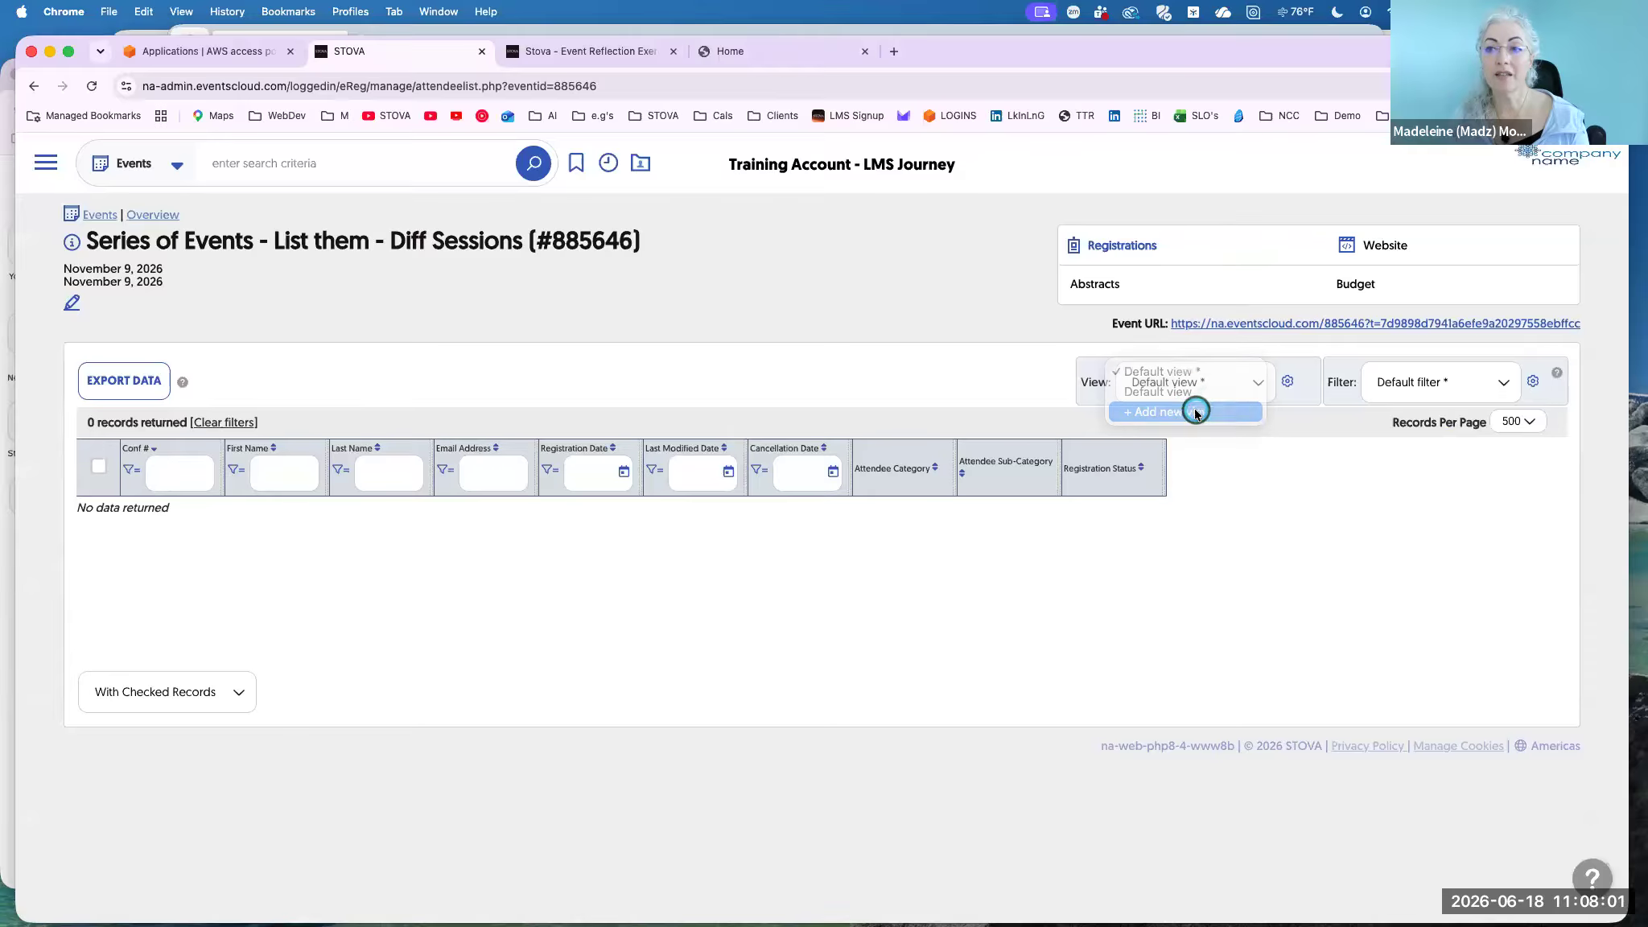
click(834, 708)
click(624, 443)
click(841, 418)
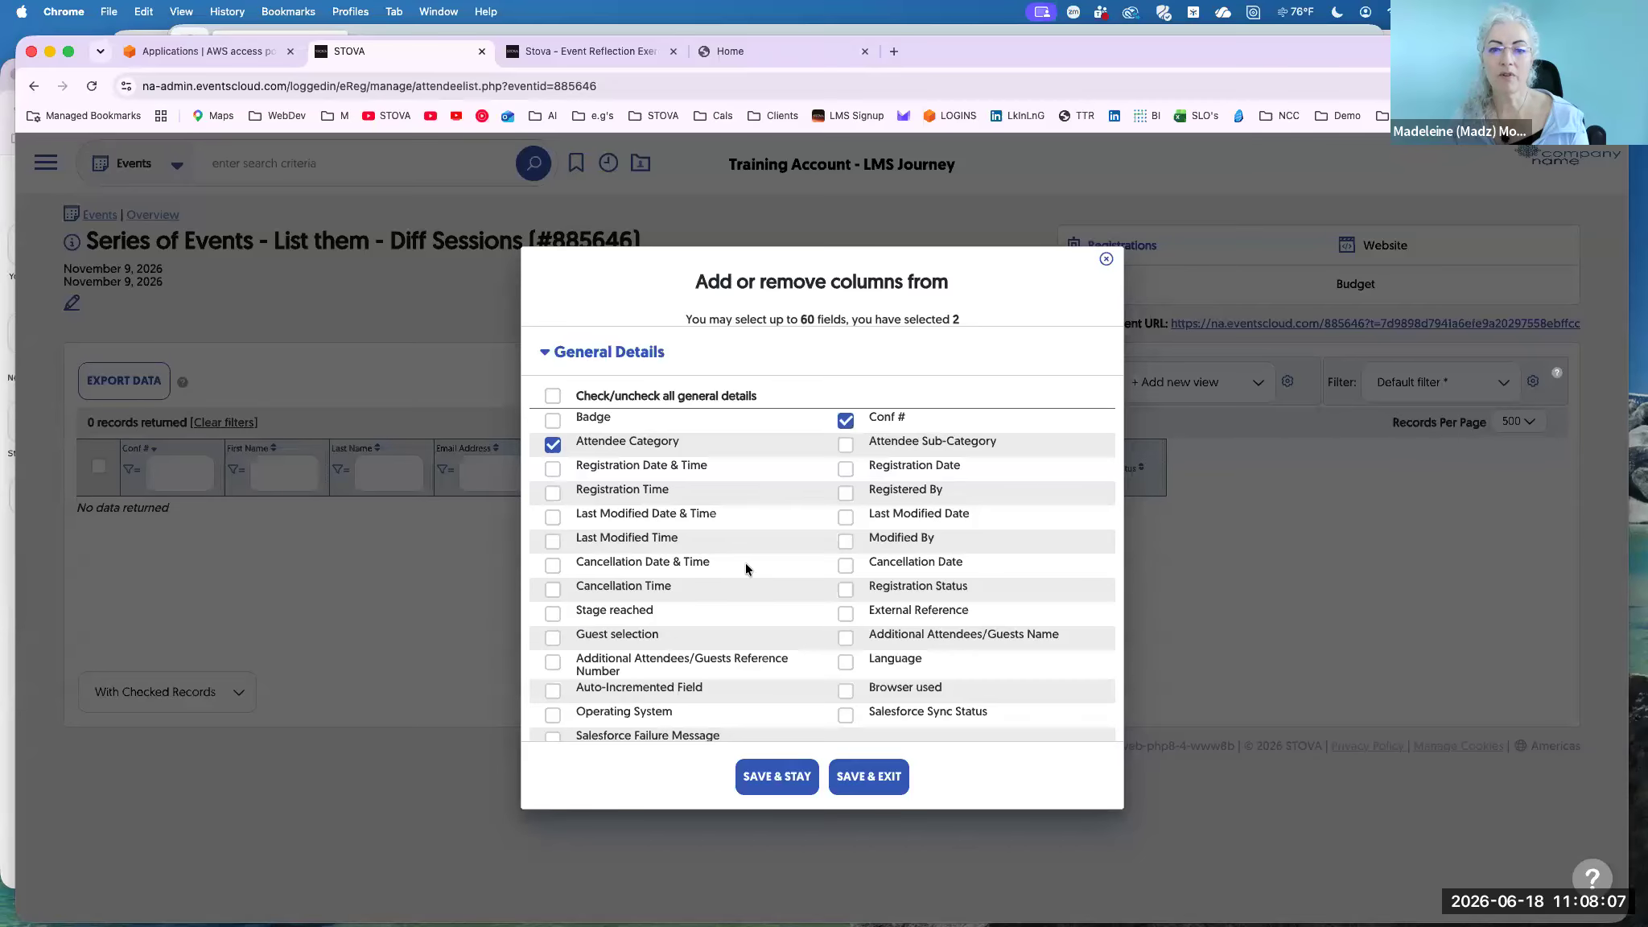
scroll(745, 562, down, 5)
scroll(746, 570, down, 3)
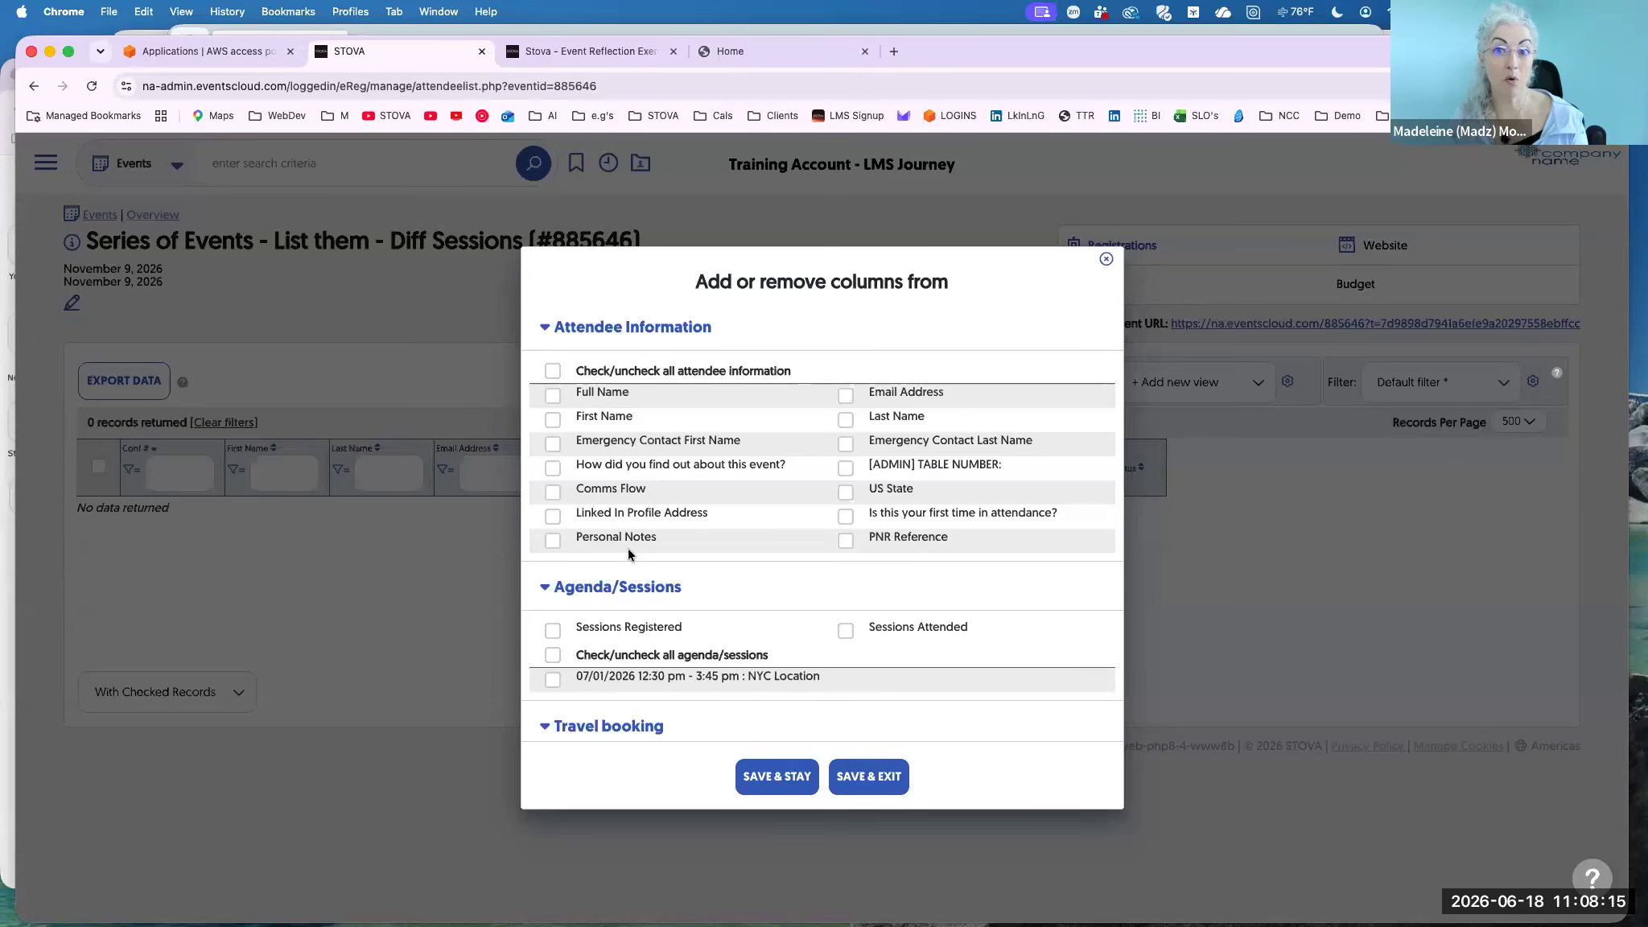
click(1105, 258)
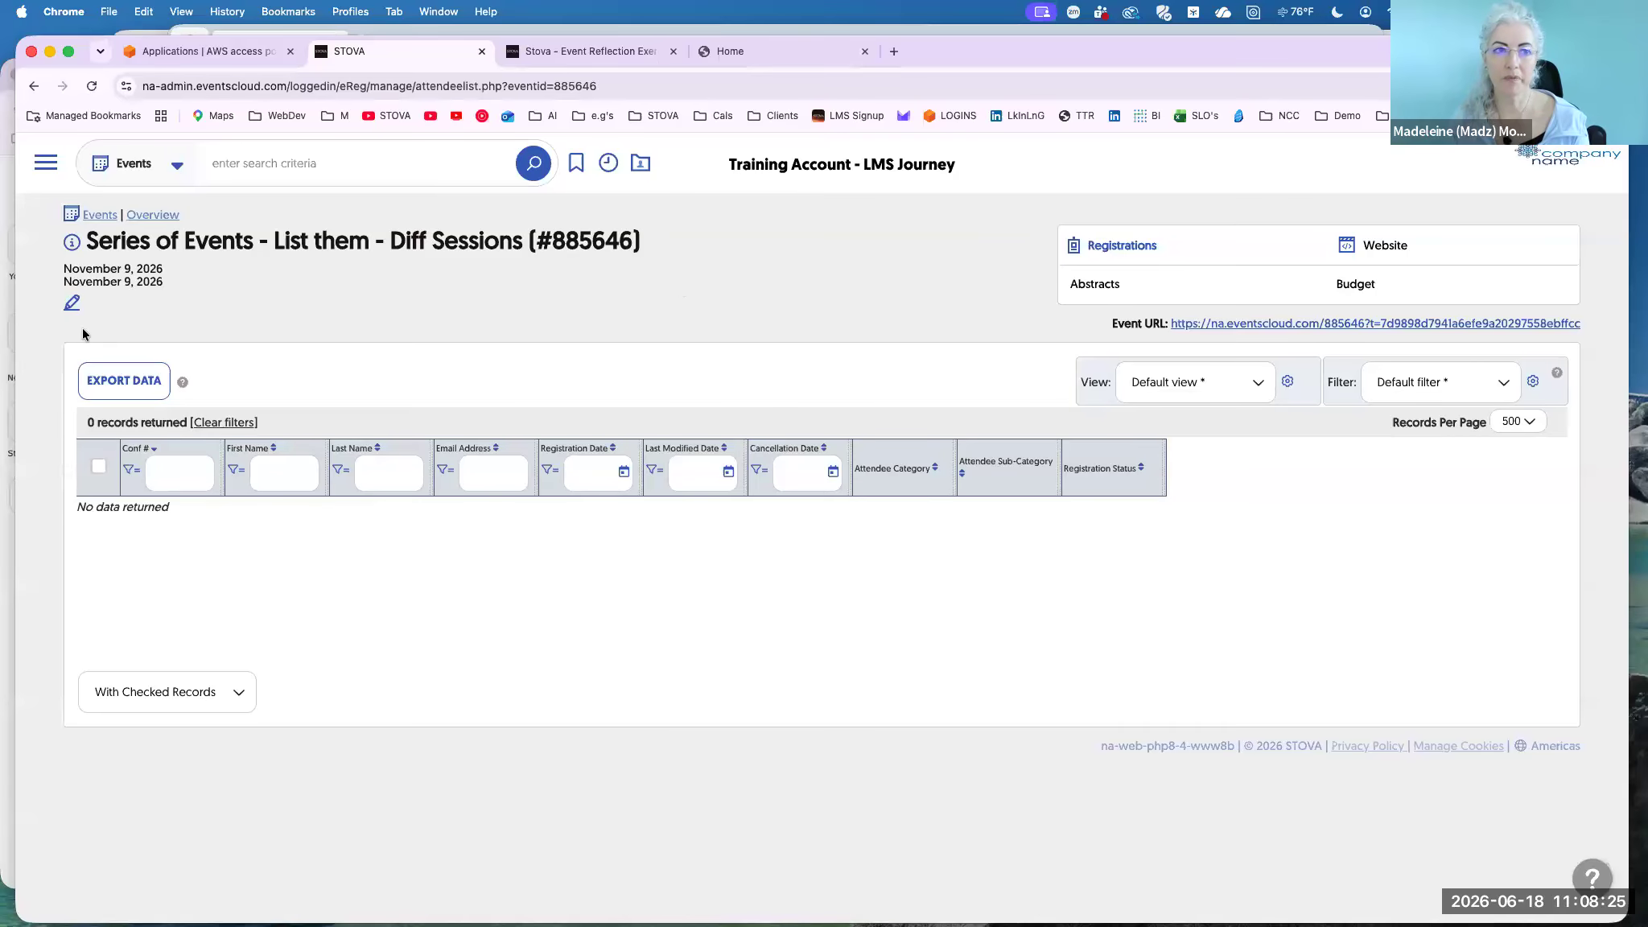
Open the attendee categories in the registration settings of the Roadshow Sample - Series of Events event.
click(91, 215)
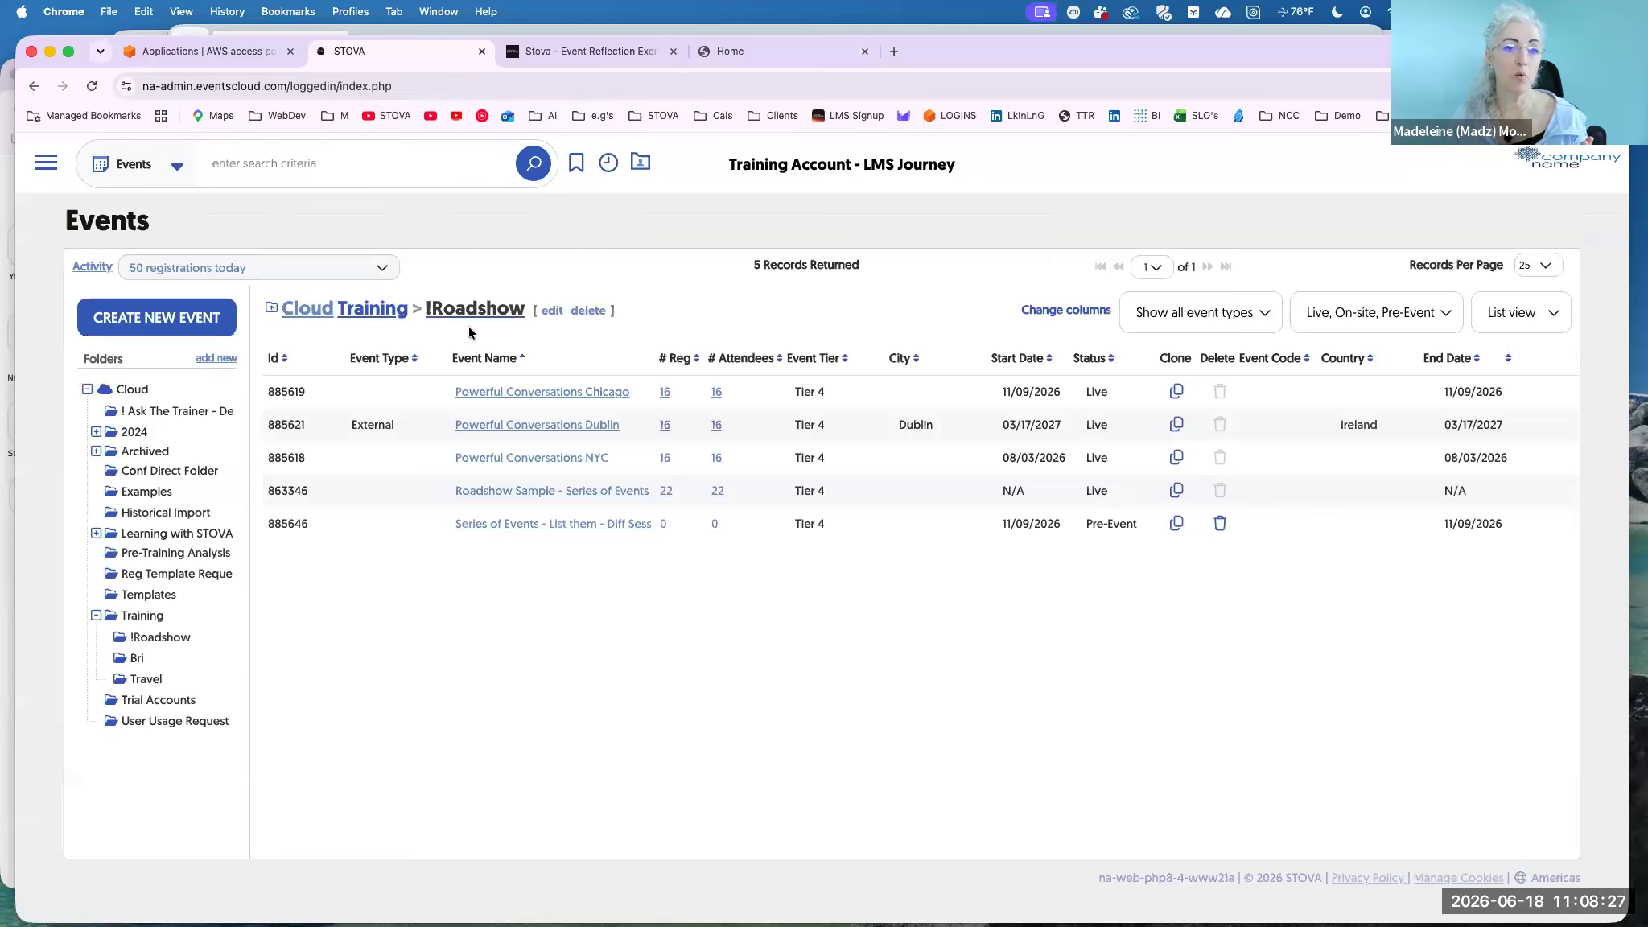
click(510, 499)
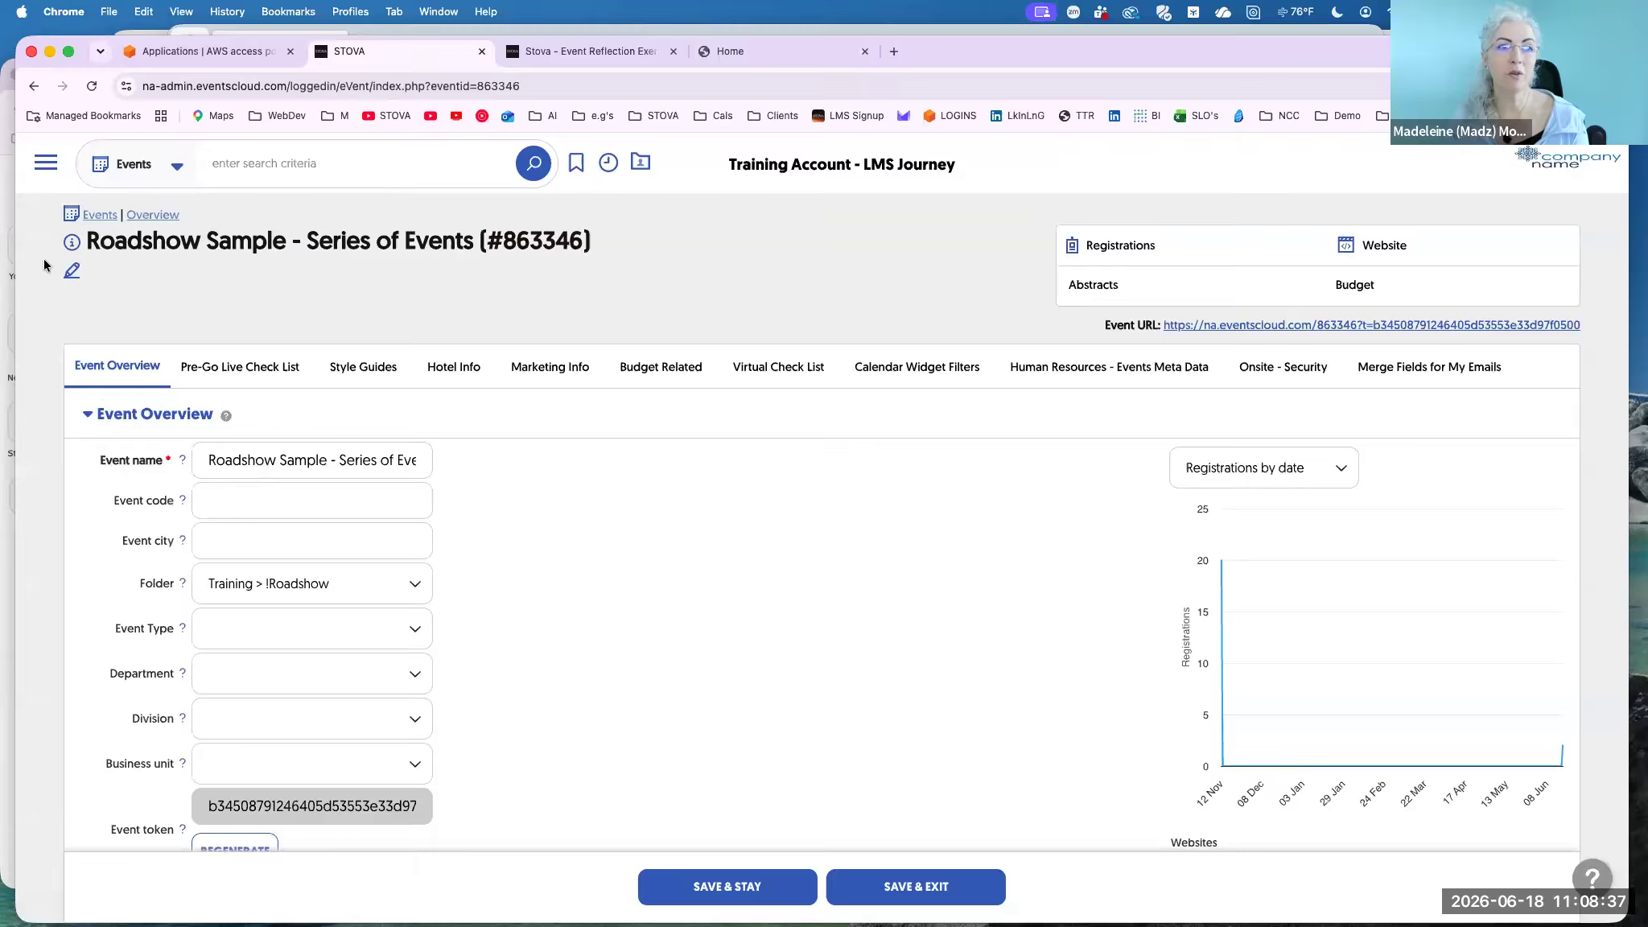
click(71, 271)
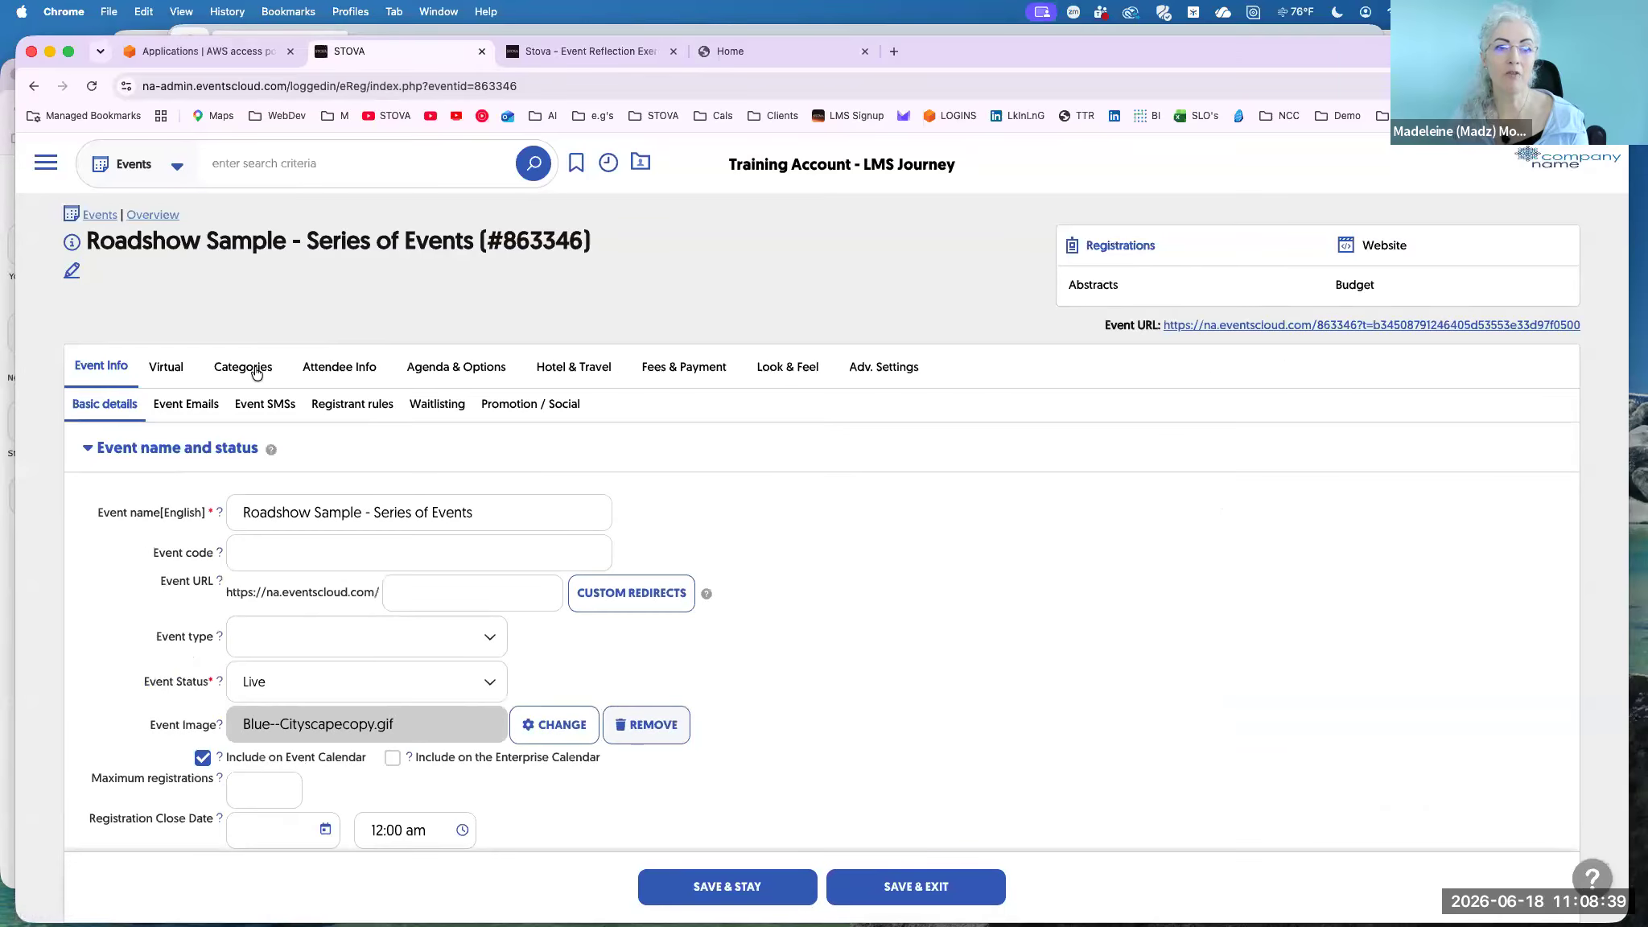
click(254, 368)
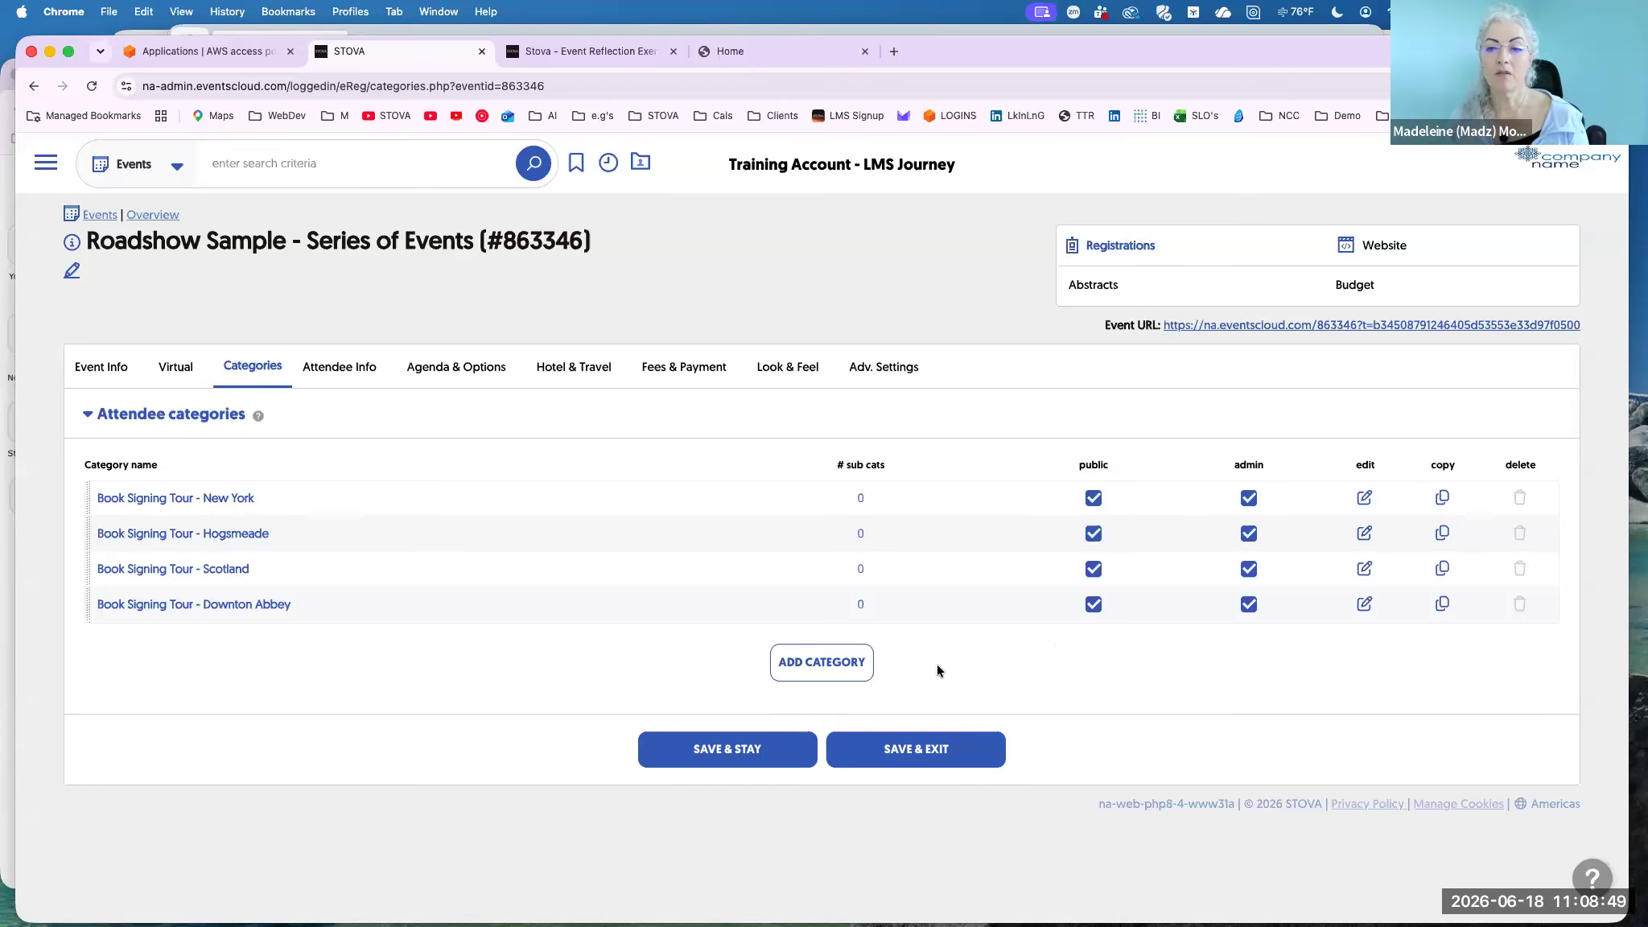
Add a new attendee category named "Book Signing Tour - Galway".
click(847, 667)
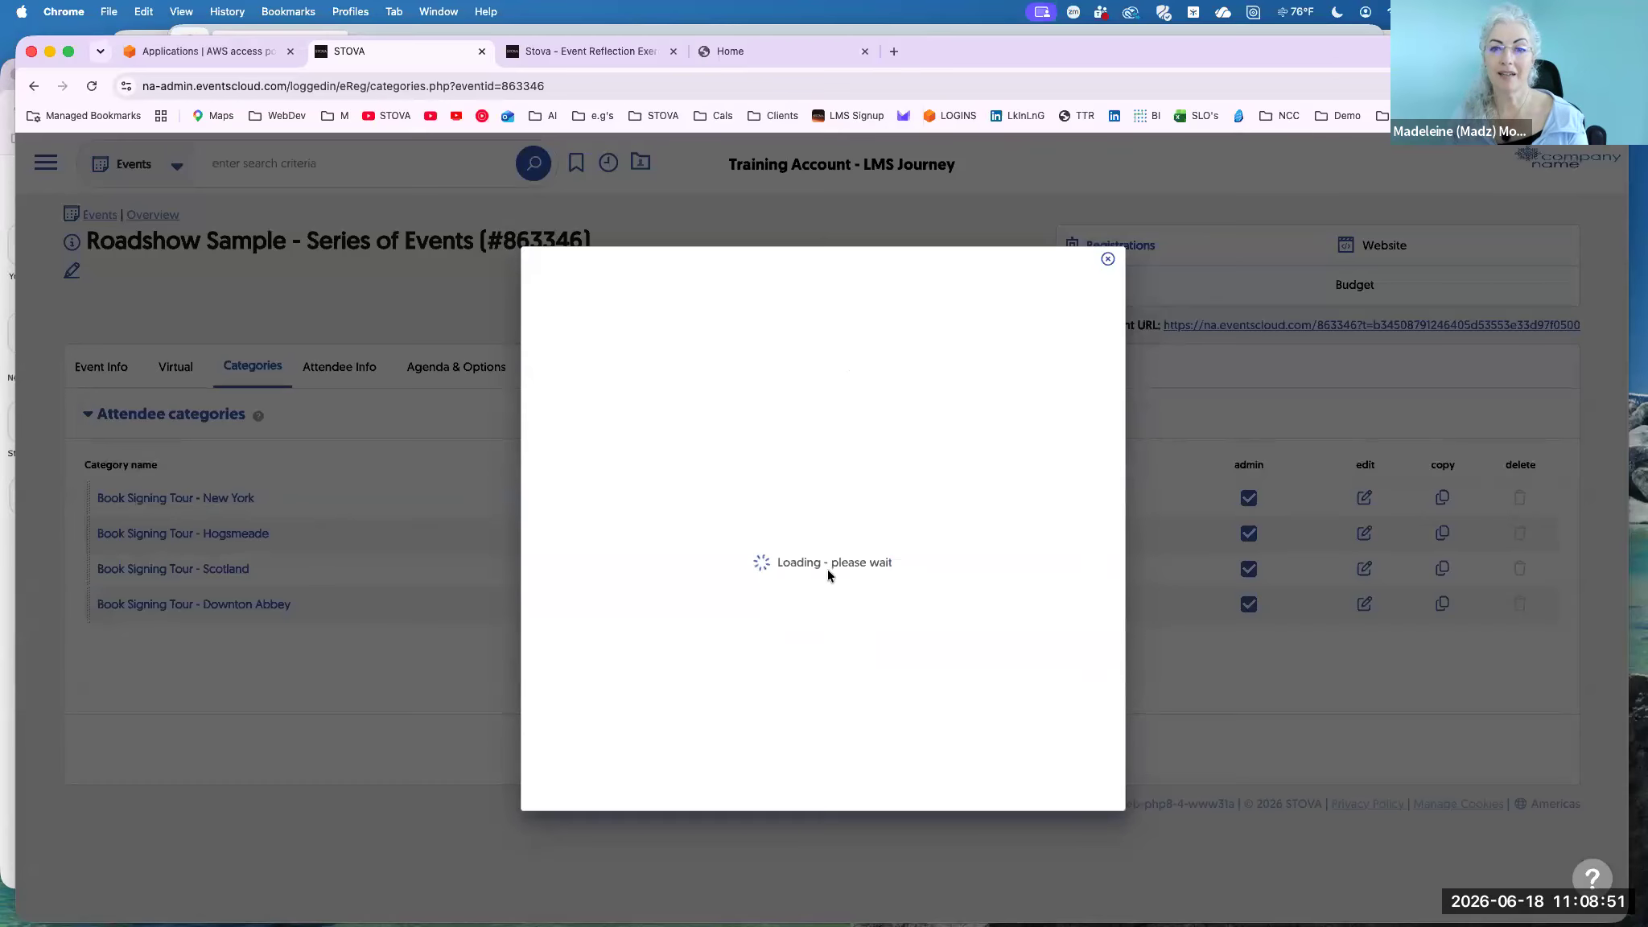
text(BOOK)
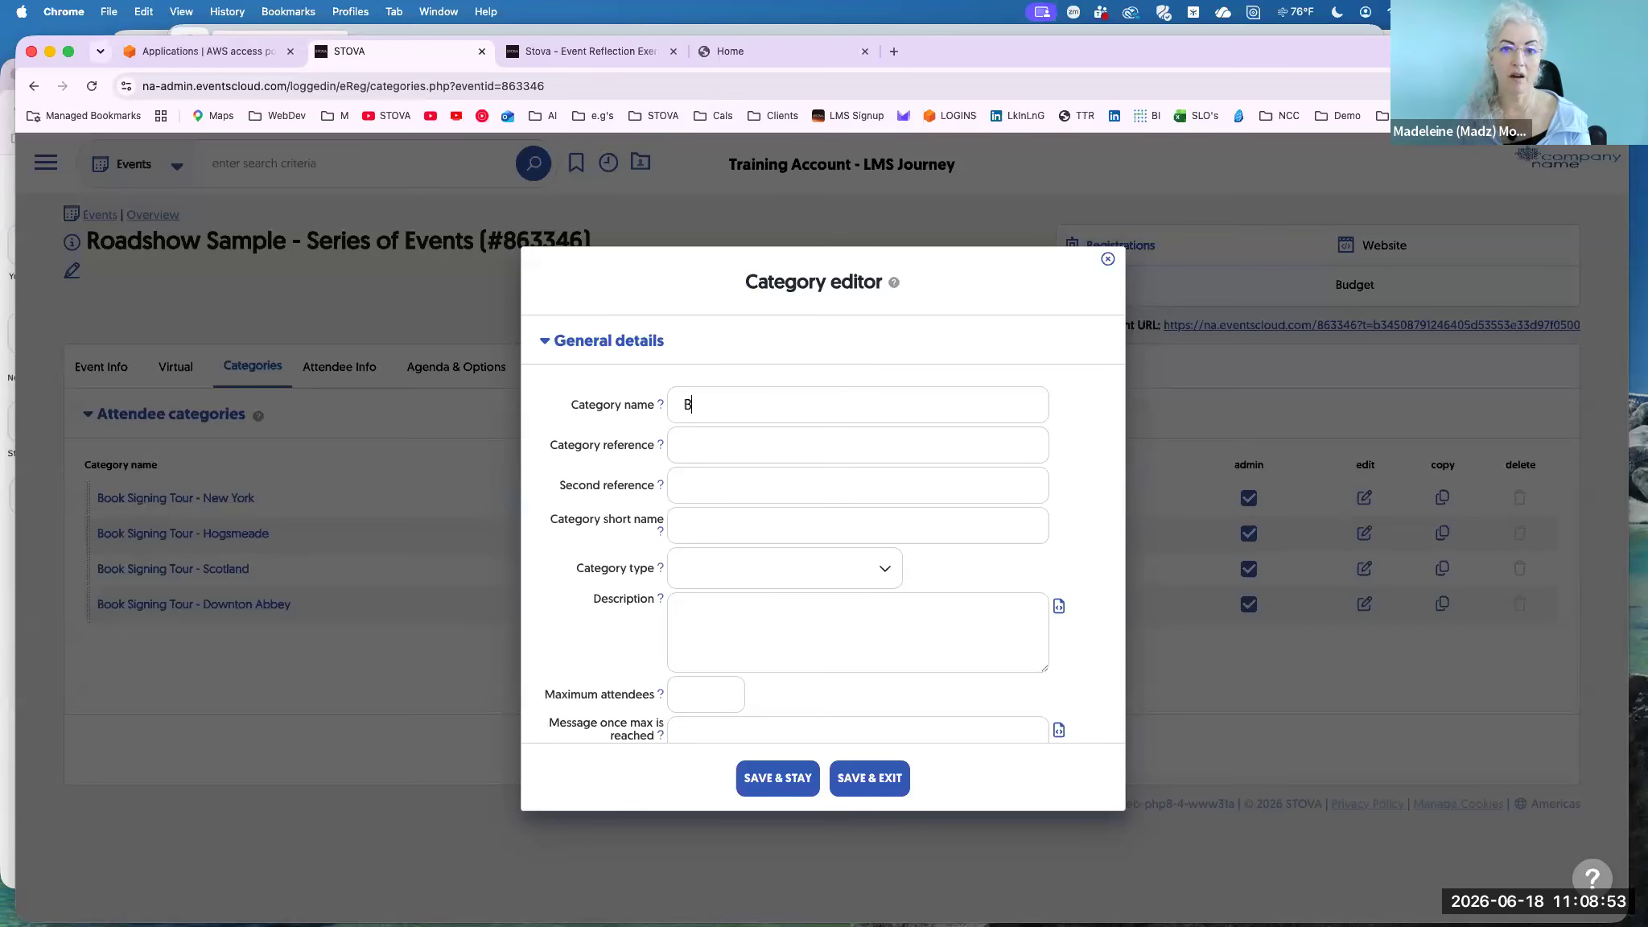
key(BackSpace)
key(BackSpace)
key(BackSpace)
text(ook Signg)
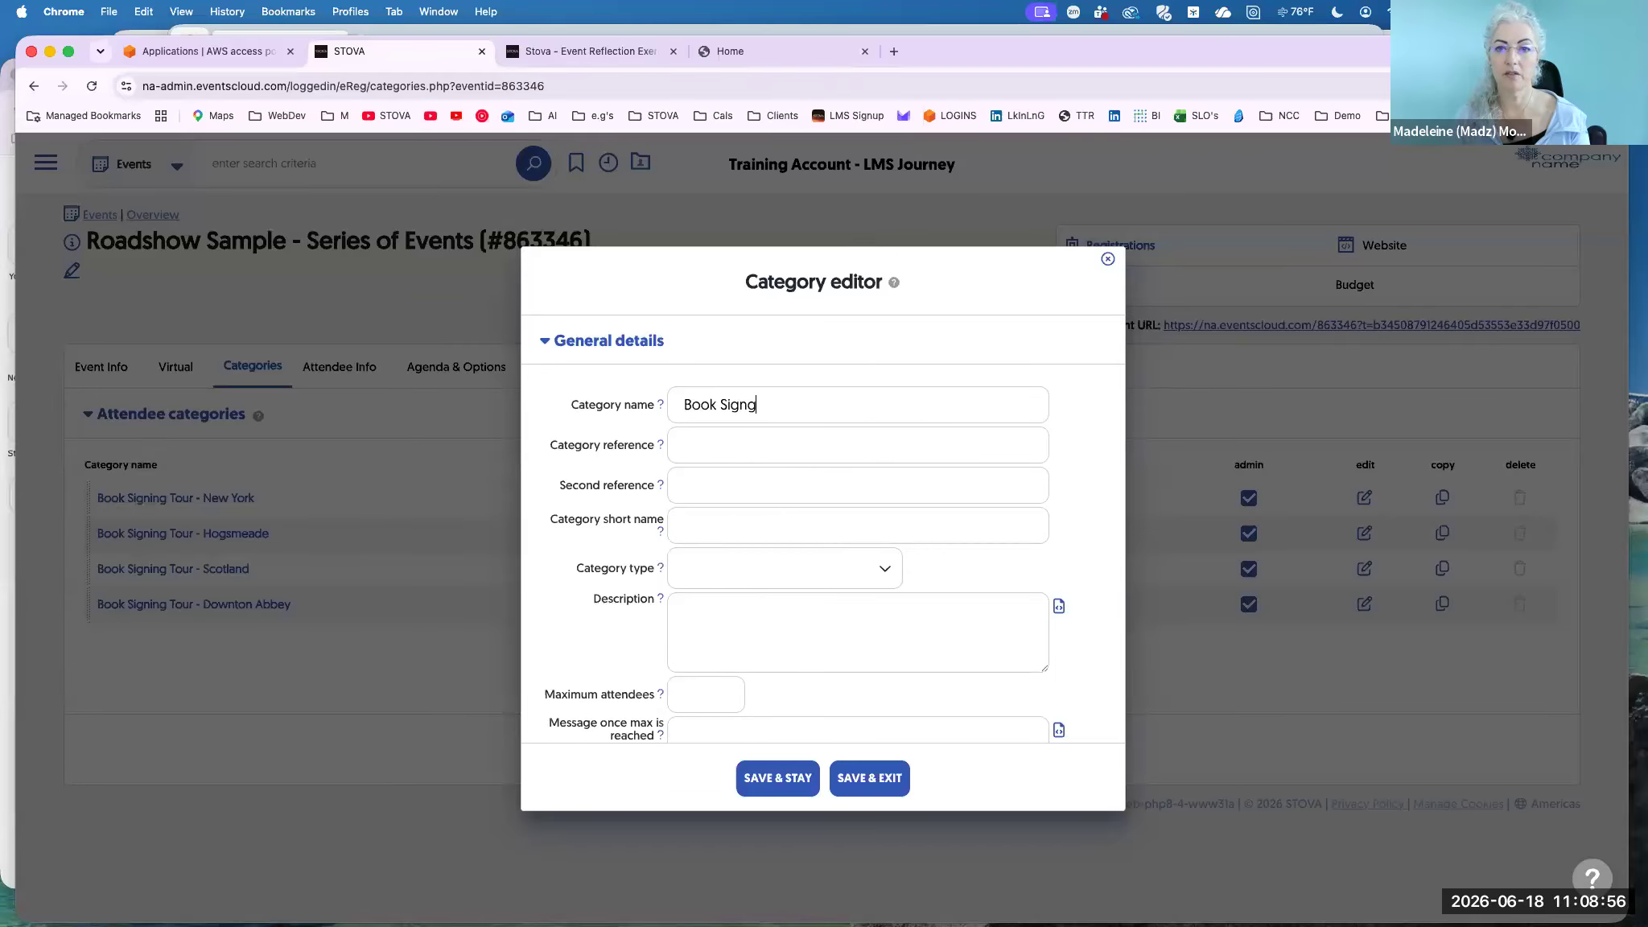
key(BackSpace)
text(ing Tour -)
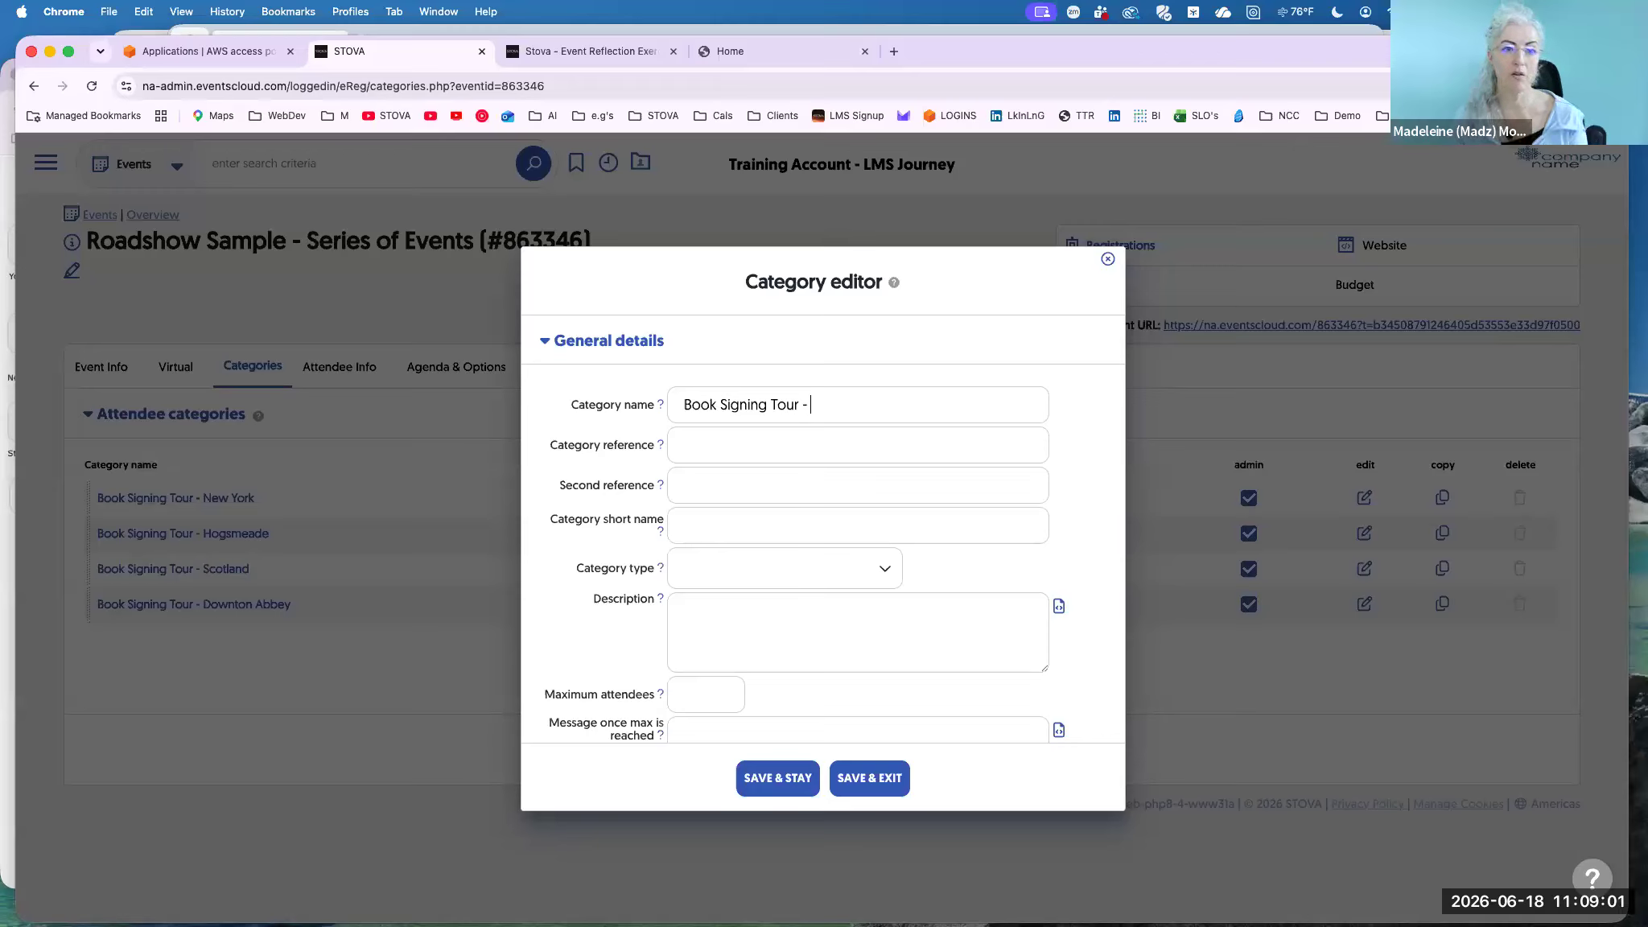
text( Galway)
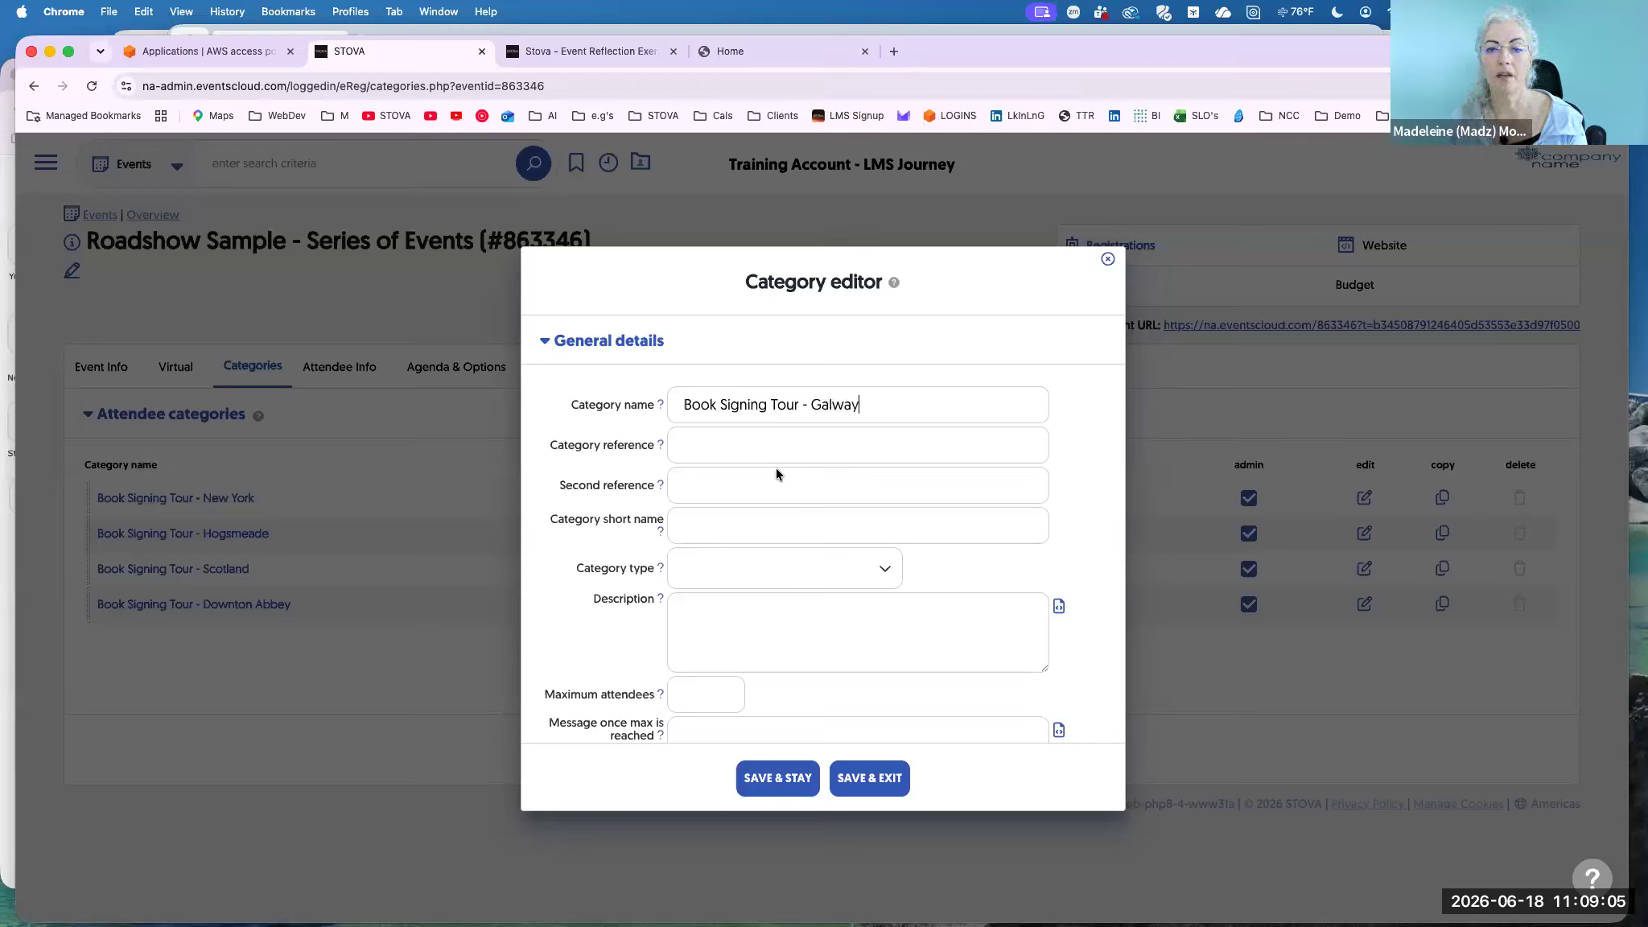
Include the Galway category on the event calendar as an event in its own right, with the calendar name "Book Signing Tour - Galway".
scroll(775, 468, down, 10)
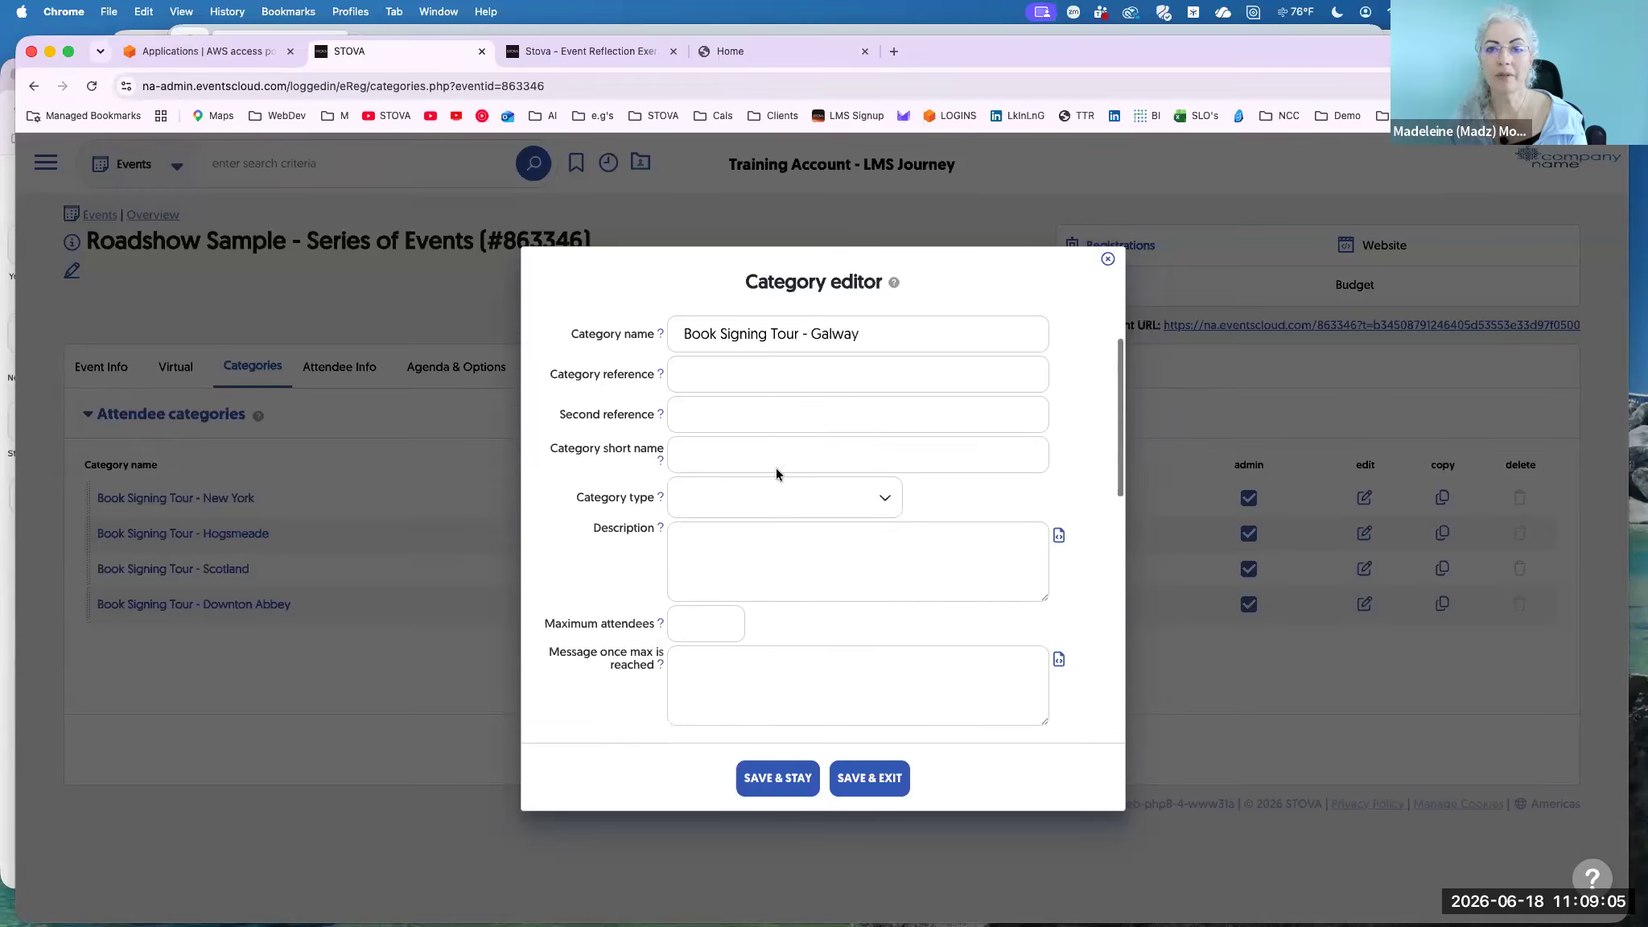
scroll(825, 549, down, 5)
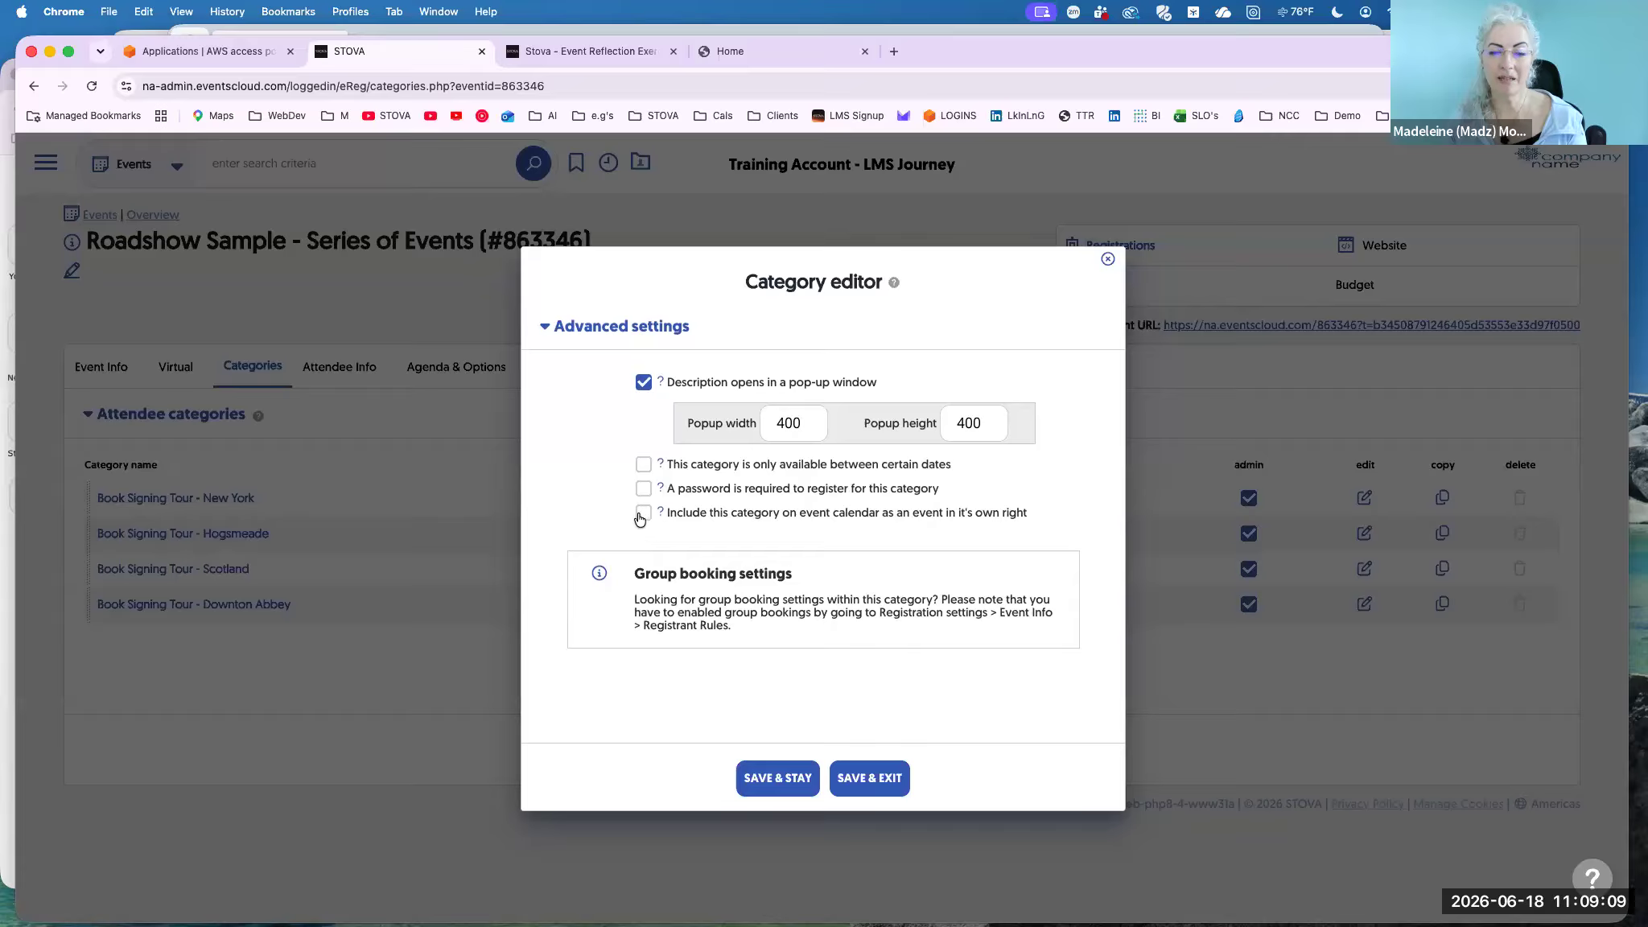
click(643, 514)
drag(731, 511, 841, 500)
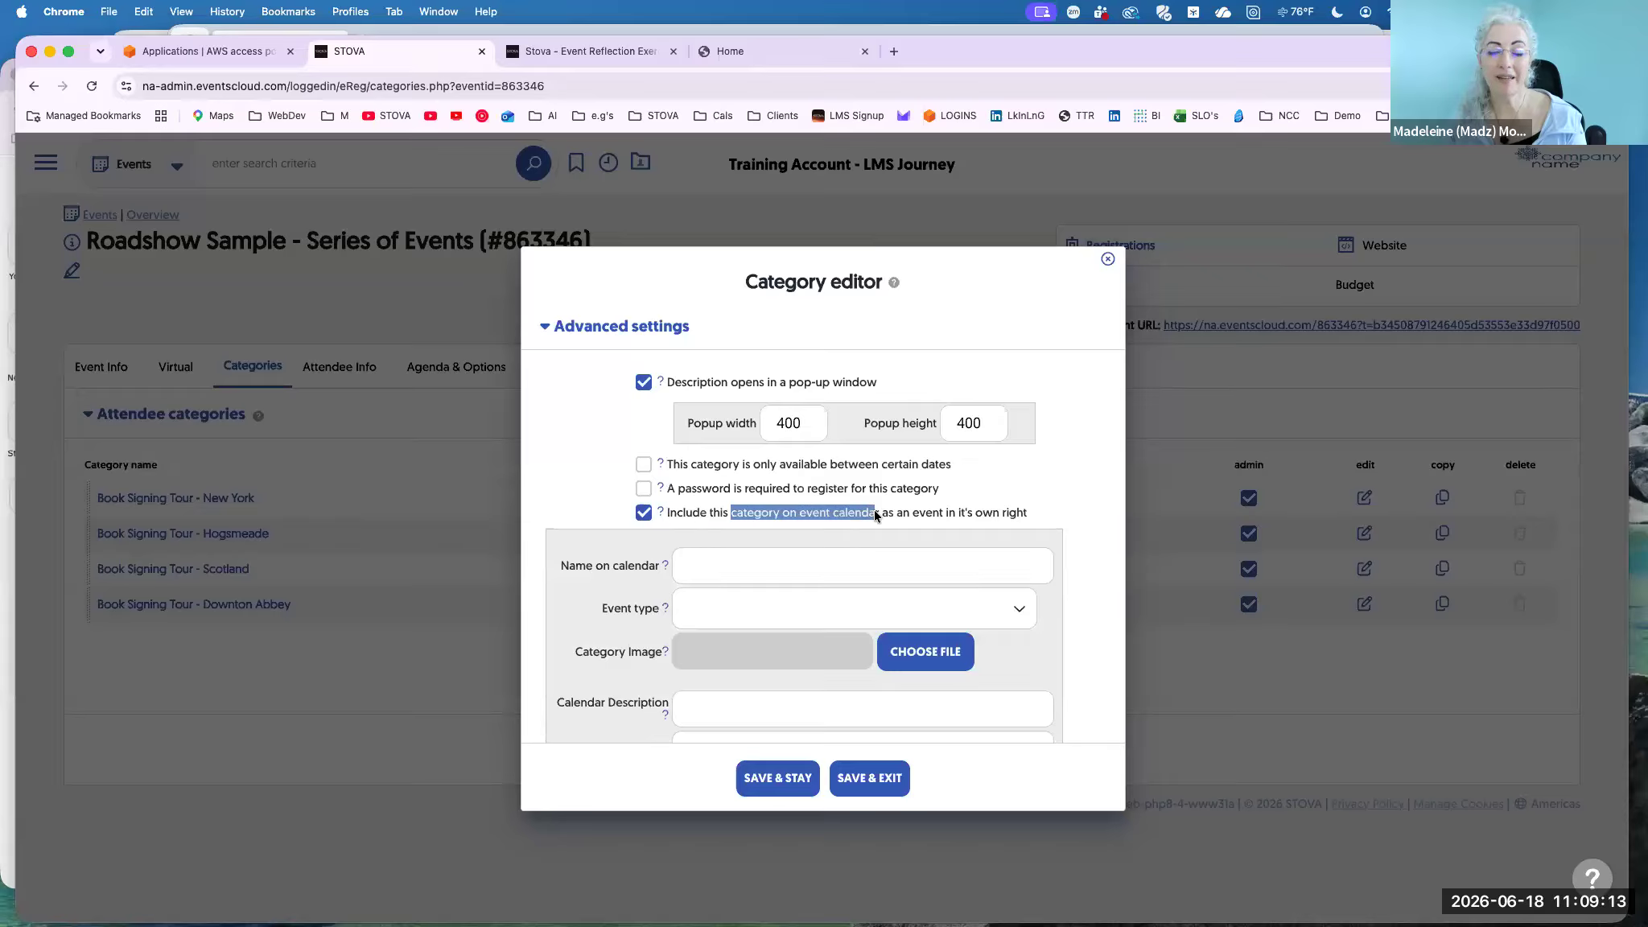
click(826, 564)
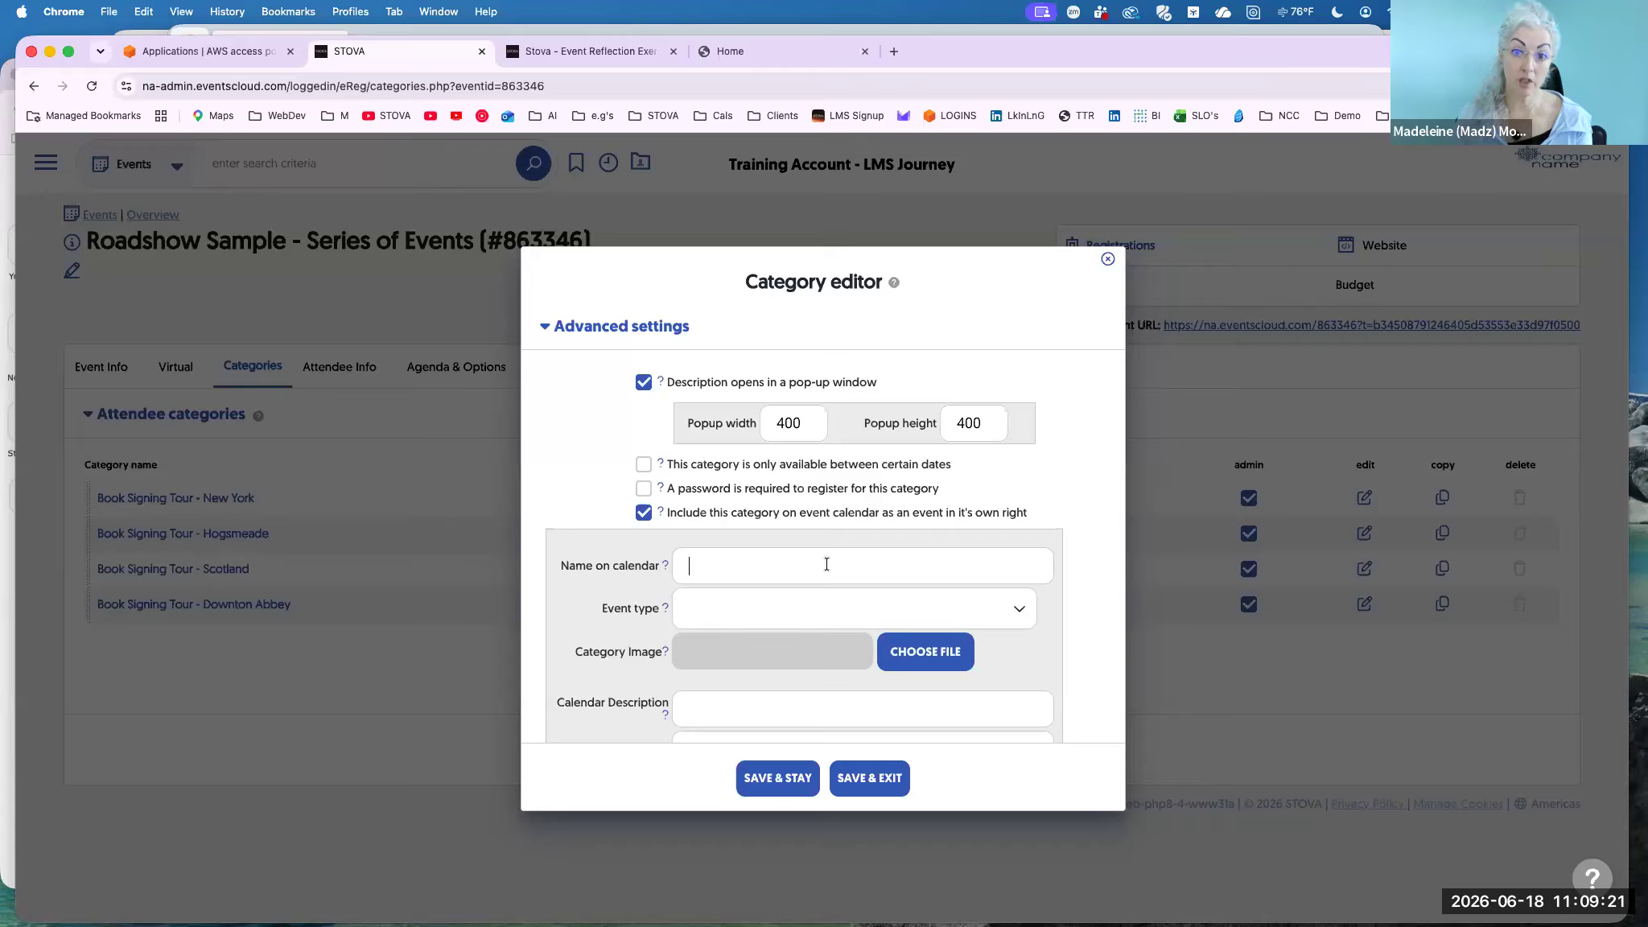
text(Bok)
key(BackSpace)
text(ok Signing Tour - Galway)
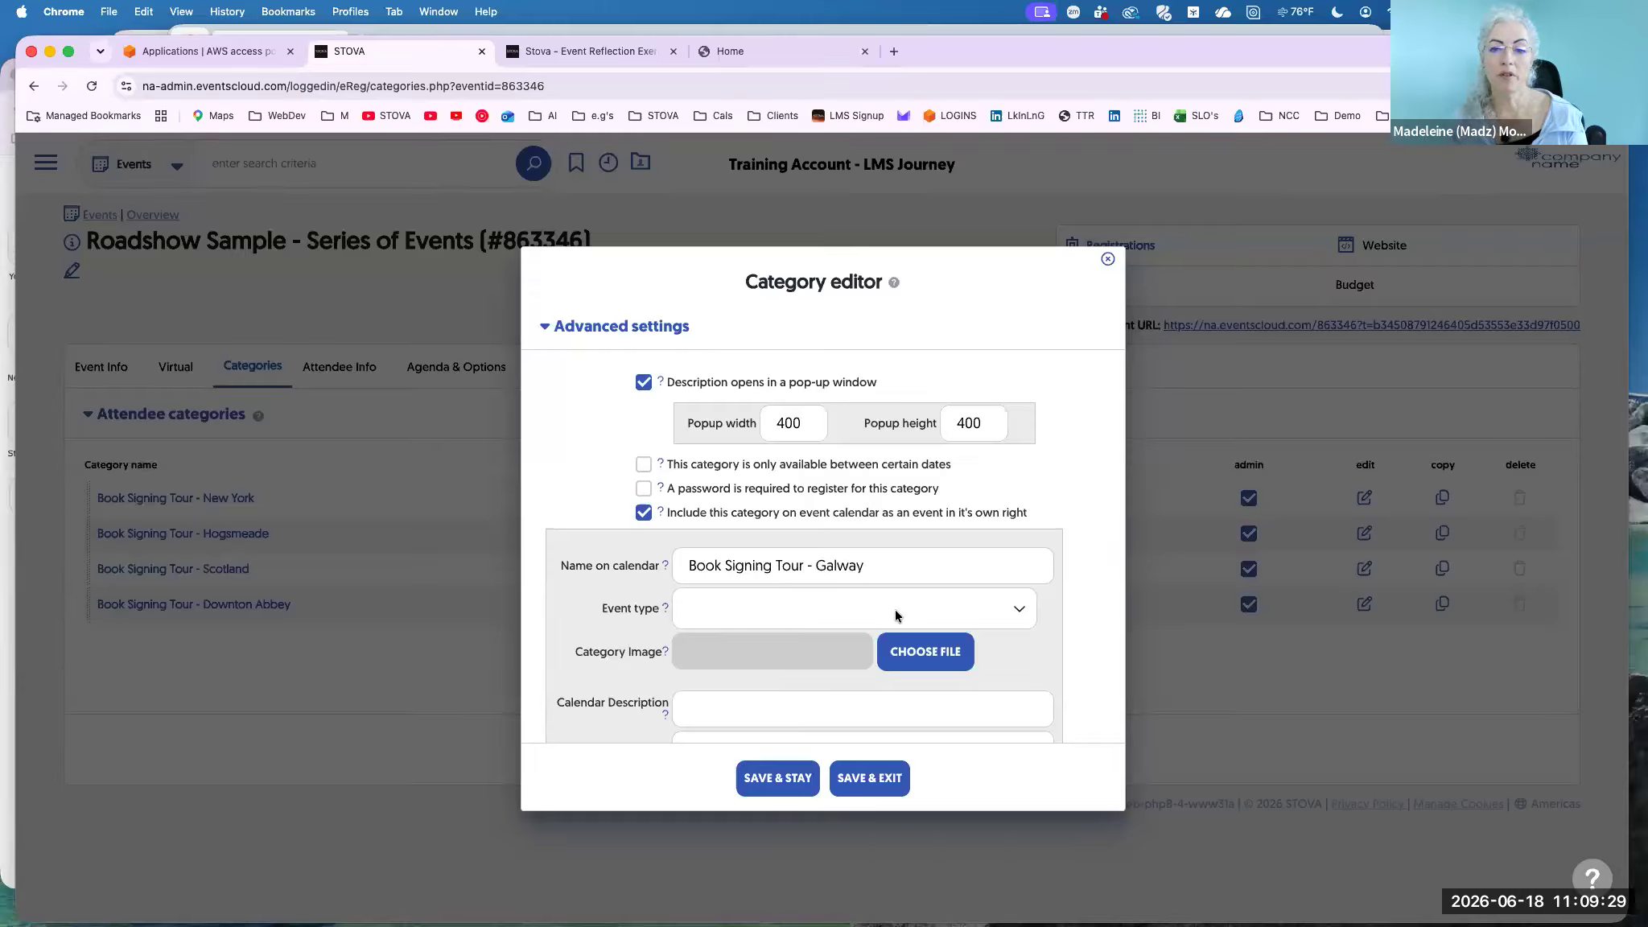
Set the category's event type to Conferences and use background.jpg as its category image.
click(895, 613)
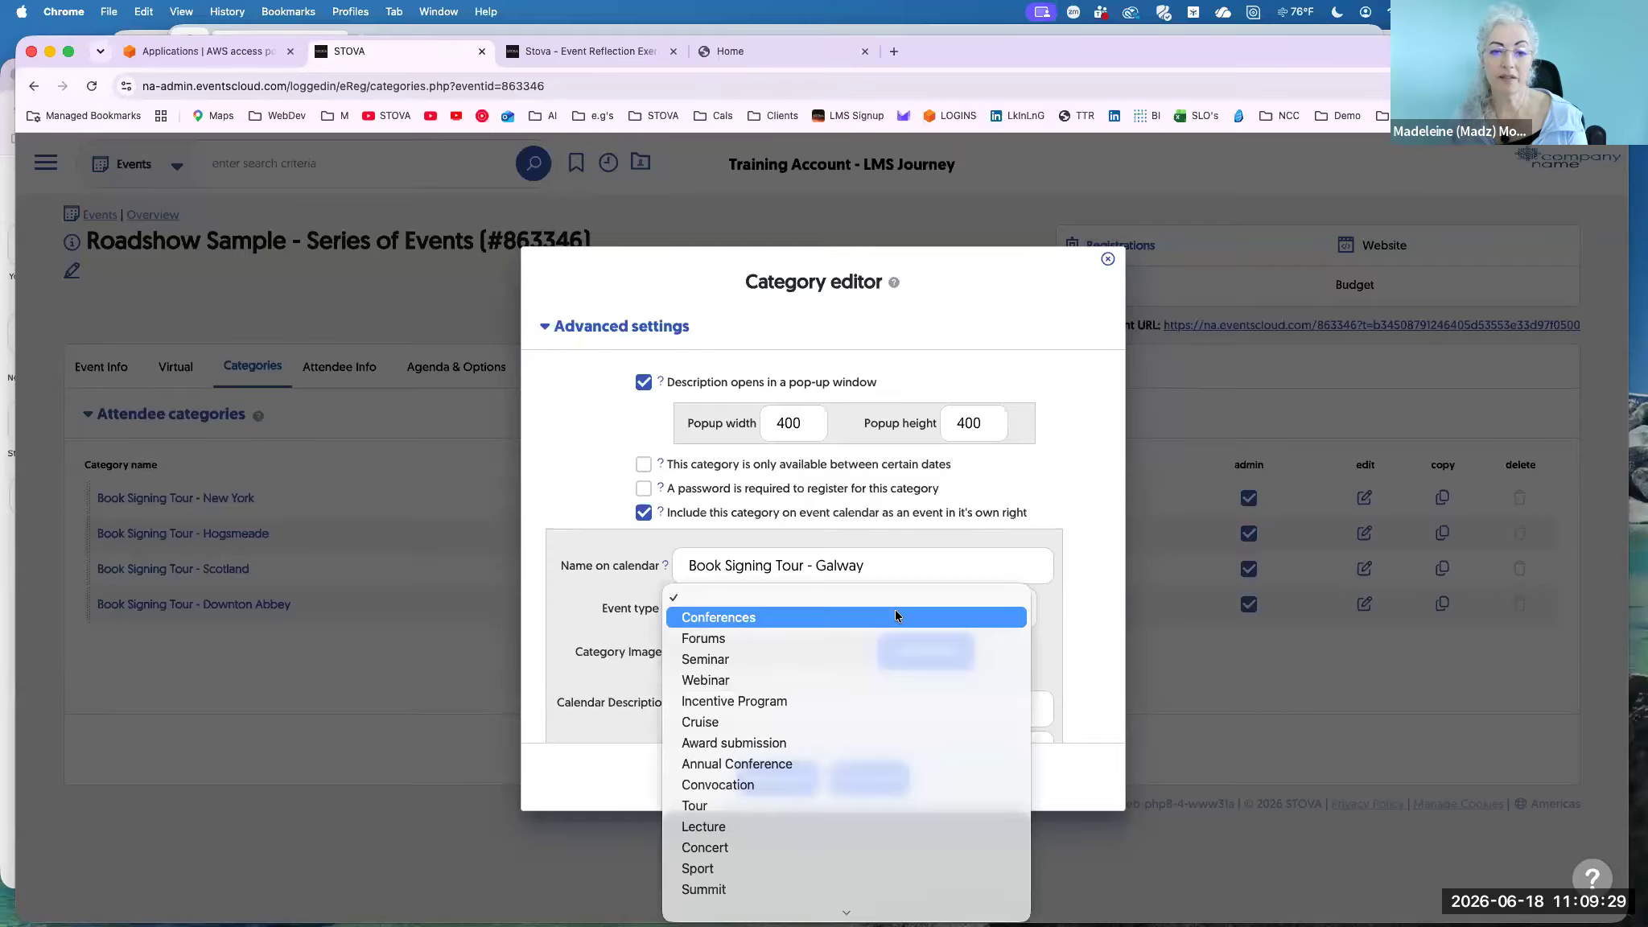
click(894, 615)
scroll(885, 564, down, 3)
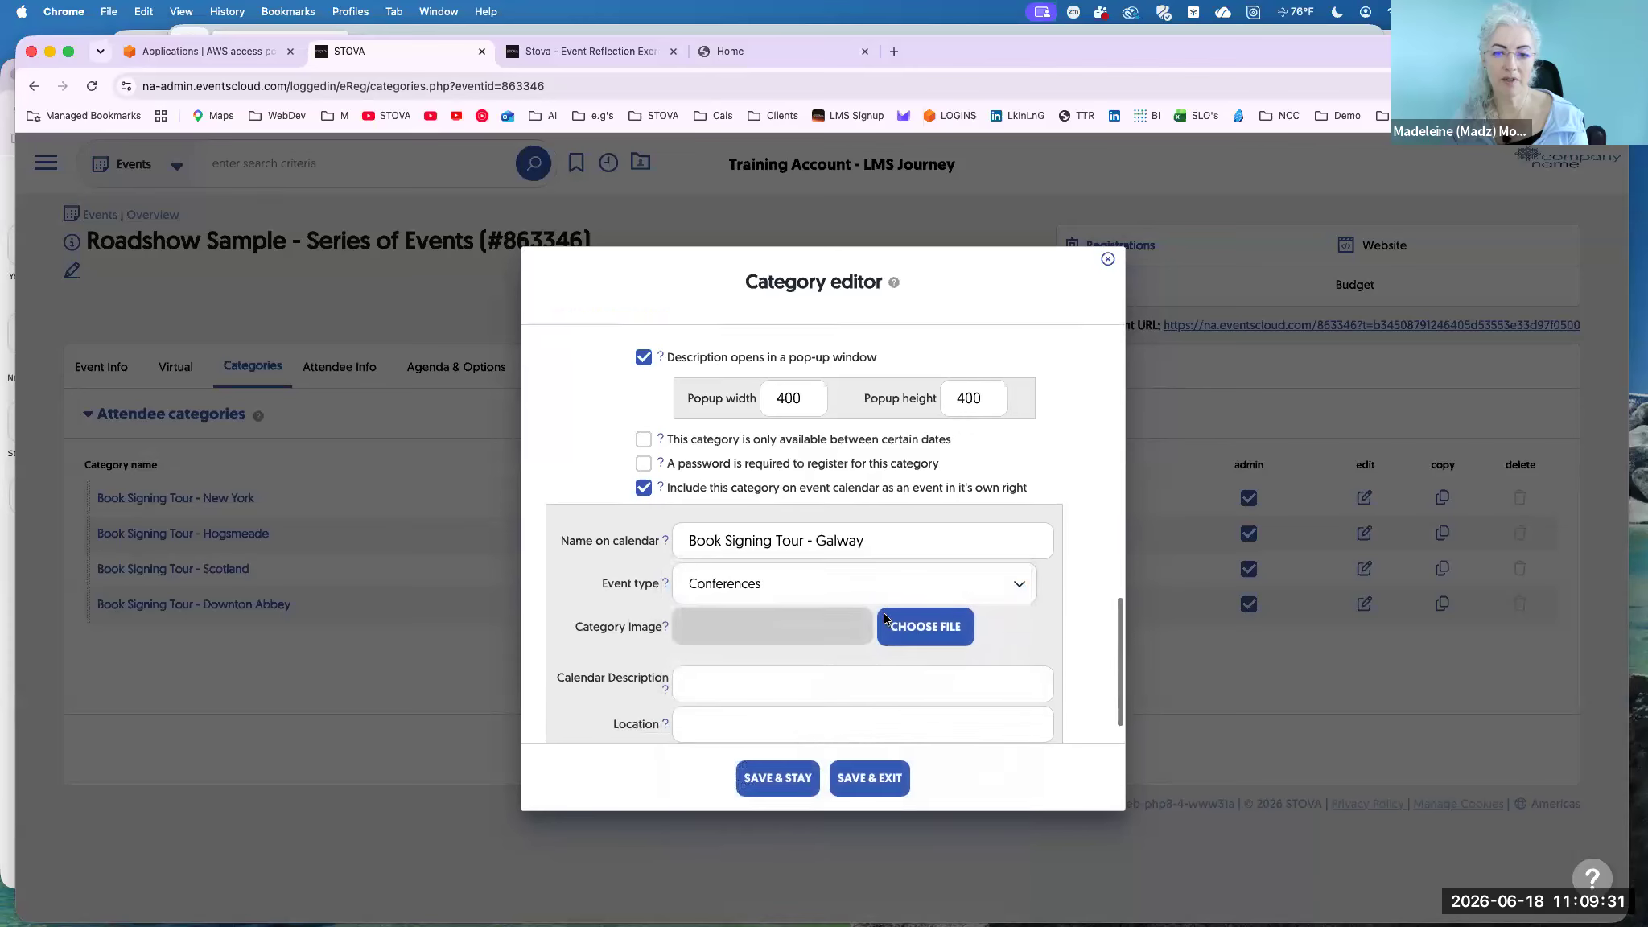
click(891, 503)
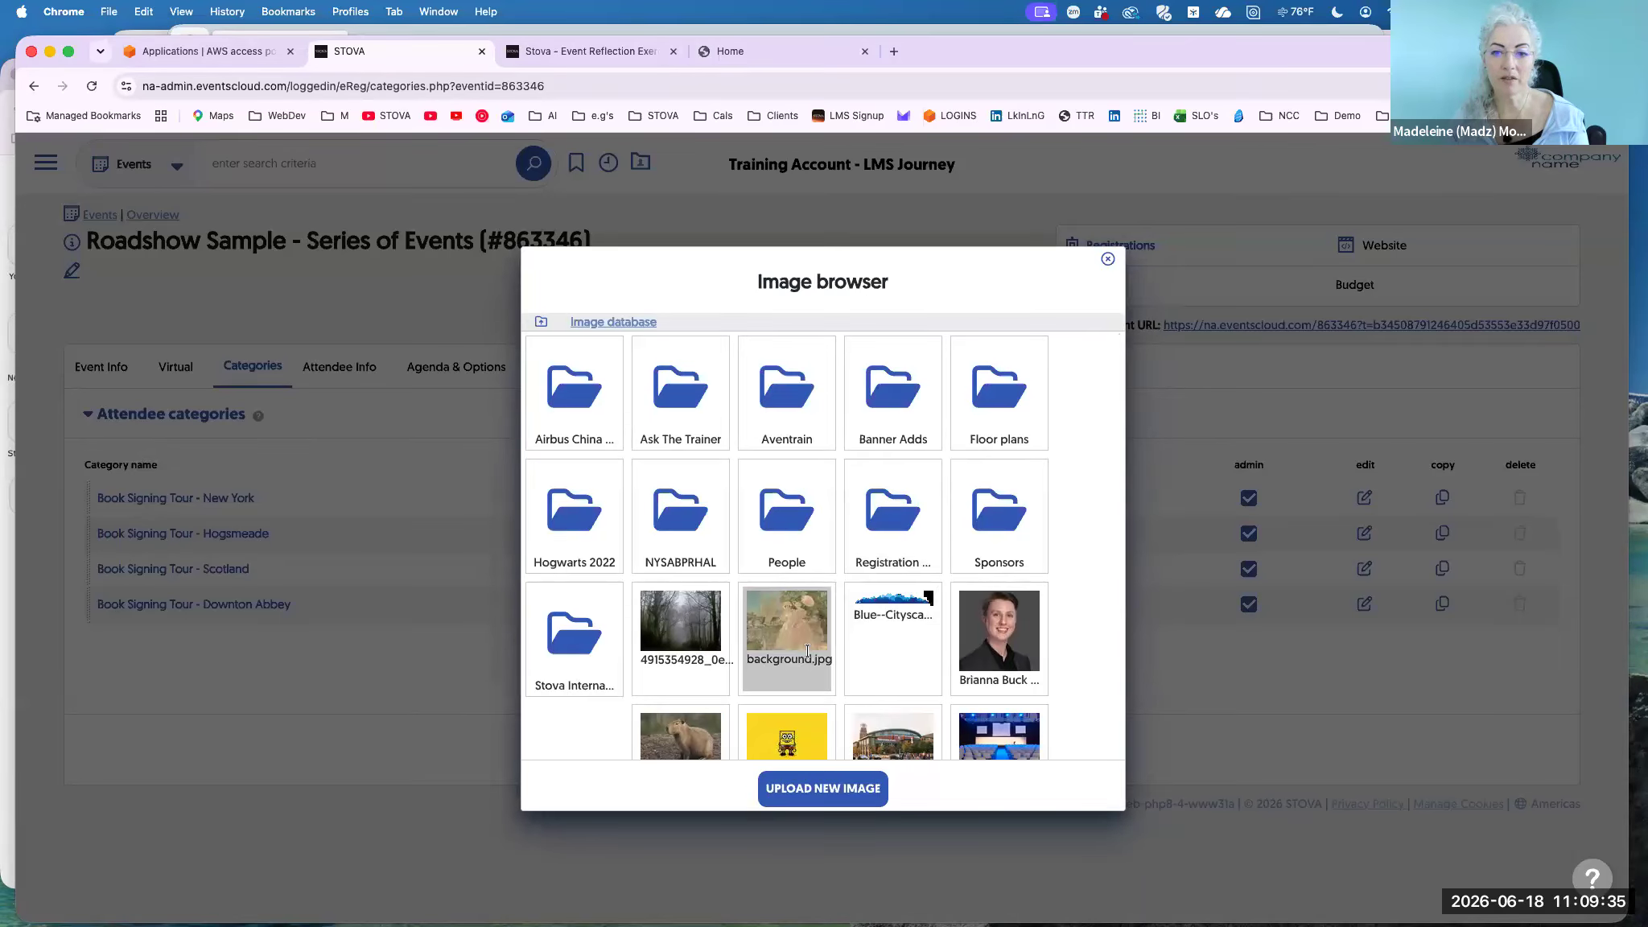
click(807, 655)
Enter "Visit Galway" as the calendar description and "Galway" as the location.
scroll(807, 656, down, 3)
click(711, 466)
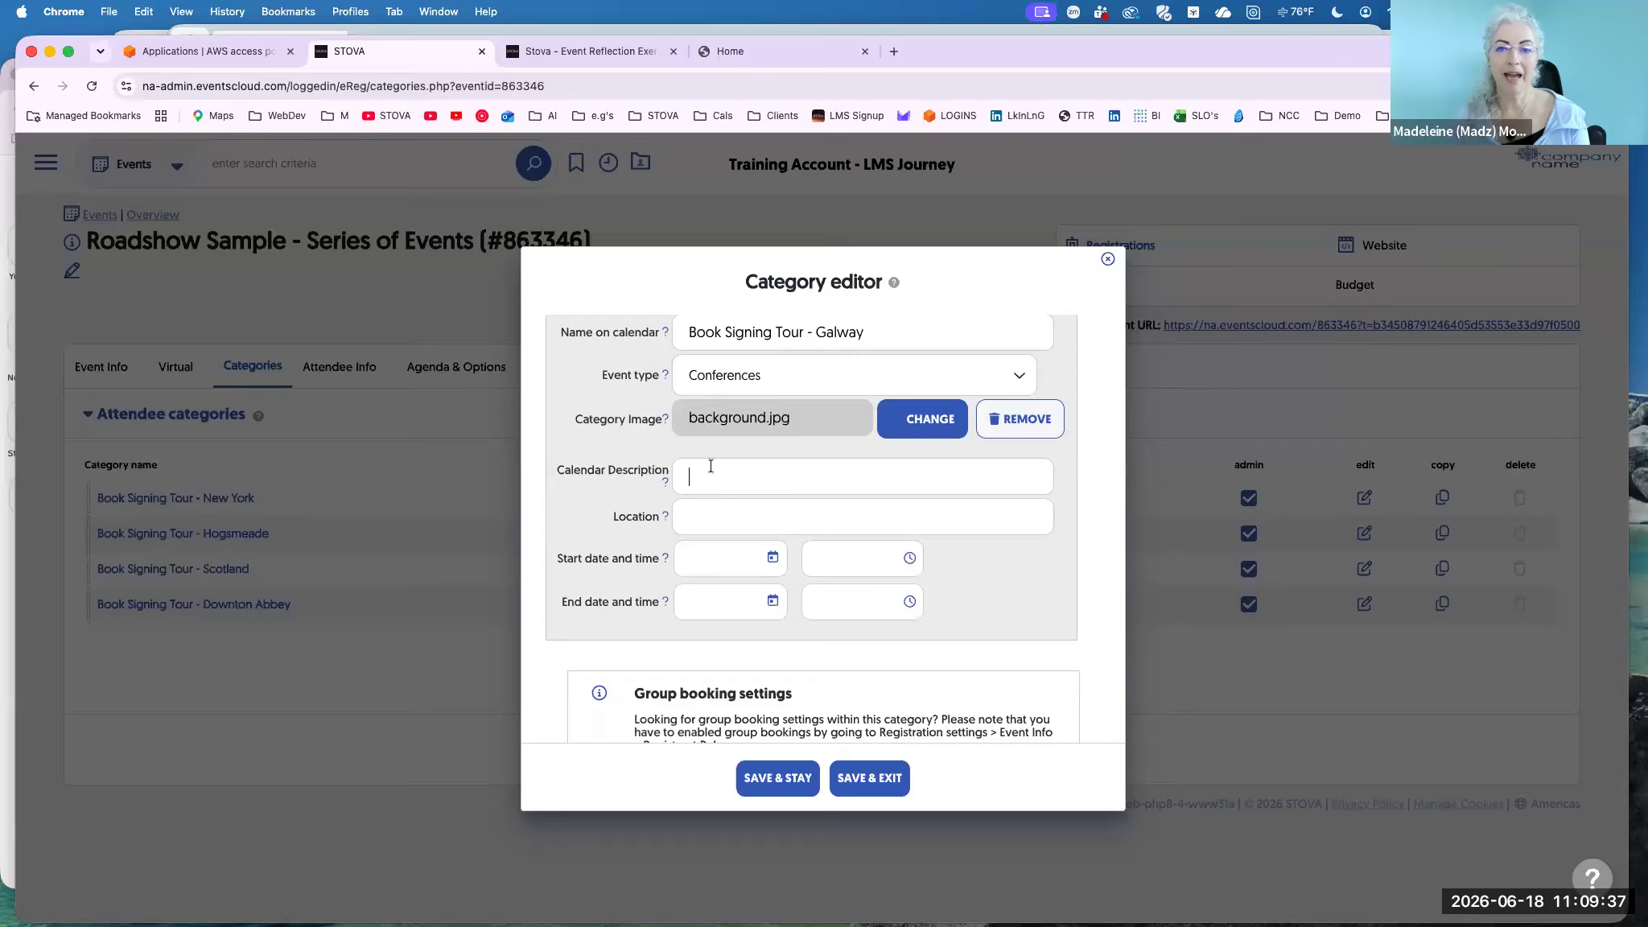
text(Visit Galway)
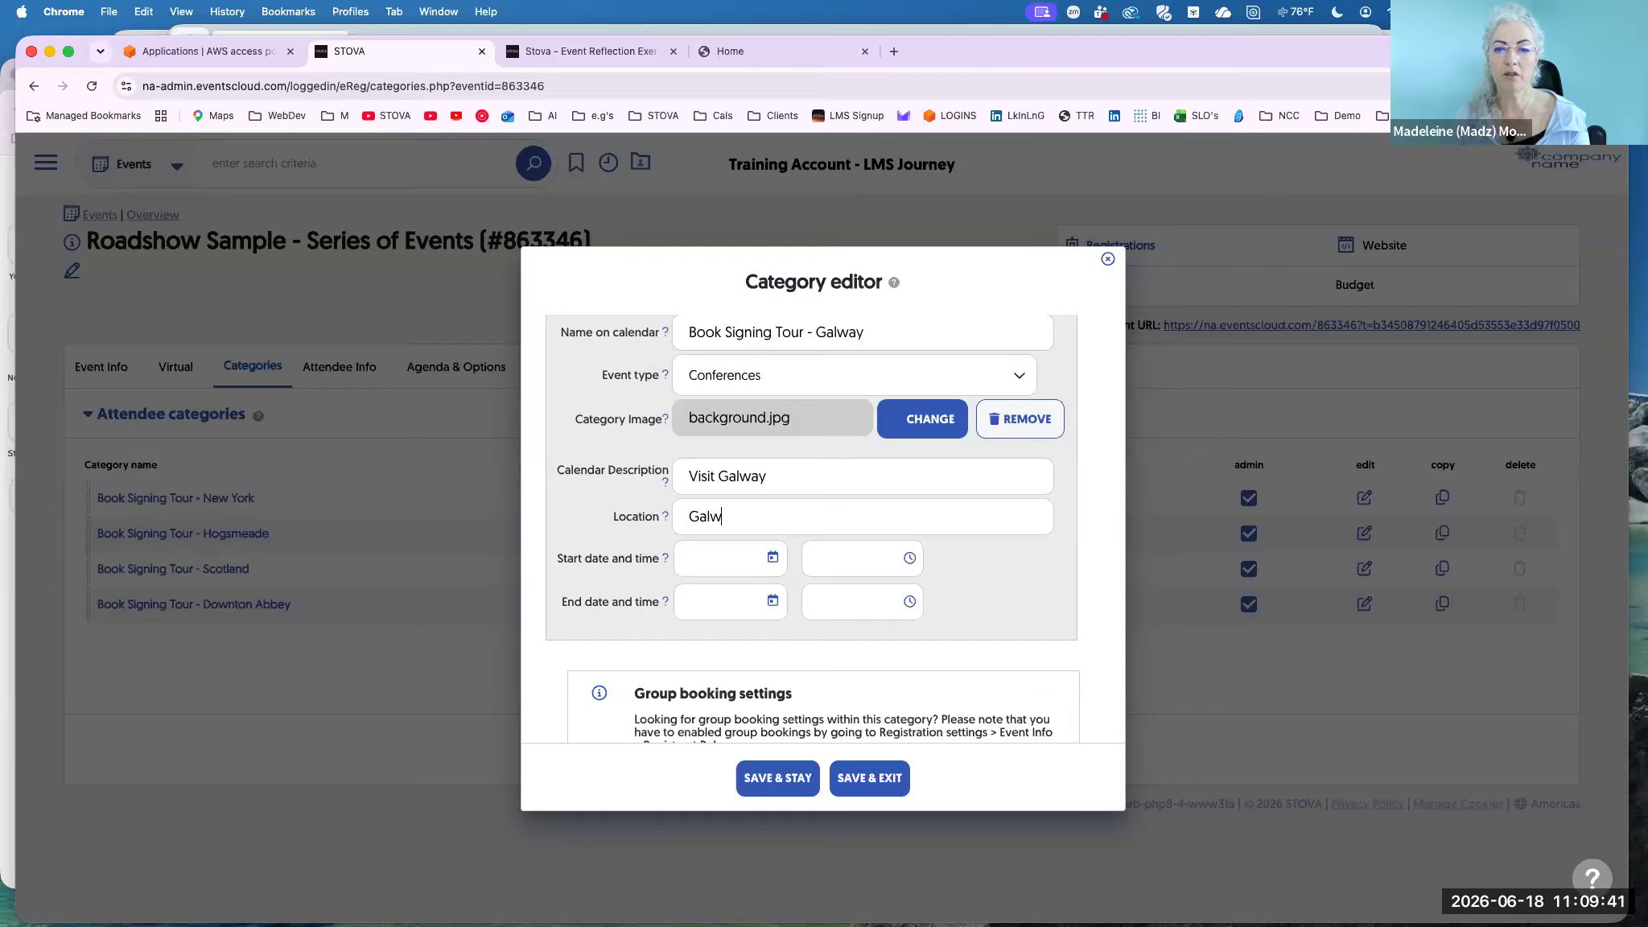
Set both the start date and the end date of the Galway category to 08/05/2026.
click(772, 557)
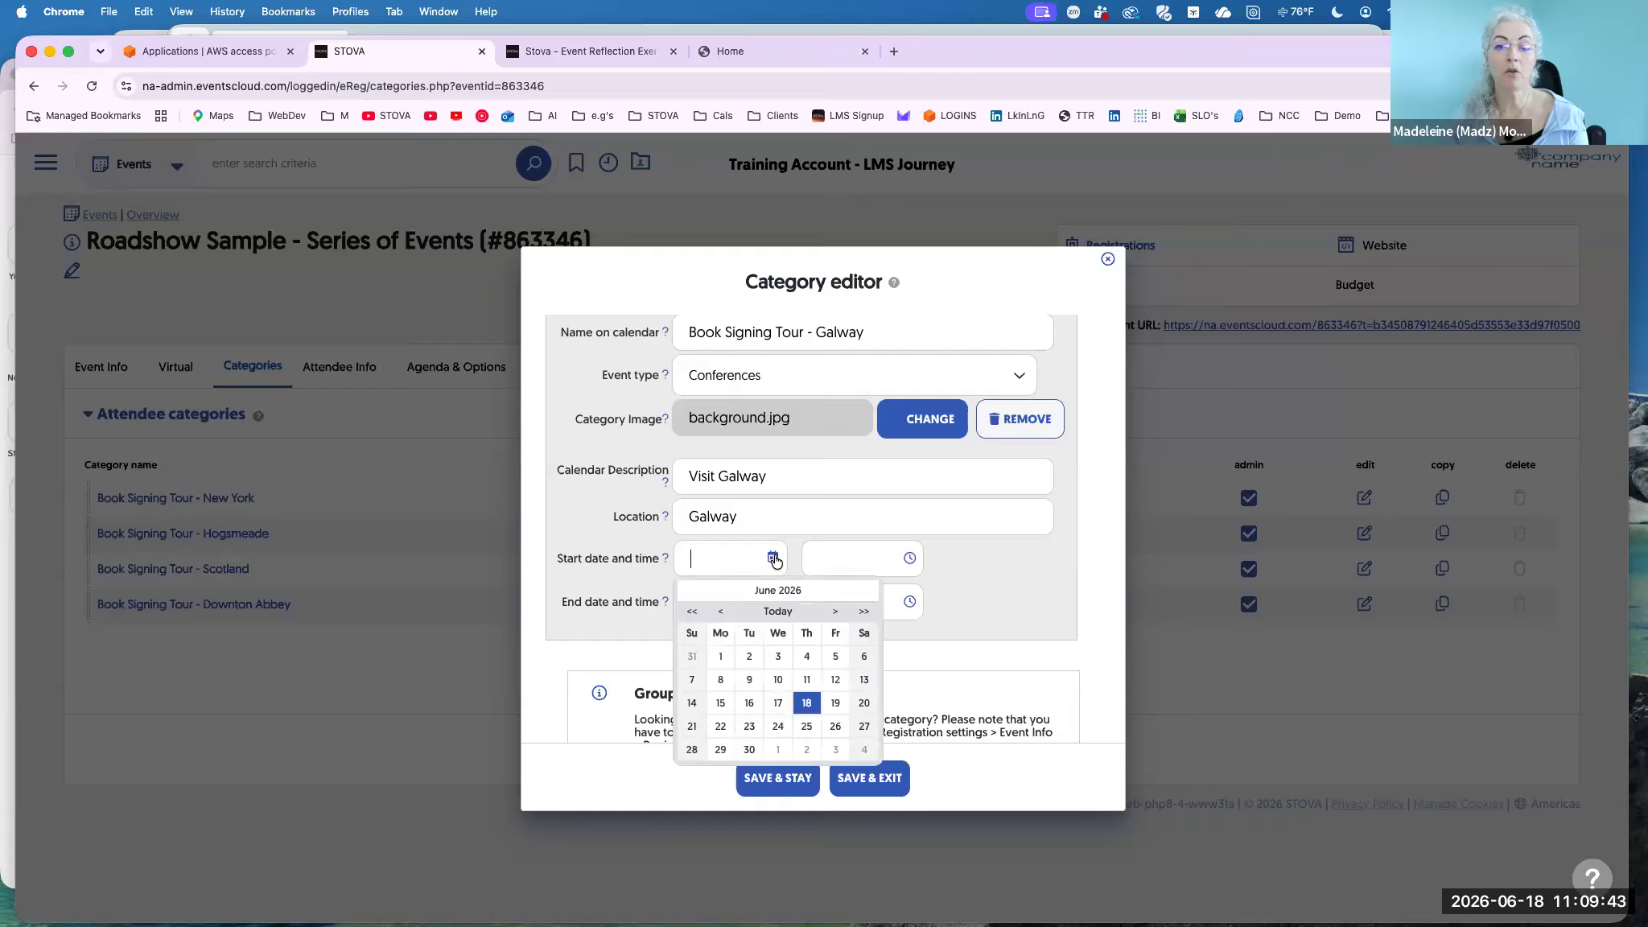
click(838, 612)
click(835, 609)
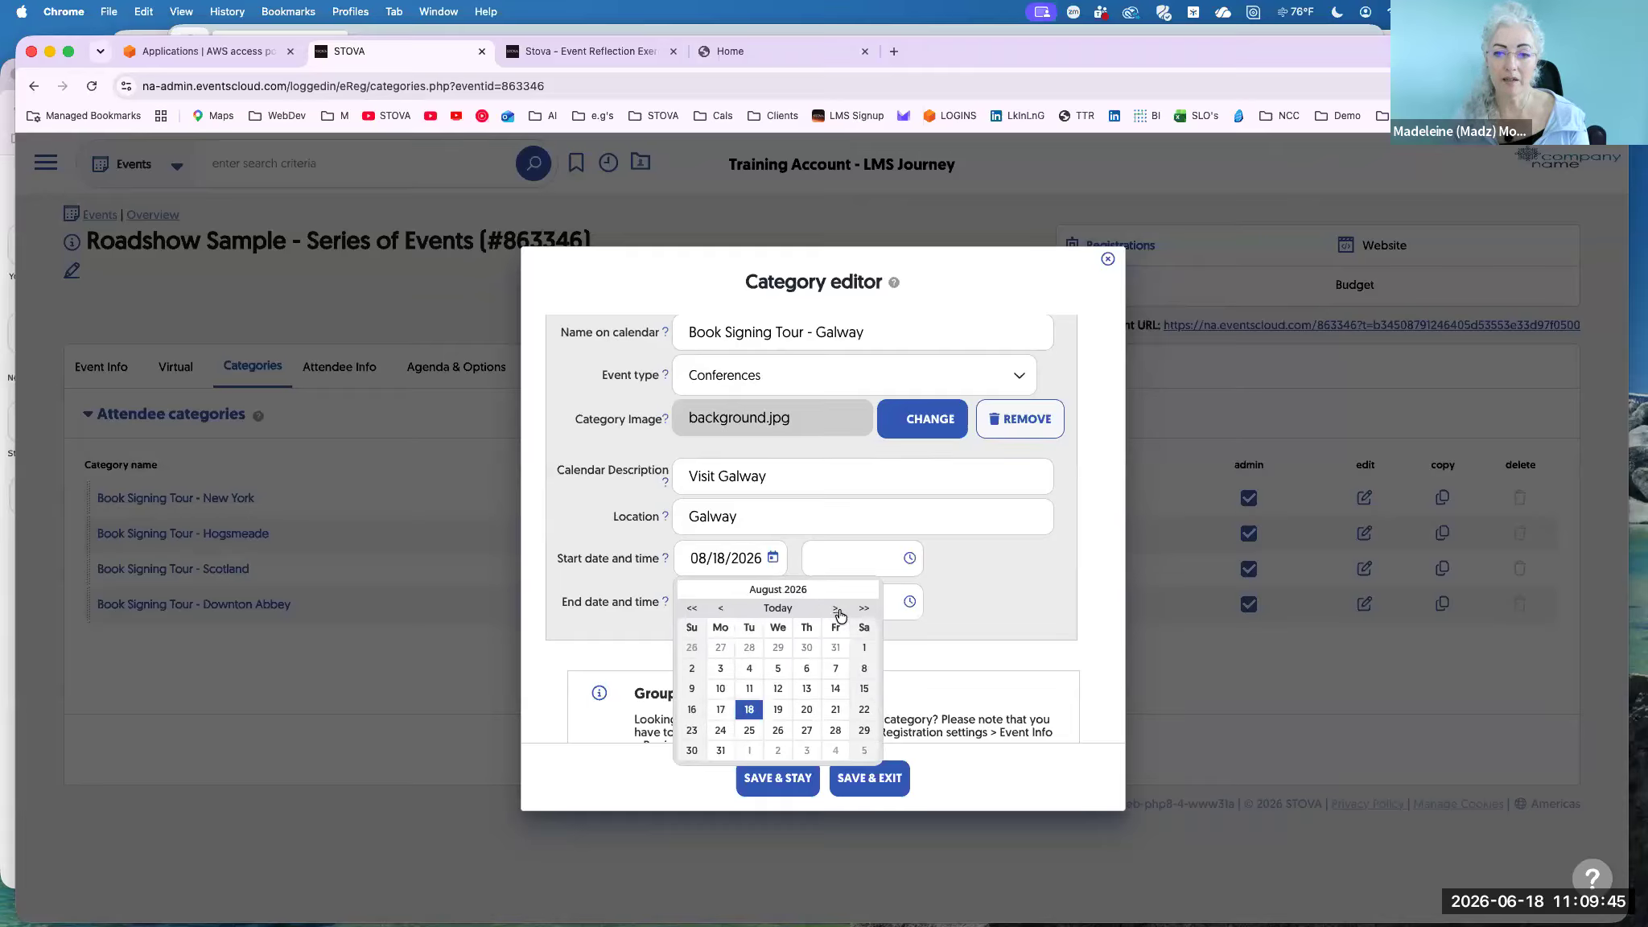
click(779, 679)
click(768, 600)
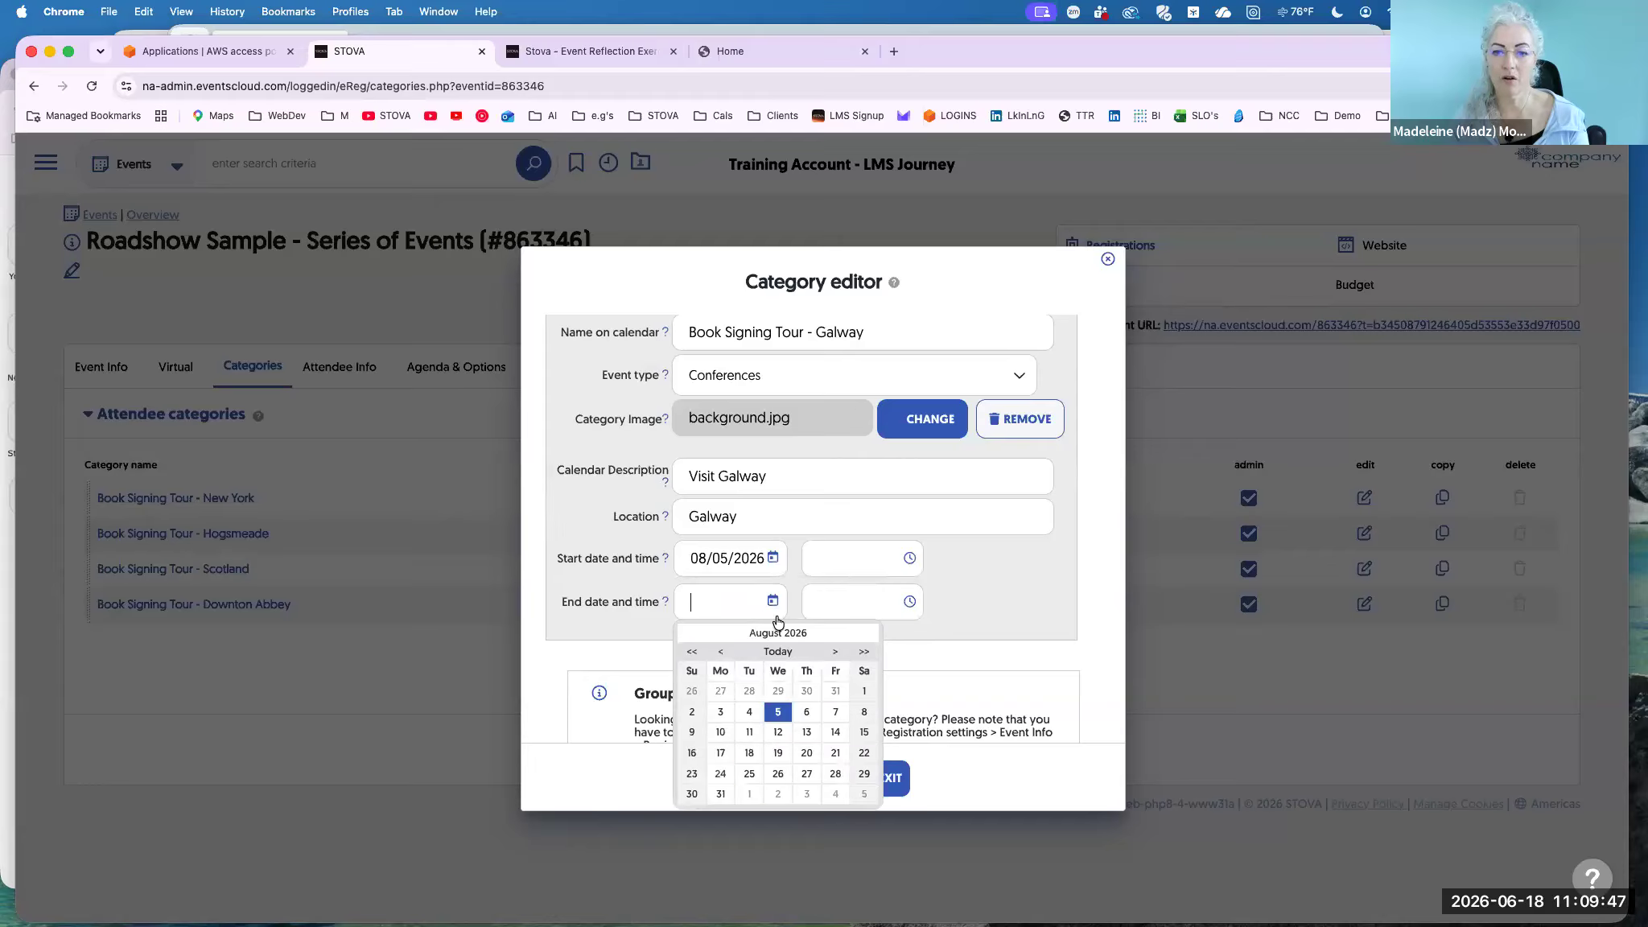
click(779, 711)
Set the start time to 11:15 am and the end time to 3:30 pm, and save the category and the attendee category list.
click(845, 557)
scroll(855, 655, down, 3)
scroll(856, 657, down, 10)
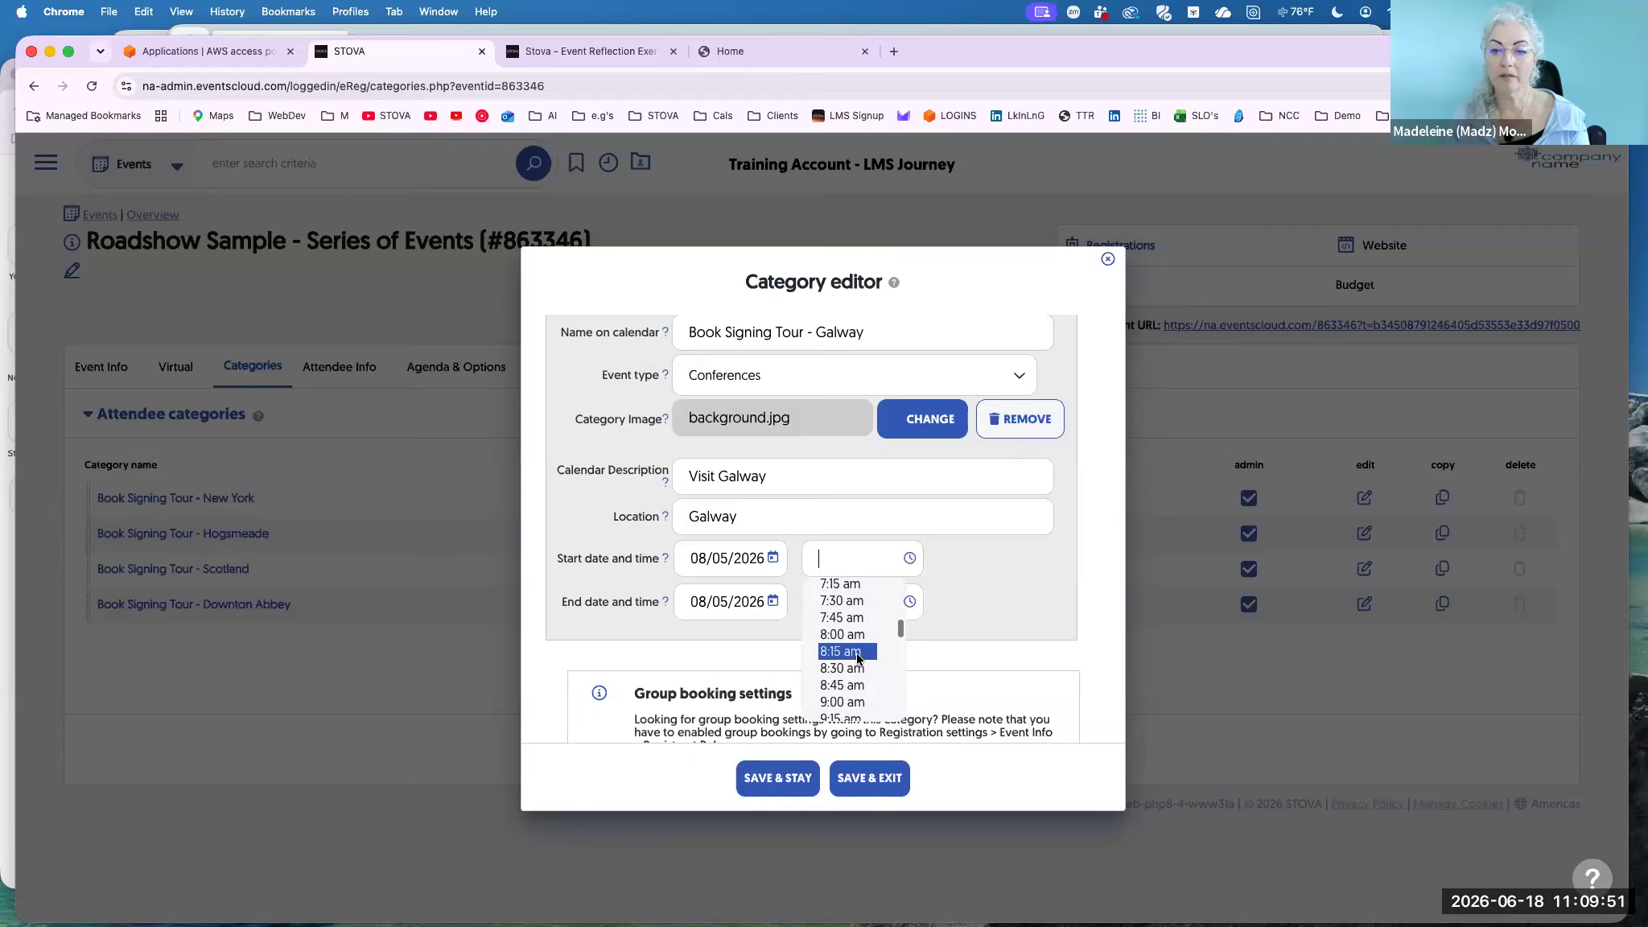
click(855, 657)
click(853, 604)
scroll(862, 663, down, 5)
scroll(862, 668, down, 10)
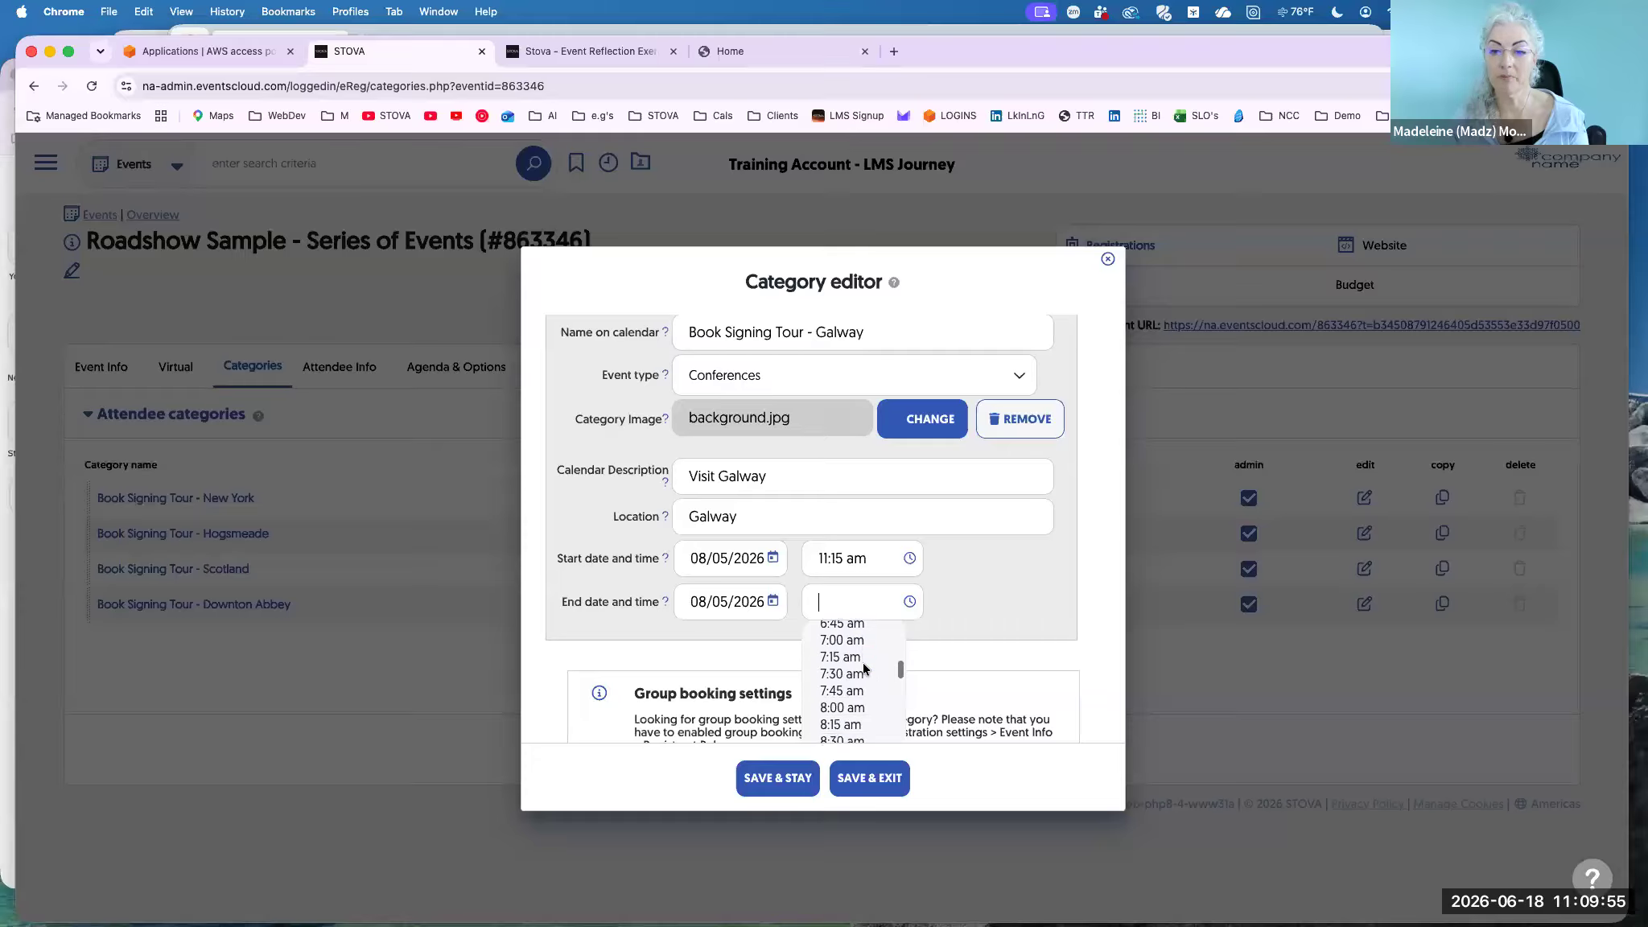
scroll(863, 676, down, 10)
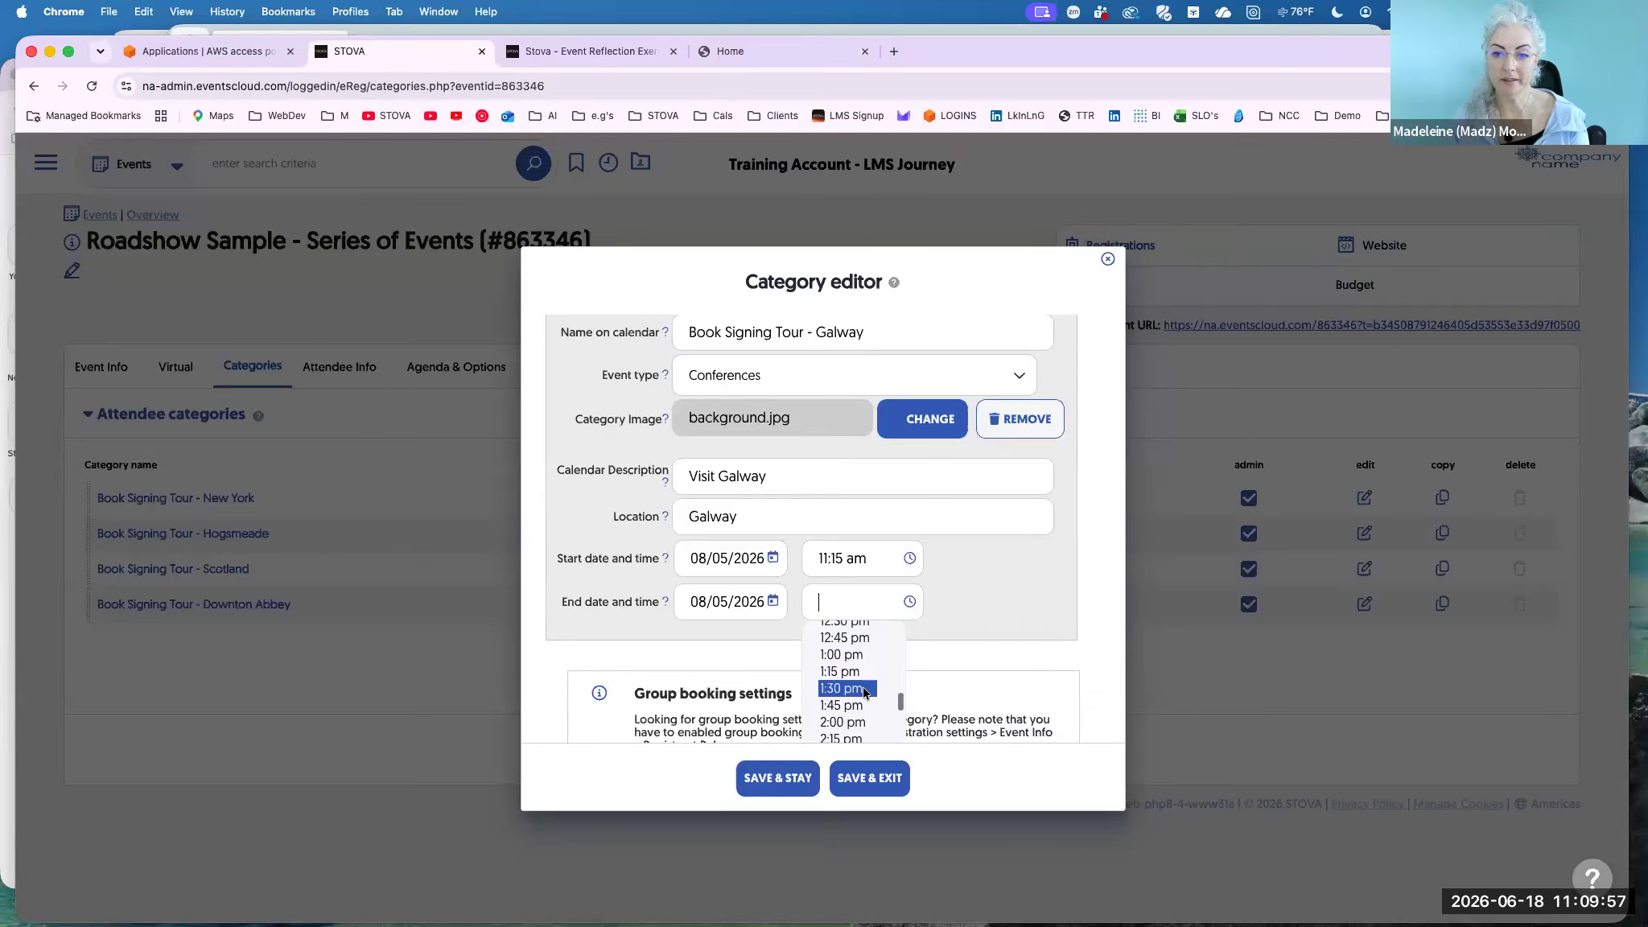
click(863, 682)
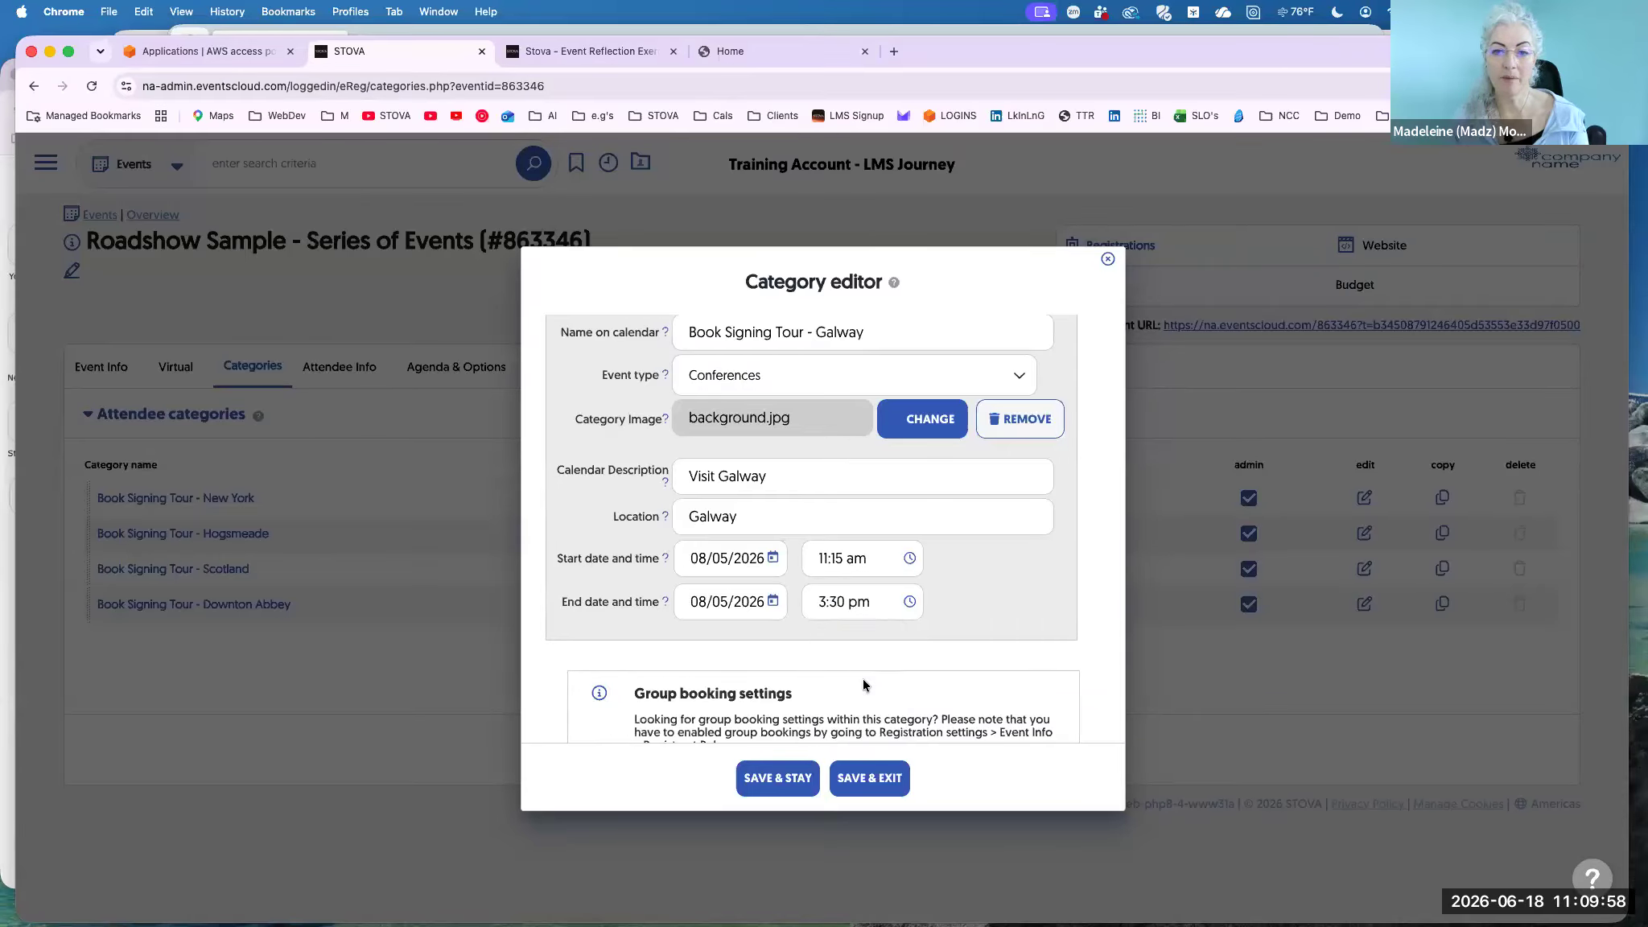
click(873, 779)
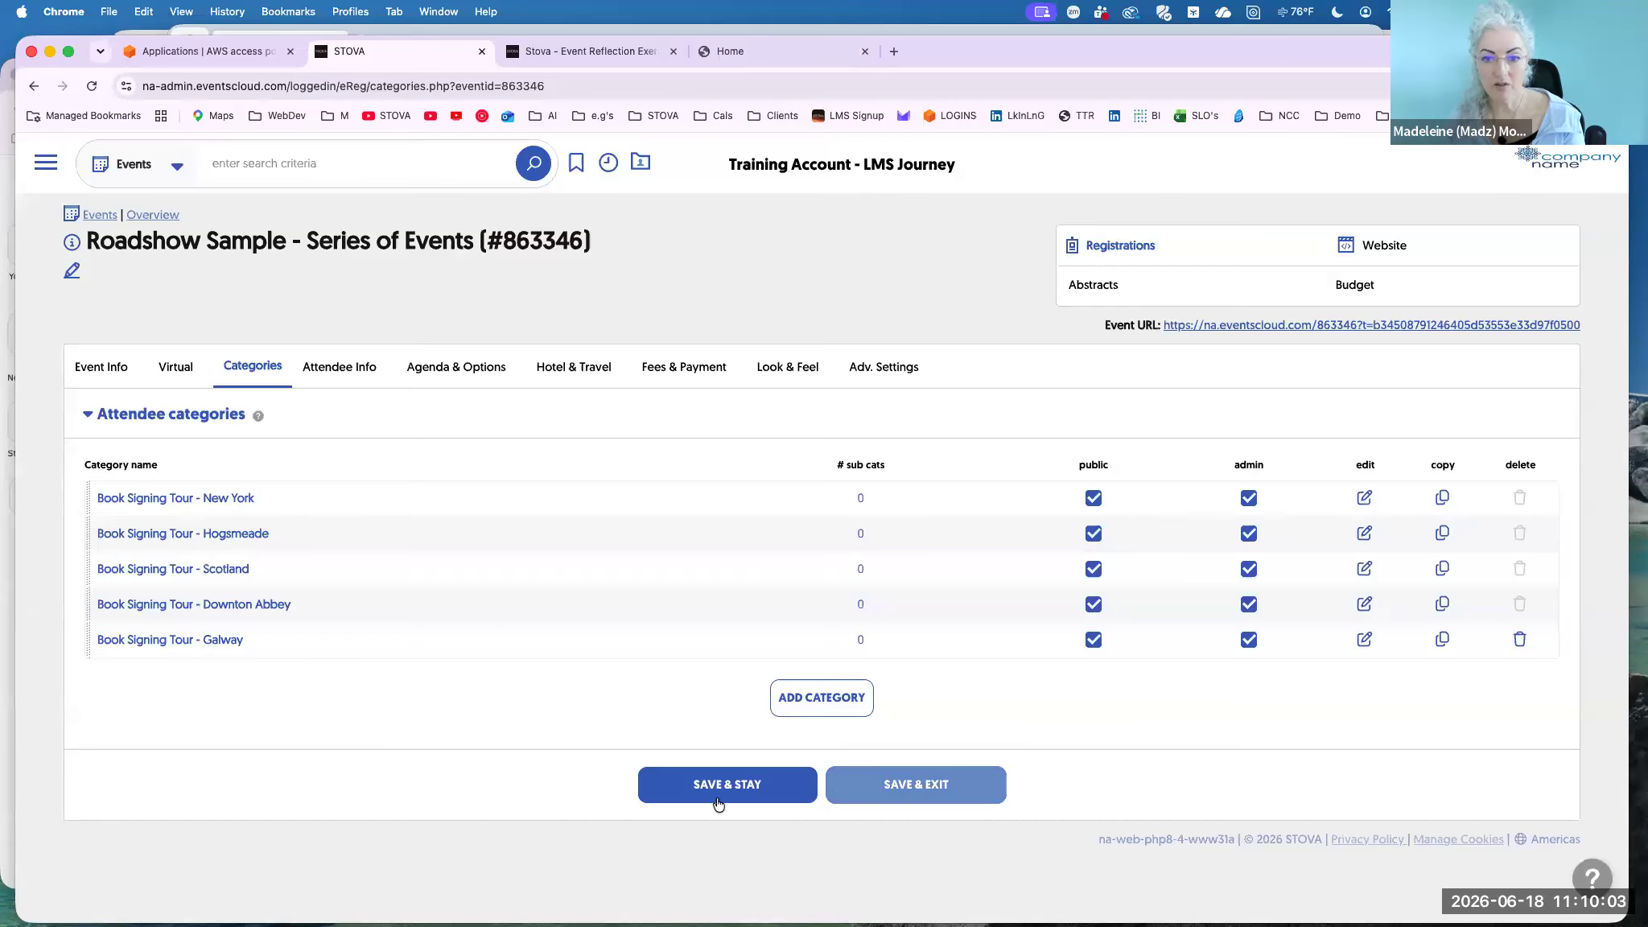
click(716, 800)
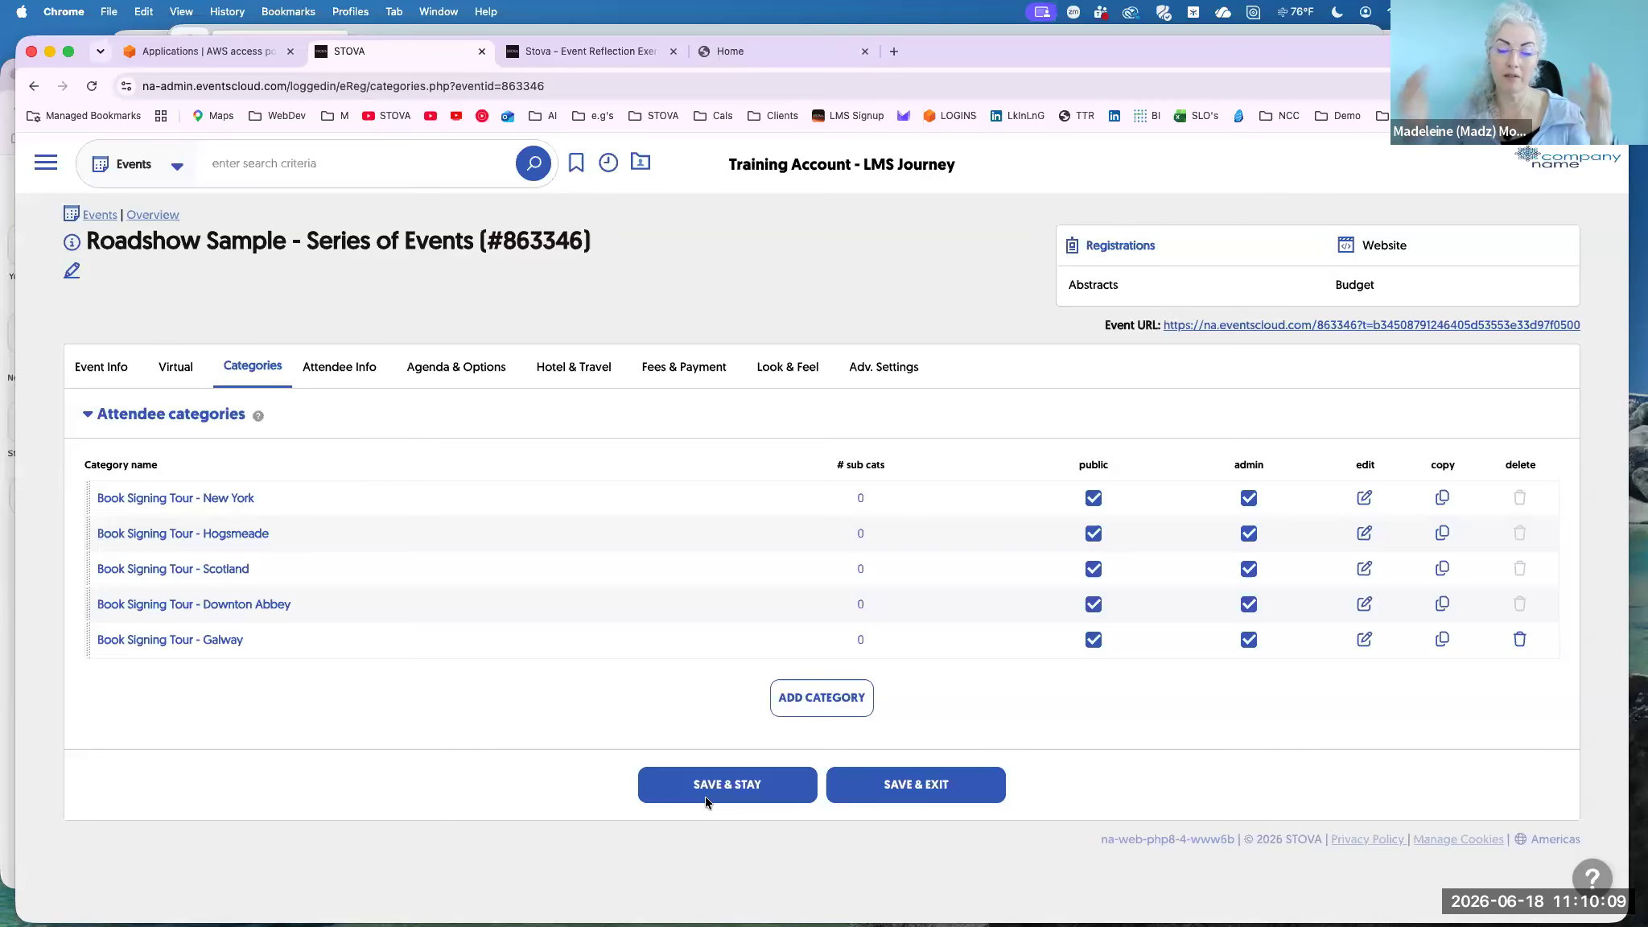
Open the event's Initial confirmation email for editing and go to its email content.
mouse_move(100, 371)
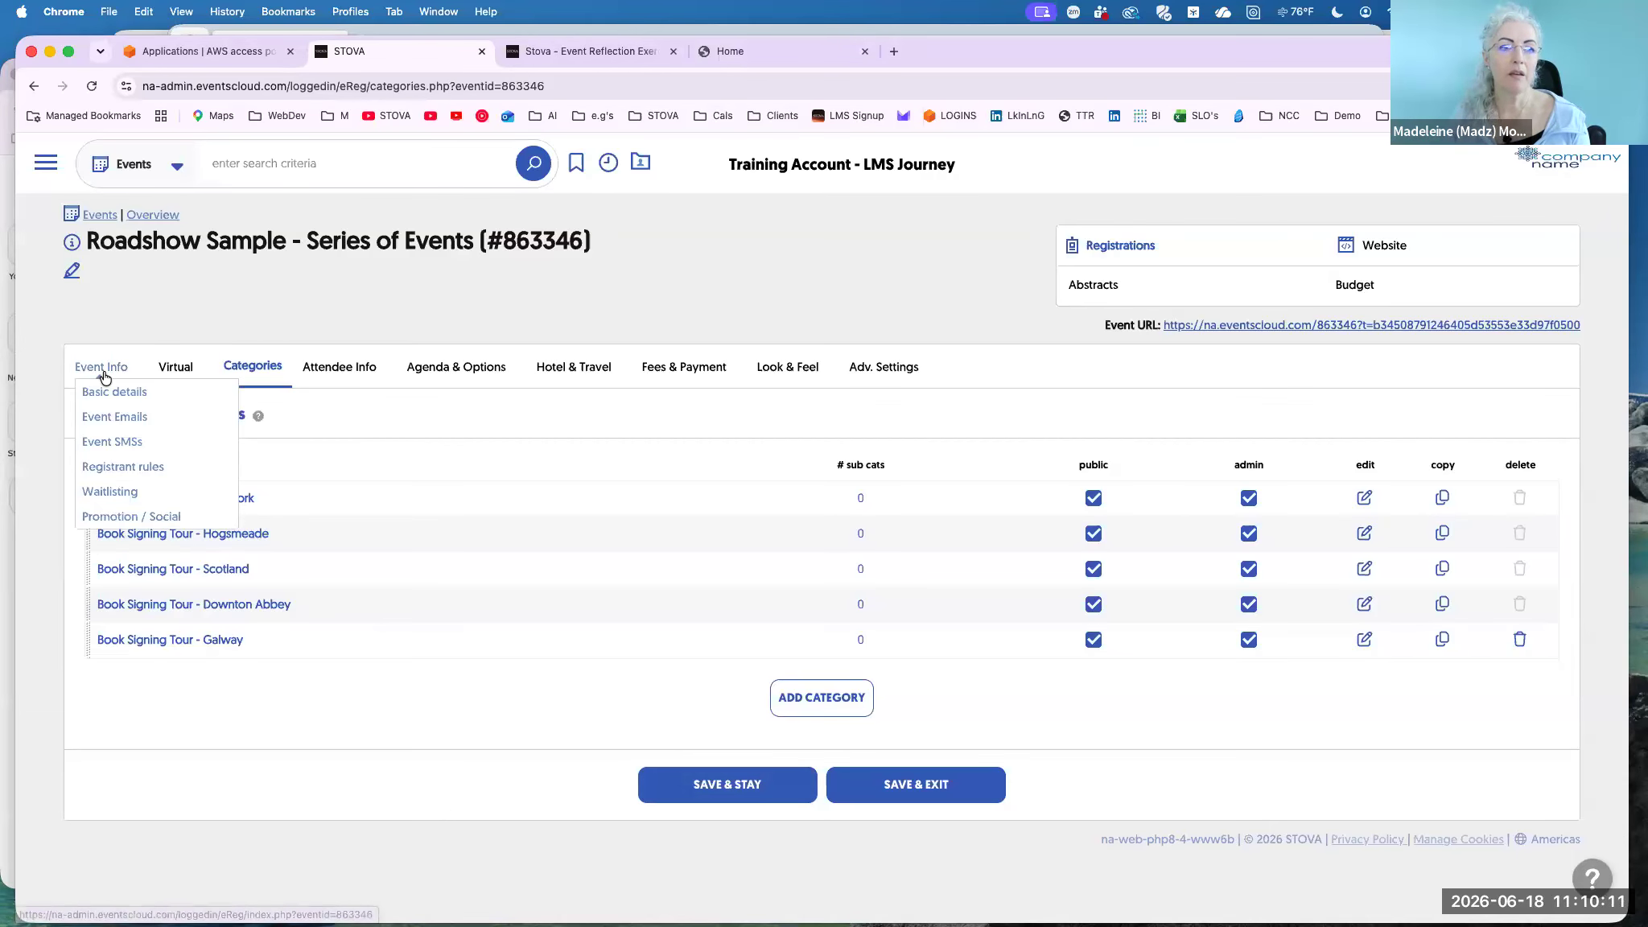
click(110, 419)
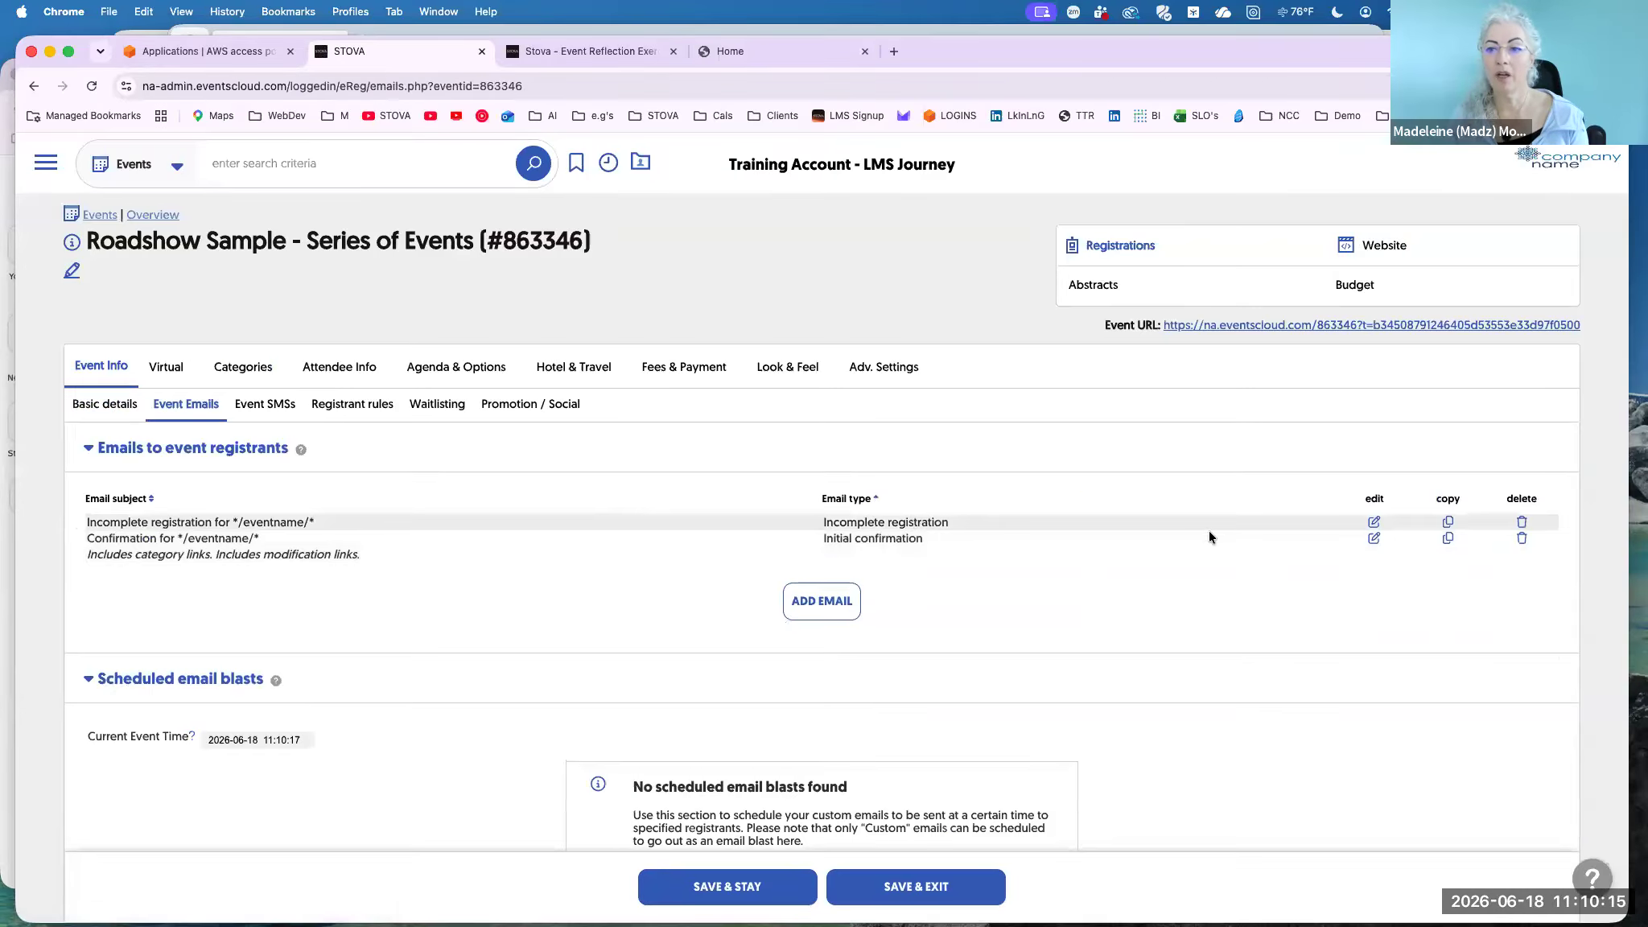
click(1374, 539)
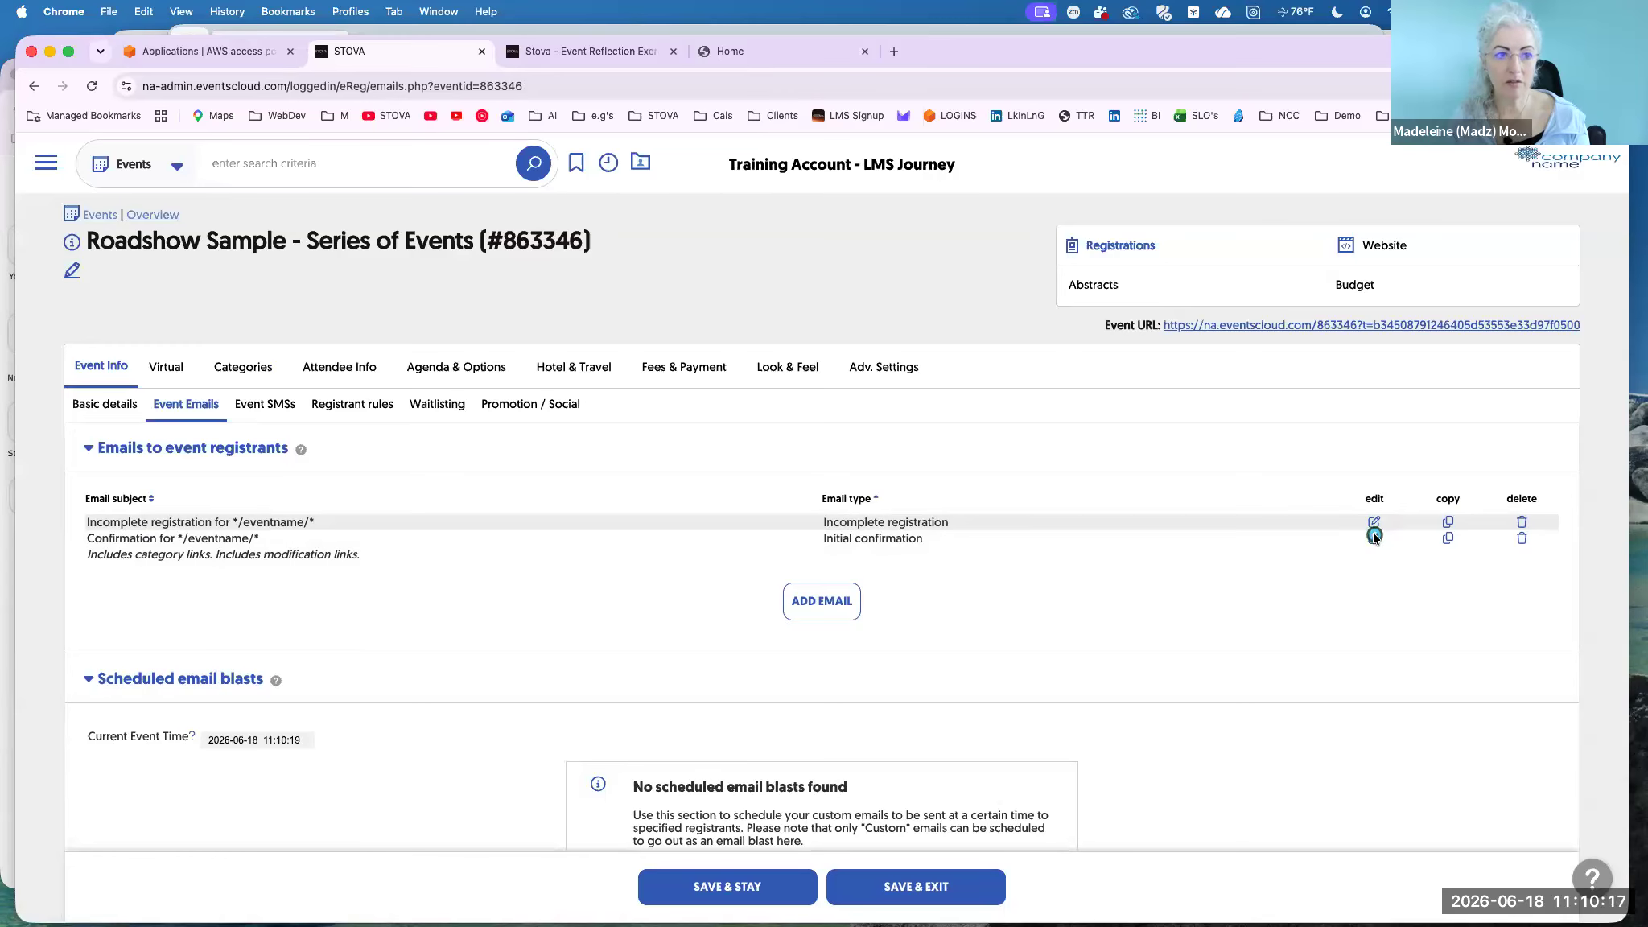
scroll(1037, 628, down, 5)
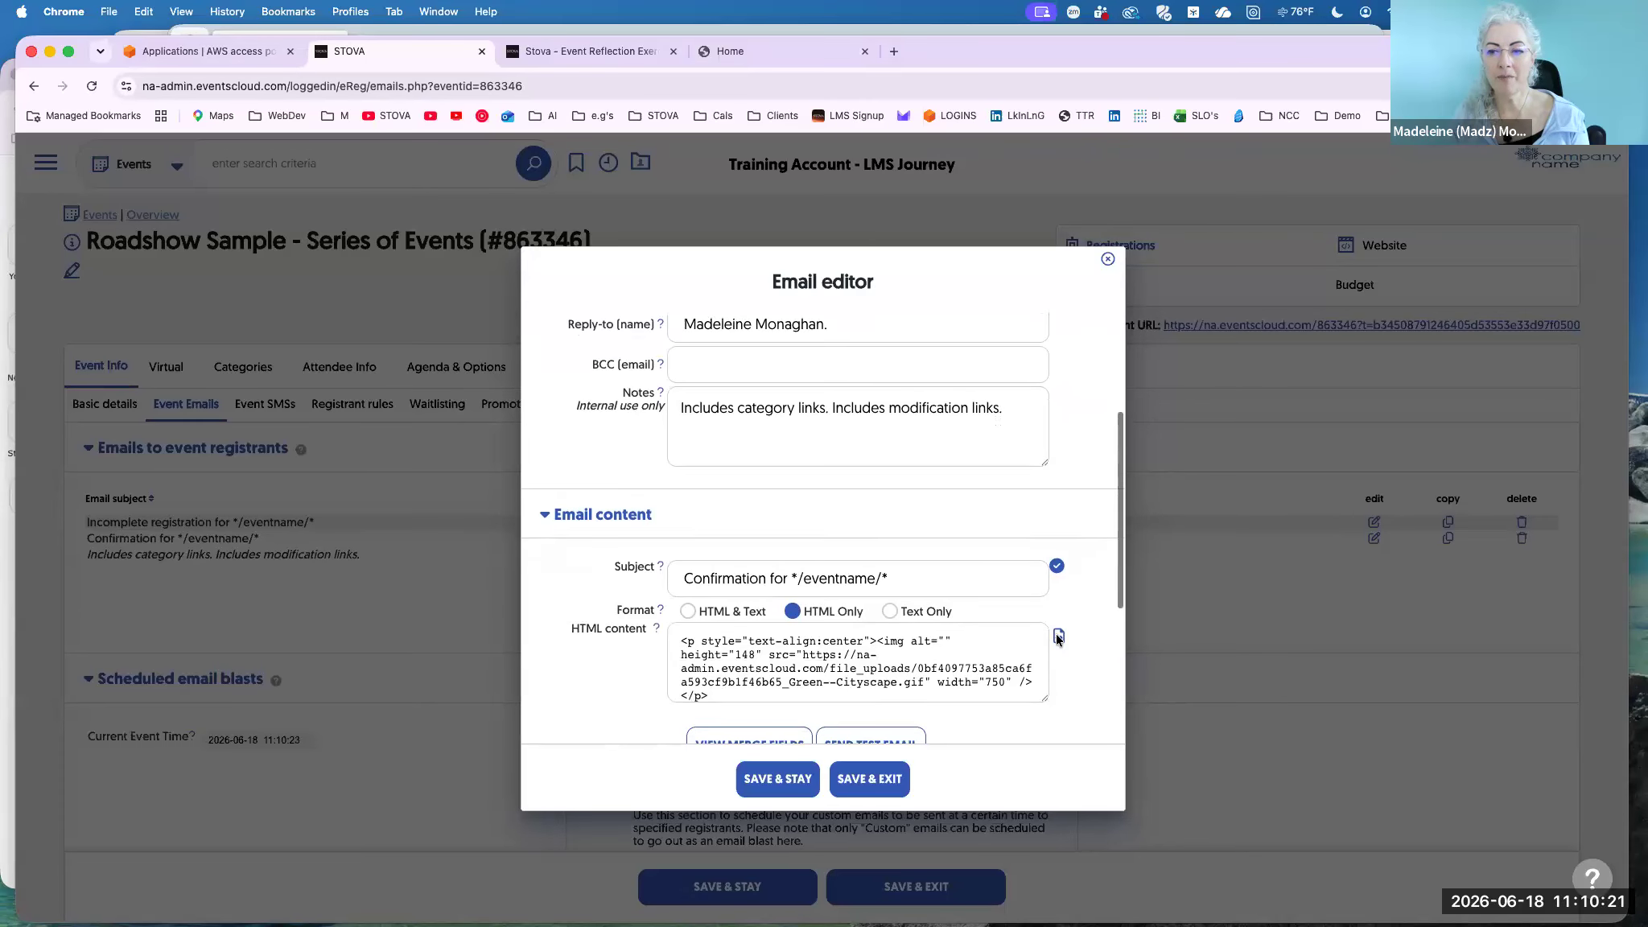
scroll(950, 595, down, 2)
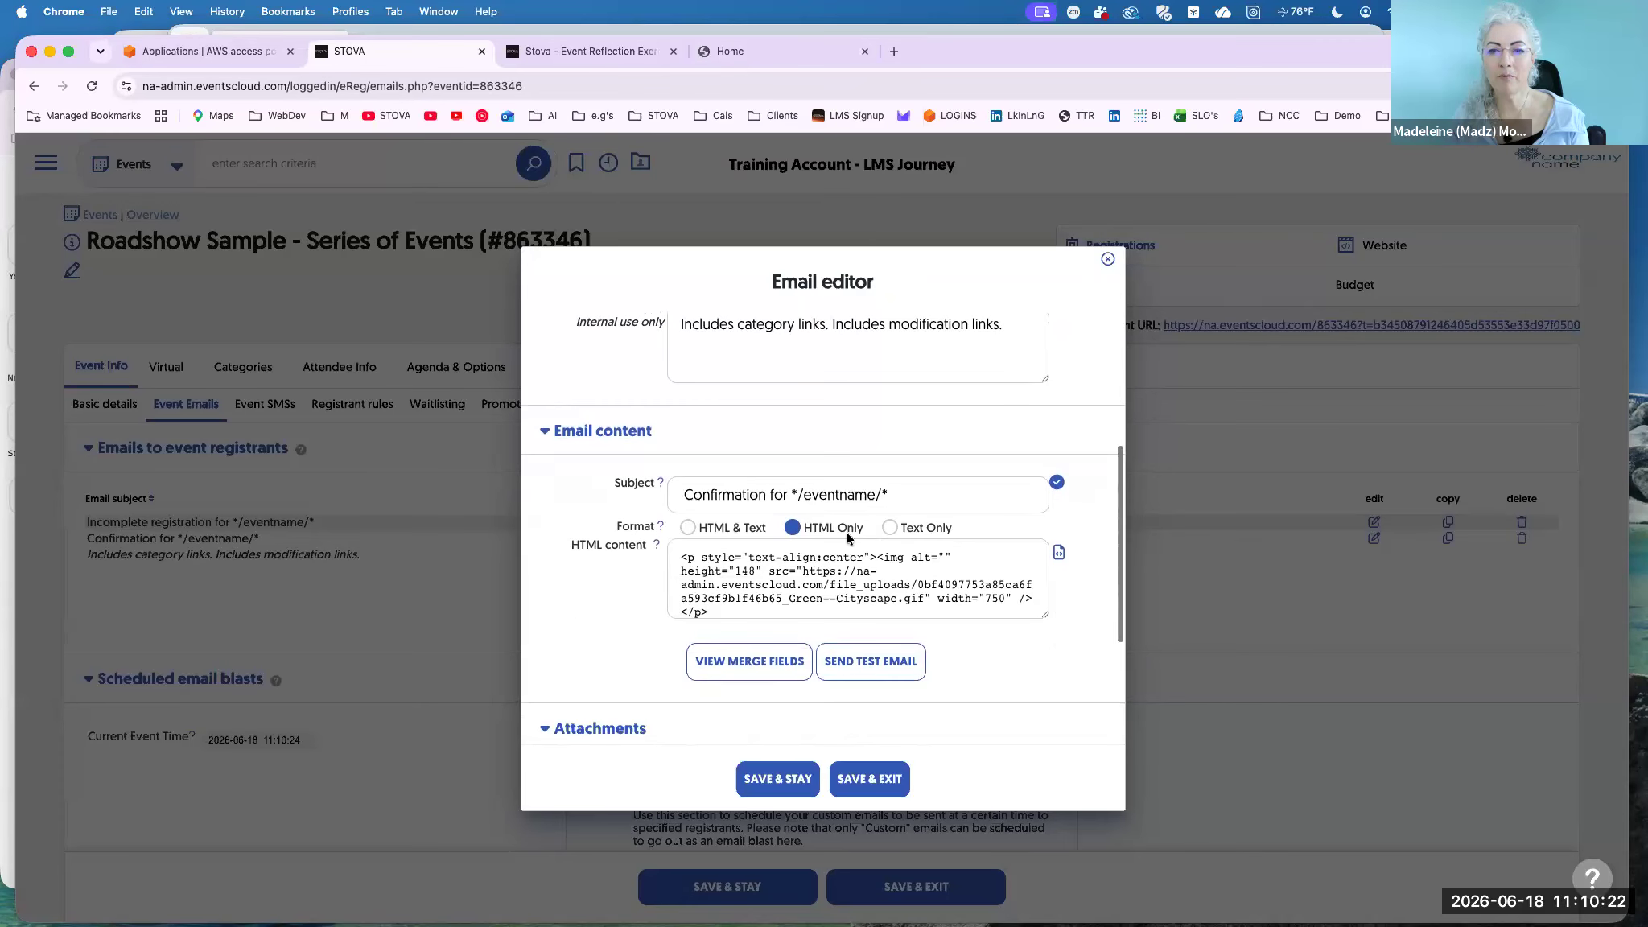
Switch the confirmation email's format to HTML & Text and back to HTML Only.
click(804, 527)
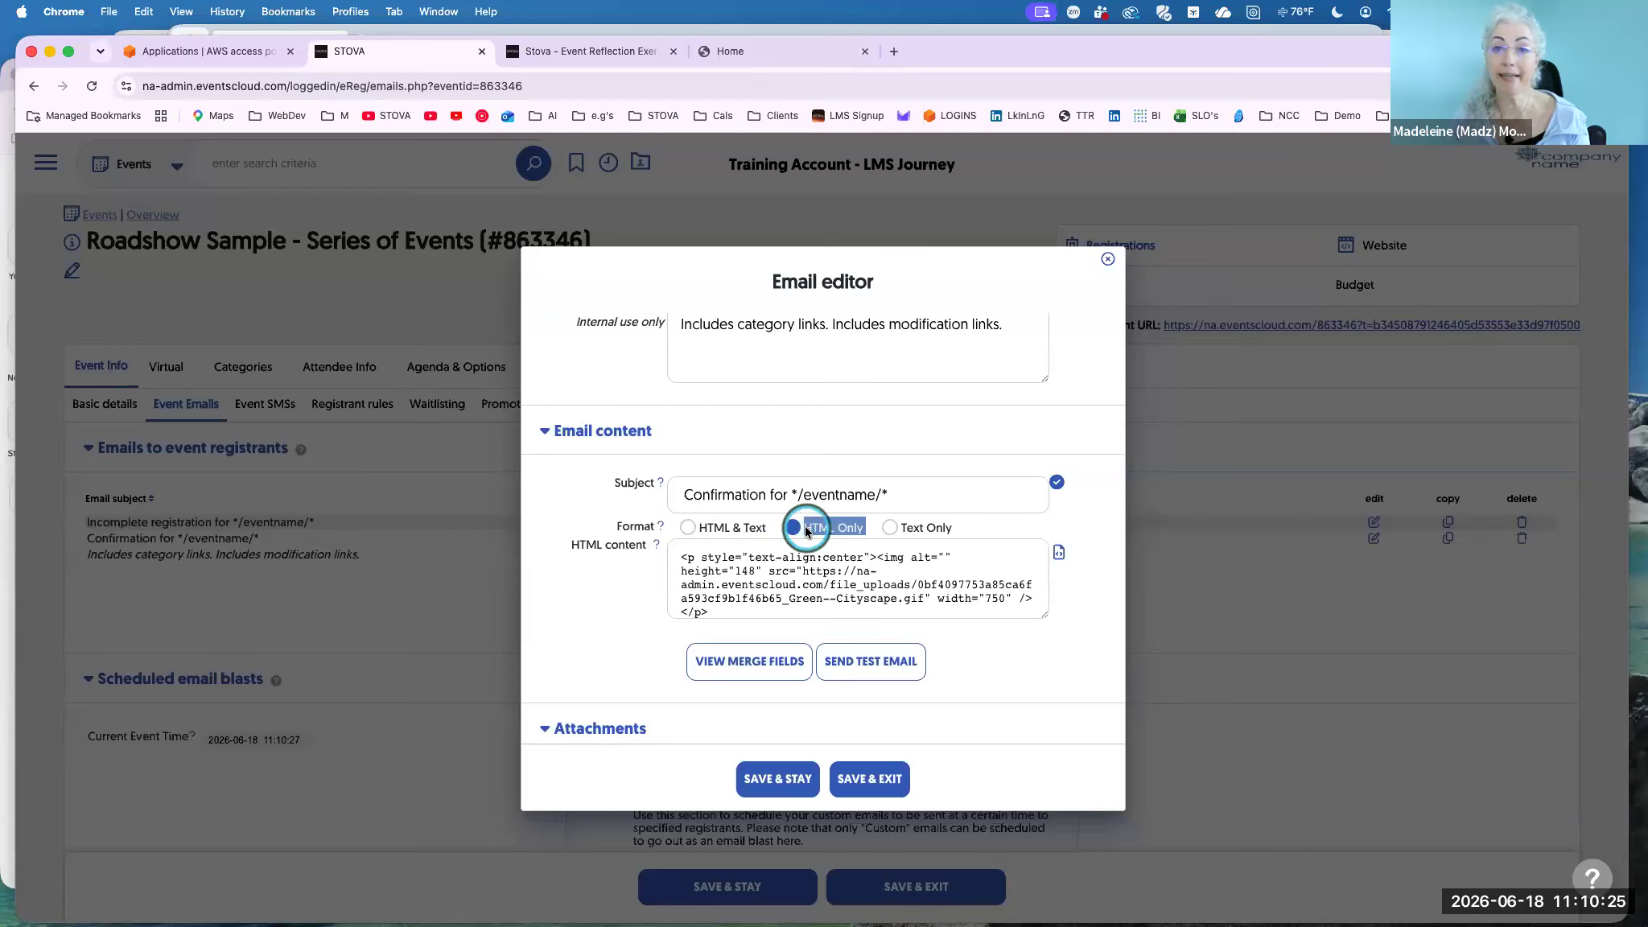
click(685, 528)
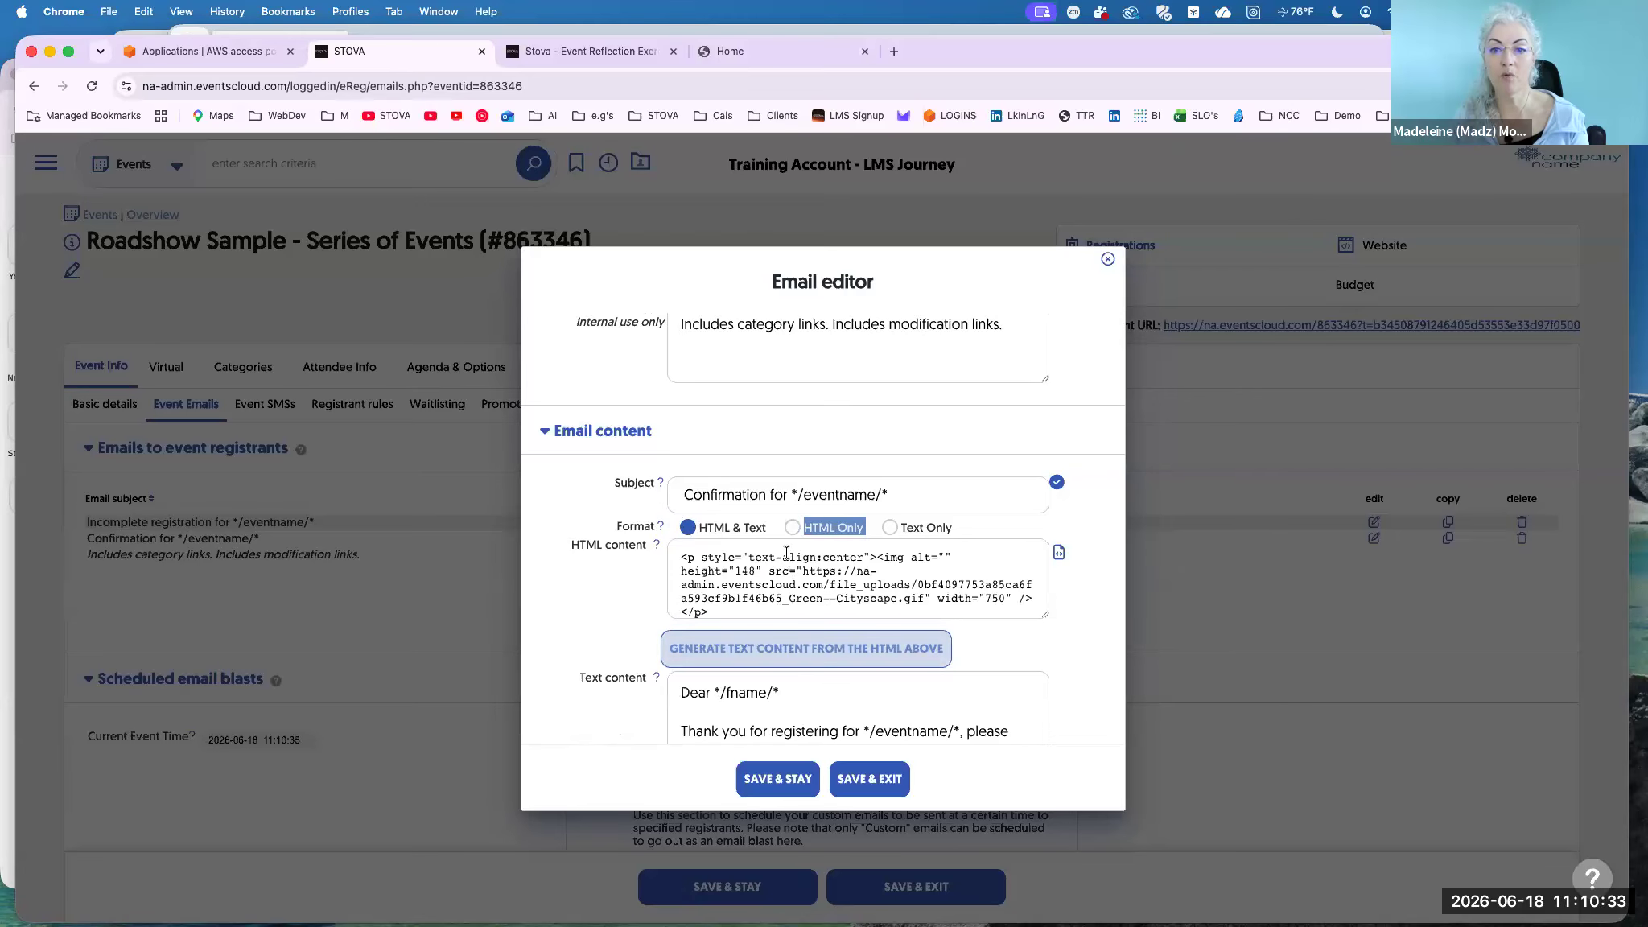
click(792, 527)
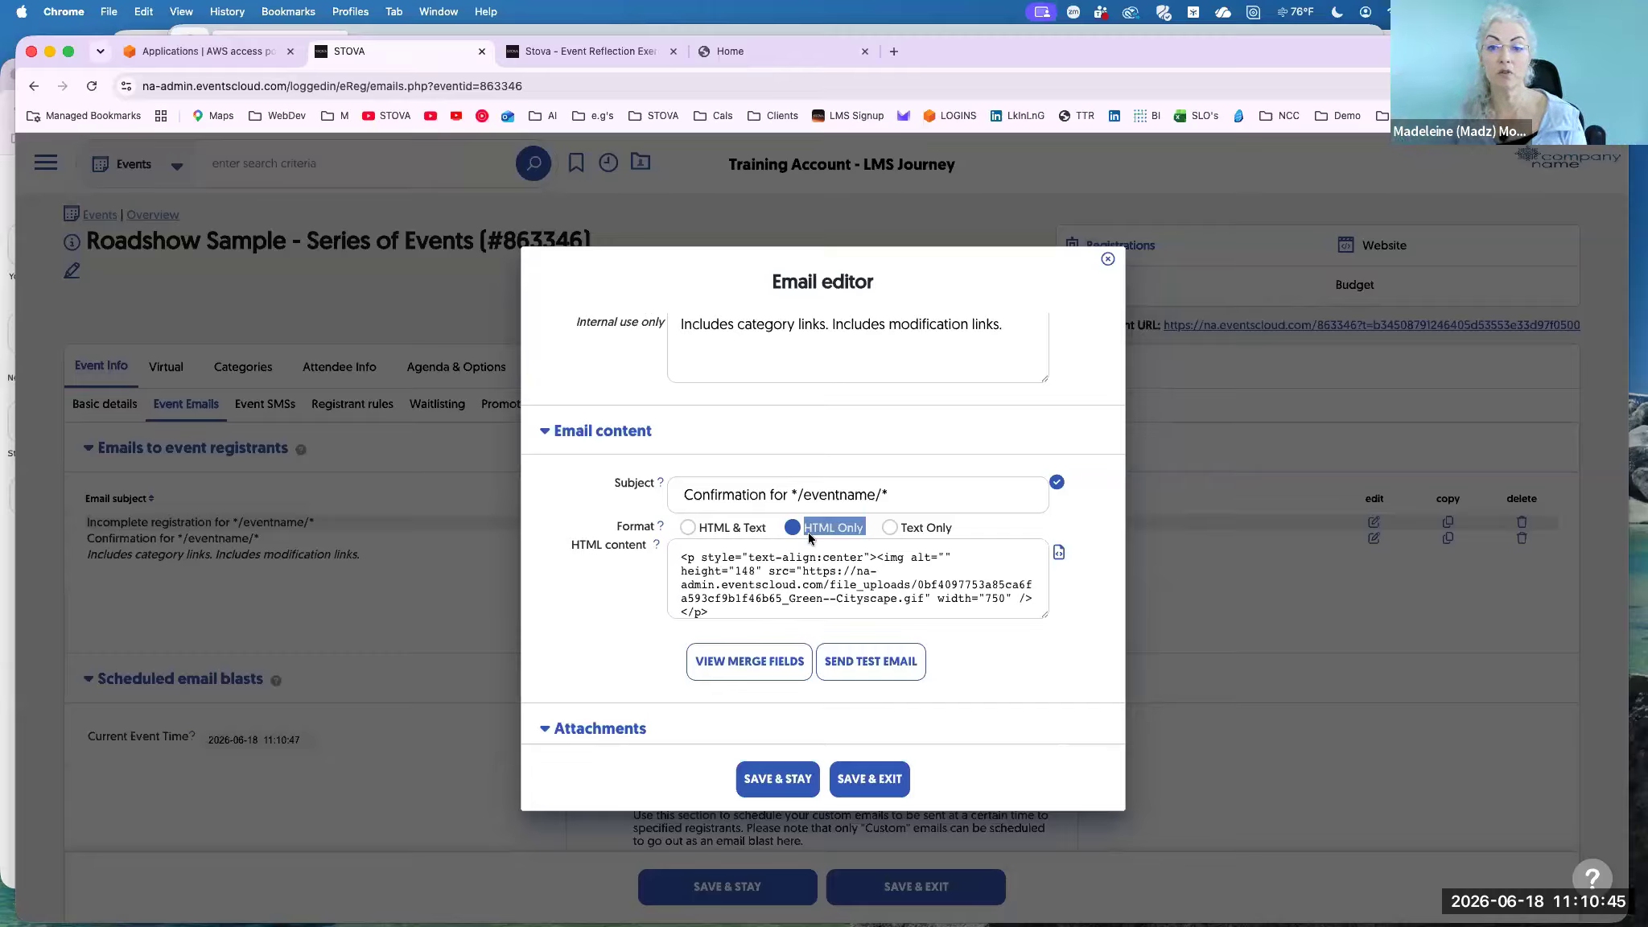
Open the confirmation email's HTML content in the content editor and list the Event details merge fields.
click(1060, 553)
scroll(1046, 551, down, 3)
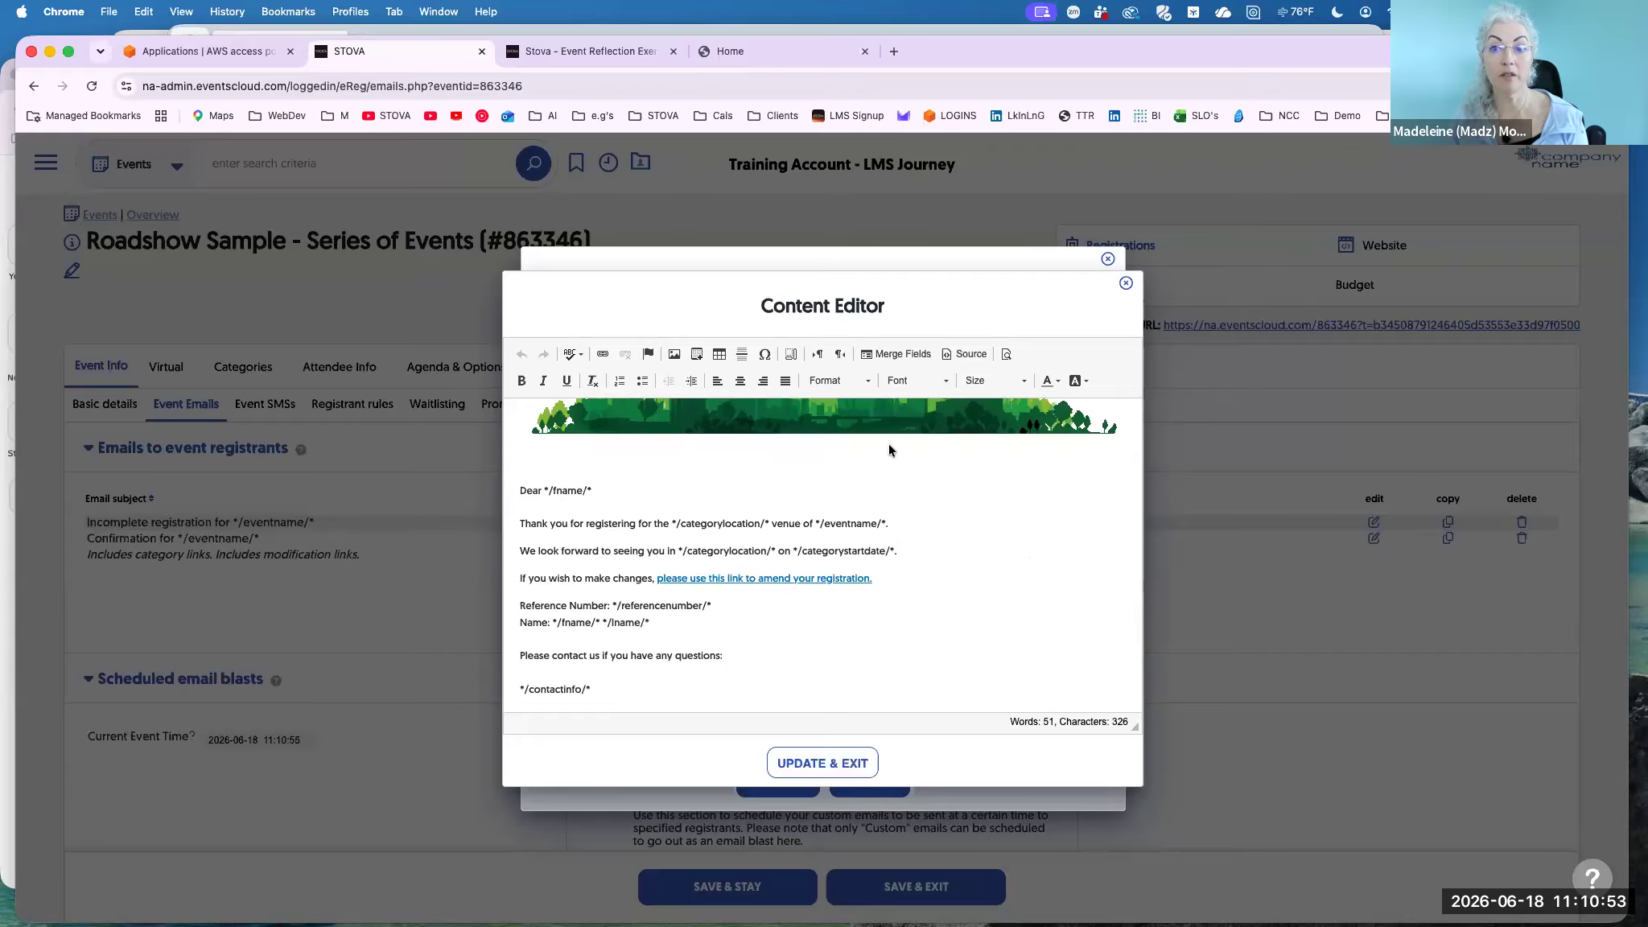
click(886, 355)
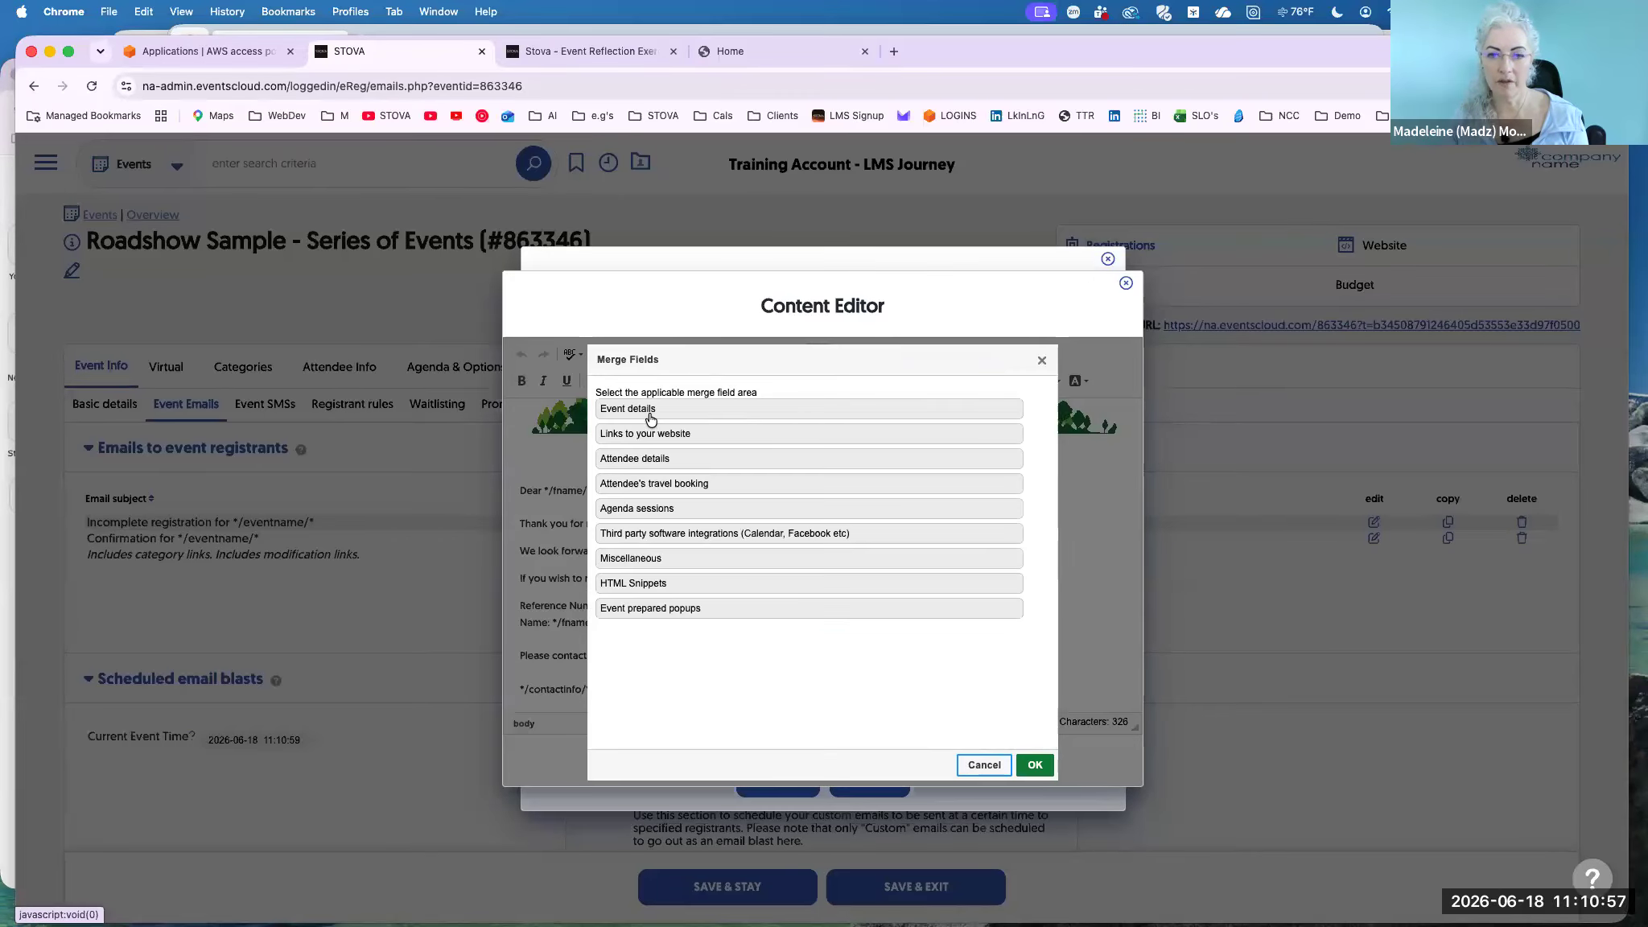
click(650, 412)
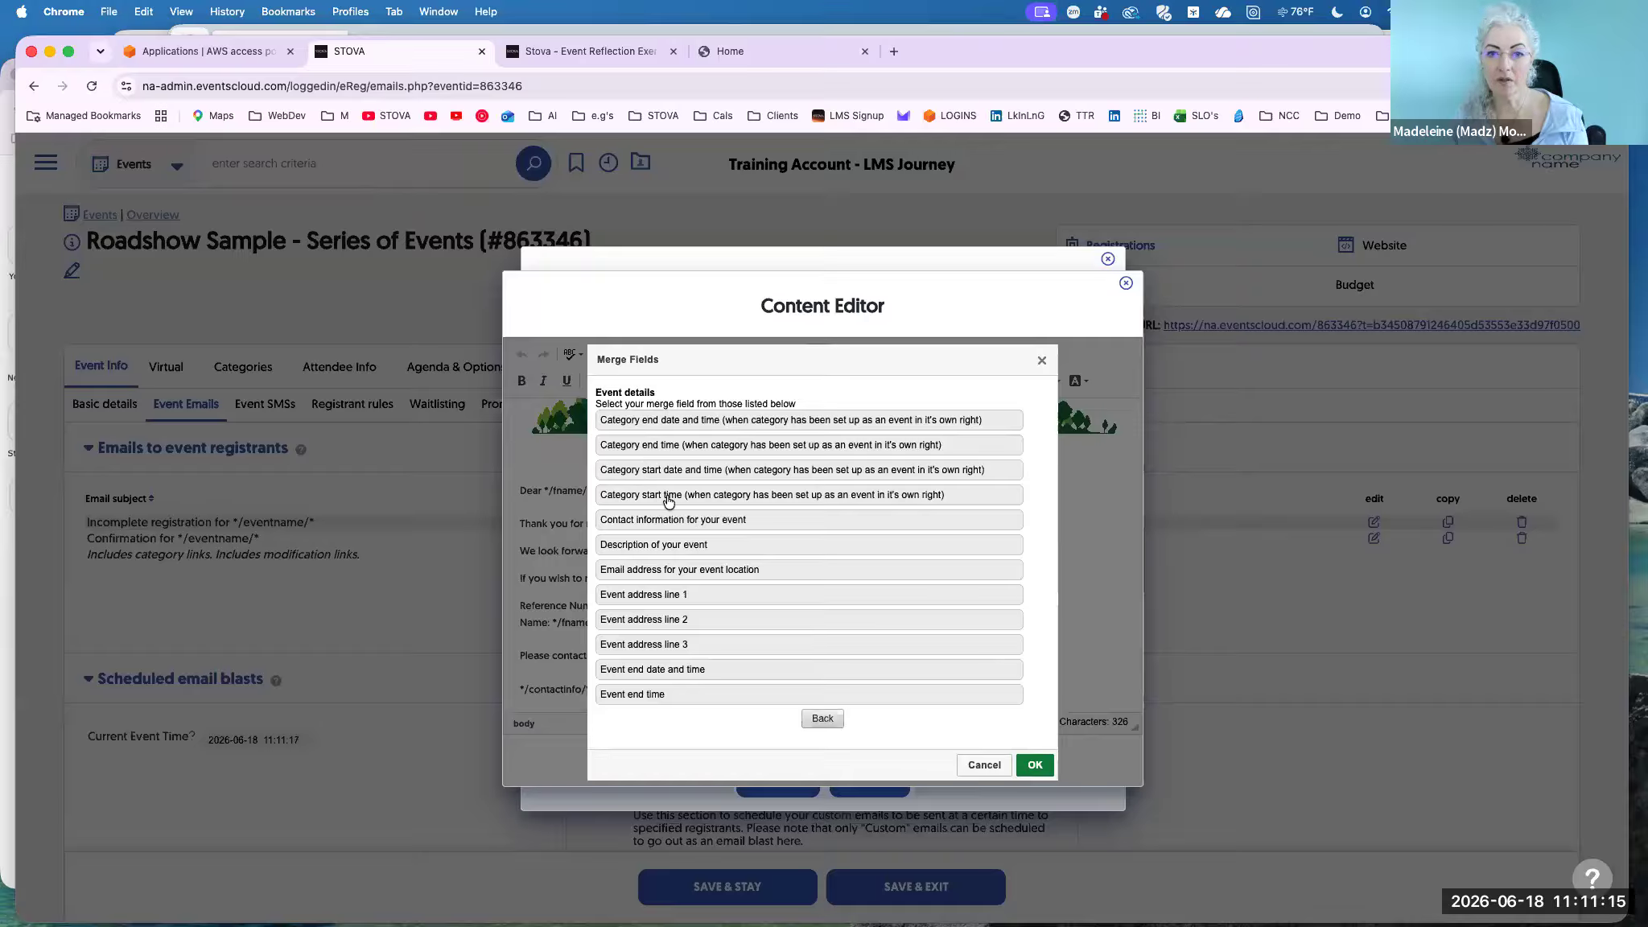
Search the Event details merge fields for "when category" and examine the fields meant for categories set up as events.
scroll(839, 531, down, 3)
scroll(839, 531, down, 15)
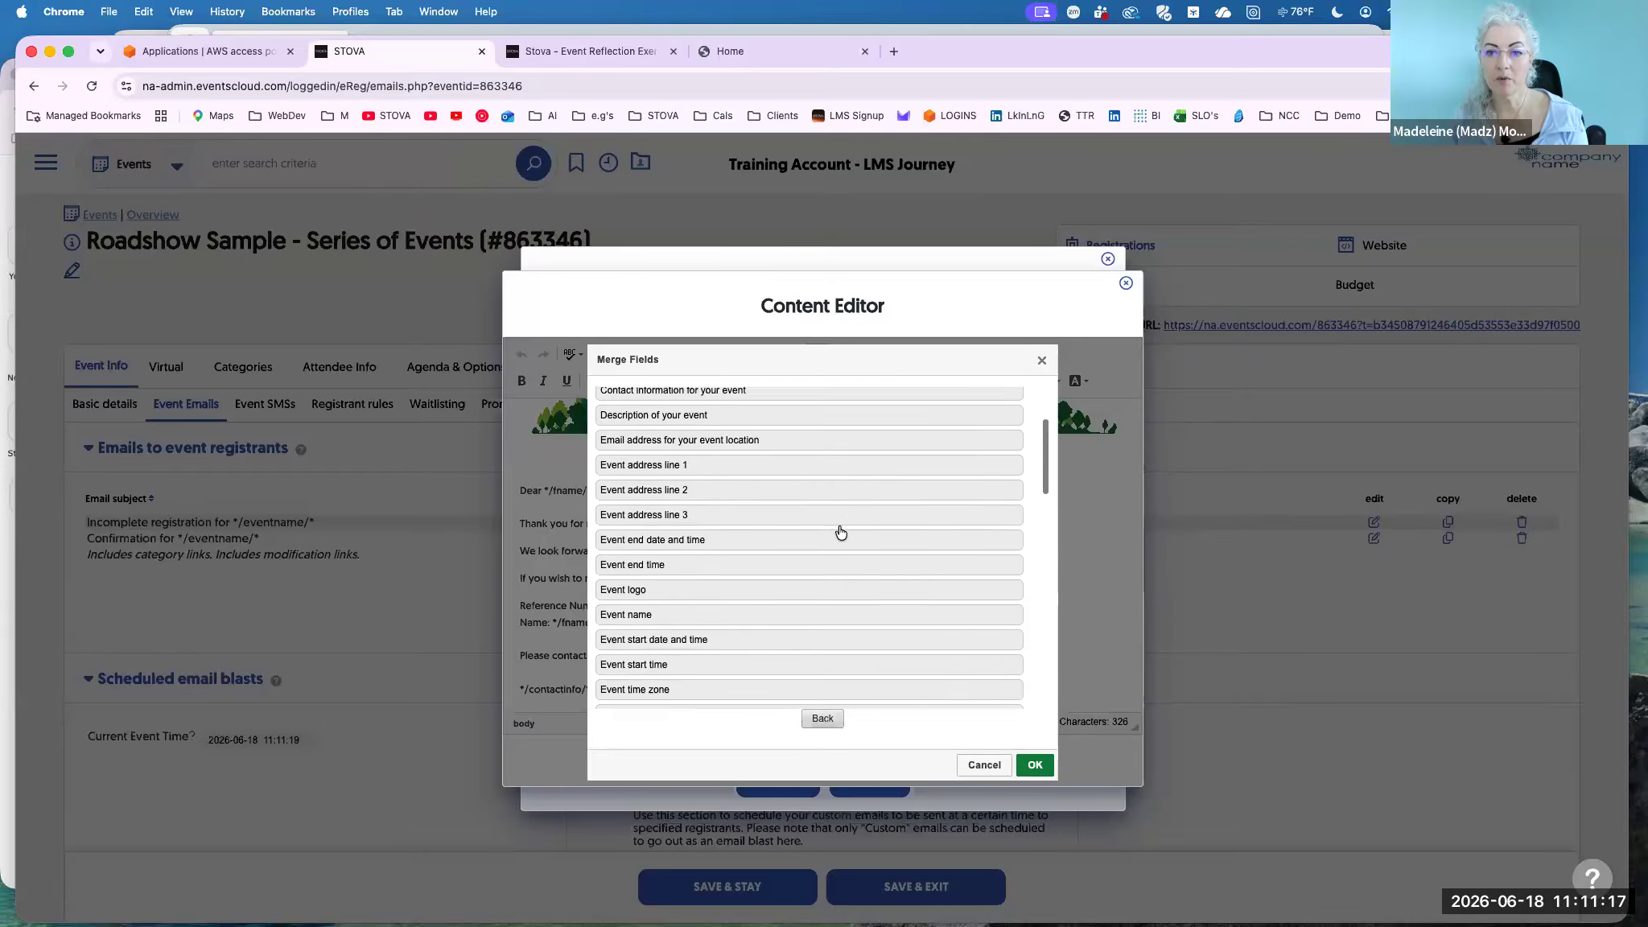
scroll(839, 531, up, 6)
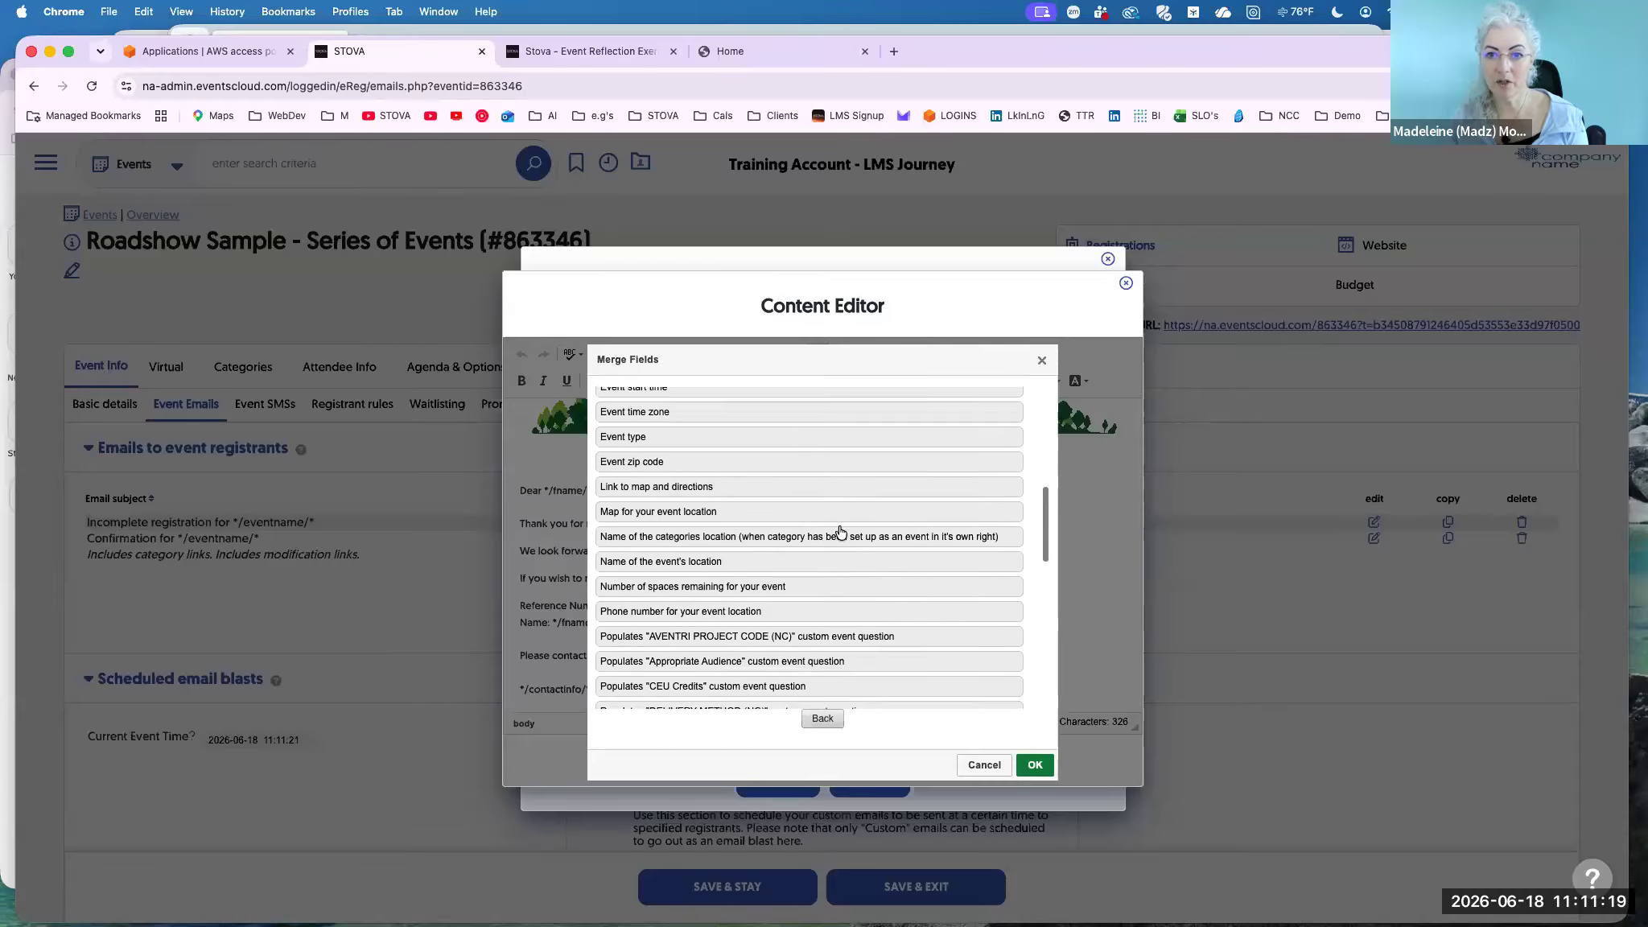
key(super+f)
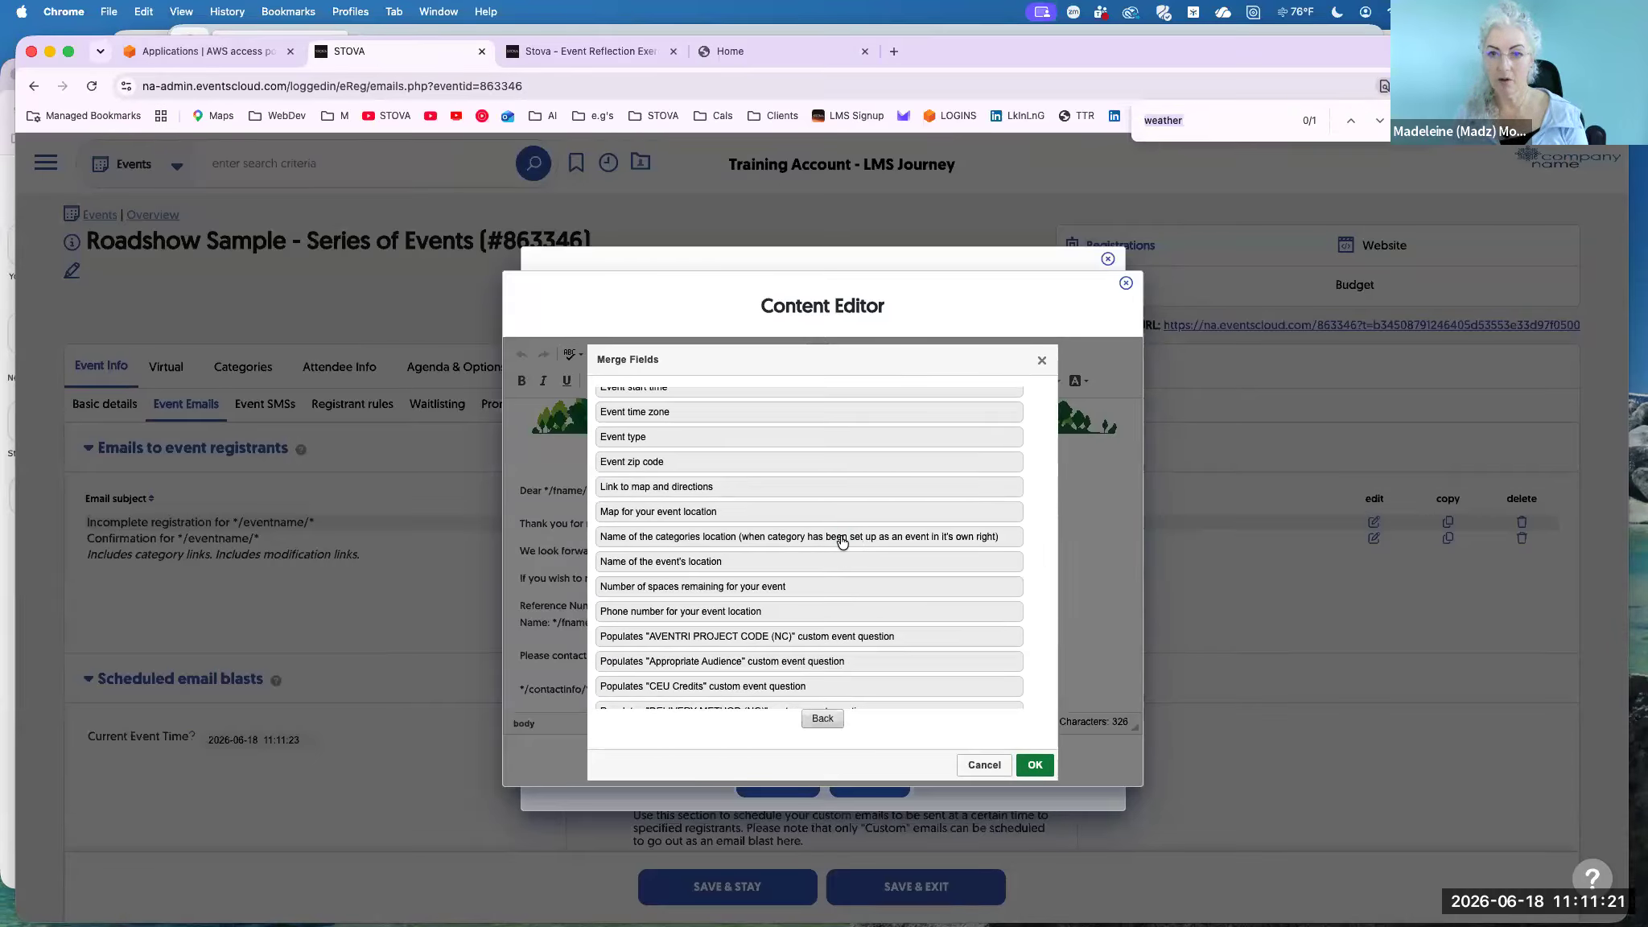
text(when category)
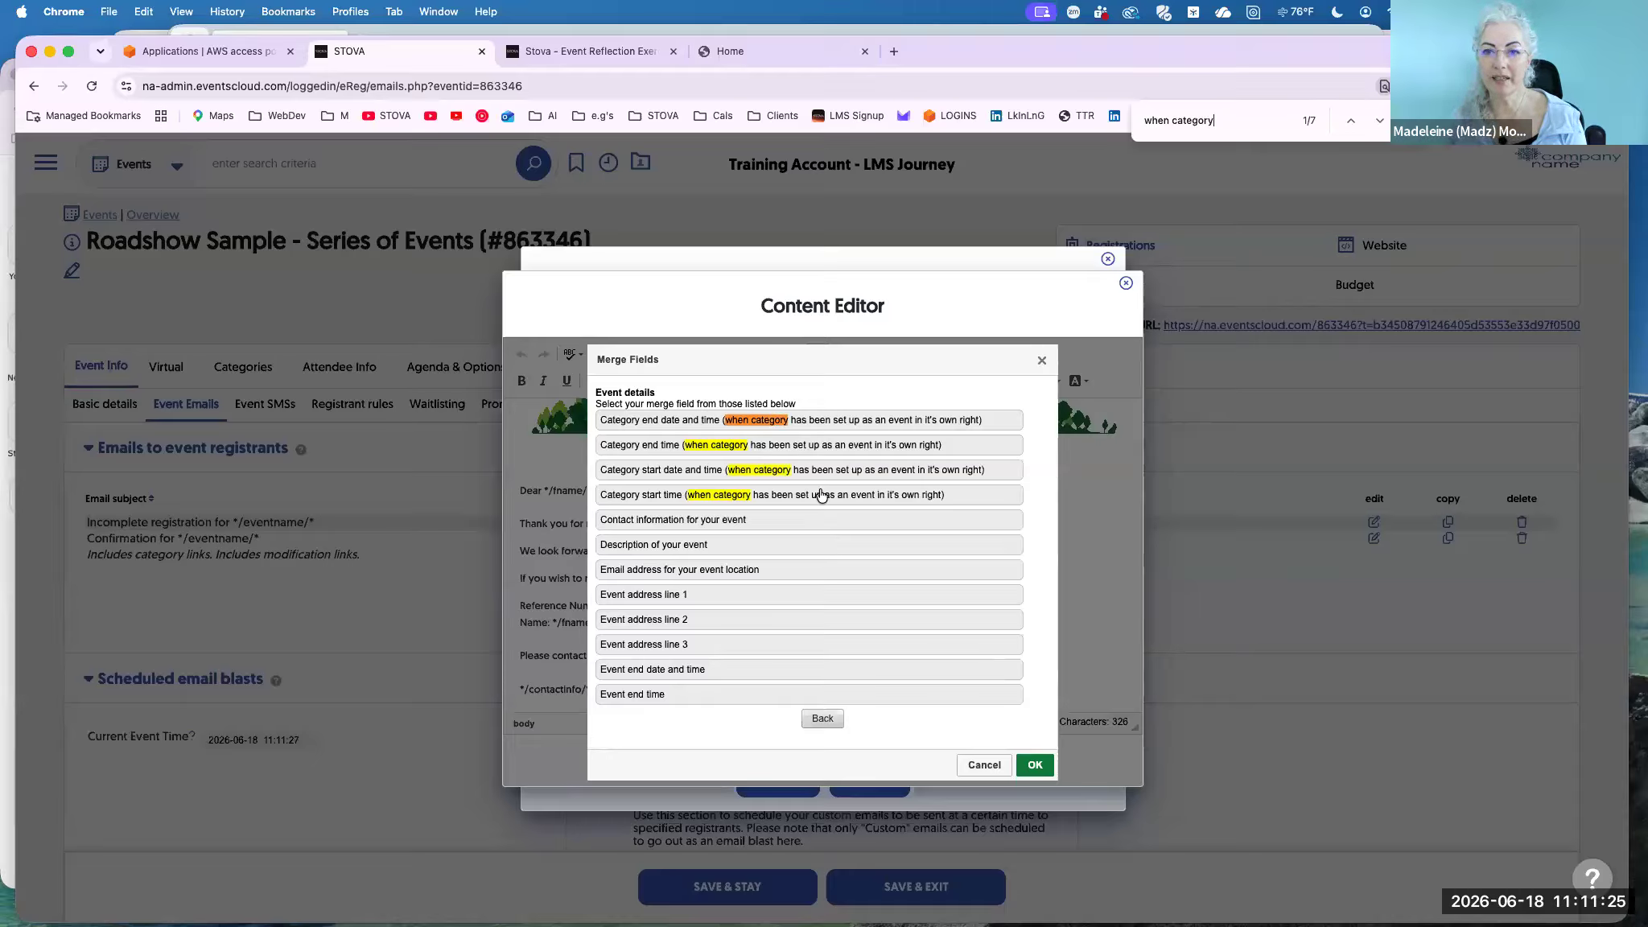
scroll(819, 493, down, 10)
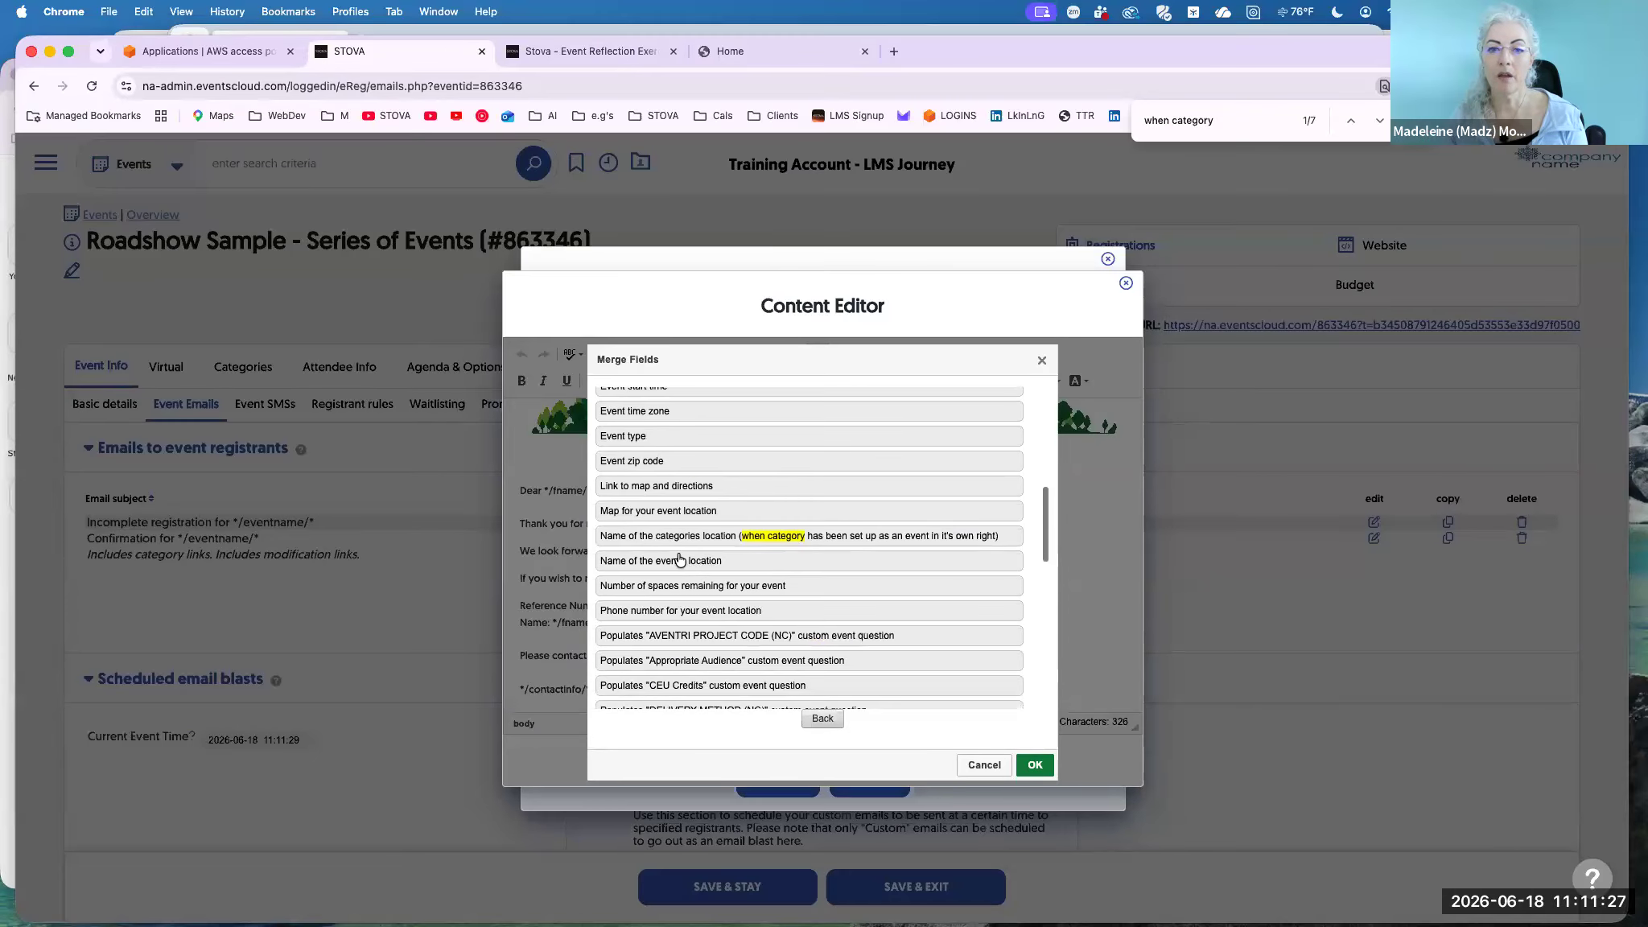
Examine the category location, start date and end date merge fields under Event details, and leave the merge field list without inserting any.
click(680, 539)
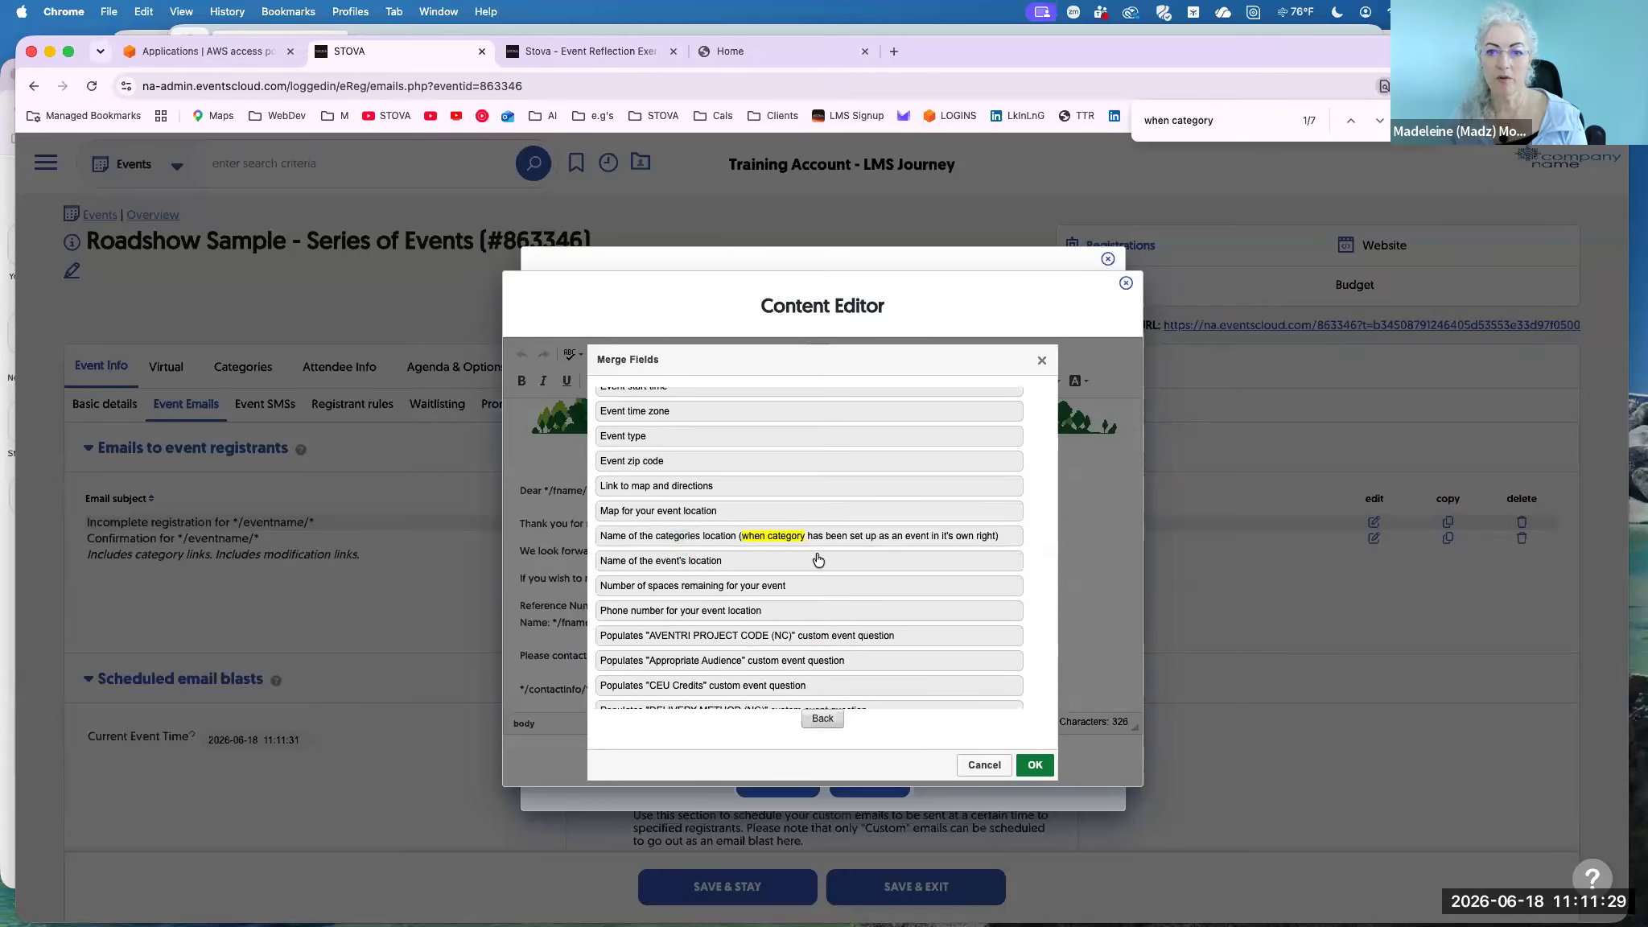
scroll(818, 558, down, 1)
scroll(818, 558, down, 15)
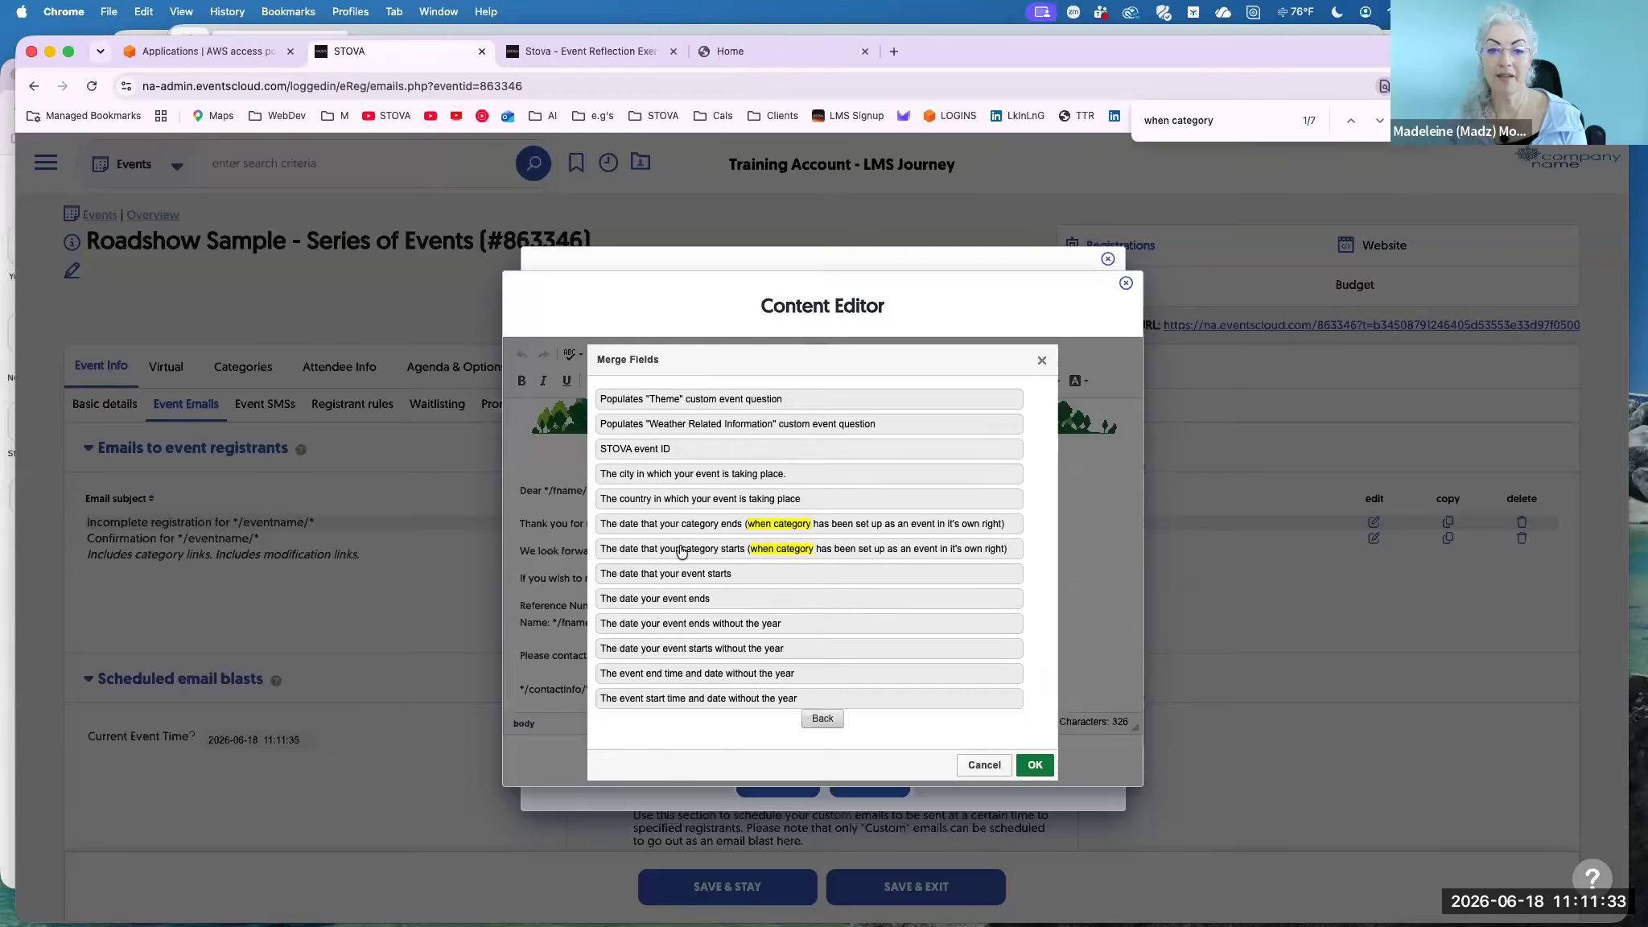
scroll(815, 619, down, 1)
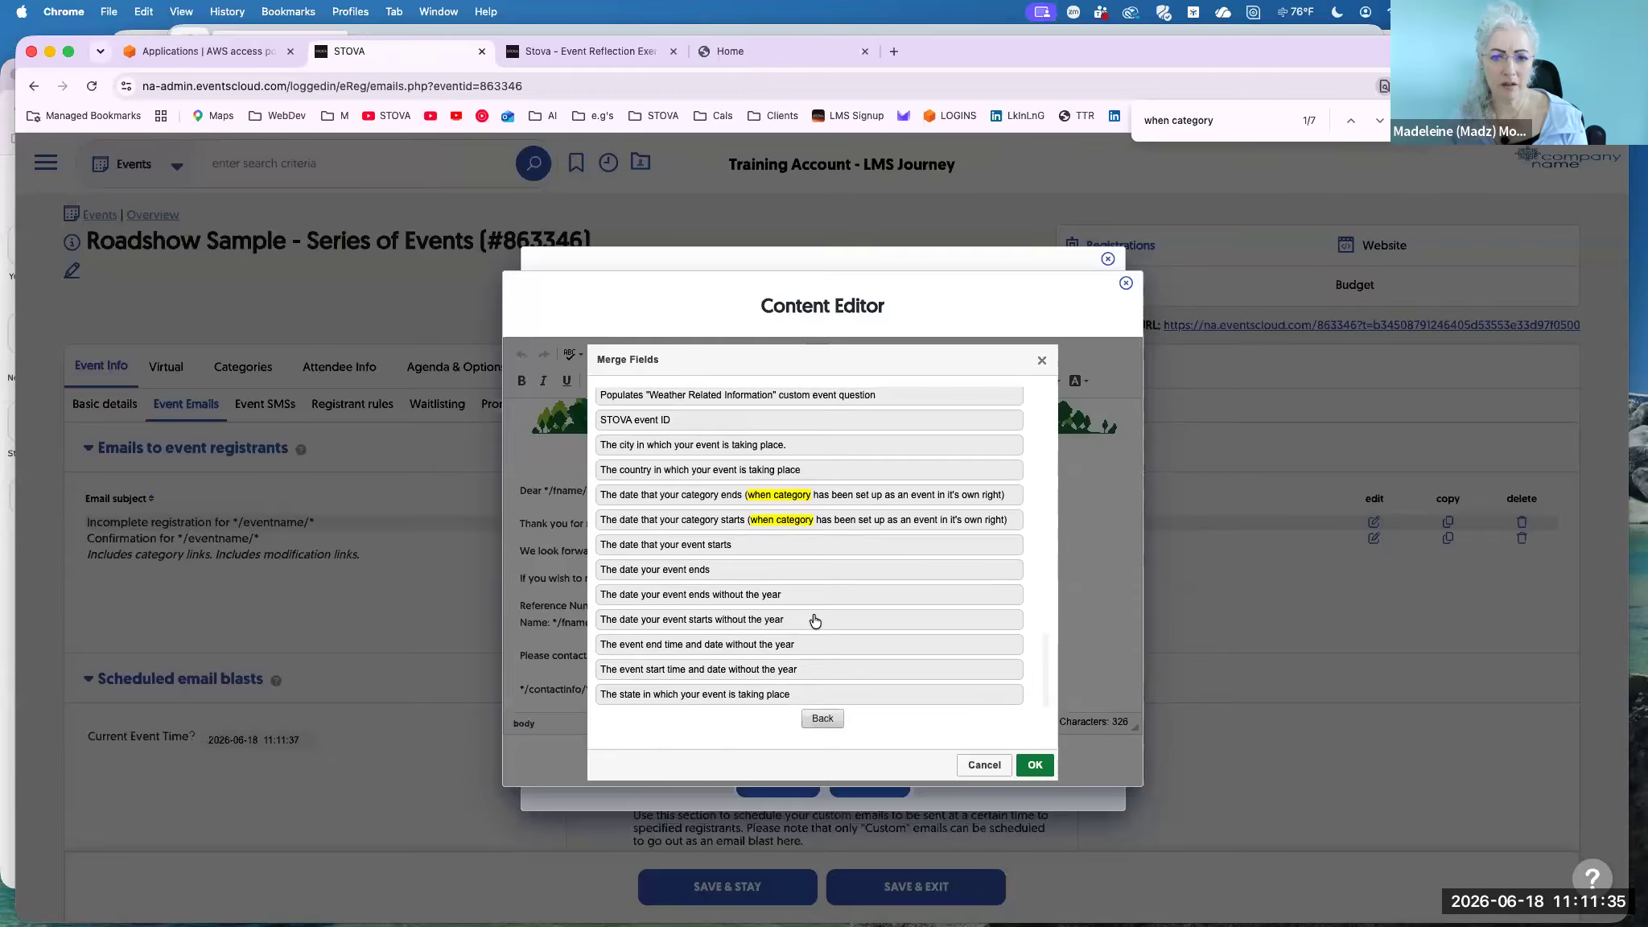
click(822, 718)
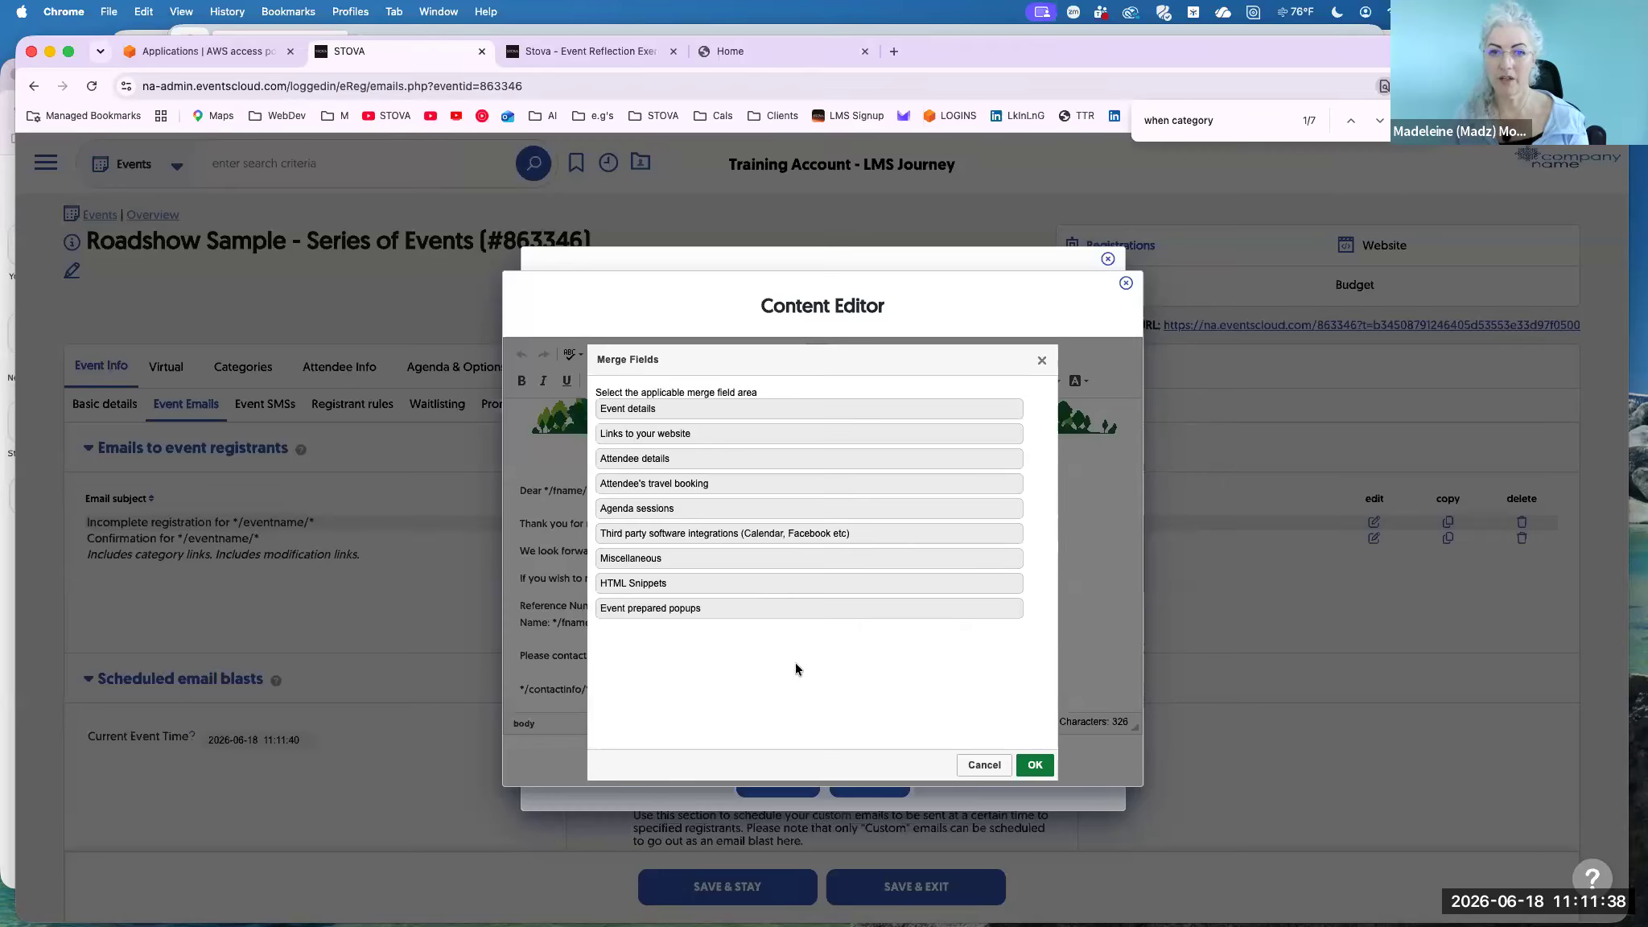
click(981, 764)
Review the event name, category location and category start date merge fields in the email body, and update and exit the content editor.
drag(675, 527, 885, 524)
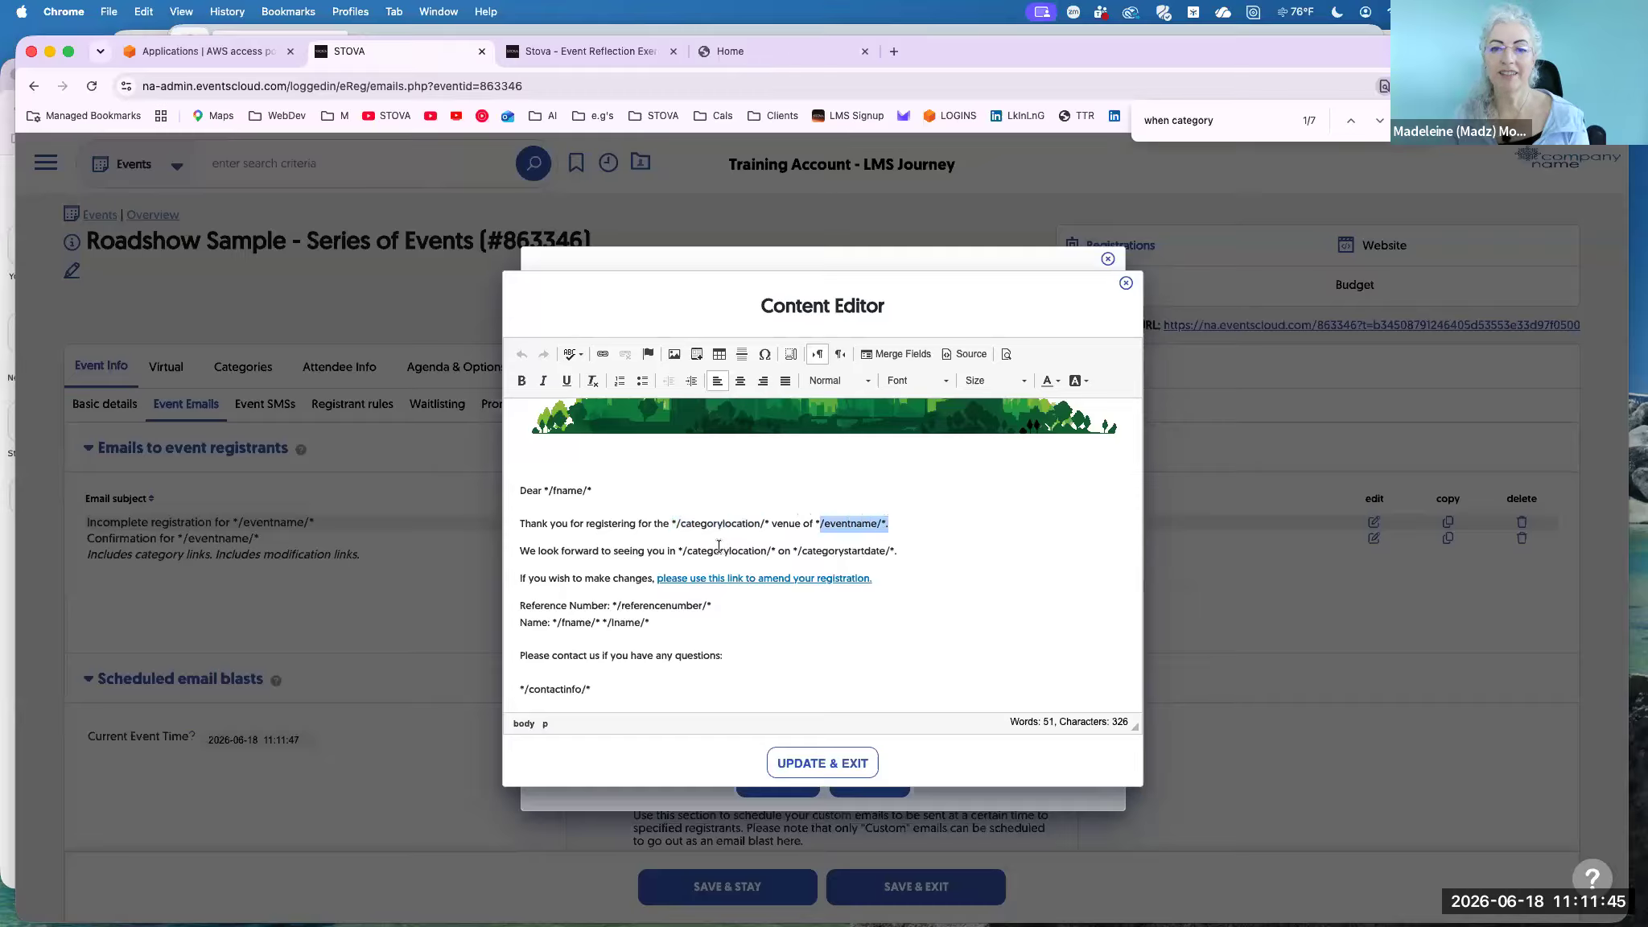
click(683, 550)
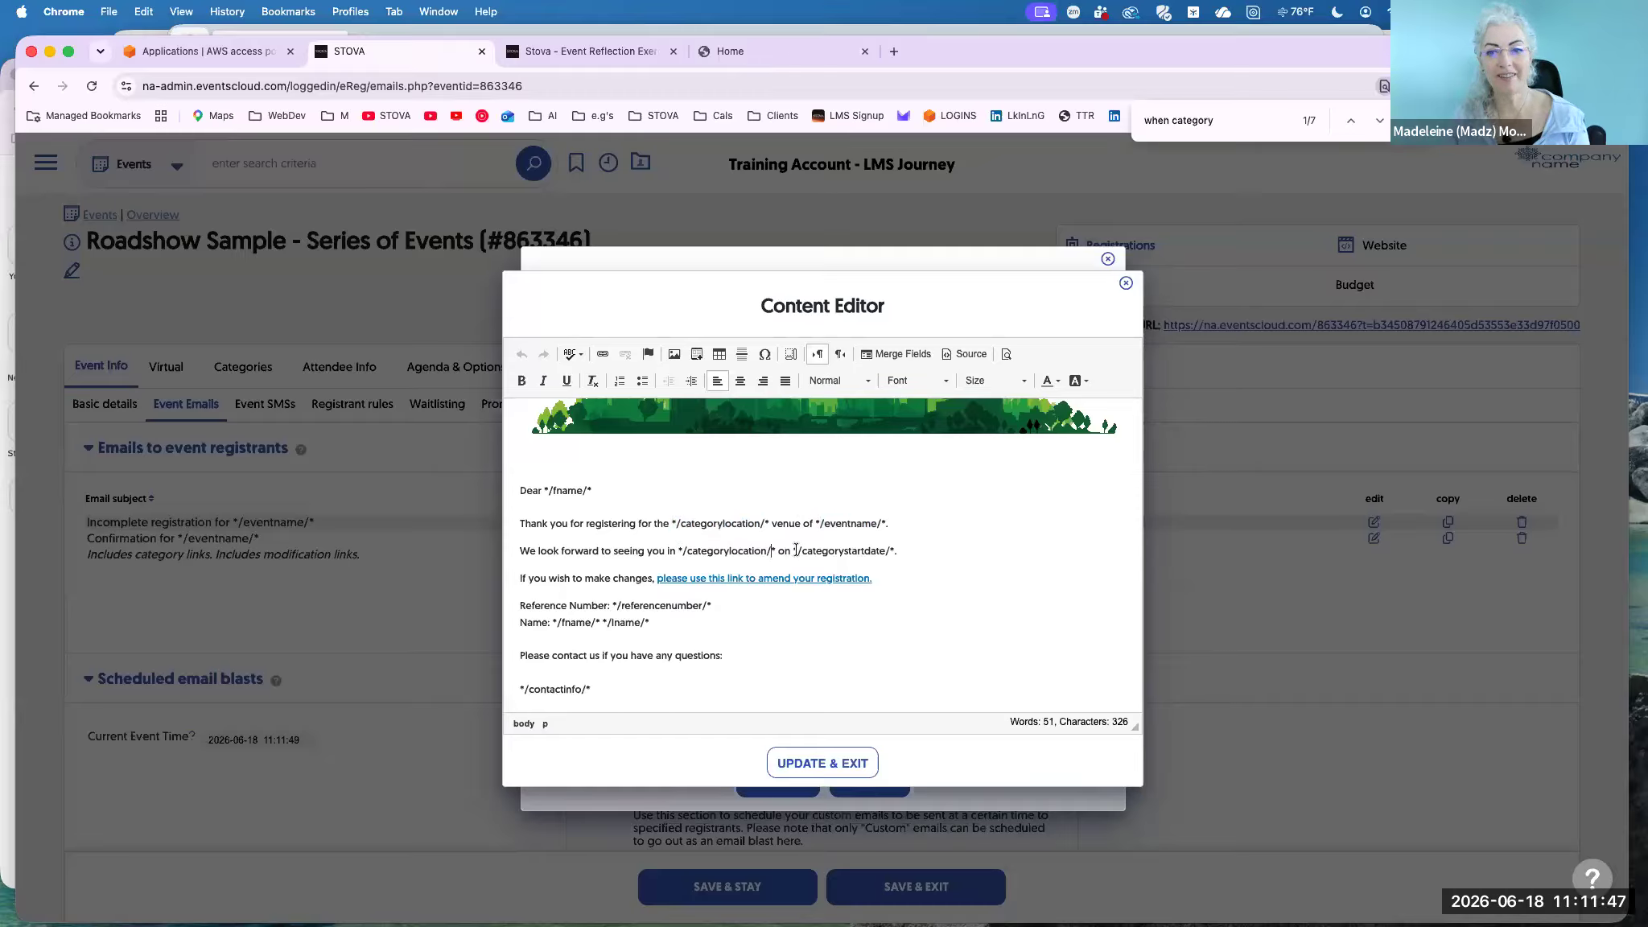
drag(863, 550, 883, 551)
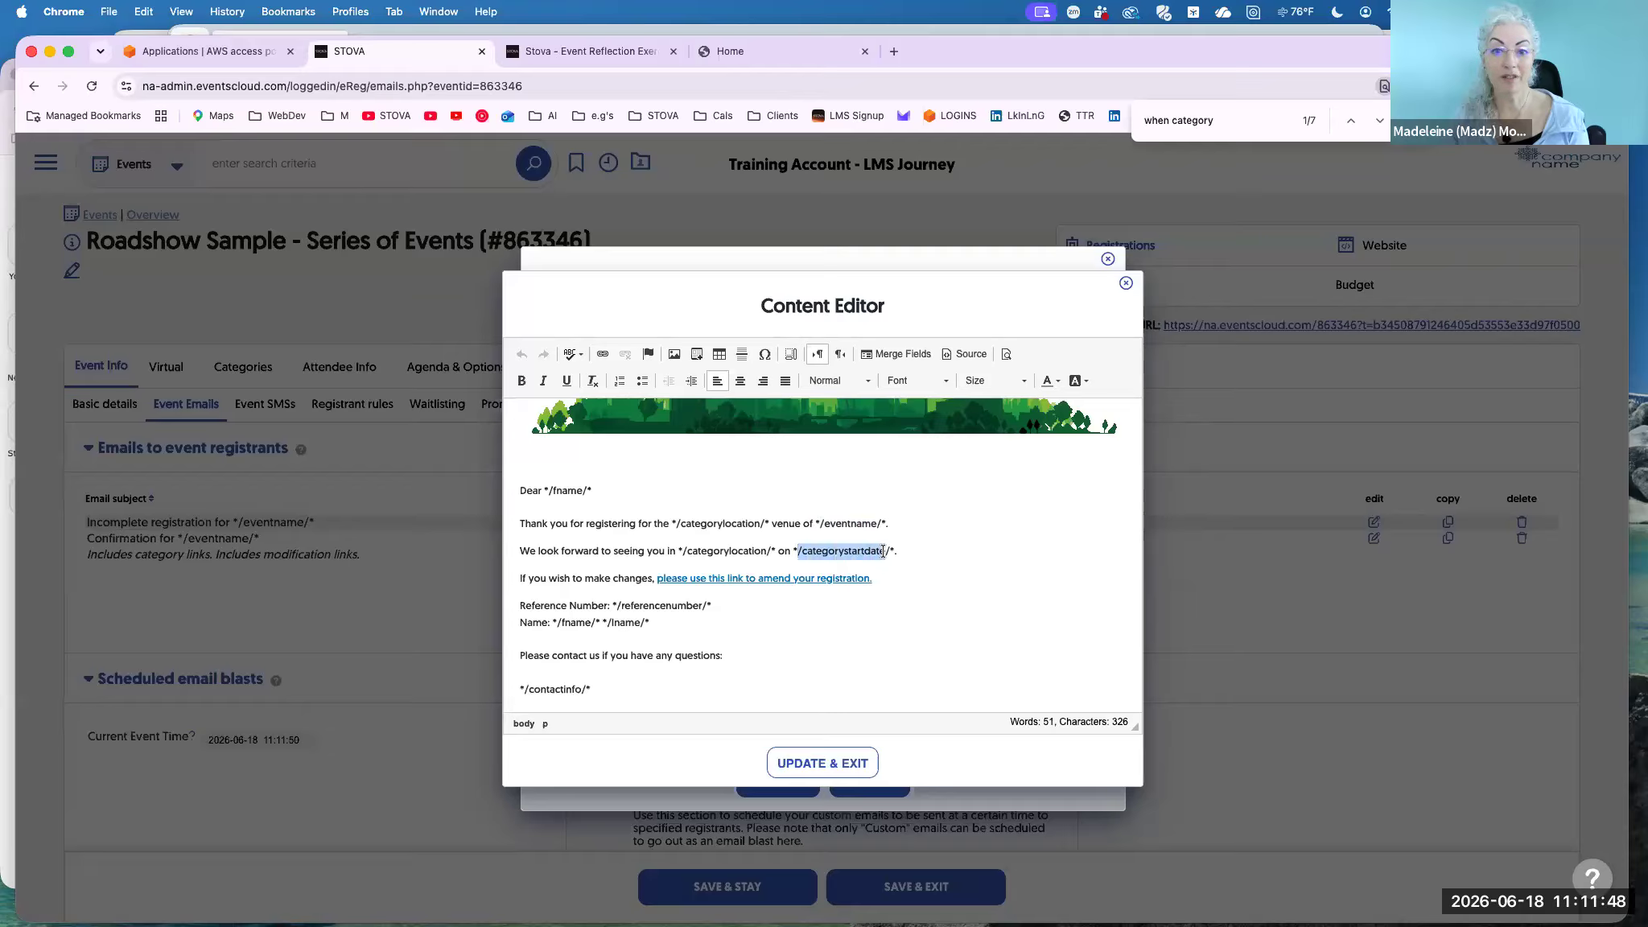
click(854, 621)
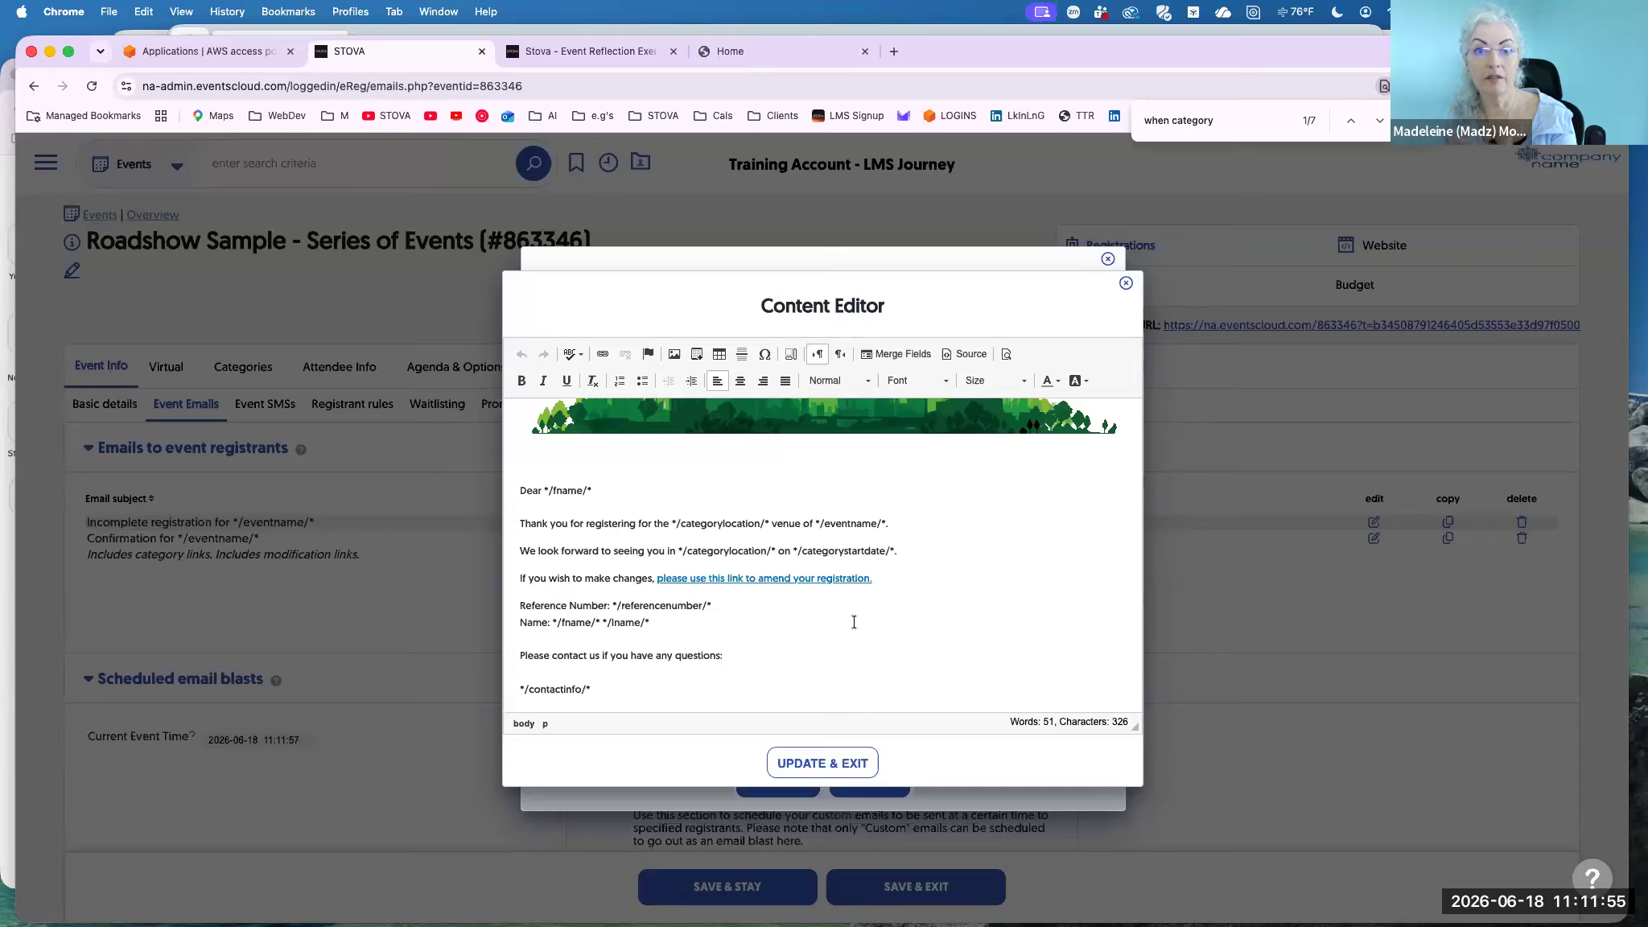
click(853, 758)
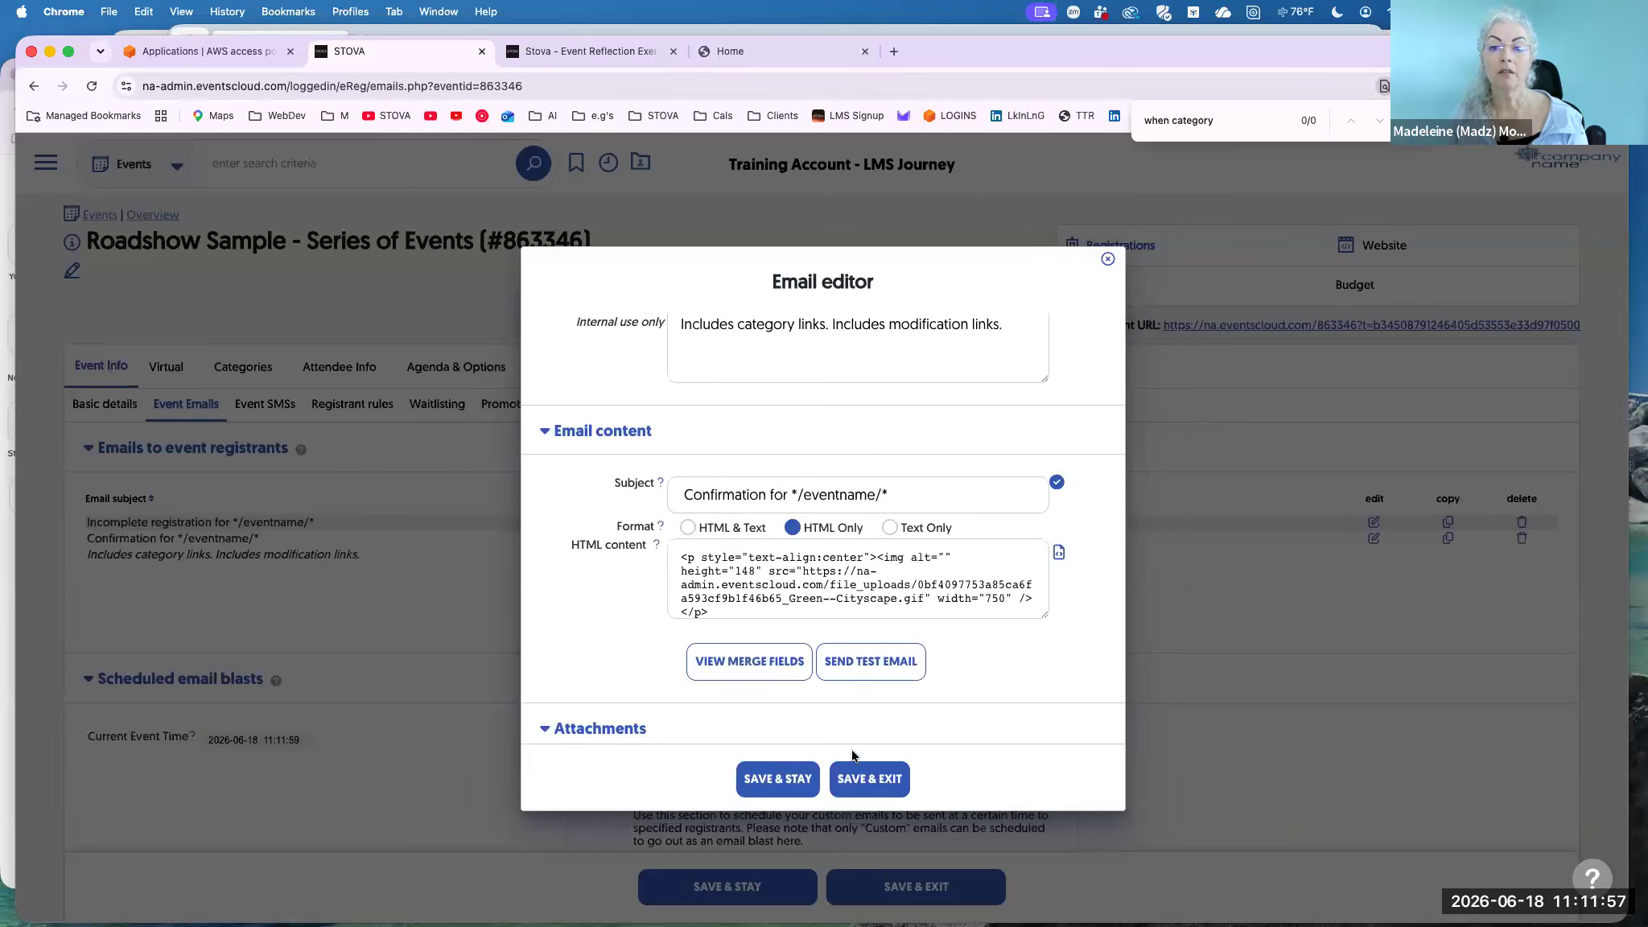
Clear All attendee categories in the recipient settings to examine the individual category options, reselect it, and save and exit the email.
scroll(974, 706, down, 3)
scroll(973, 706, down, 3)
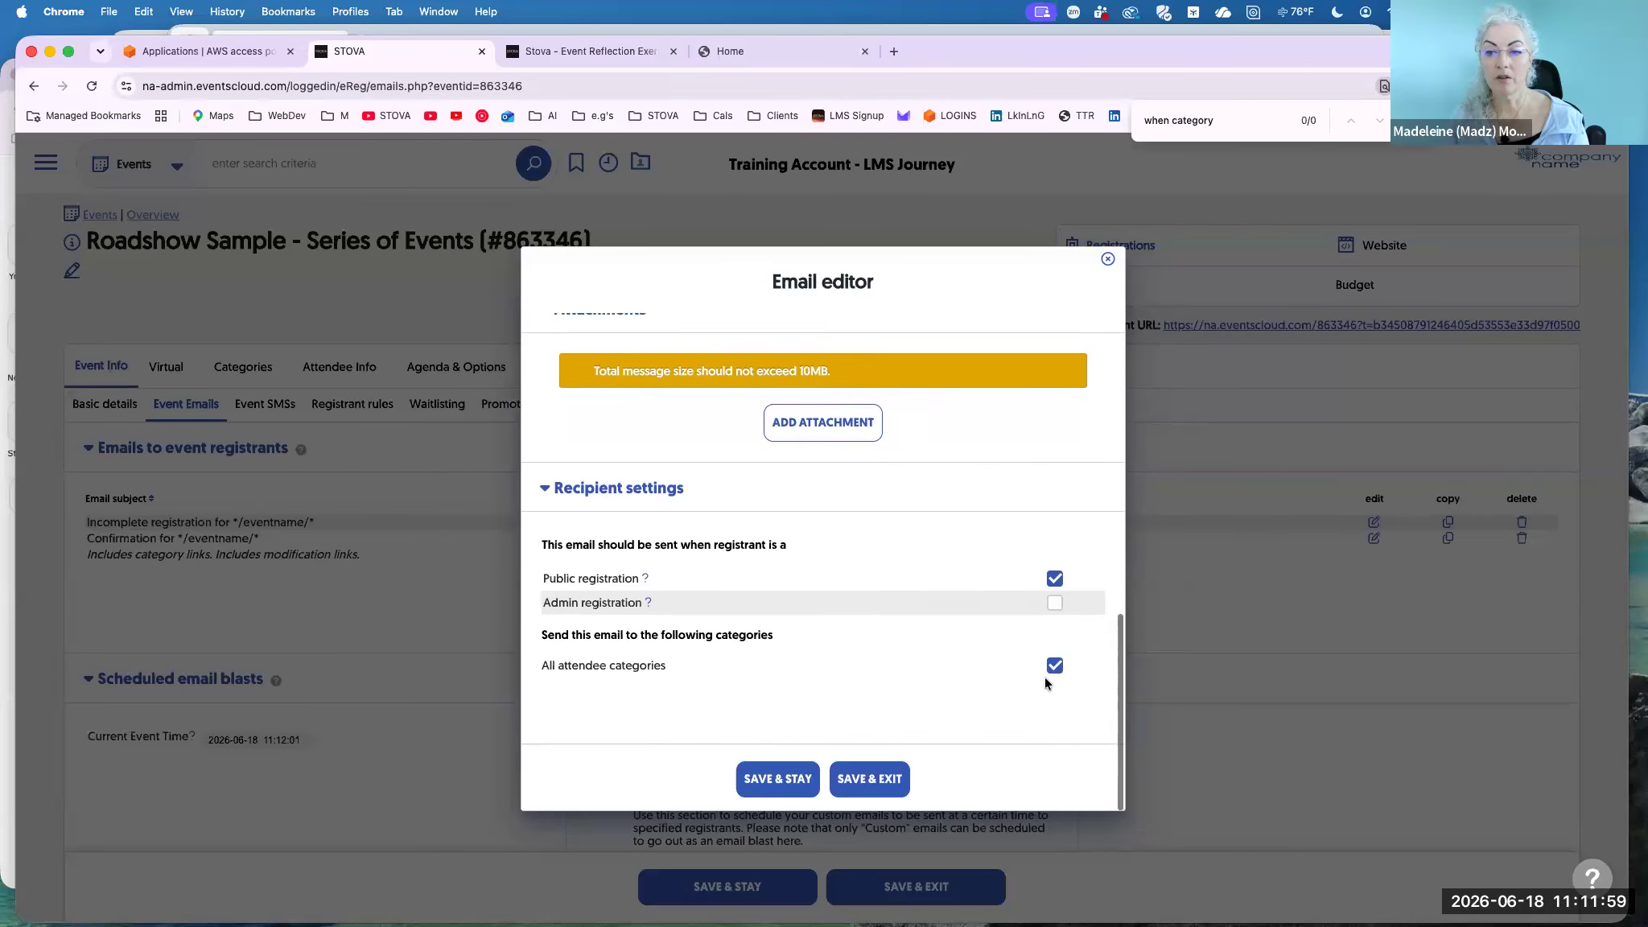
click(1054, 669)
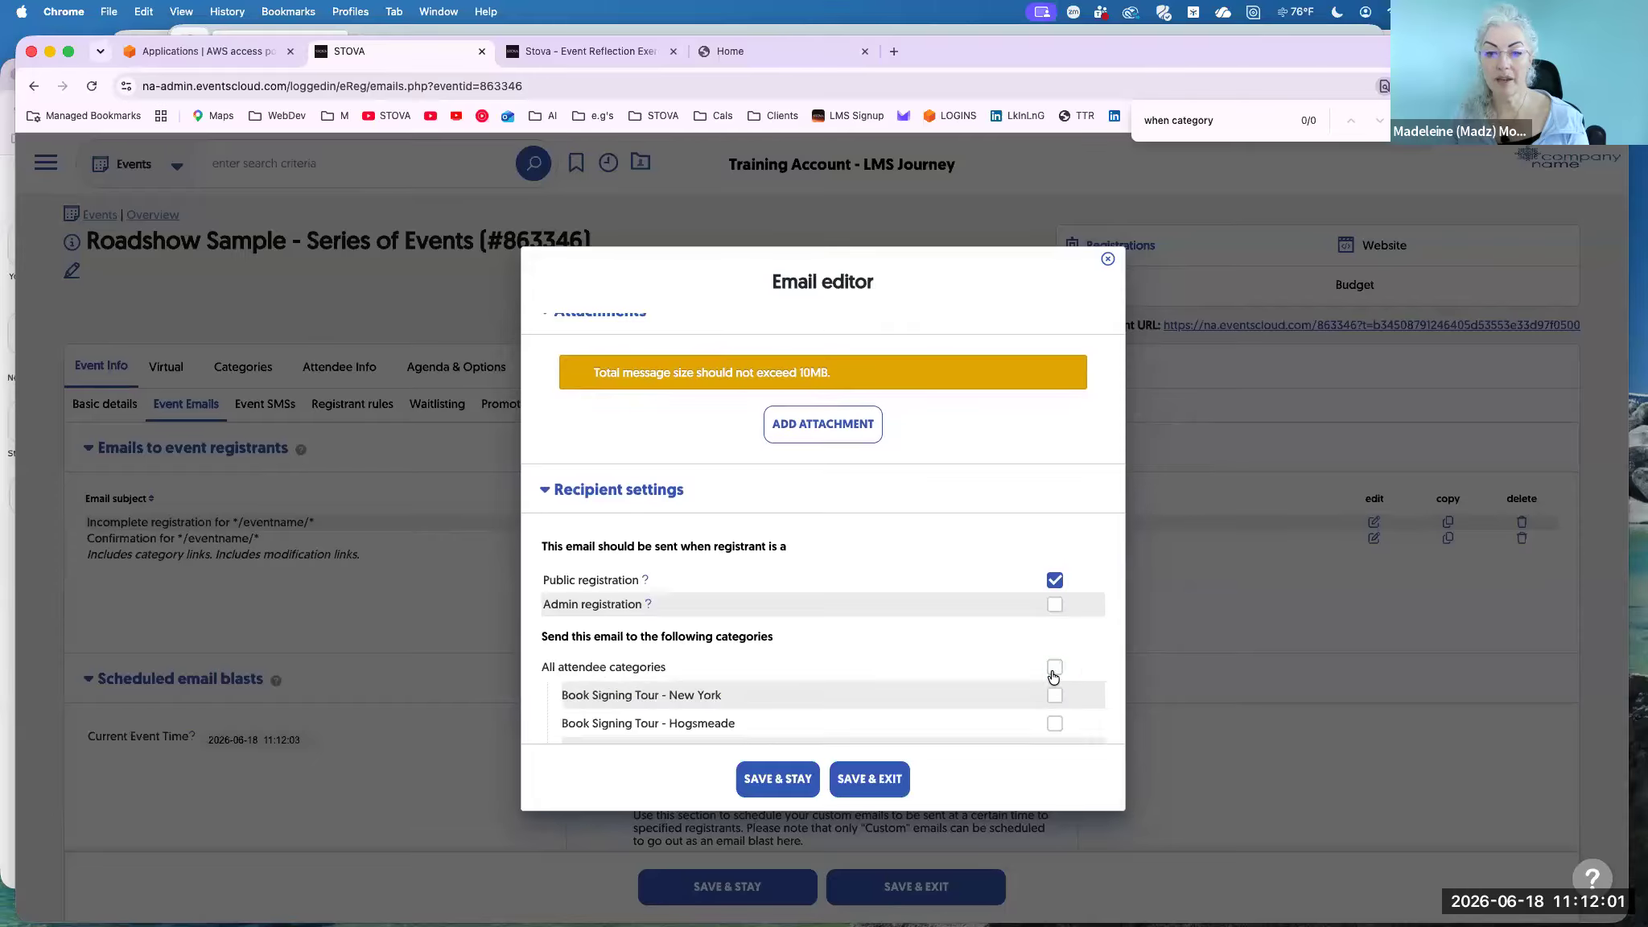
scroll(1051, 673, down, 2)
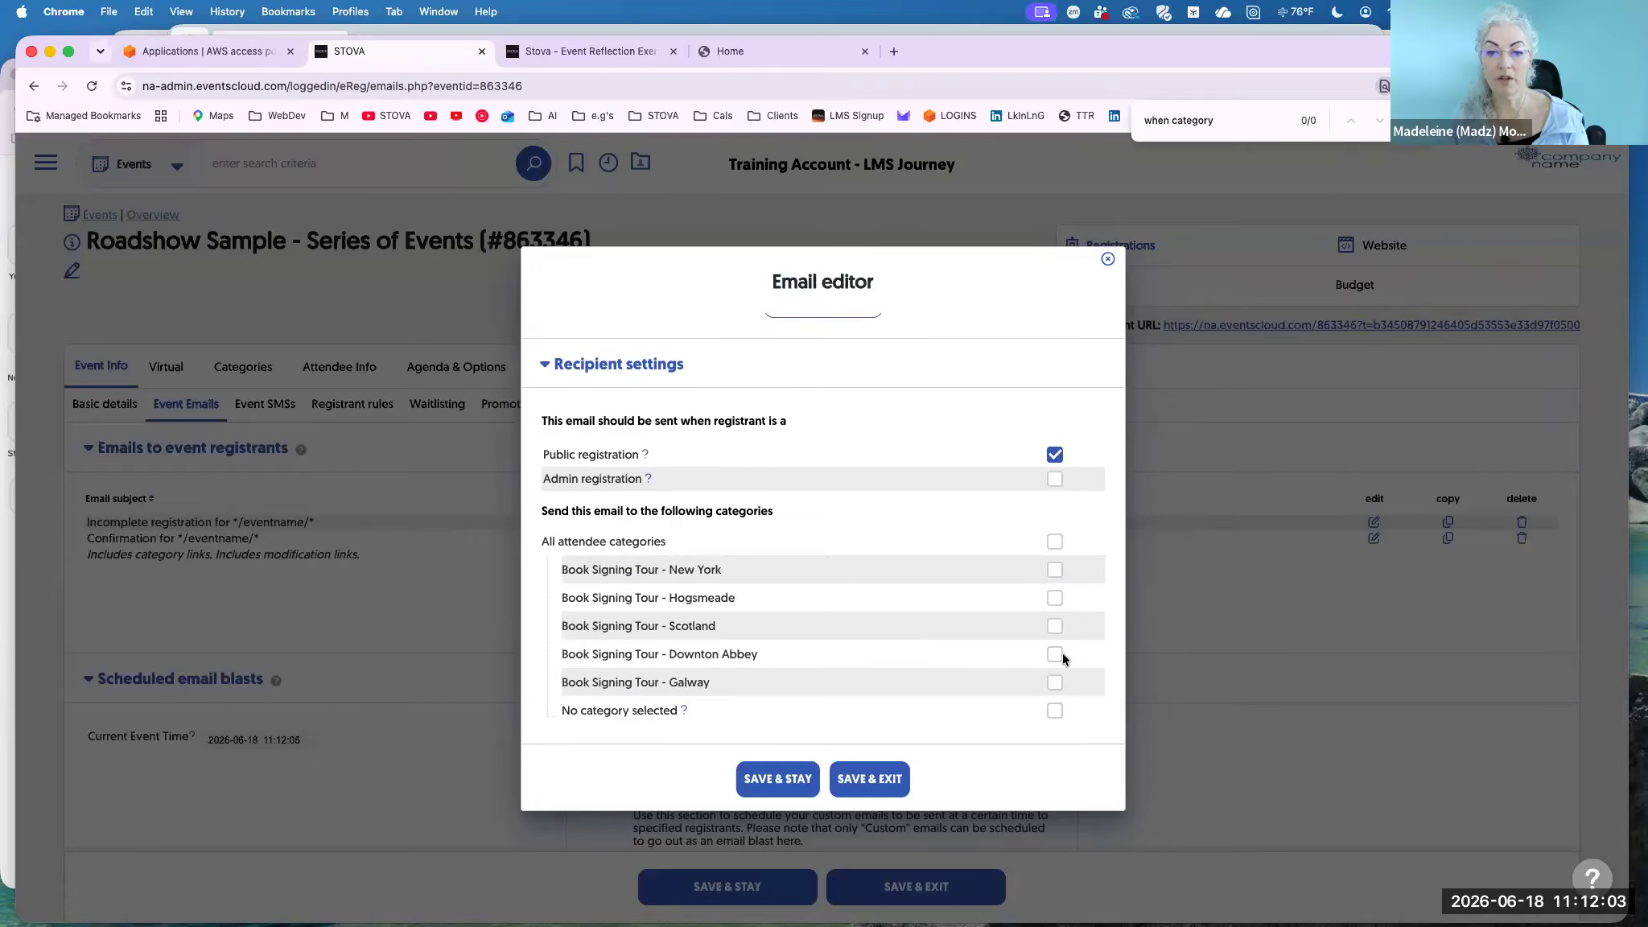
click(1054, 541)
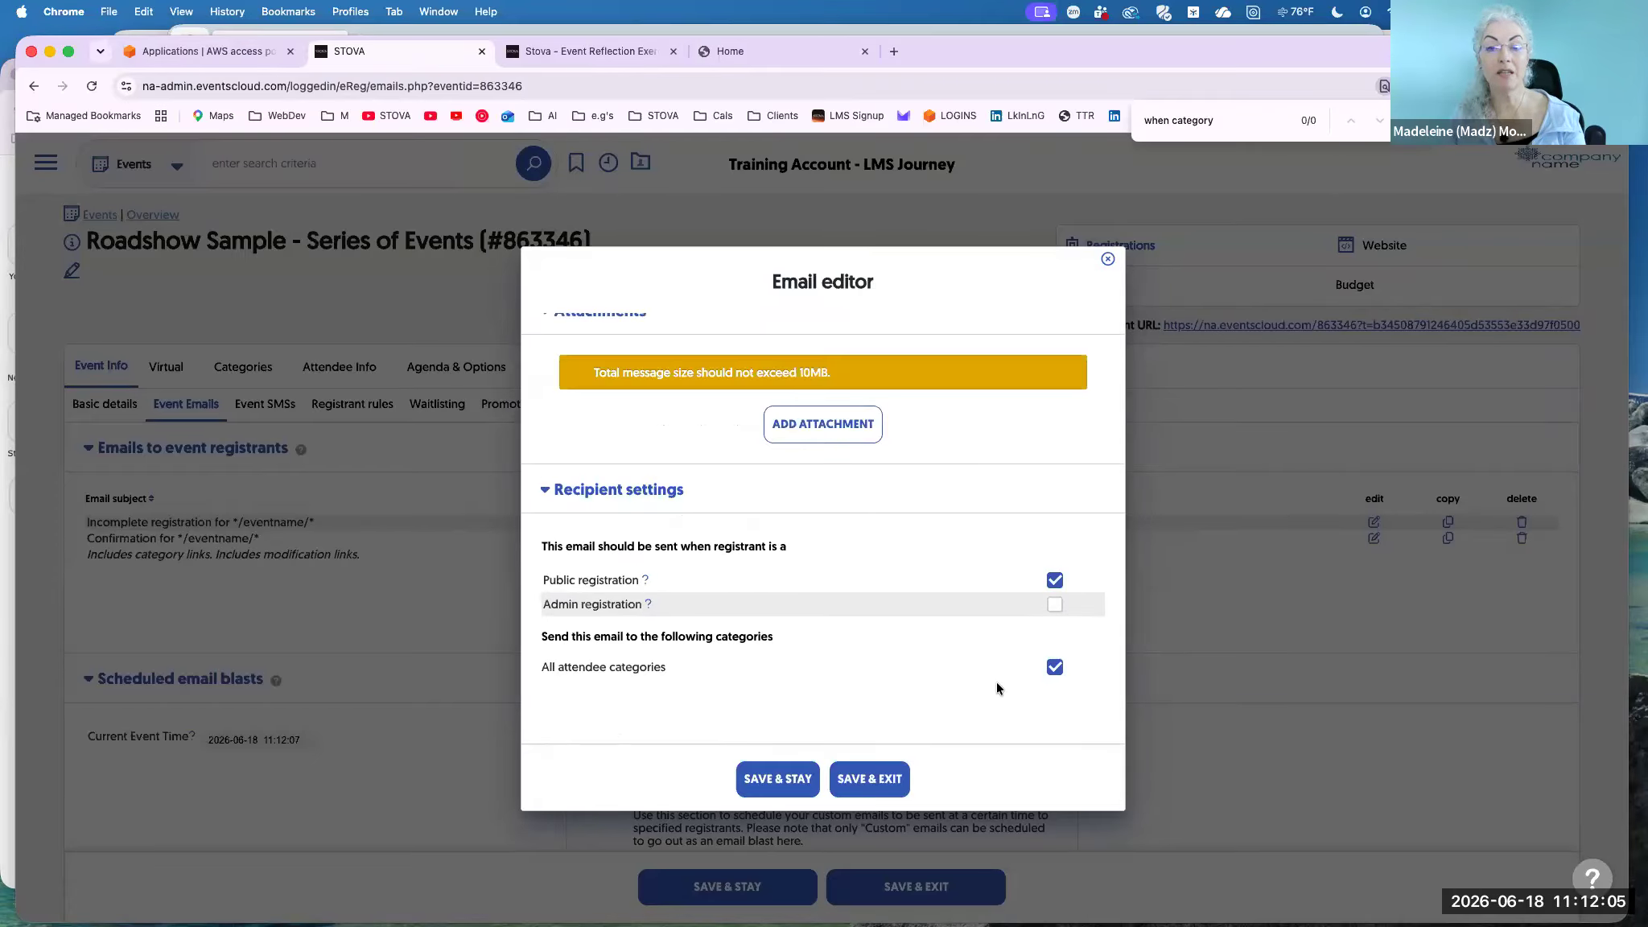
click(887, 774)
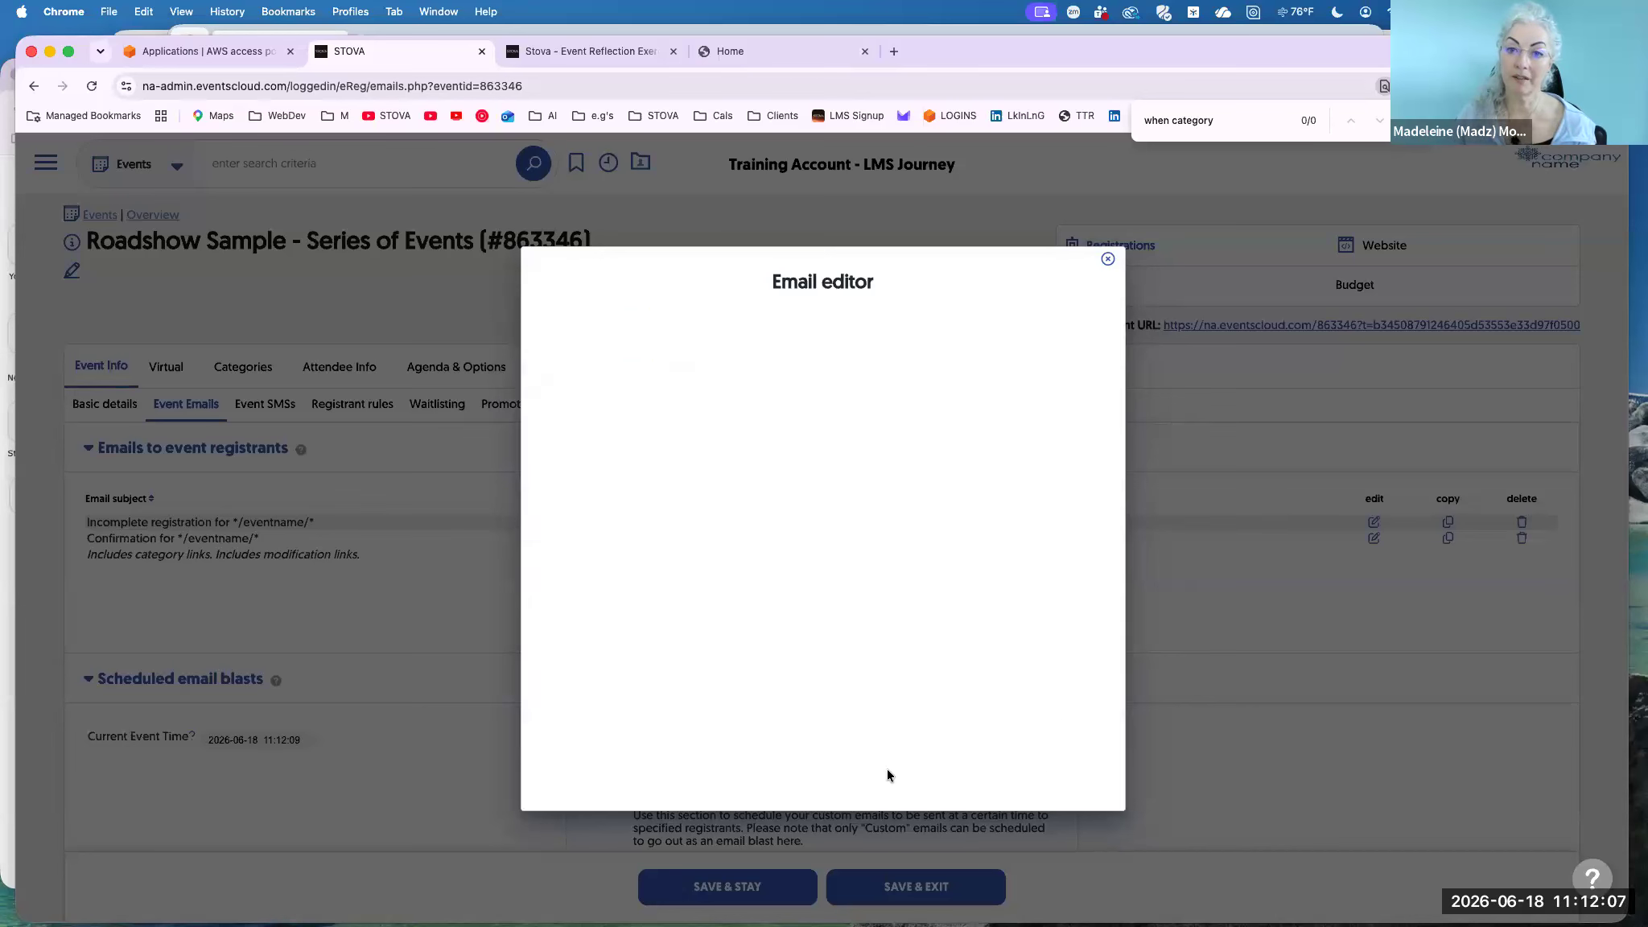
Save the event emails page, go to the event's registered attendee list, and widen the Attendee Category column.
click(682, 894)
mouse_move(1097, 243)
click(1112, 442)
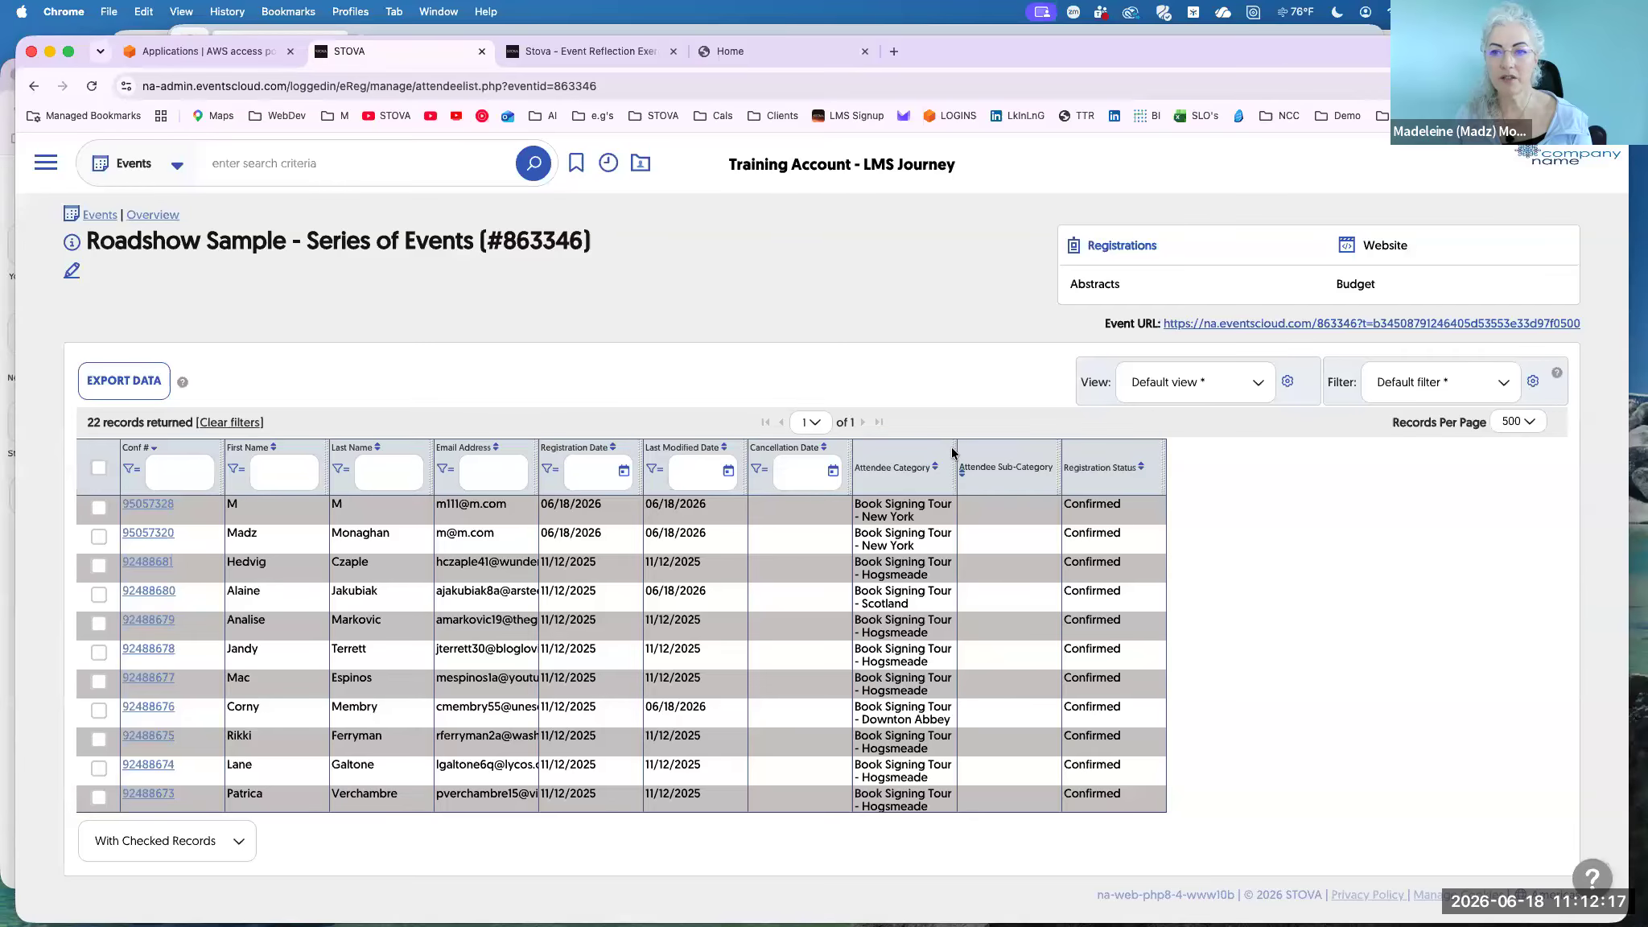
drag(956, 463, 1149, 463)
Preview the Initial confirmation email for the first listed Hogsmeade attendee, check the merged category location and date, and close it without sending.
click(141, 554)
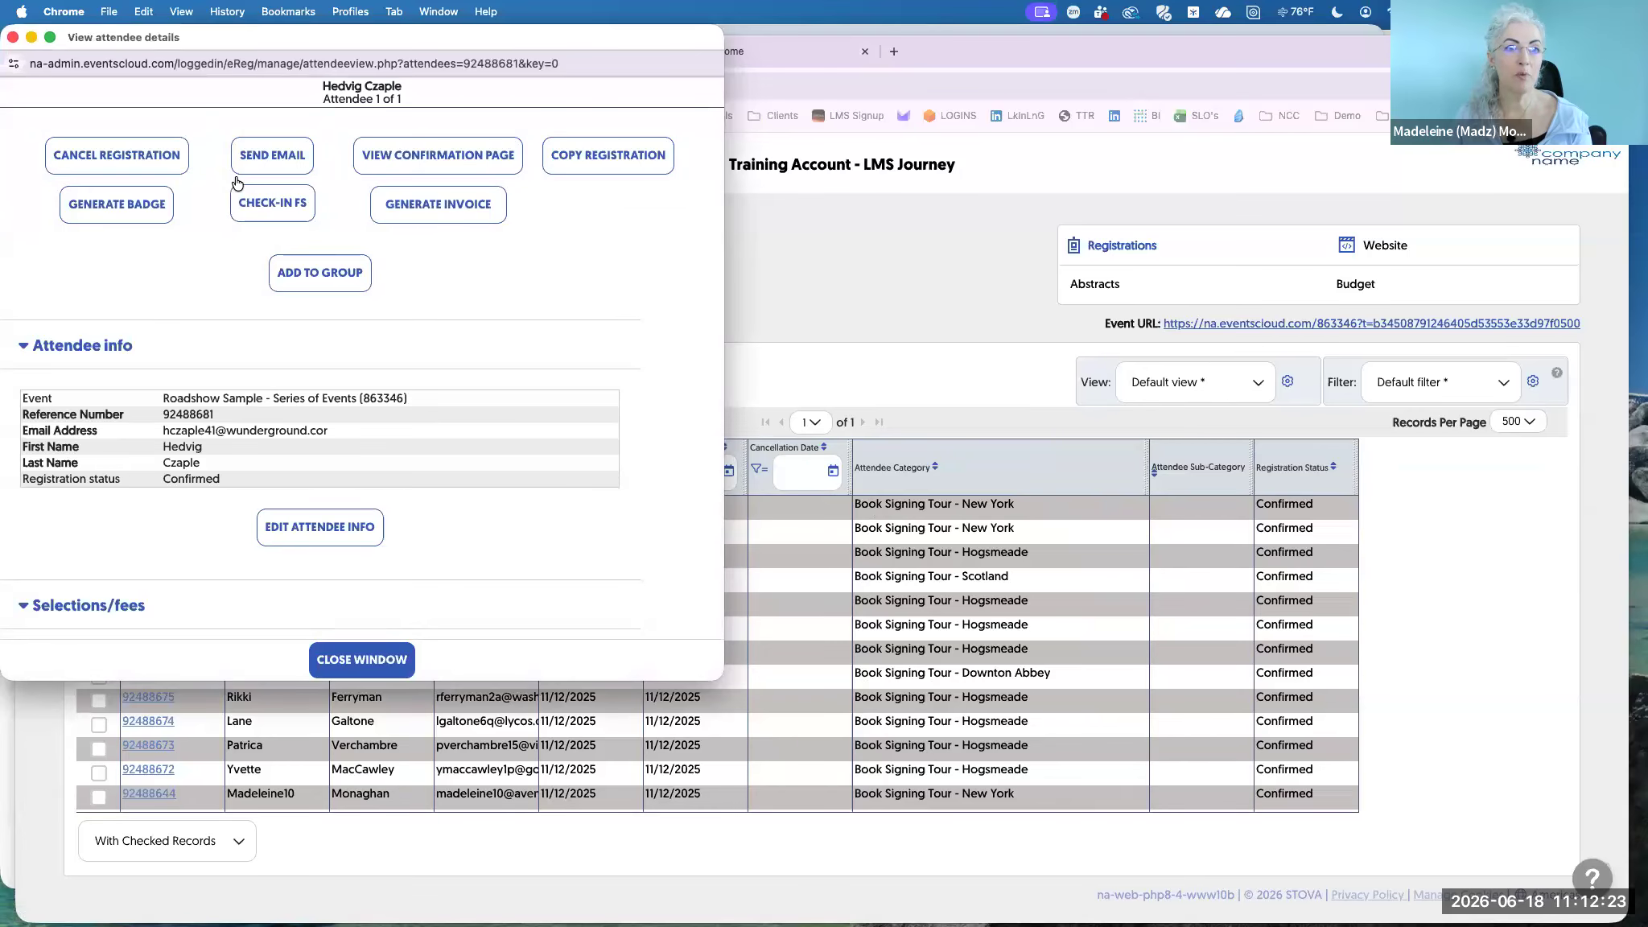
click(257, 156)
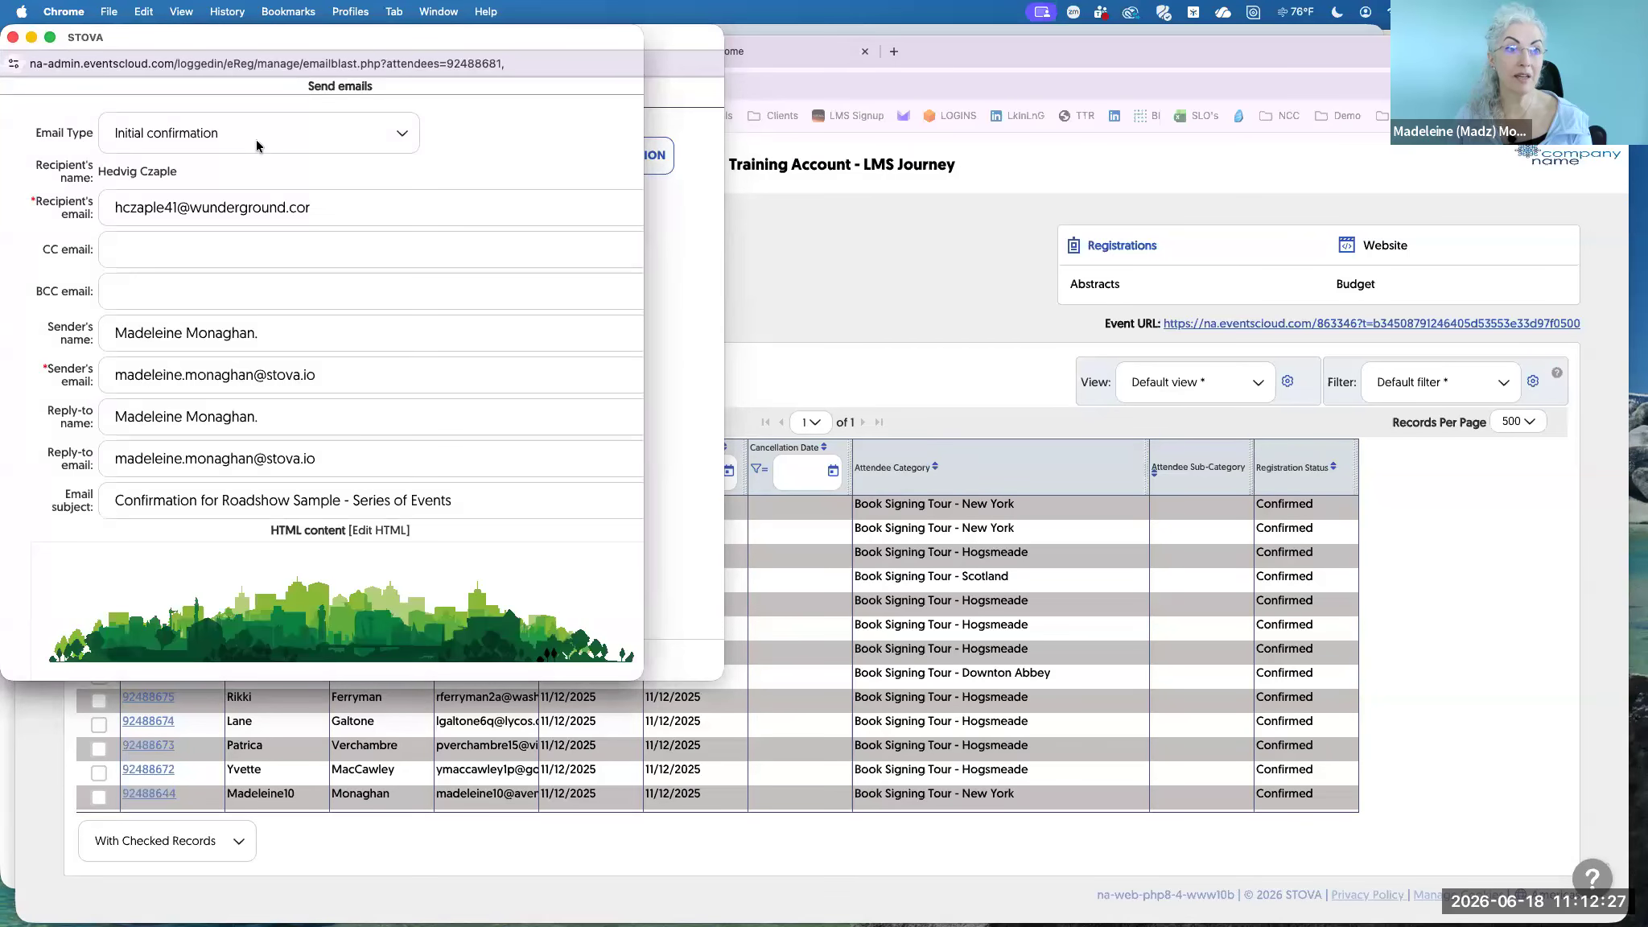
scroll(345, 517, down, 5)
scroll(345, 524, down, 4)
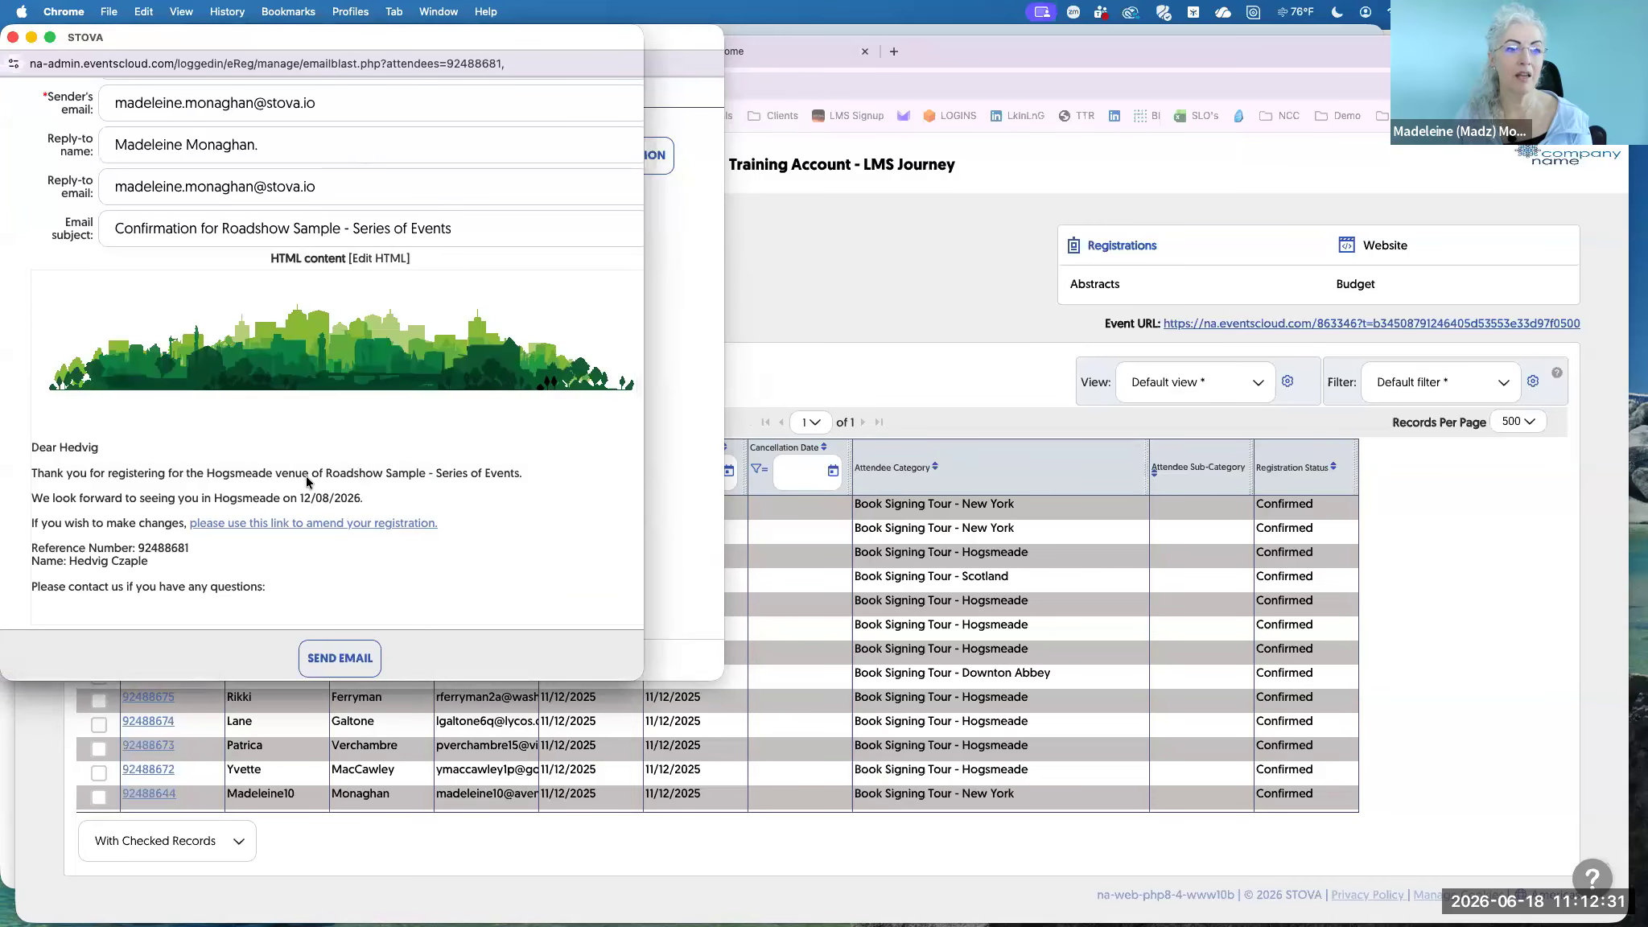
drag(315, 472, 228, 500)
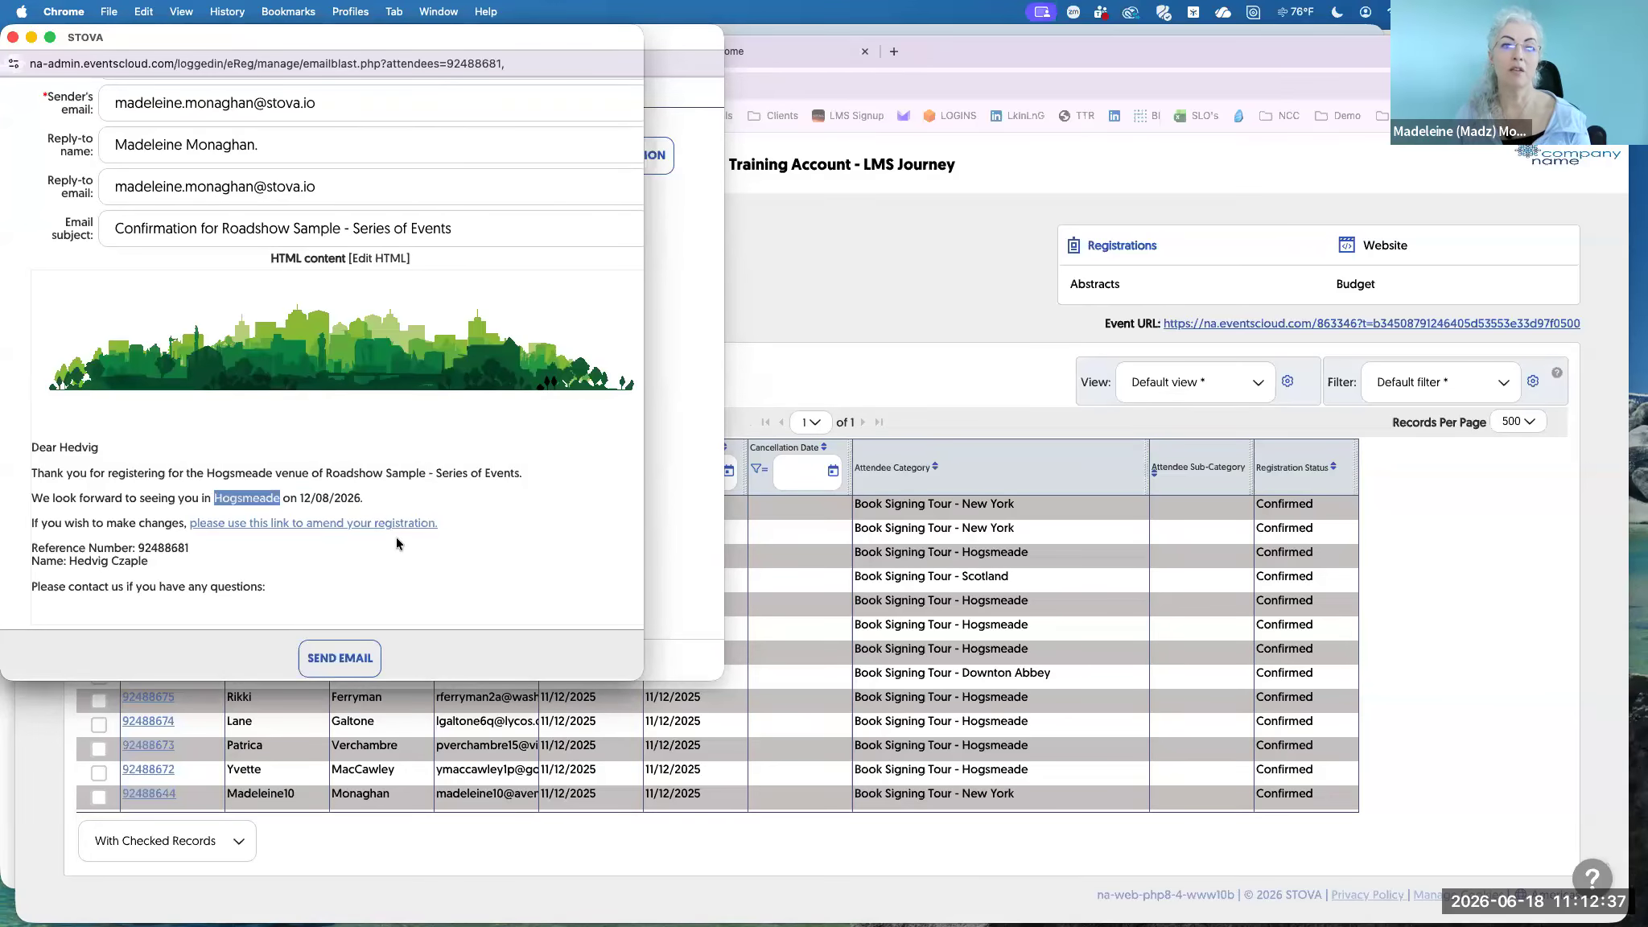
click(13, 38)
click(358, 656)
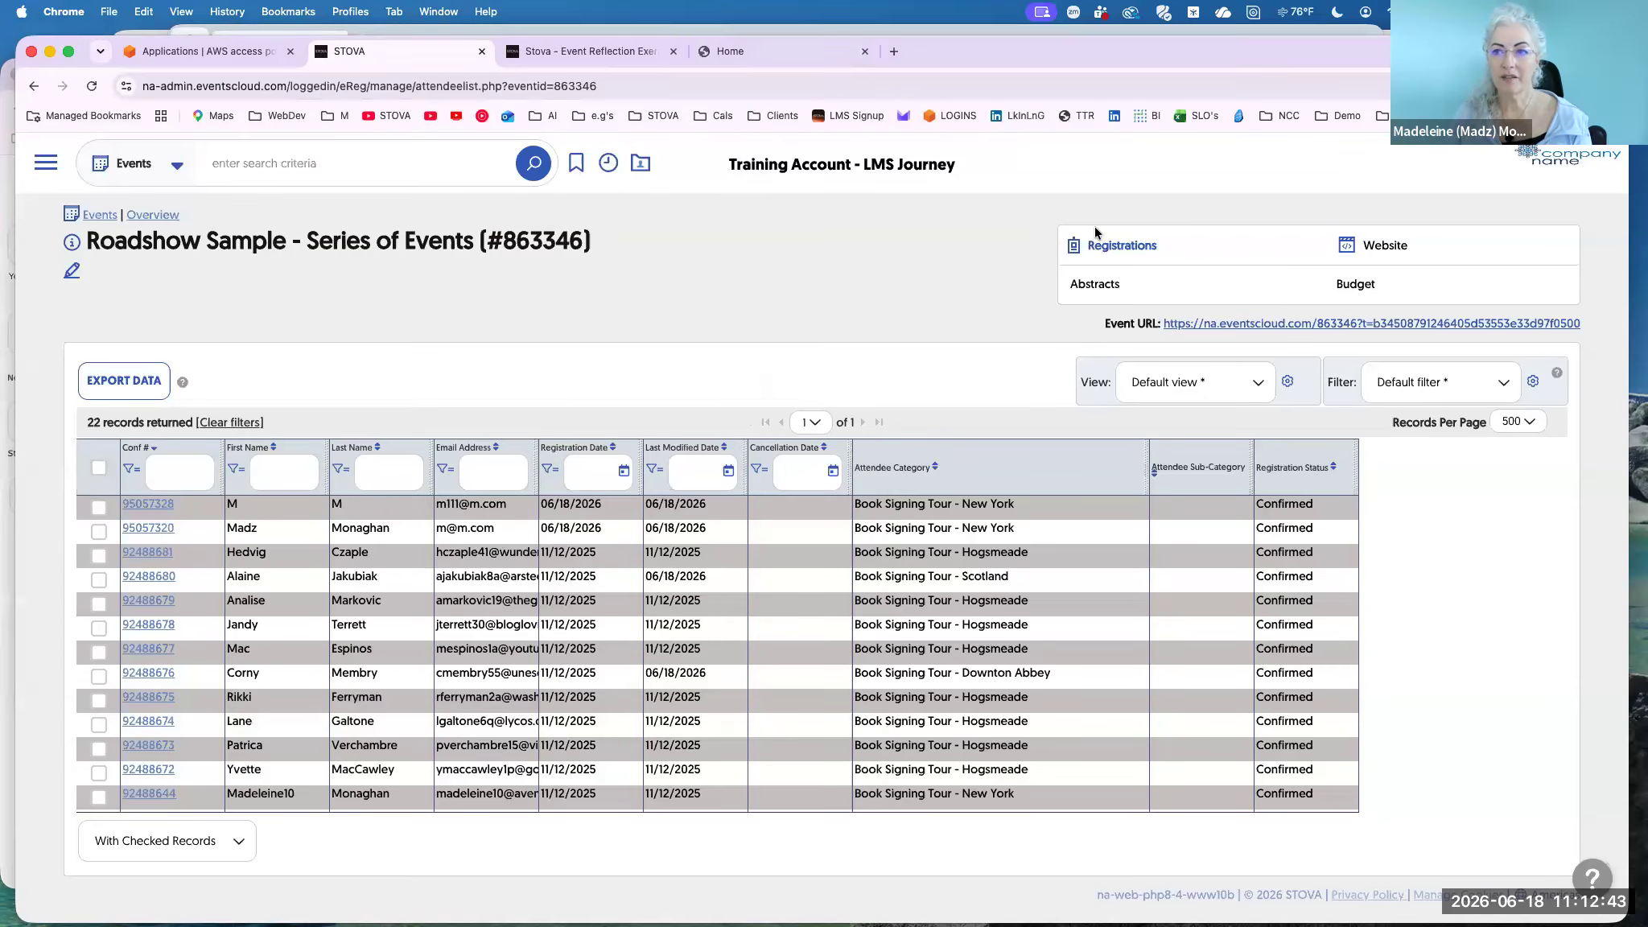
Leave the attendee list for the event's settings and go to the event's overview page.
mouse_move(1096, 236)
click(1101, 283)
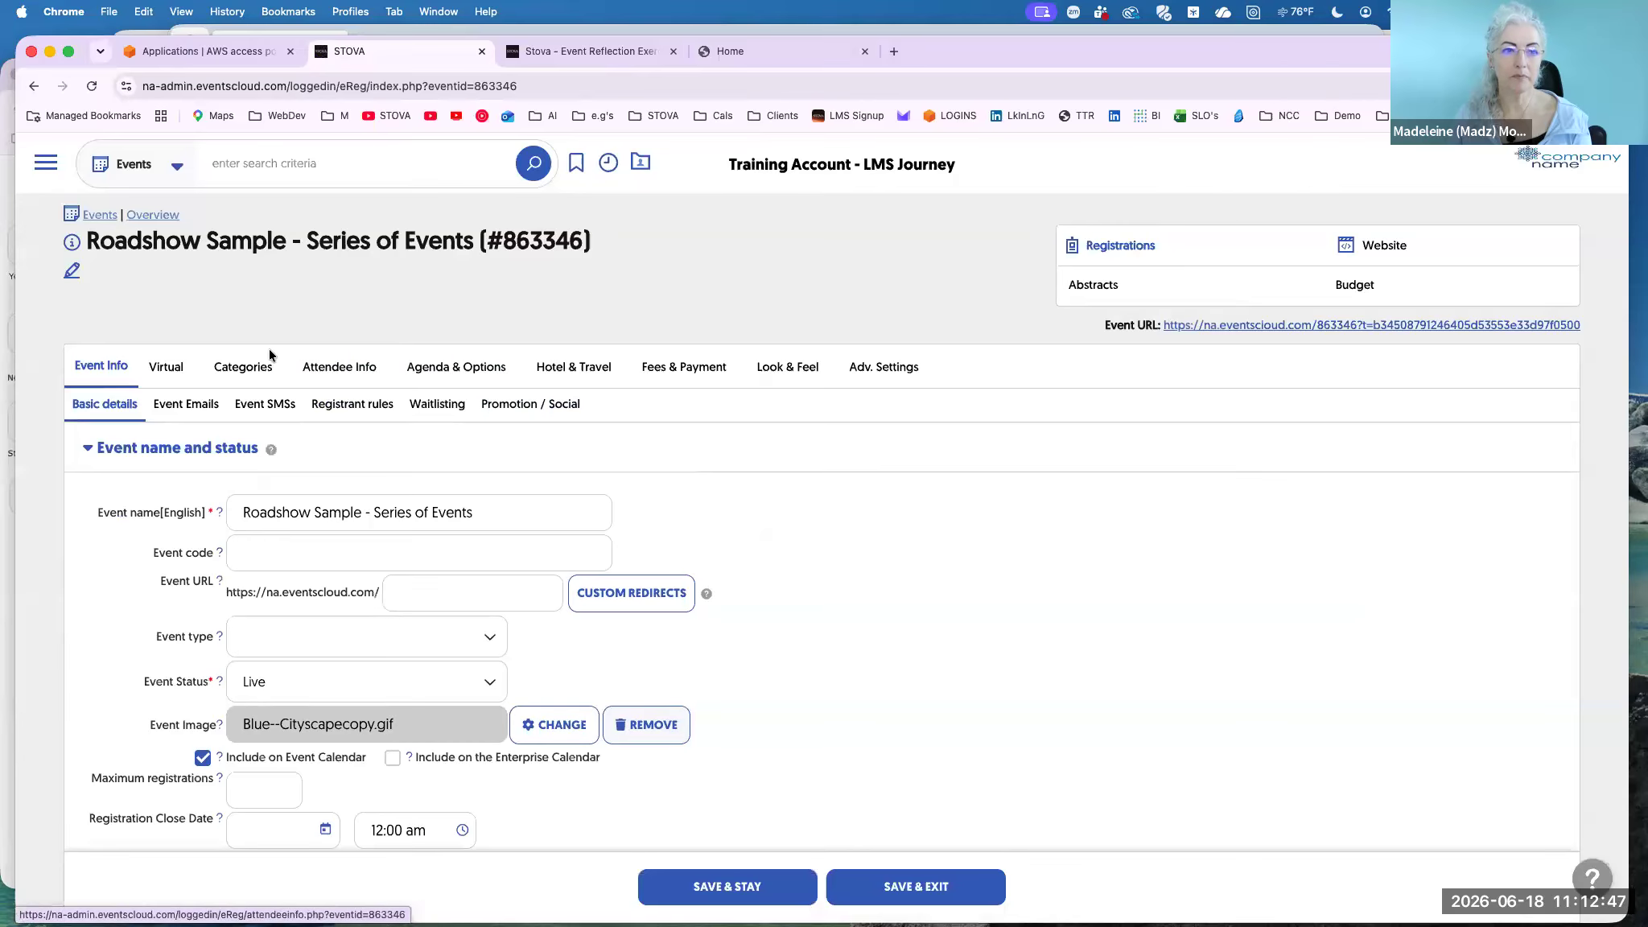
click(156, 217)
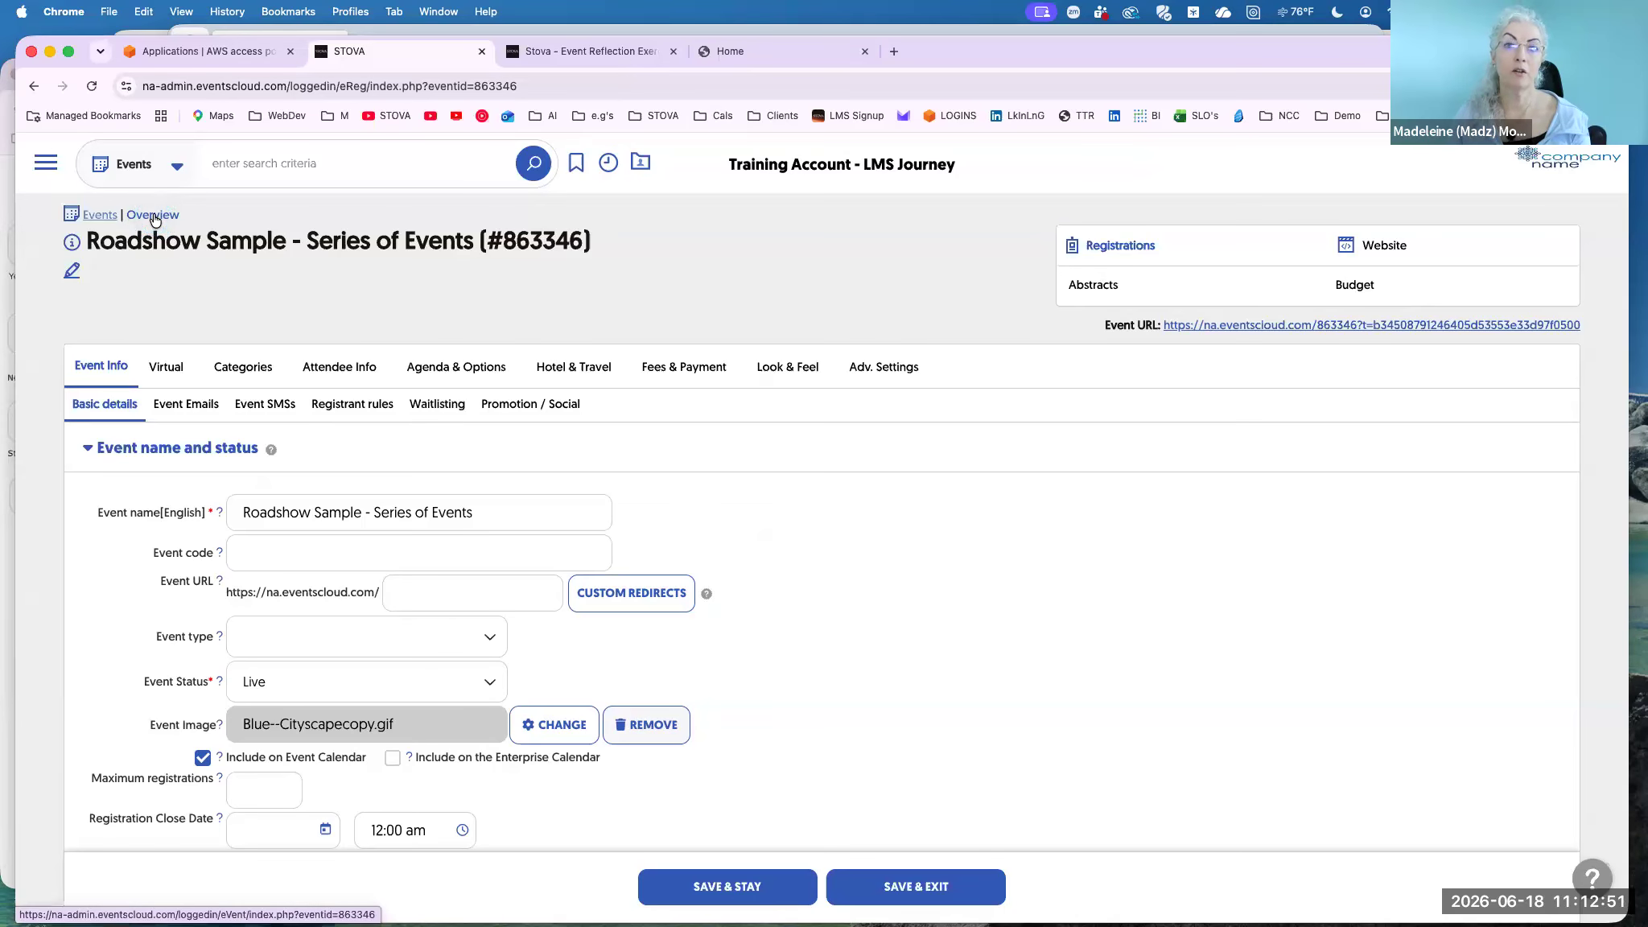
click(155, 216)
click(154, 216)
click(154, 218)
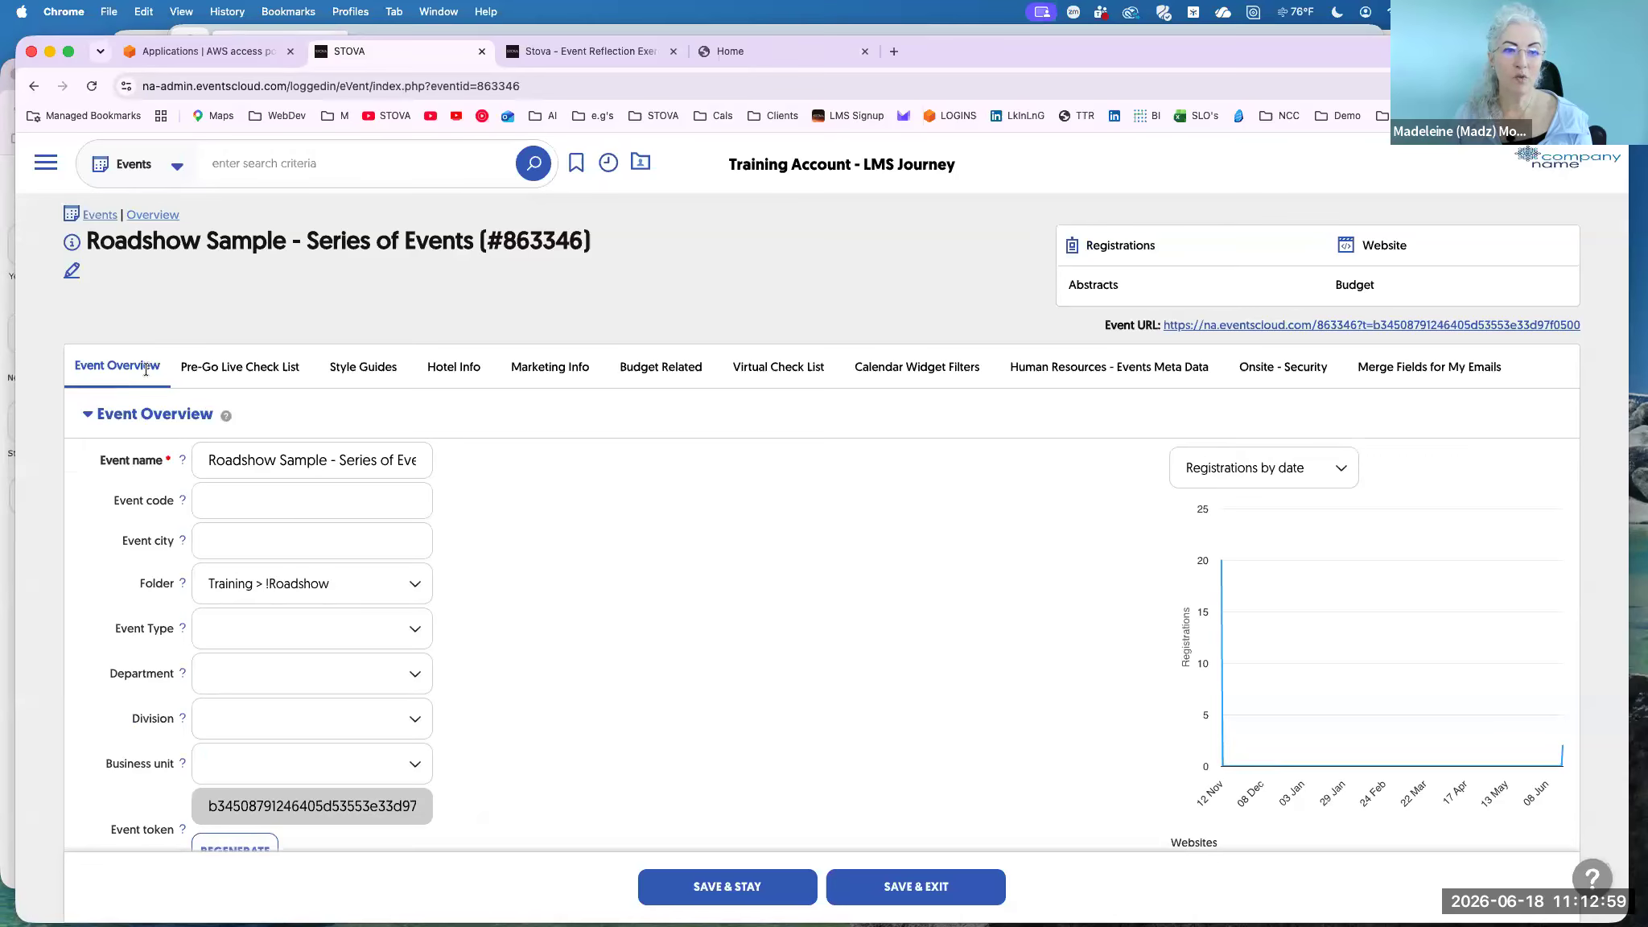
Examine the custom event questions under Other details in the Event Overview, including Registration Deadline and Weather Related Information.
scroll(302, 523, down, 5)
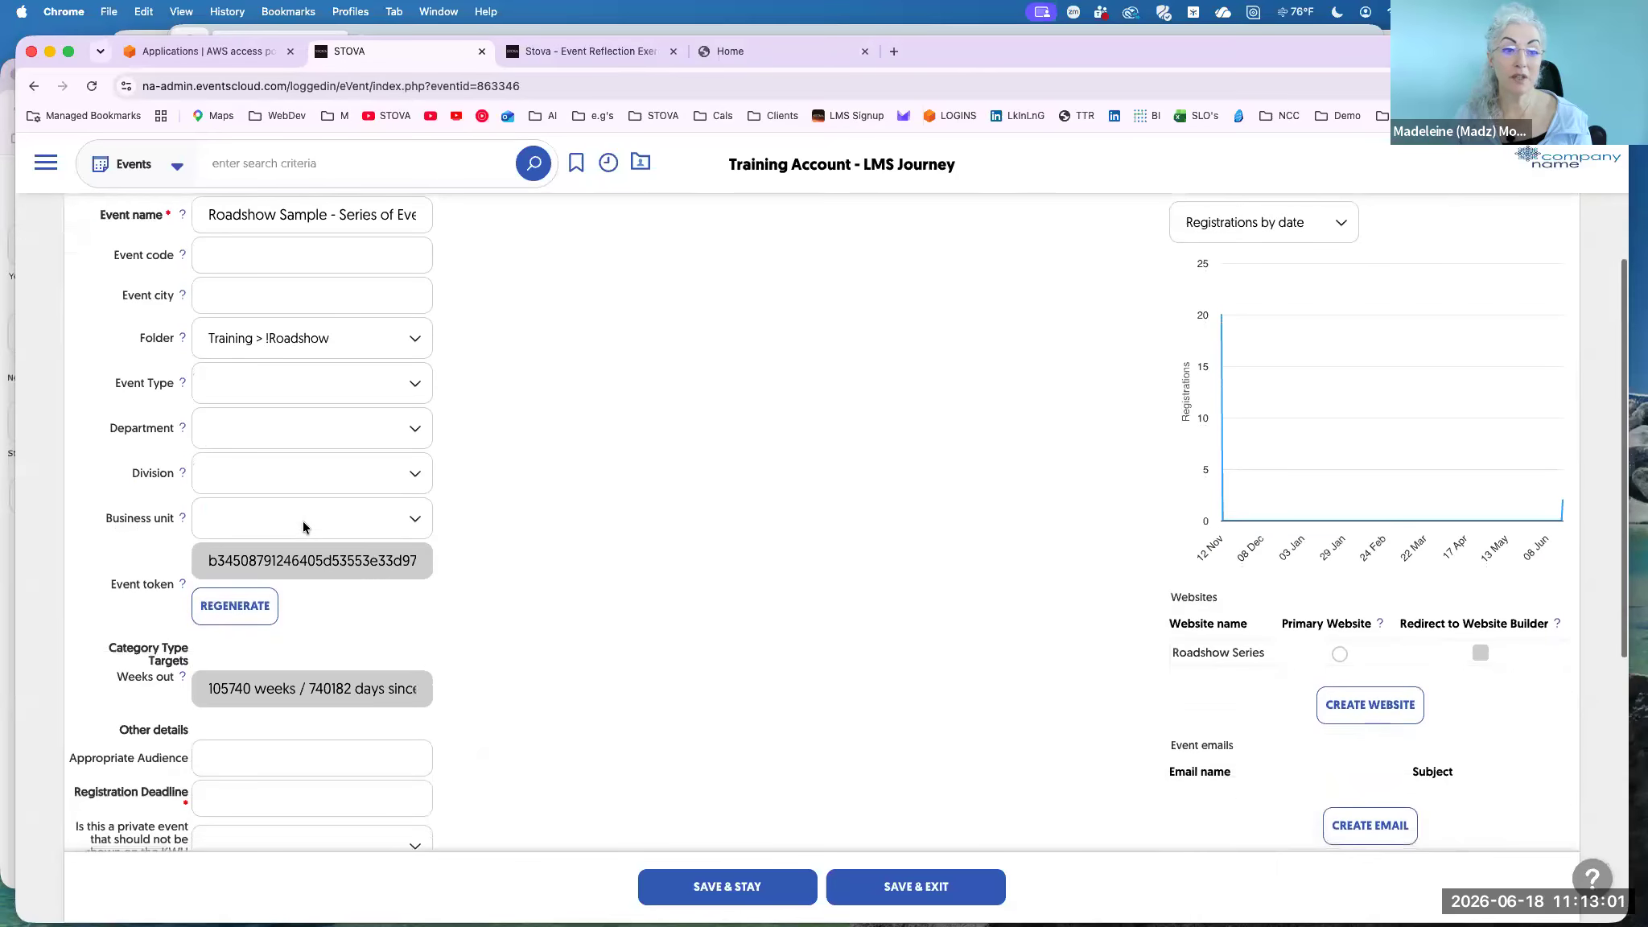
scroll(362, 619, down, 4)
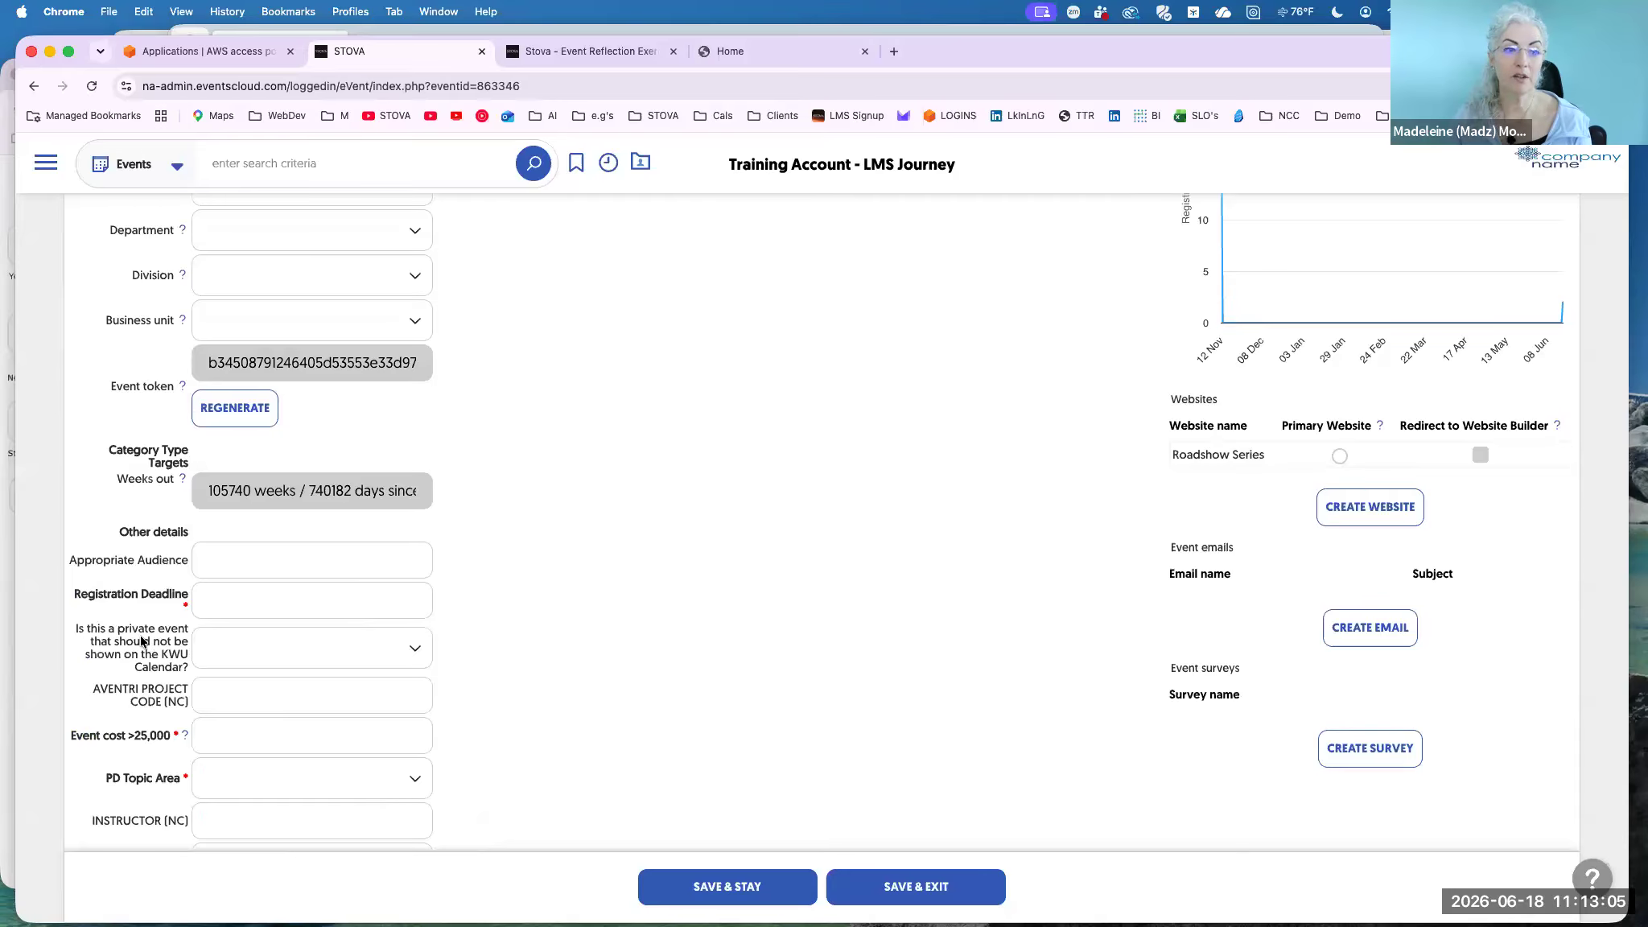
drag(75, 593, 173, 597)
scroll(219, 648, down, 5)
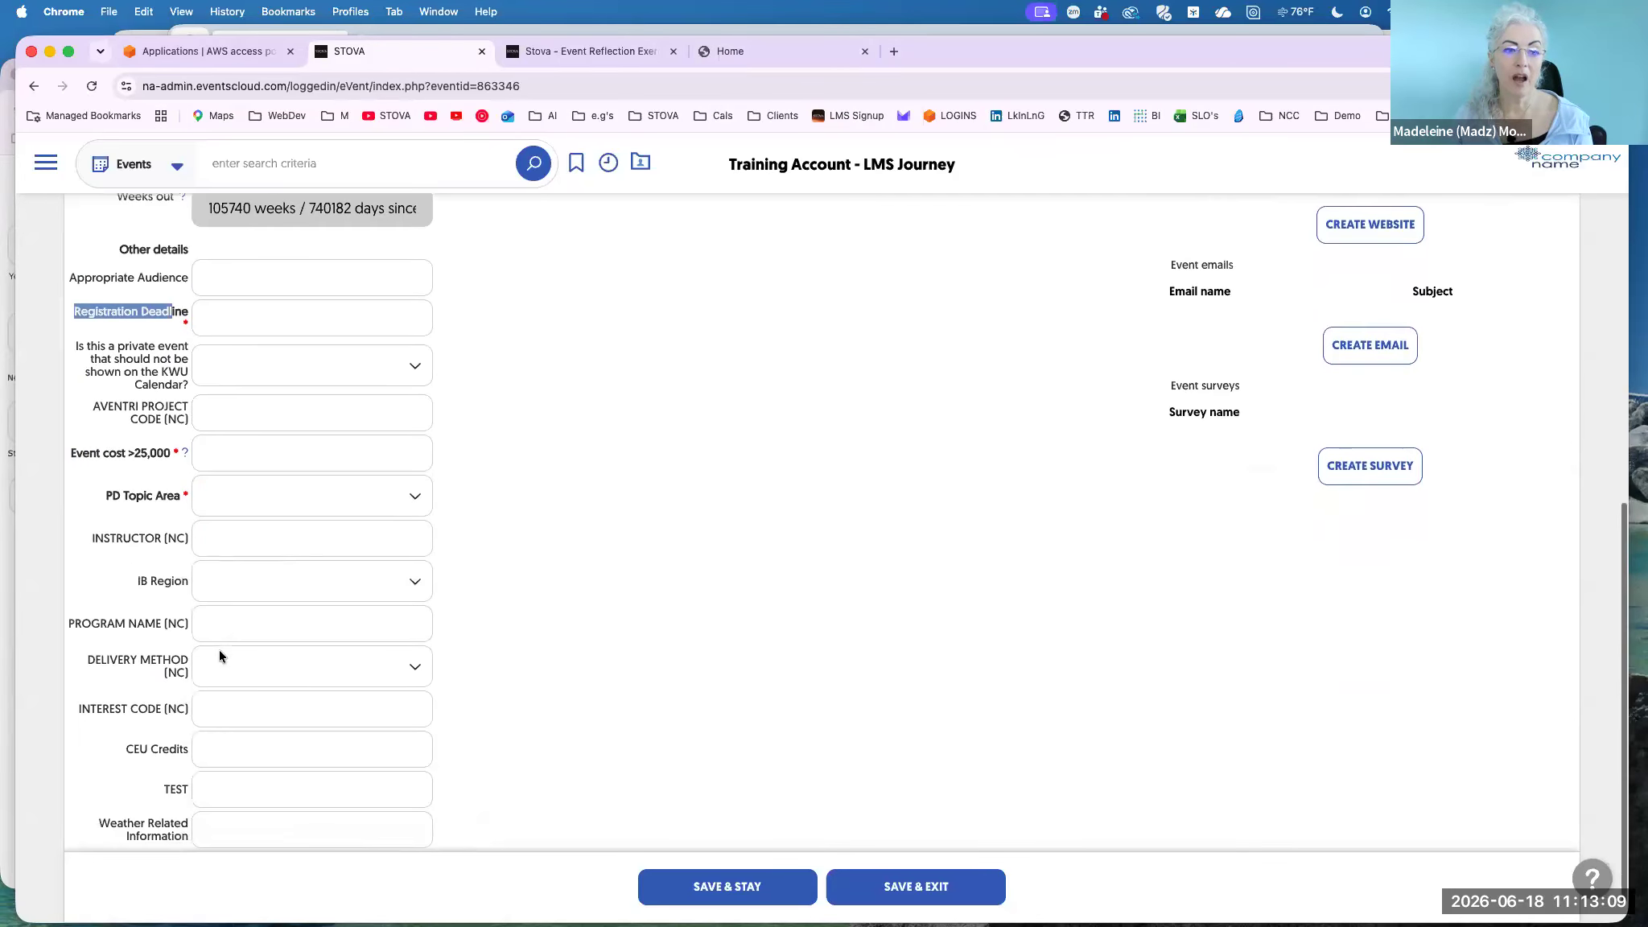
scroll(219, 649, up, 2)
scroll(161, 724, down, 2)
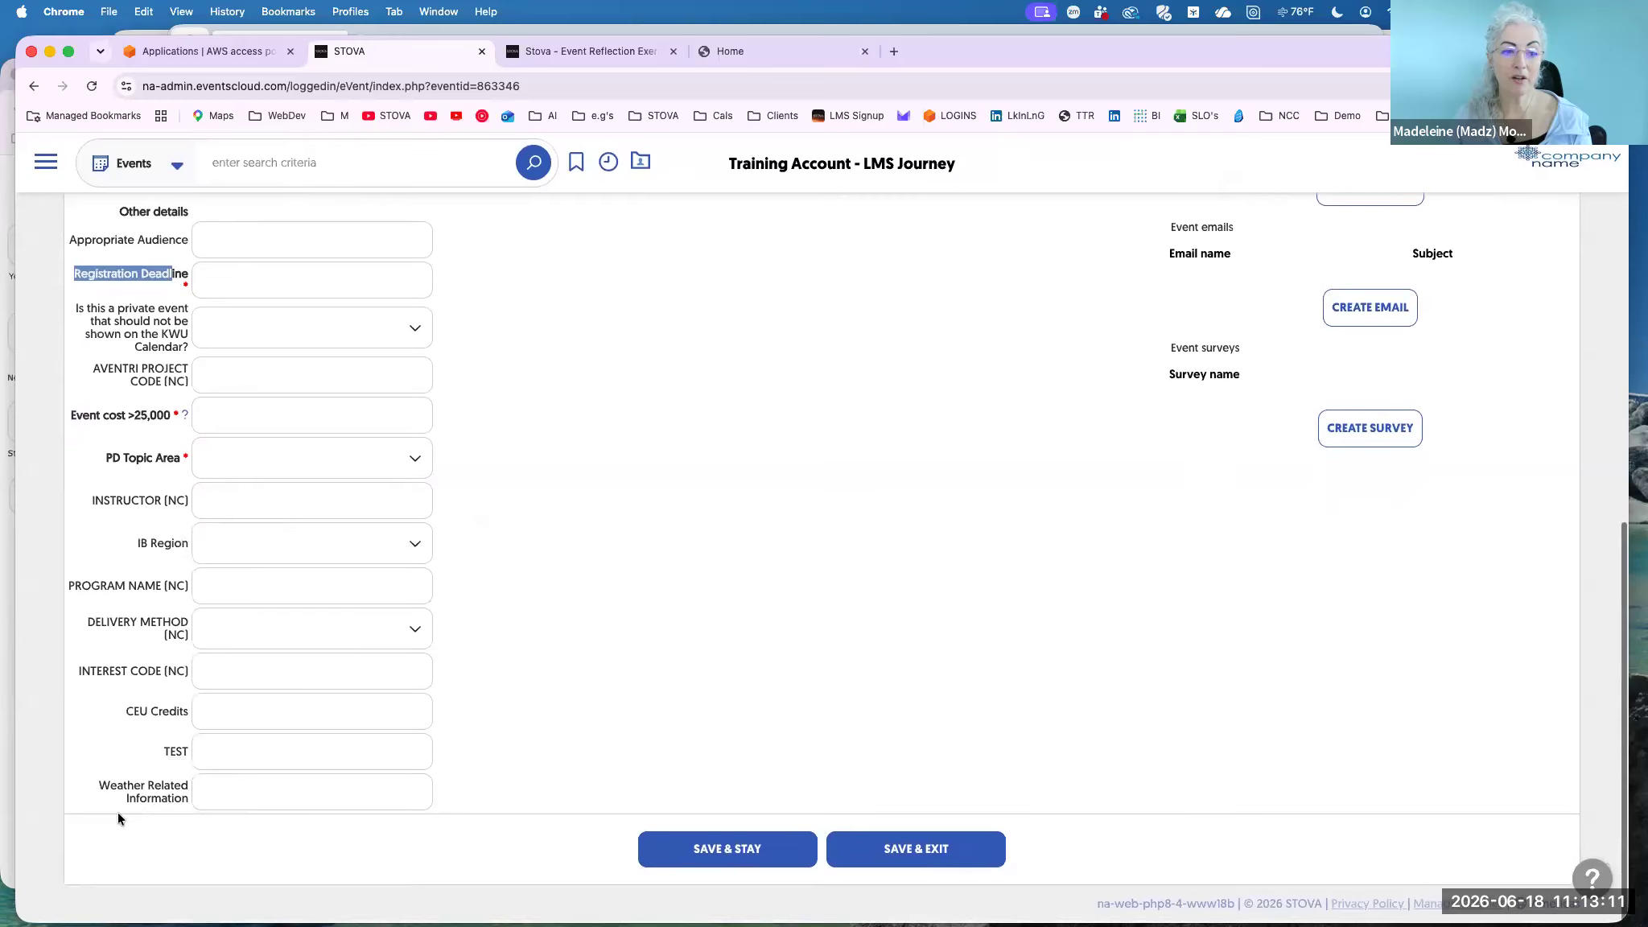
drag(98, 786, 186, 797)
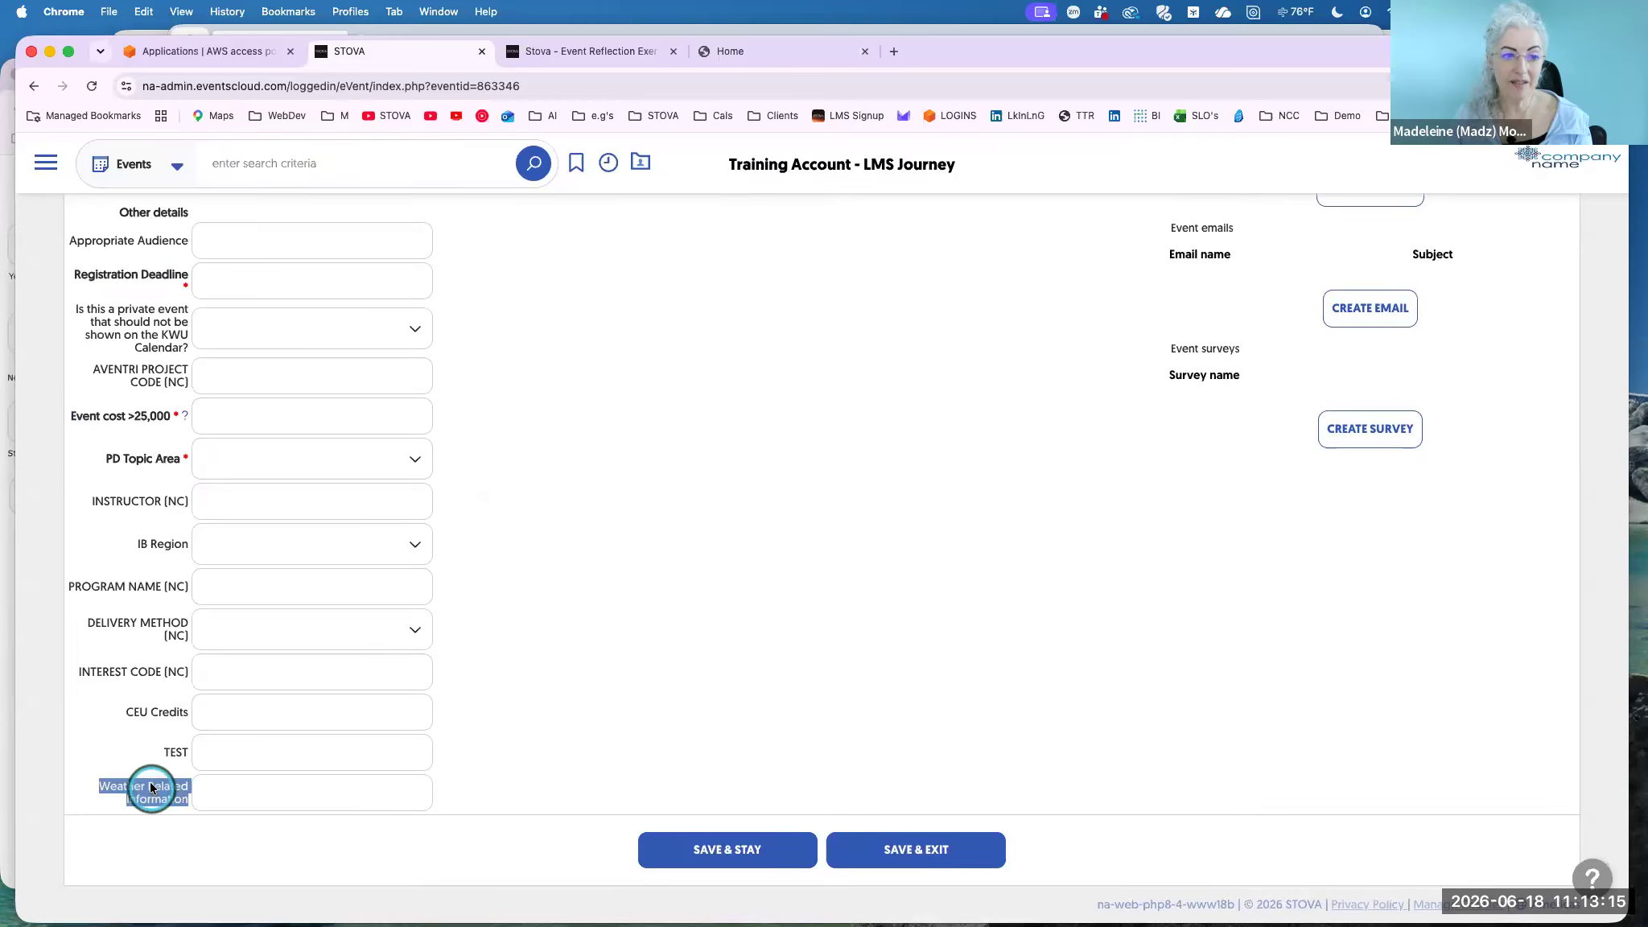
click(152, 278)
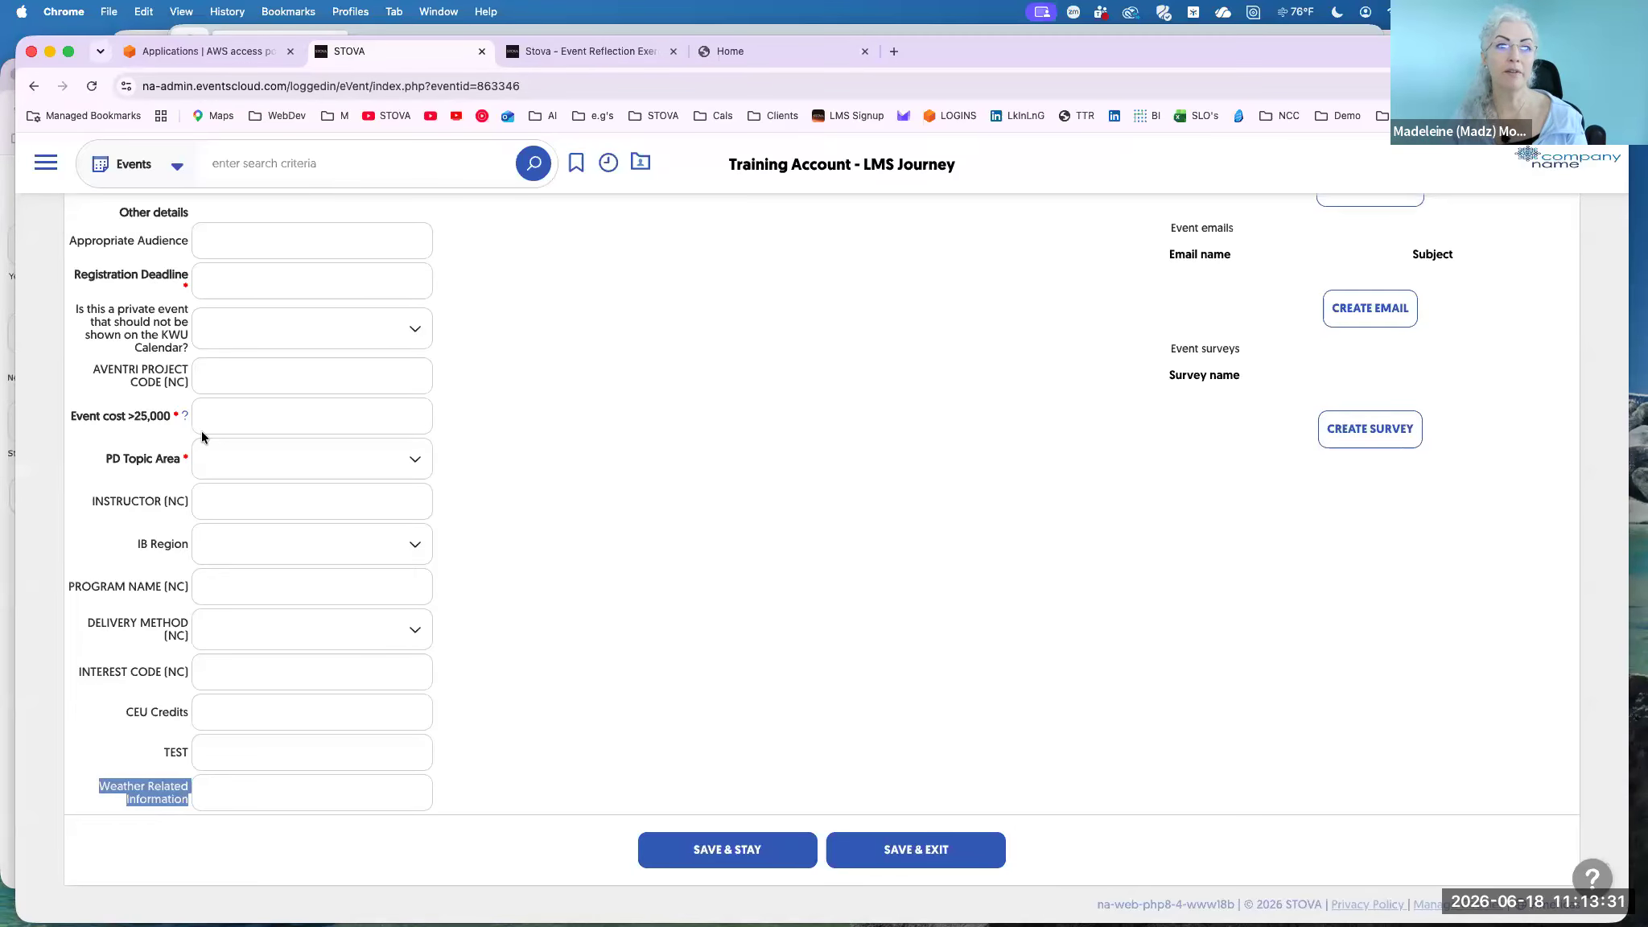
scroll(201, 429, up, 20)
click(133, 373)
click(133, 372)
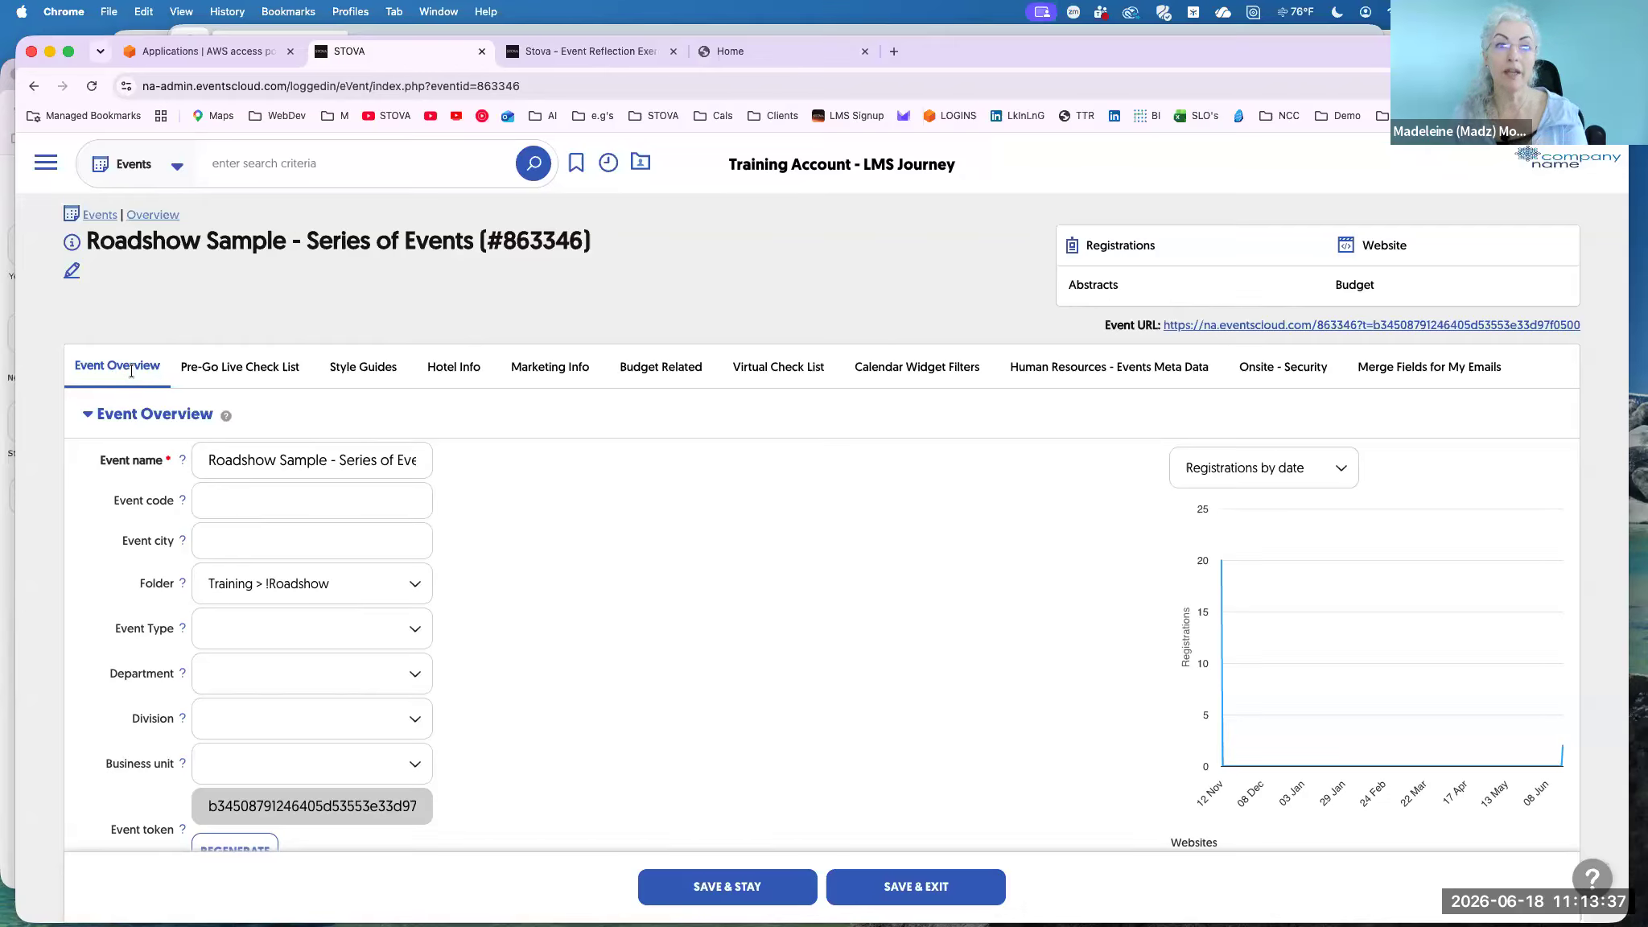
Return to the event's email settings and open the Initial confirmation email for editing at its email content.
click(74, 273)
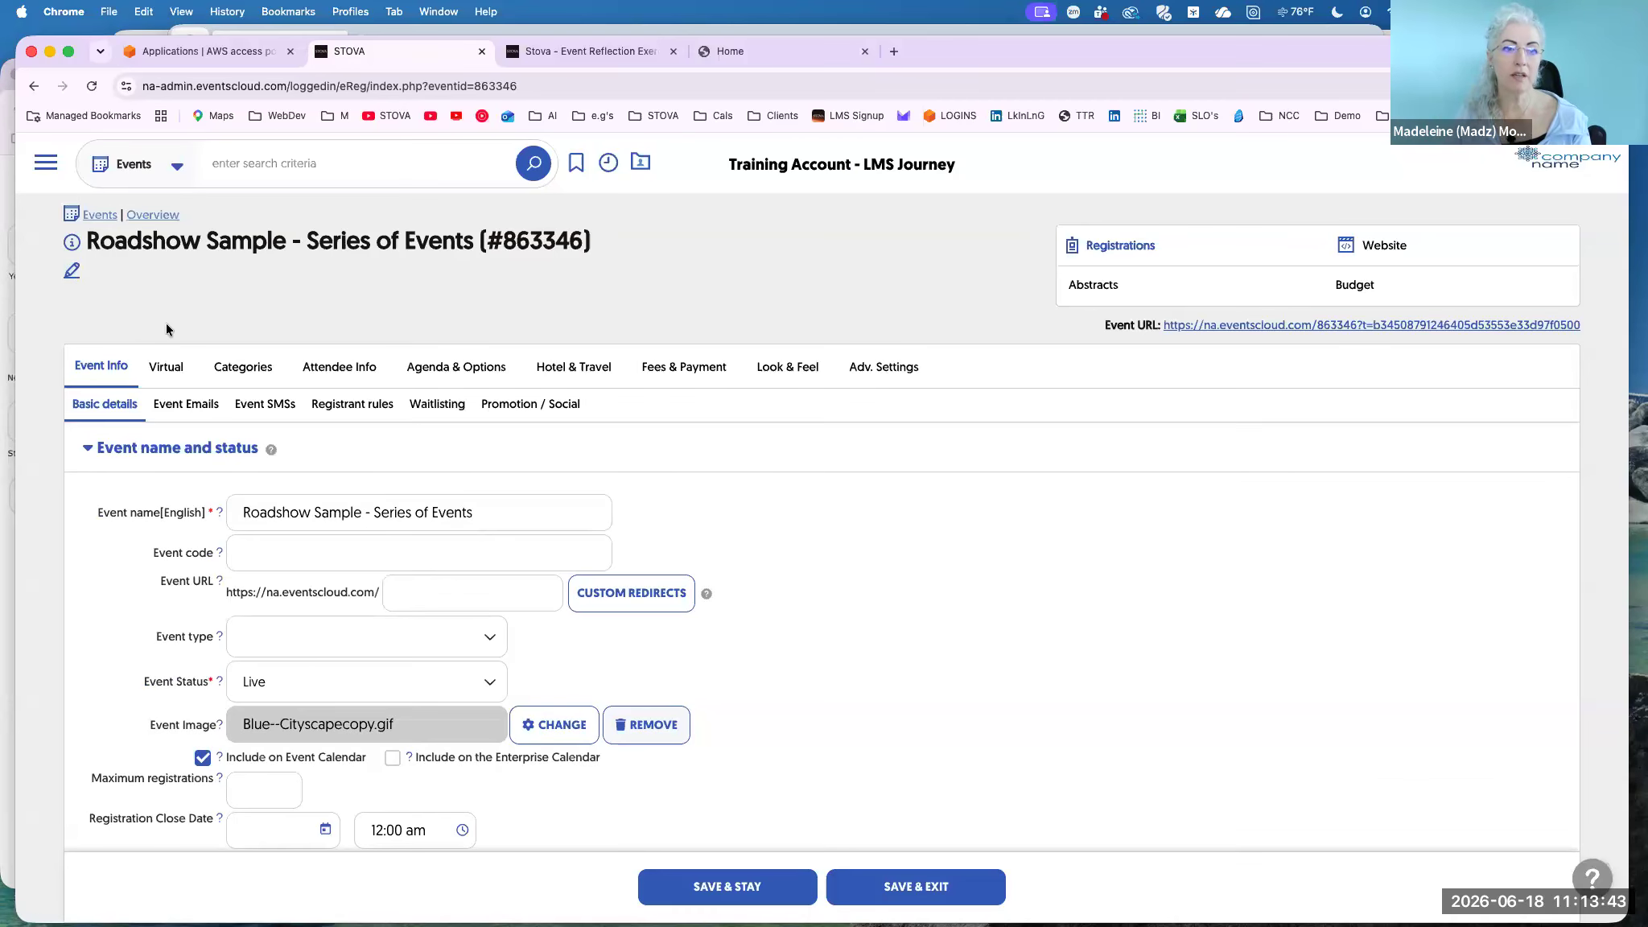
click(167, 404)
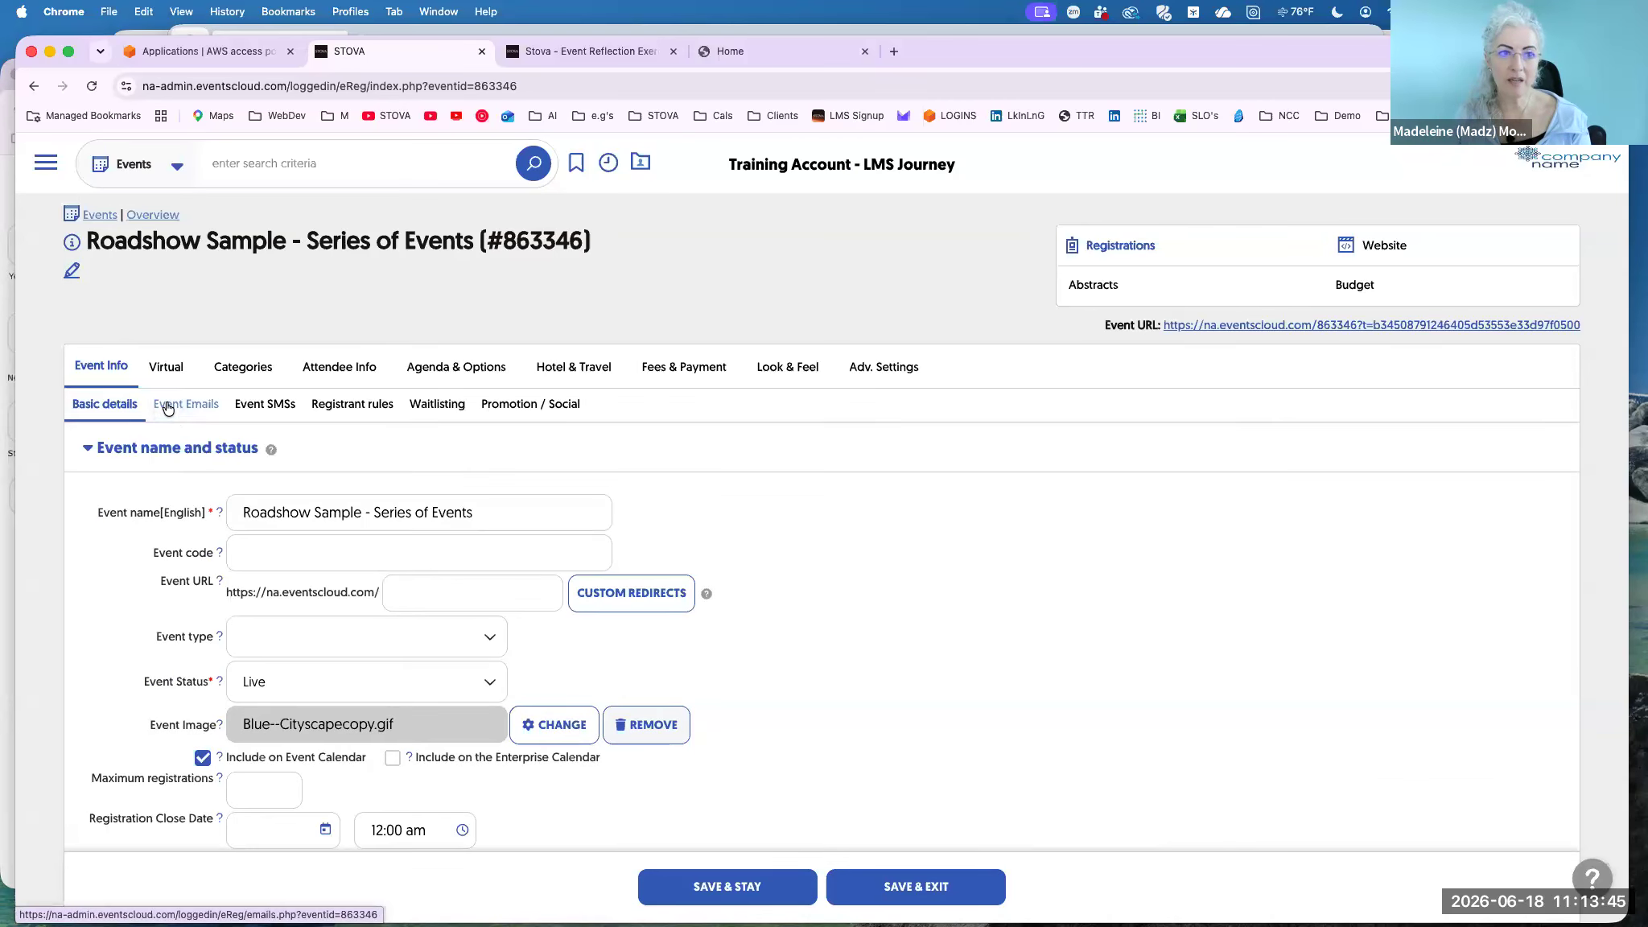
scroll(1297, 491, down, 2)
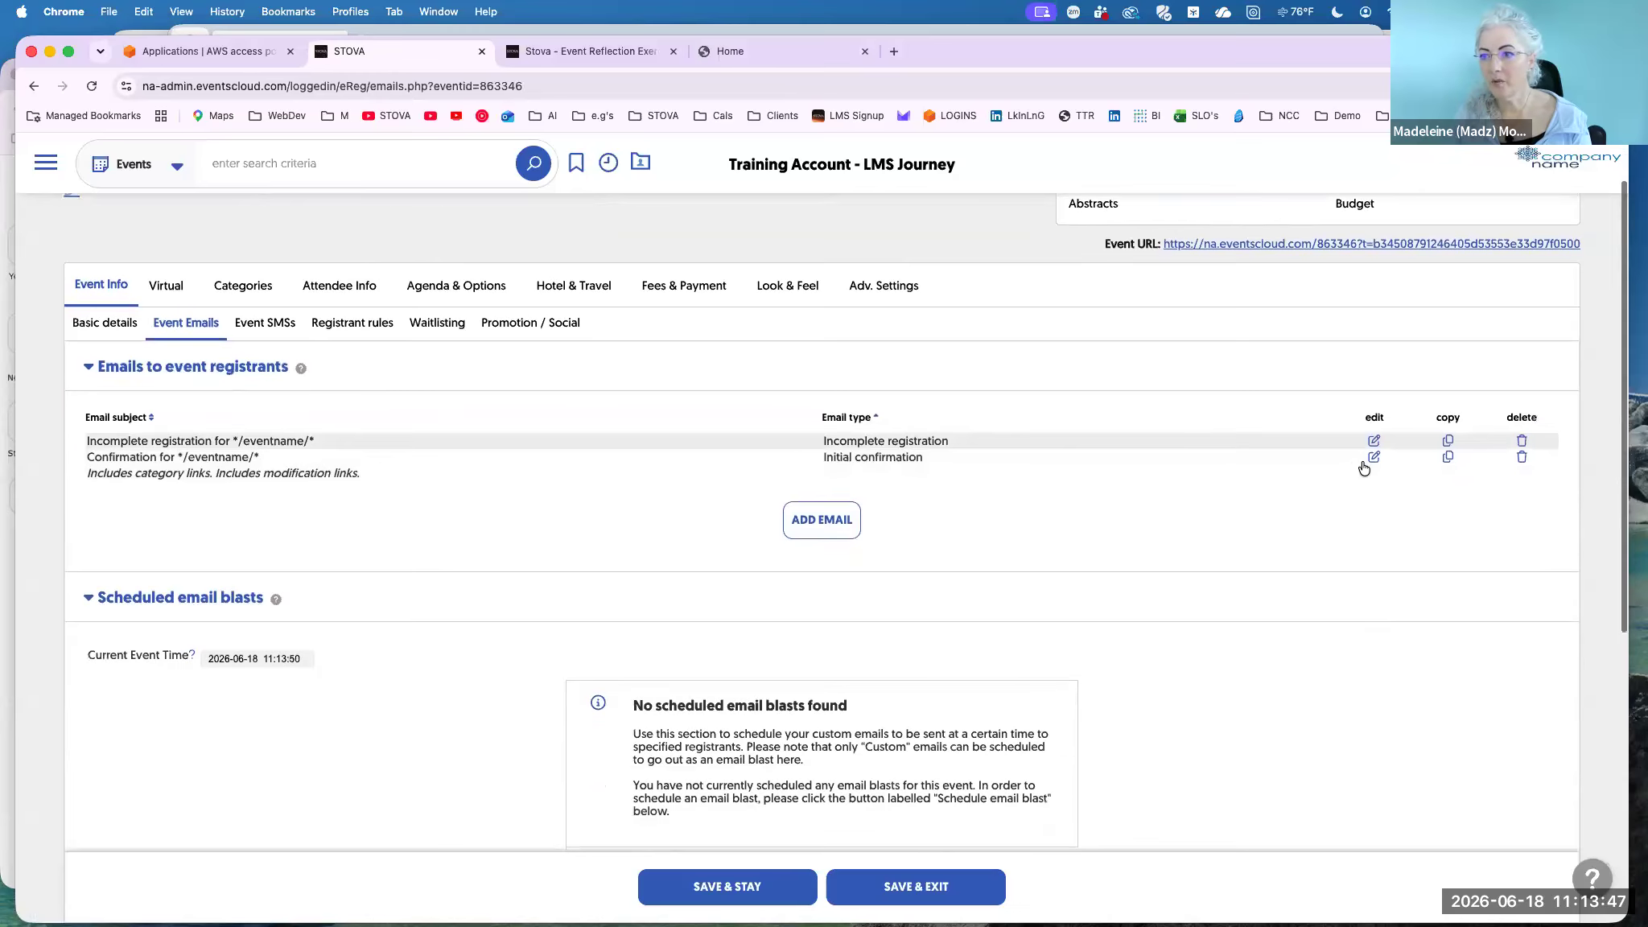
click(1371, 457)
scroll(1090, 533, down, 5)
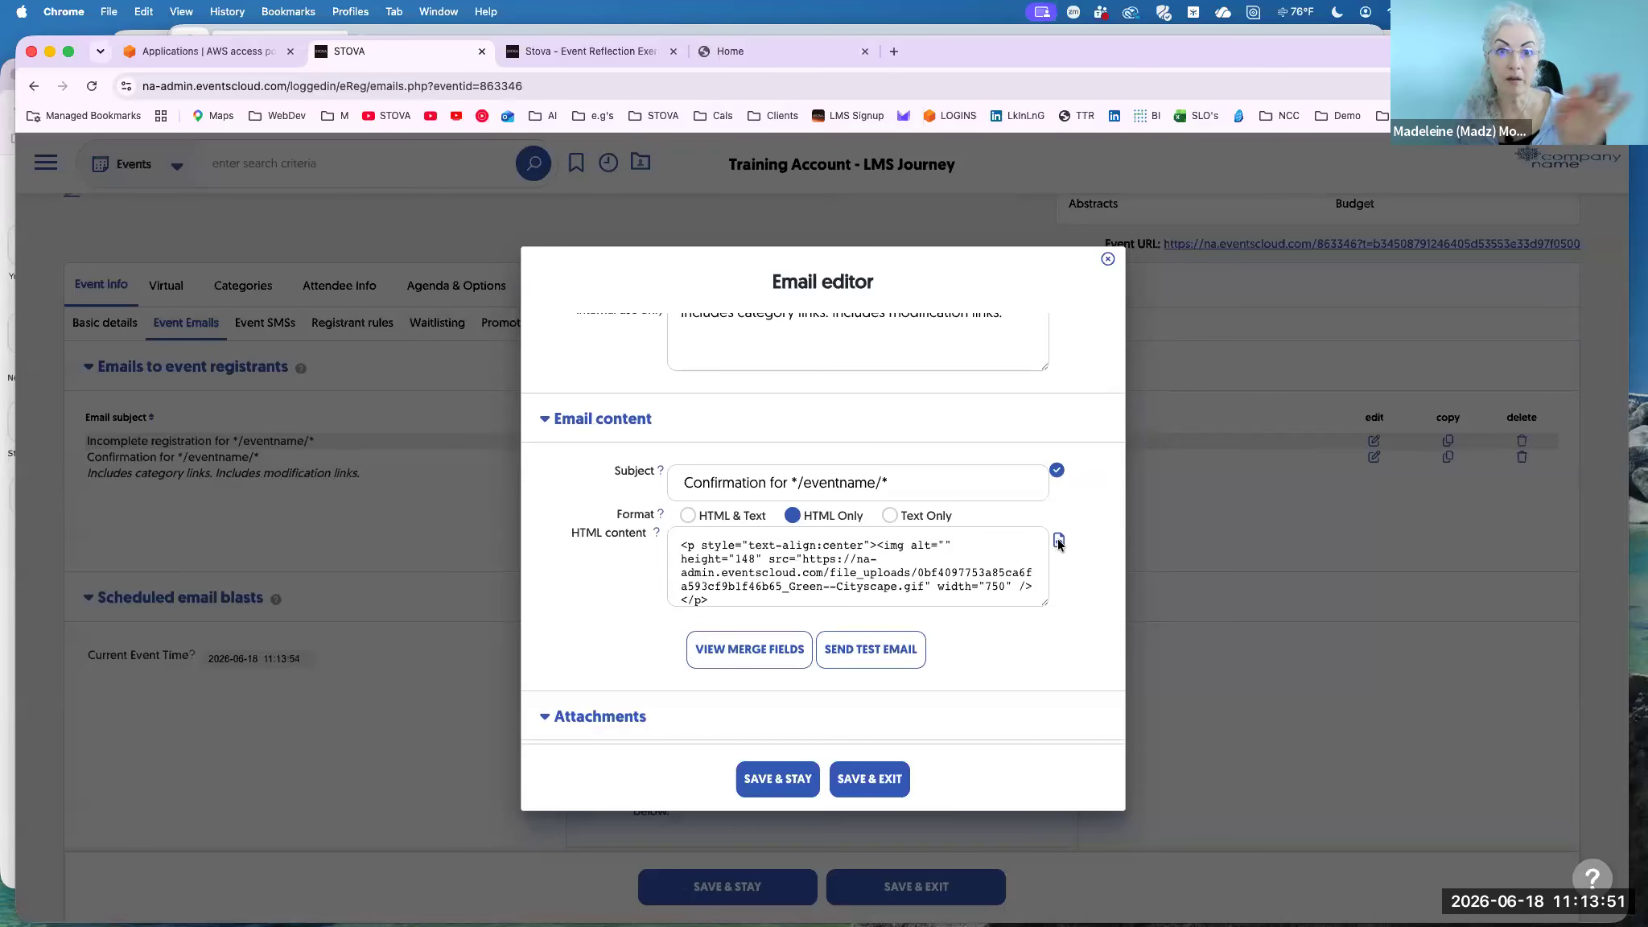
Open the confirmation email's HTML content in the content editor and add a "Weather:" line below the registrant's name line.
click(1058, 541)
scroll(834, 599, down, 2)
click(794, 624)
key(Return)
text(Weather:)
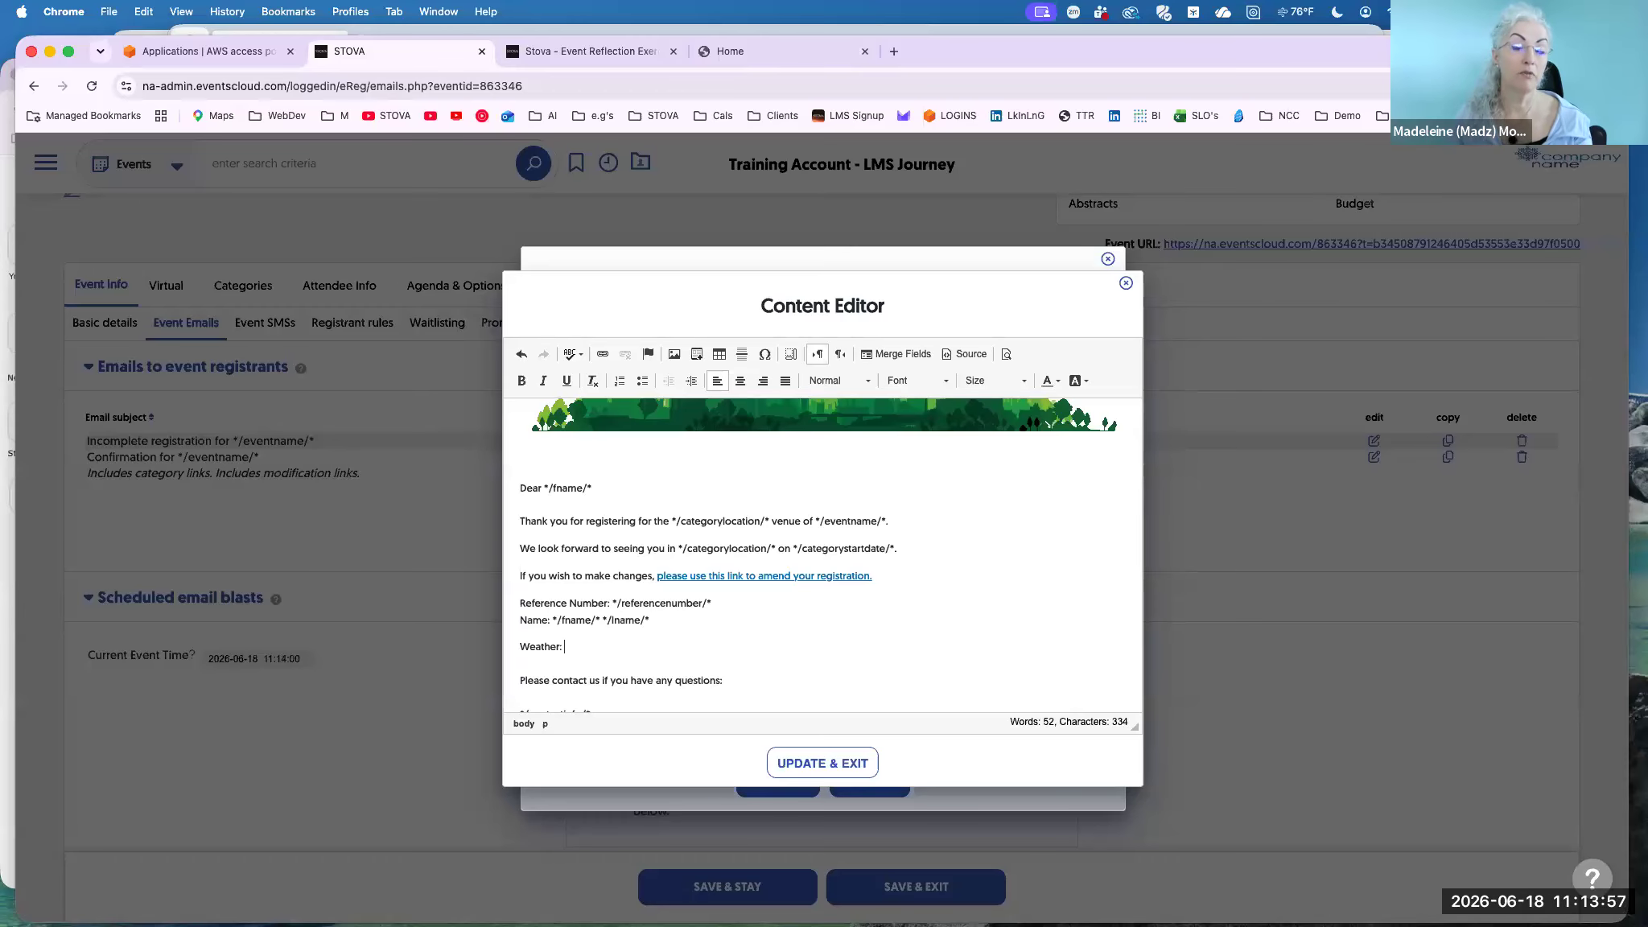
Insert the "Weather Related Information" custom event question merge field from Event details after "Weather:" in the email content.
click(902, 355)
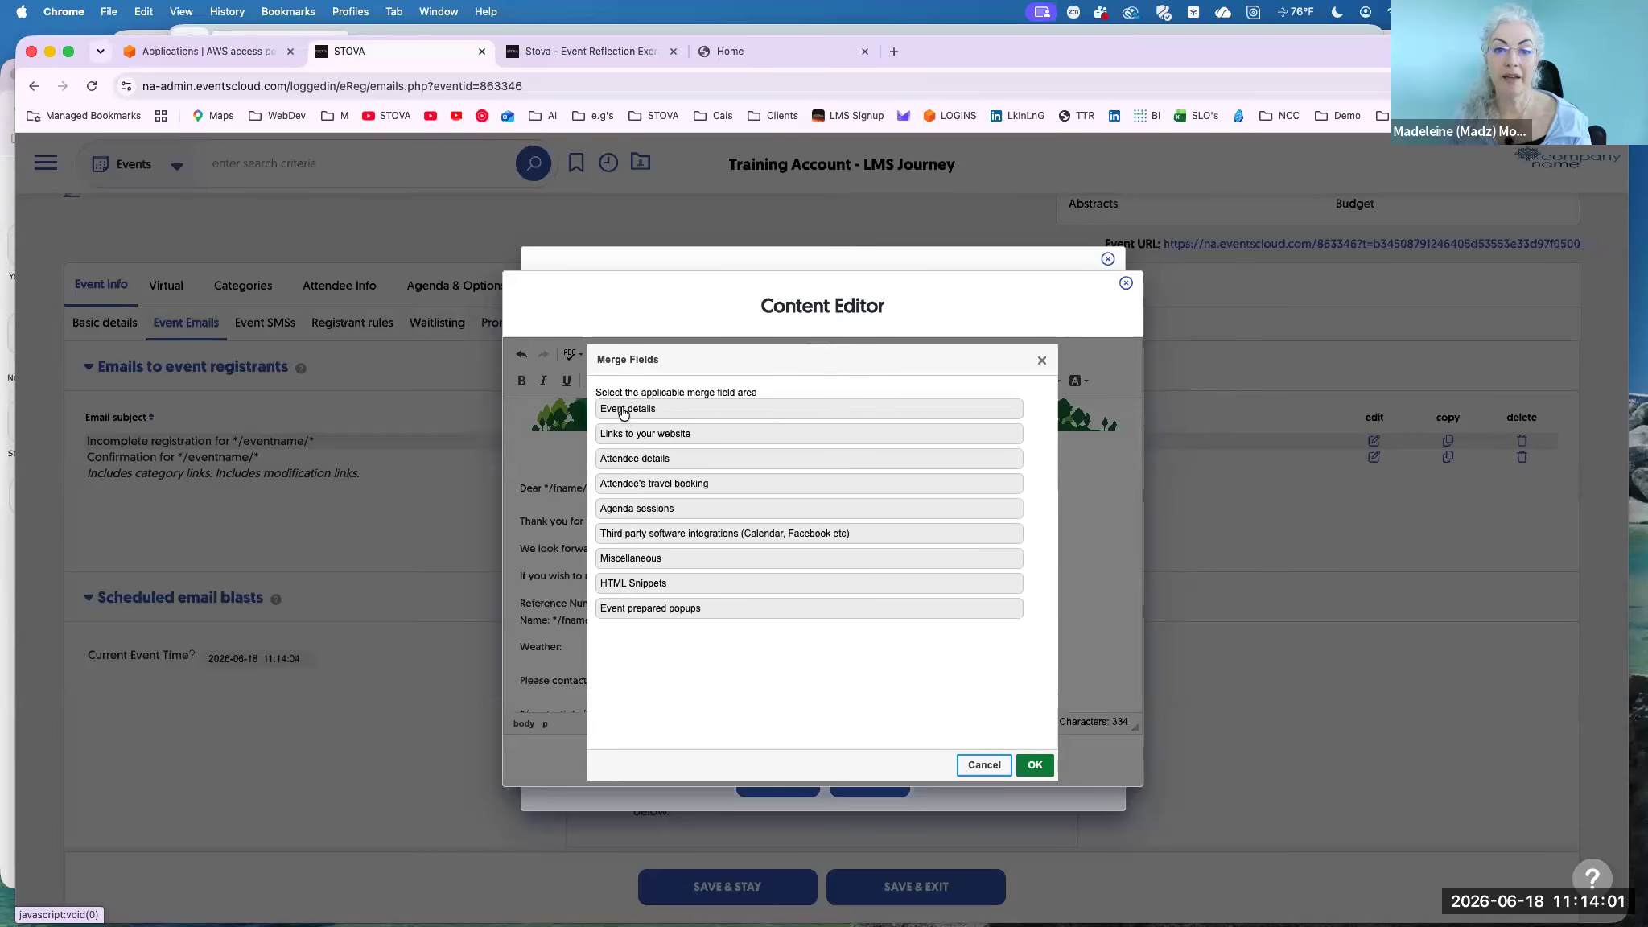
click(622, 410)
scroll(733, 573, down, 3)
scroll(734, 573, down, 10)
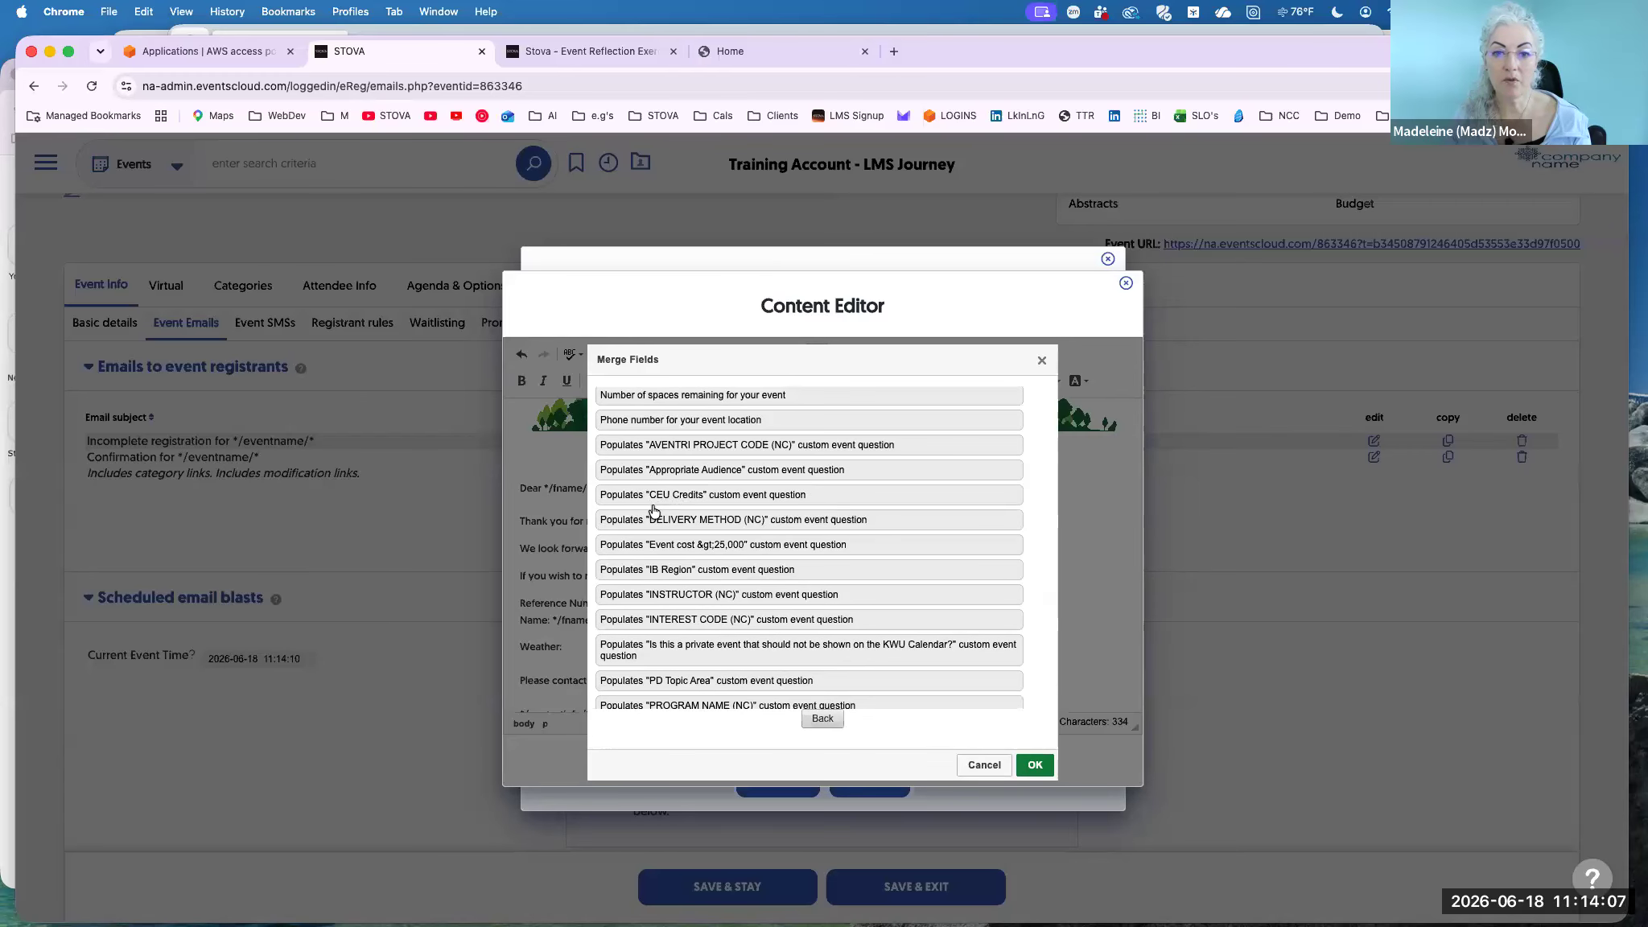
scroll(711, 605, down, 2)
scroll(711, 605, down, 5)
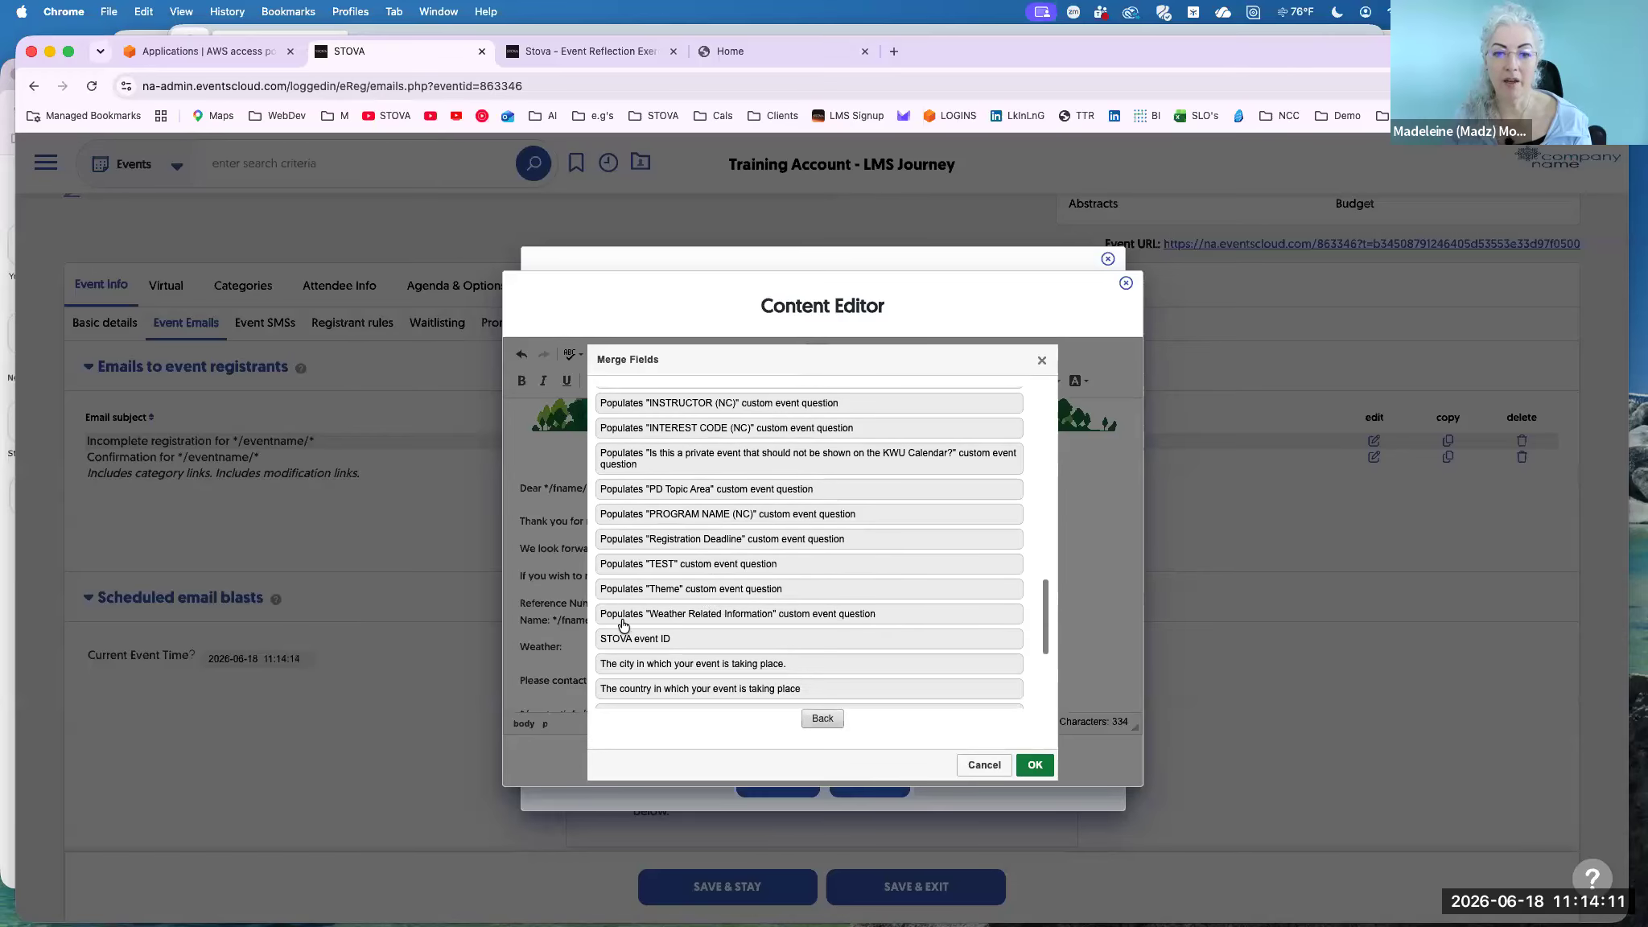
click(620, 624)
click(764, 613)
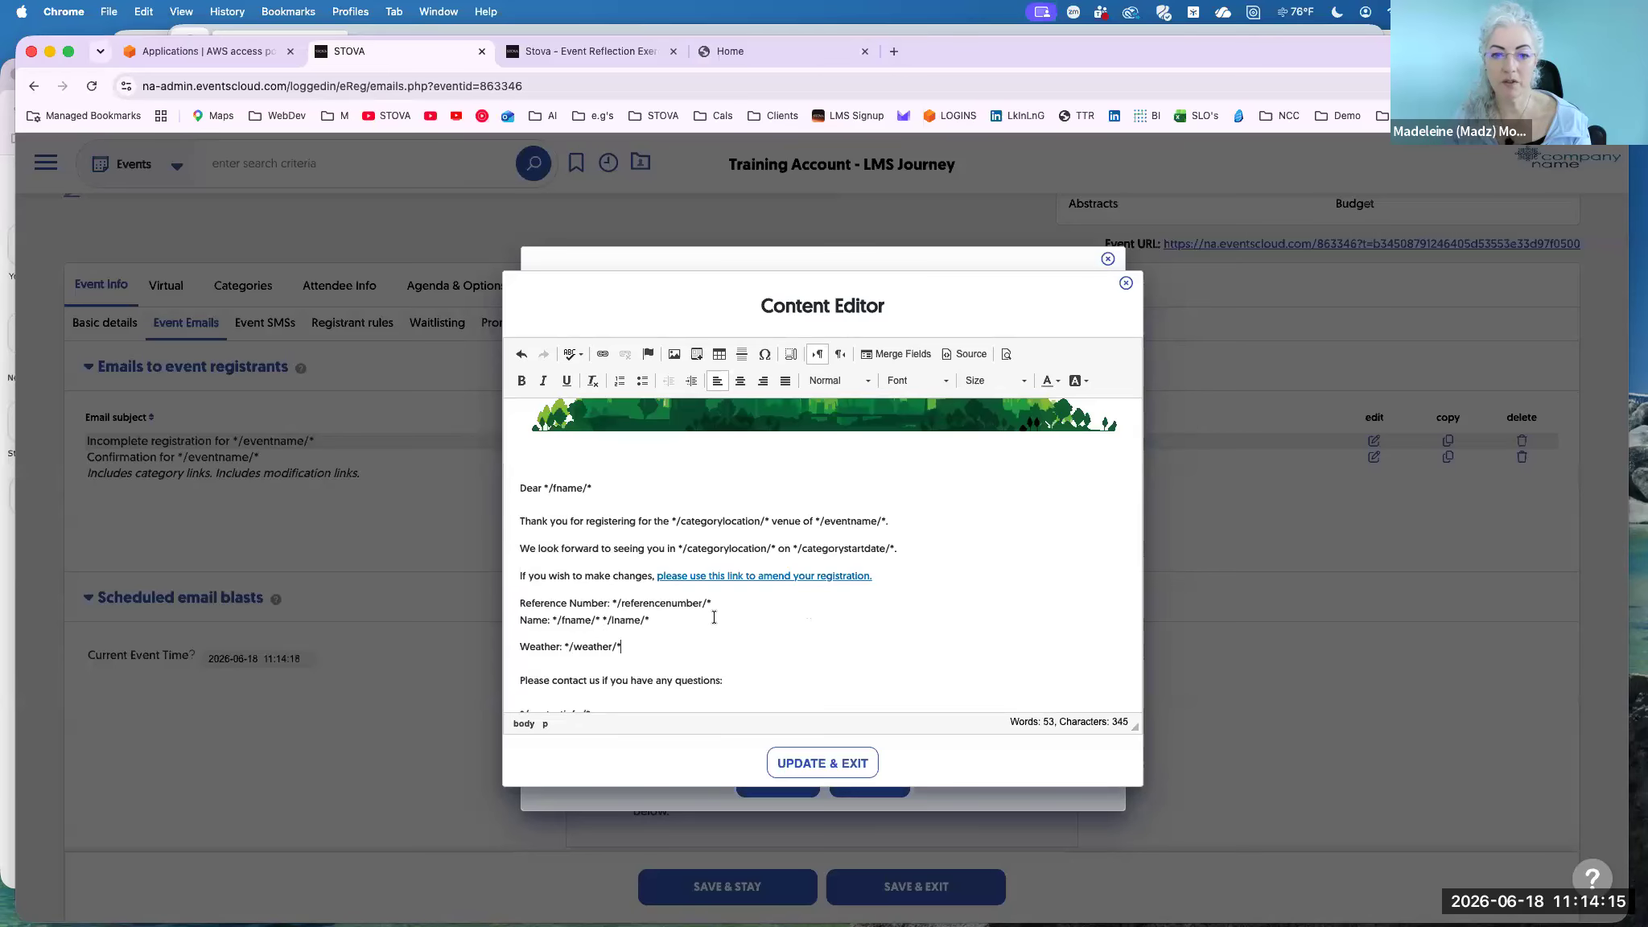
Highlight the inserted weather merge field, update the email content and save the confirmation email, closing both editors.
drag(641, 648, 561, 647)
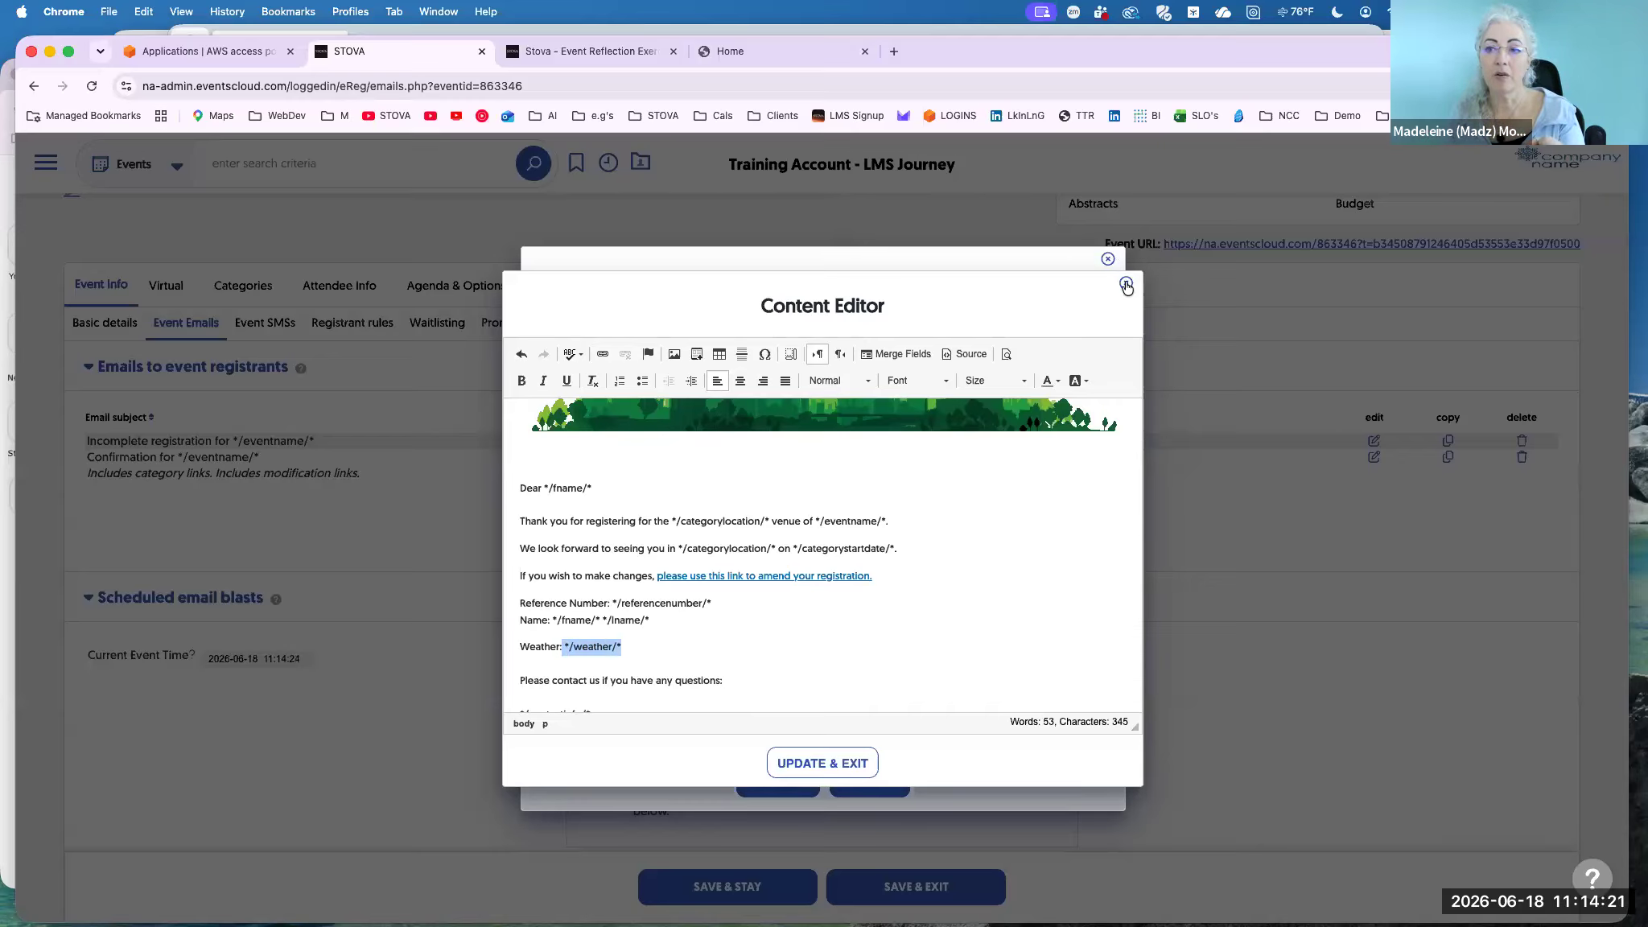
click(823, 762)
click(869, 778)
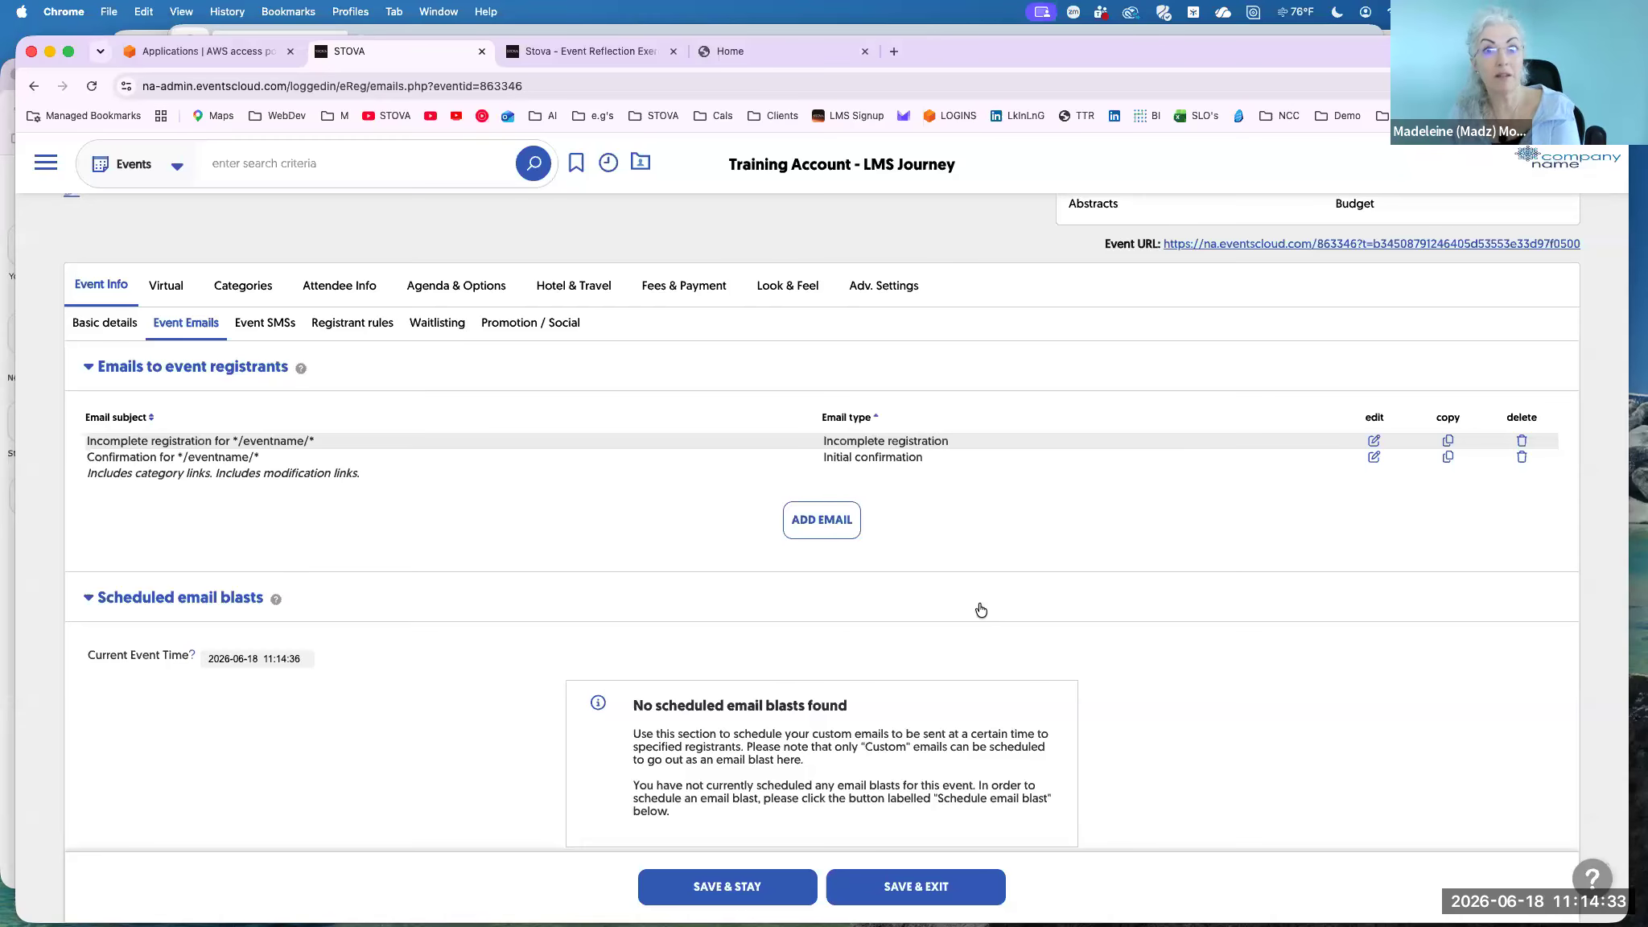
scroll(980, 609, up, 2)
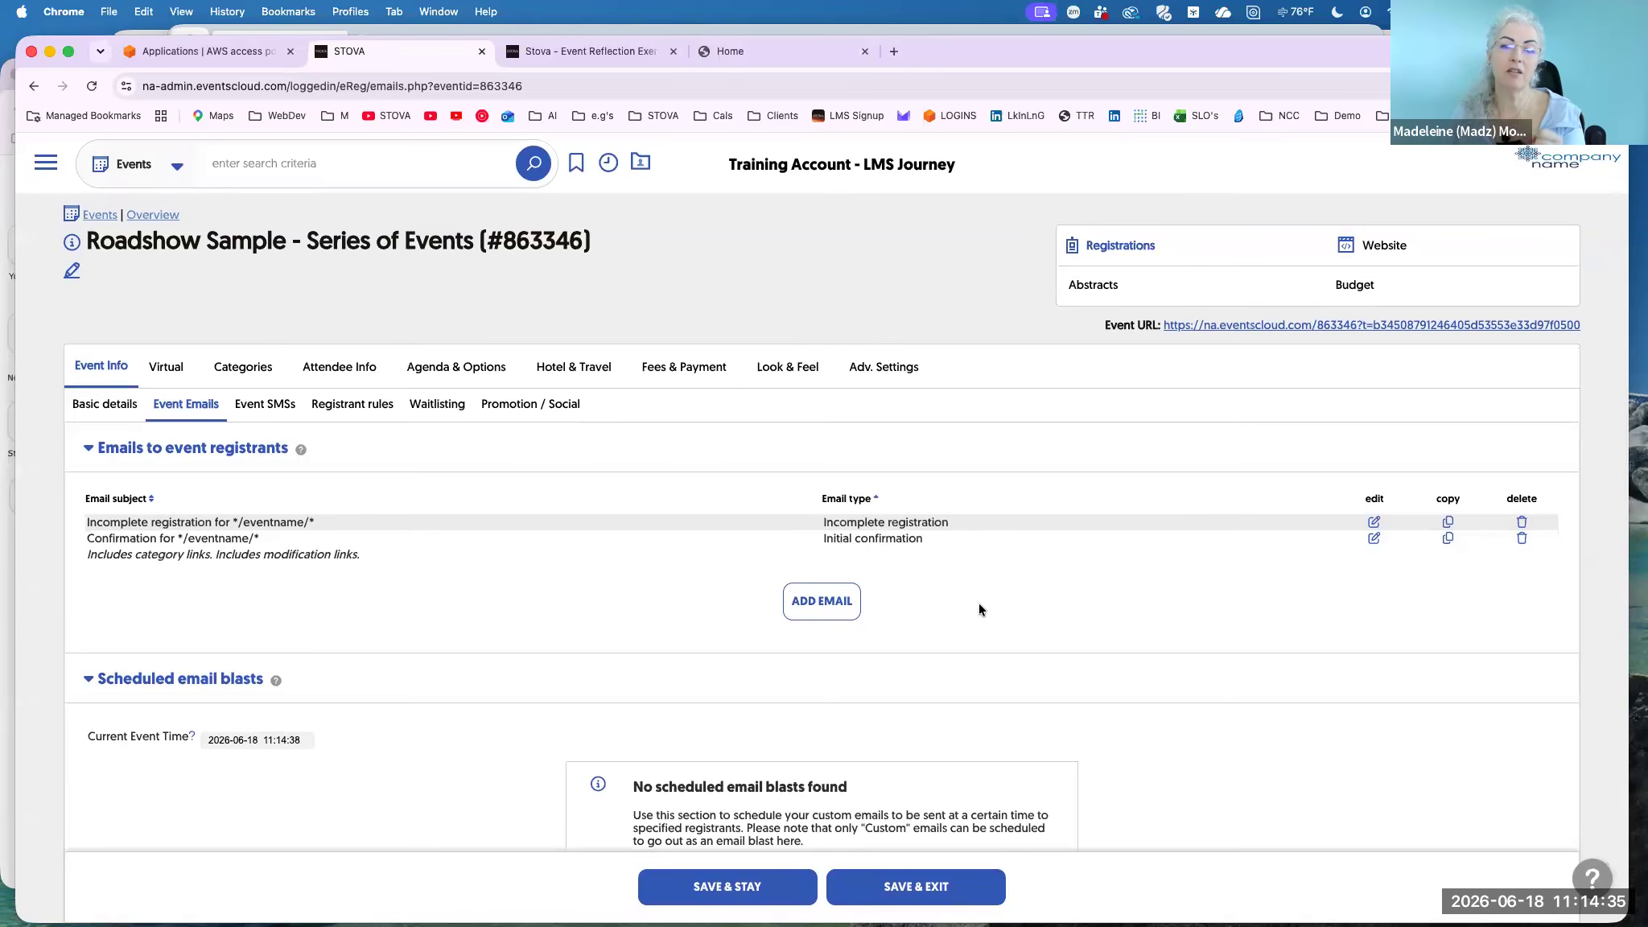
click(152, 215)
click(152, 215)
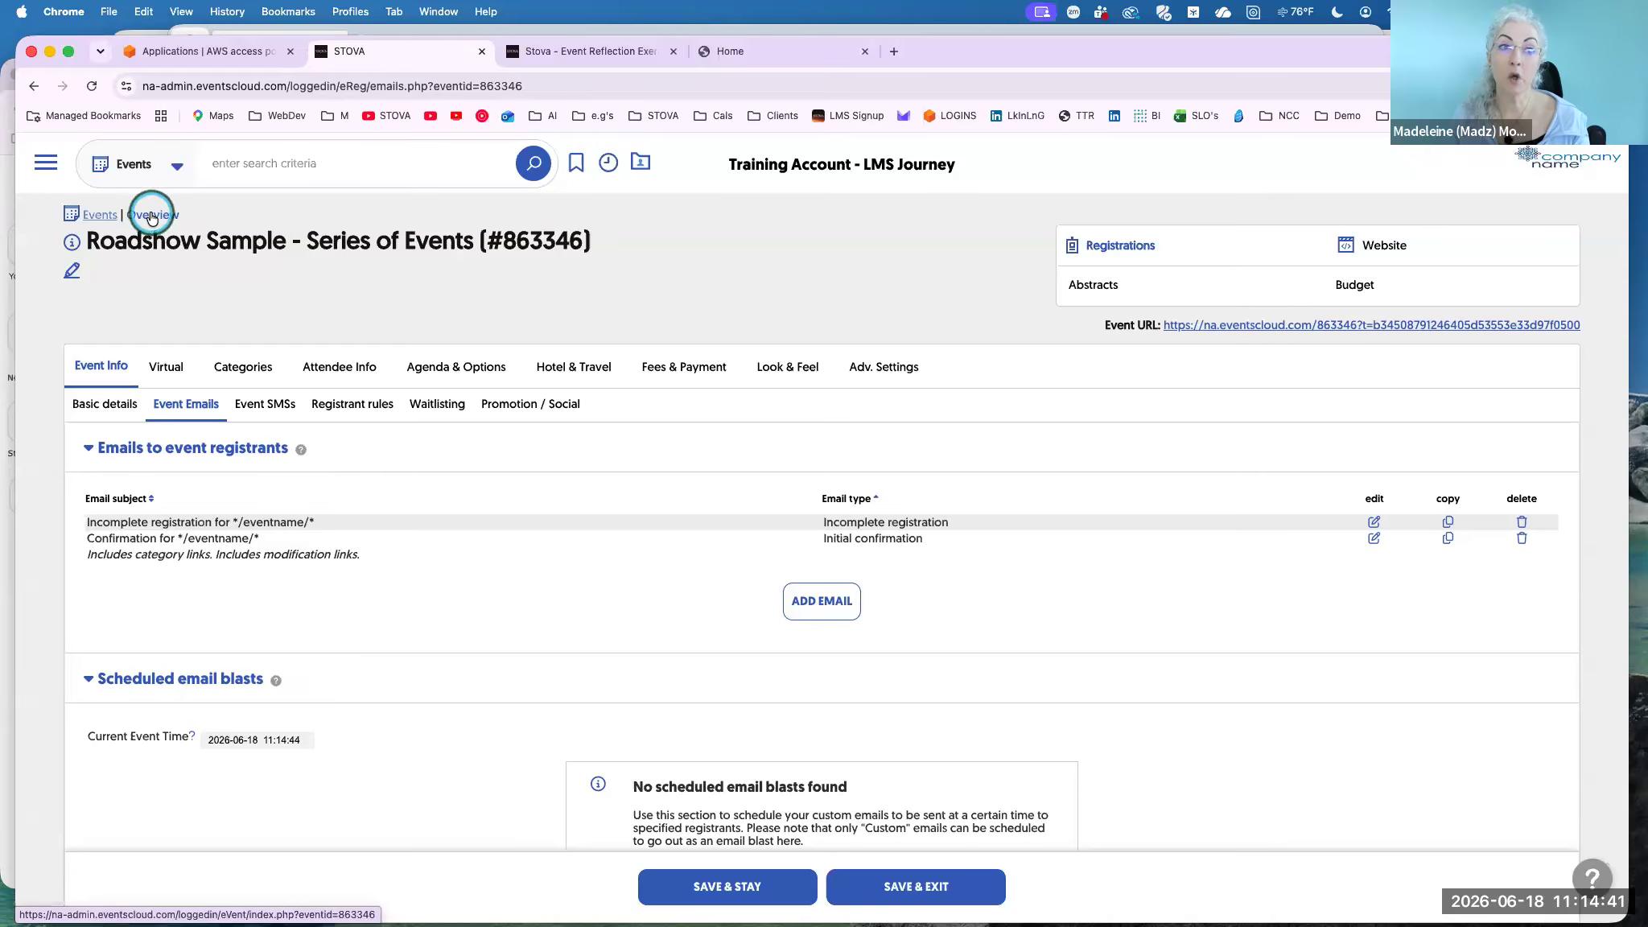
Open the Account settings in a separate browser tab and switch to it.
click(46, 168)
scroll(131, 542, down, 5)
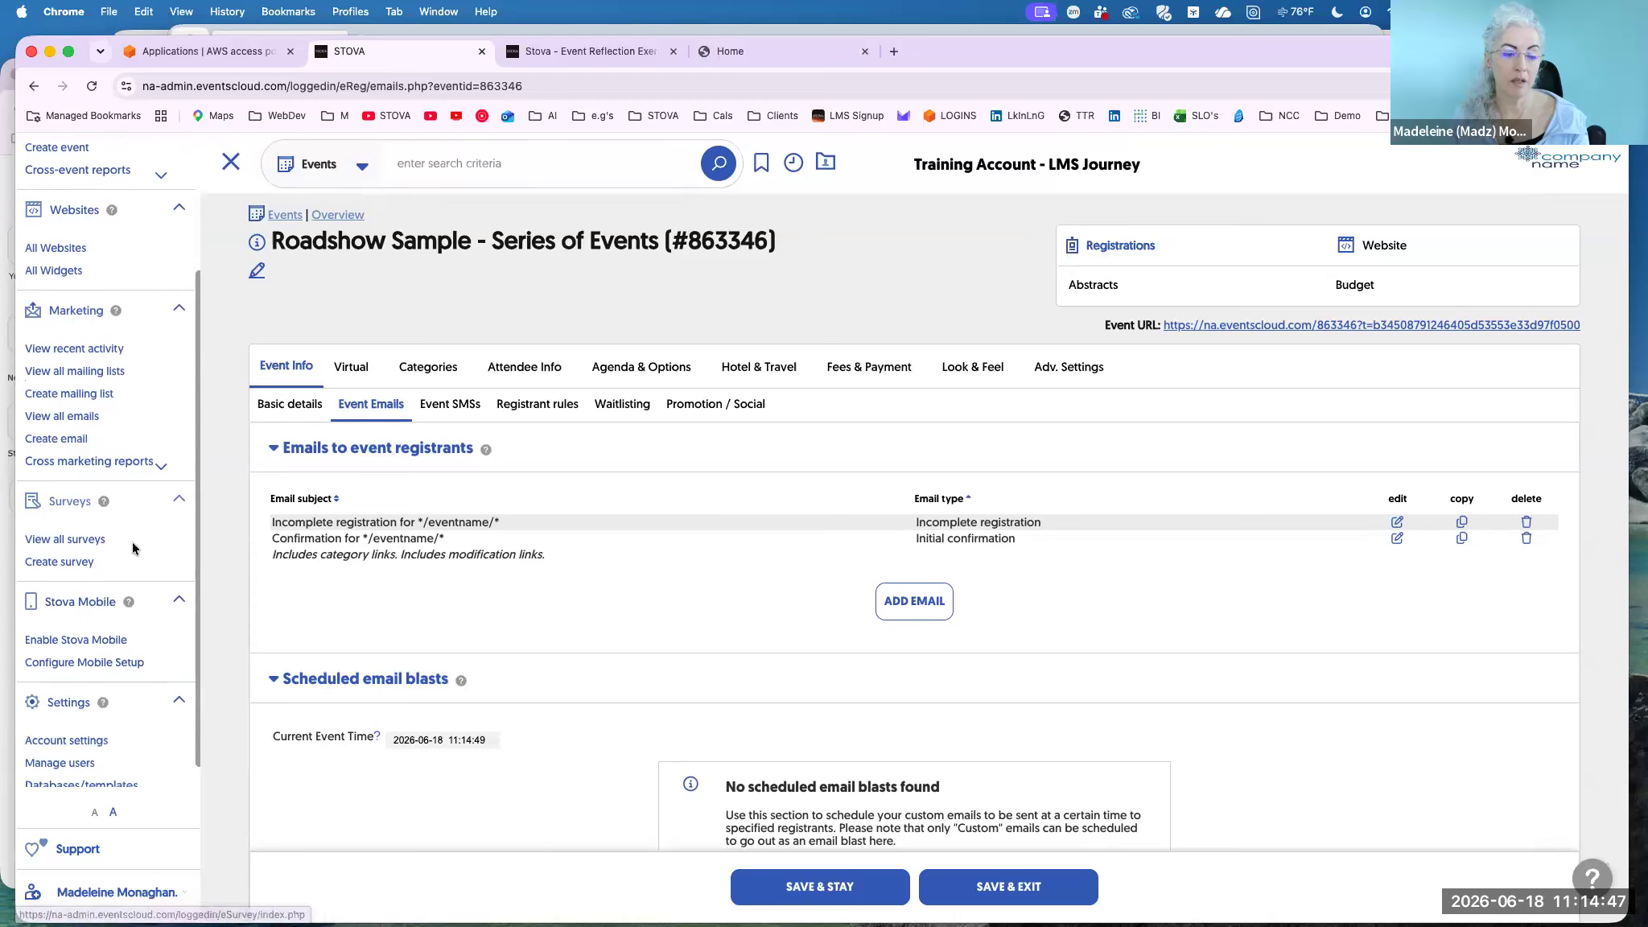
scroll(131, 542, down, 1)
click(75, 723)
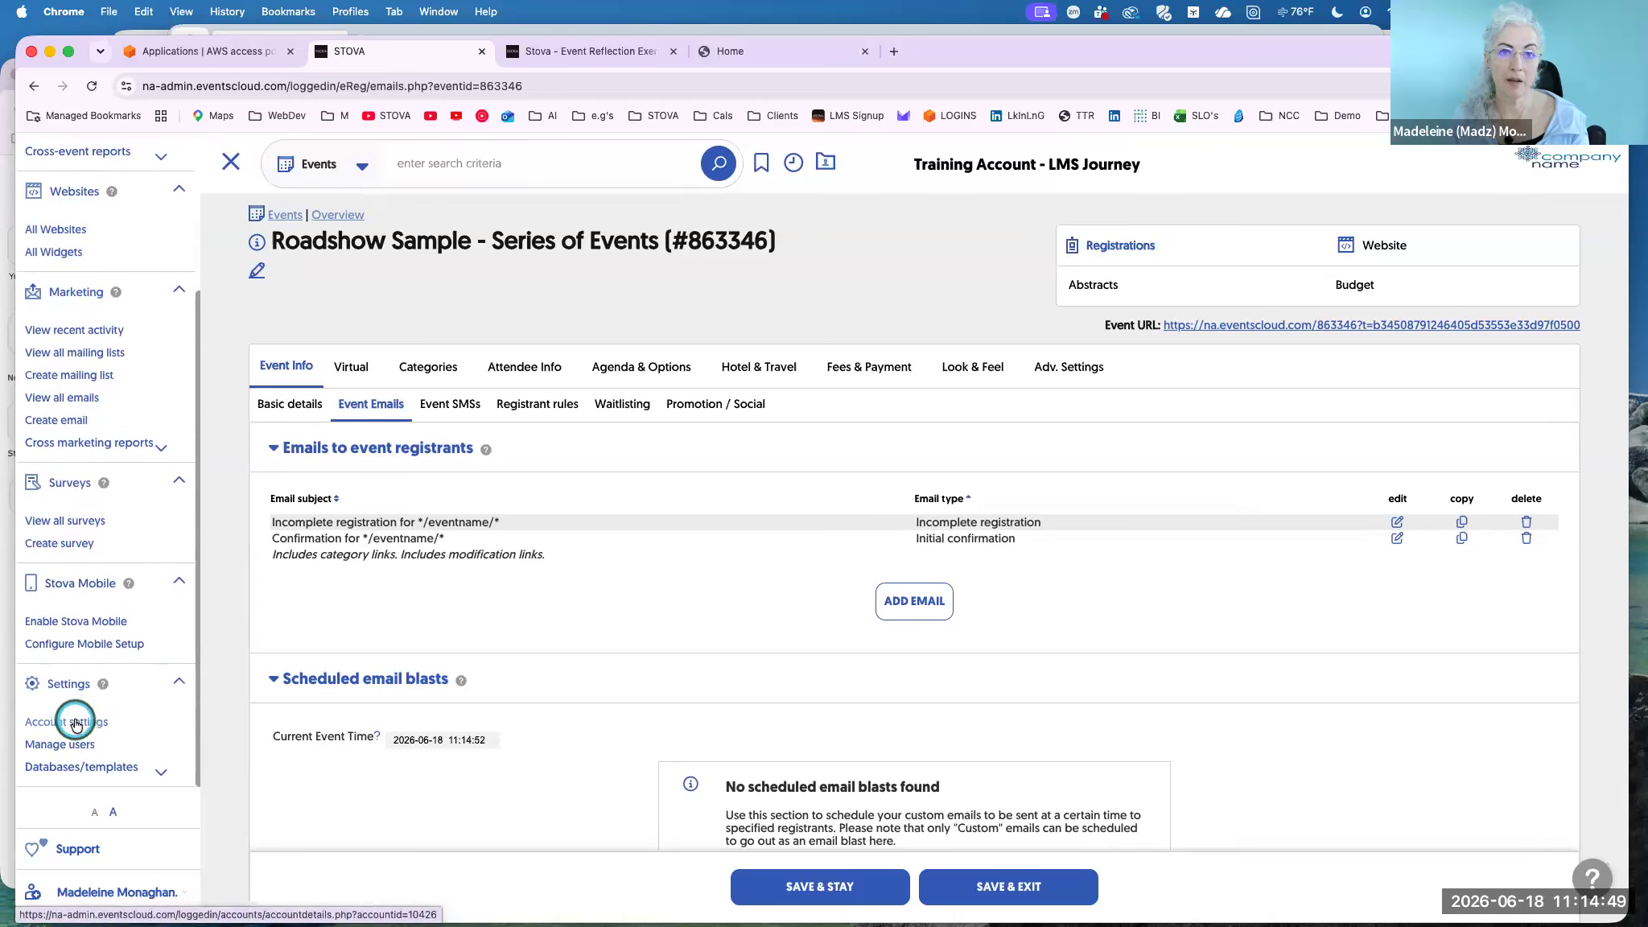
right_click(75, 722)
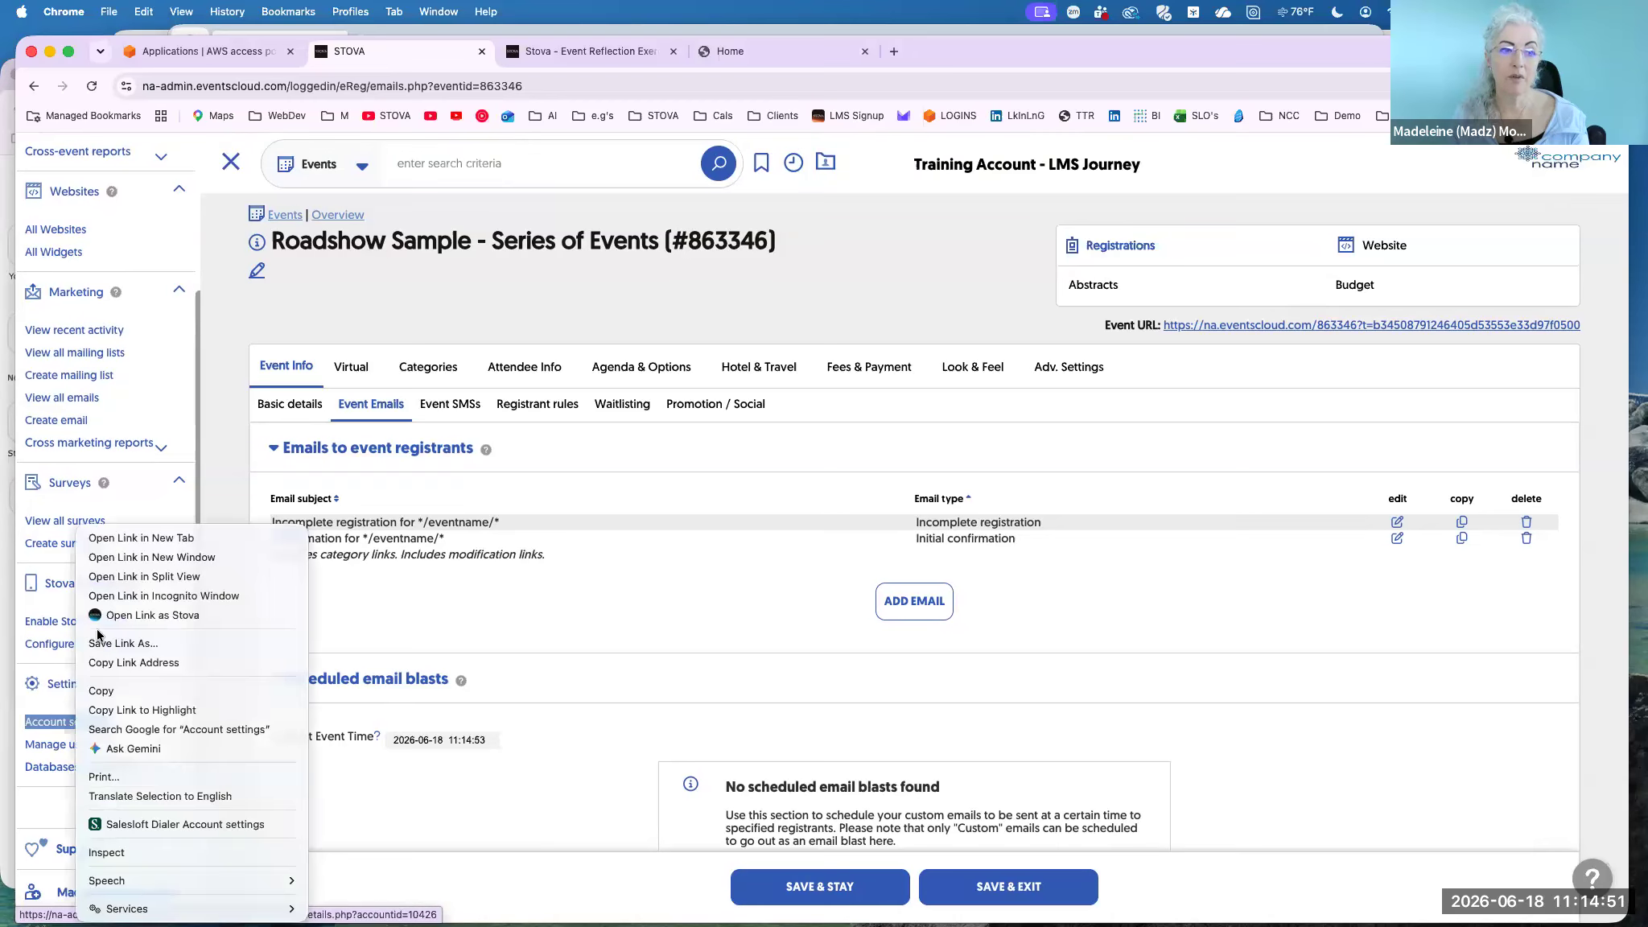
click(117, 541)
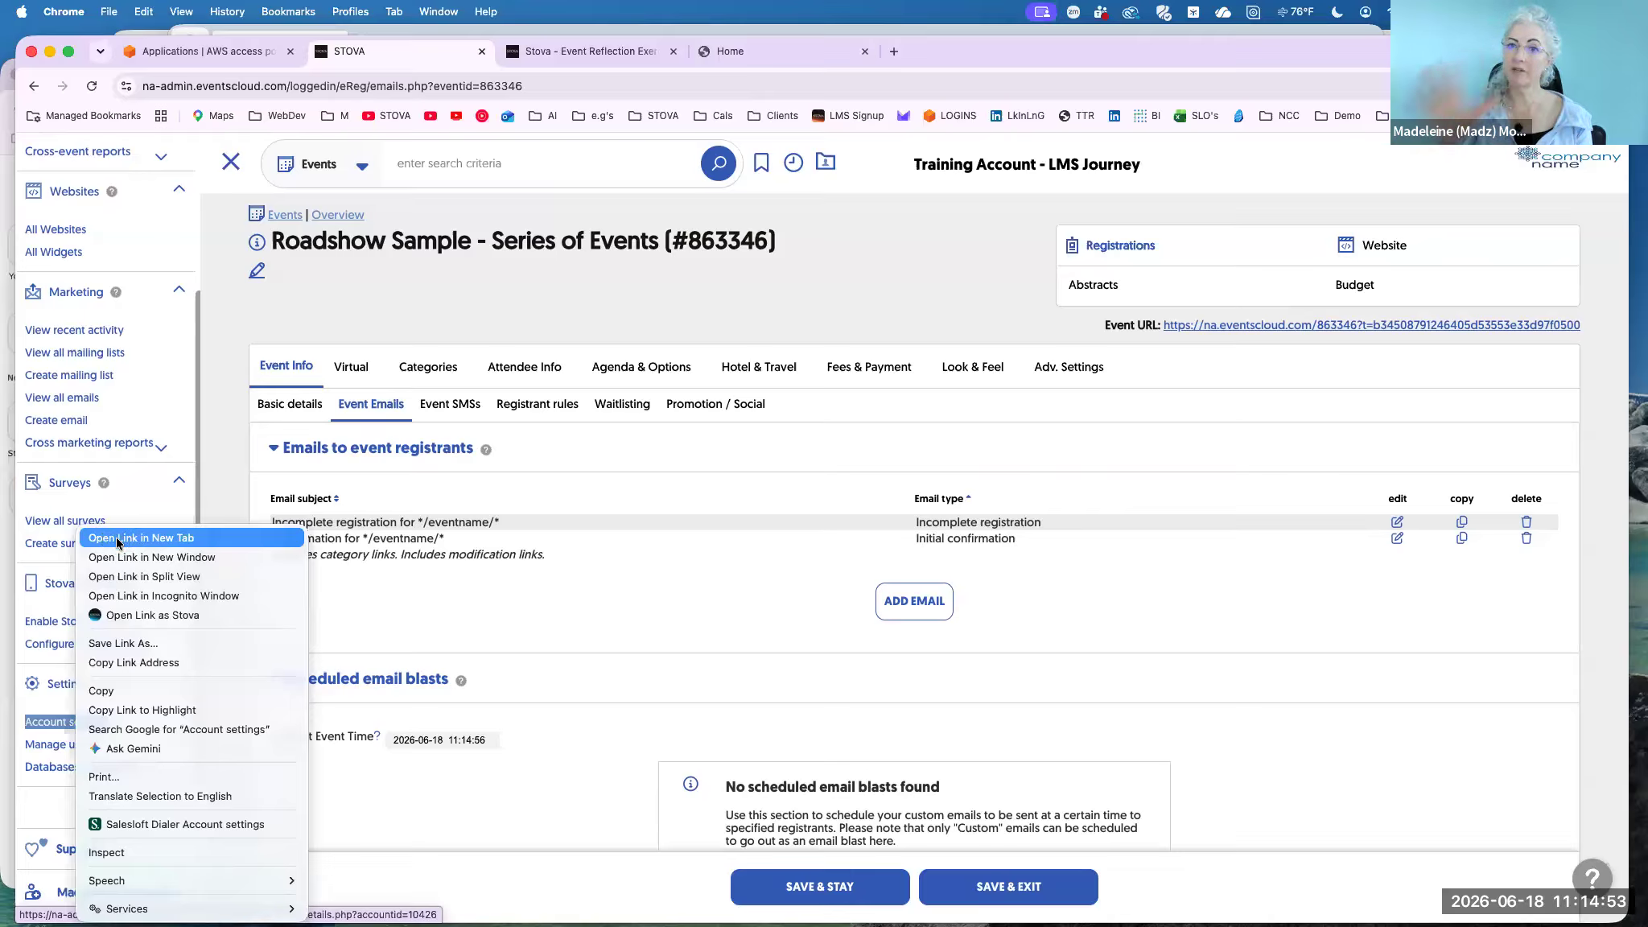
click(116, 541)
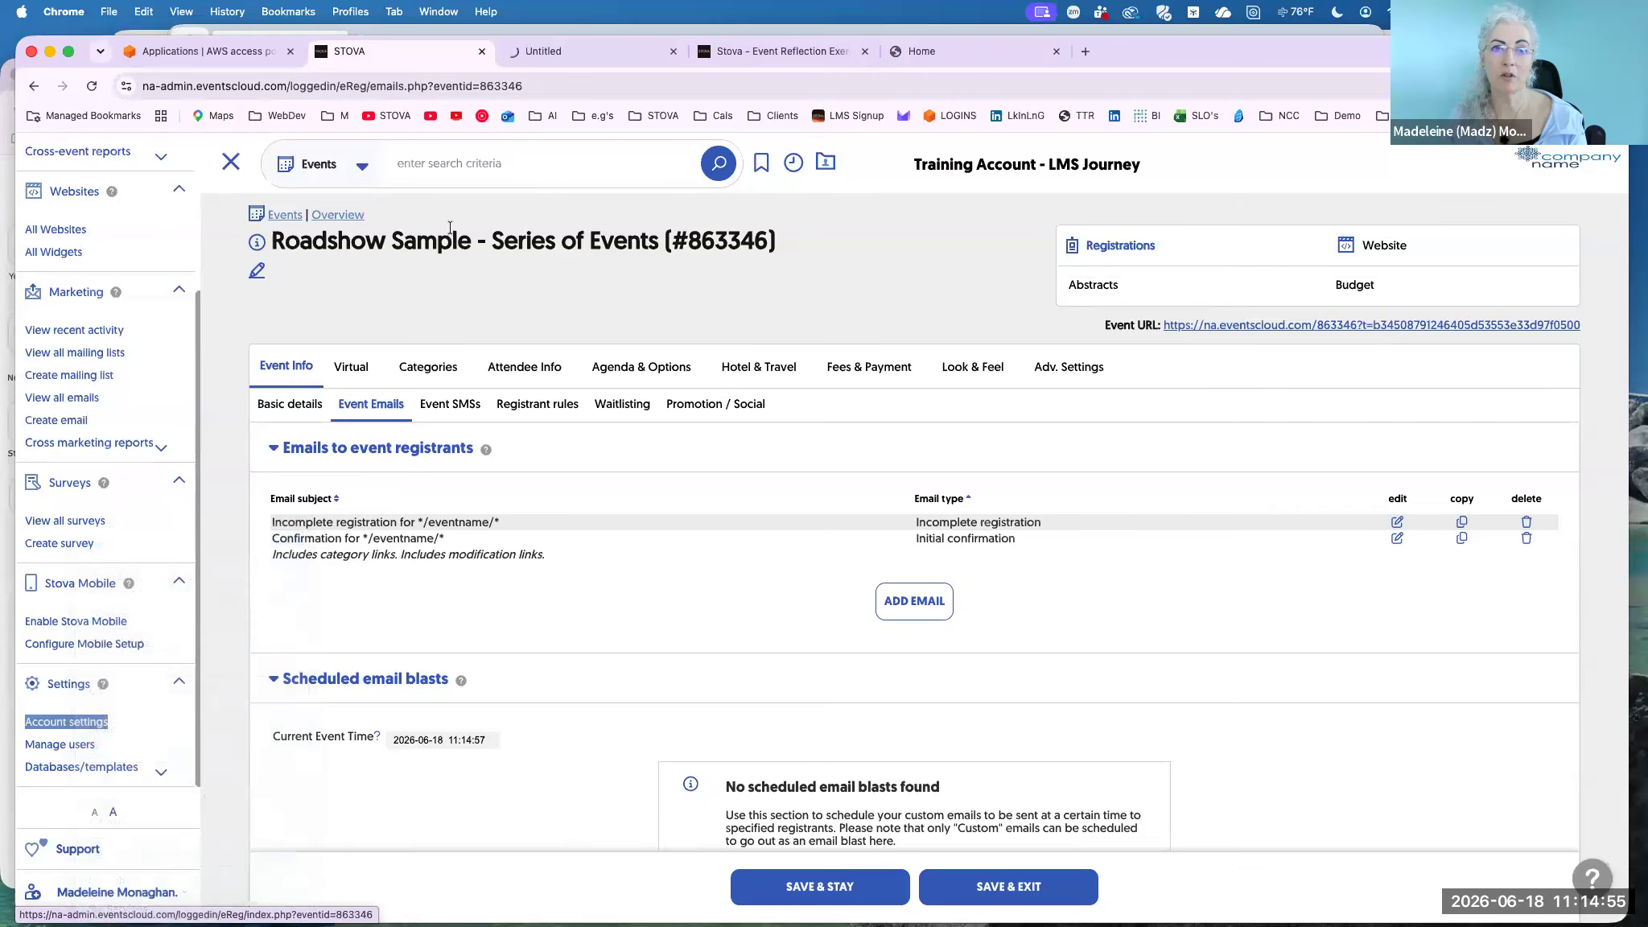
click(527, 54)
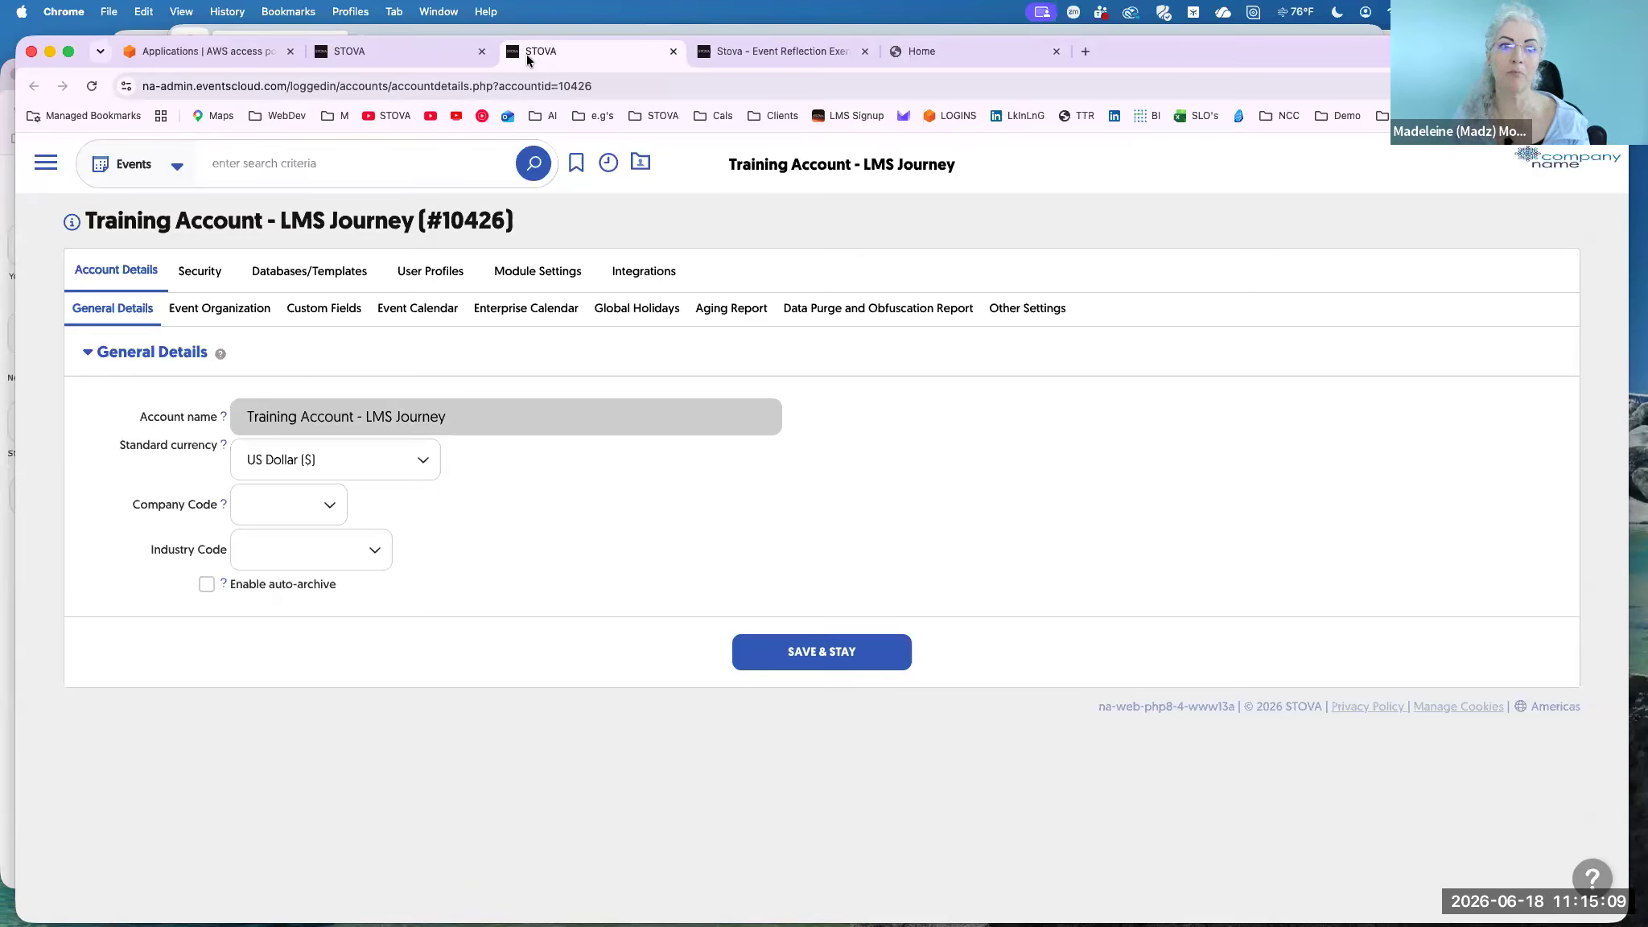
Open the account's Custom Fields and go to the end of the custom field list.
click(329, 319)
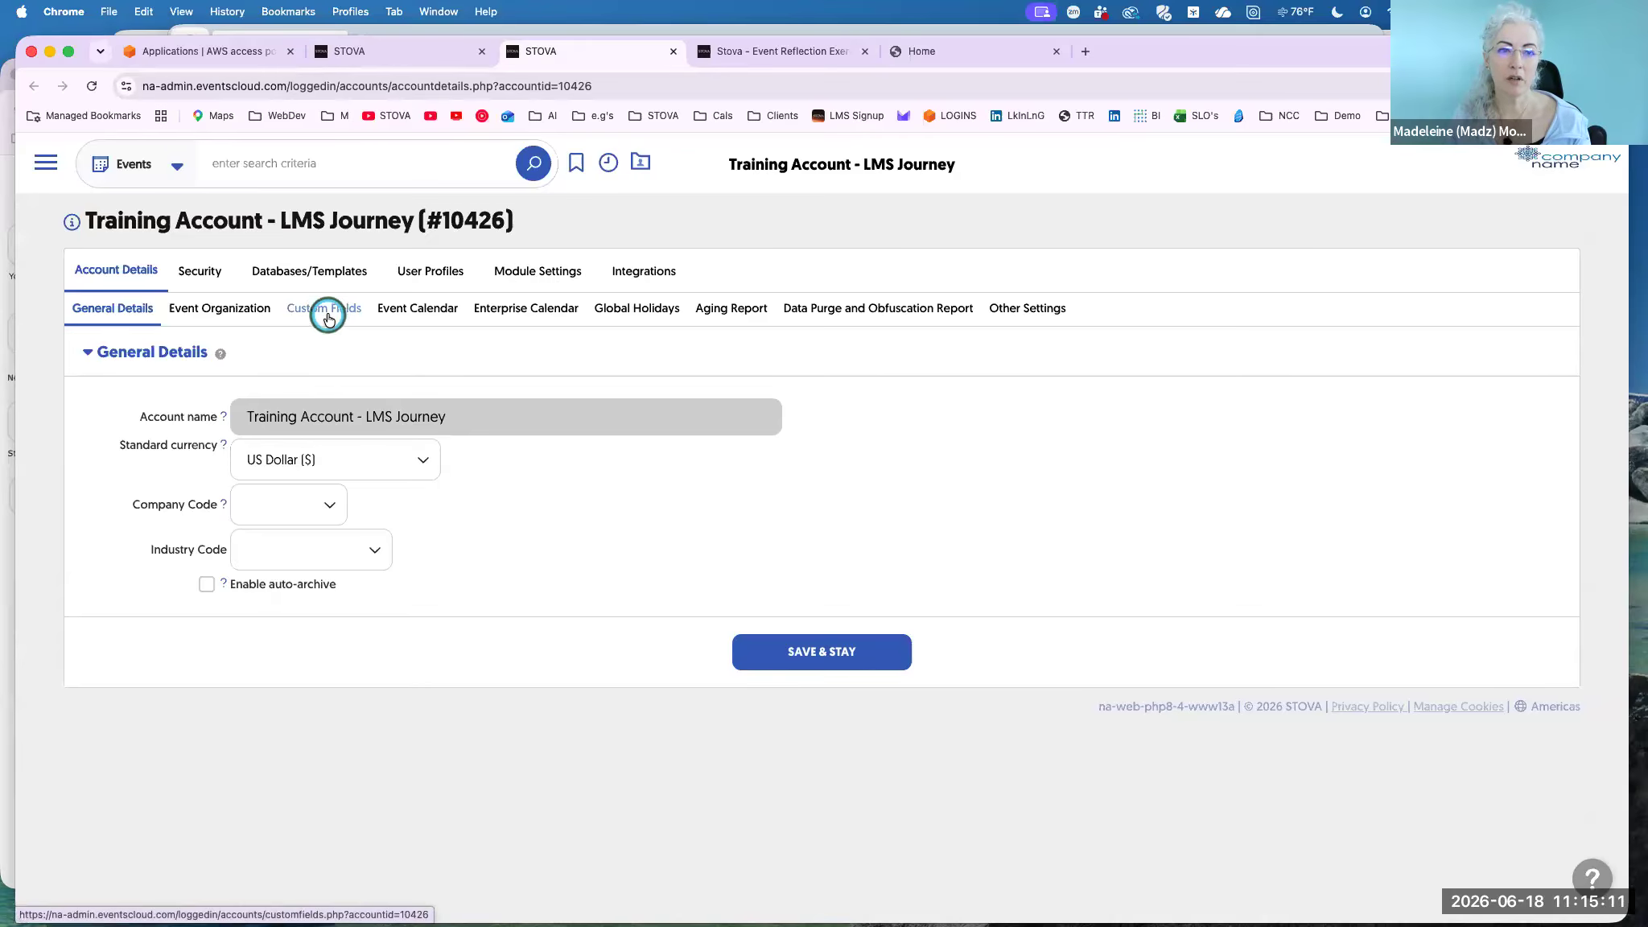
scroll(356, 362, down, 3)
scroll(356, 361, down, 15)
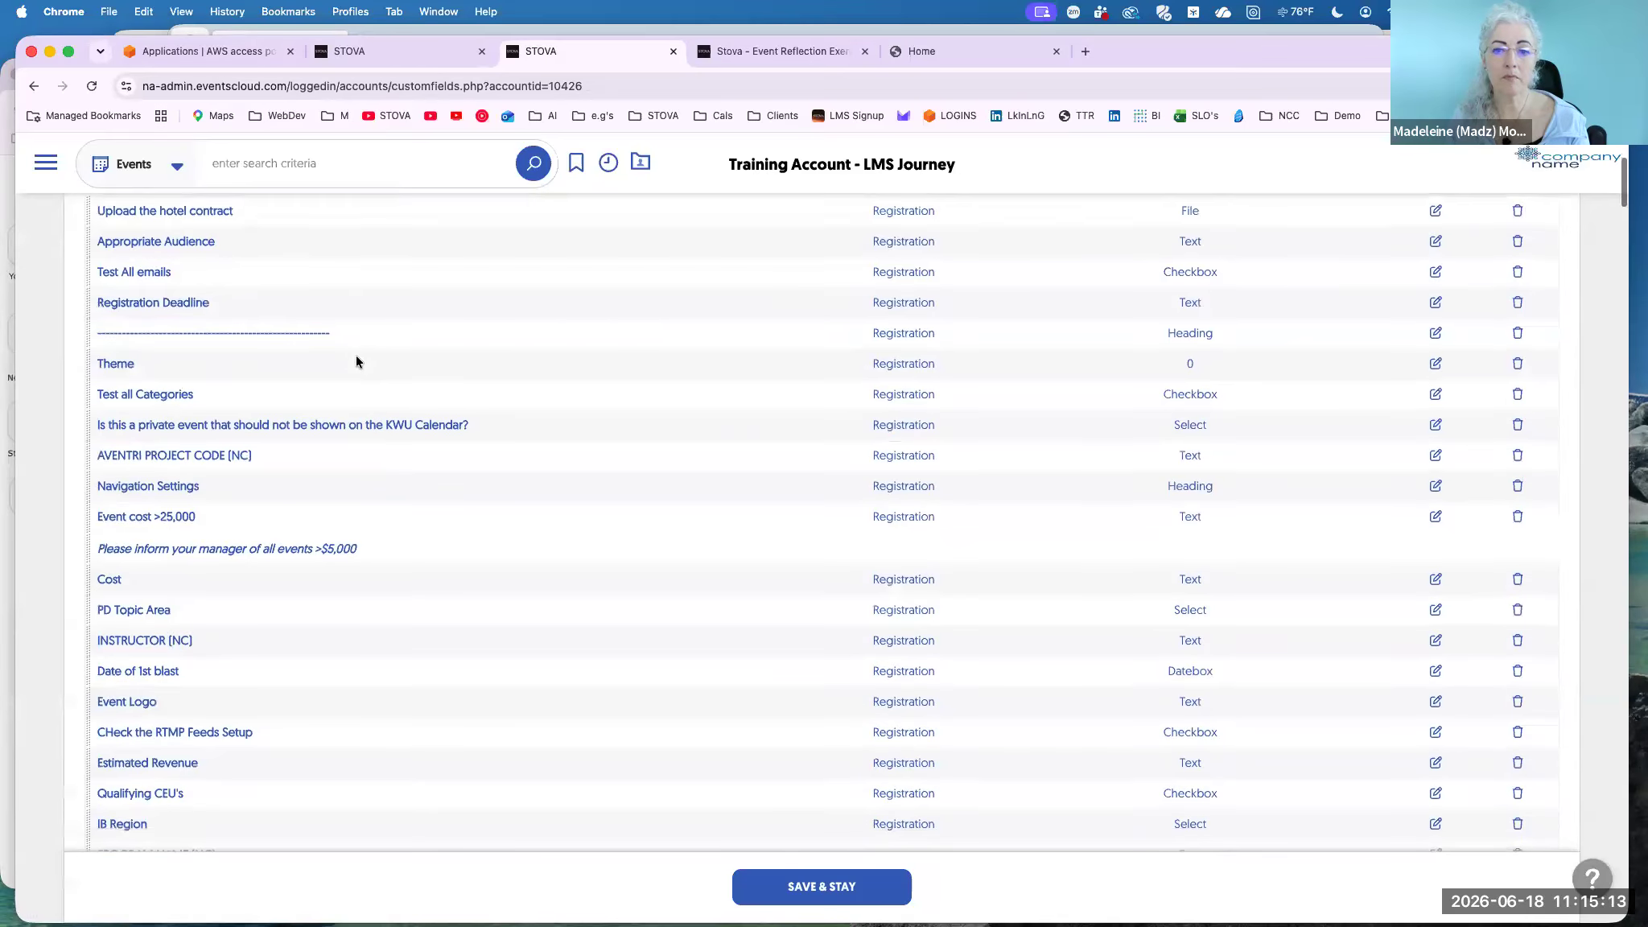
scroll(460, 548, down, 20)
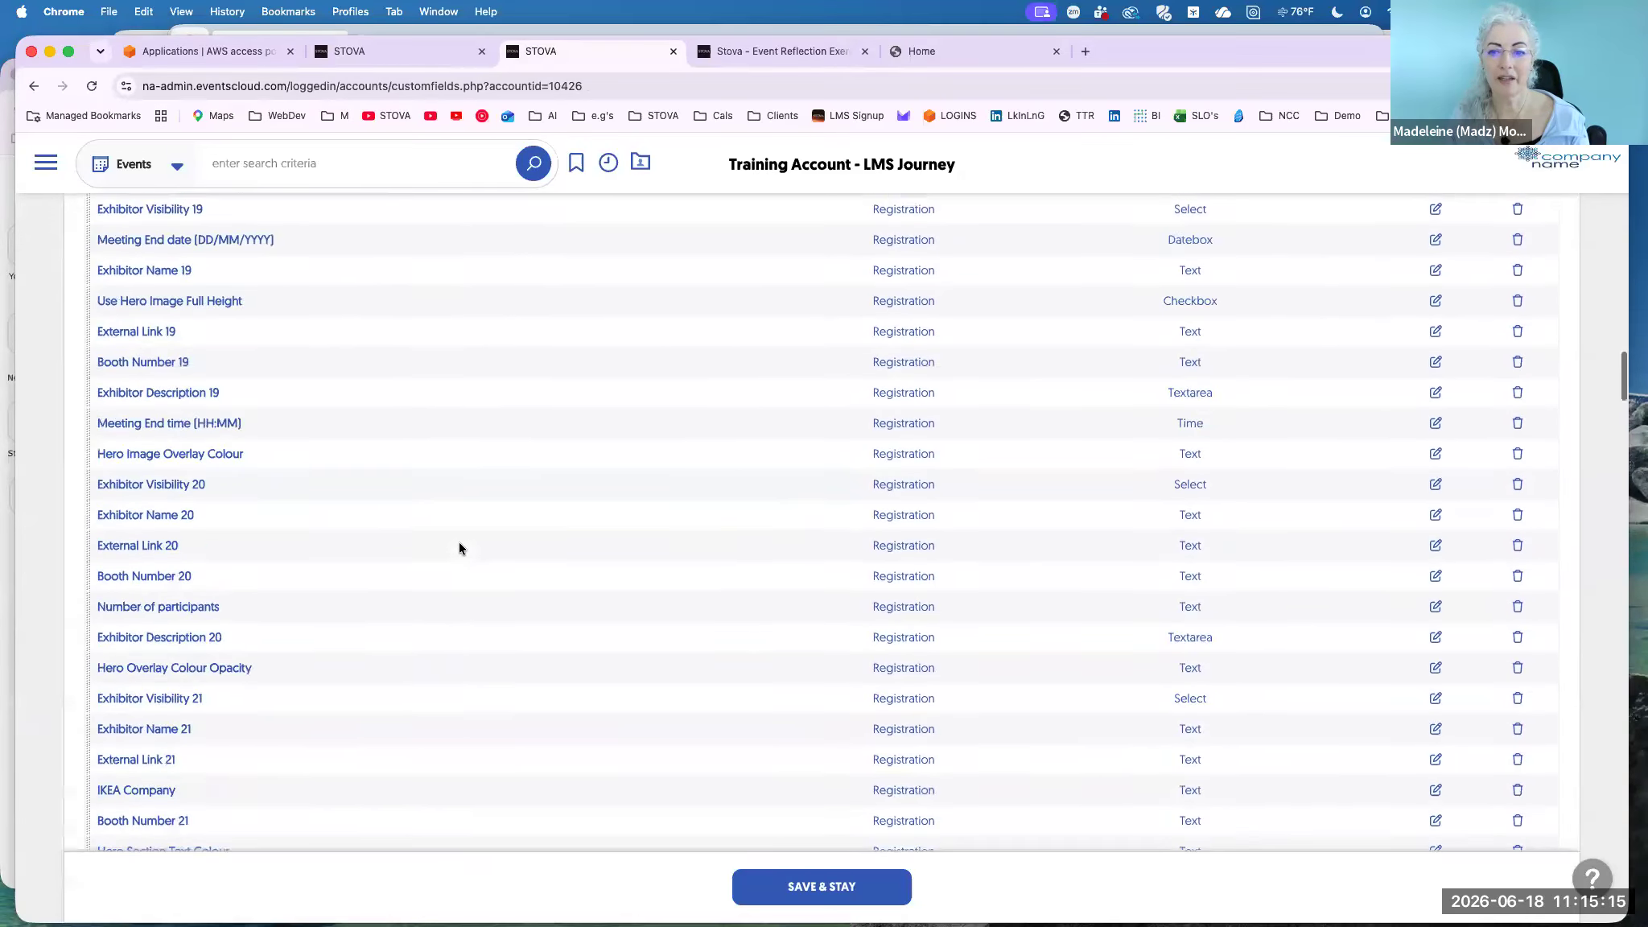
scroll(459, 542, down, 20)
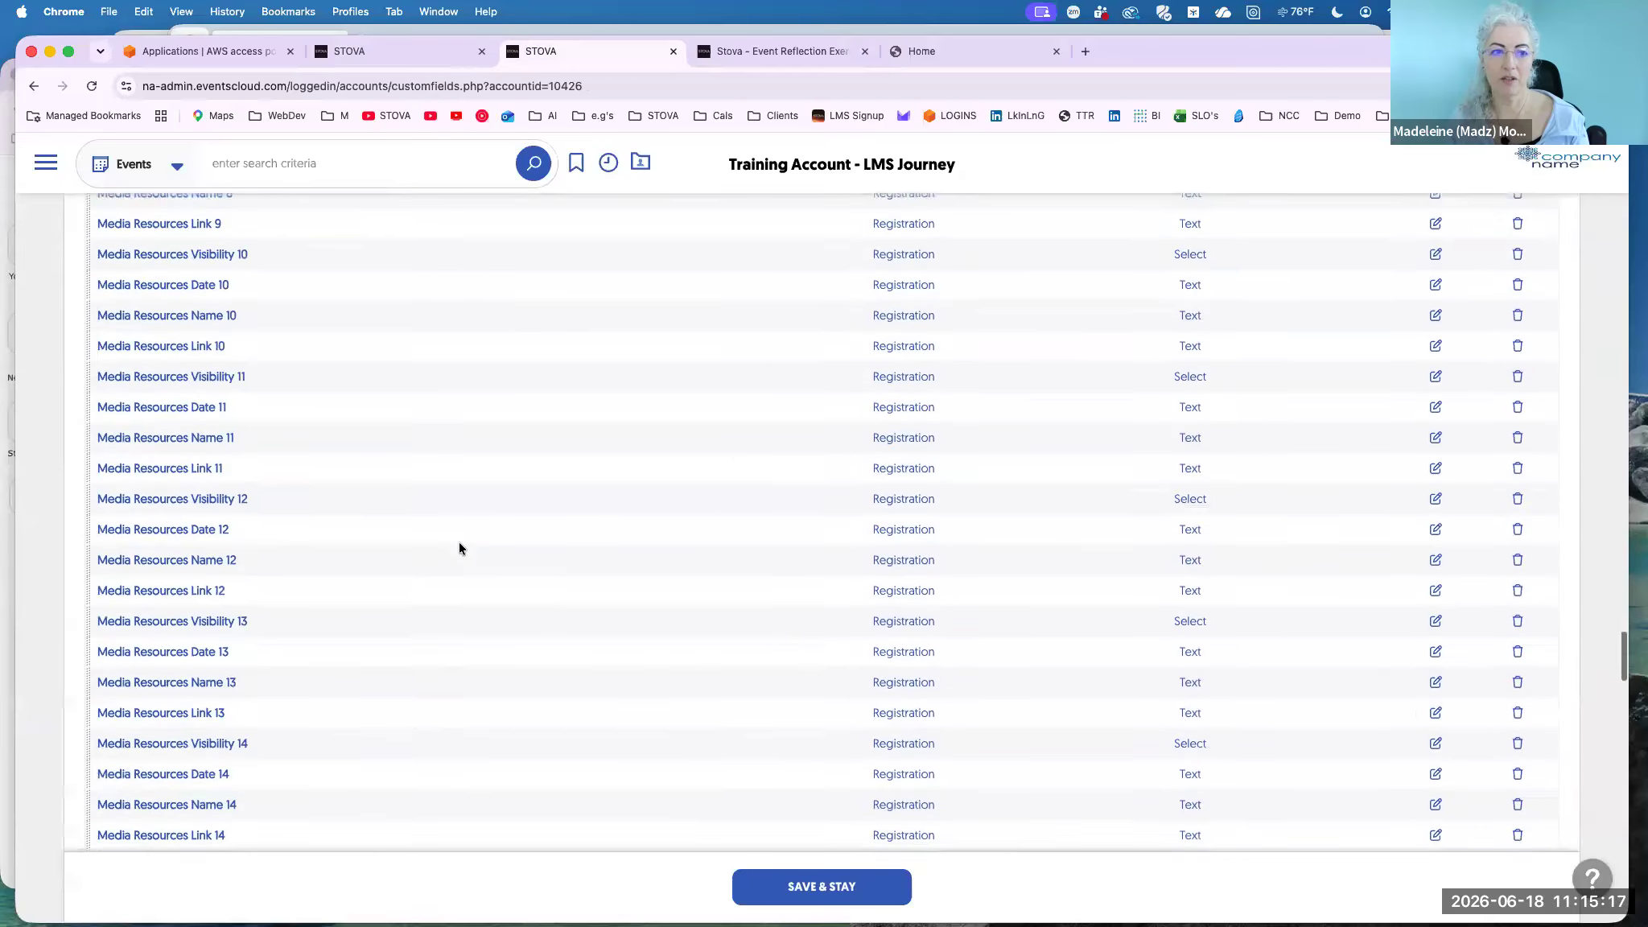
scroll(837, 633, down, 10)
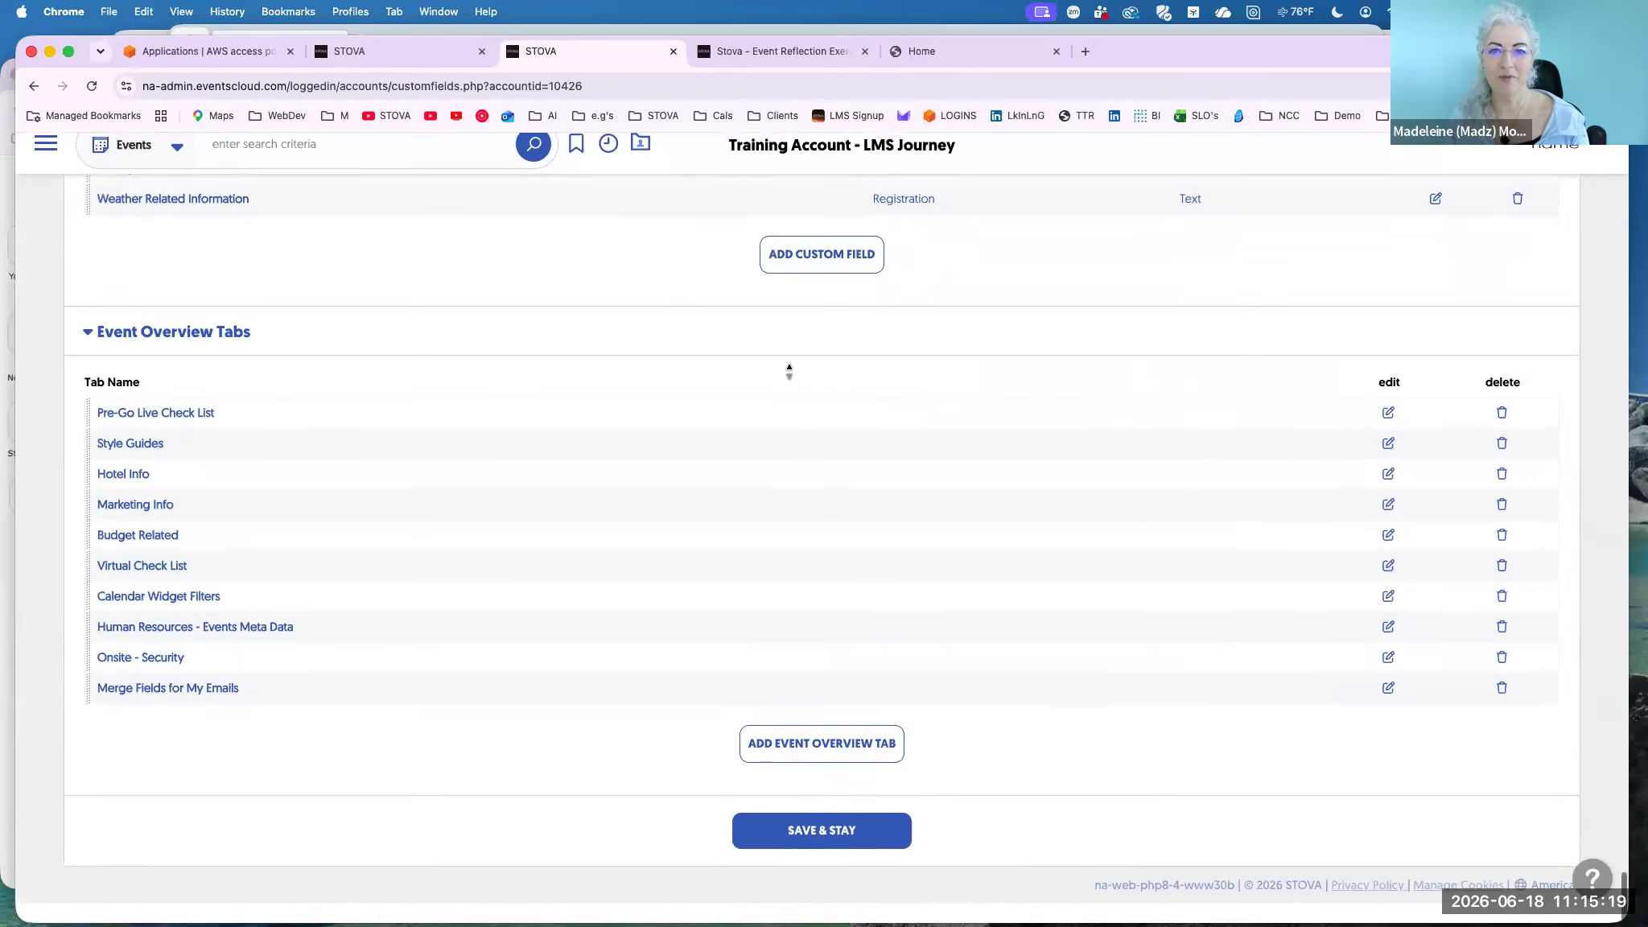
Start a new custom field named "refer a friend" with the merge field "refer", keeping it on the Default Tab.
click(785, 278)
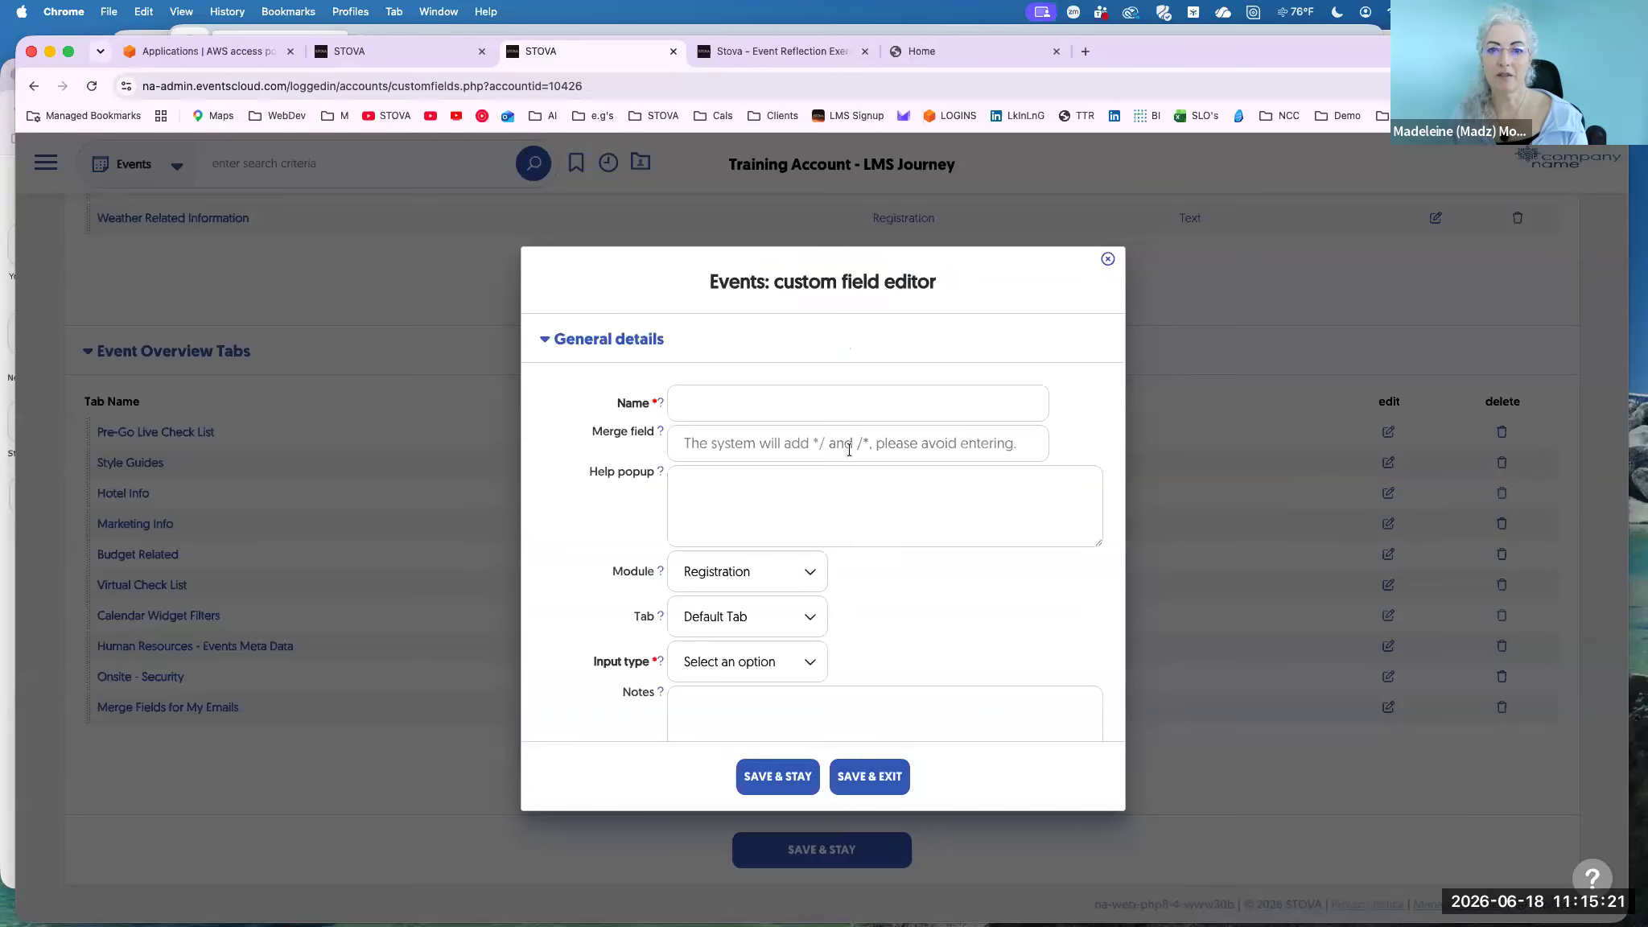
click(807, 617)
click(805, 603)
click(722, 415)
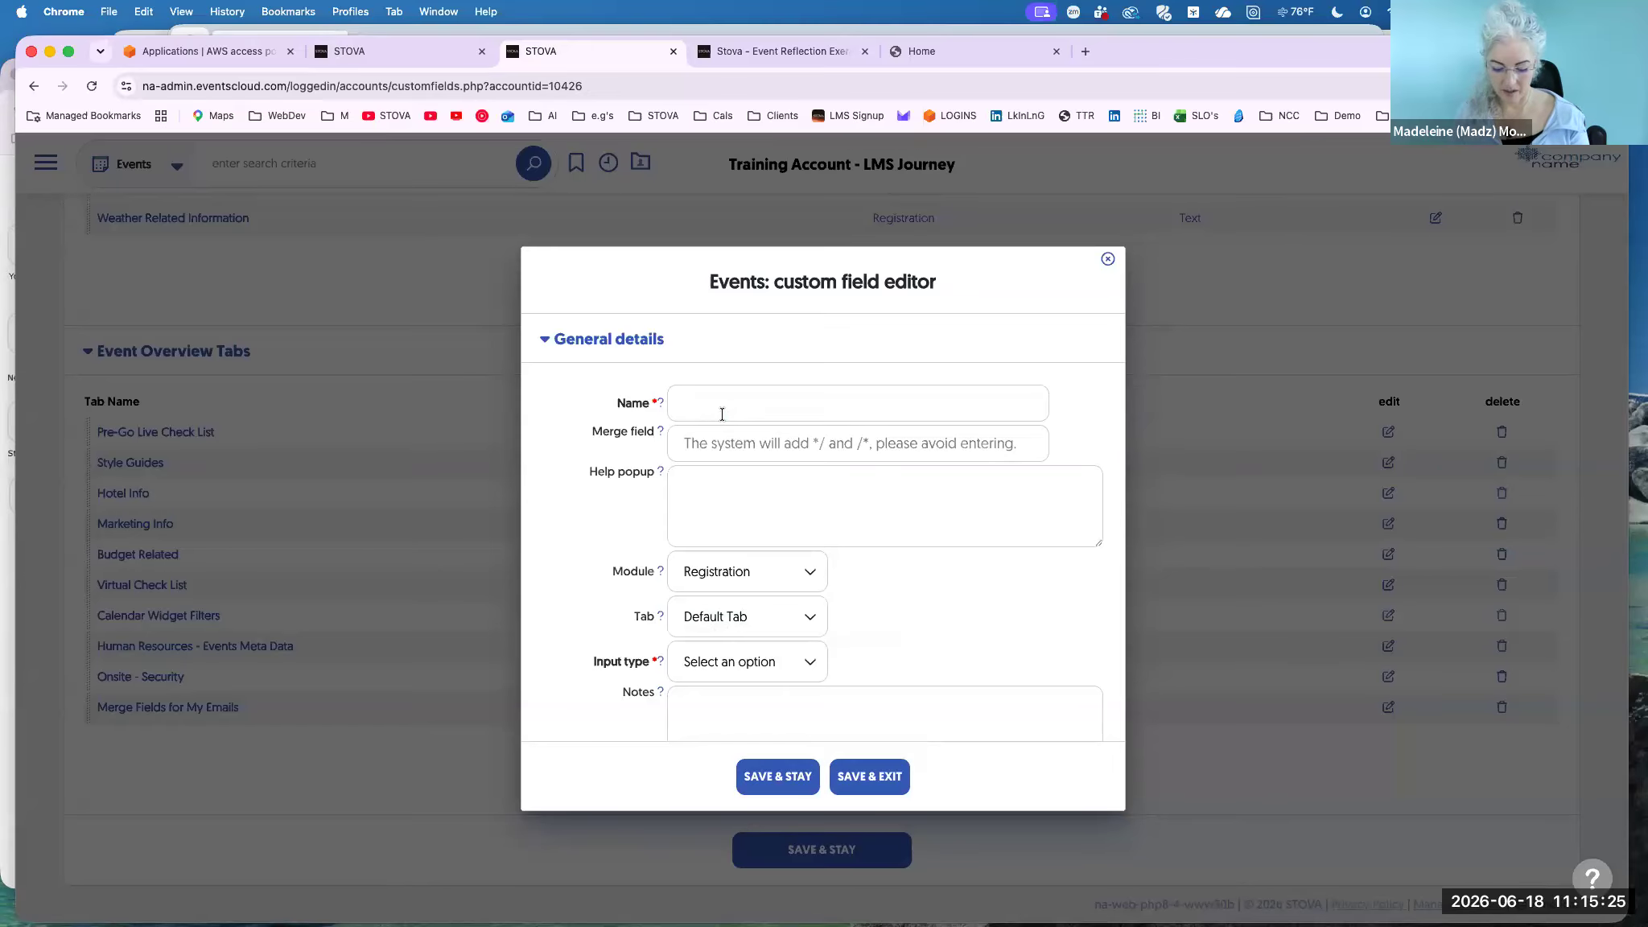
text(refer  a friend)
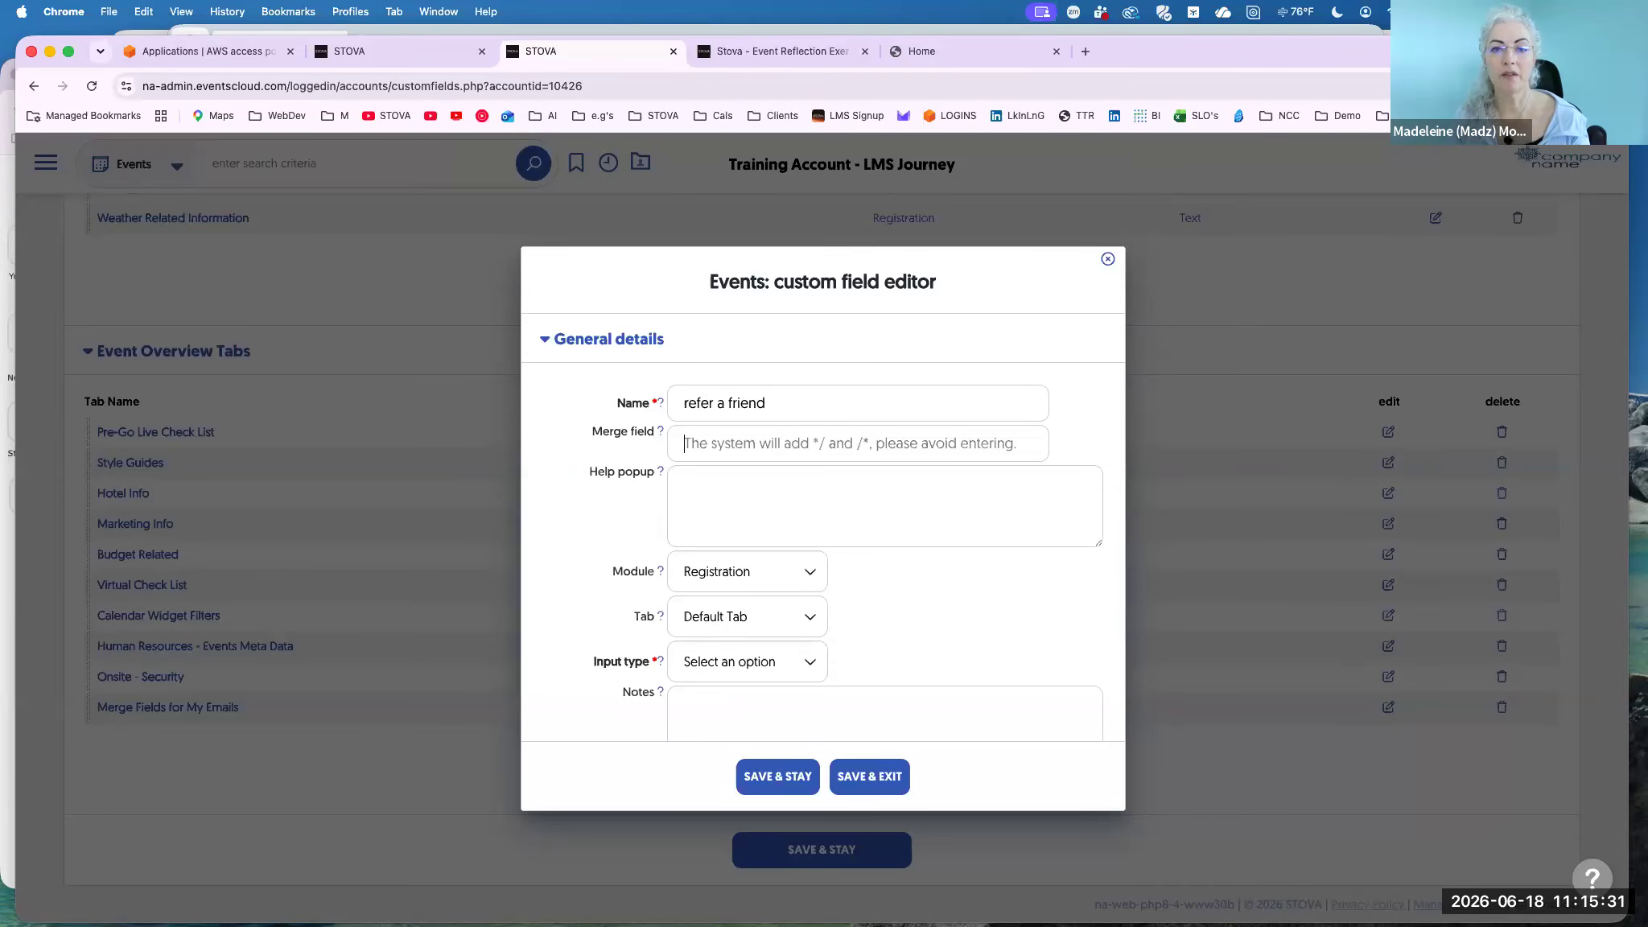
key(Tab)
text(refe)
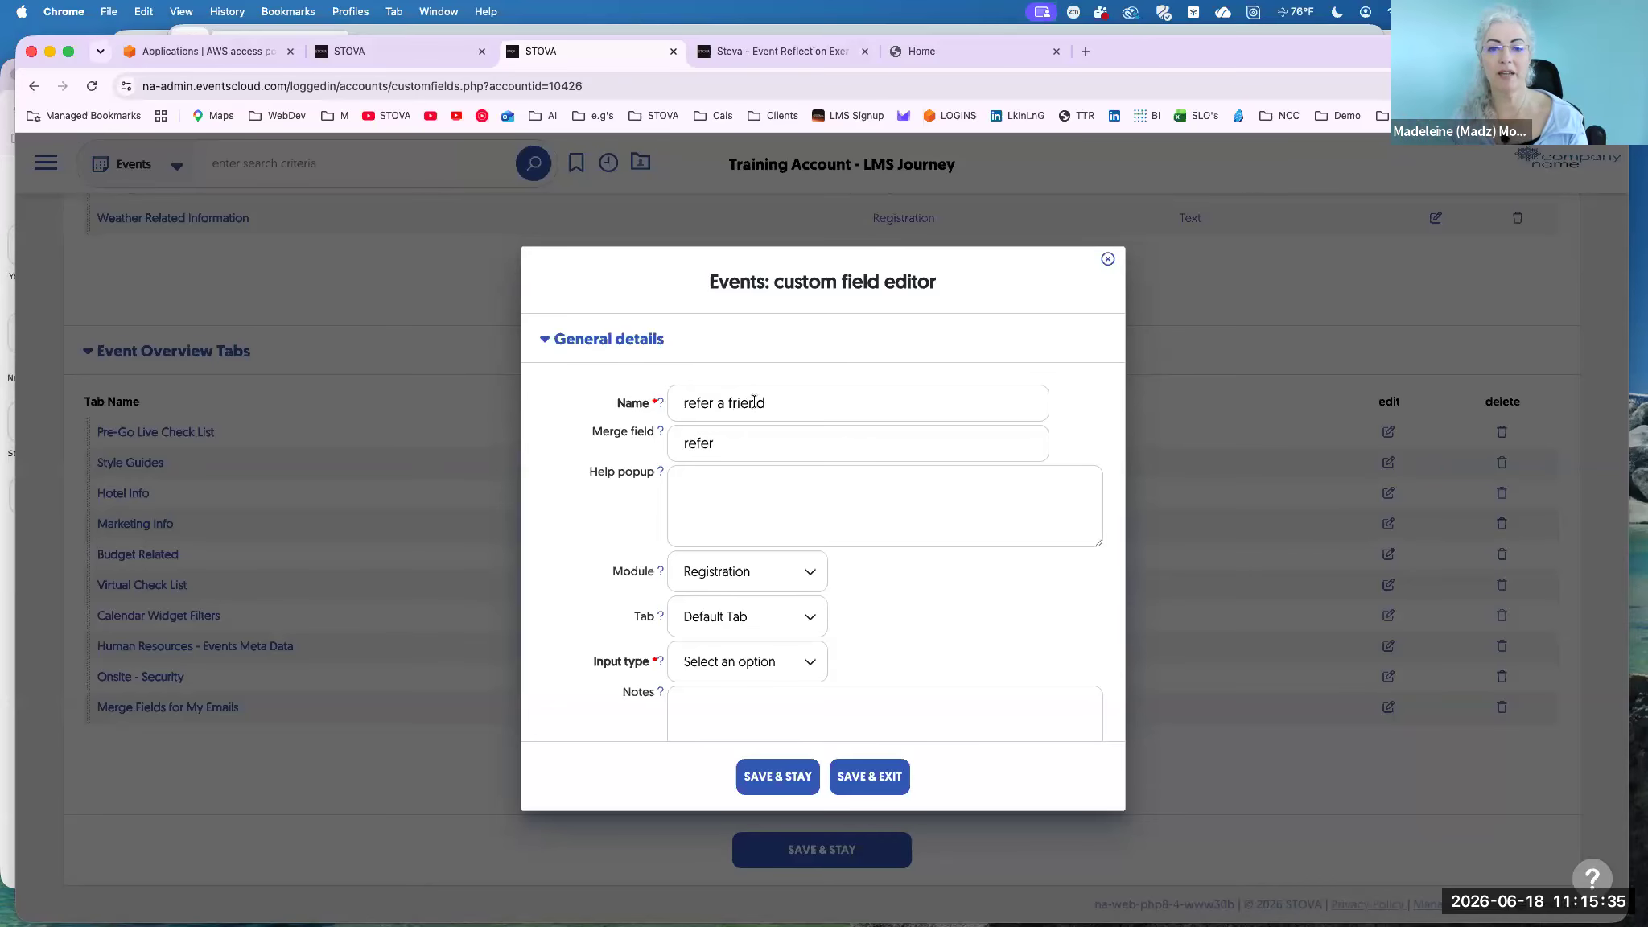
Set the new field's input type to Single line of text, save the field and save the account's custom fields.
click(778, 671)
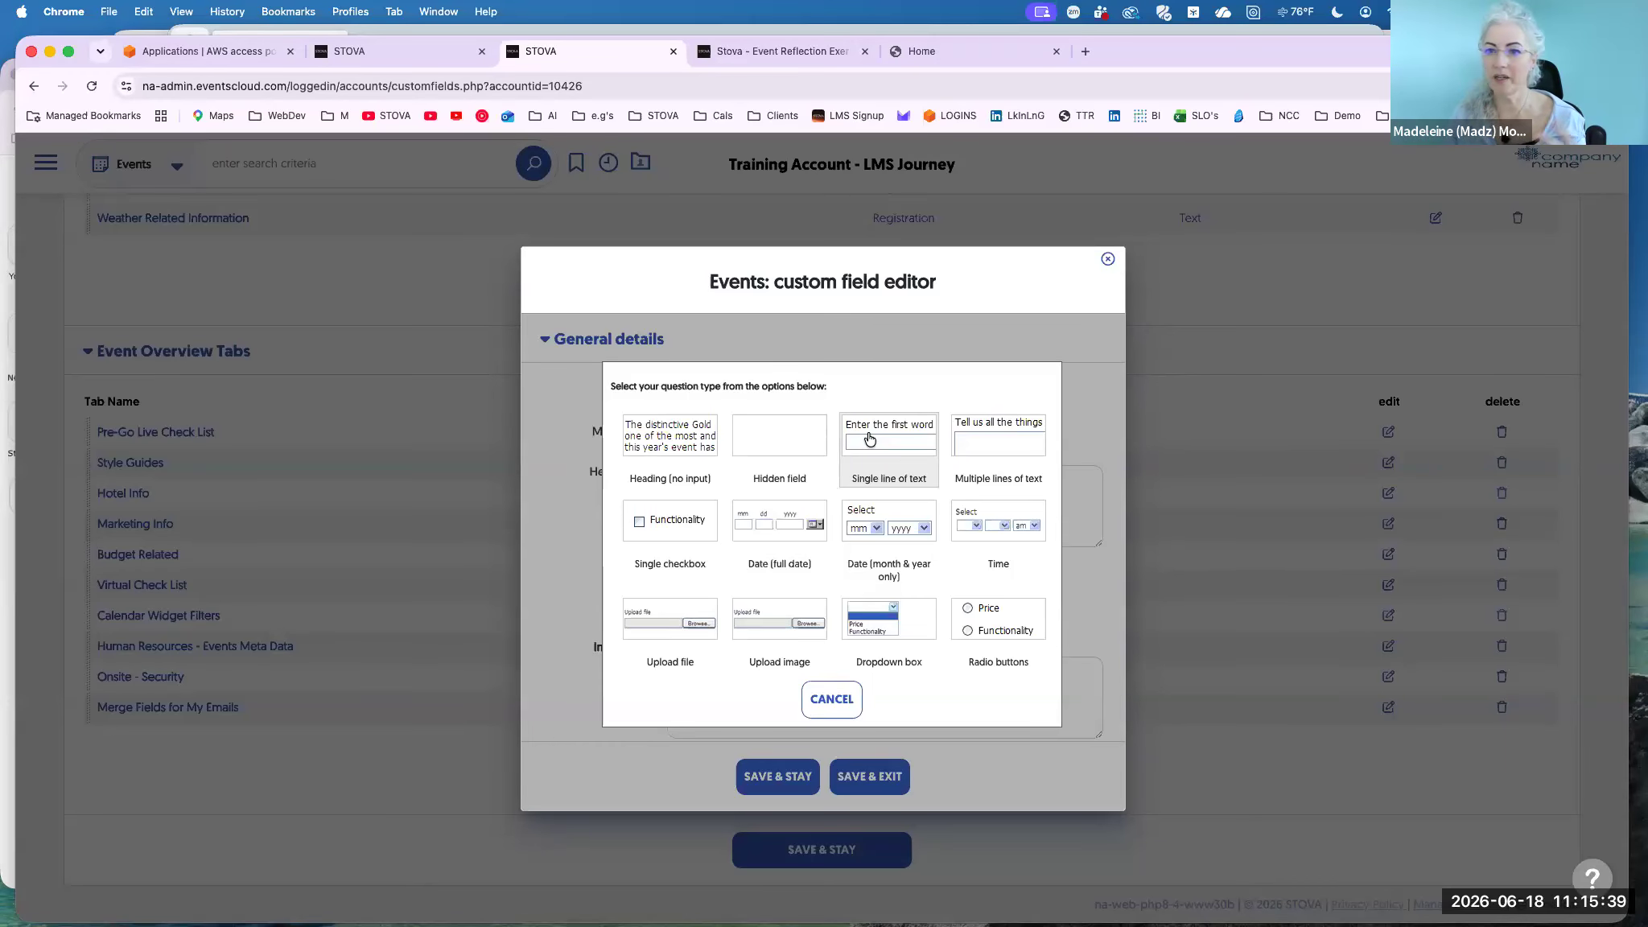
click(869, 439)
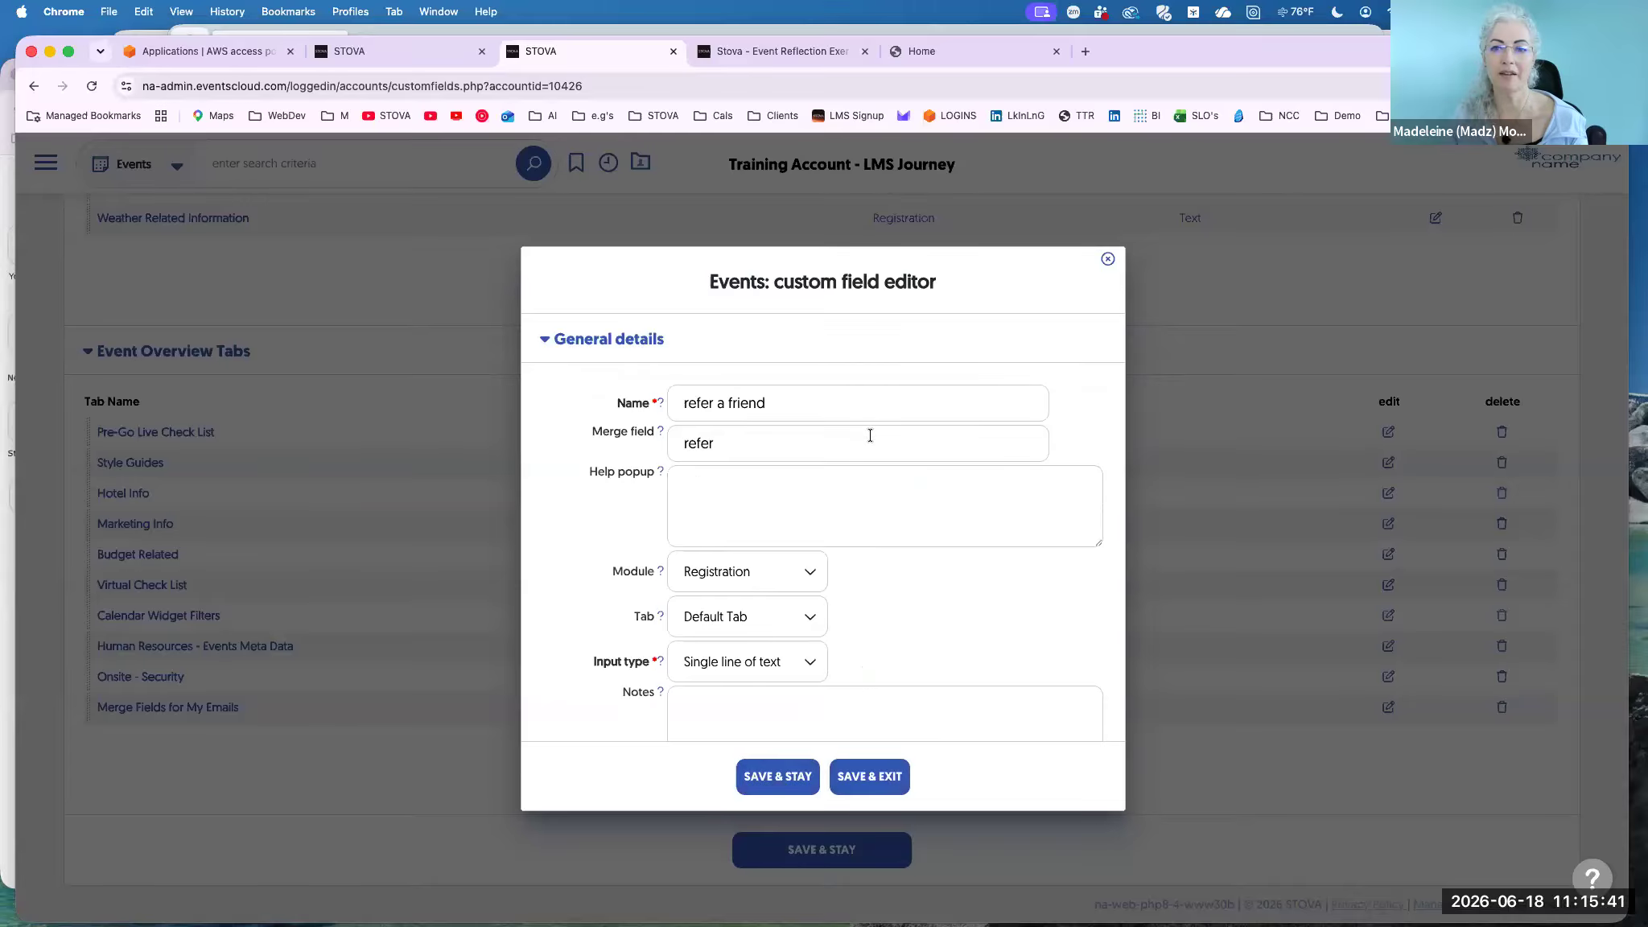
click(884, 779)
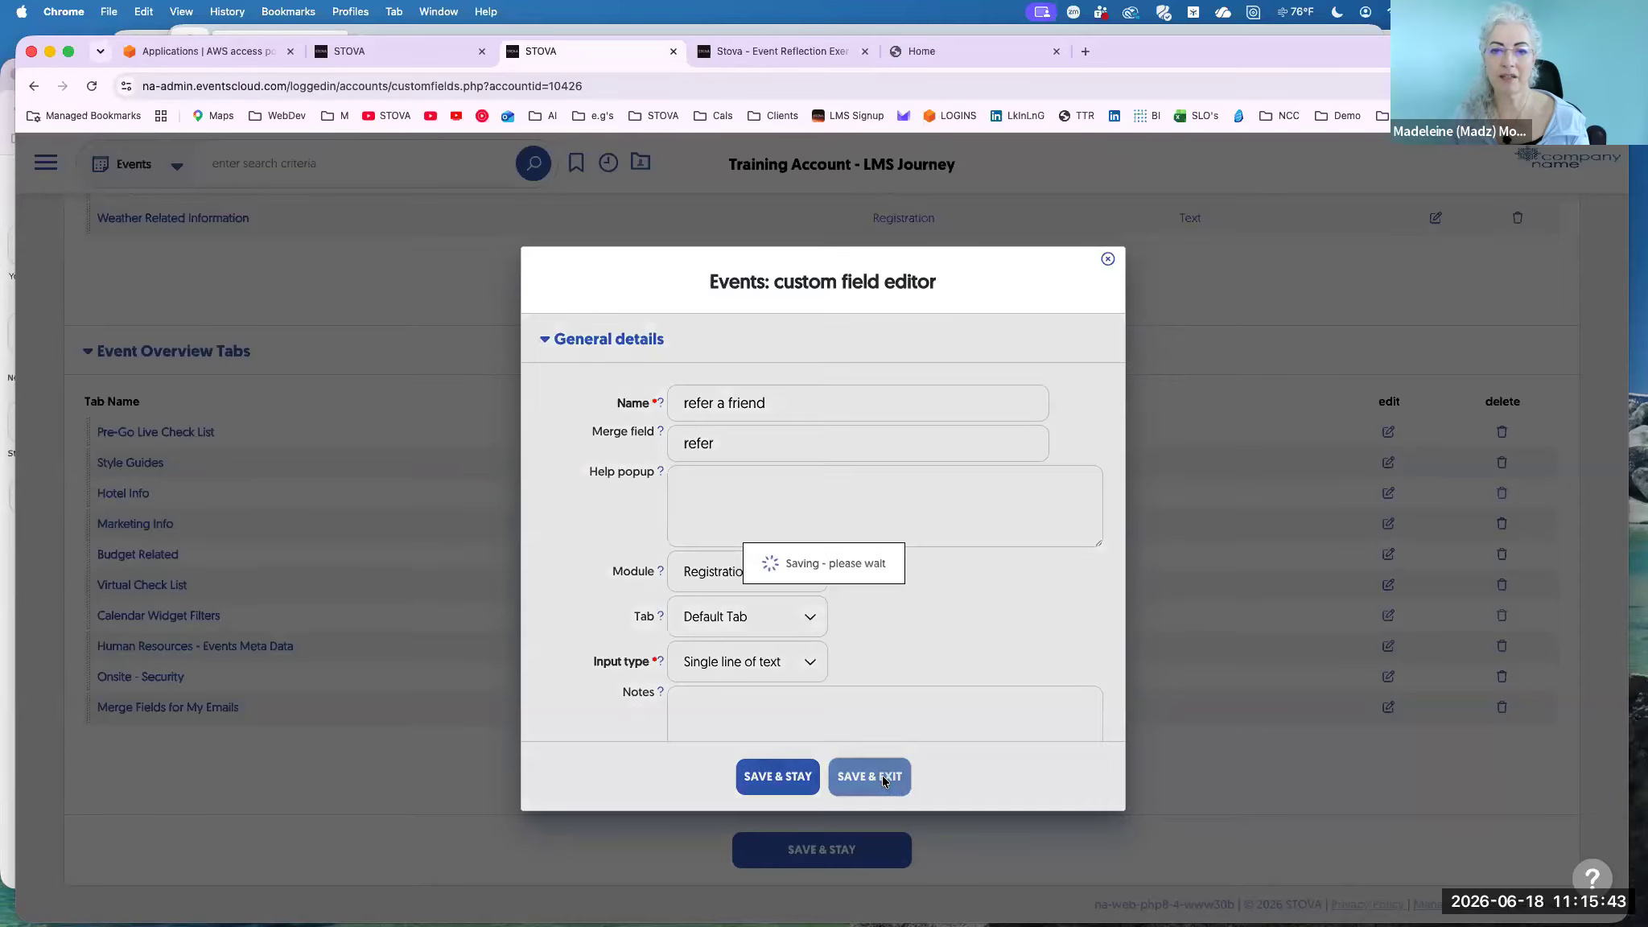
scroll(732, 615, up, 5)
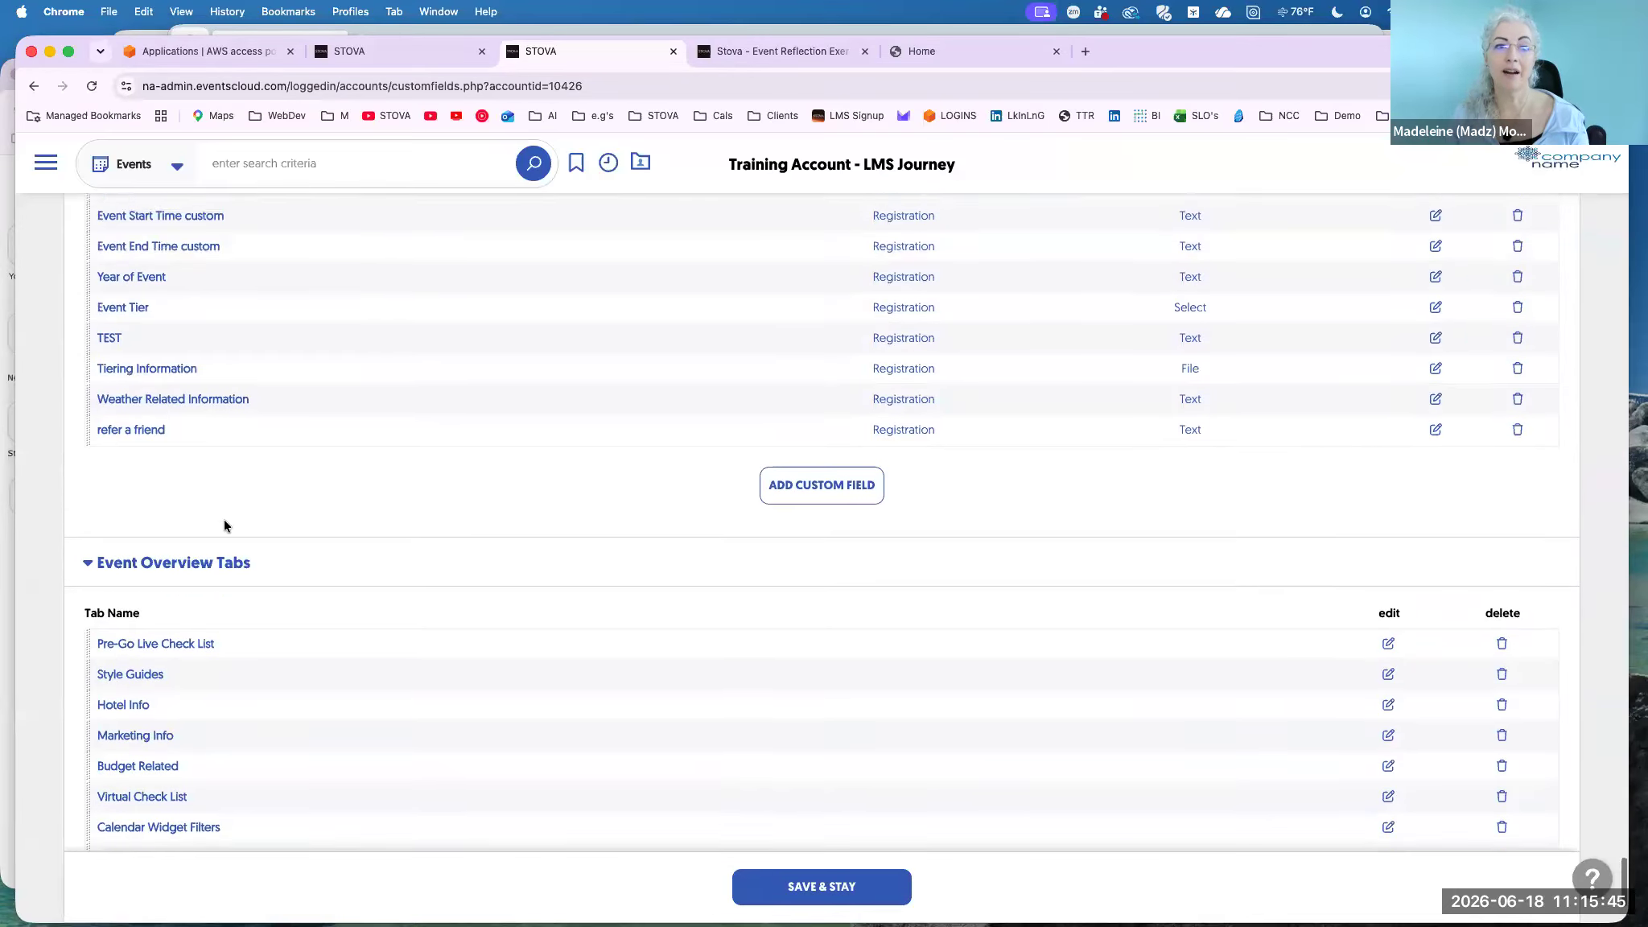
click(137, 439)
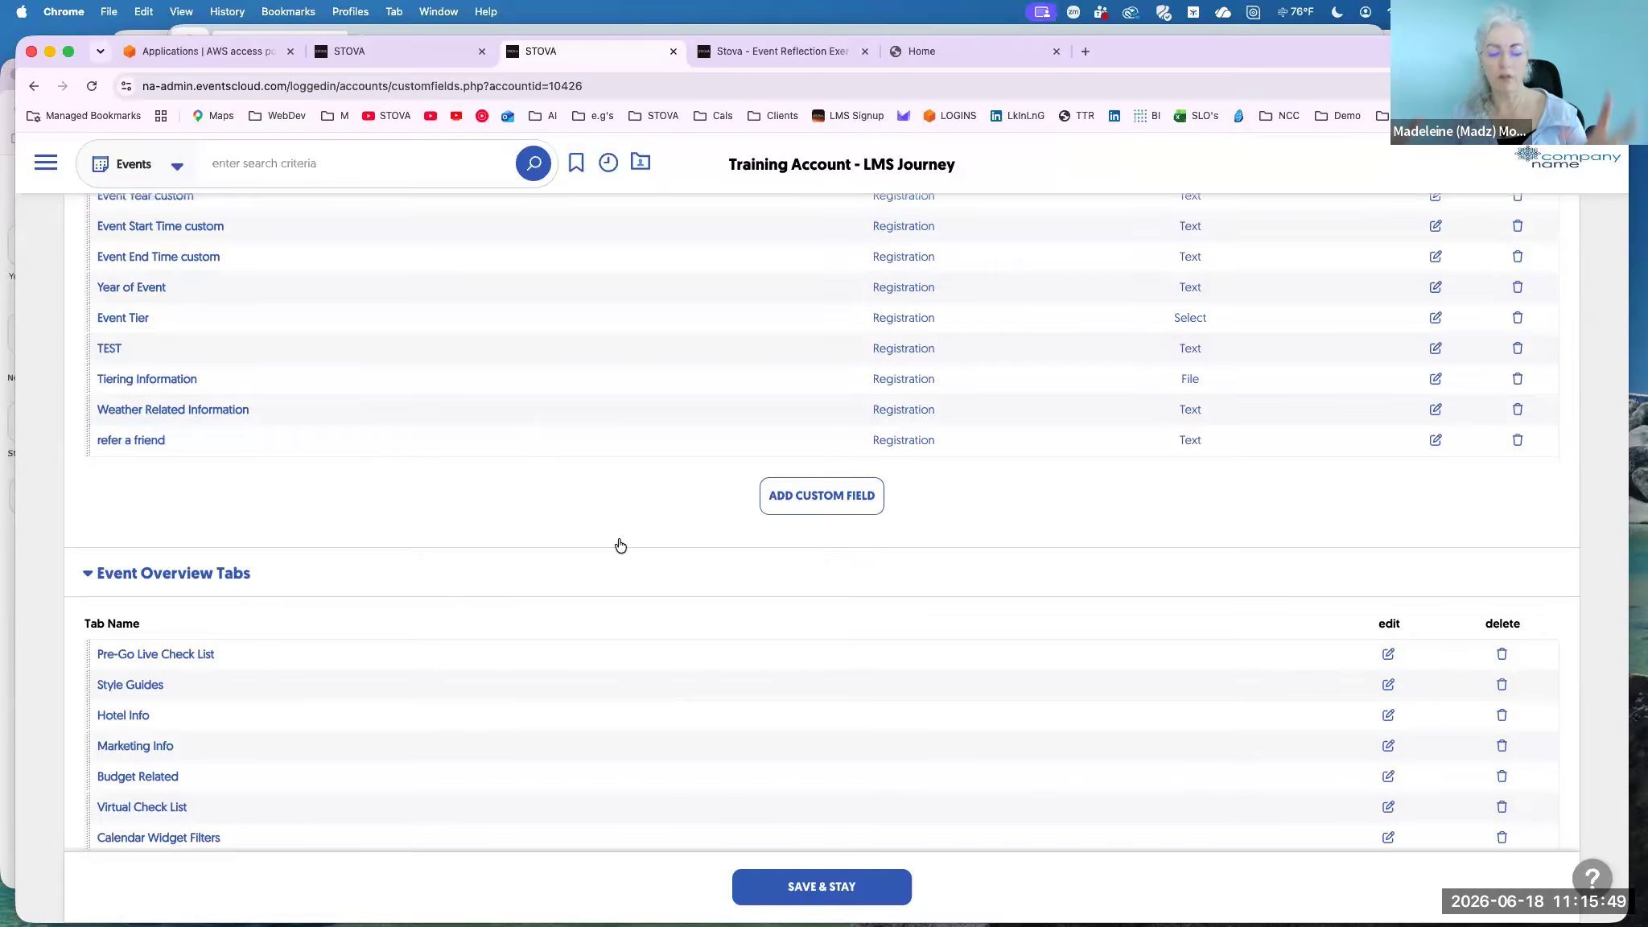
click(845, 883)
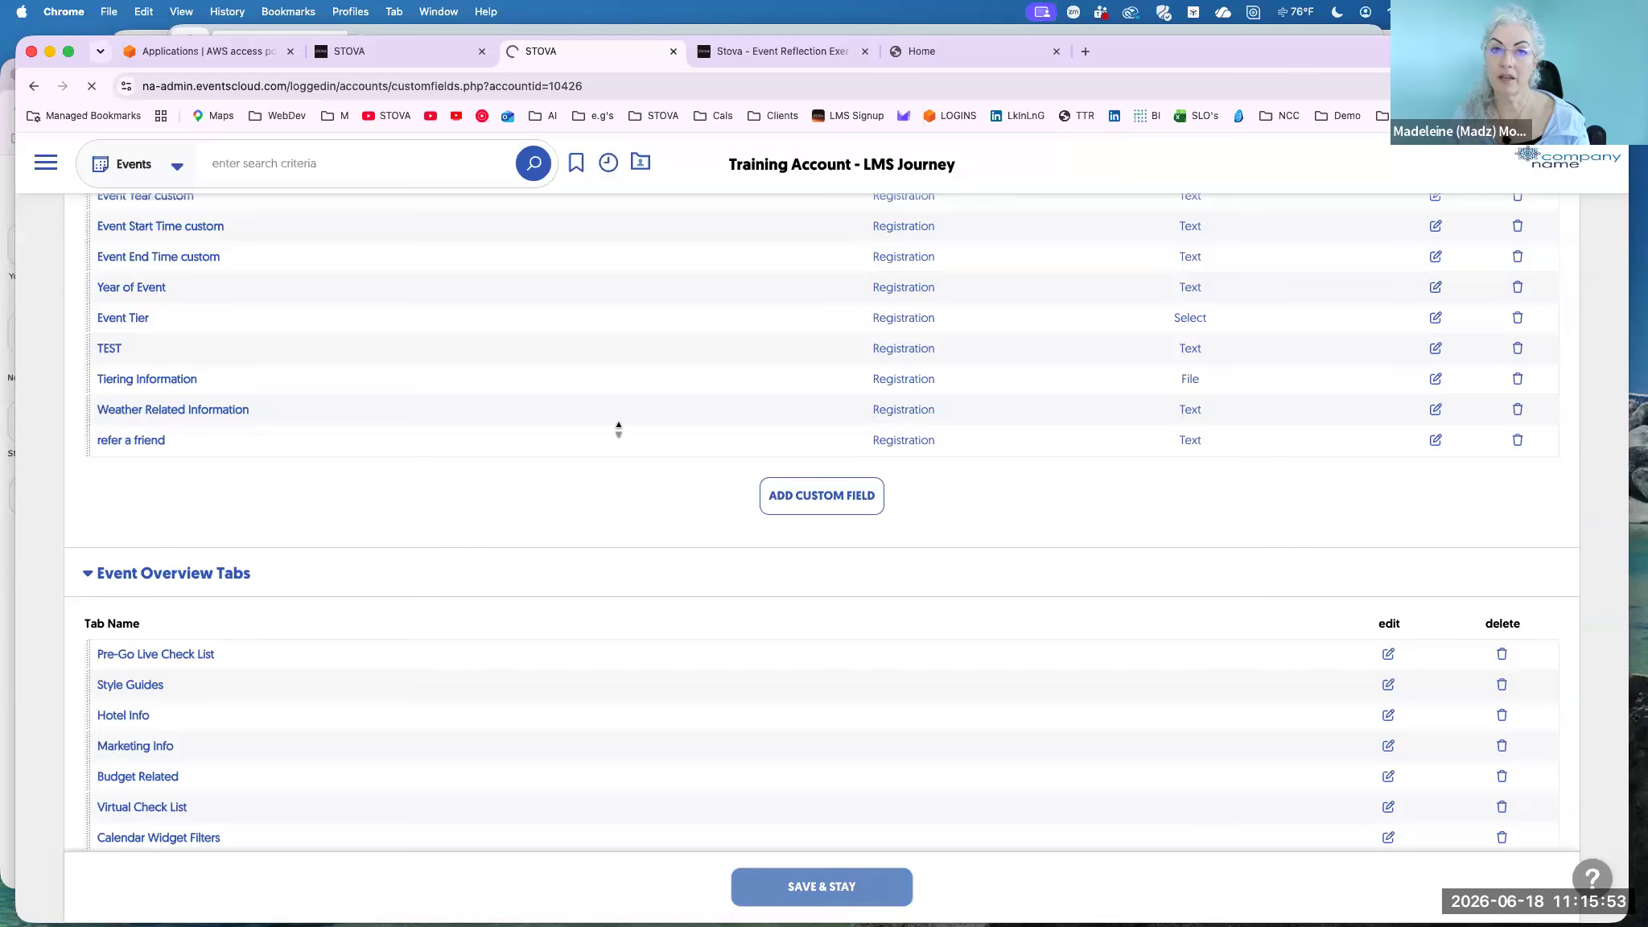
Return to the event's email settings and reopen the Initial confirmation email's HTML content in the content editor.
click(415, 57)
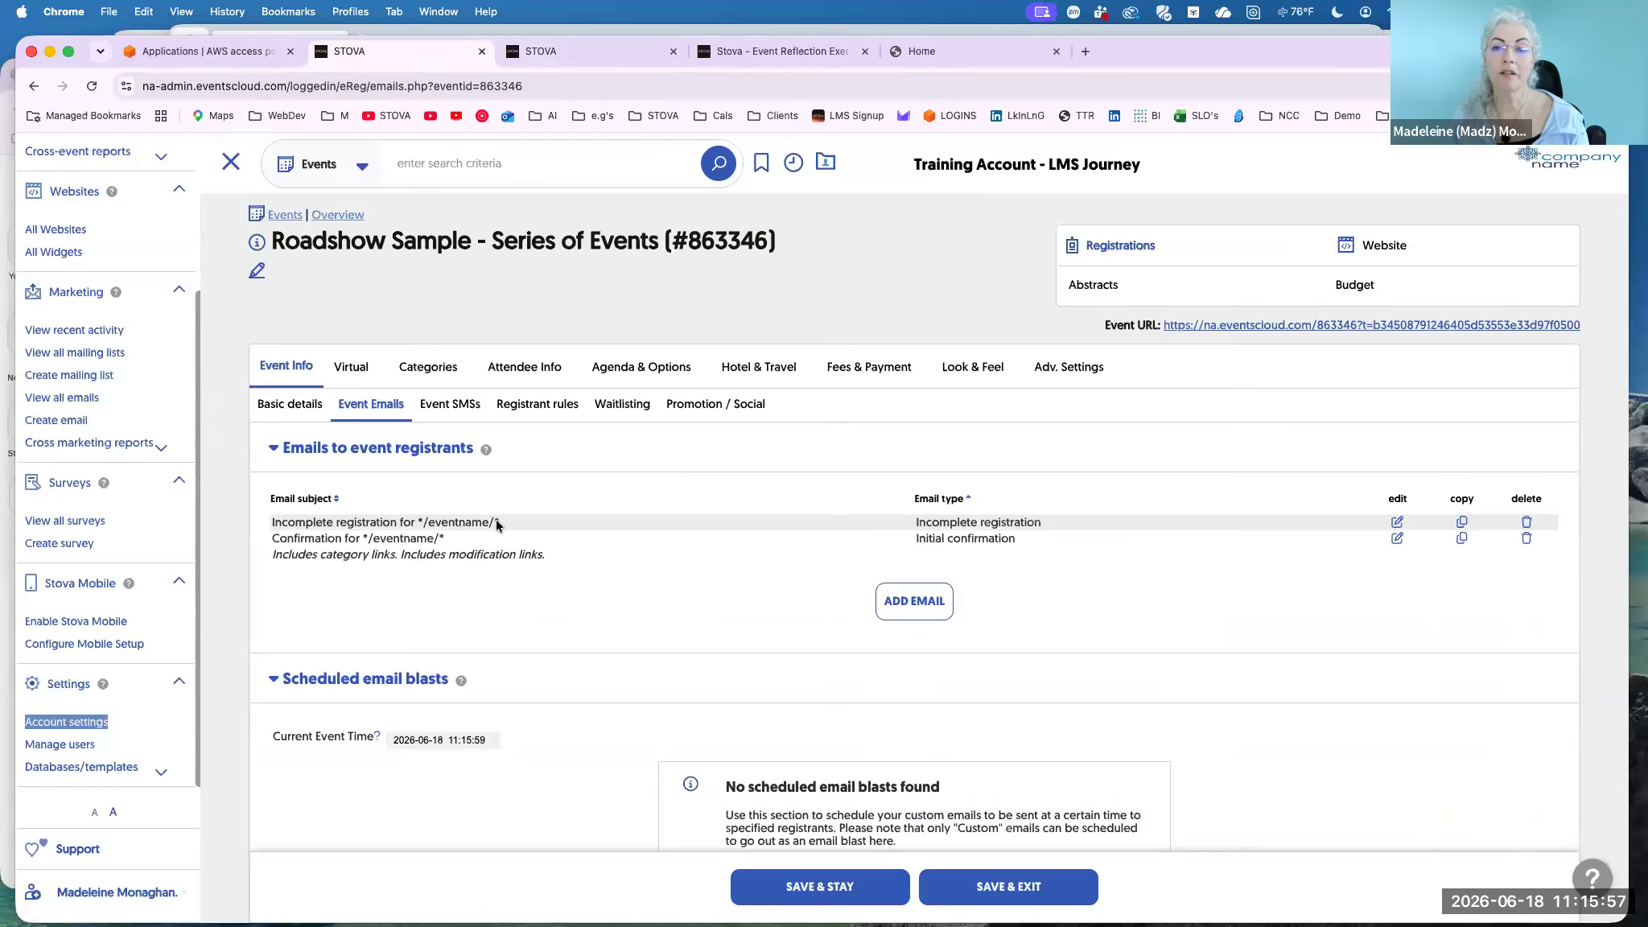
click(231, 161)
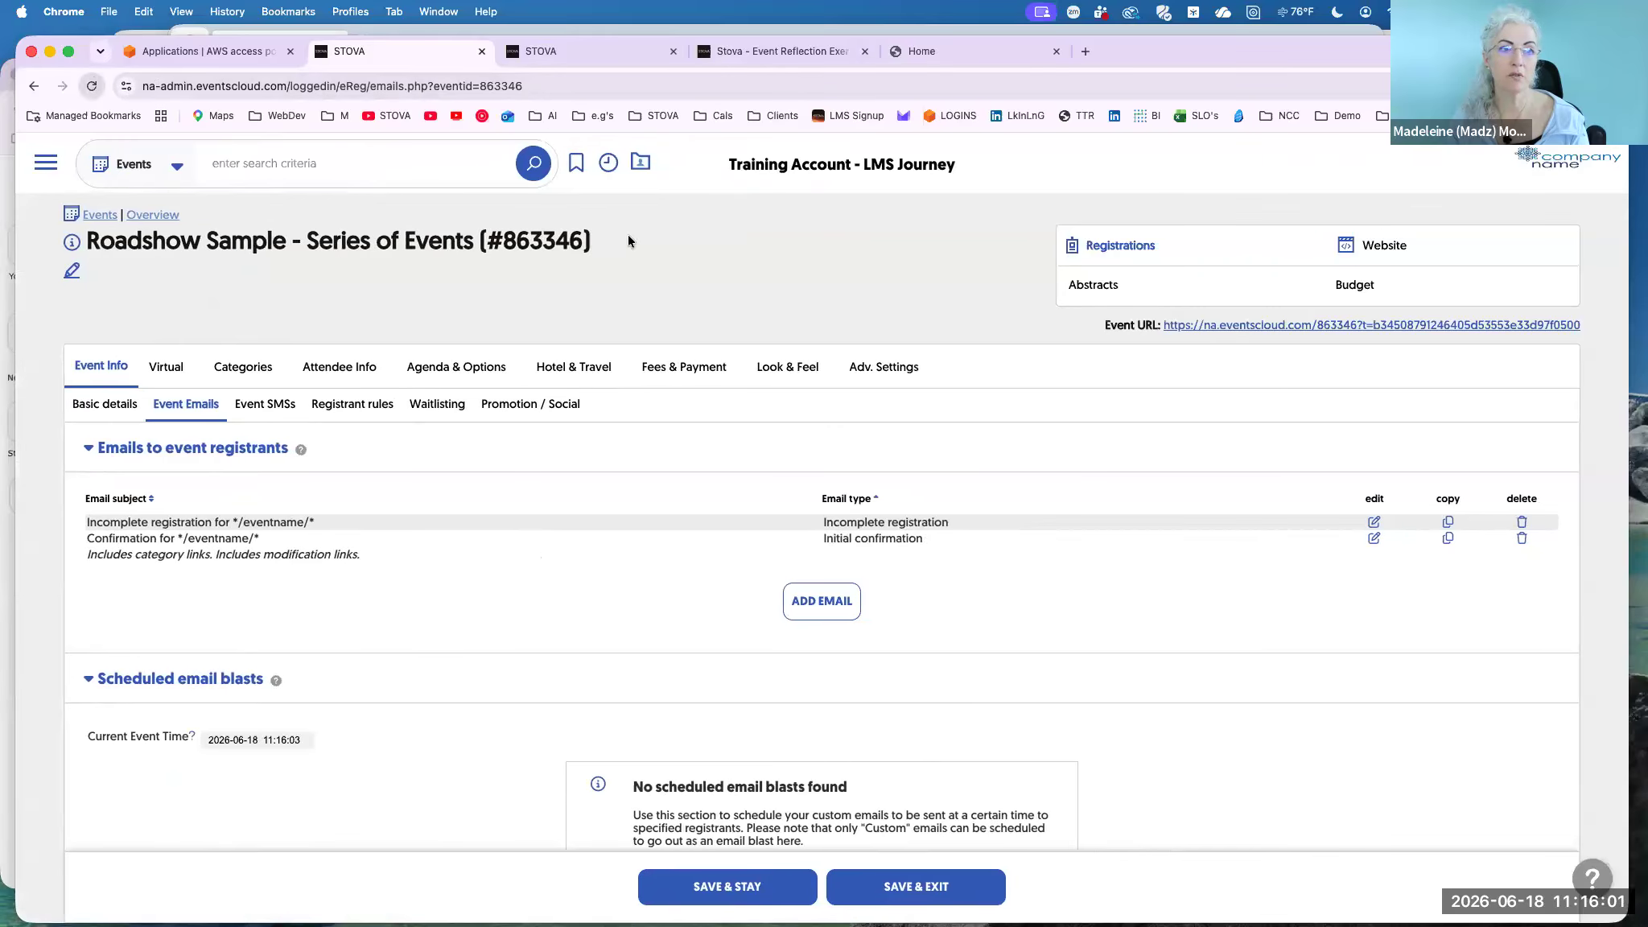
click(1373, 538)
scroll(958, 620, down, 5)
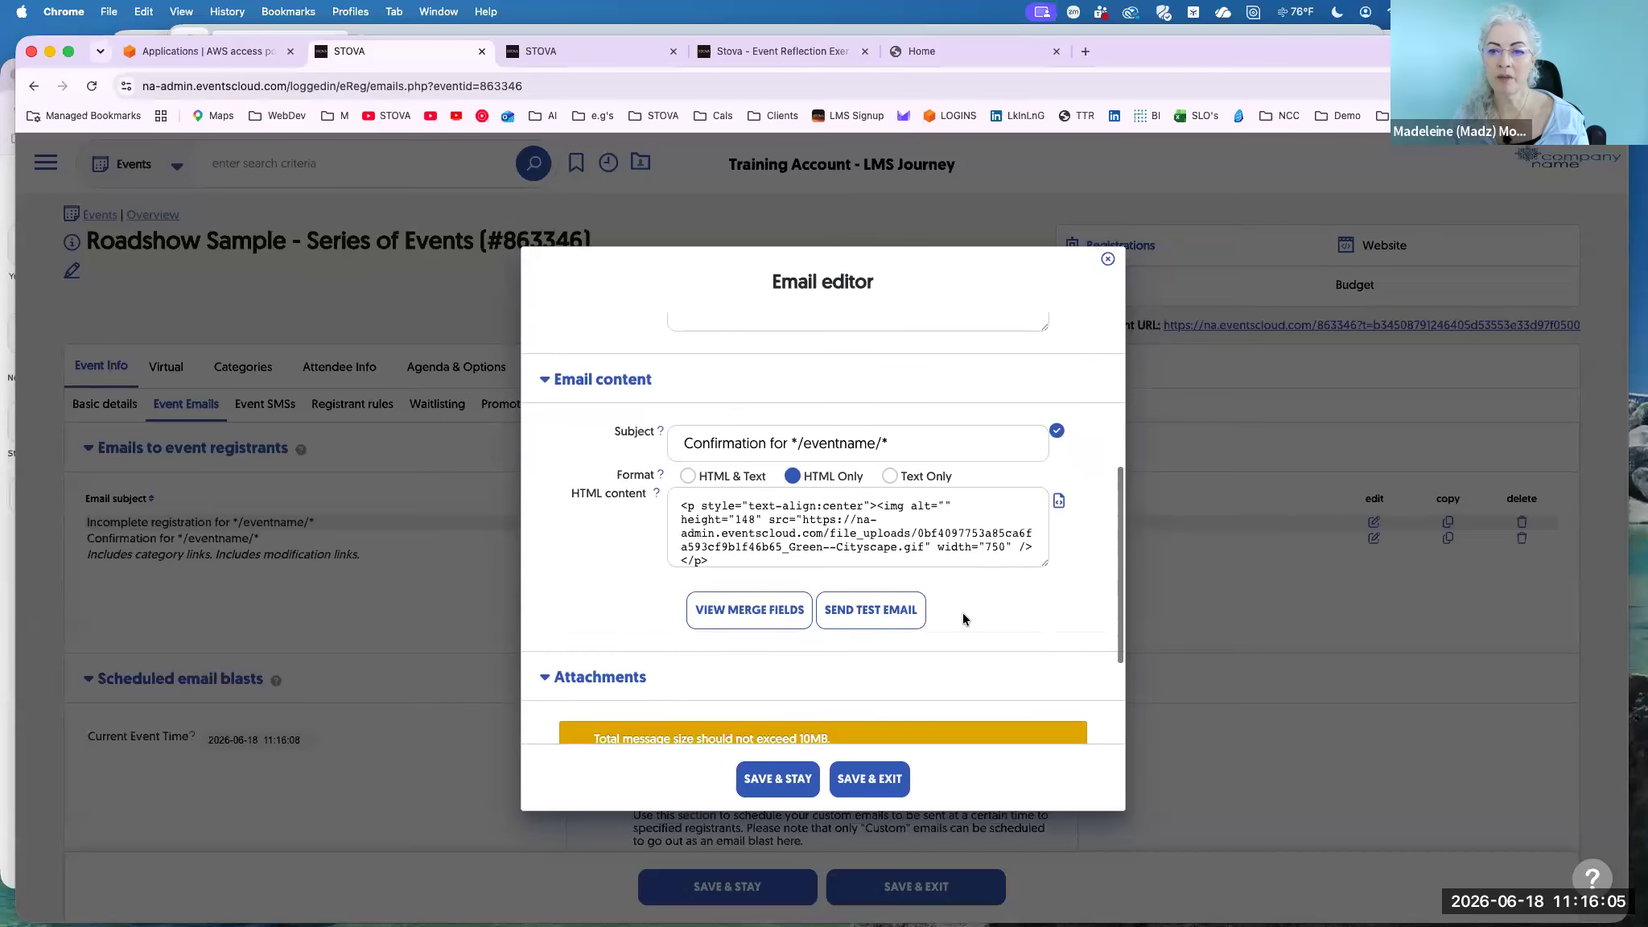
click(1057, 485)
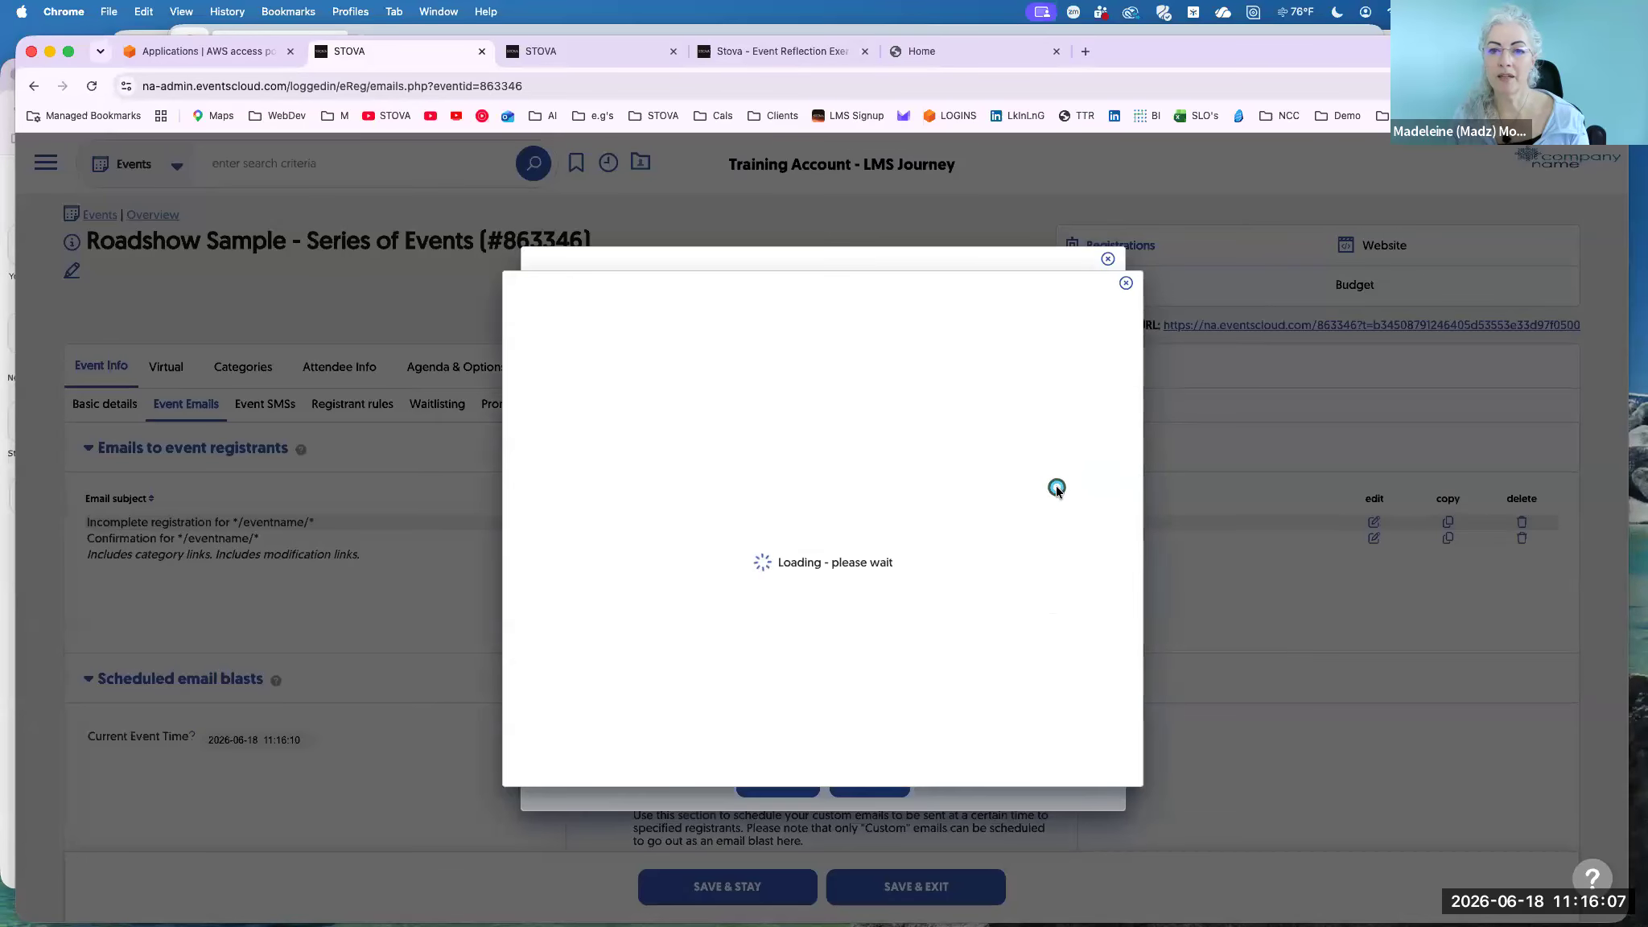
Search the Event details merge fields for "refer" to locate the "refer a friend" custom event question.
click(901, 357)
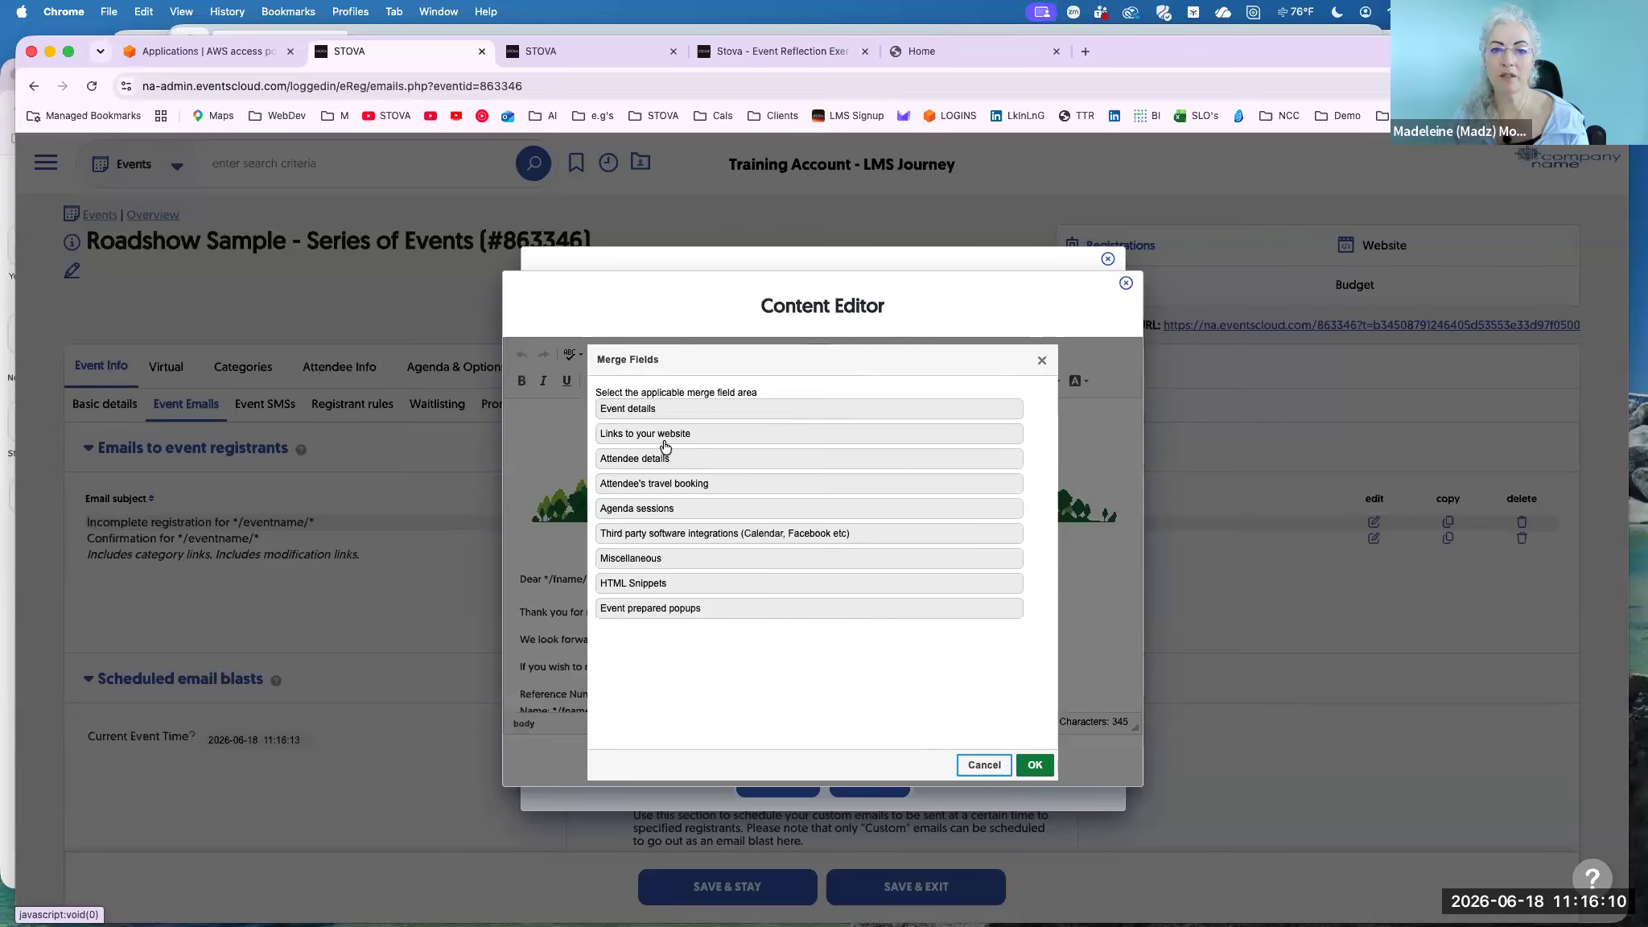
click(626, 410)
key(super+f)
text(refer)
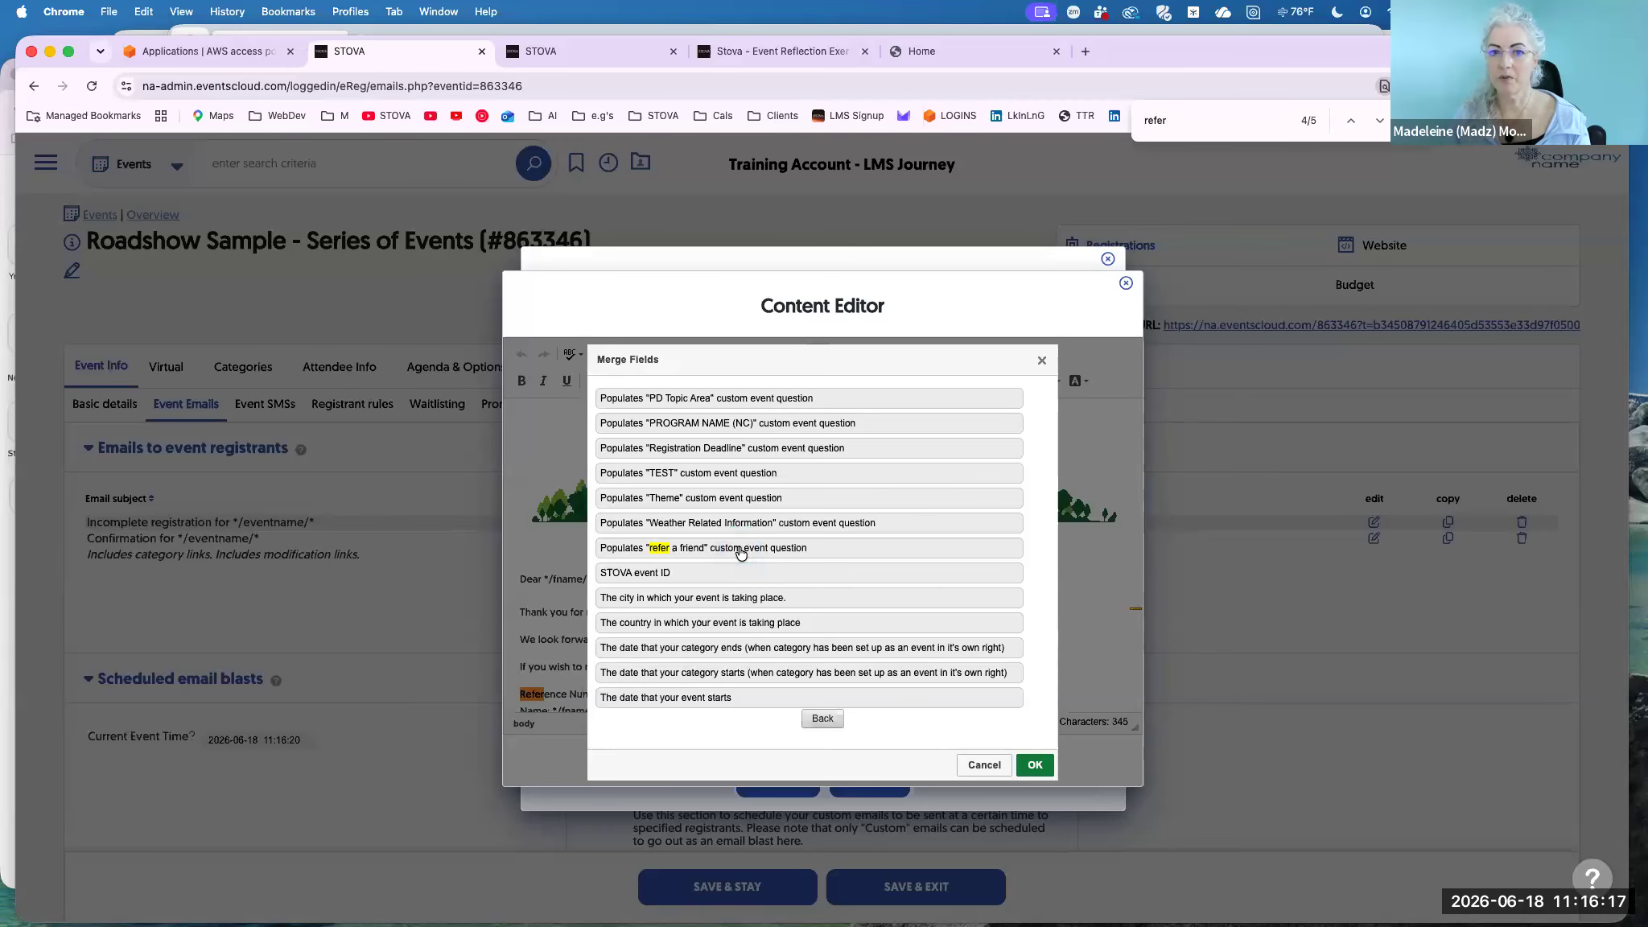
Close the merge field list, content editor and confirmation email without updating them, and return to the Events list.
click(740, 552)
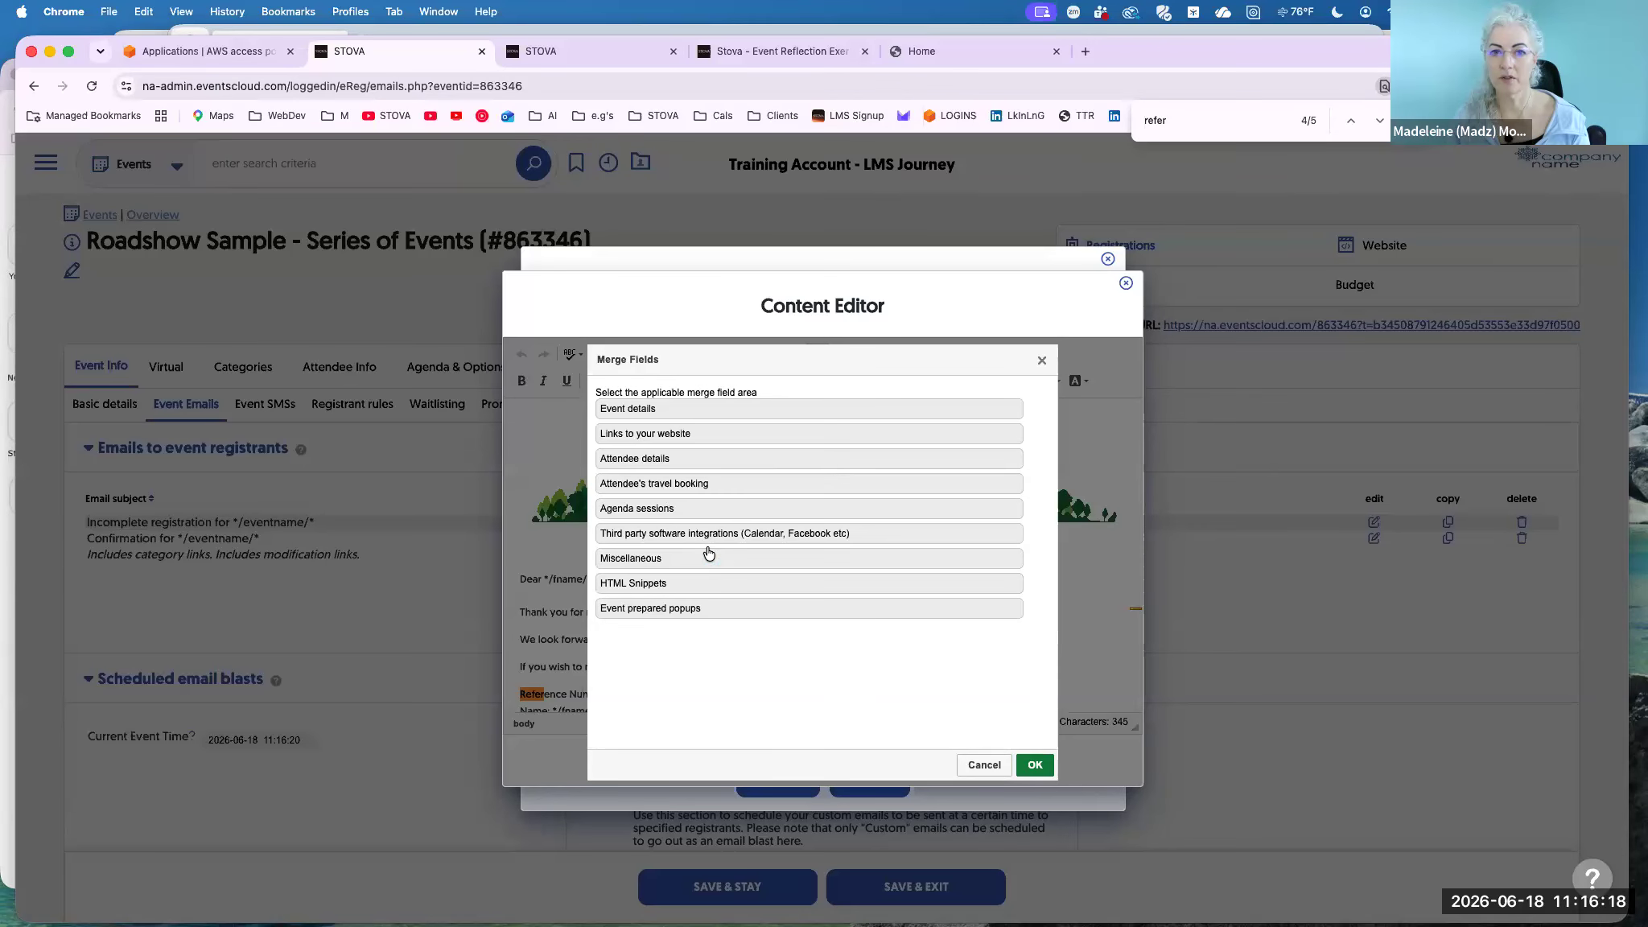
click(981, 764)
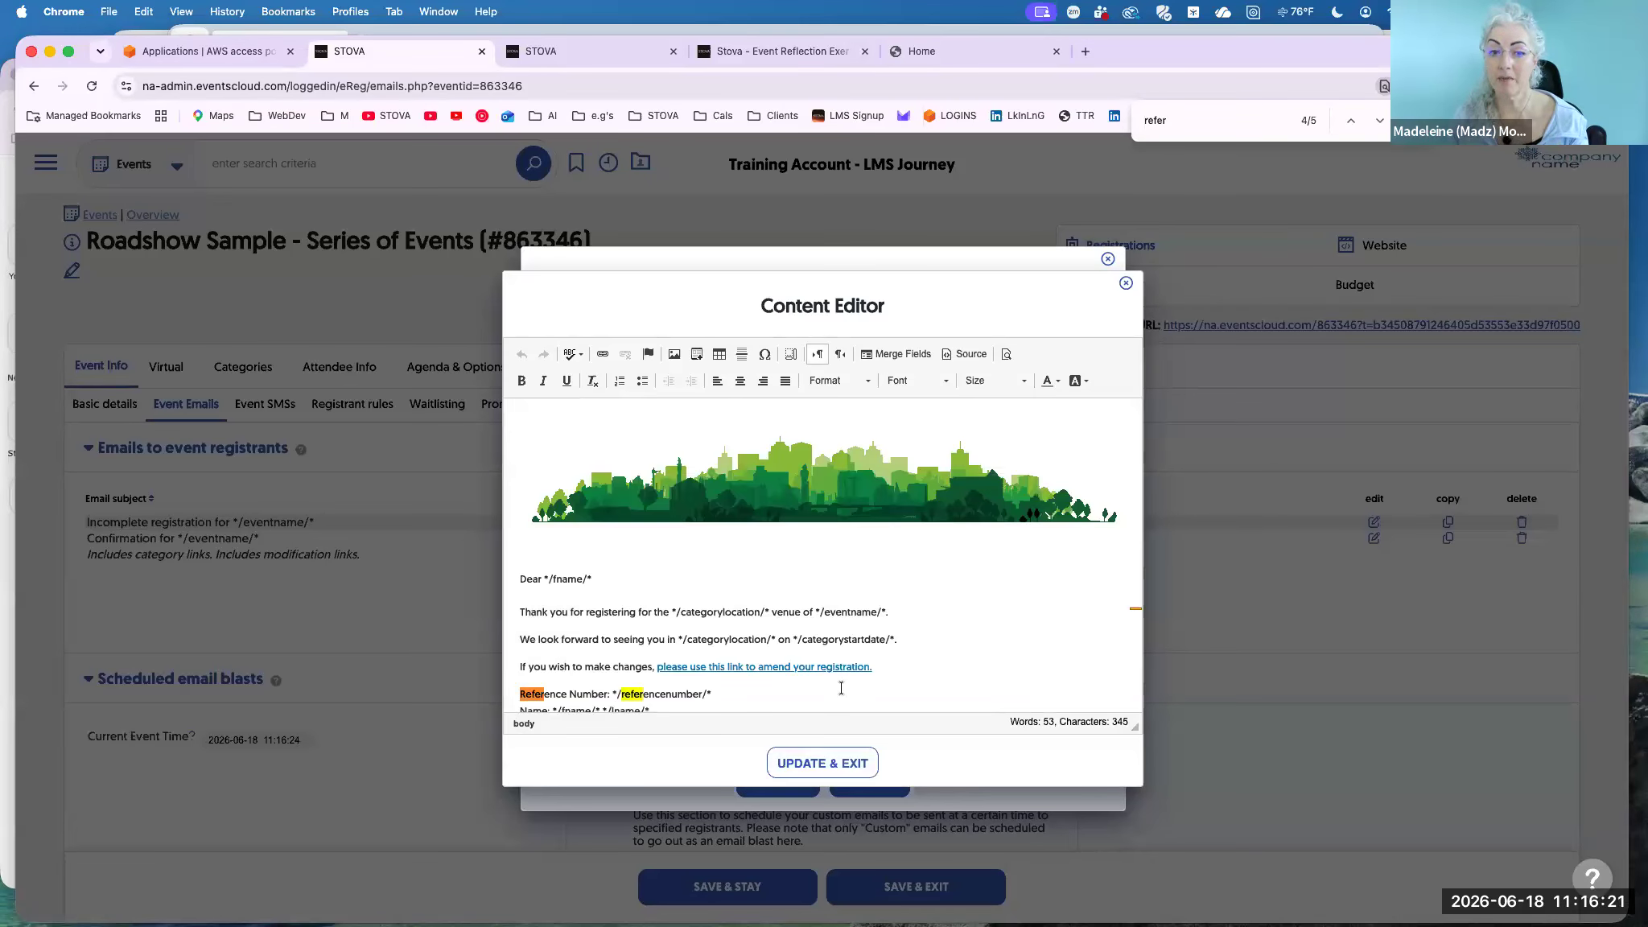
click(1124, 283)
click(1107, 258)
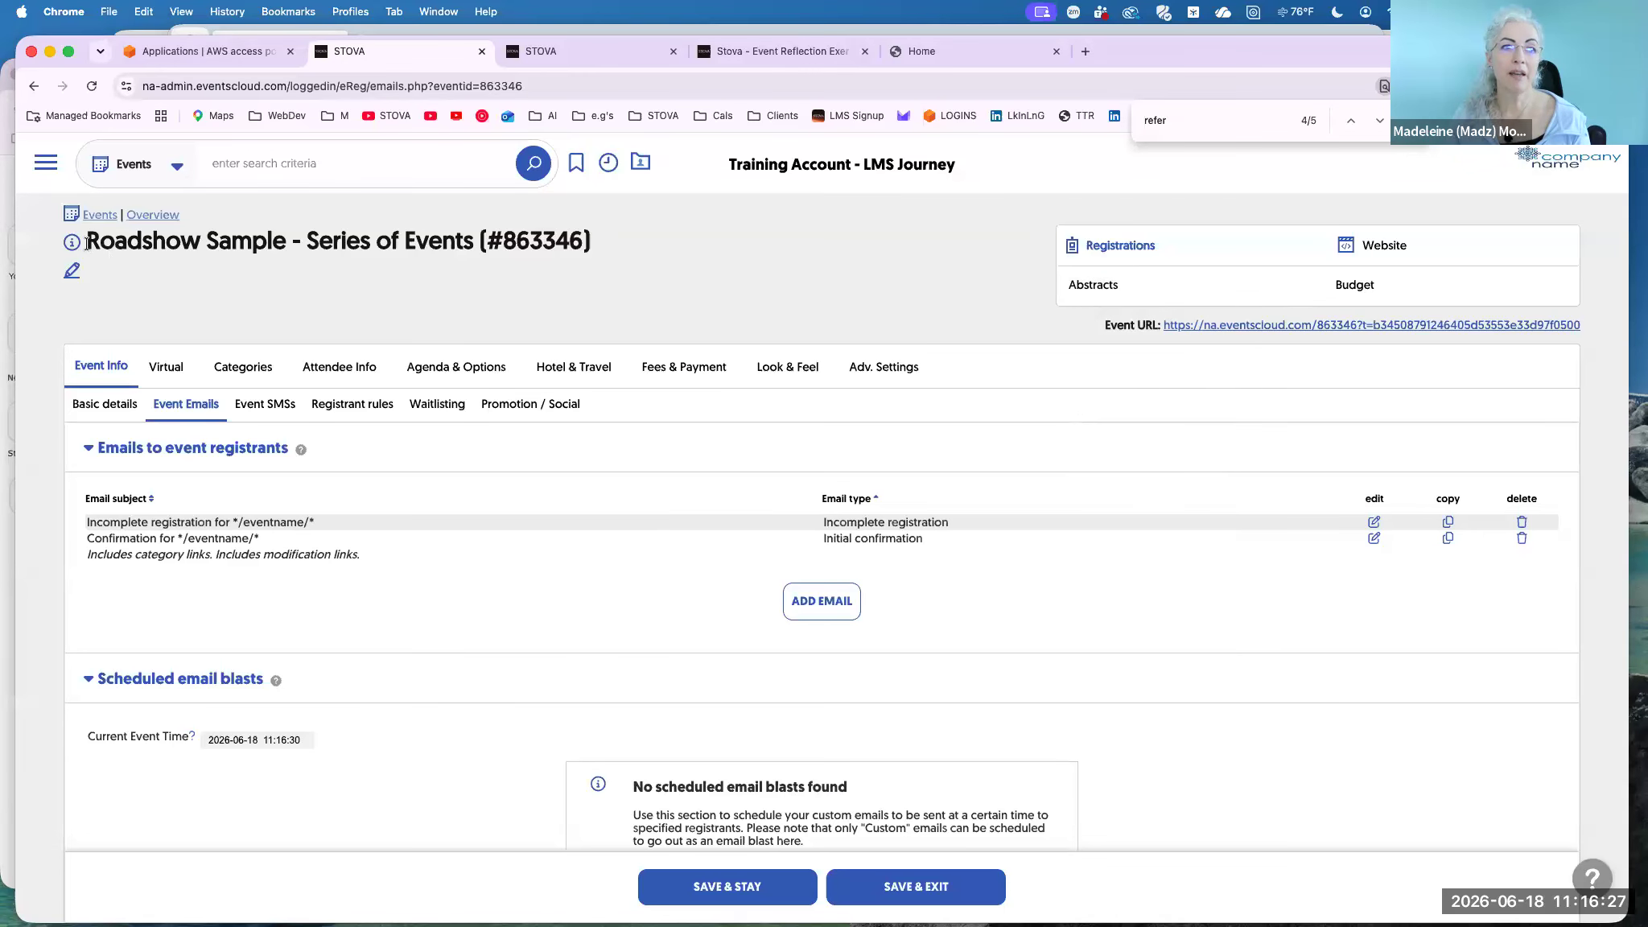
click(90, 214)
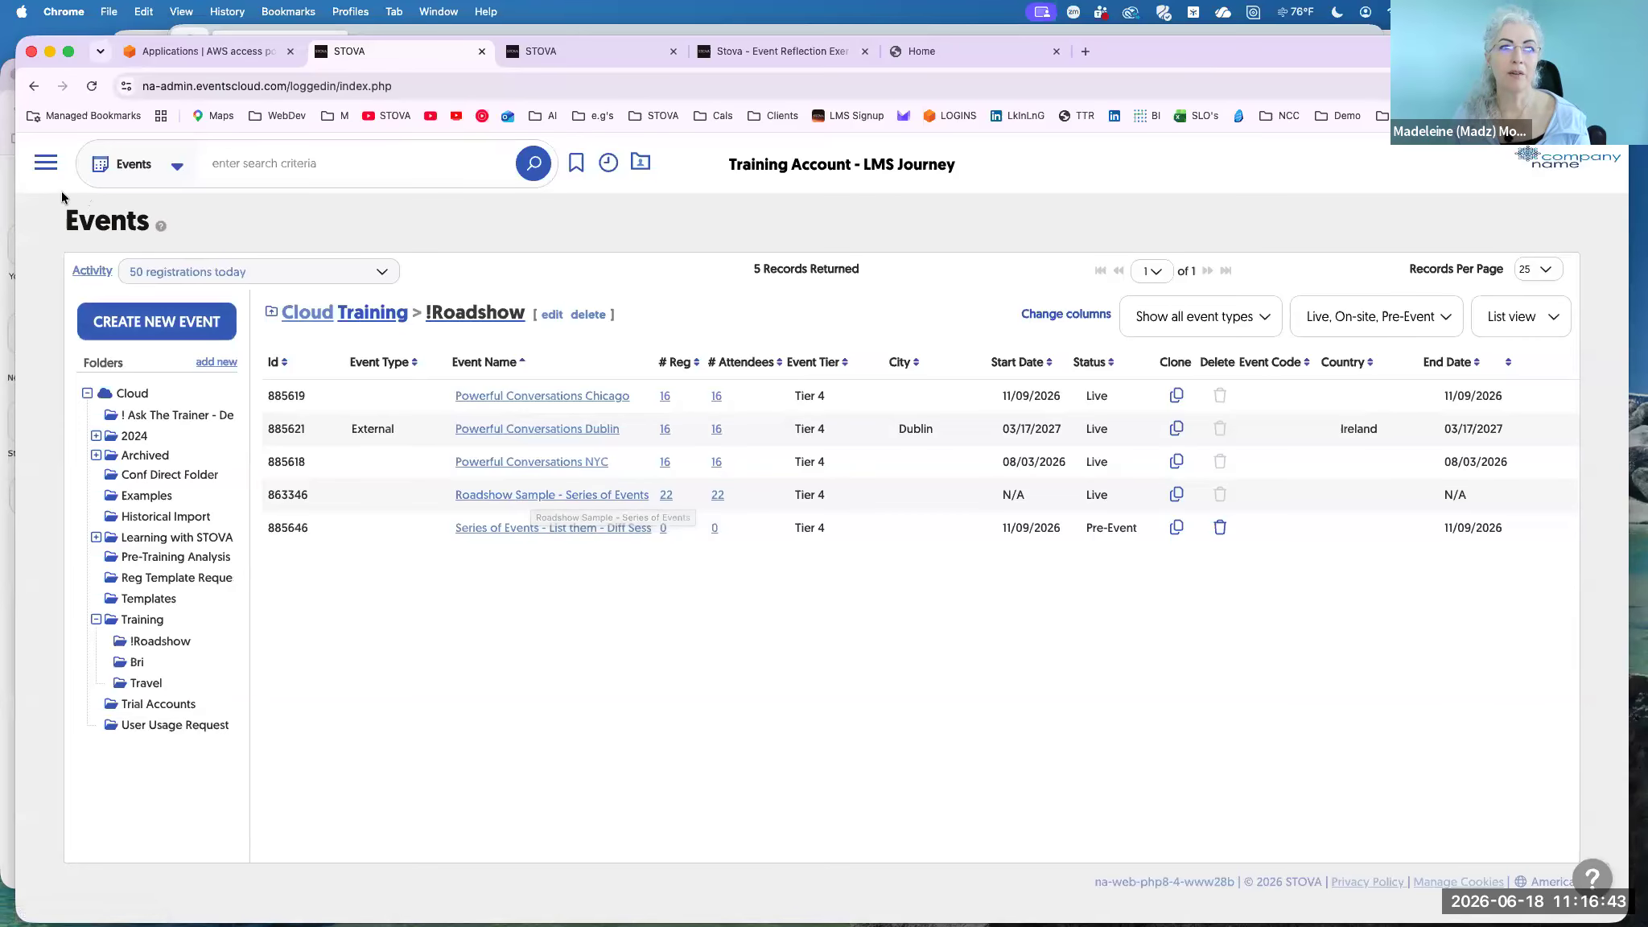
Open the Roadshows website from the Training > !Roadshows folder of the account's websites.
click(46, 165)
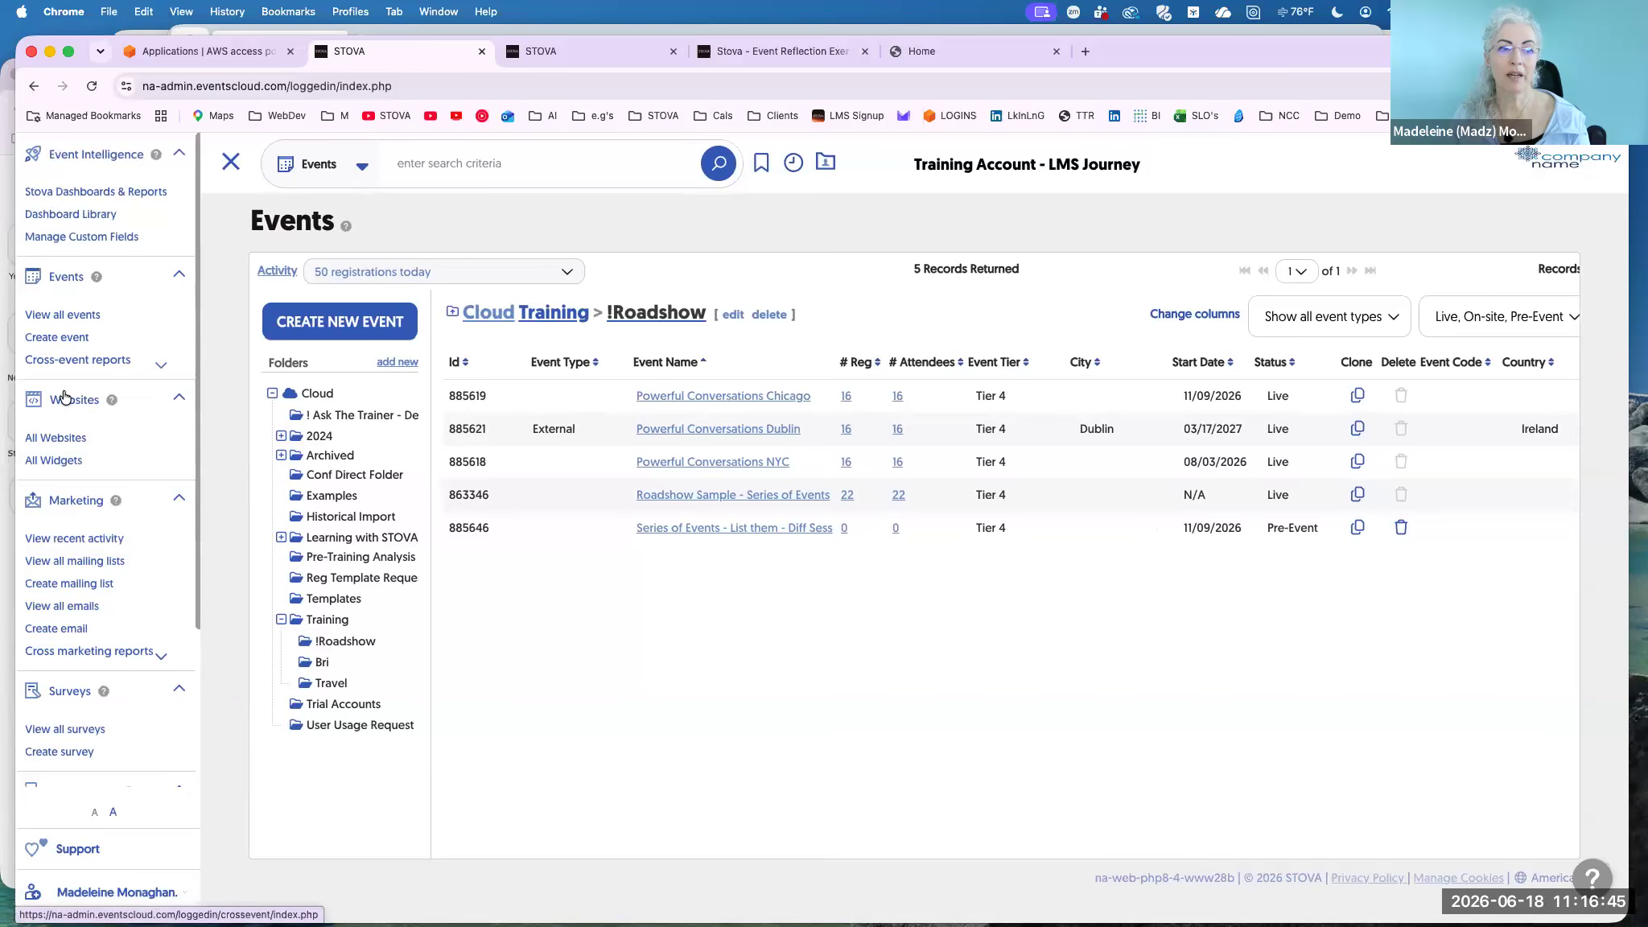
click(62, 439)
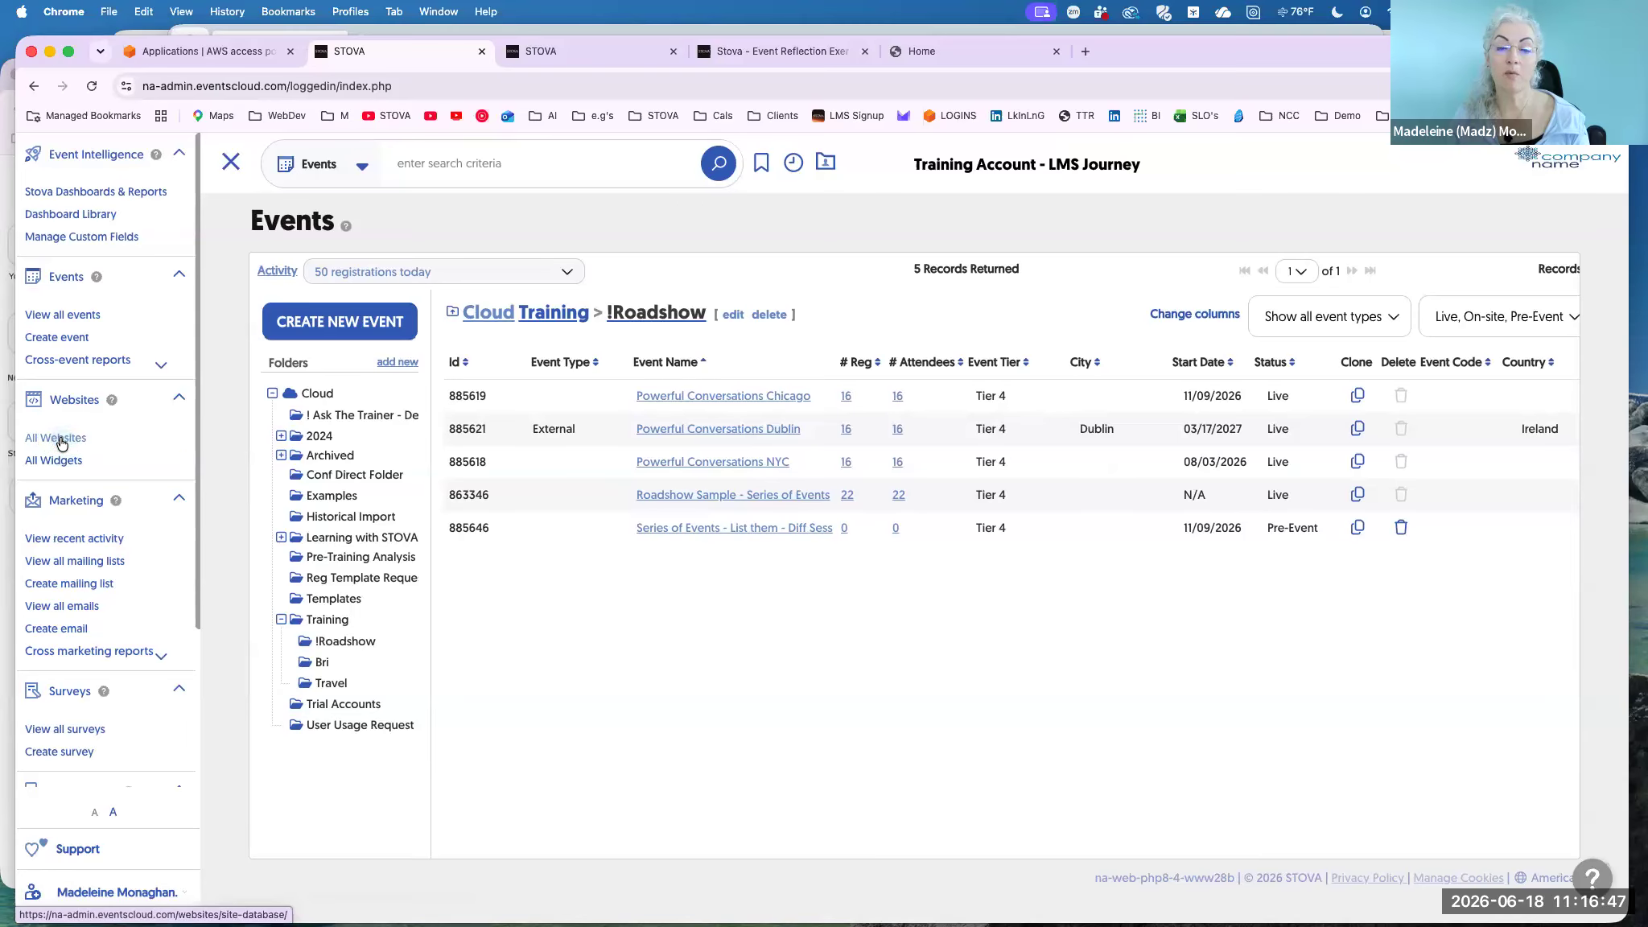
click(63, 441)
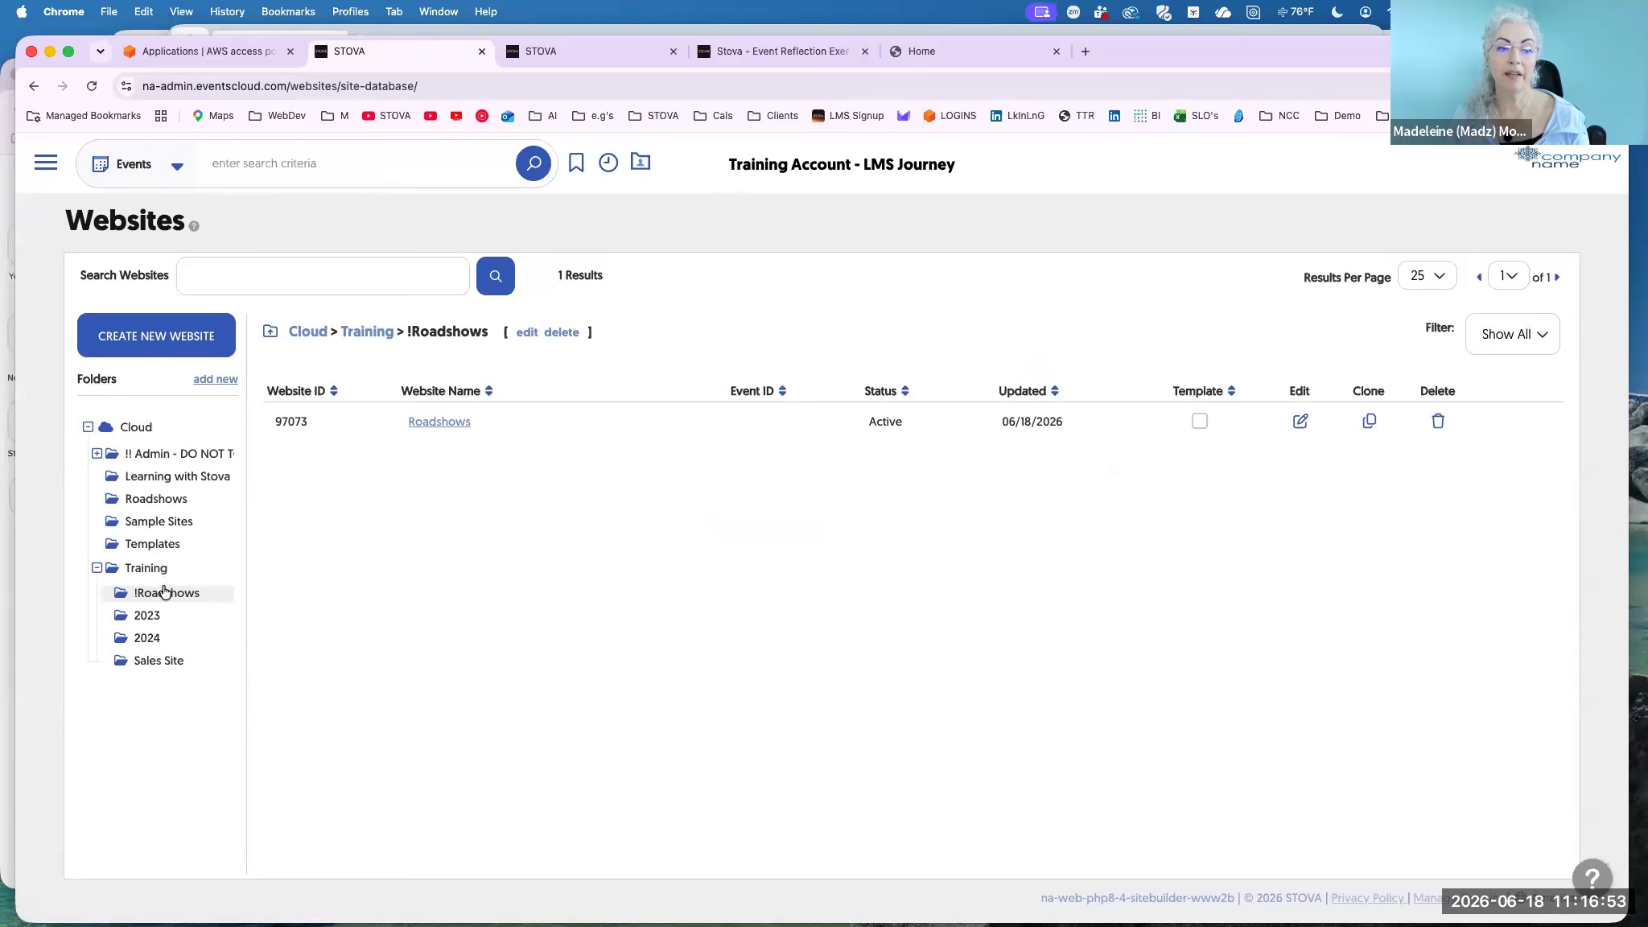
click(164, 592)
click(423, 422)
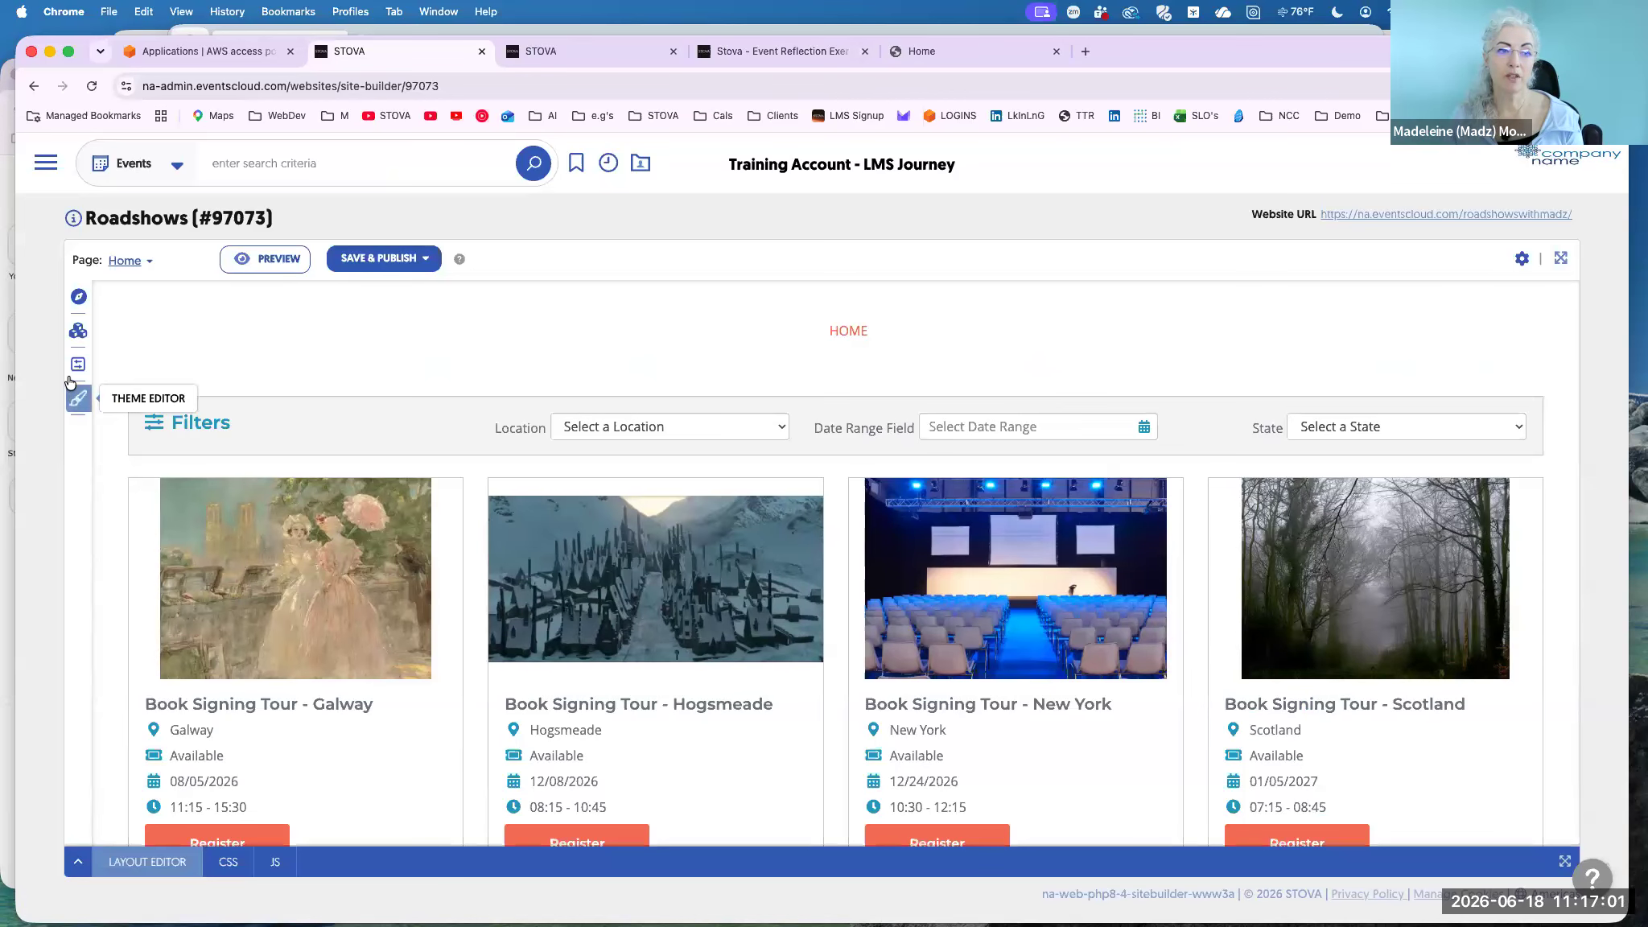
Locate the Calendar widget among the content that can be added, and select the calendar already placed on the Home page.
click(76, 339)
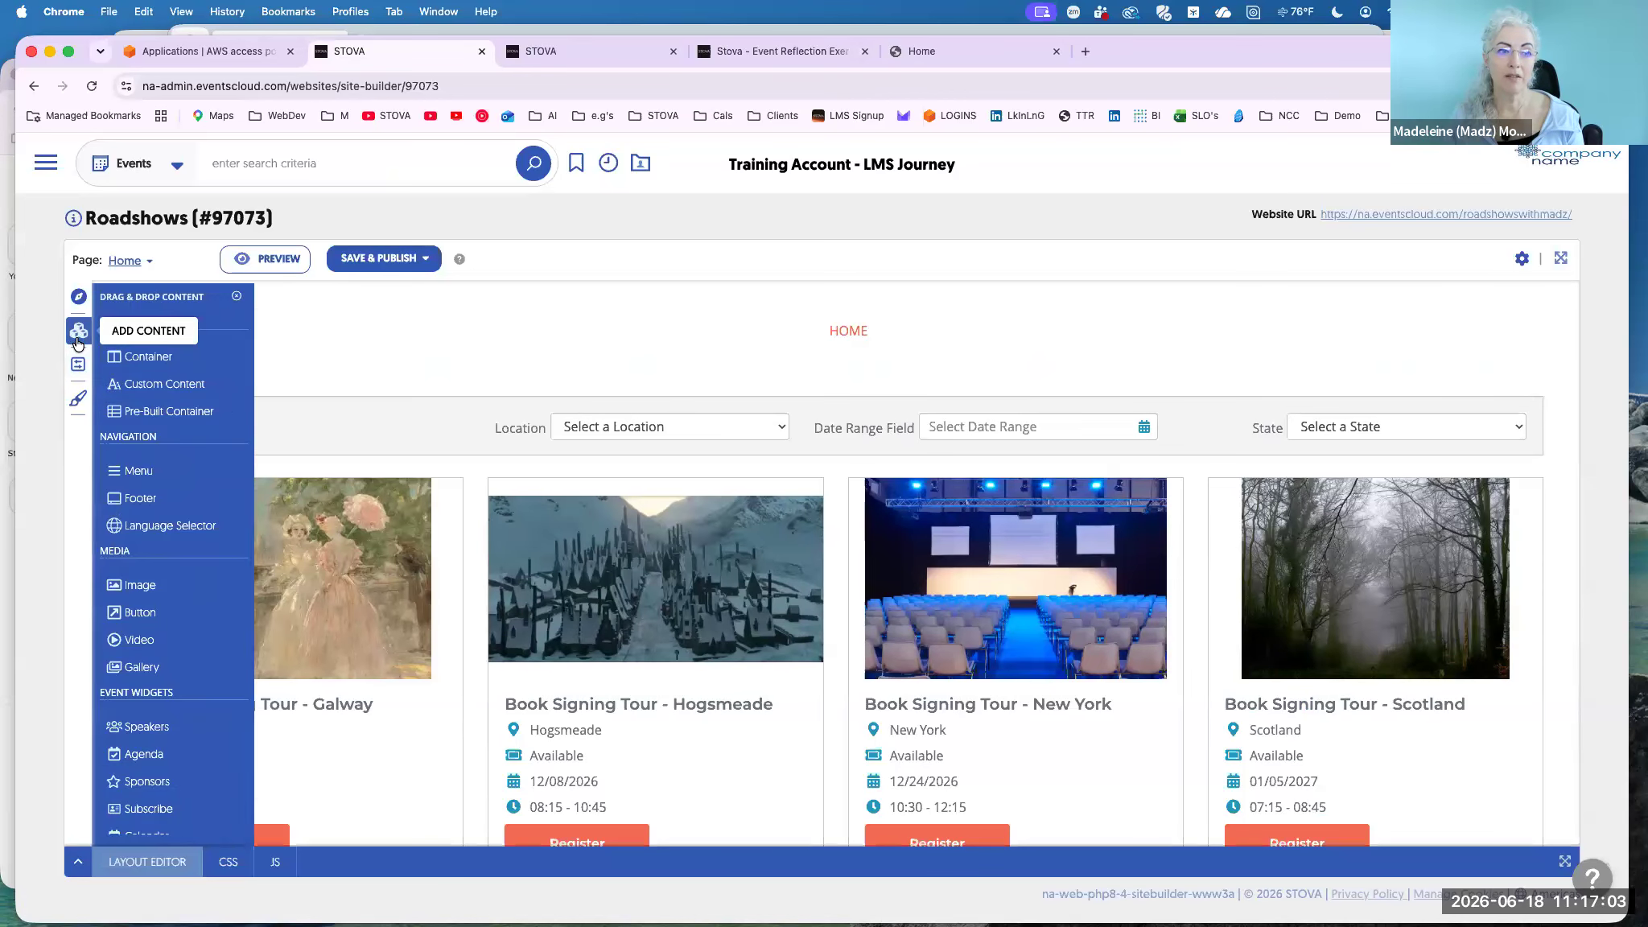
scroll(161, 724, down, 1)
click(150, 793)
drag(150, 793, 352, 696)
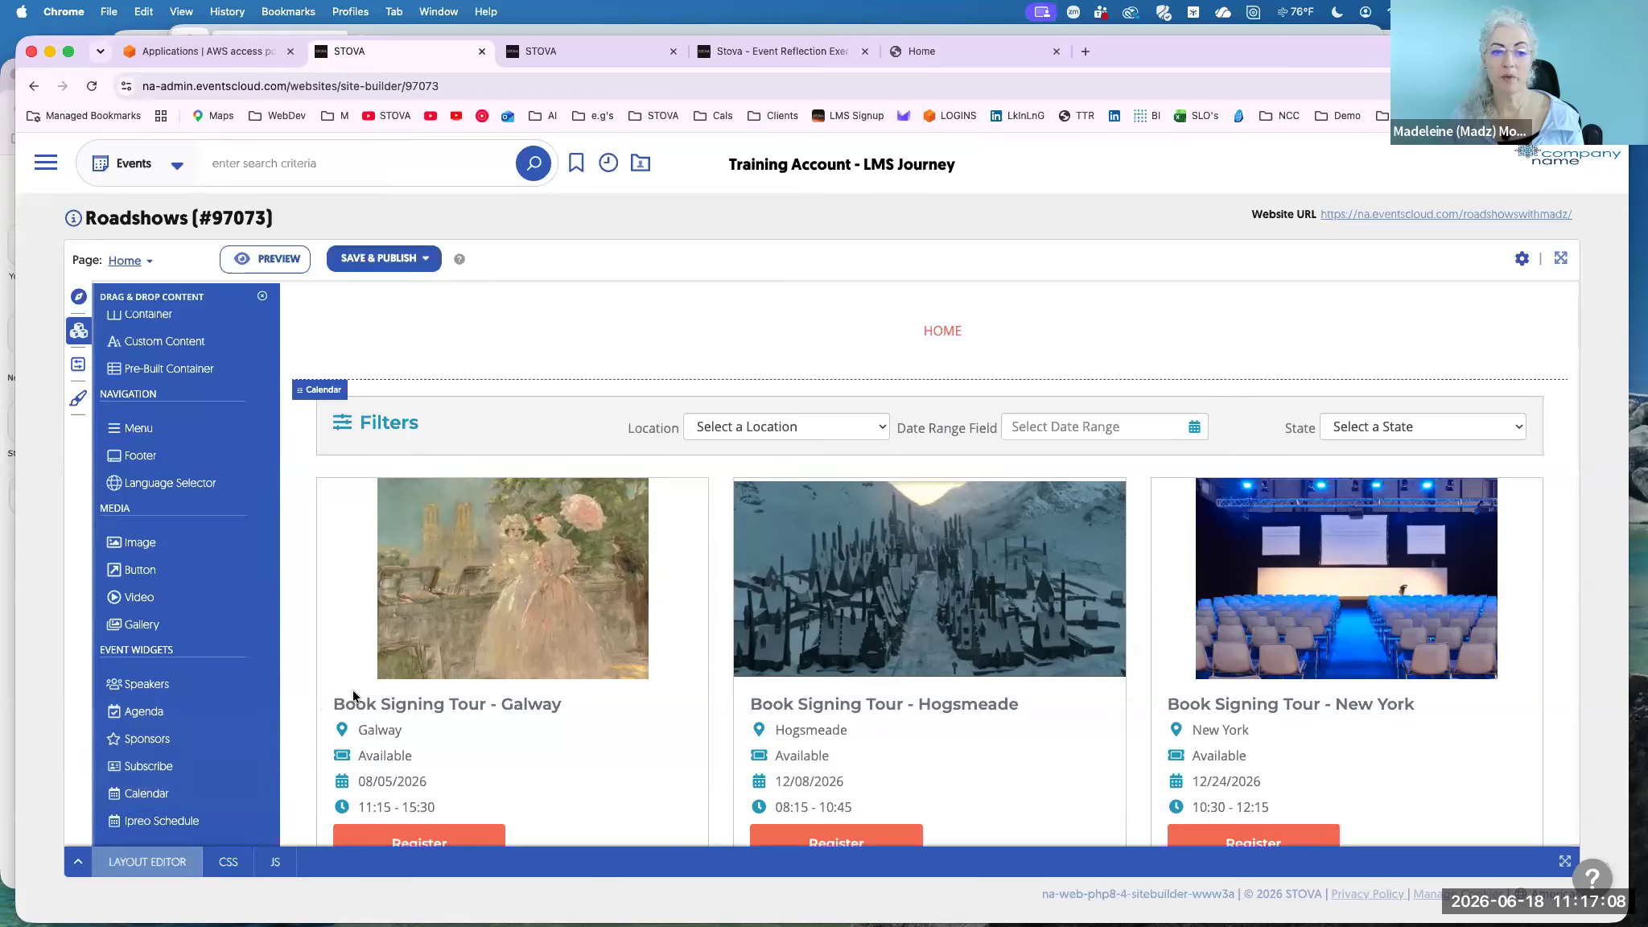
click(391, 660)
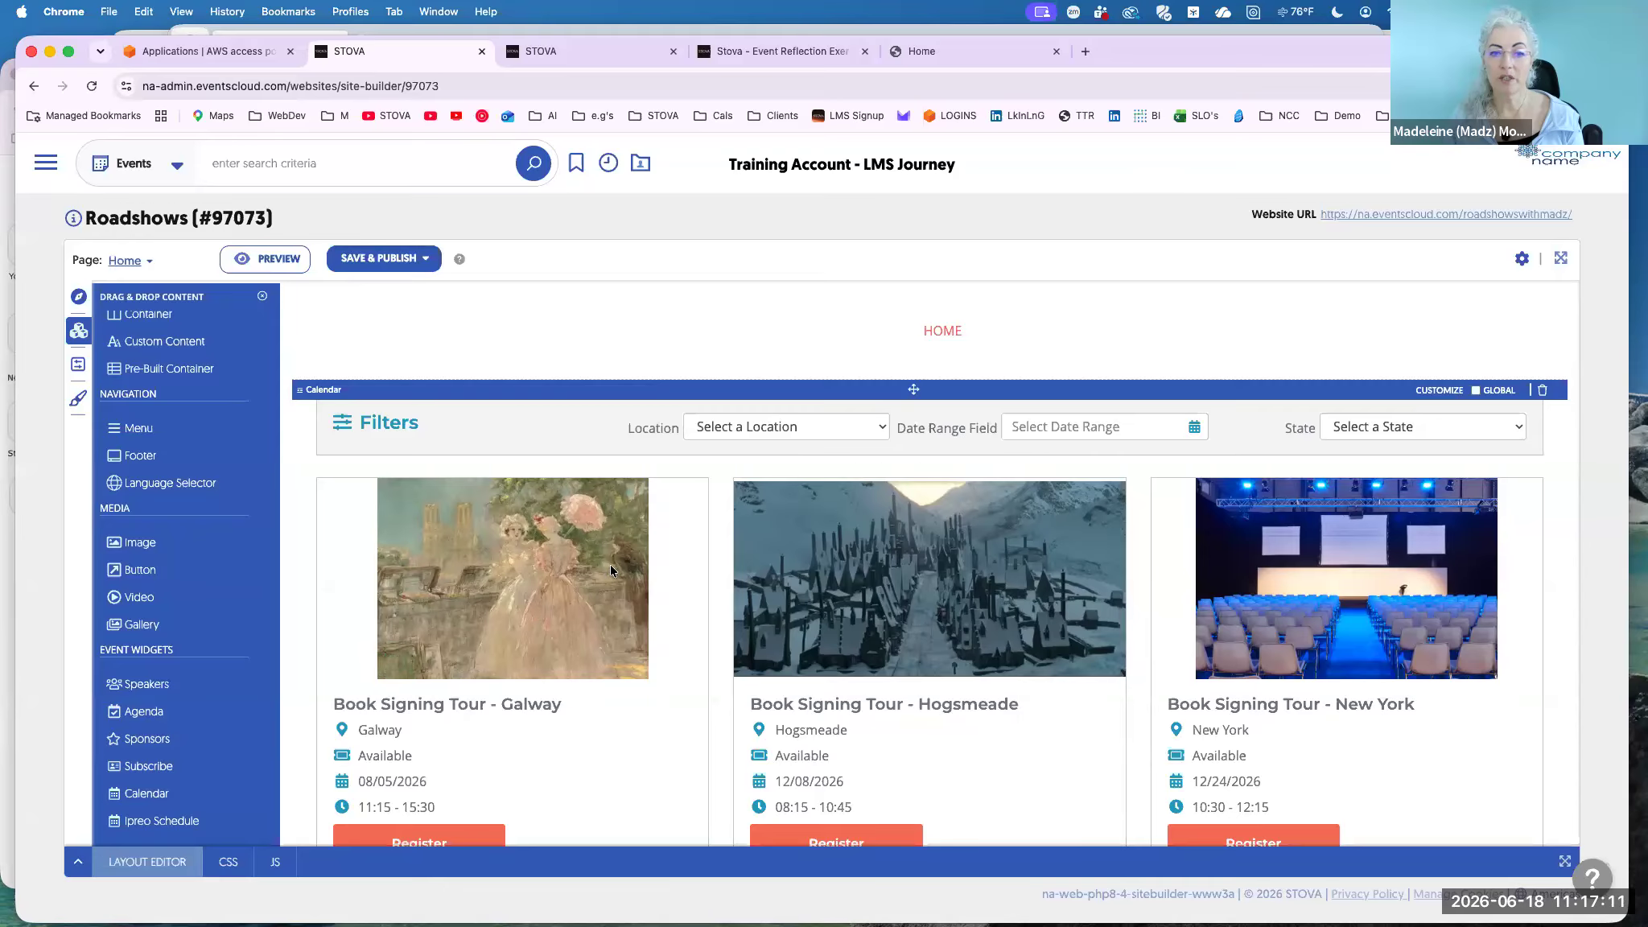
scroll(788, 581, down, 1)
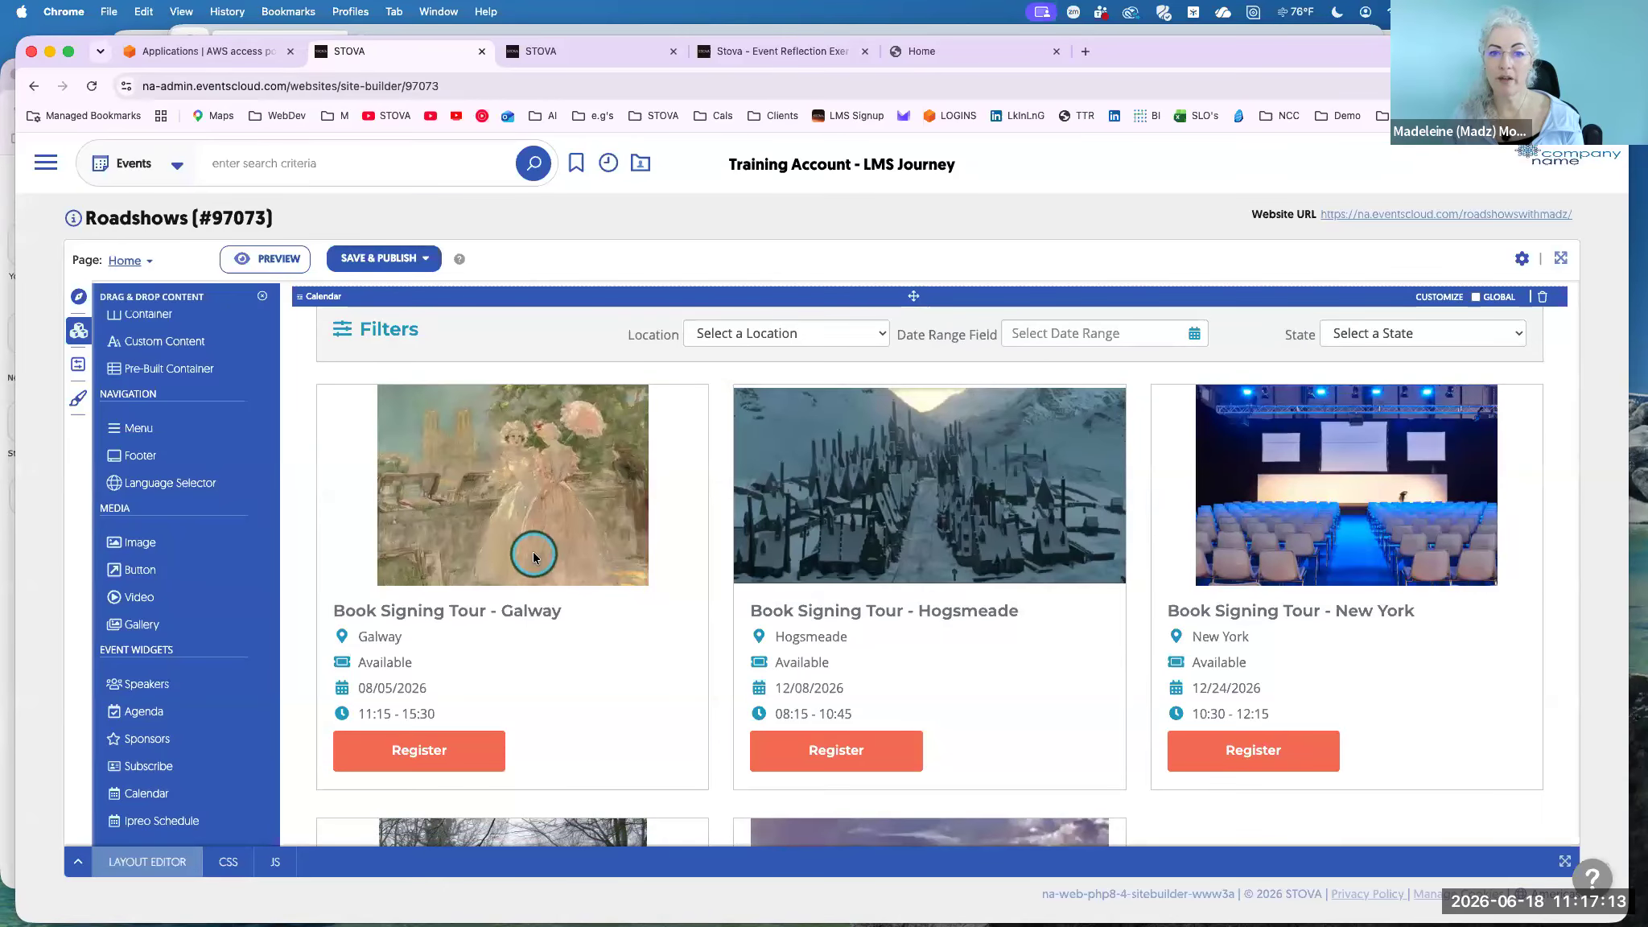
Open the calendar's customizer and review its Event Selection settings, including Categories Marked as Events and the folder filter.
click(1432, 297)
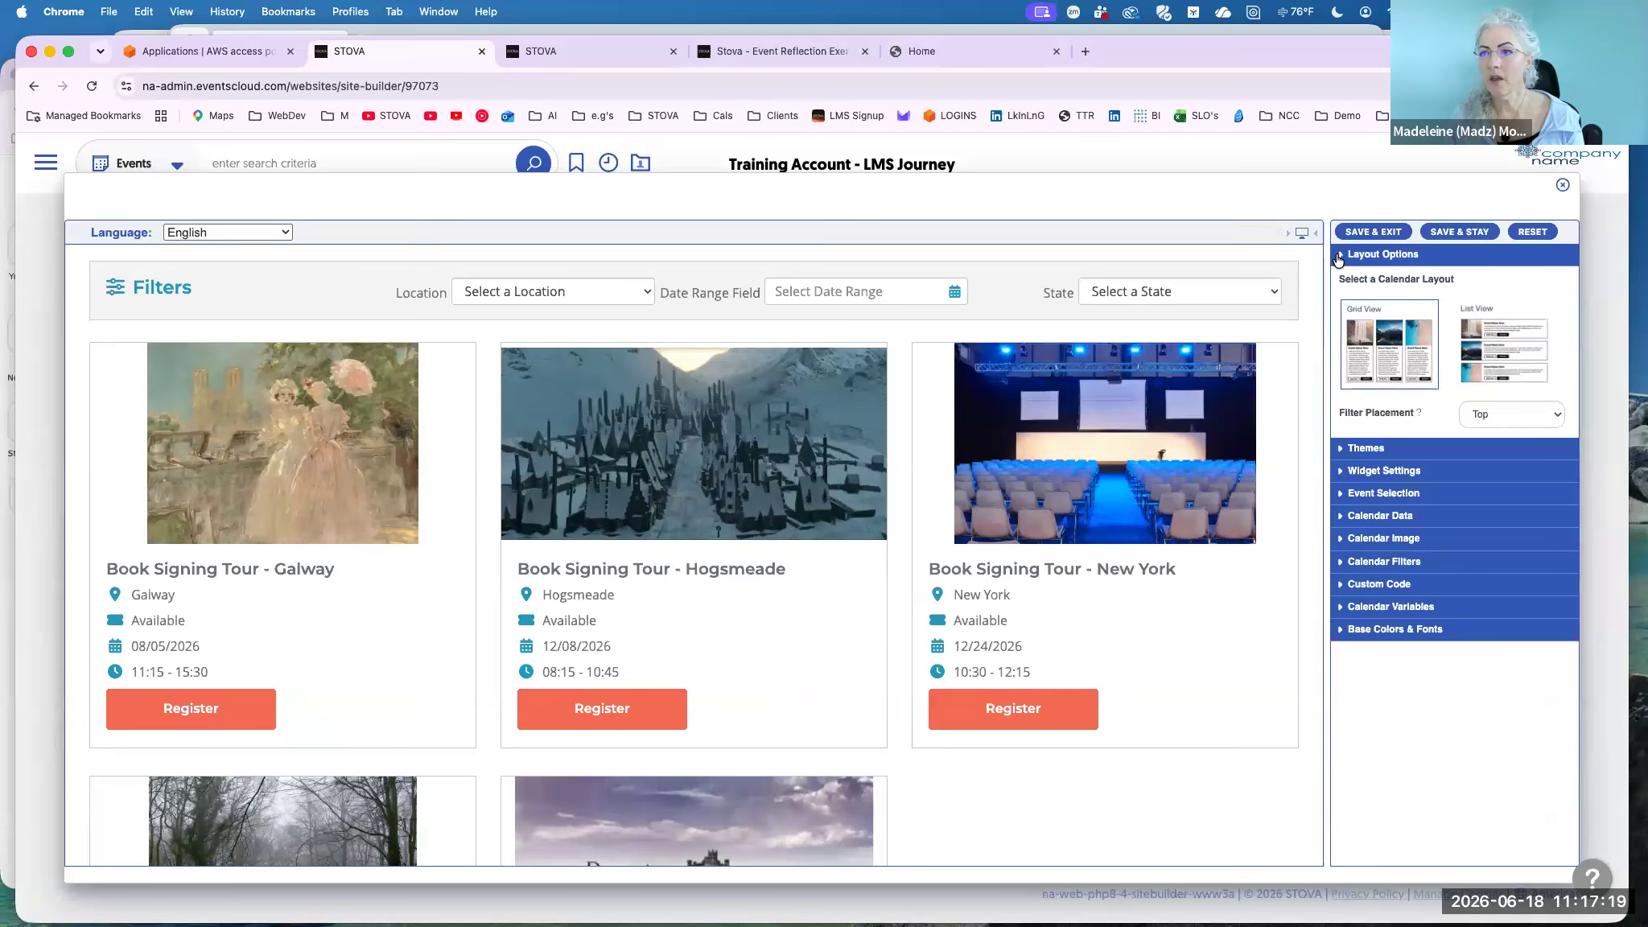
click(1340, 254)
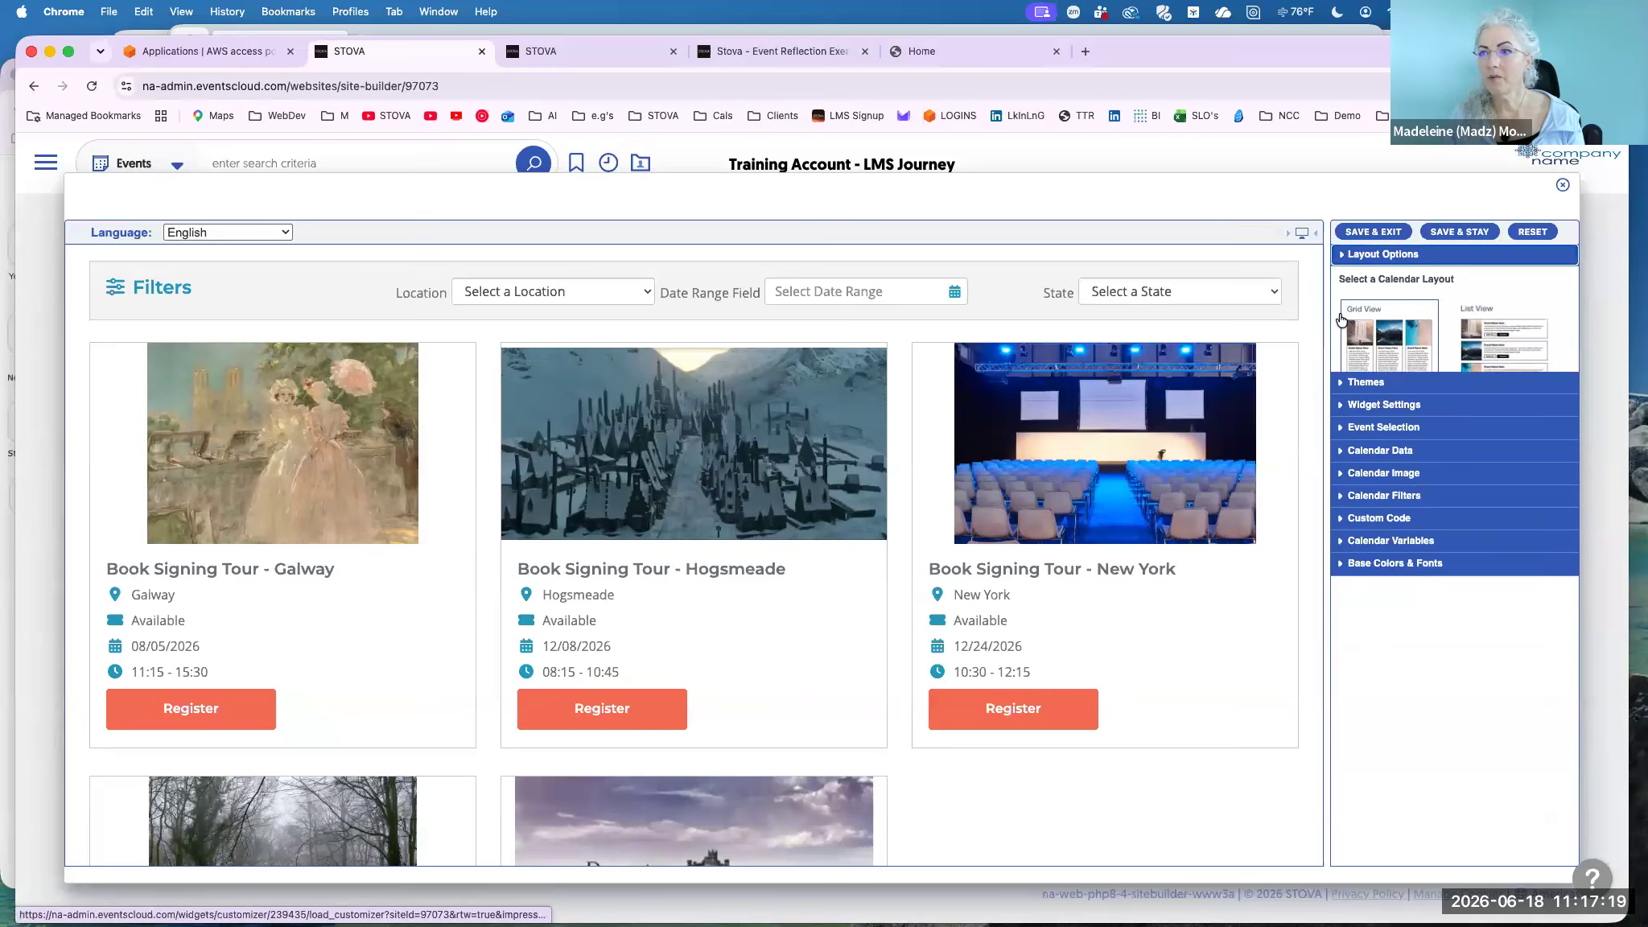
click(1341, 324)
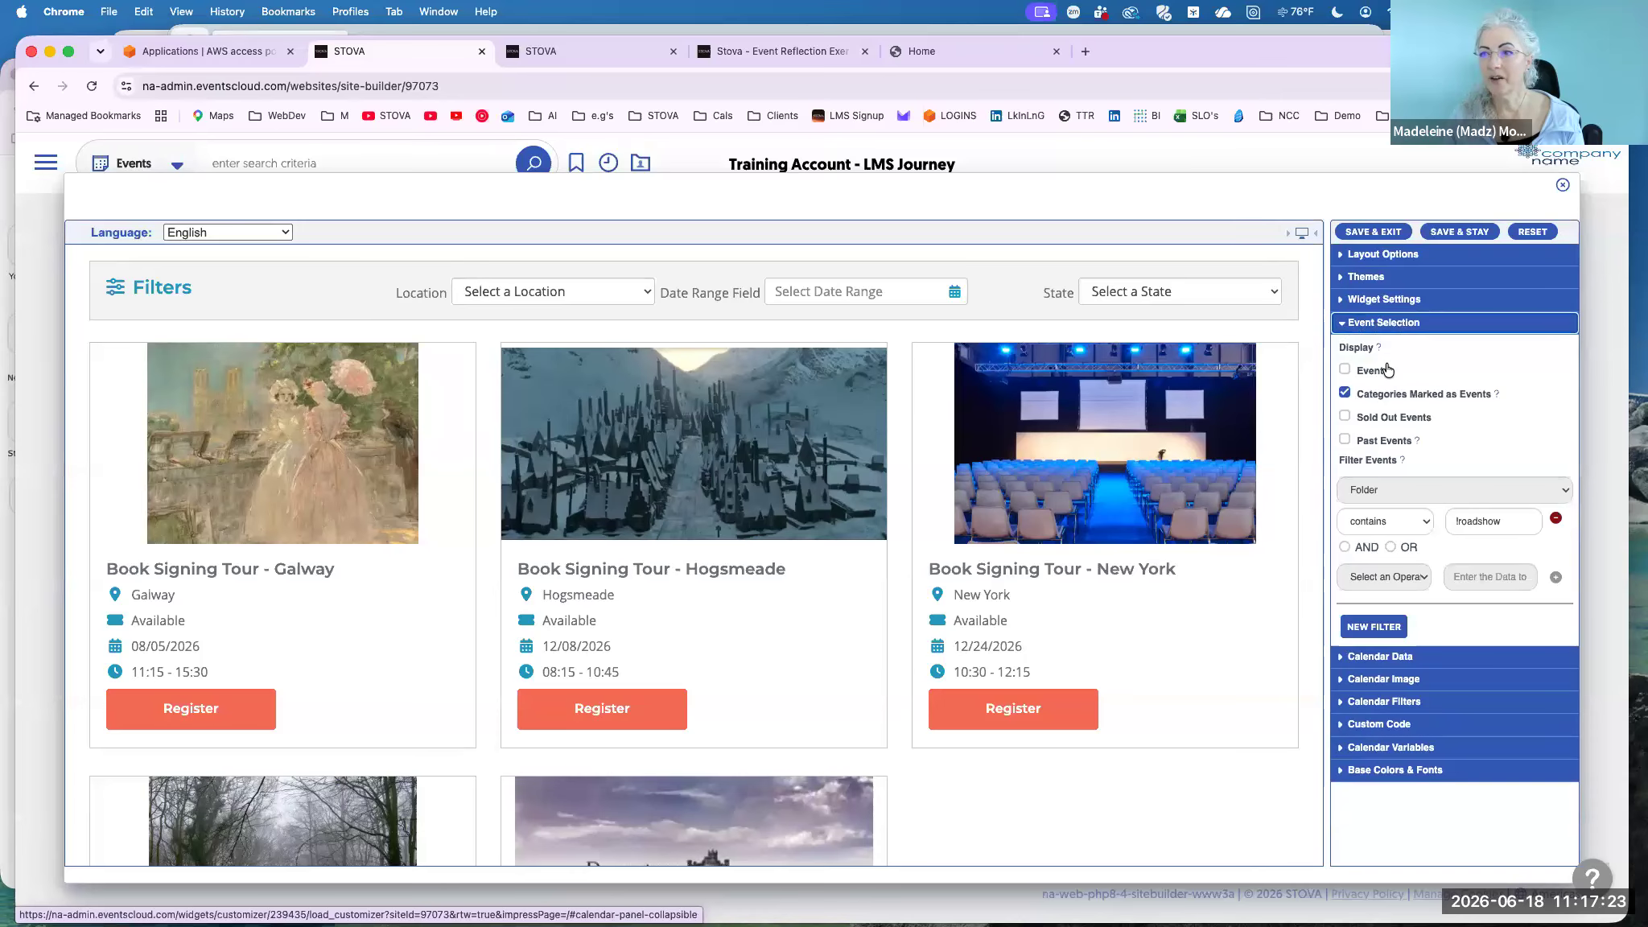
click(1365, 400)
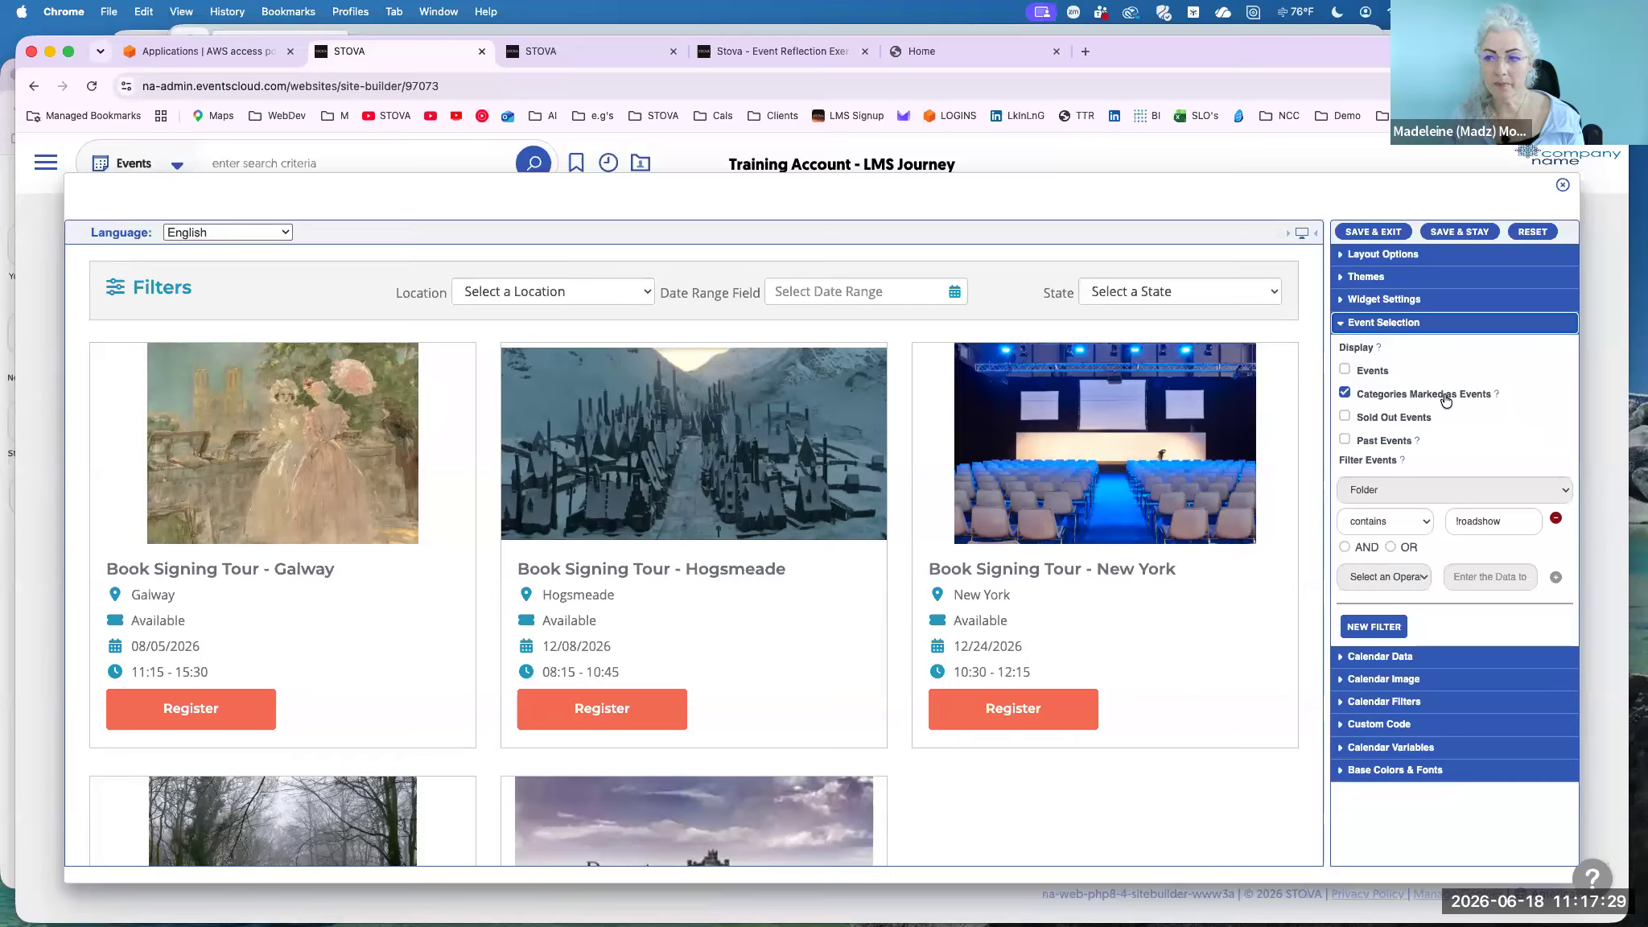
click(1175, 303)
click(1174, 302)
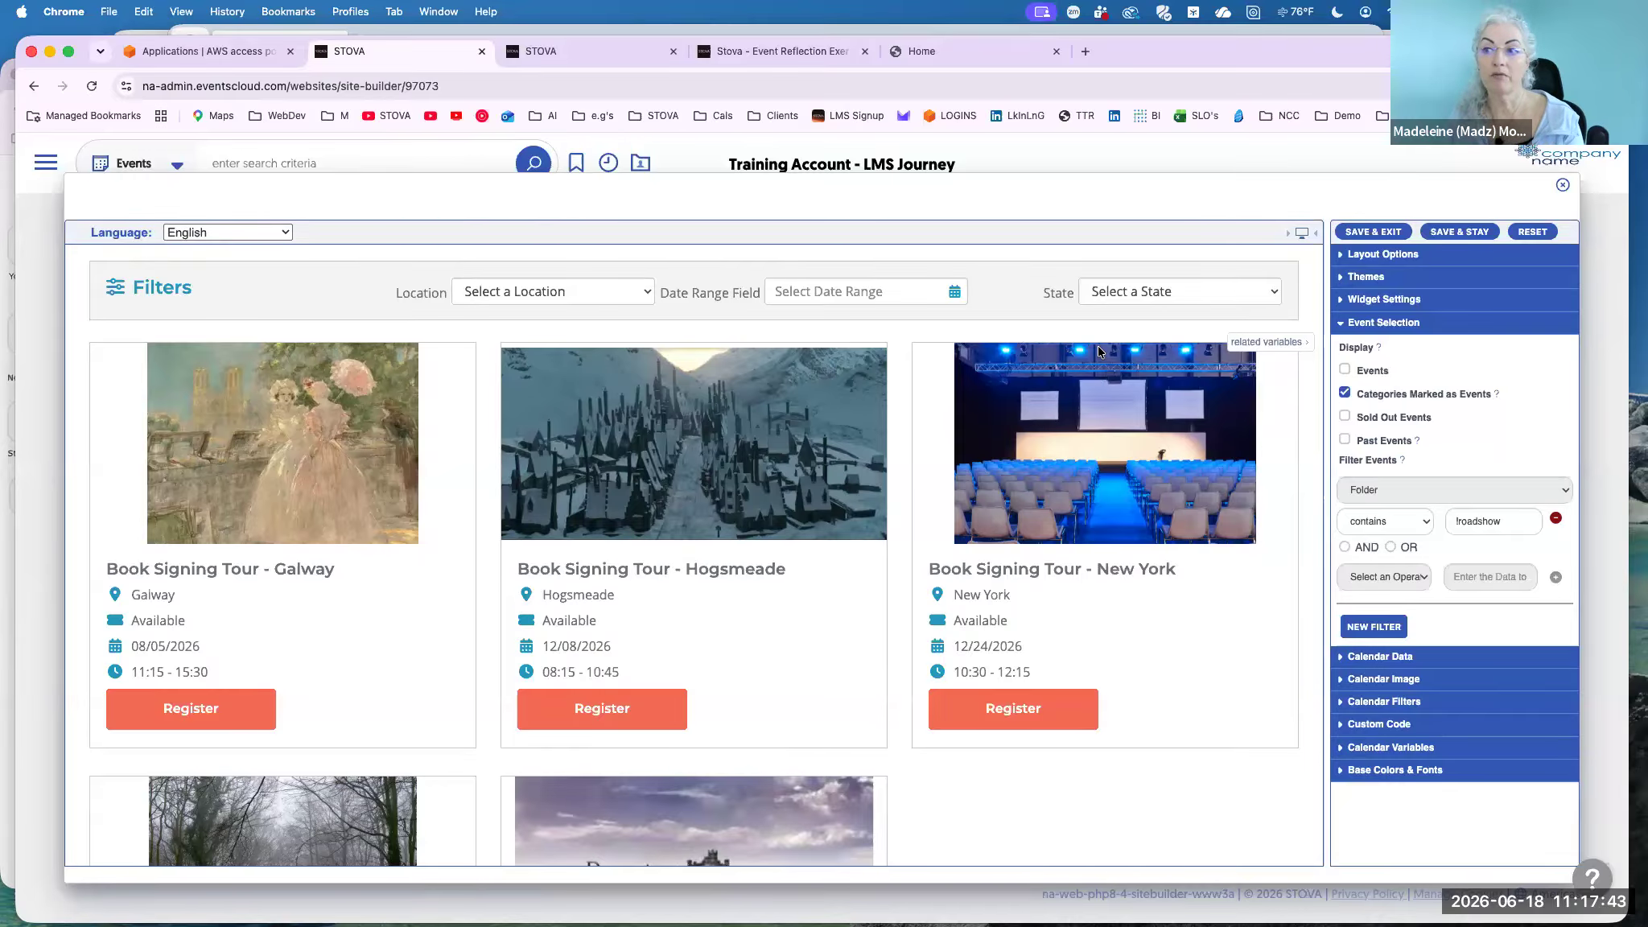
Switch to the published Roadshows home page and open the registration form for Book Signing Tour - New York.
click(907, 53)
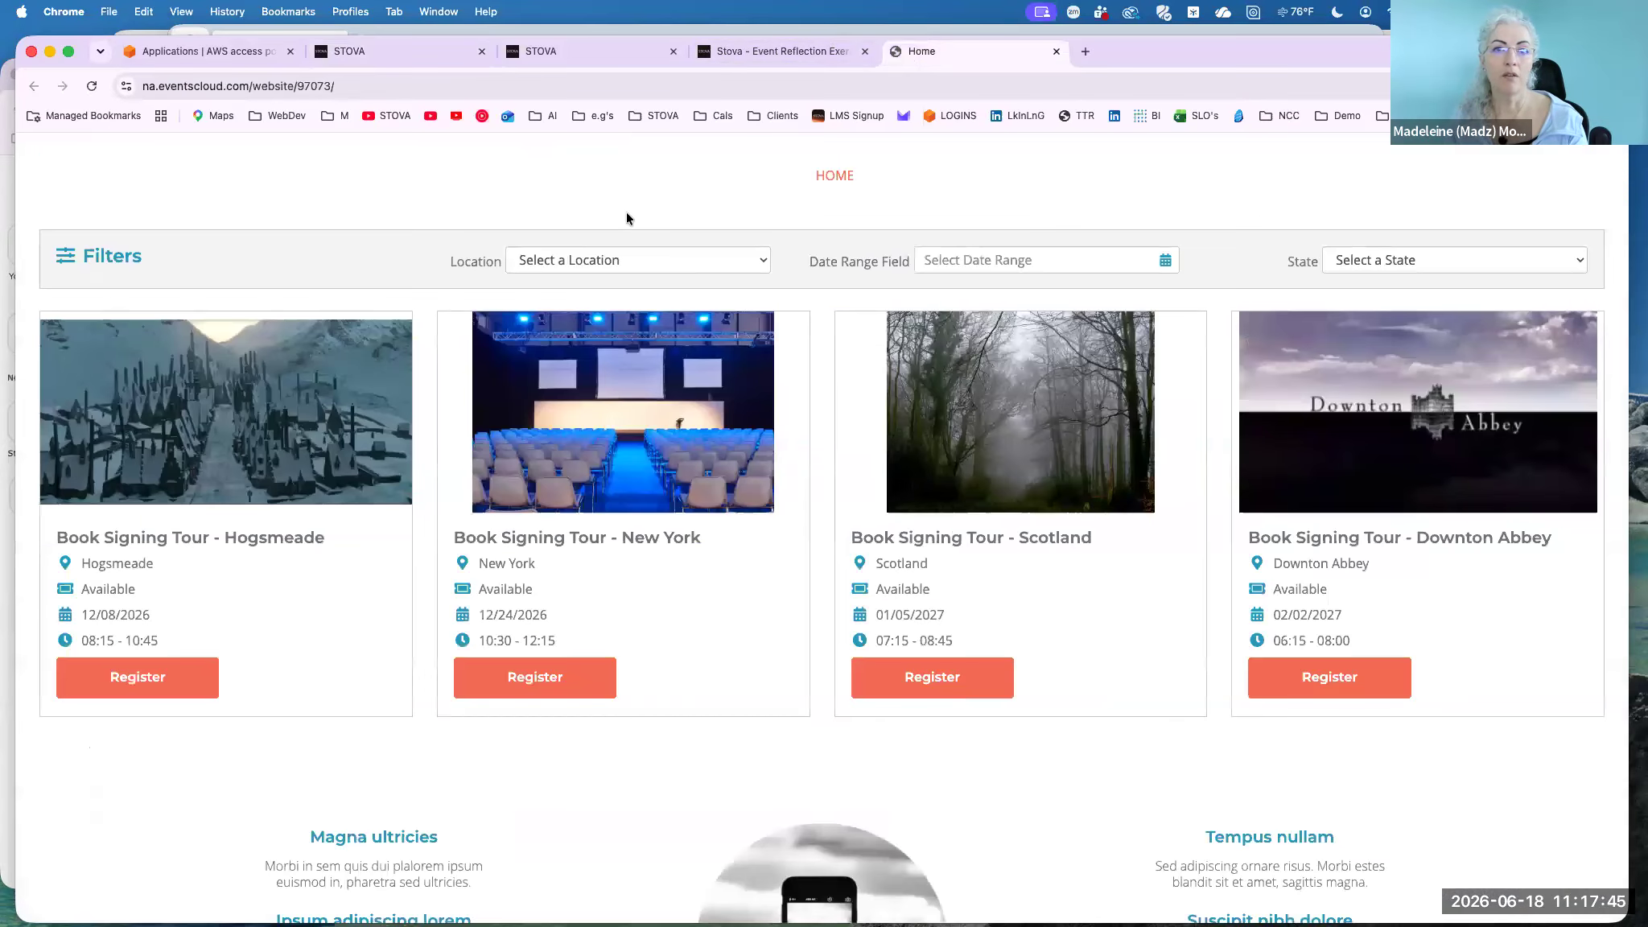
click(484, 92)
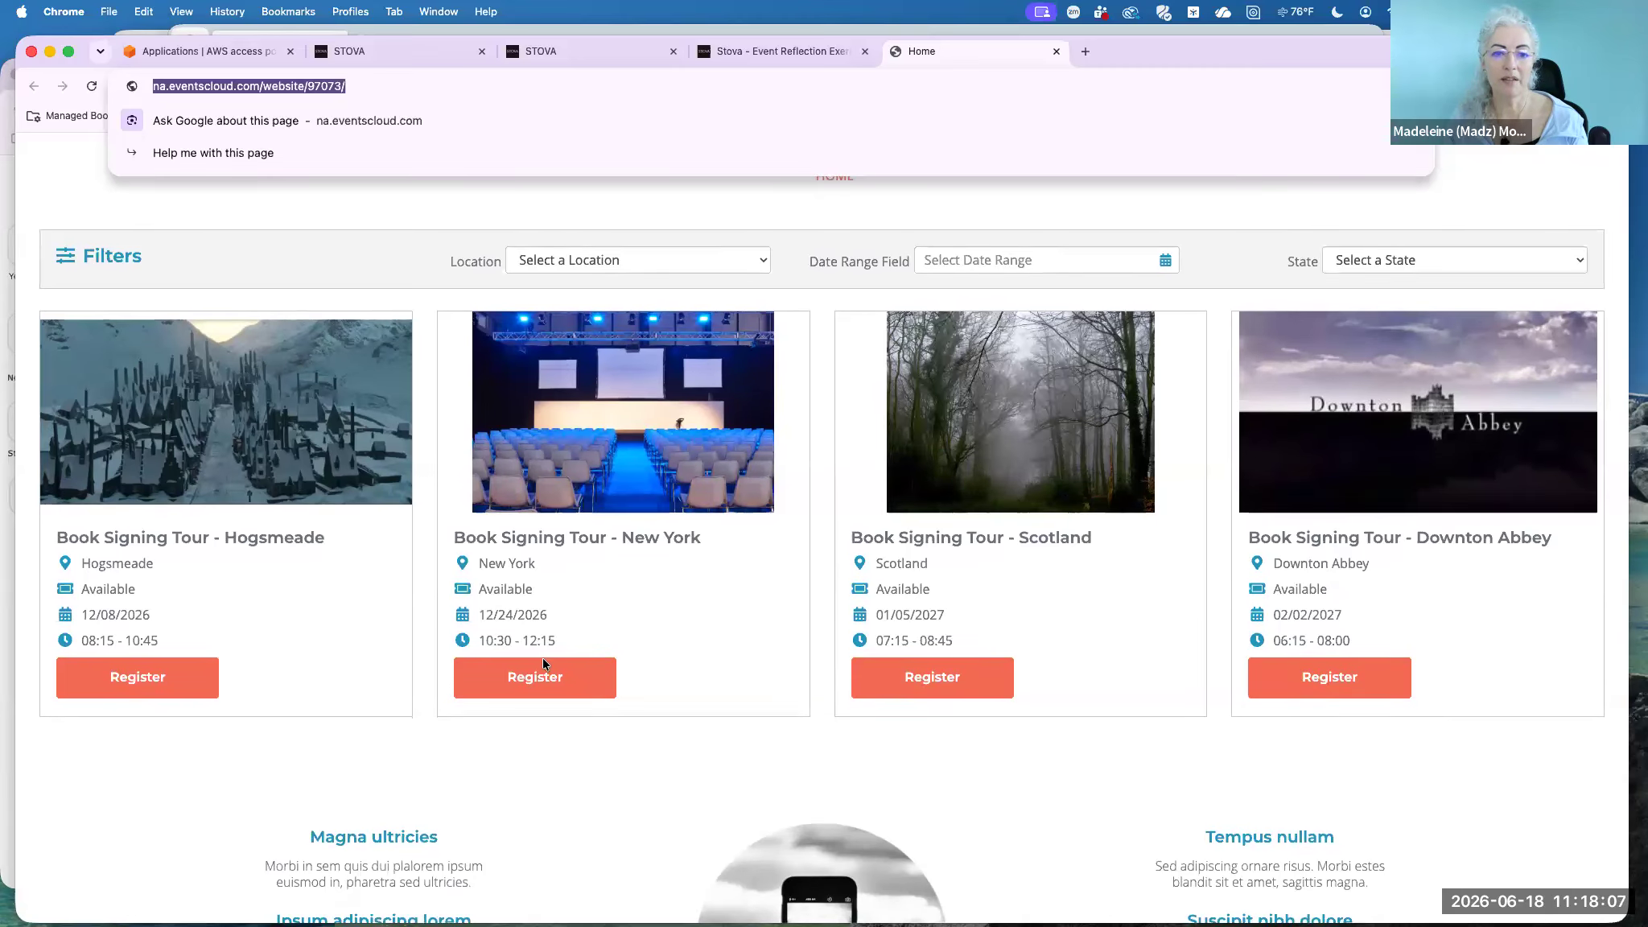
click(541, 667)
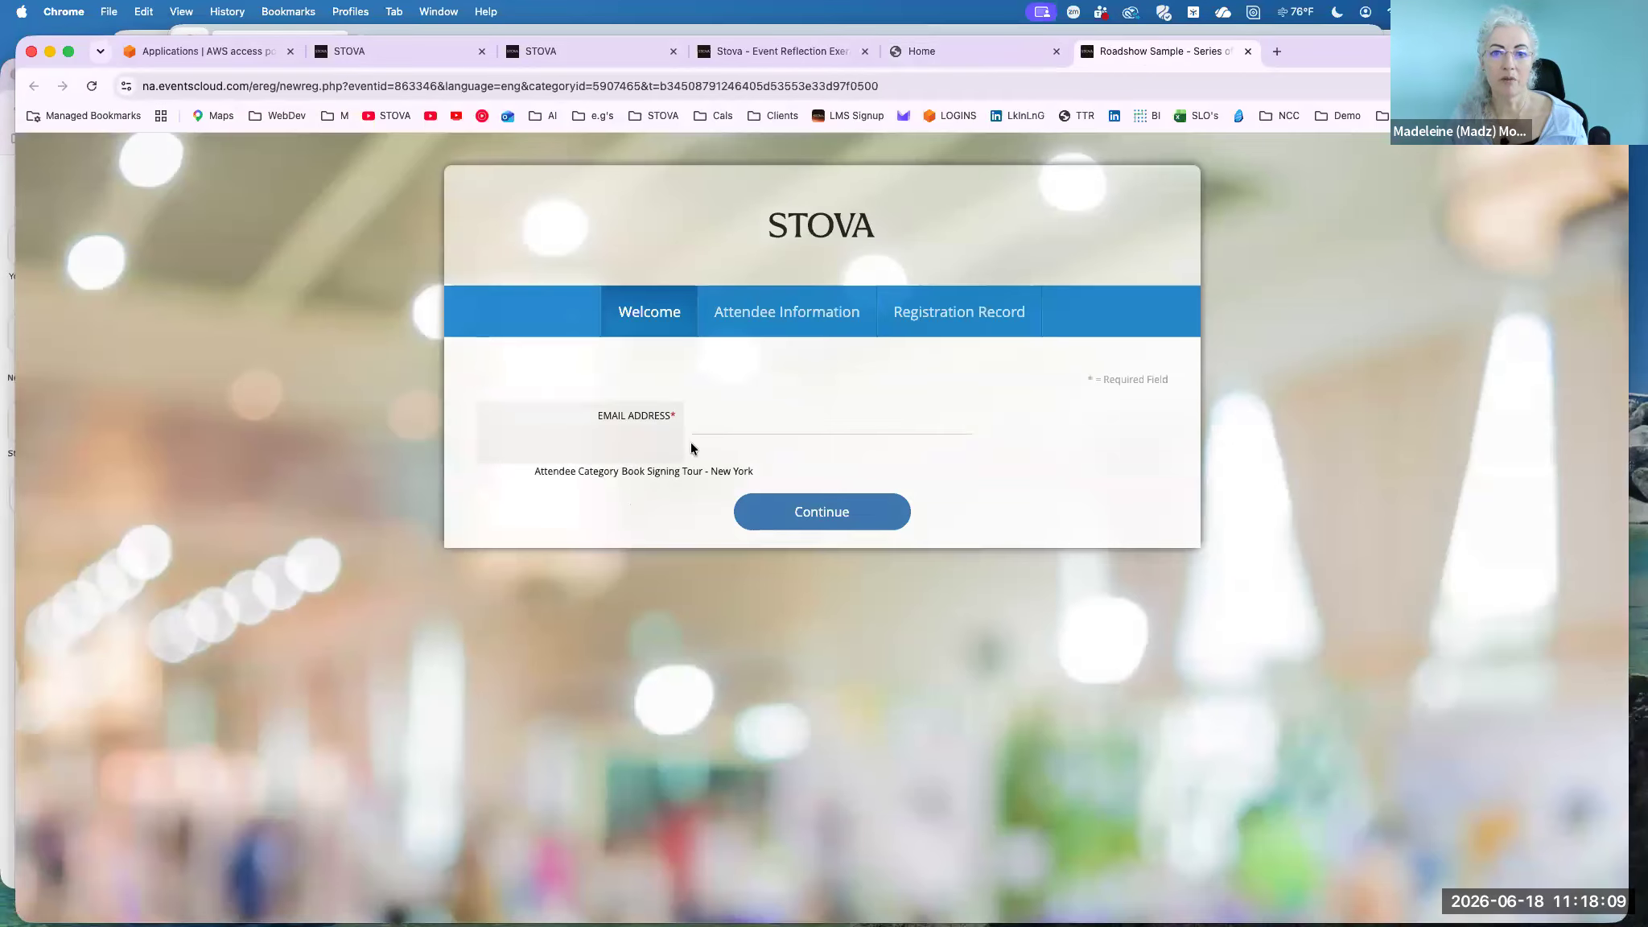
click(701, 423)
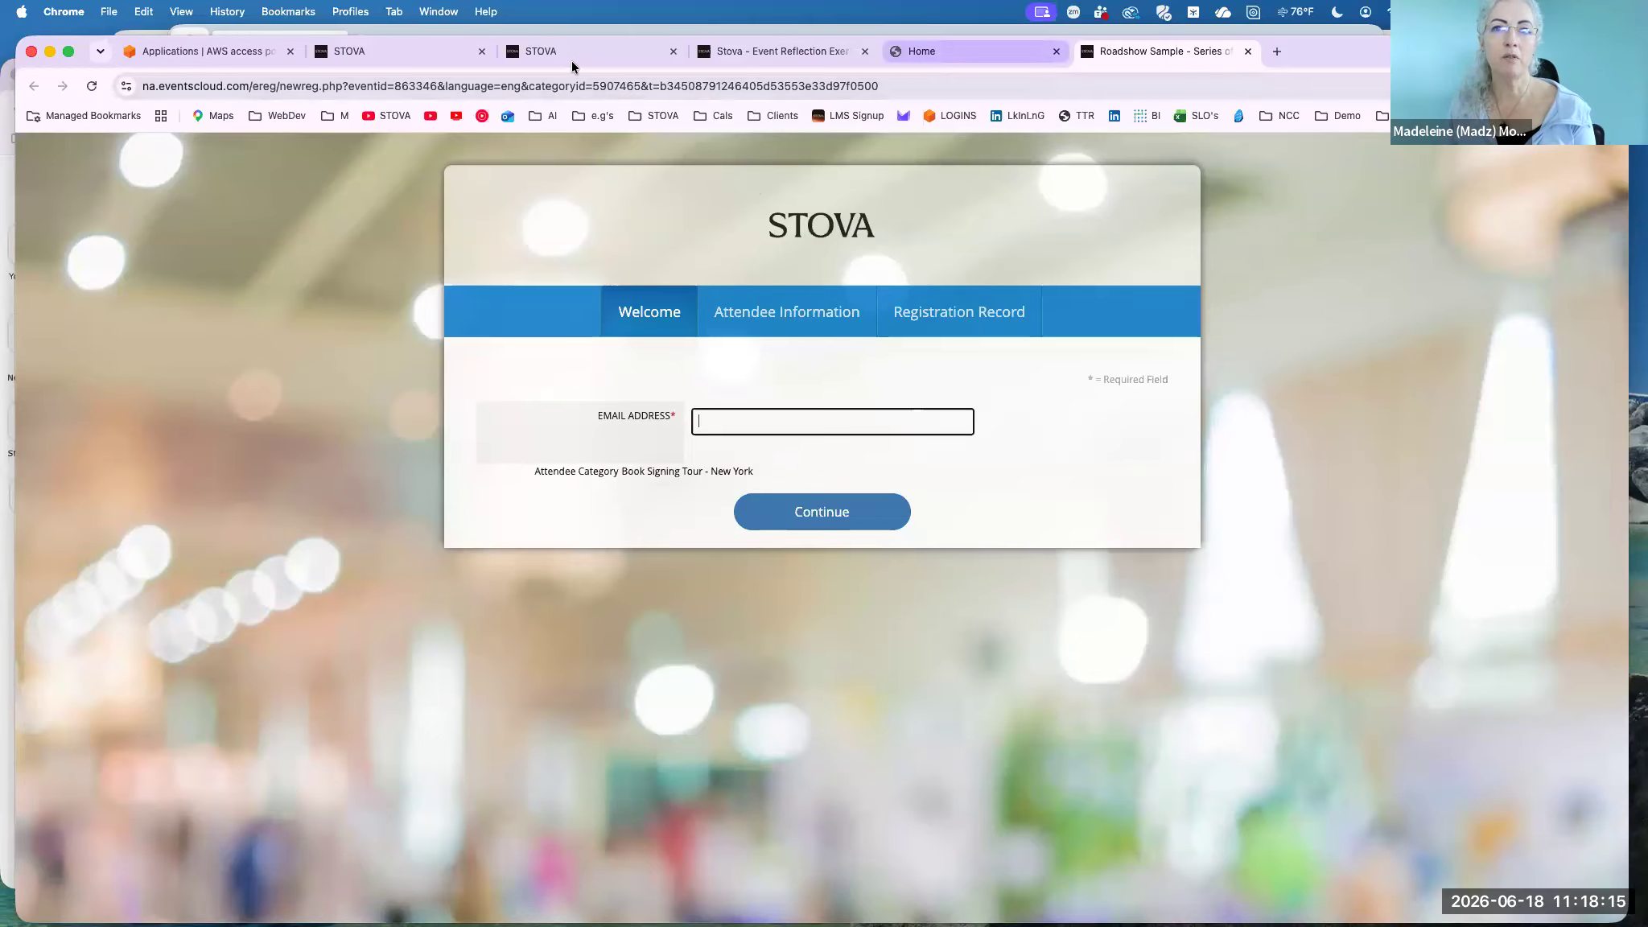
Return to the site builder, close the calendar customizer without saving, and open the list of all website widgets to view the embed code option.
click(439, 56)
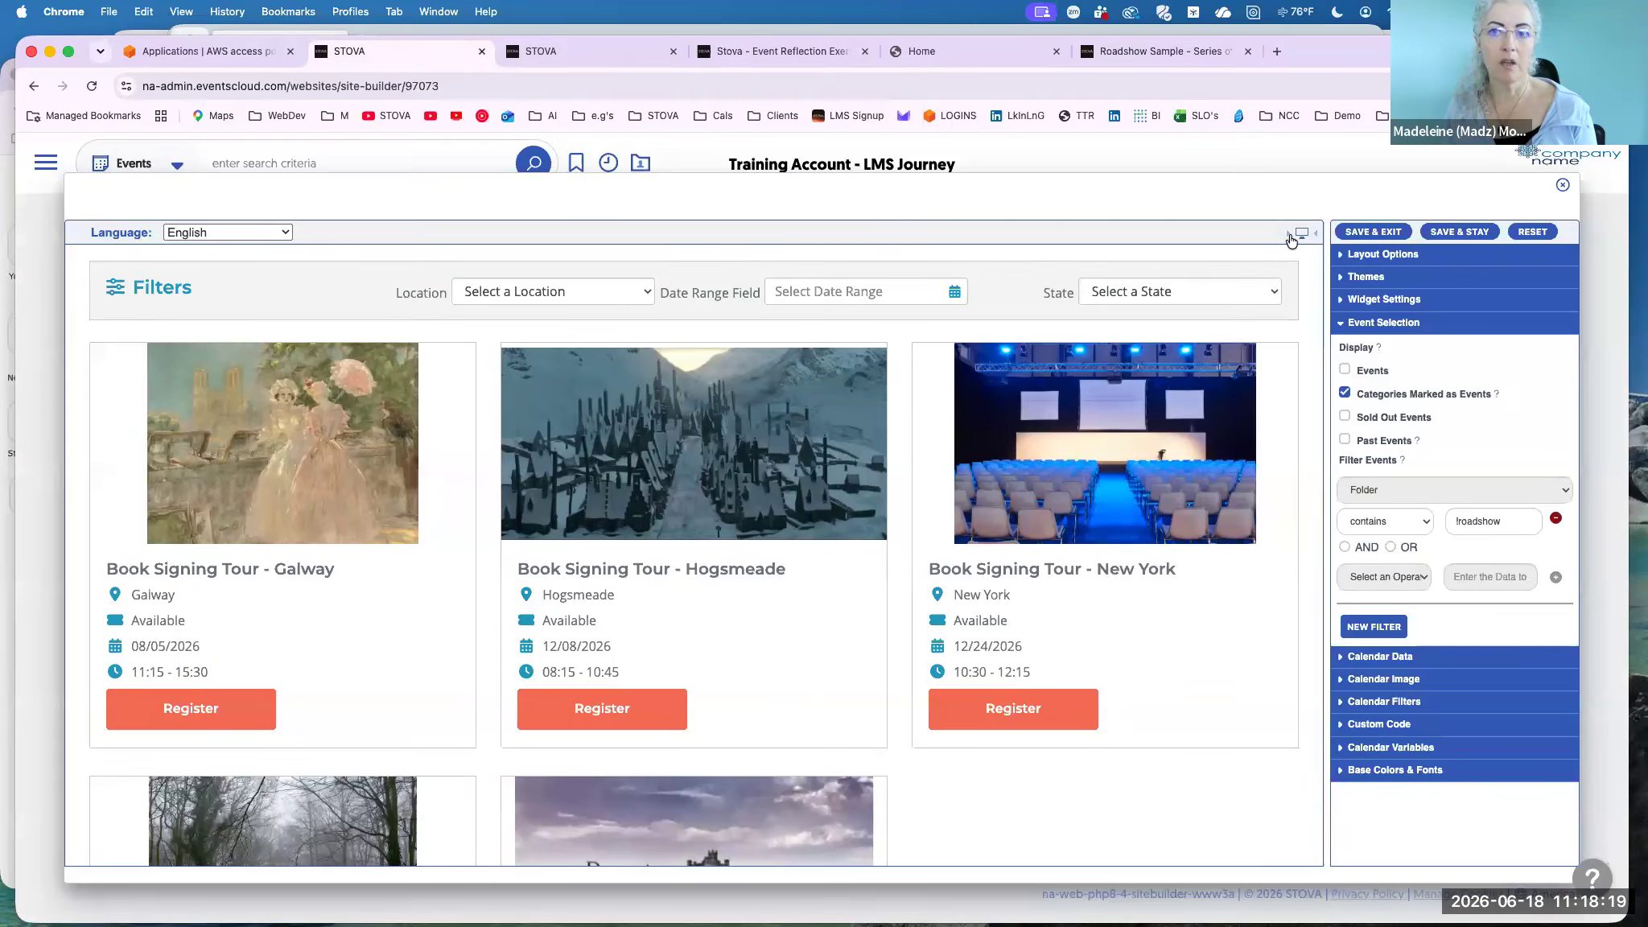
click(1562, 186)
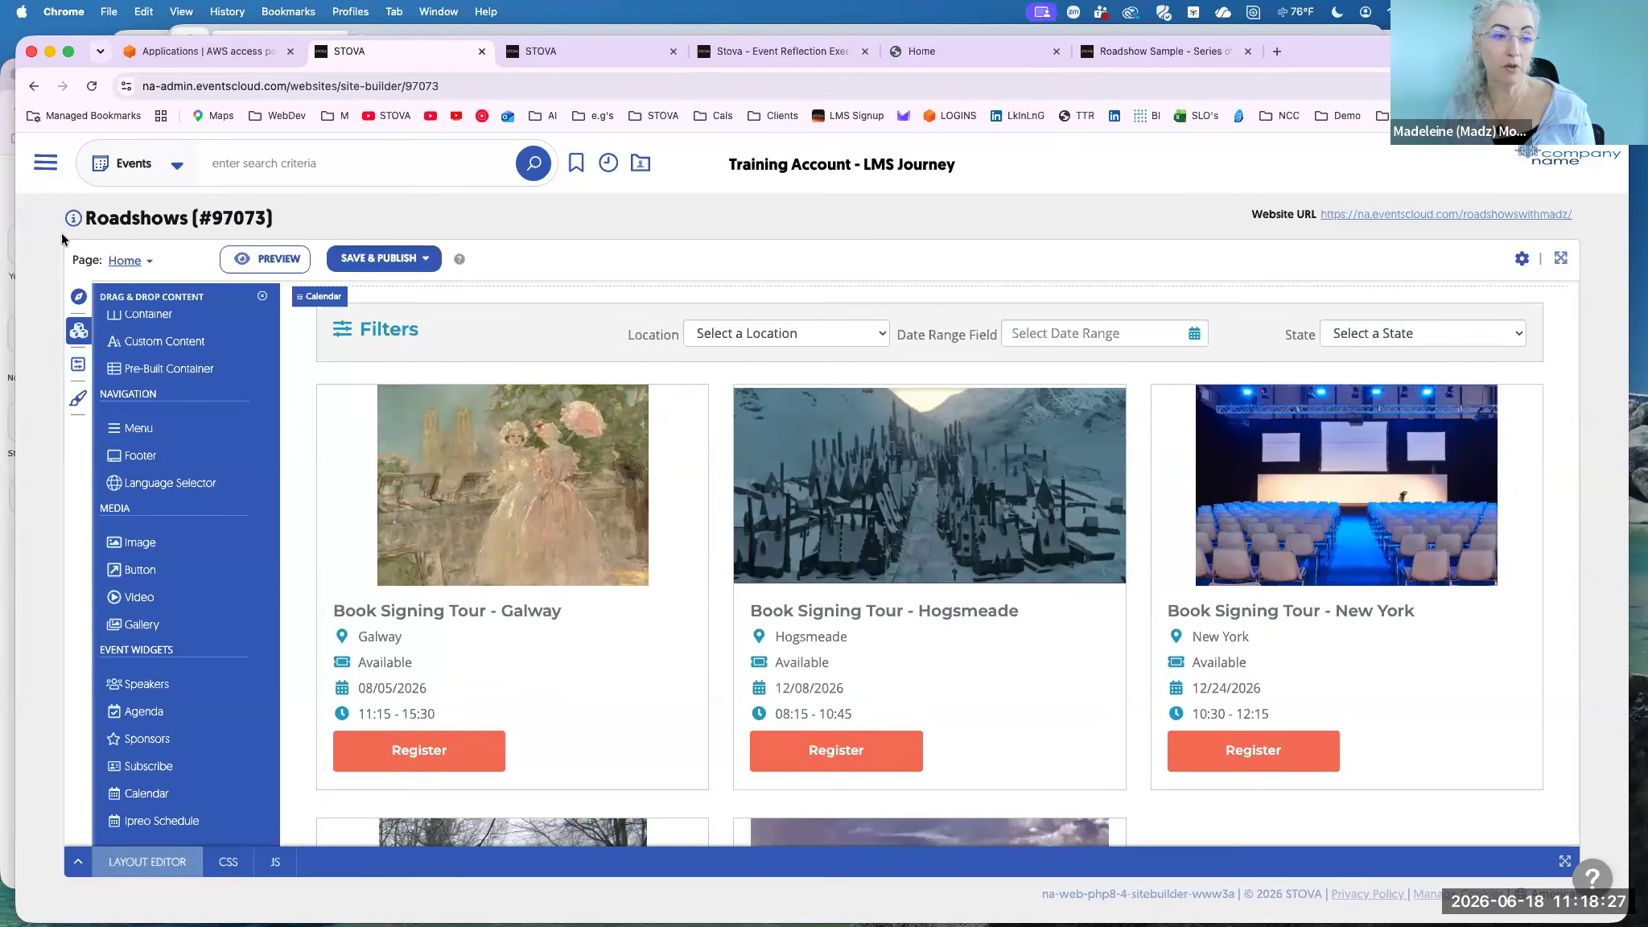
click(45, 163)
click(64, 455)
click(55, 462)
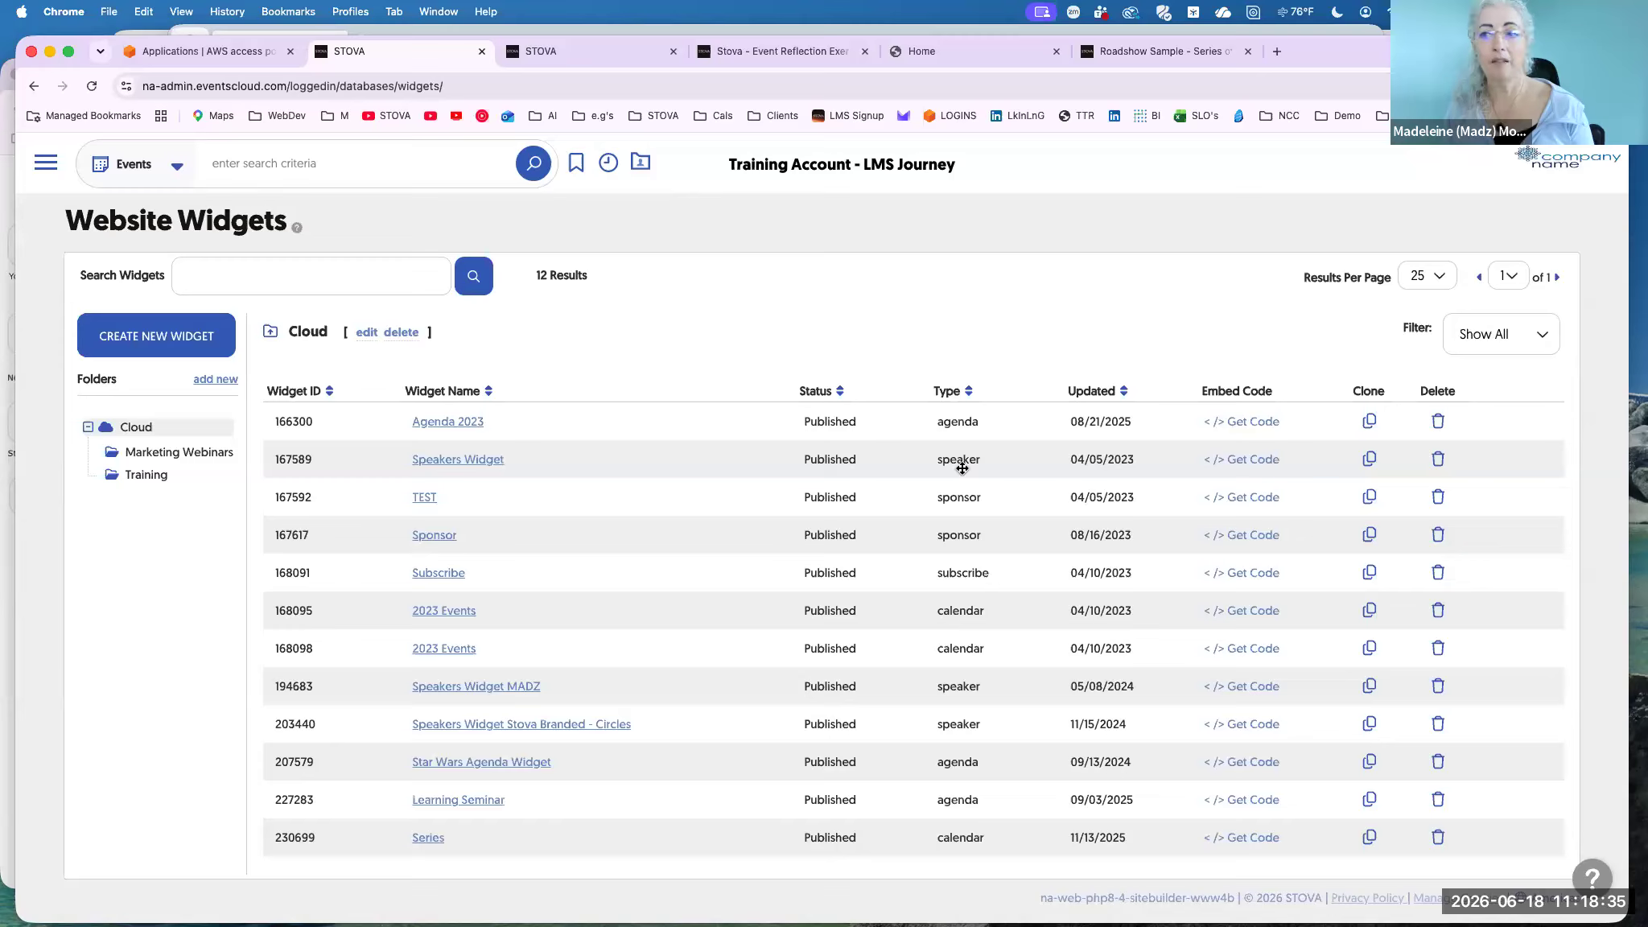
click(1229, 426)
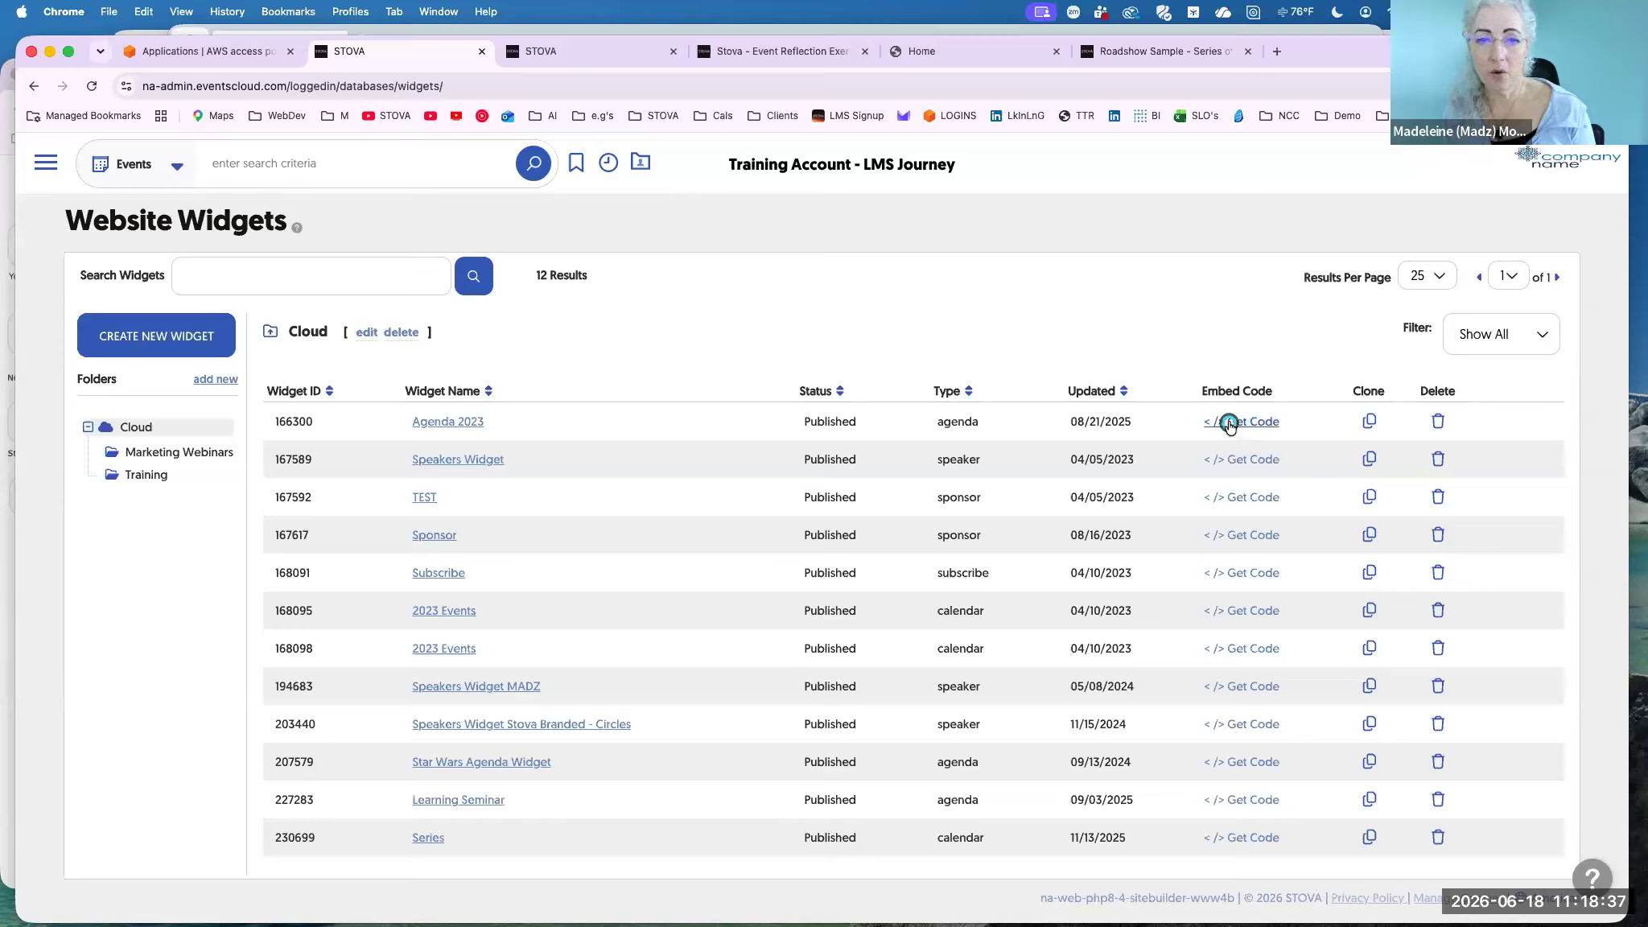
click(1230, 426)
click(1229, 427)
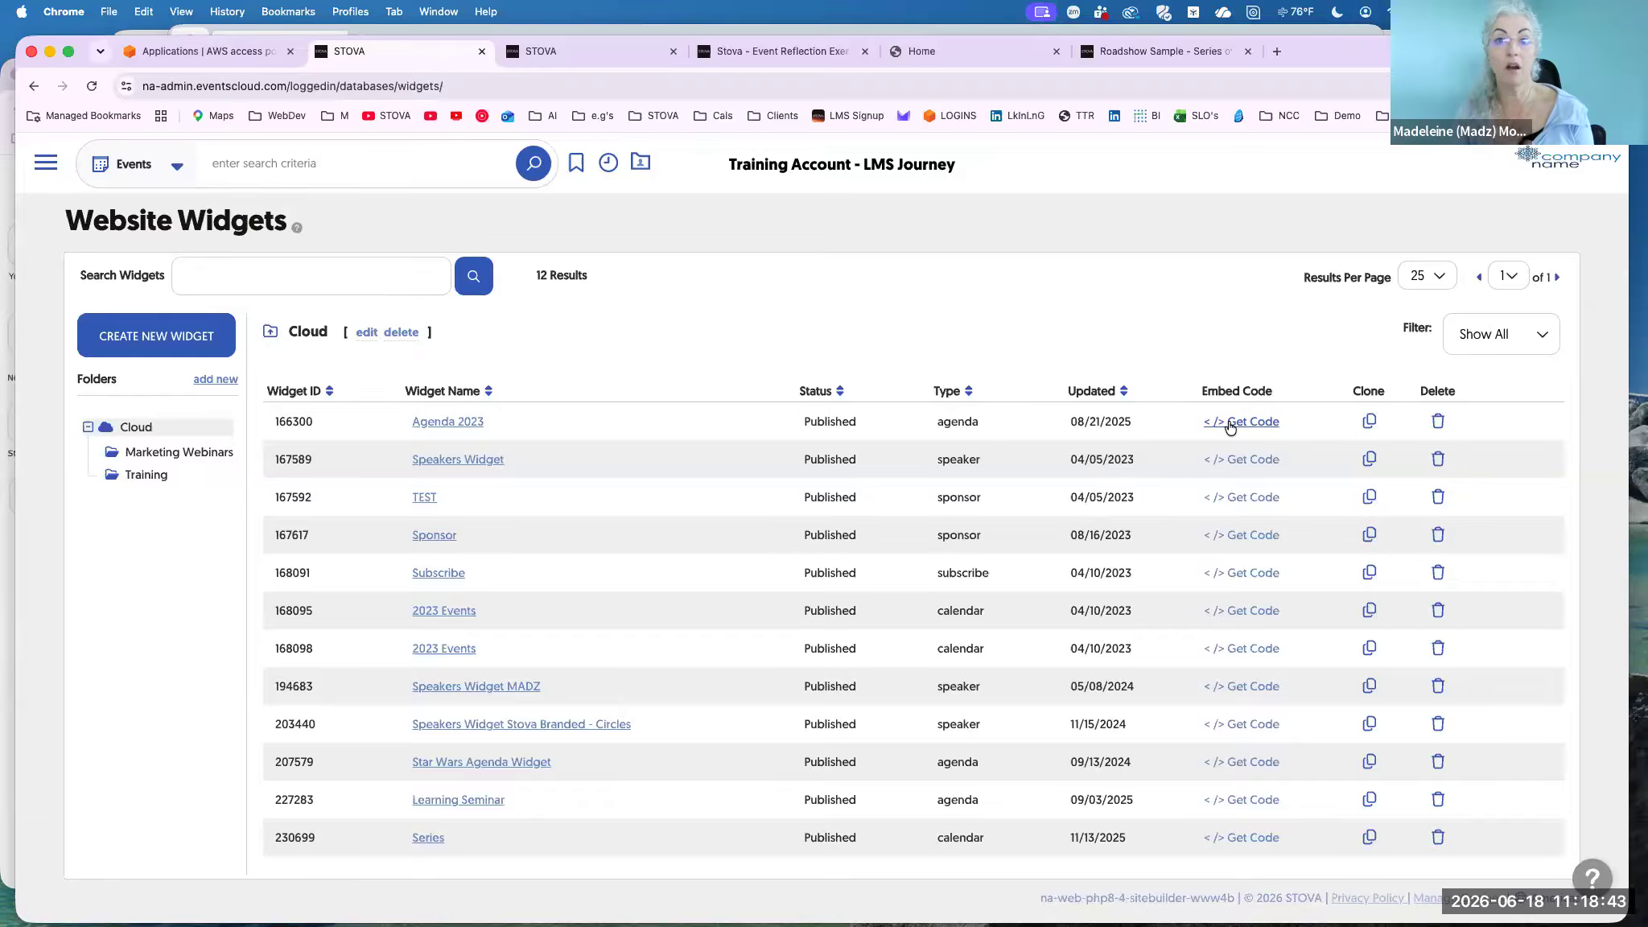
Create a Calendar Widget named "Roadshow Series Book Signing" in the Training folder.
click(152, 351)
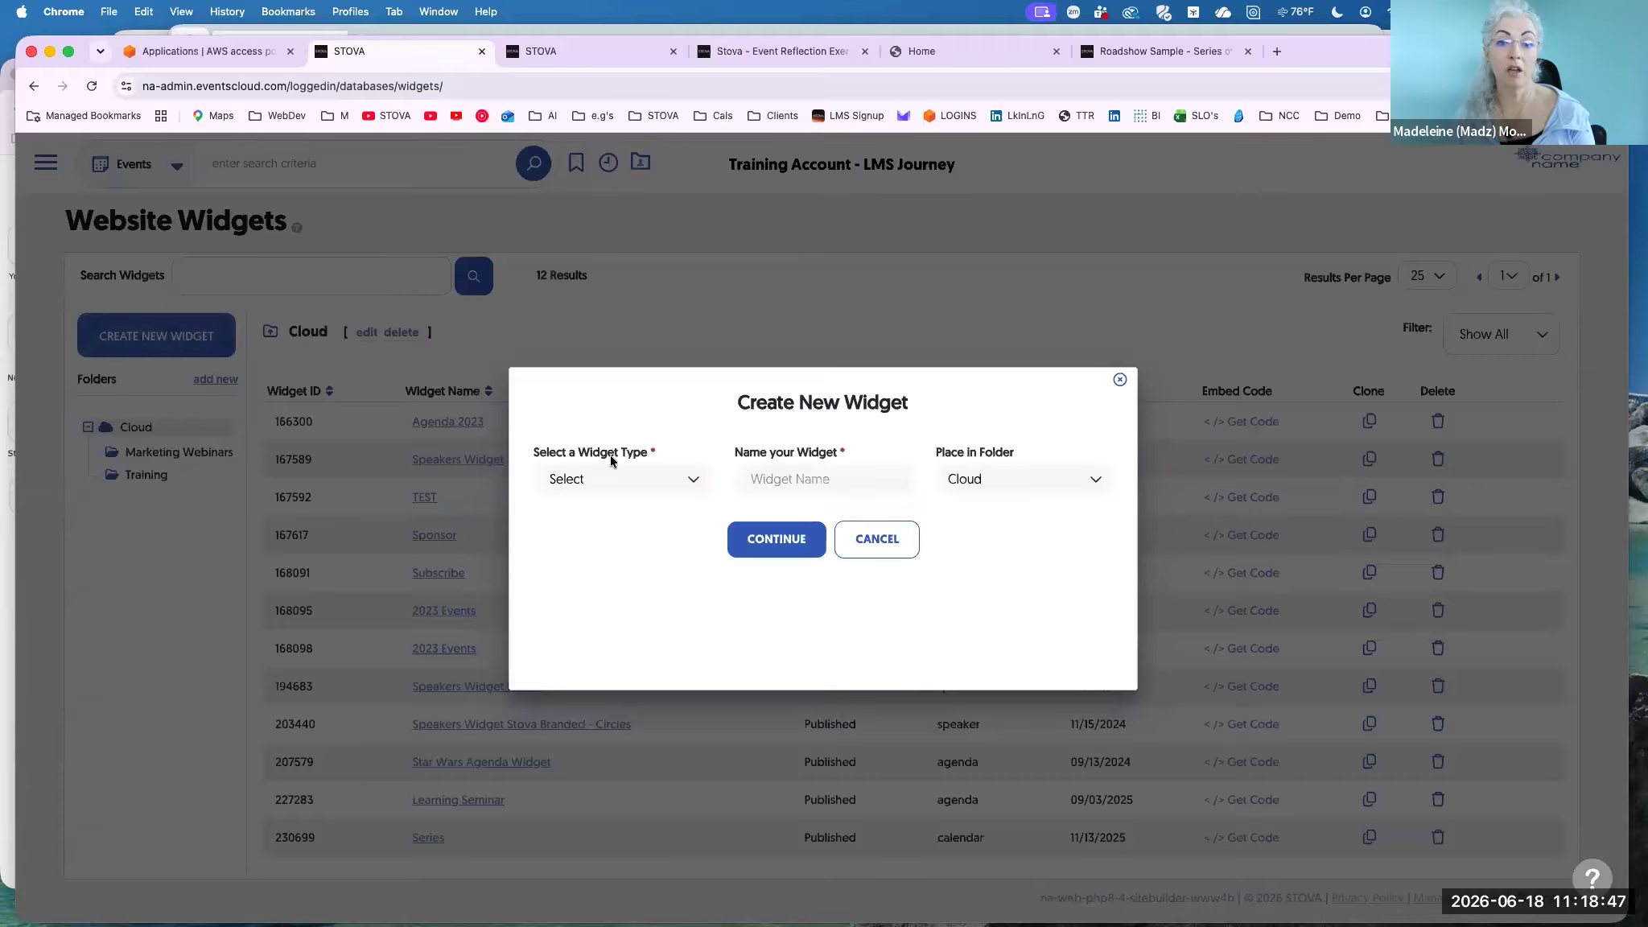
click(615, 483)
click(632, 577)
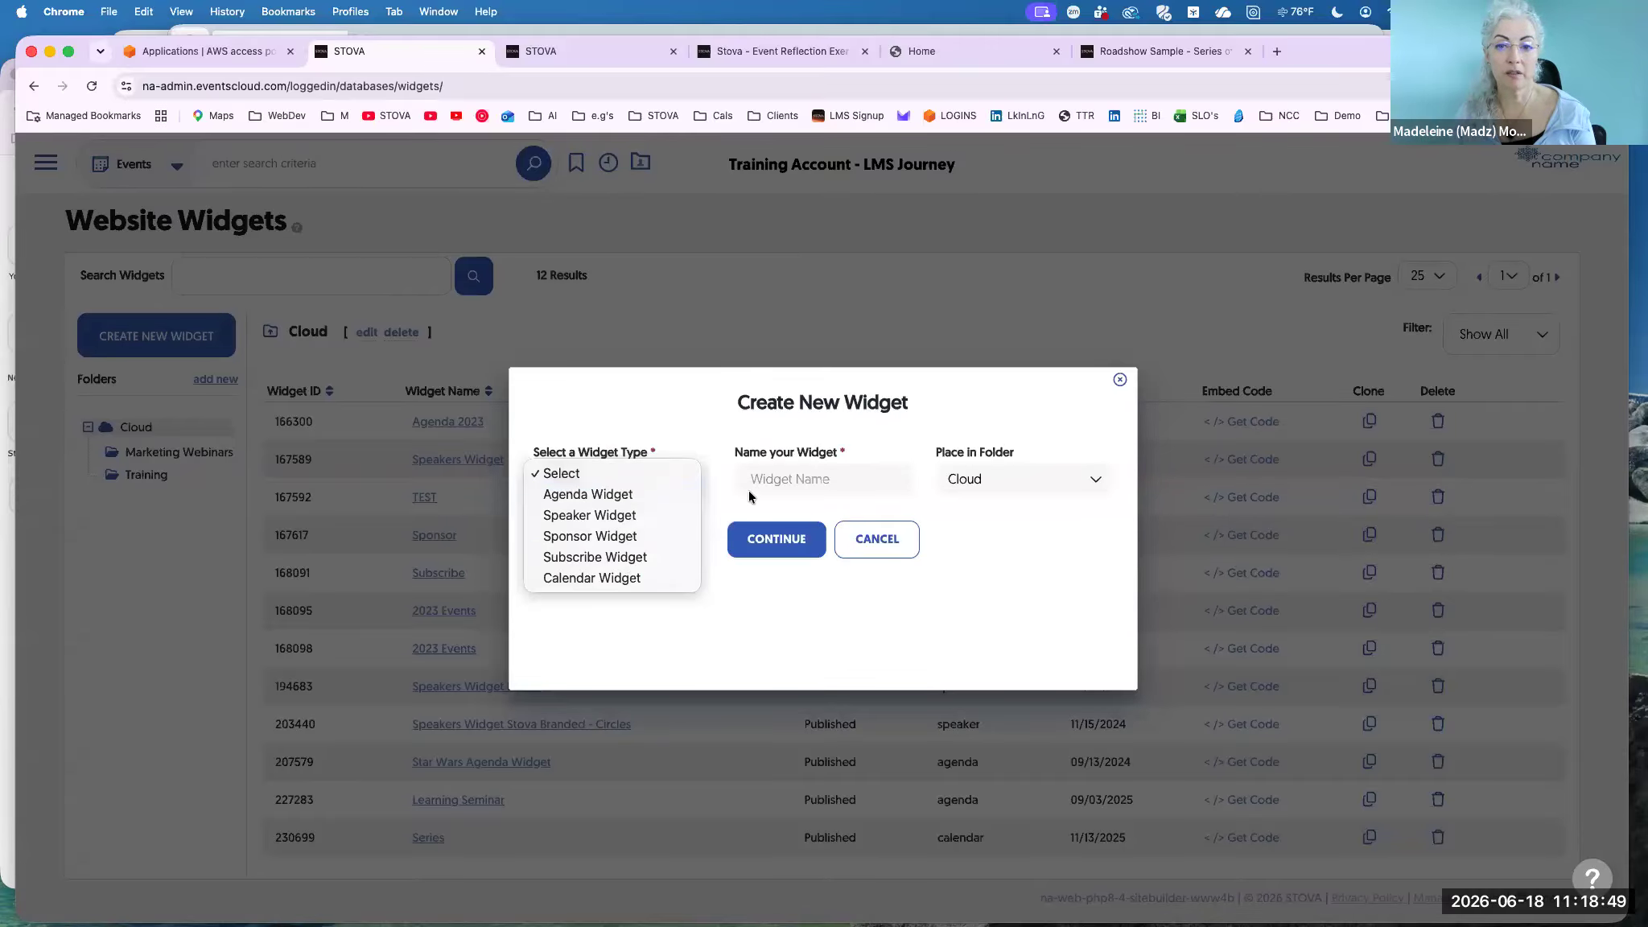
click(756, 478)
text(Roadshow)
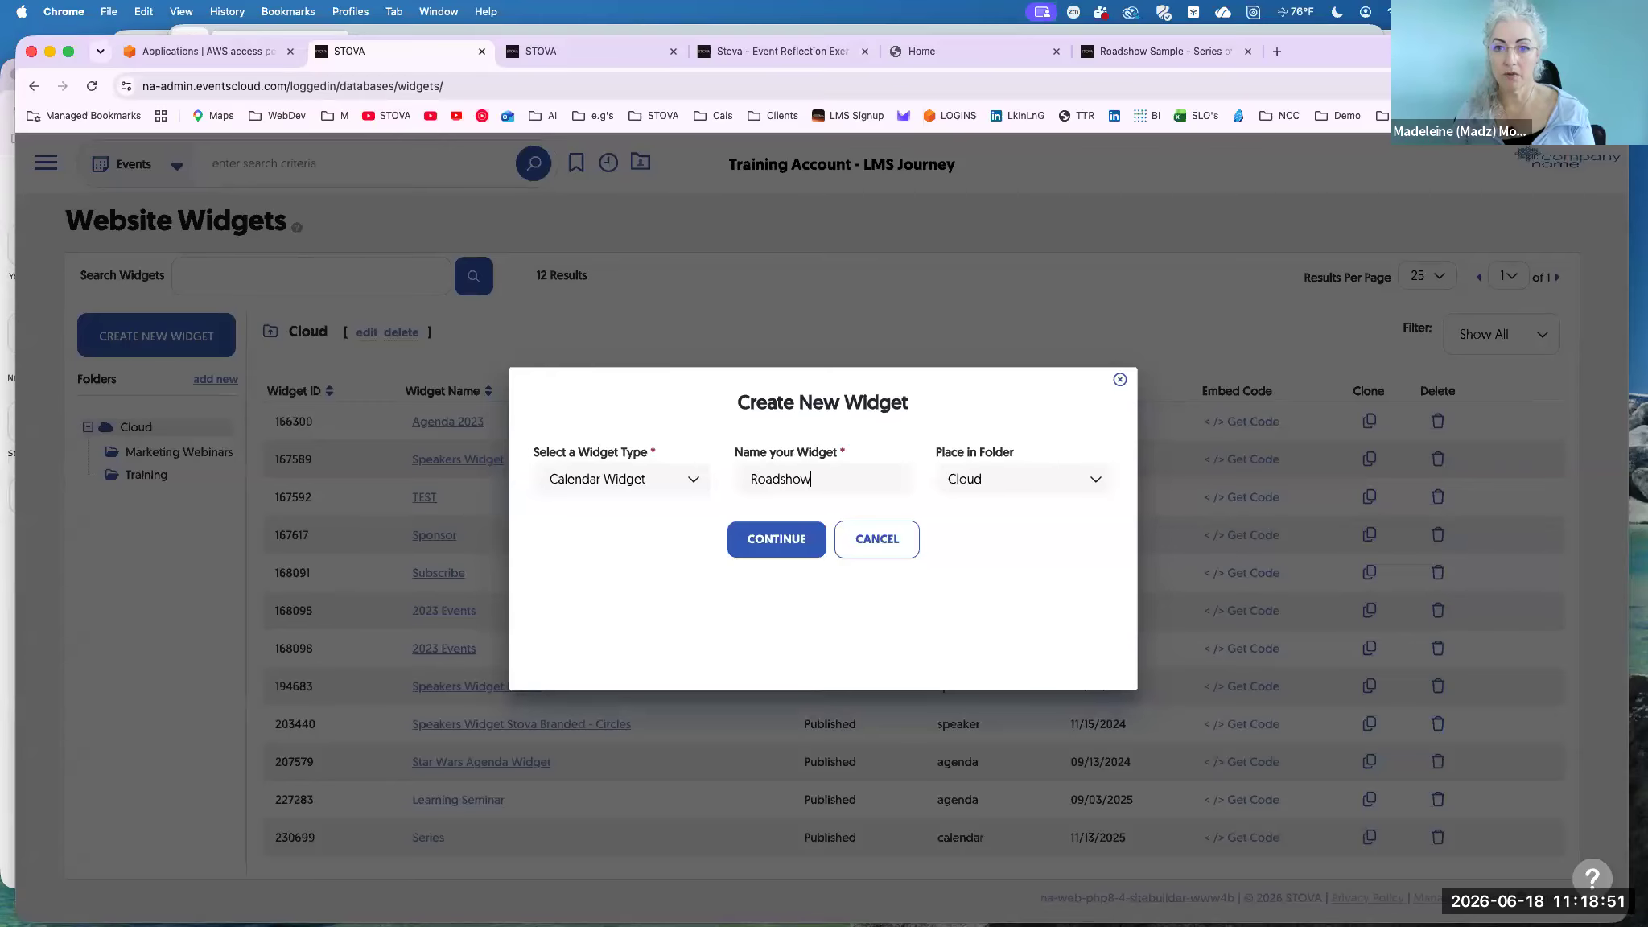
text( Series Booking)
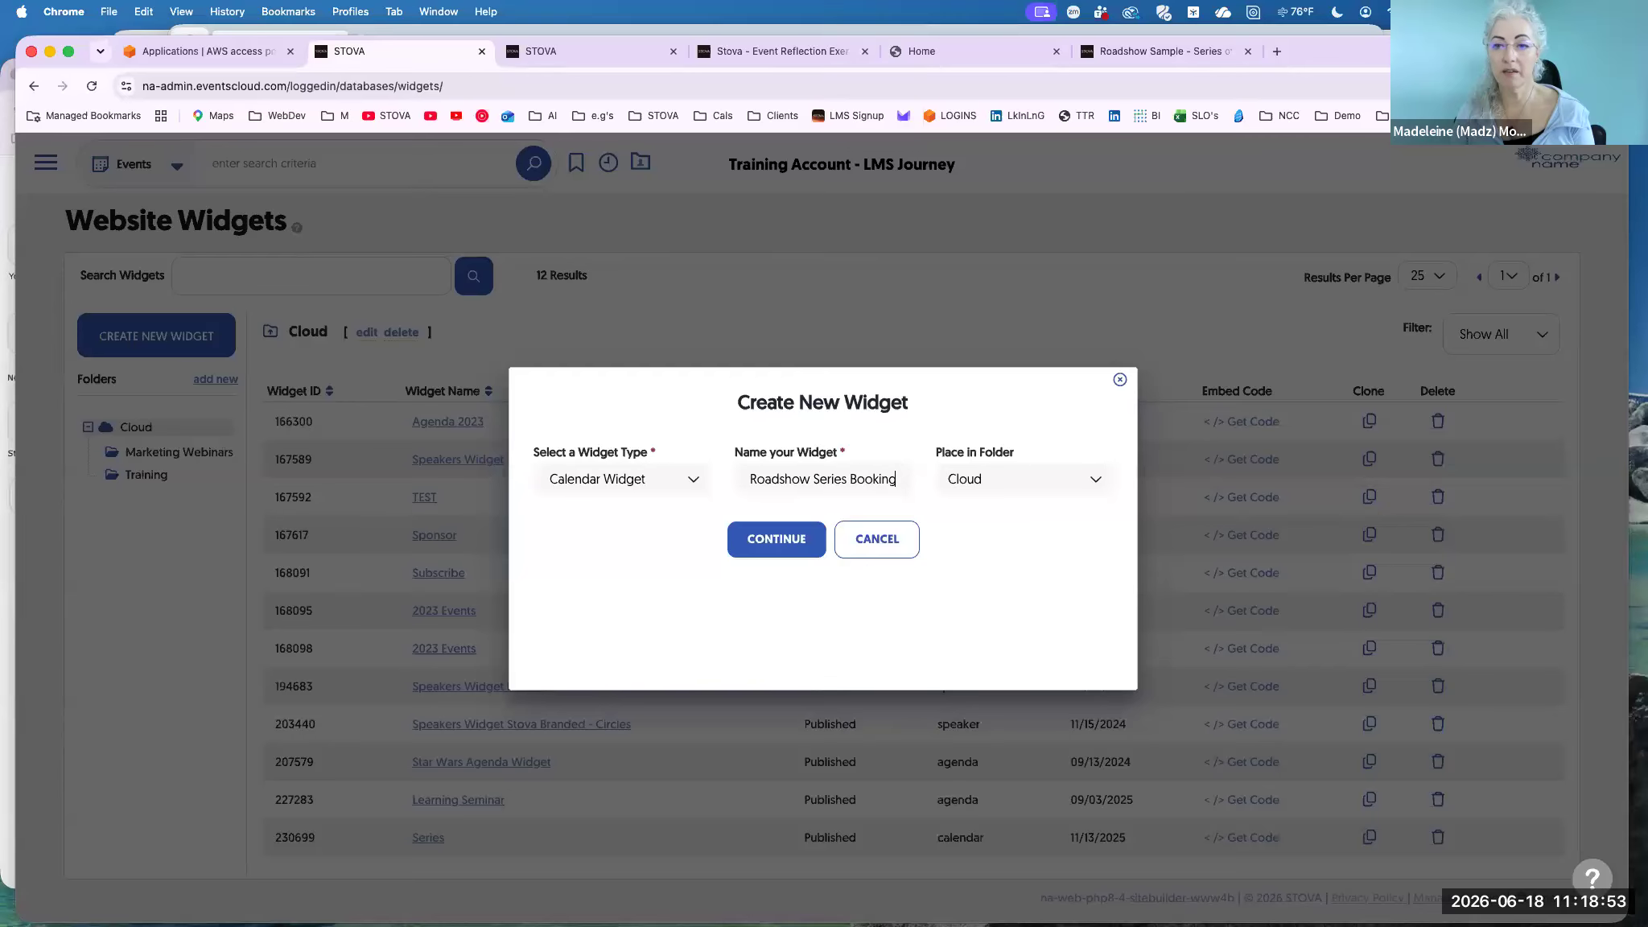
key(BackSpace)
key(BackSpace)
text(Signing)
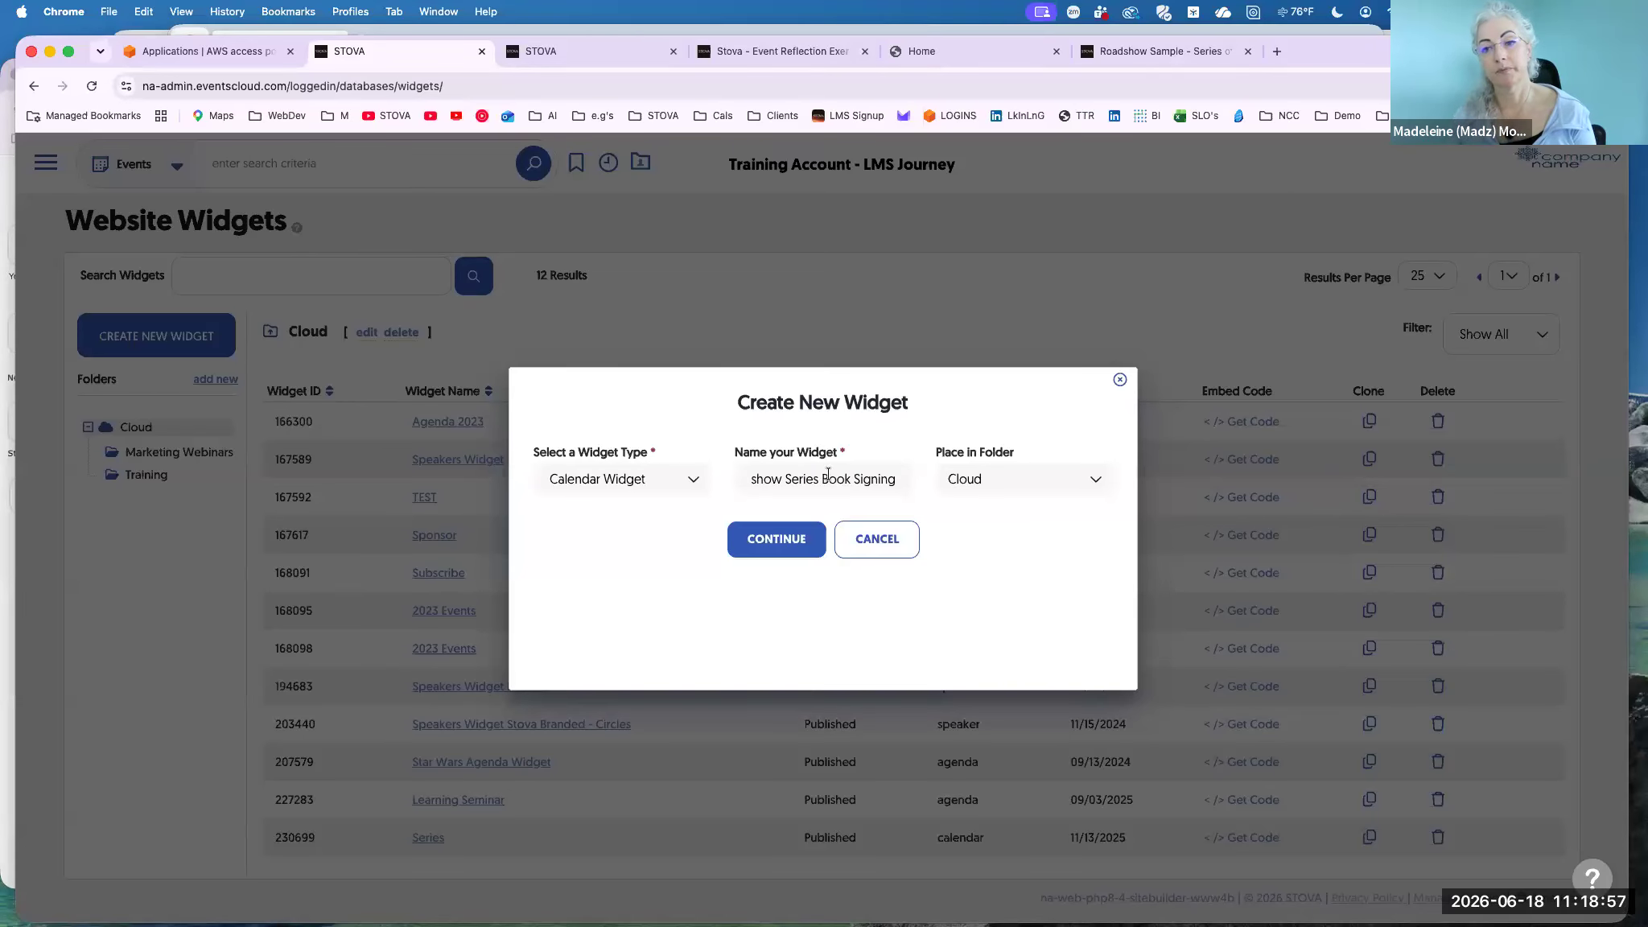
click(973, 479)
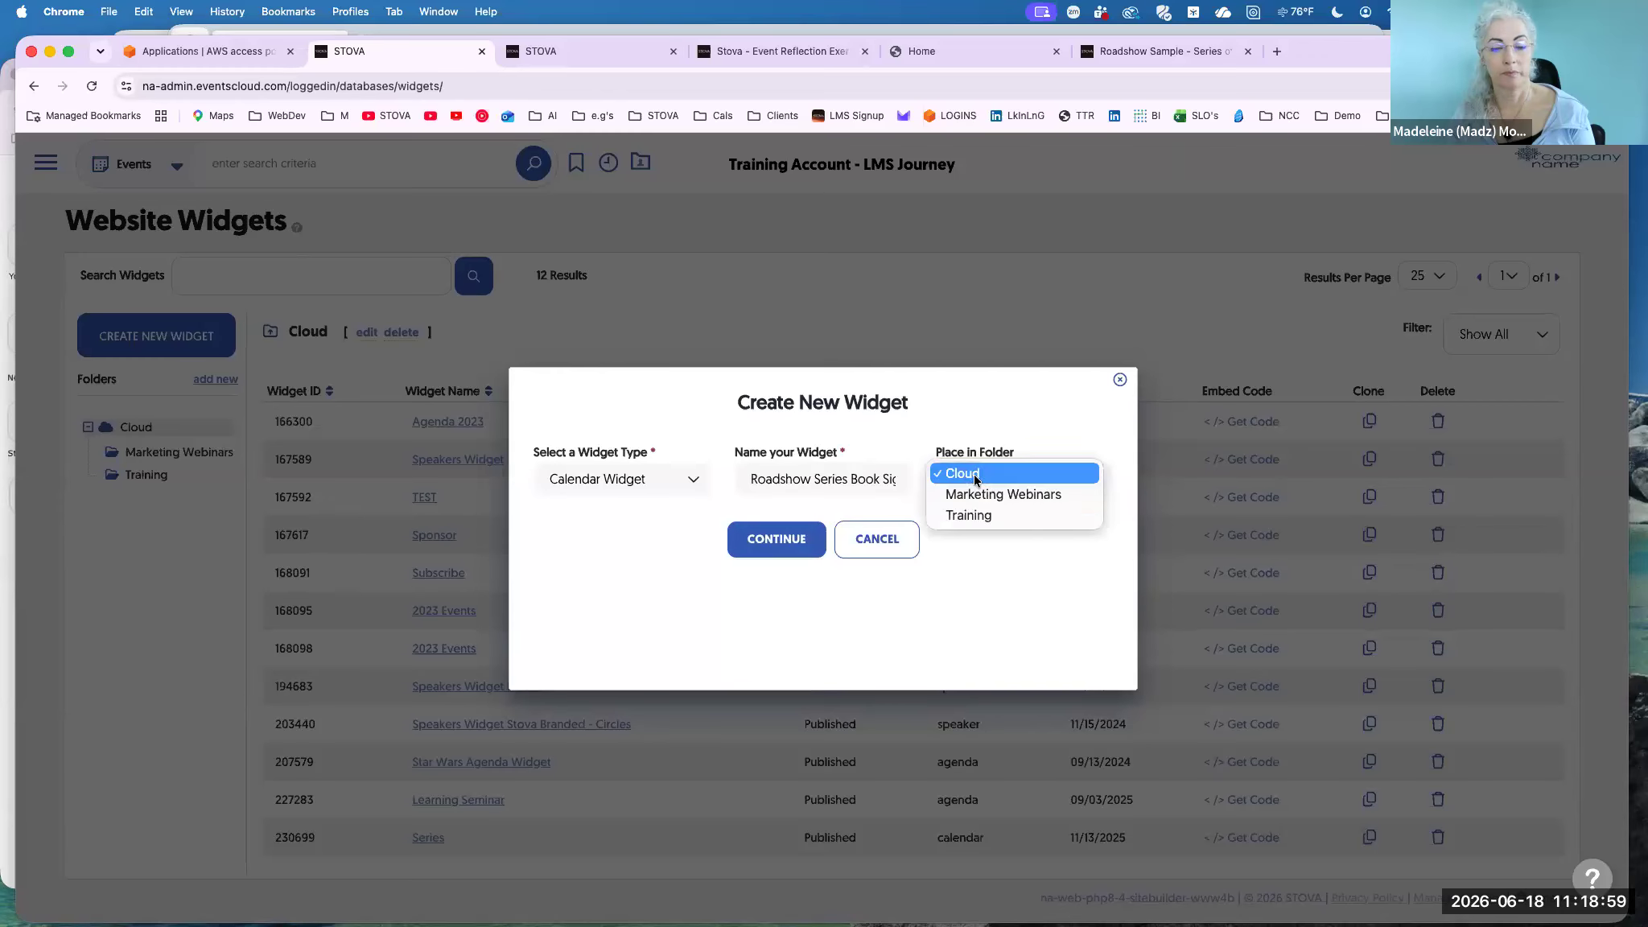
click(973, 515)
click(792, 547)
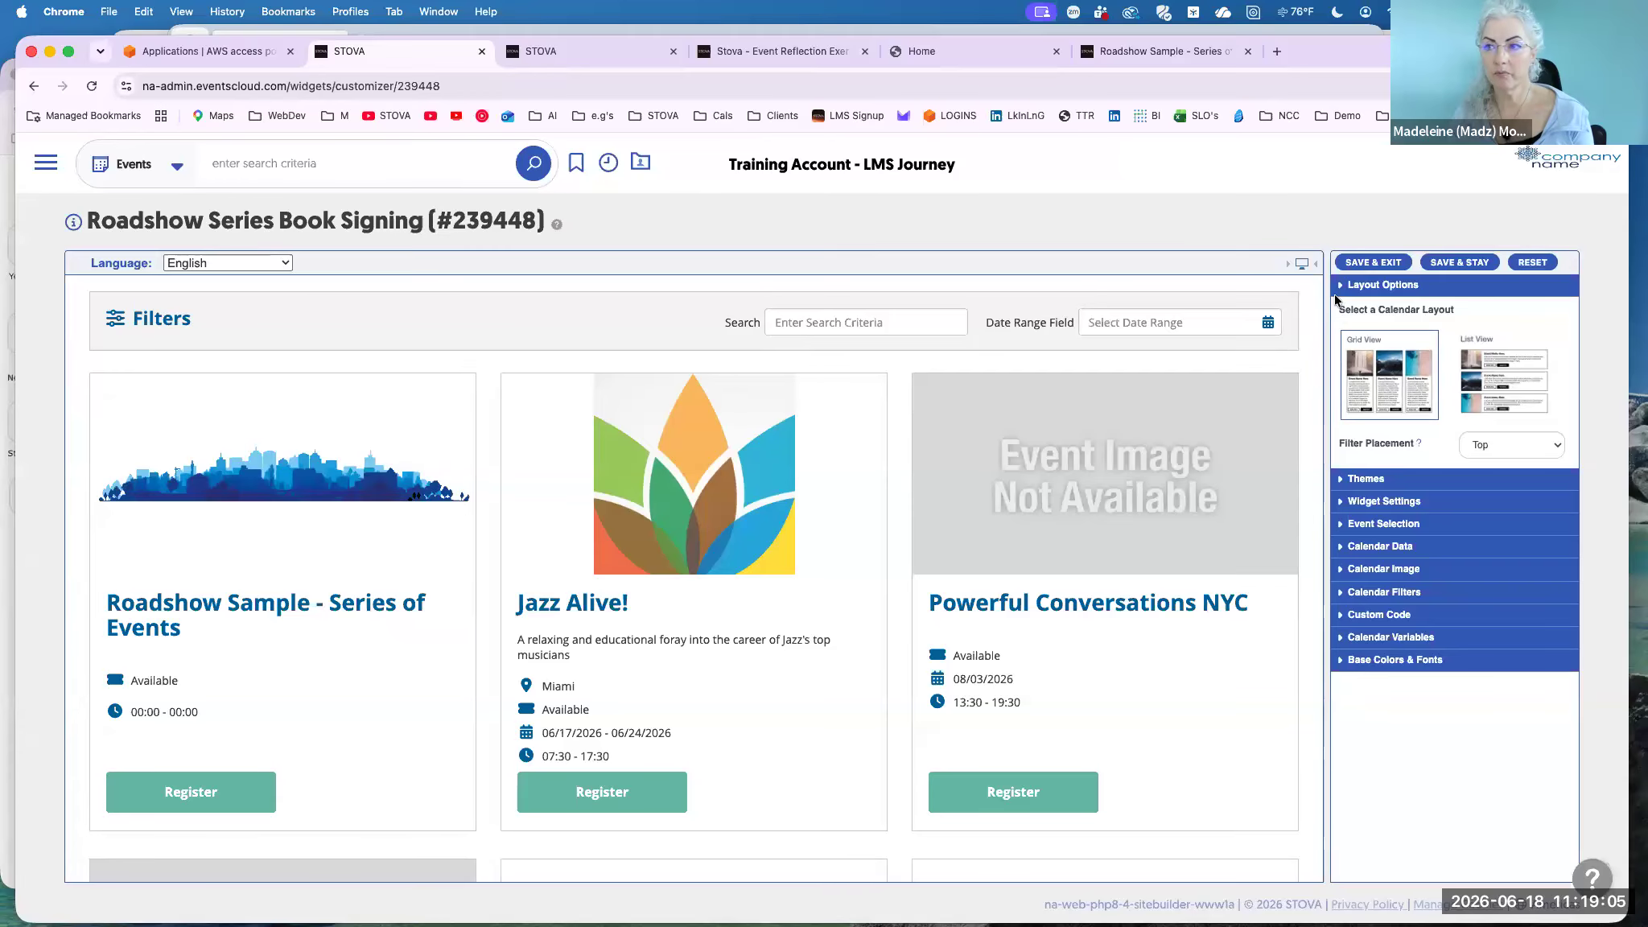
In the calendar's Event Selection settings, turn off Events and turn on Categories Marked as Events.
click(1343, 507)
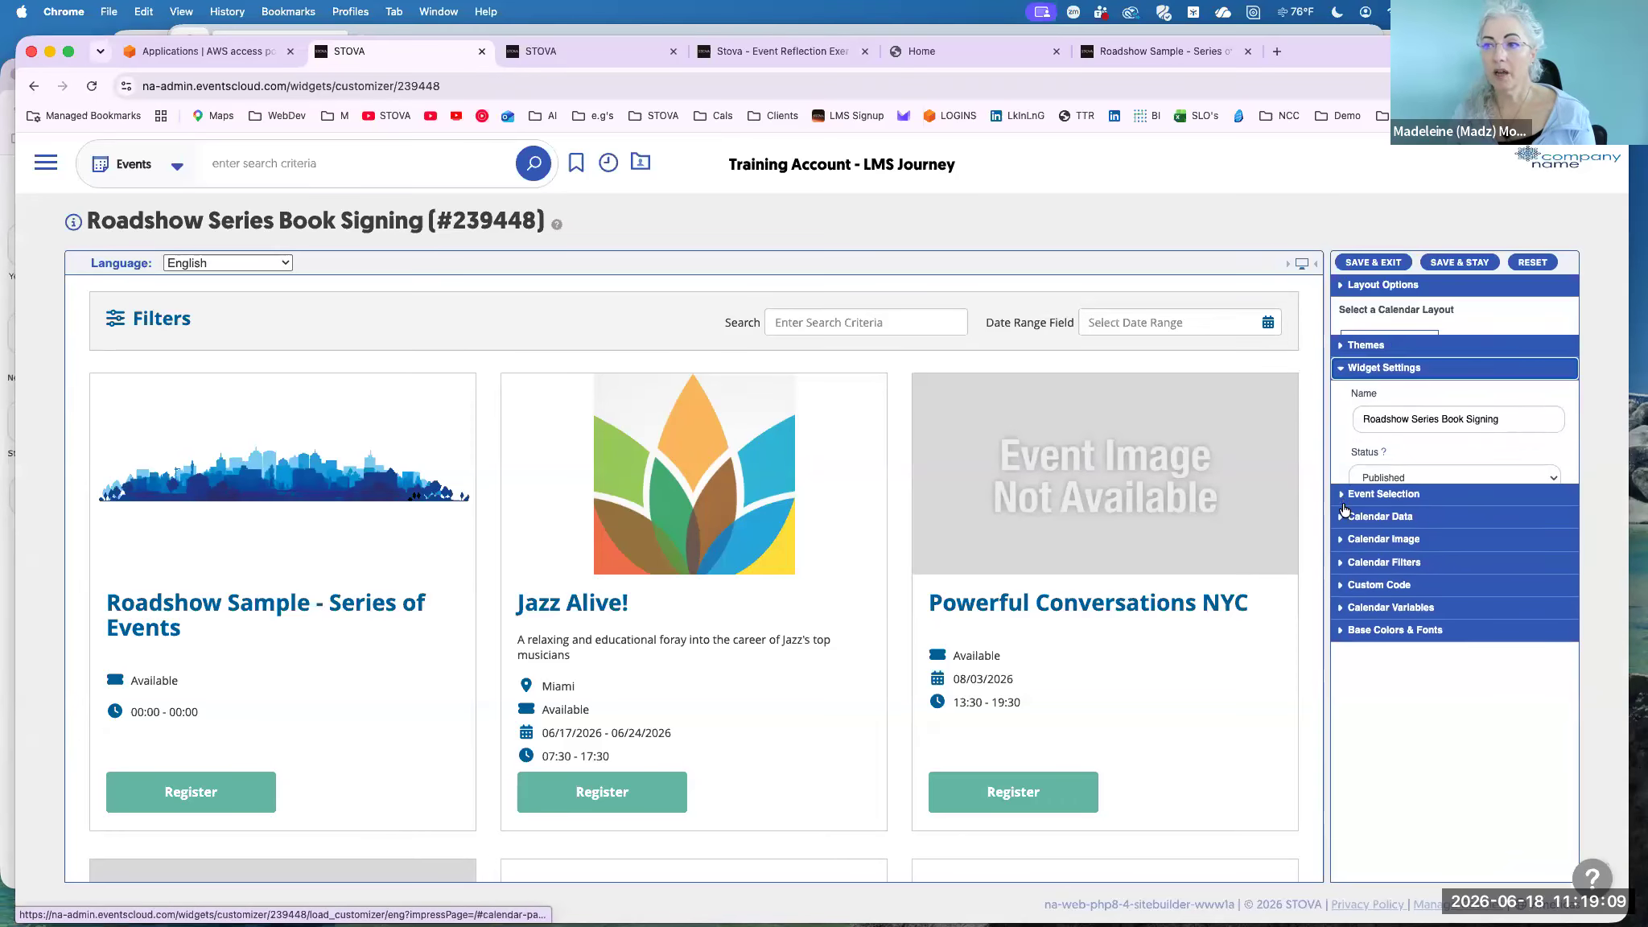
click(1341, 488)
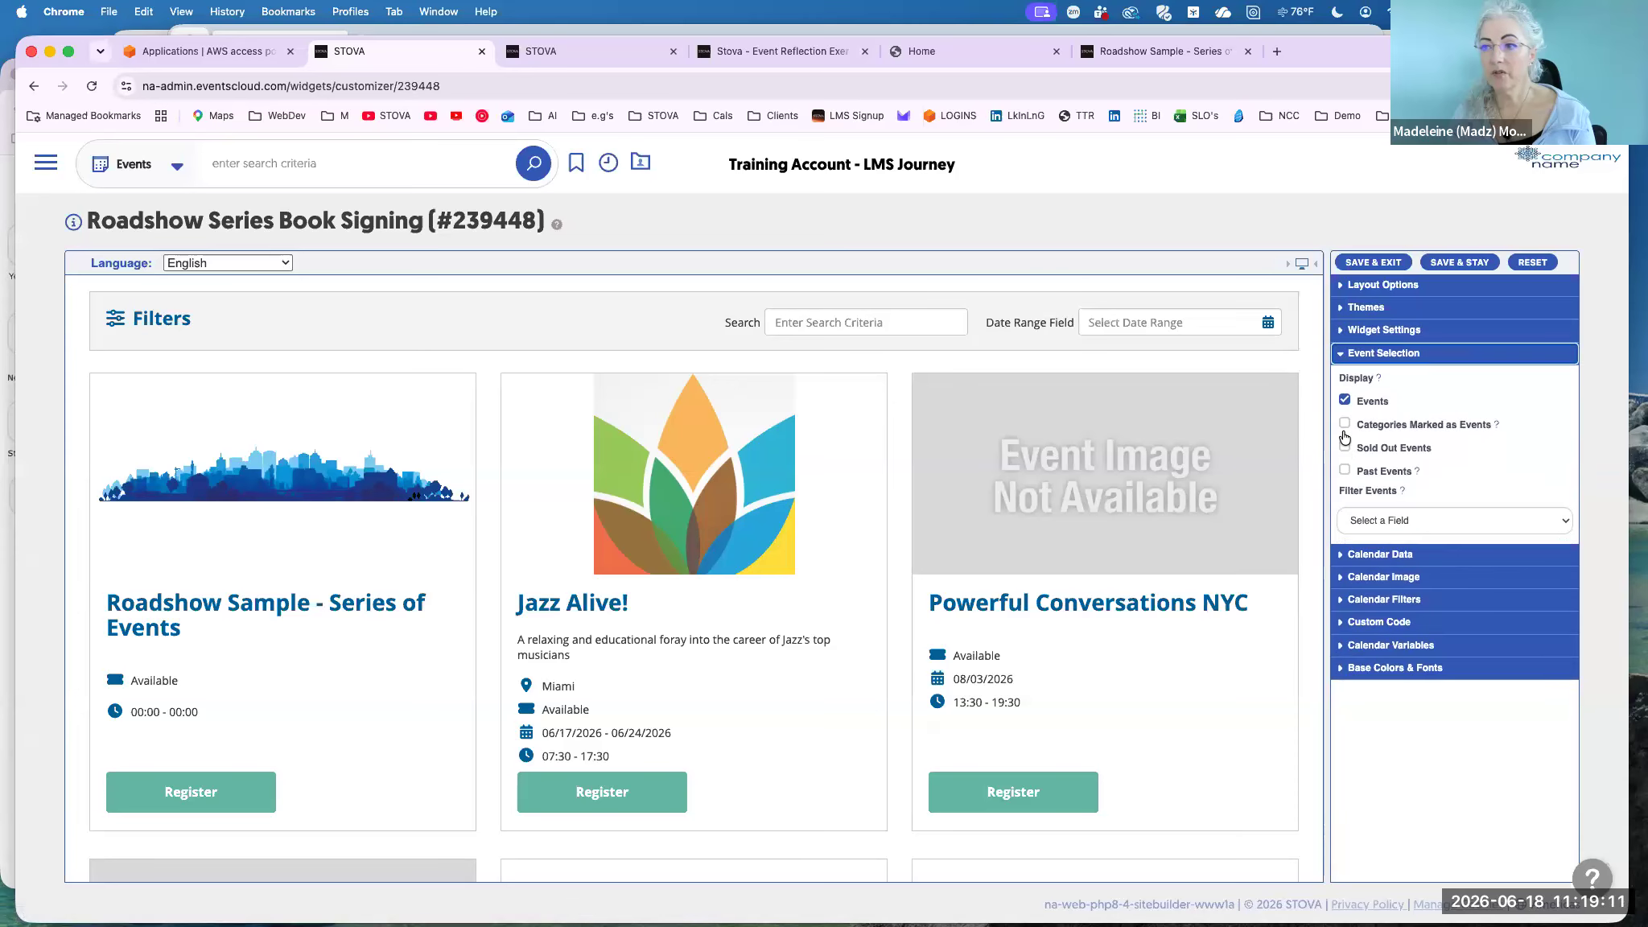
click(1343, 401)
click(1345, 423)
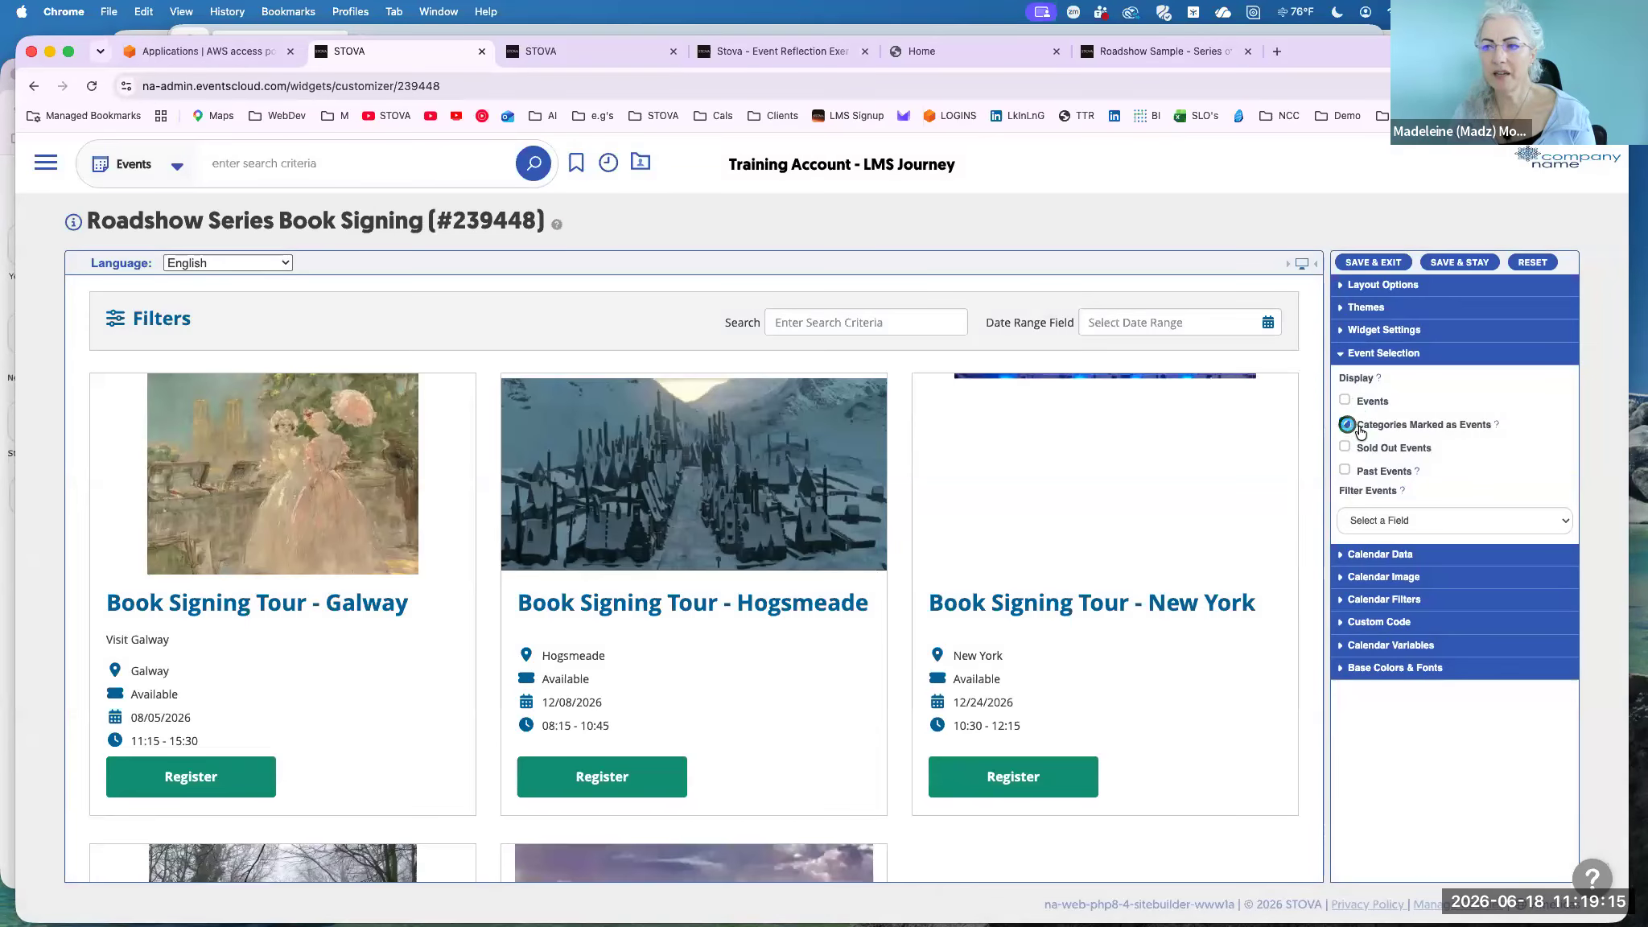
drag(1360, 432, 1491, 432)
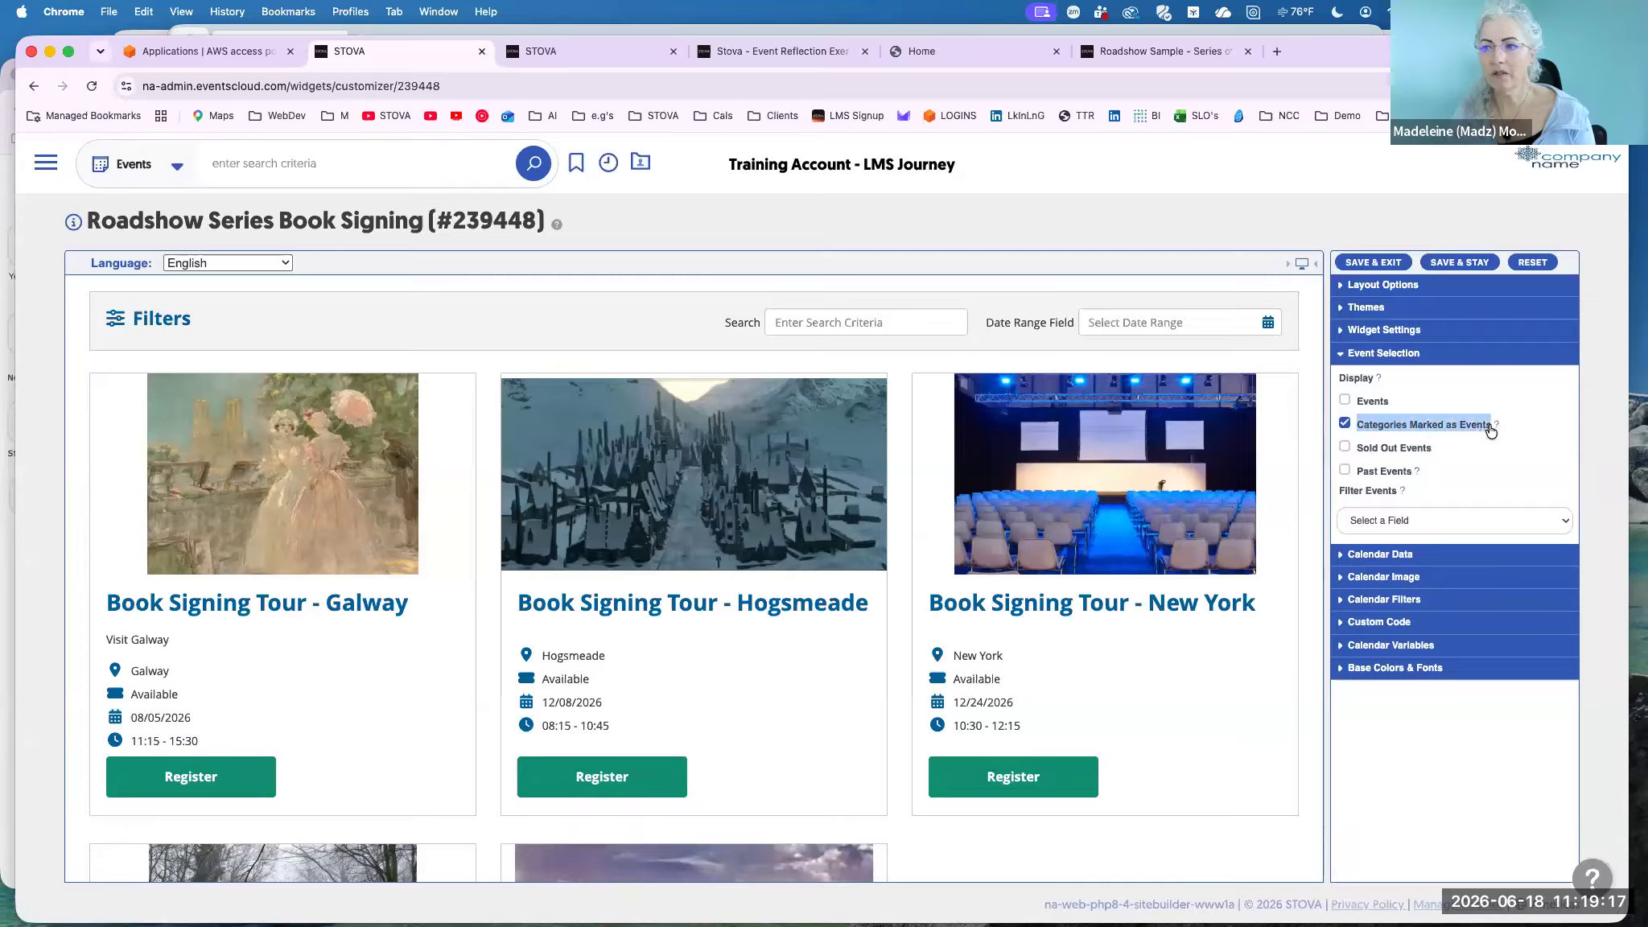
Add an event filter on the Folder field with the operator "contains" and the value "!roadshow", and check the calendar preview.
click(1440, 524)
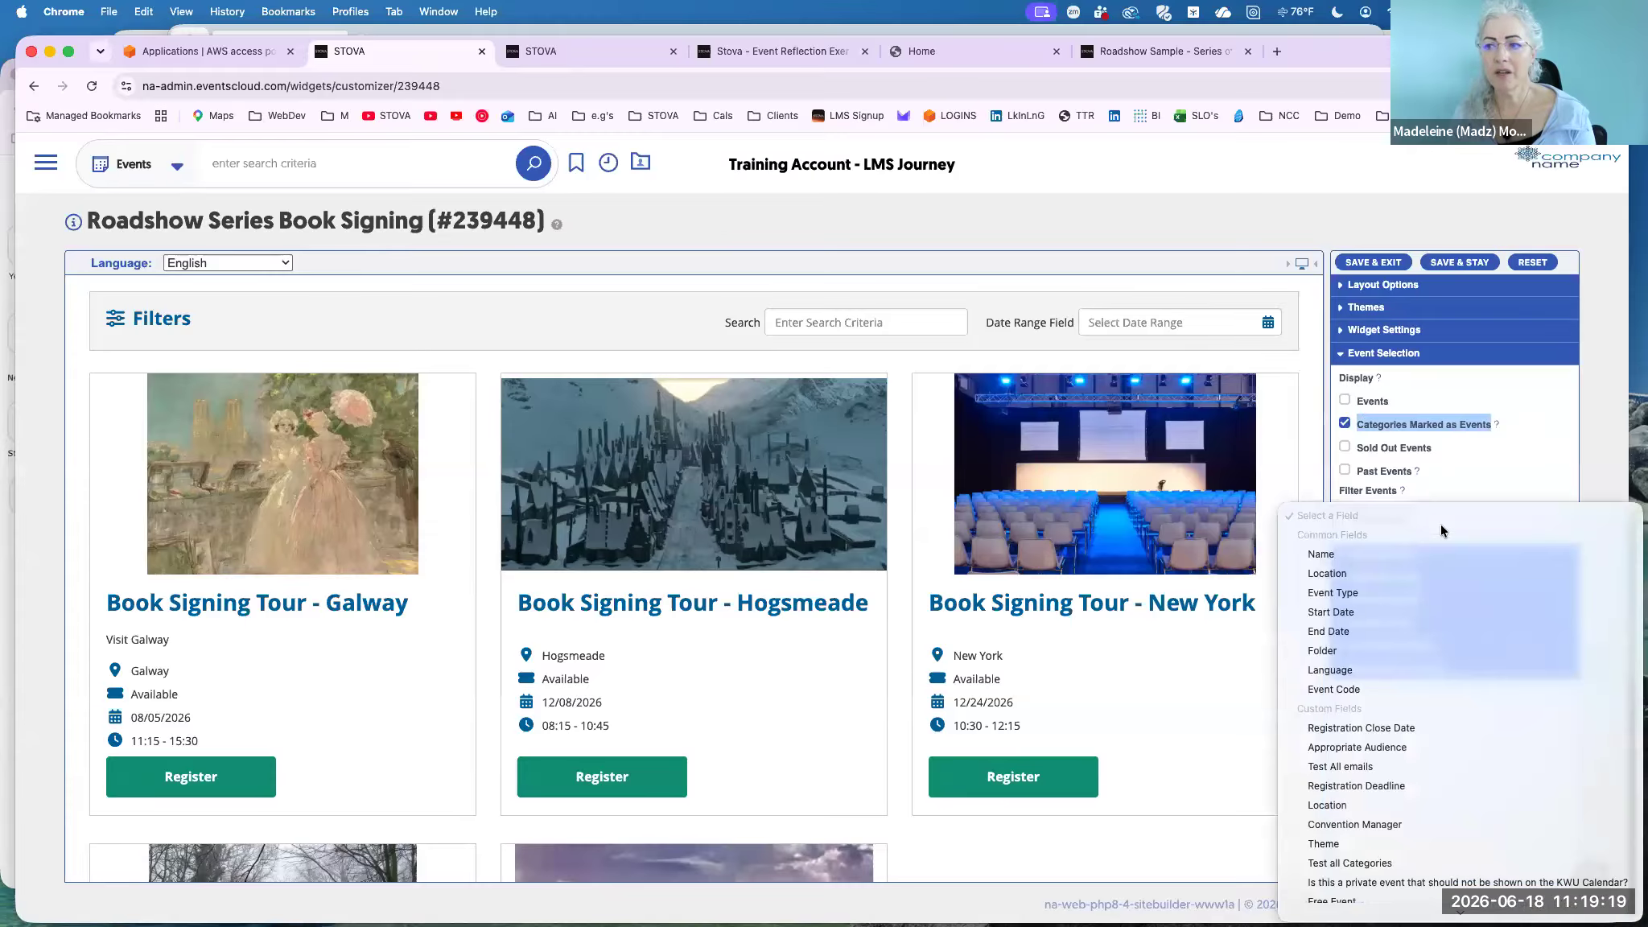
click(1429, 651)
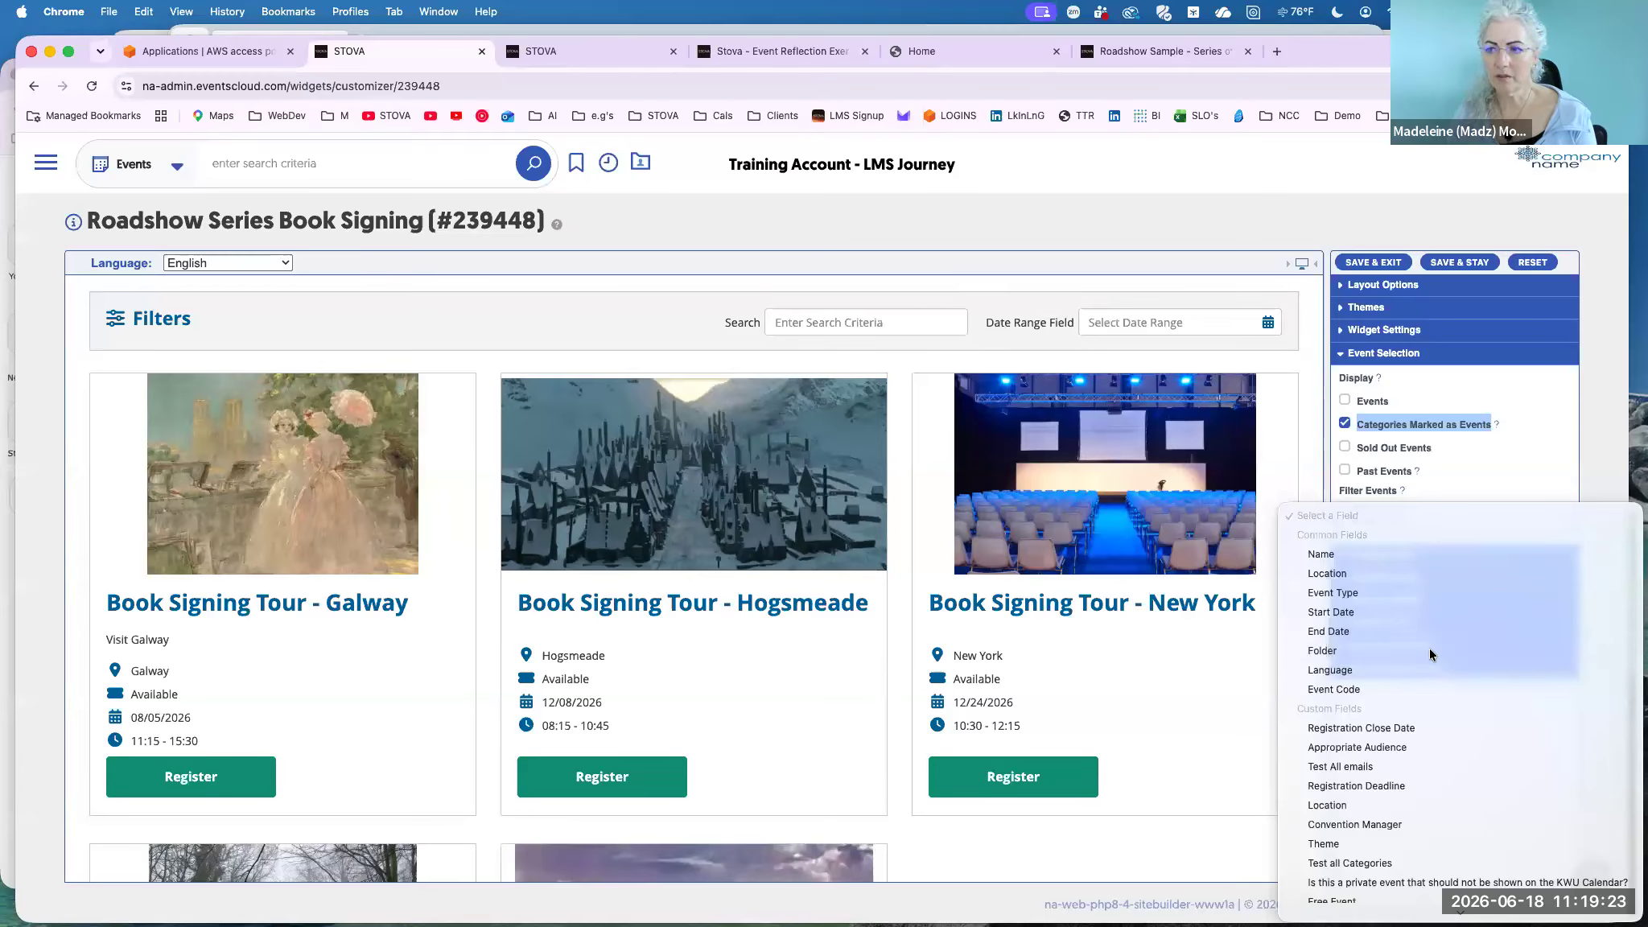
click(1452, 551)
text(!roadshow)
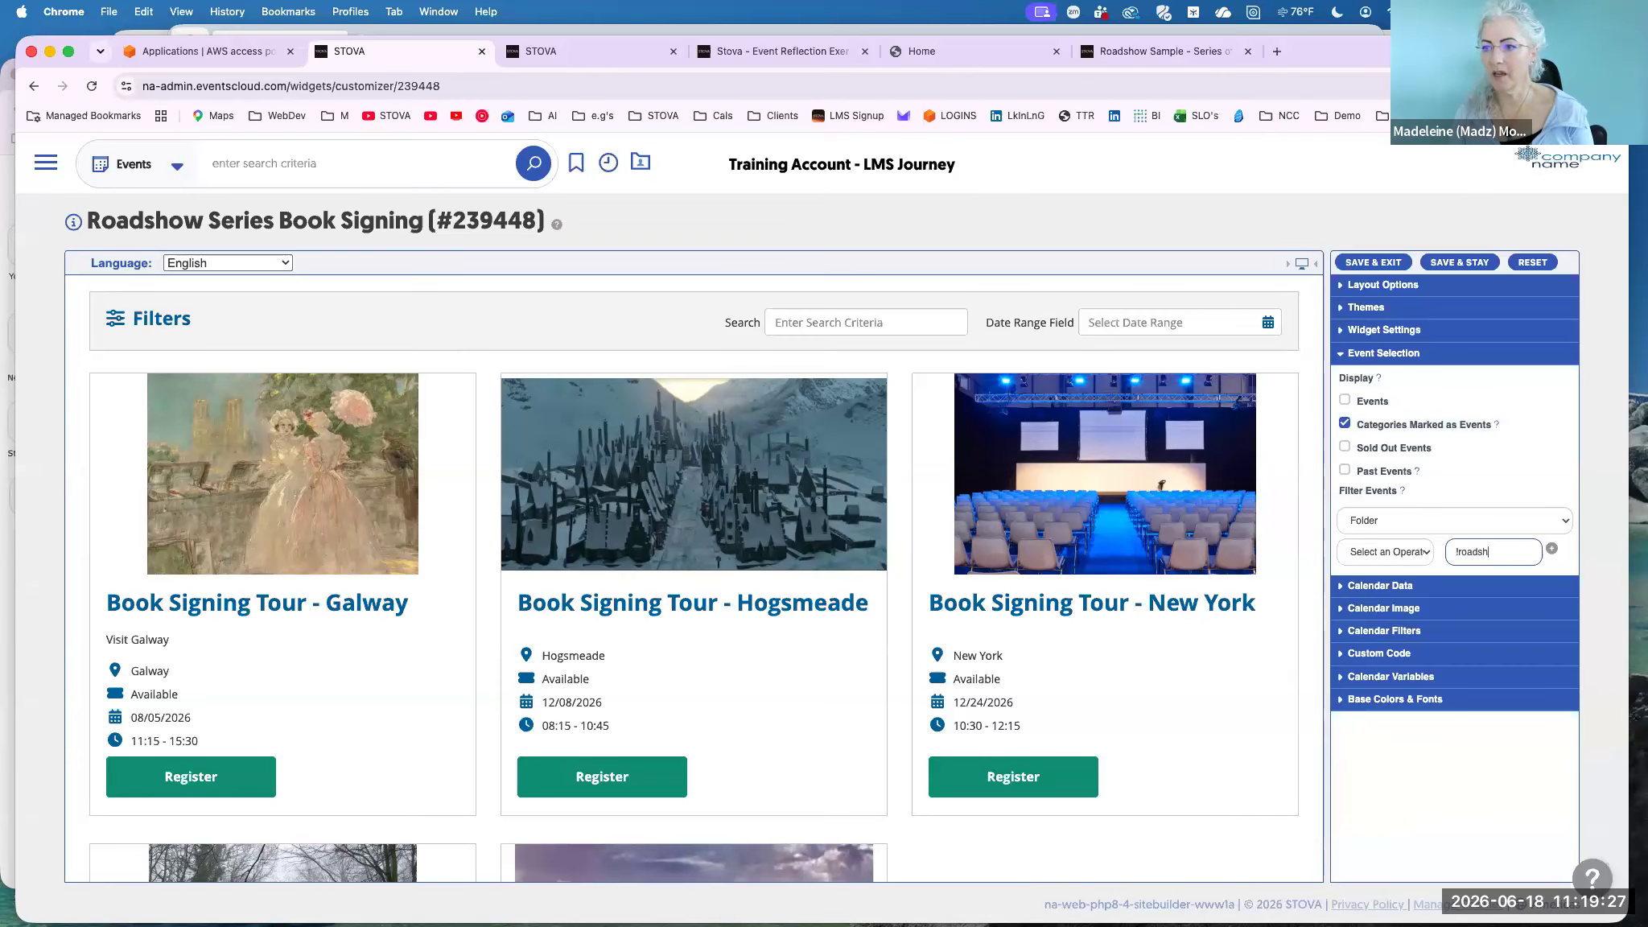
click(1551, 550)
click(1395, 549)
click(1392, 562)
click(1551, 549)
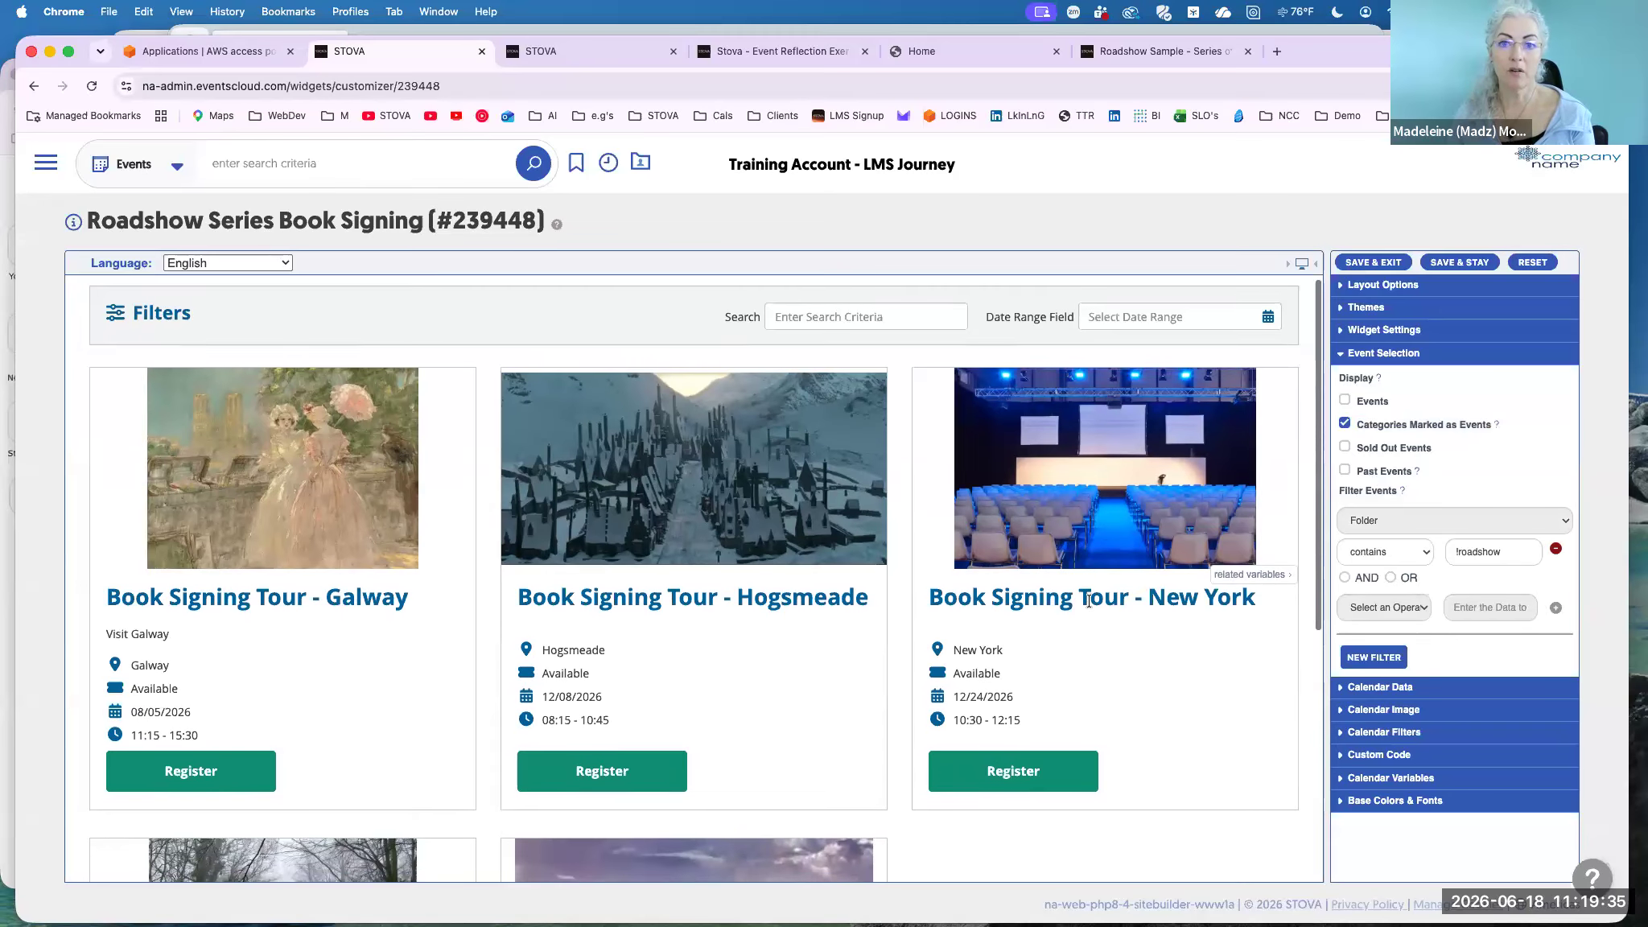
scroll(1087, 602, down, 3)
scroll(1087, 602, up, 3)
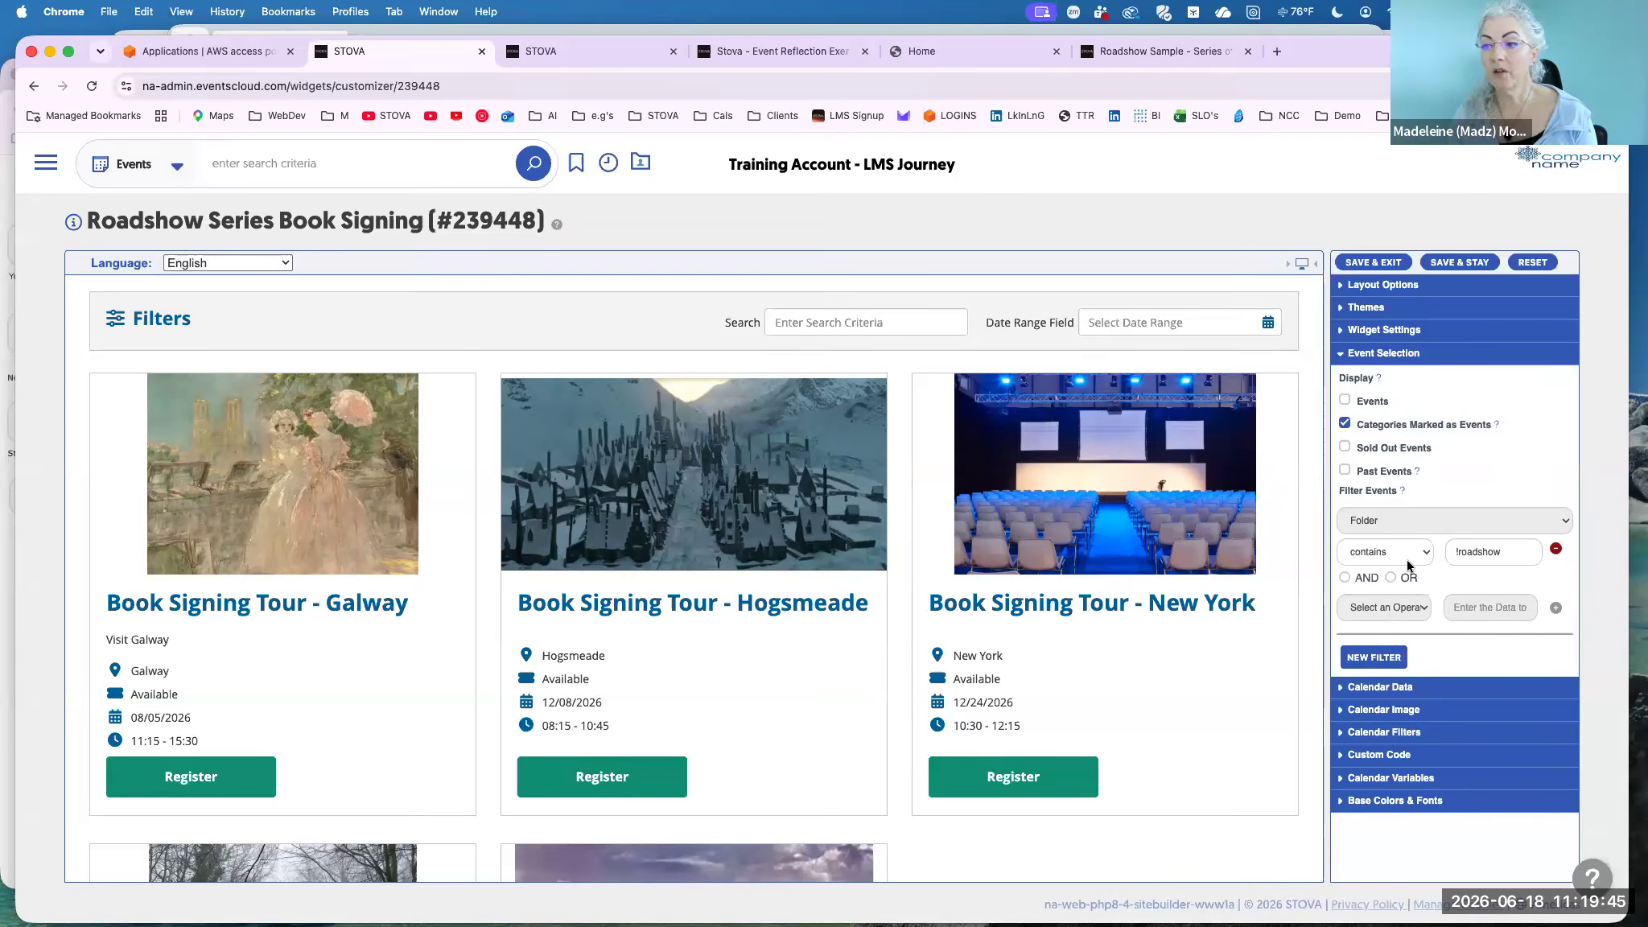
Join a second Folder condition with AND, set its operator to "contains" without entering a value, and collapse the Event Selection settings.
click(1349, 576)
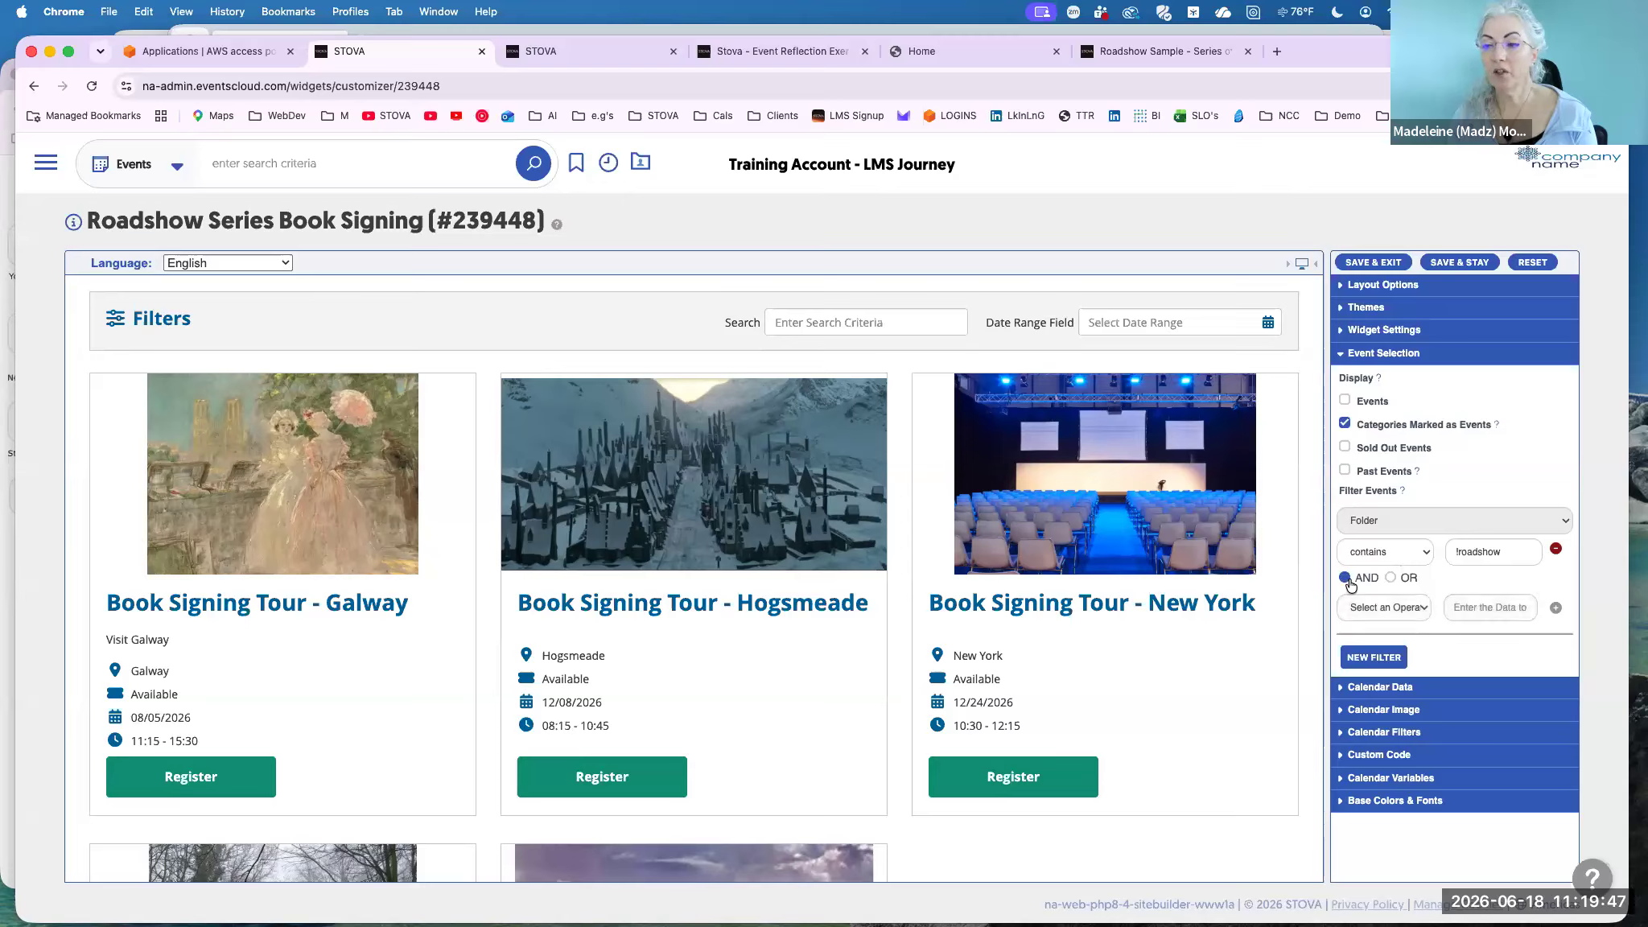
click(1365, 604)
click(1365, 621)
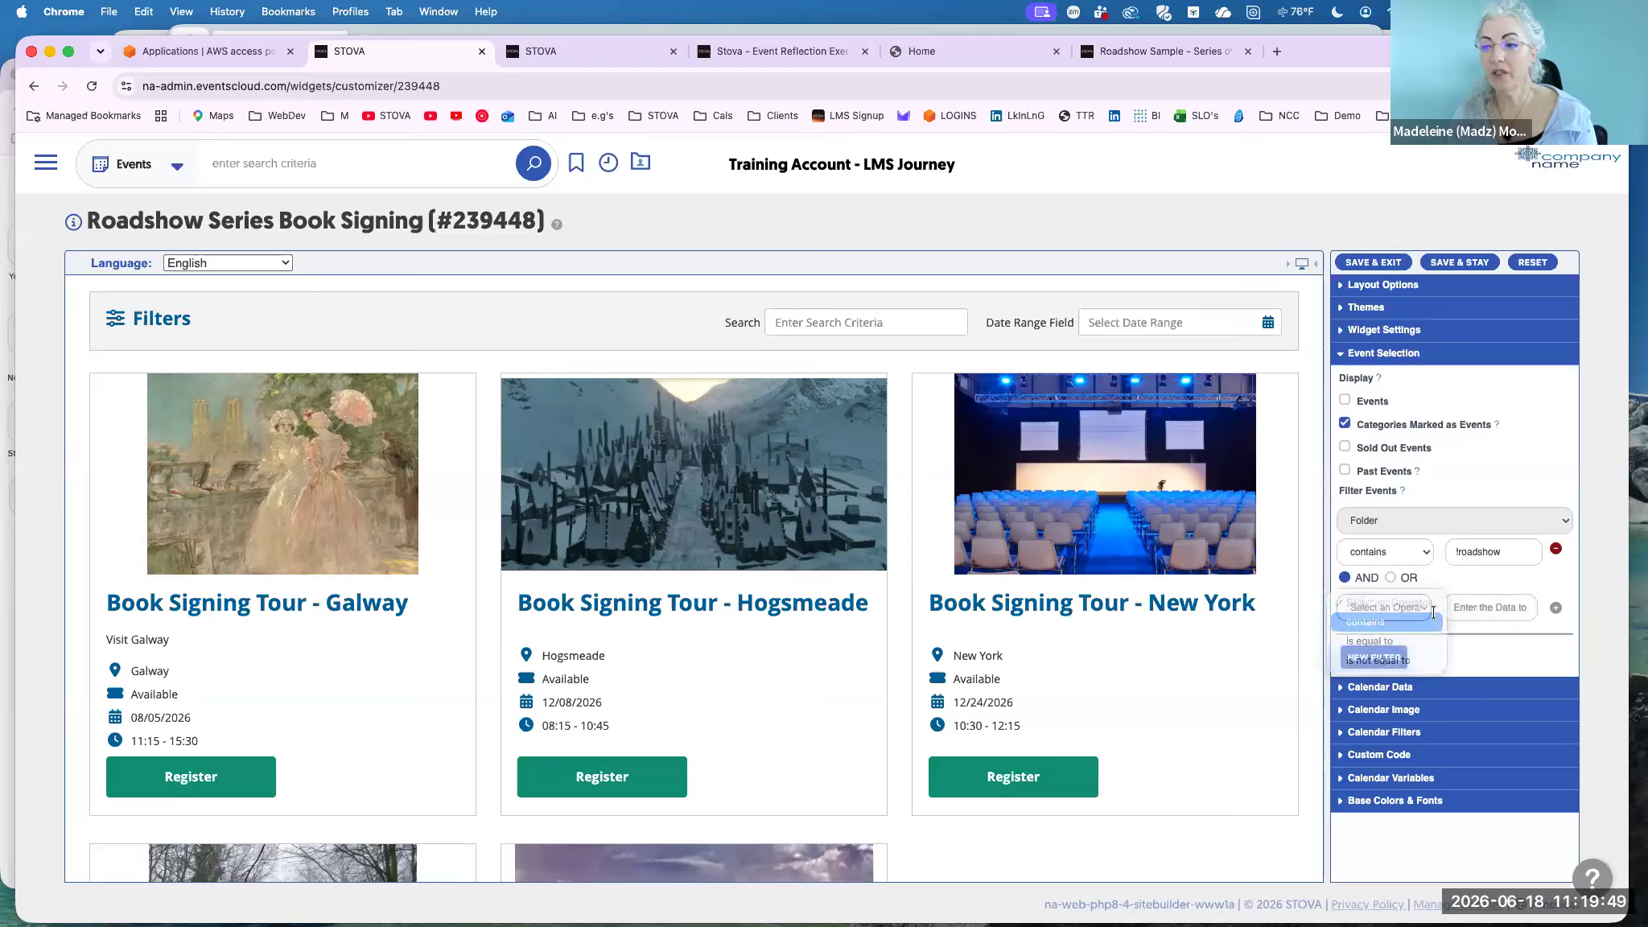
click(1420, 608)
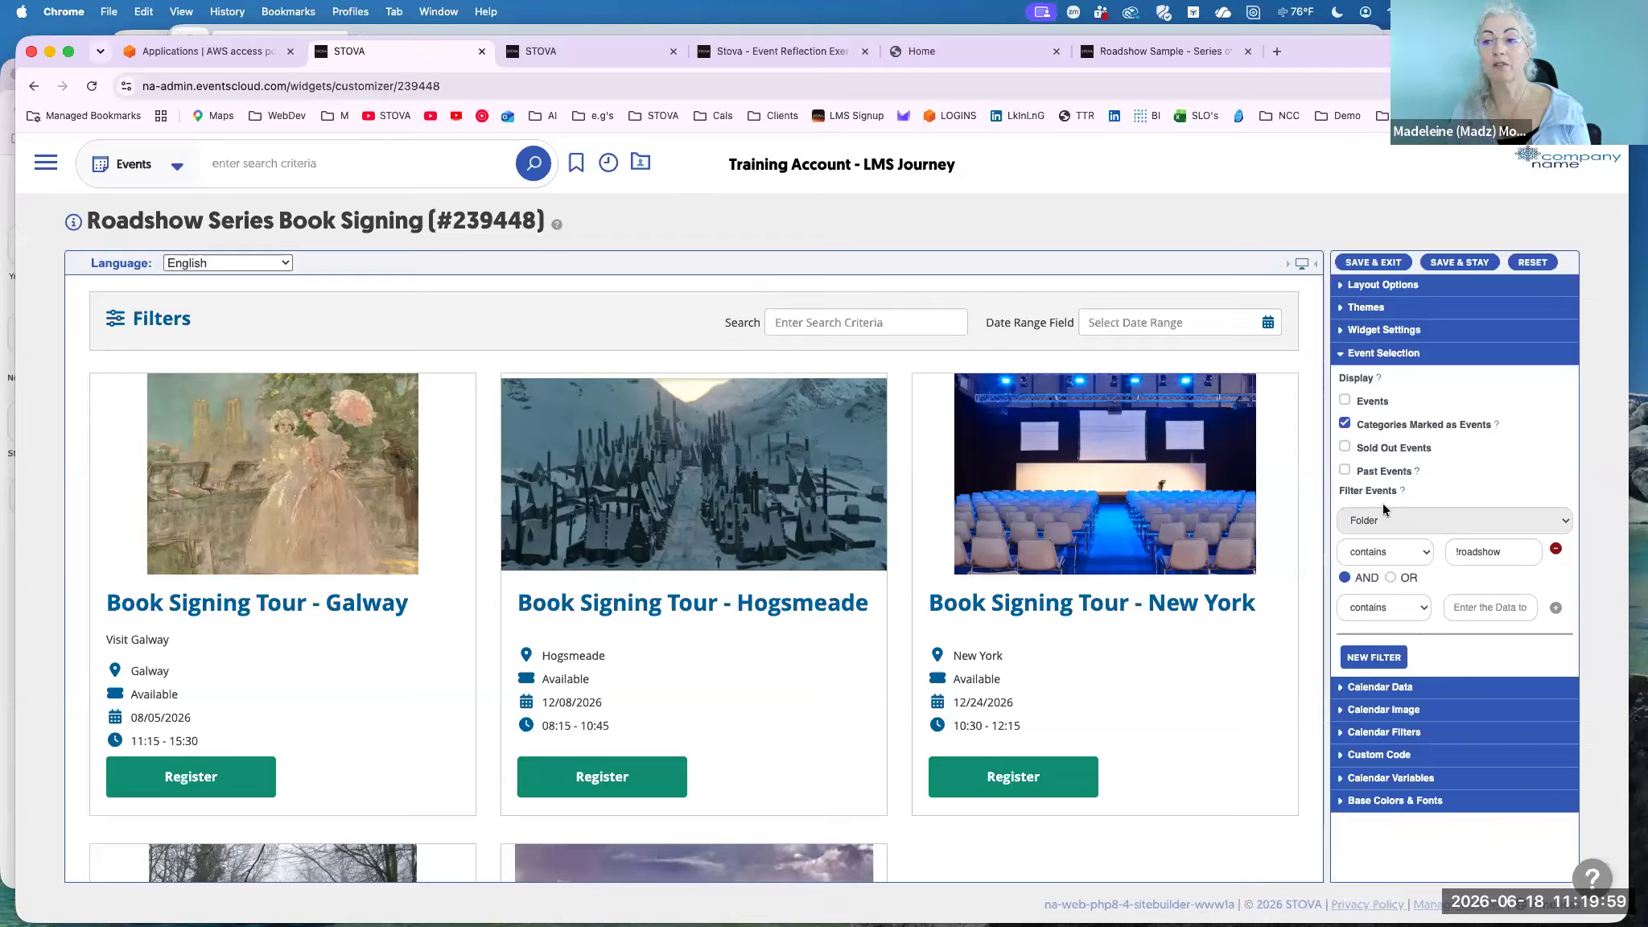
click(1341, 355)
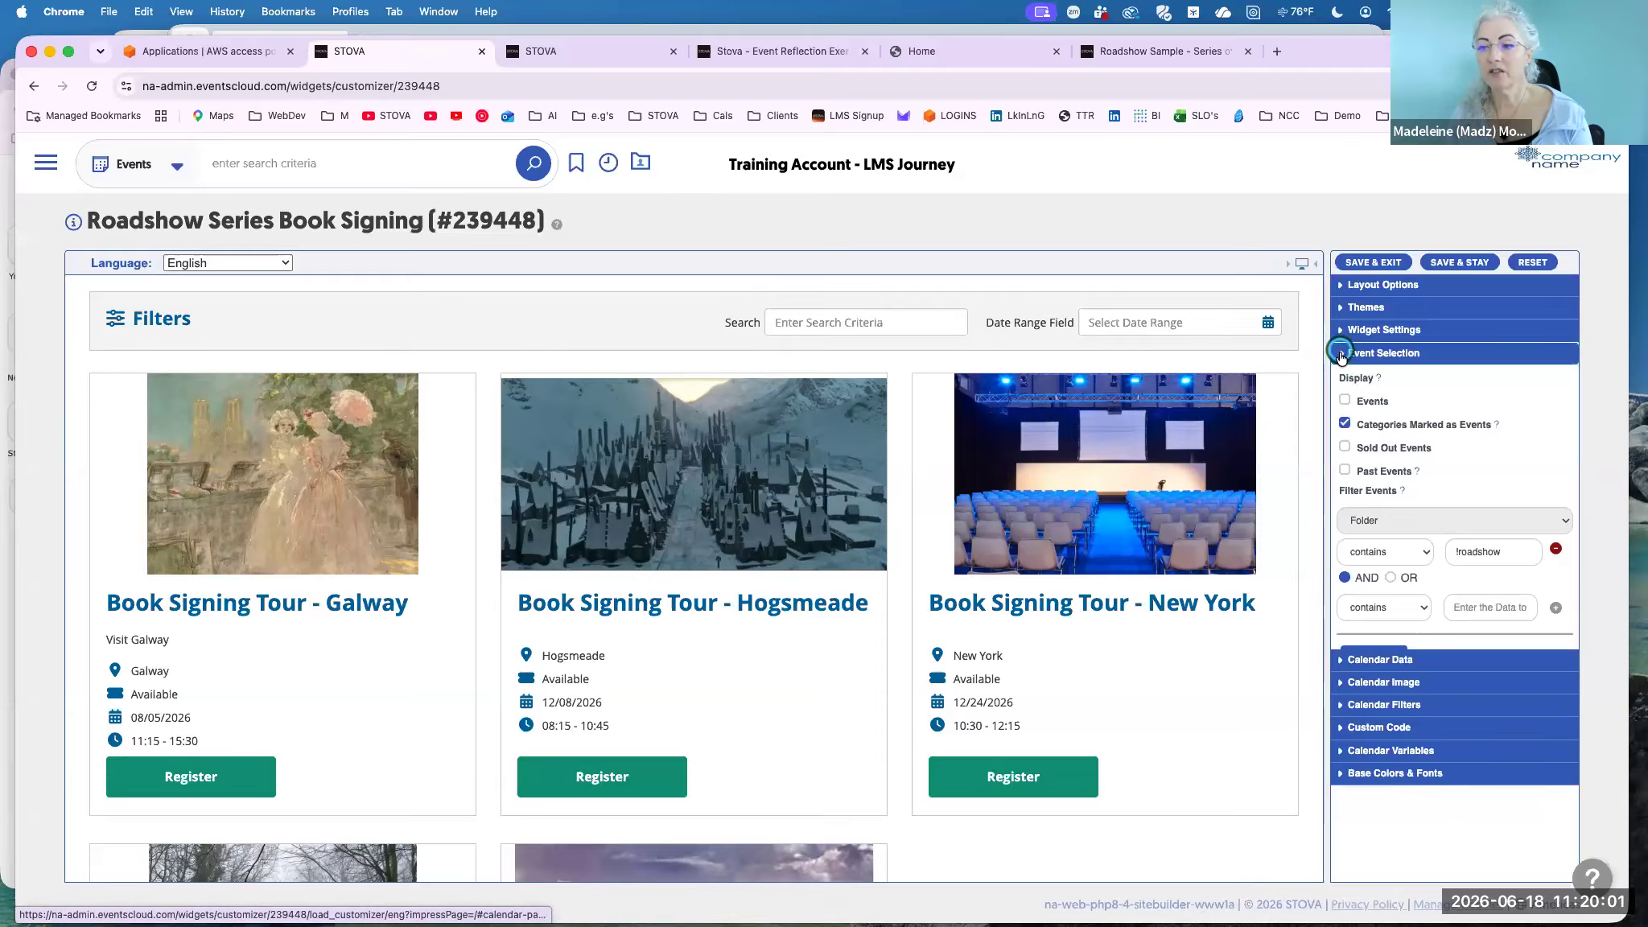
In the Calendar Filters settings, replace the Search inline filter with Location and add a Country filter.
click(1341, 421)
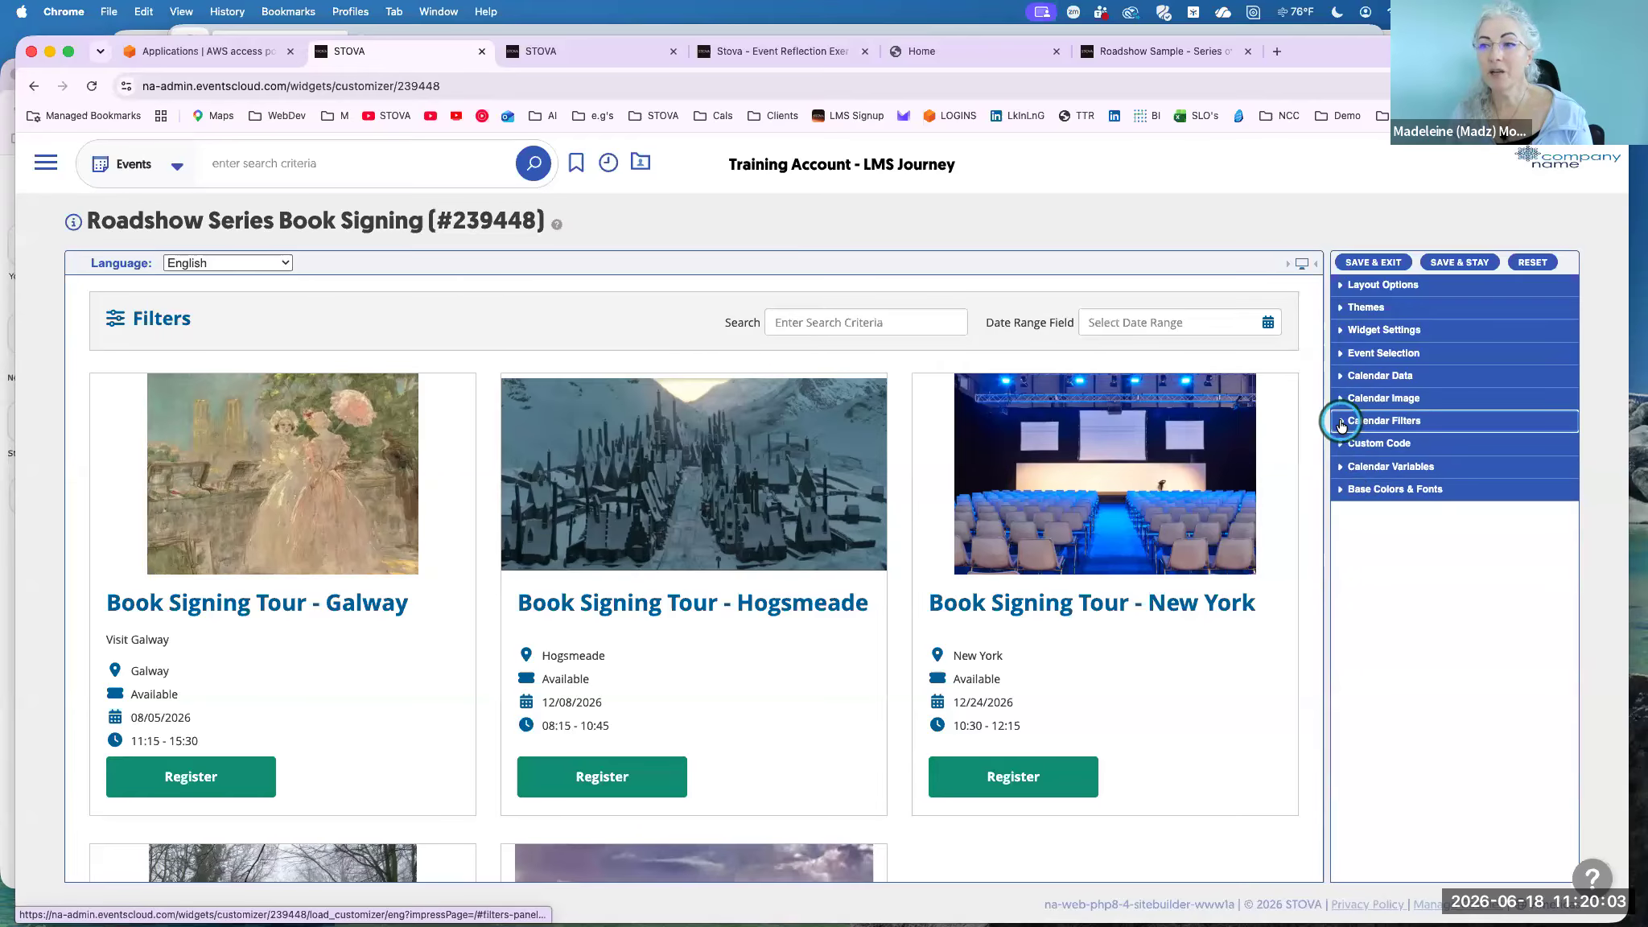
click(1450, 504)
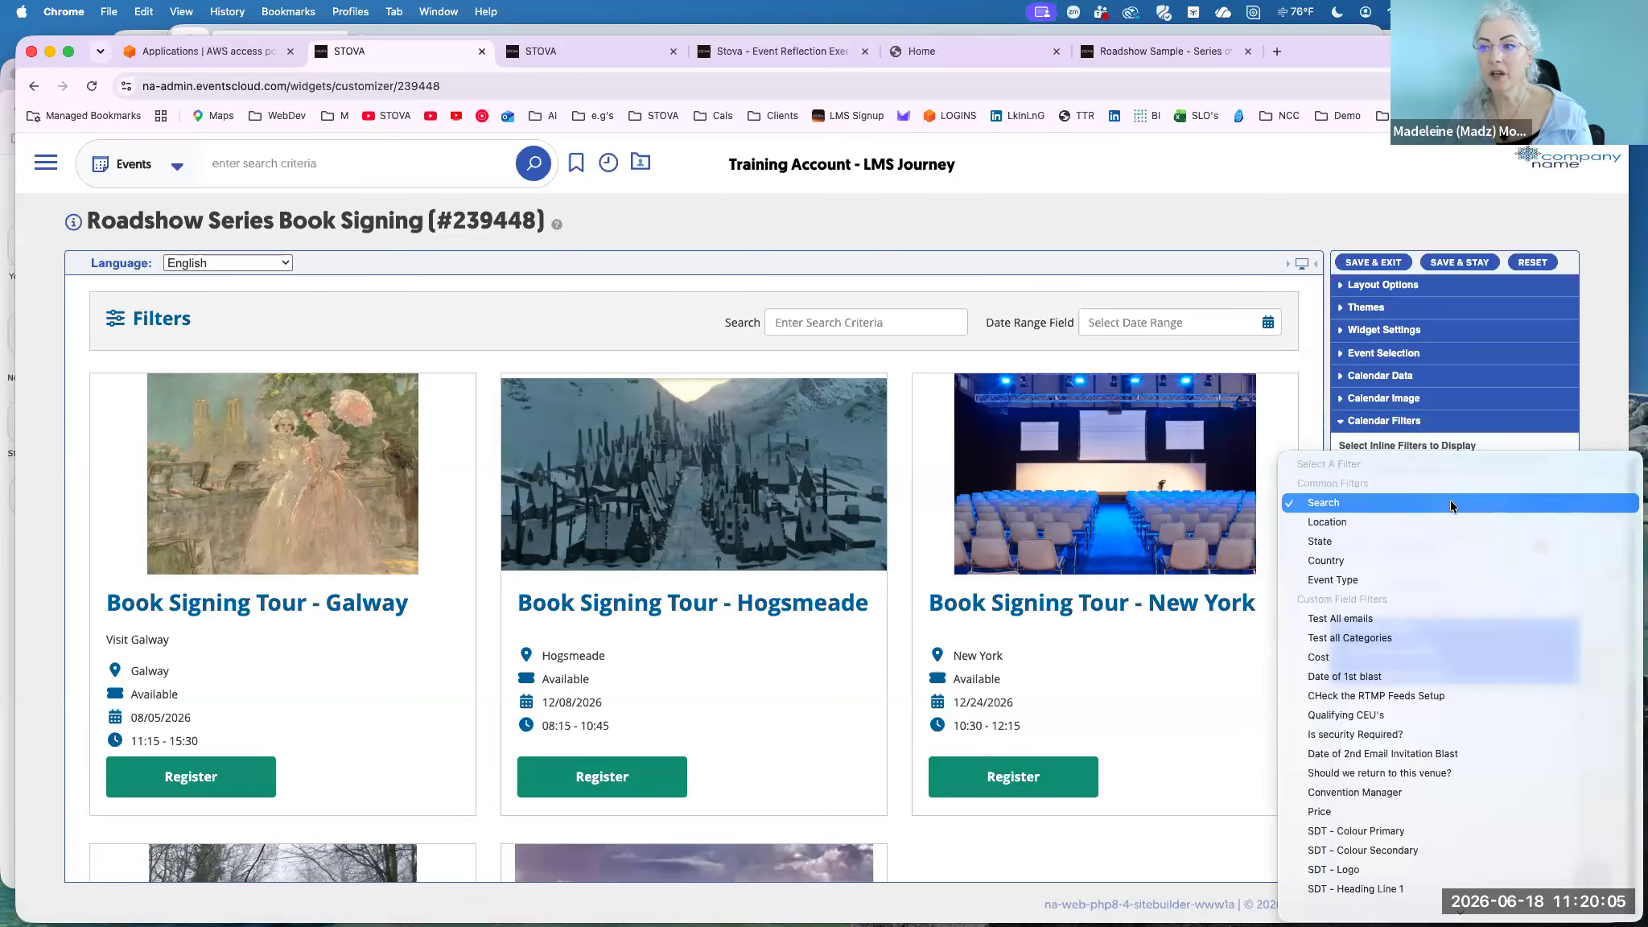
click(1449, 522)
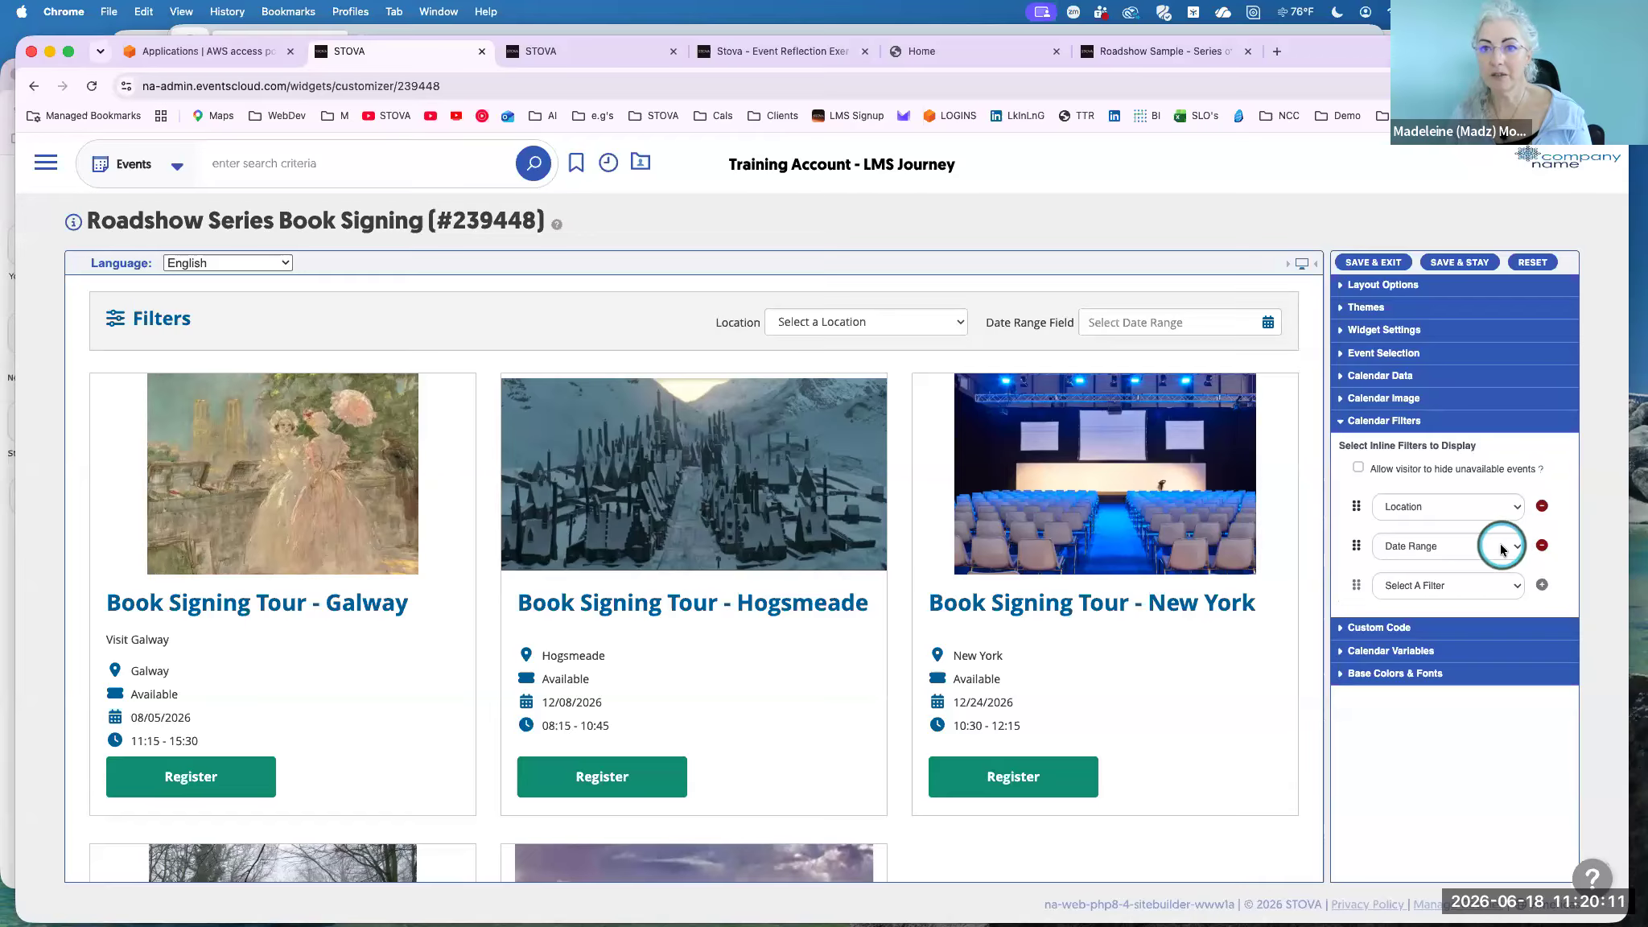
click(1495, 583)
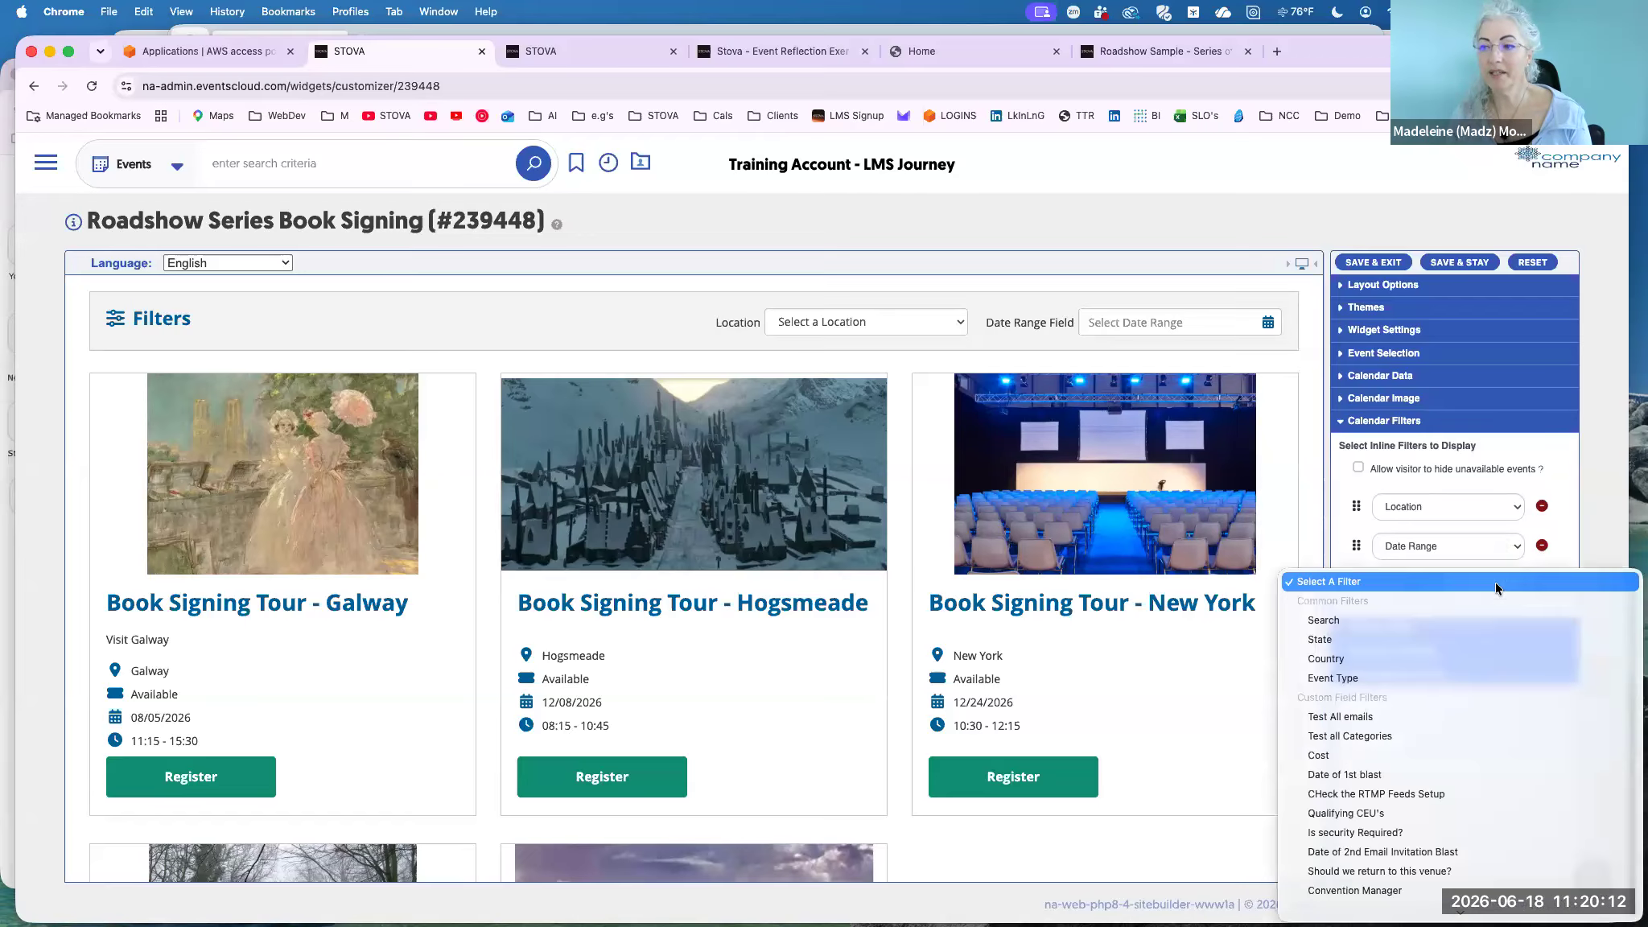
click(1482, 659)
click(1542, 585)
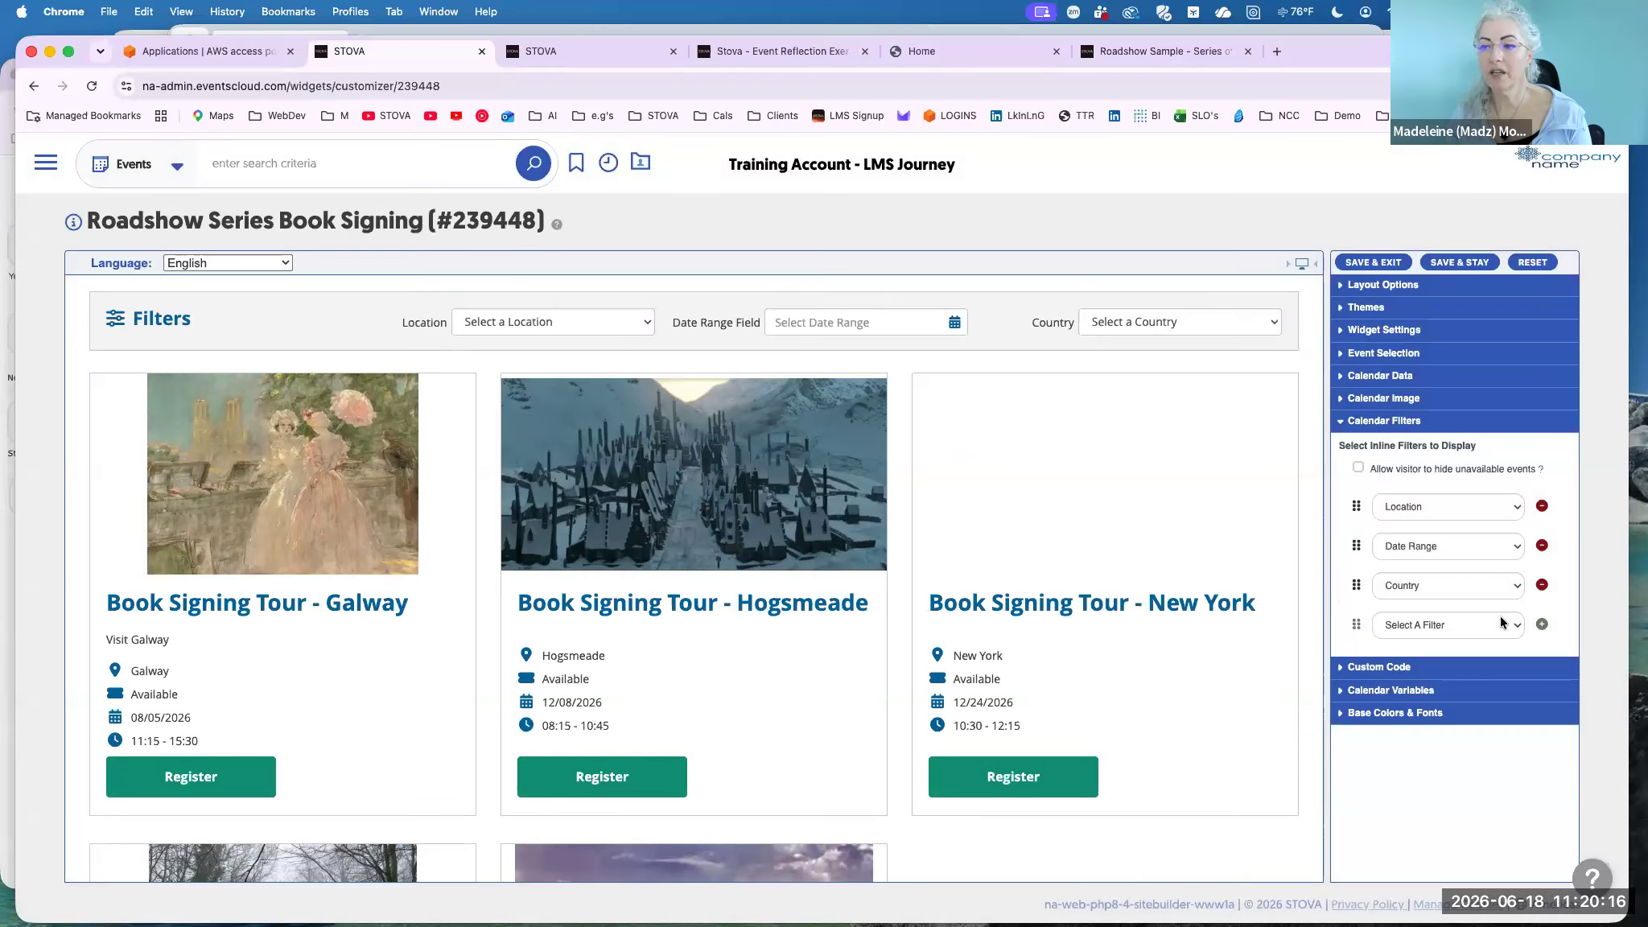
Examine the custom field options offered for an additional inline calendar filter.
click(1499, 616)
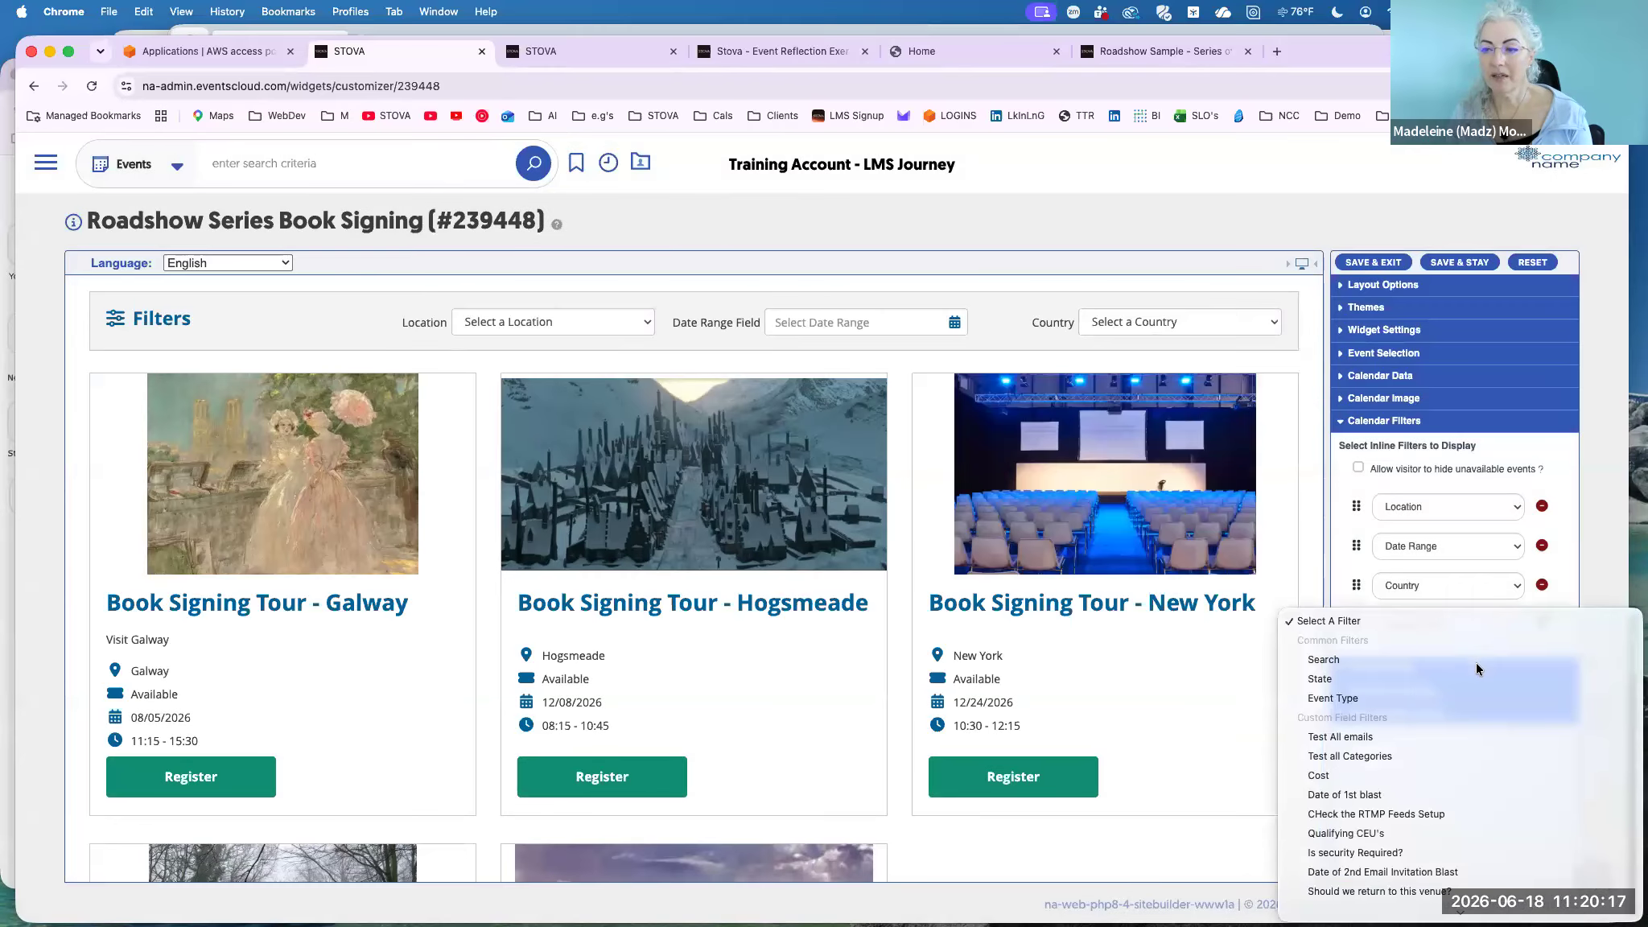
scroll(1470, 813, down, 8)
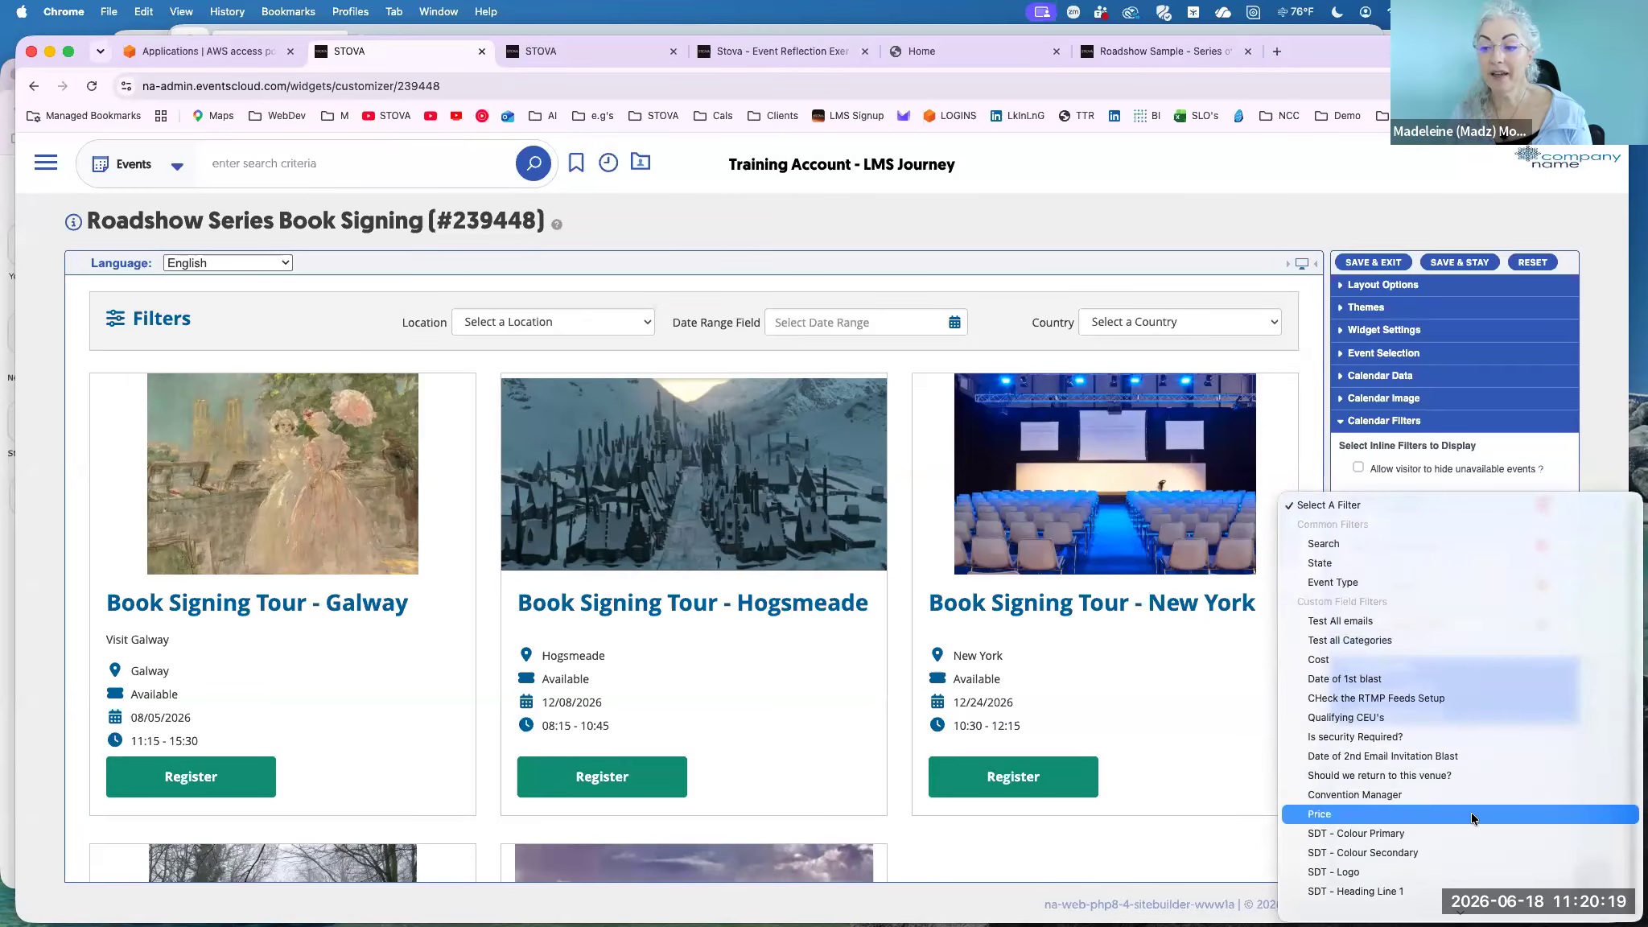
scroll(1472, 815, down, 15)
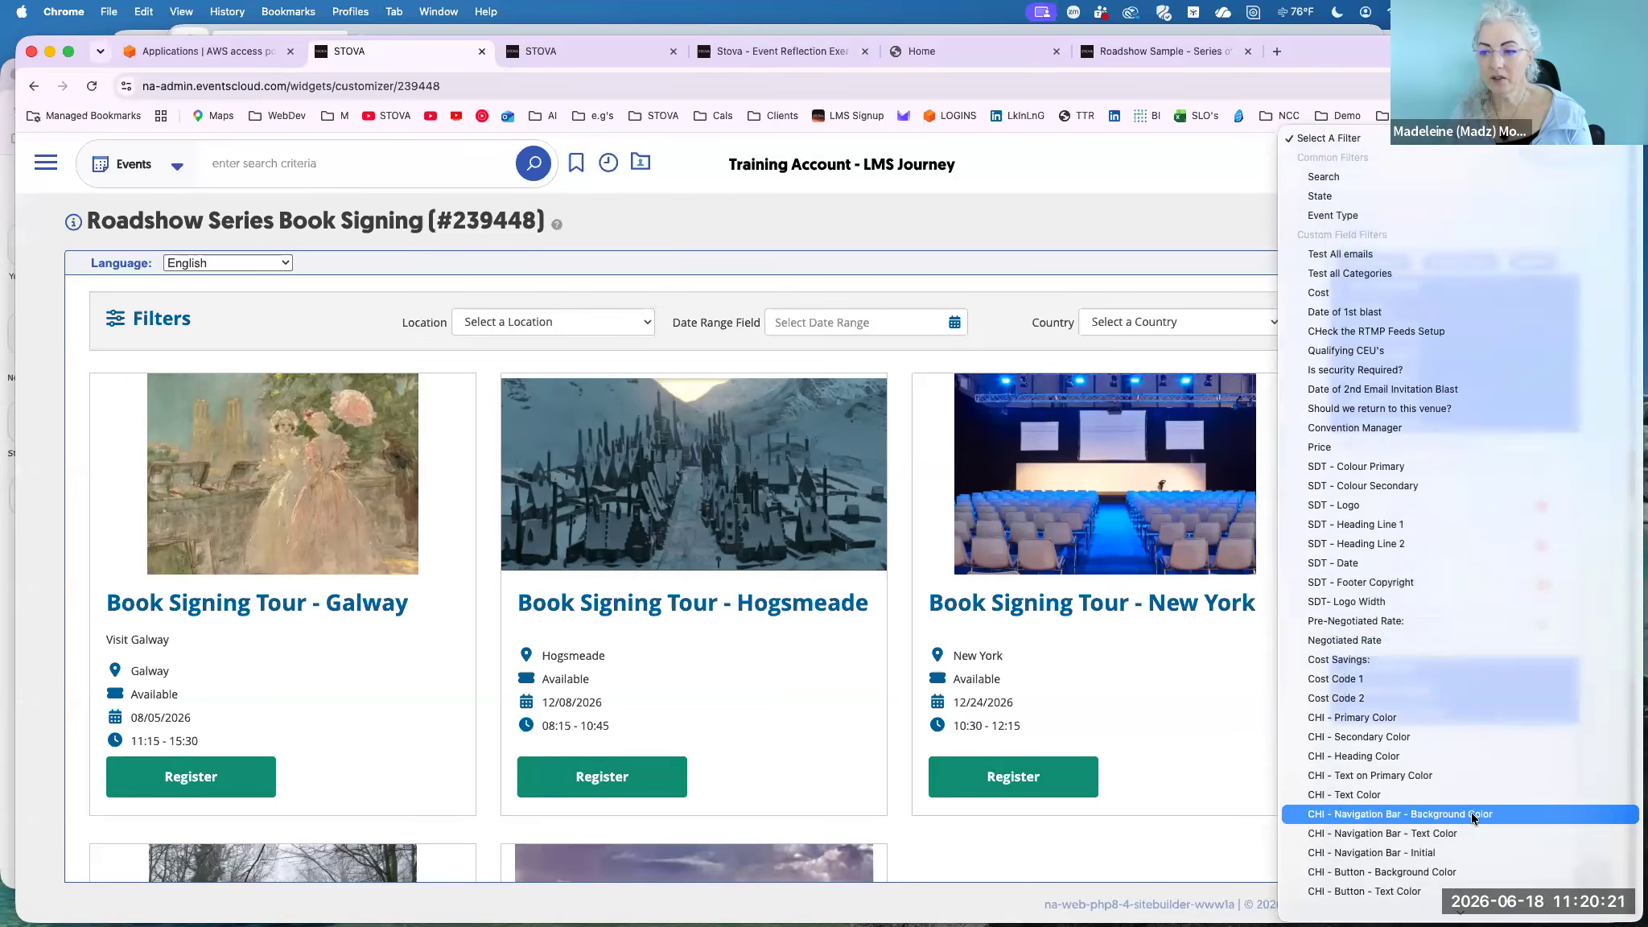
scroll(1471, 818, down, 15)
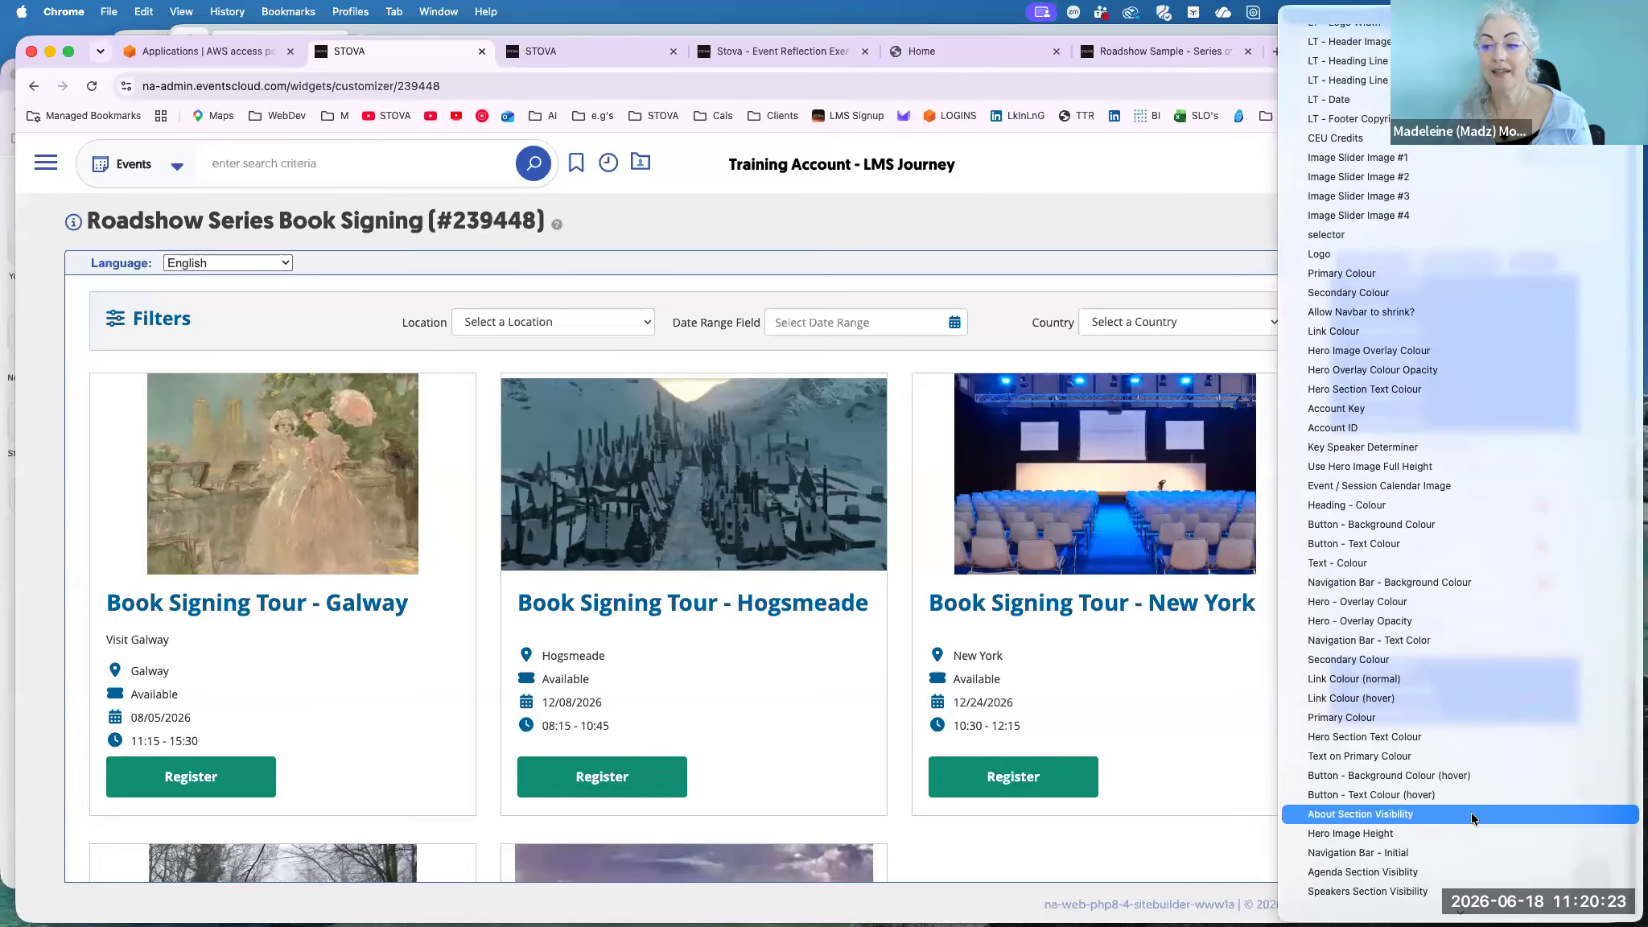
scroll(1471, 818, down, 15)
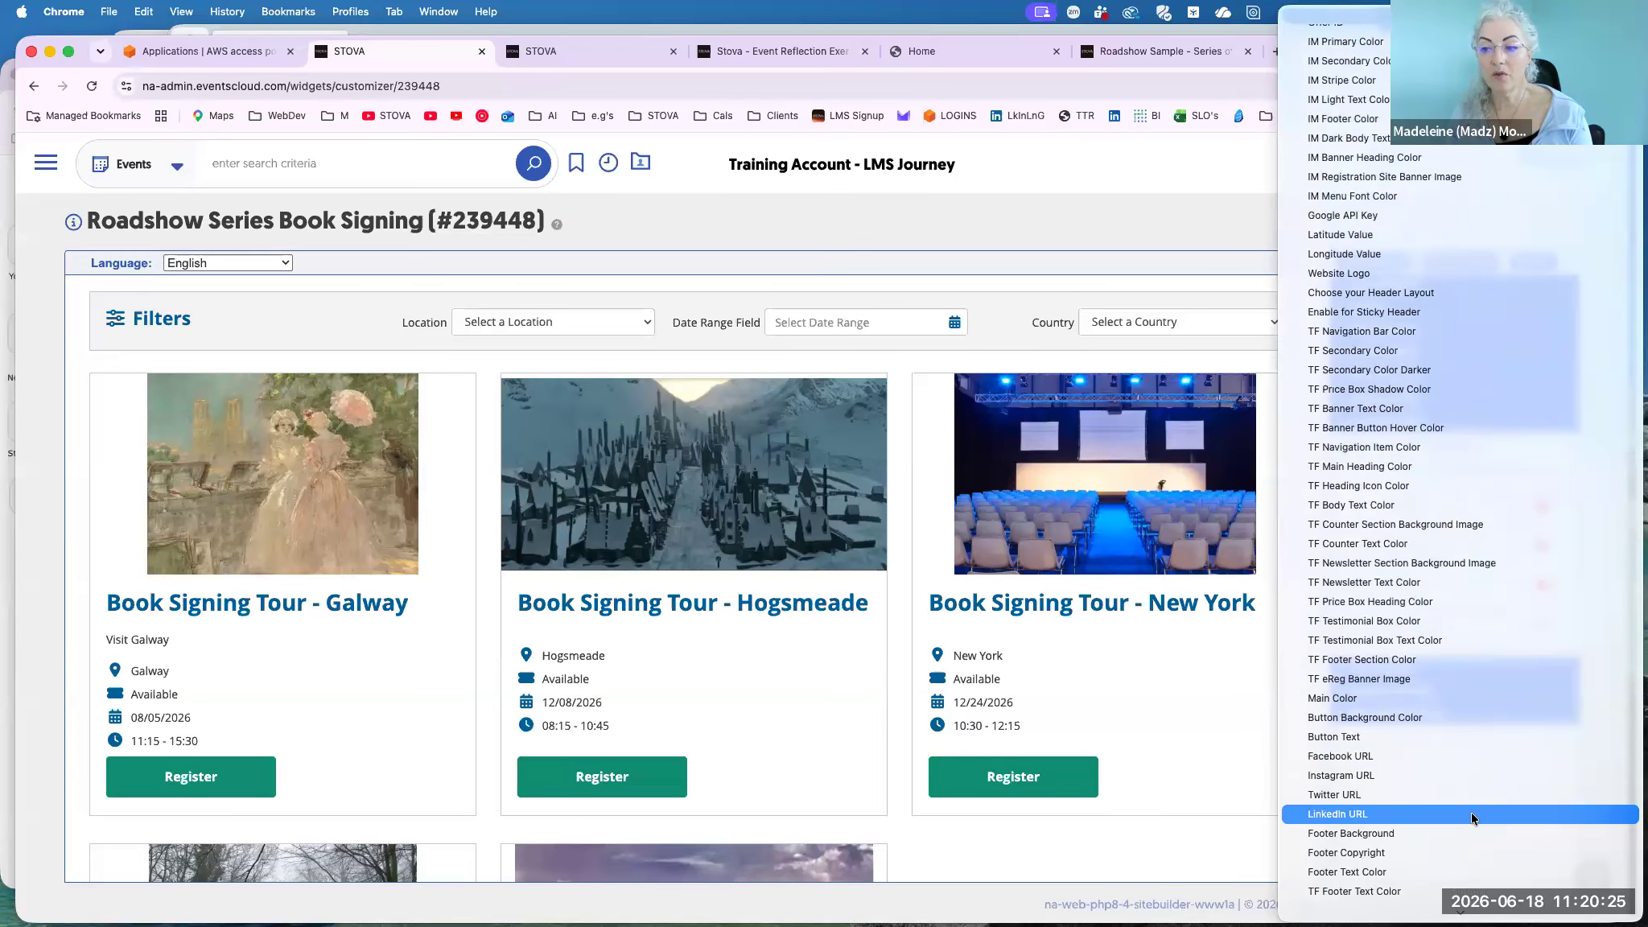
click(1224, 682)
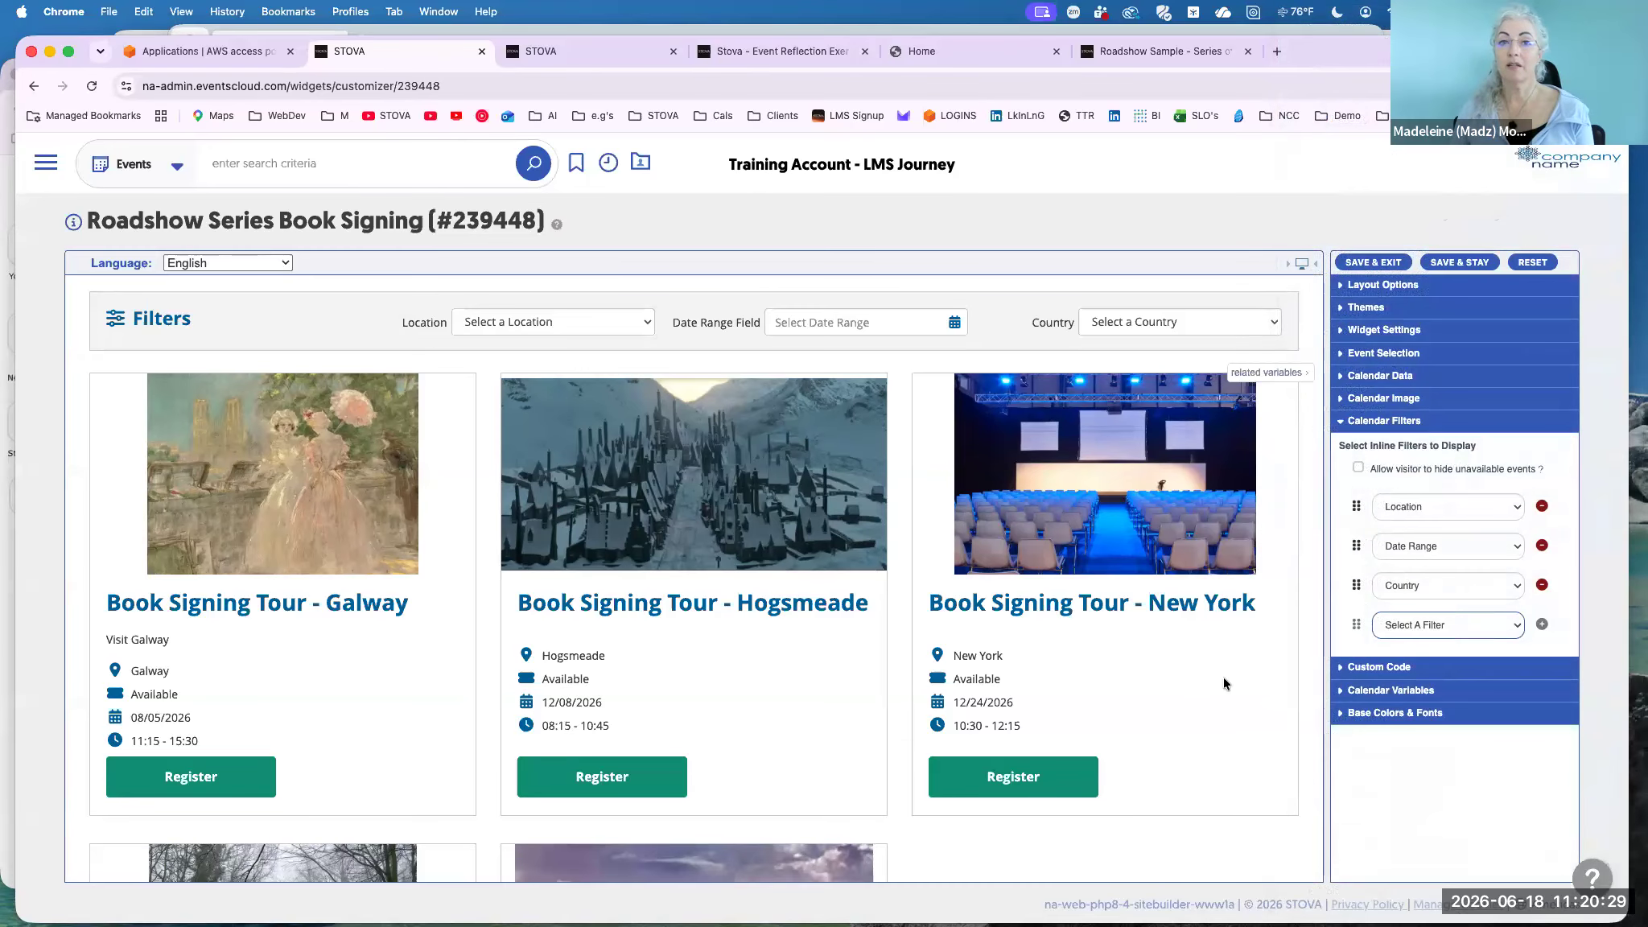
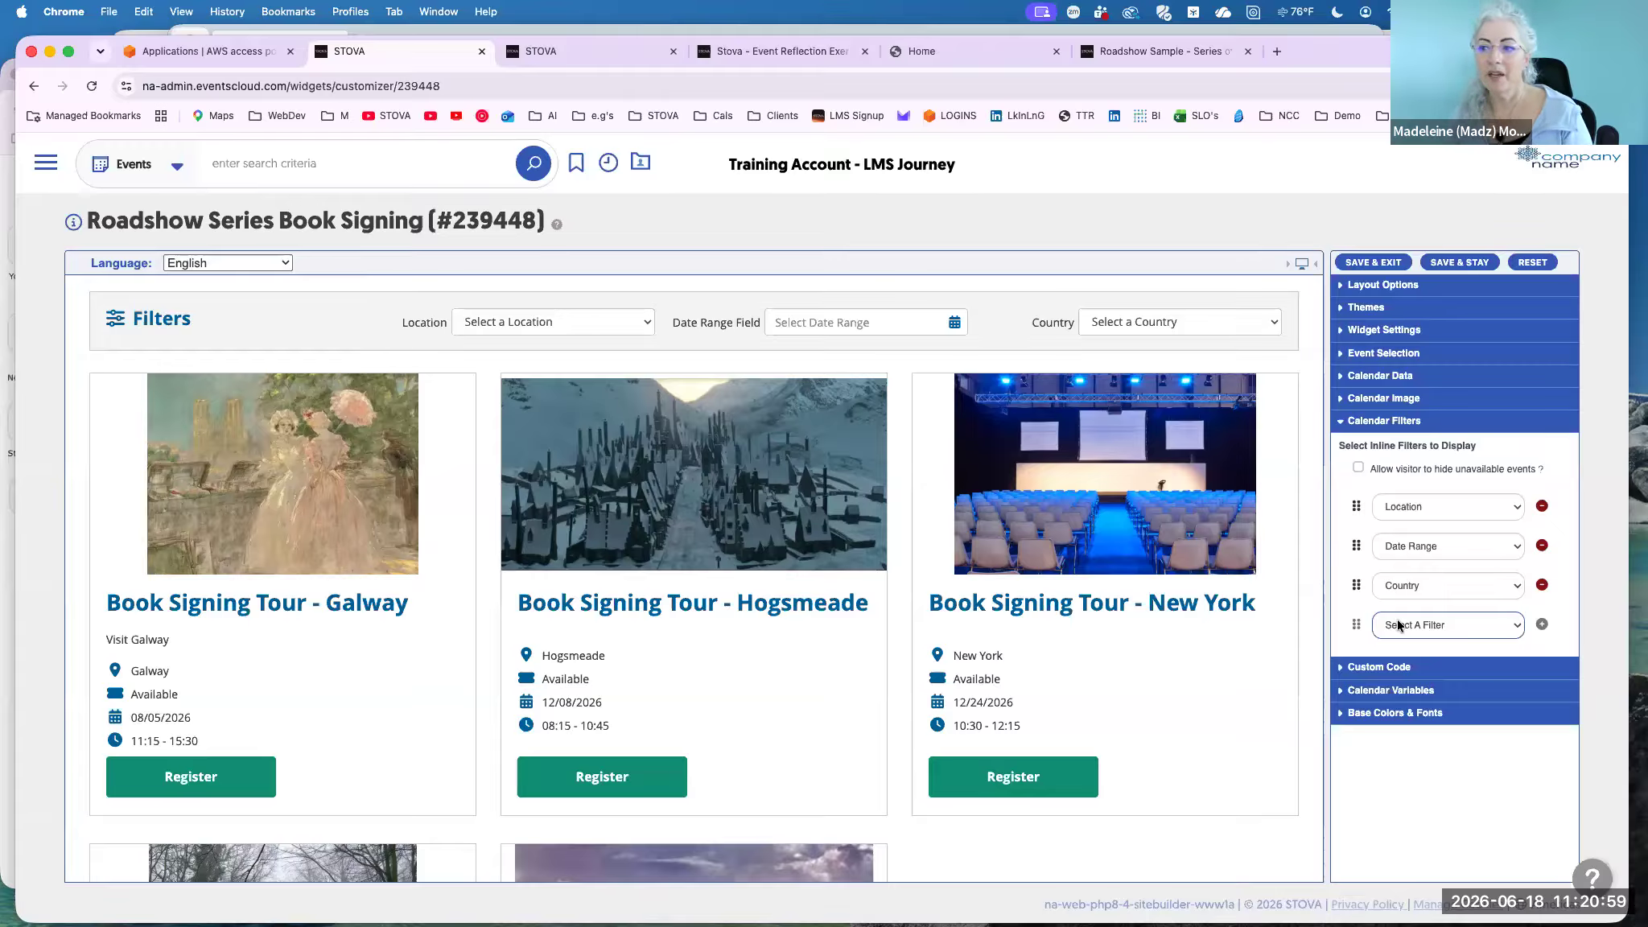
click(1398, 625)
scroll(1404, 768, down, 15)
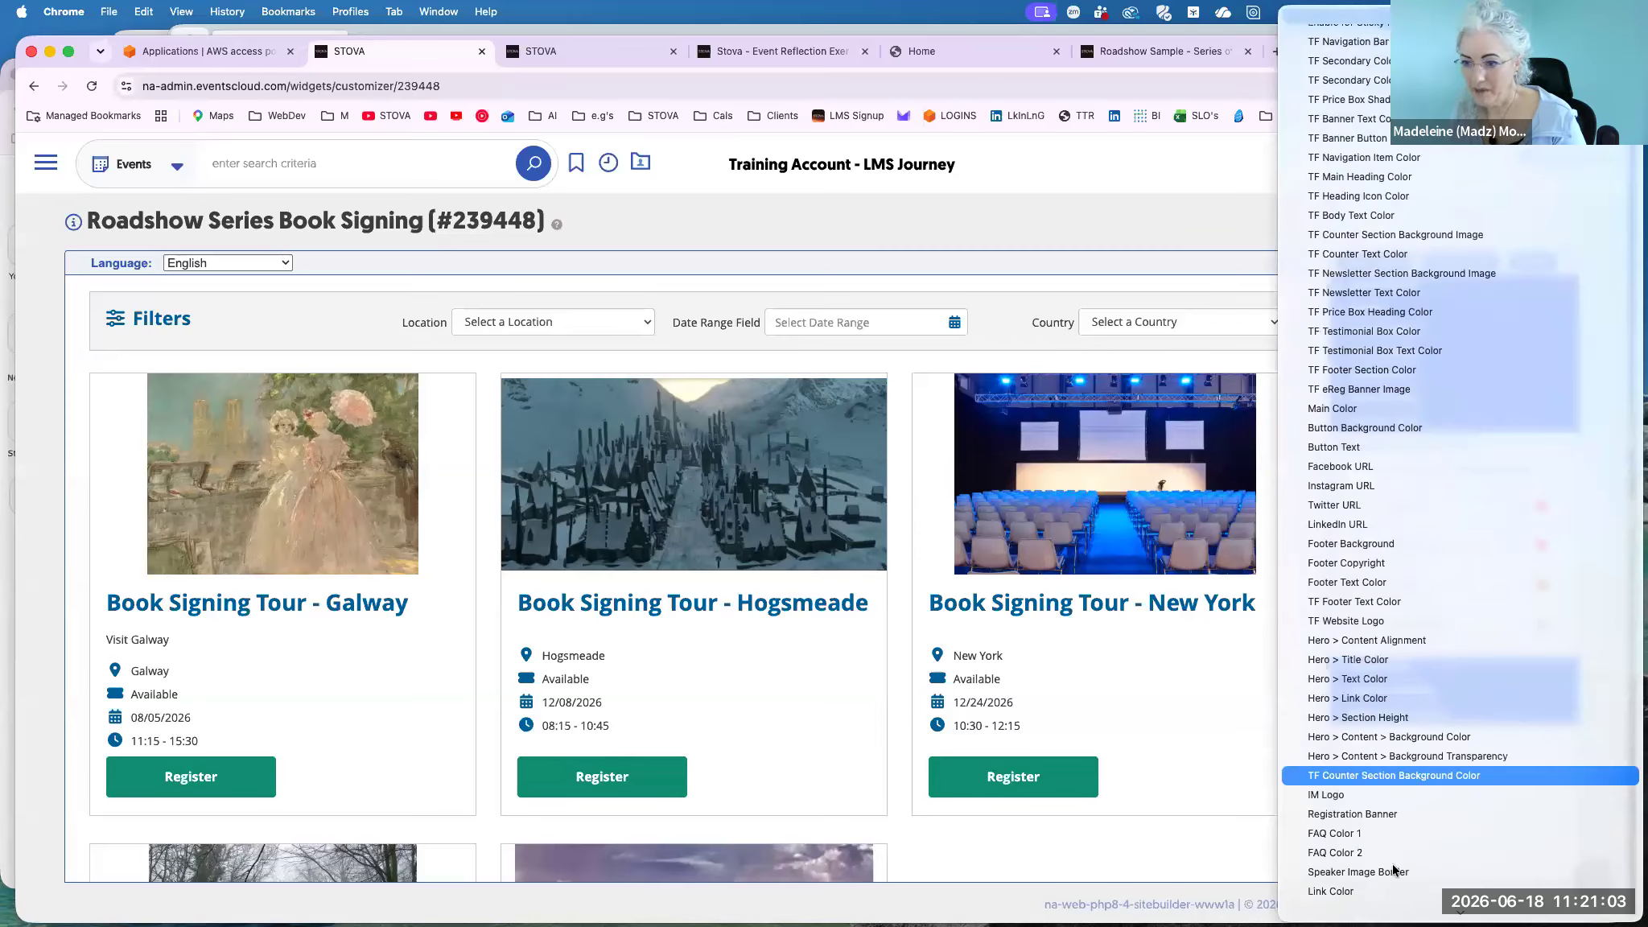
scroll(1395, 893, down, 15)
scroll(1394, 893, down, 15)
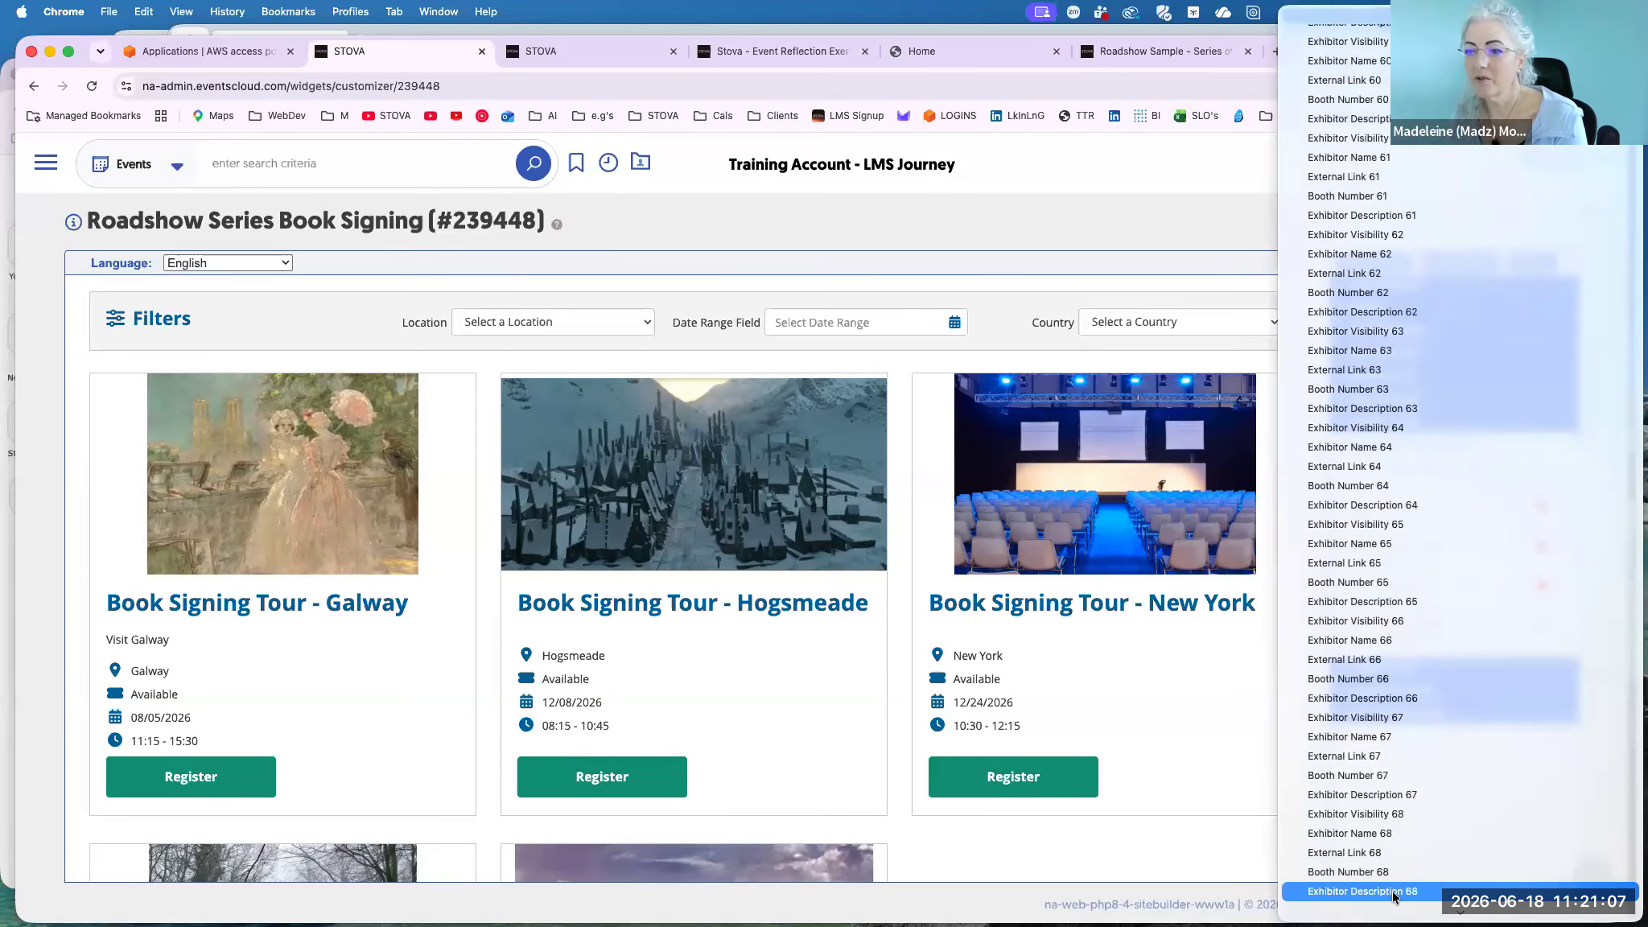
scroll(1395, 895, down, 10)
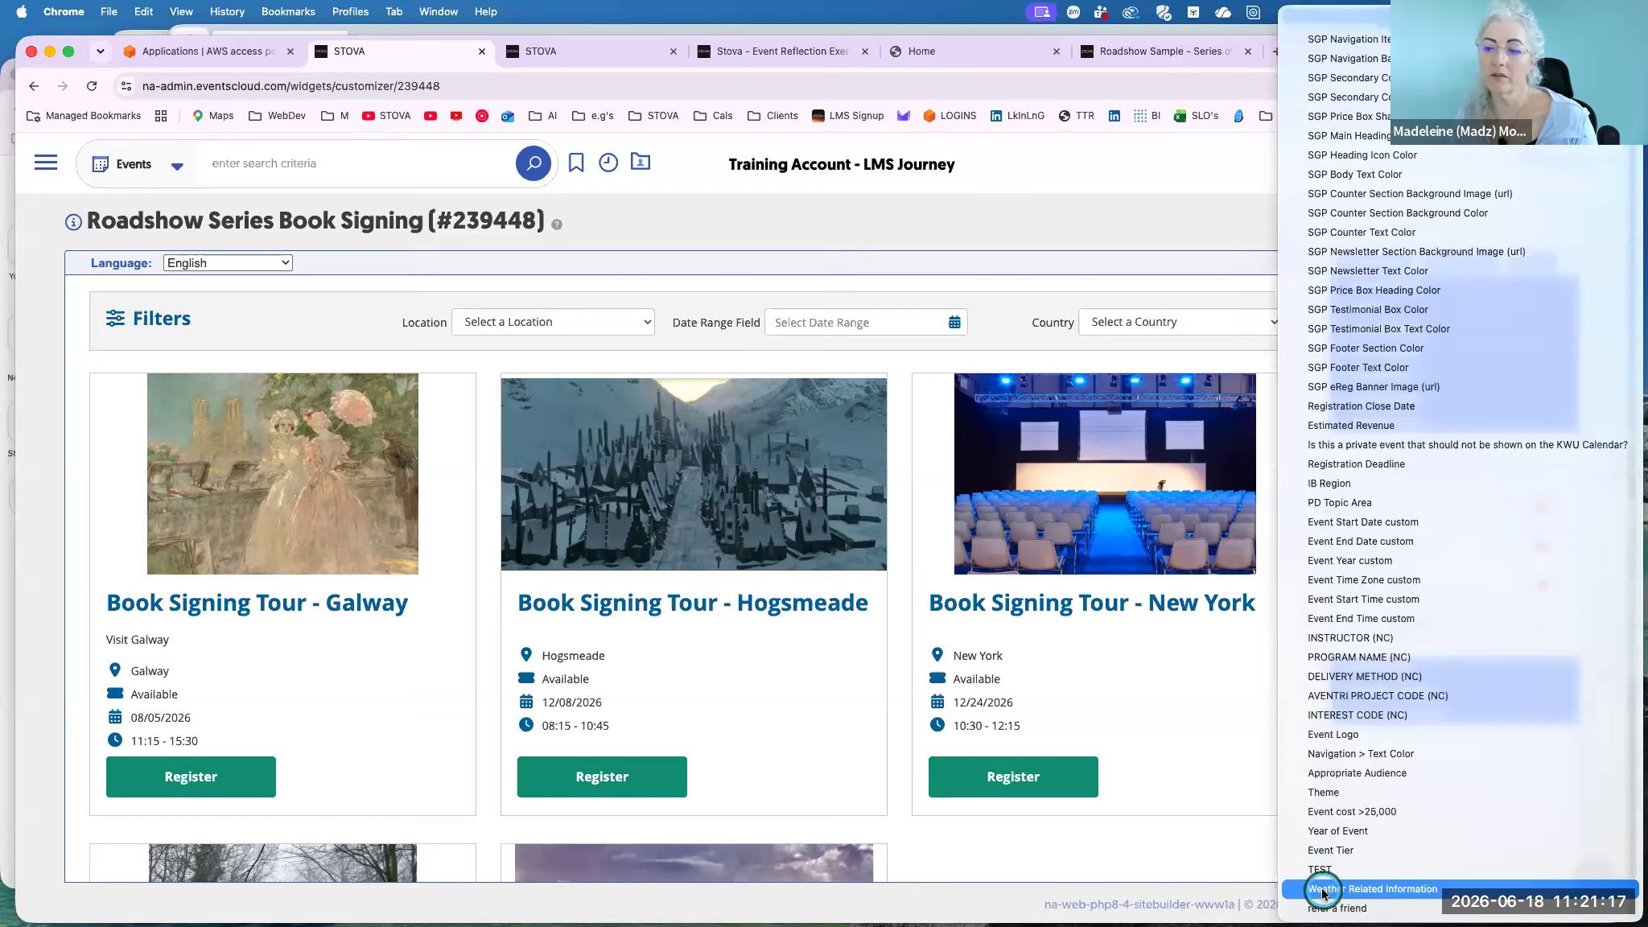
click(1221, 790)
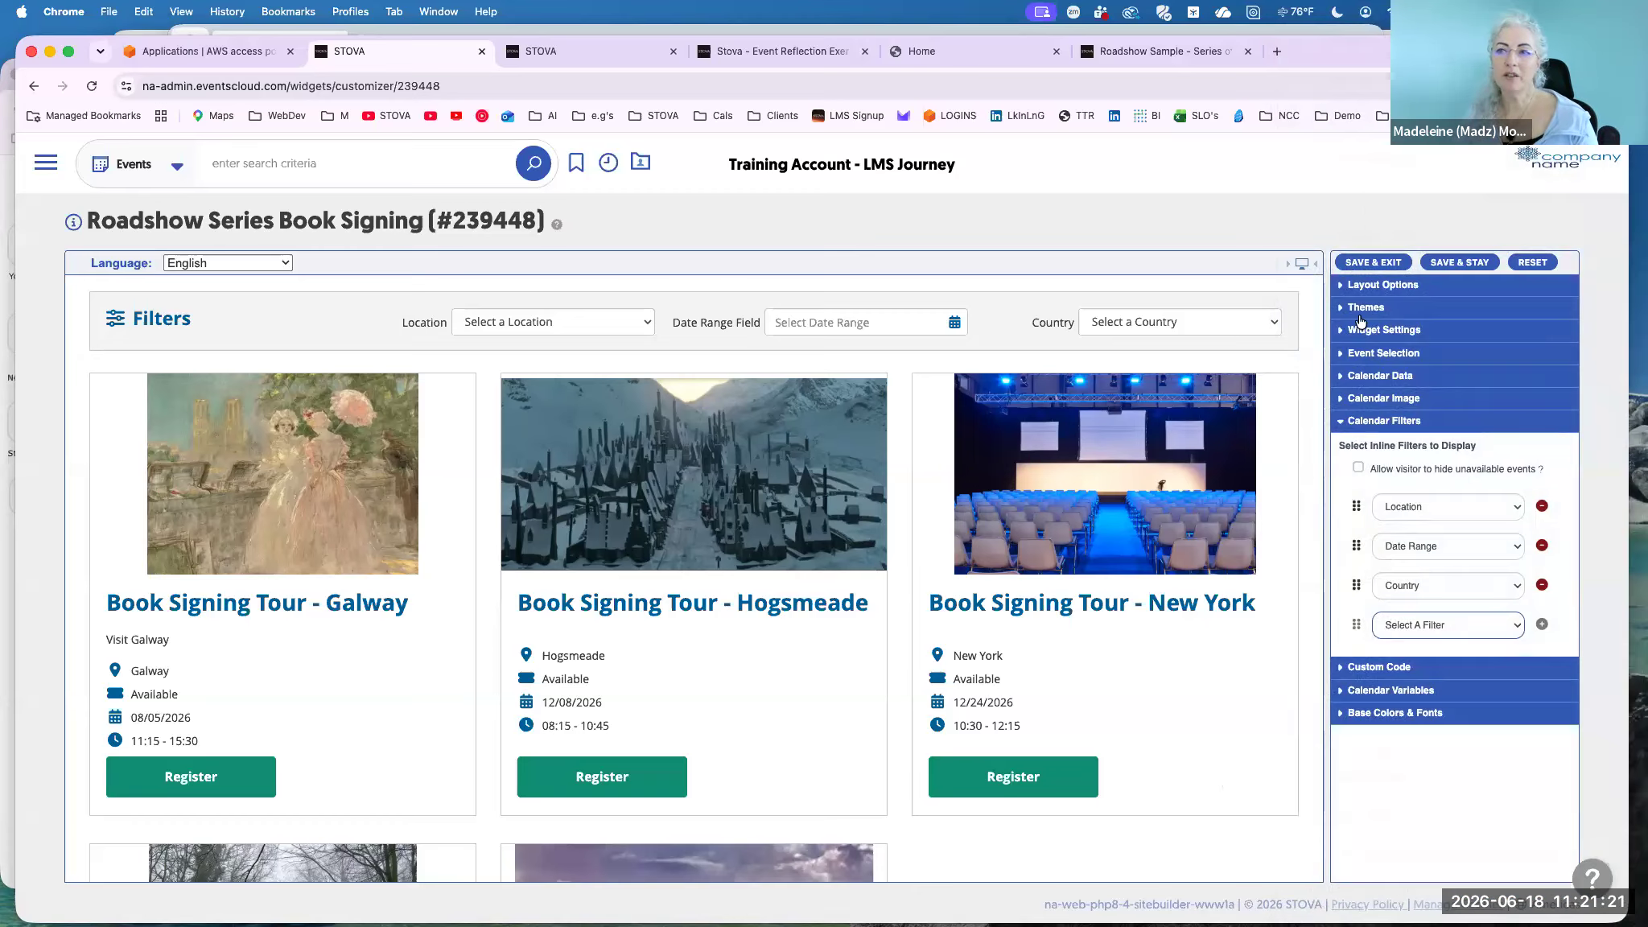
Save the calendar widget and exit the customizer to the Training folder's widget list.
click(1365, 263)
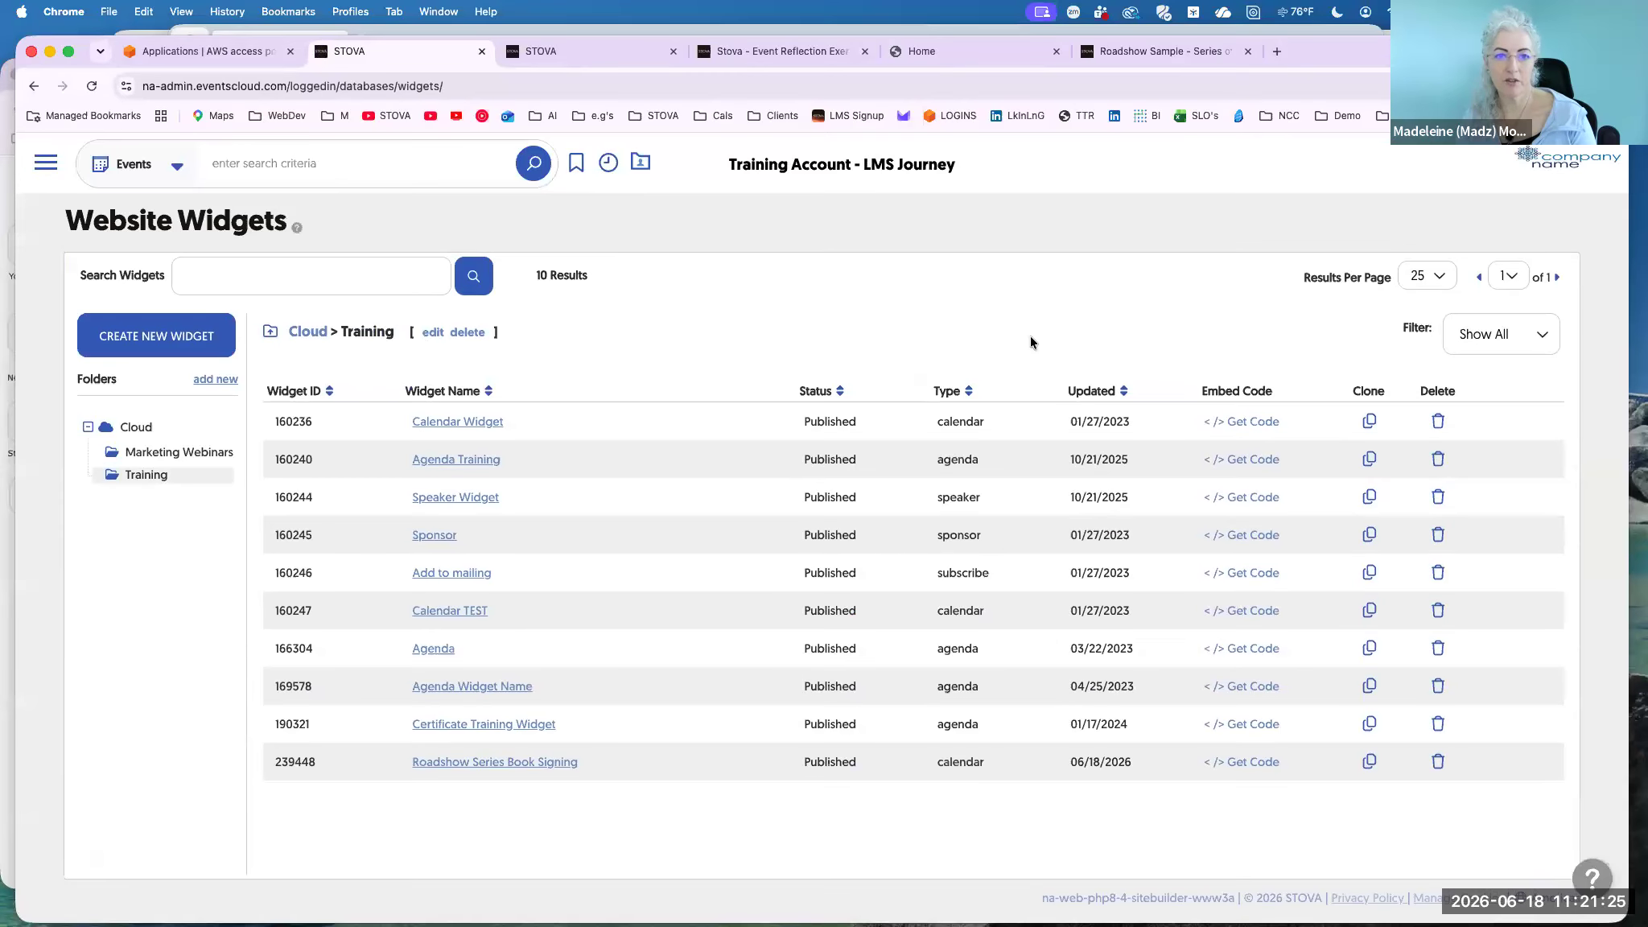
click(145, 479)
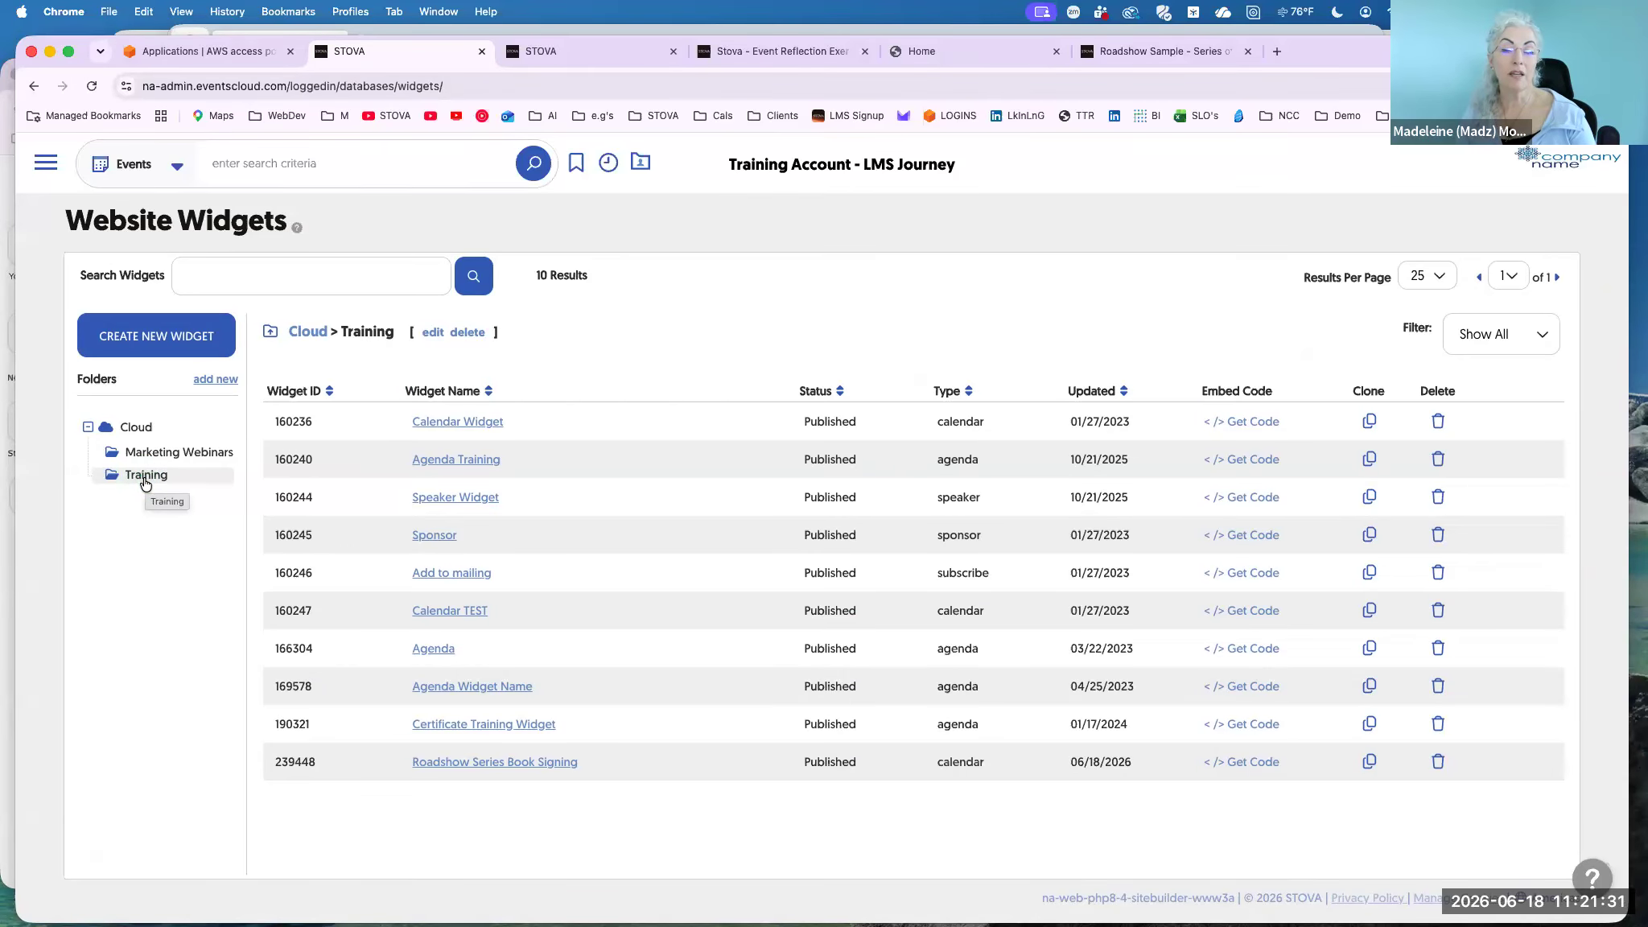
Open the list of all events and review the Powerful Conversations Chicago, Dublin and NYC events in the !Roadshow folder.
click(47, 163)
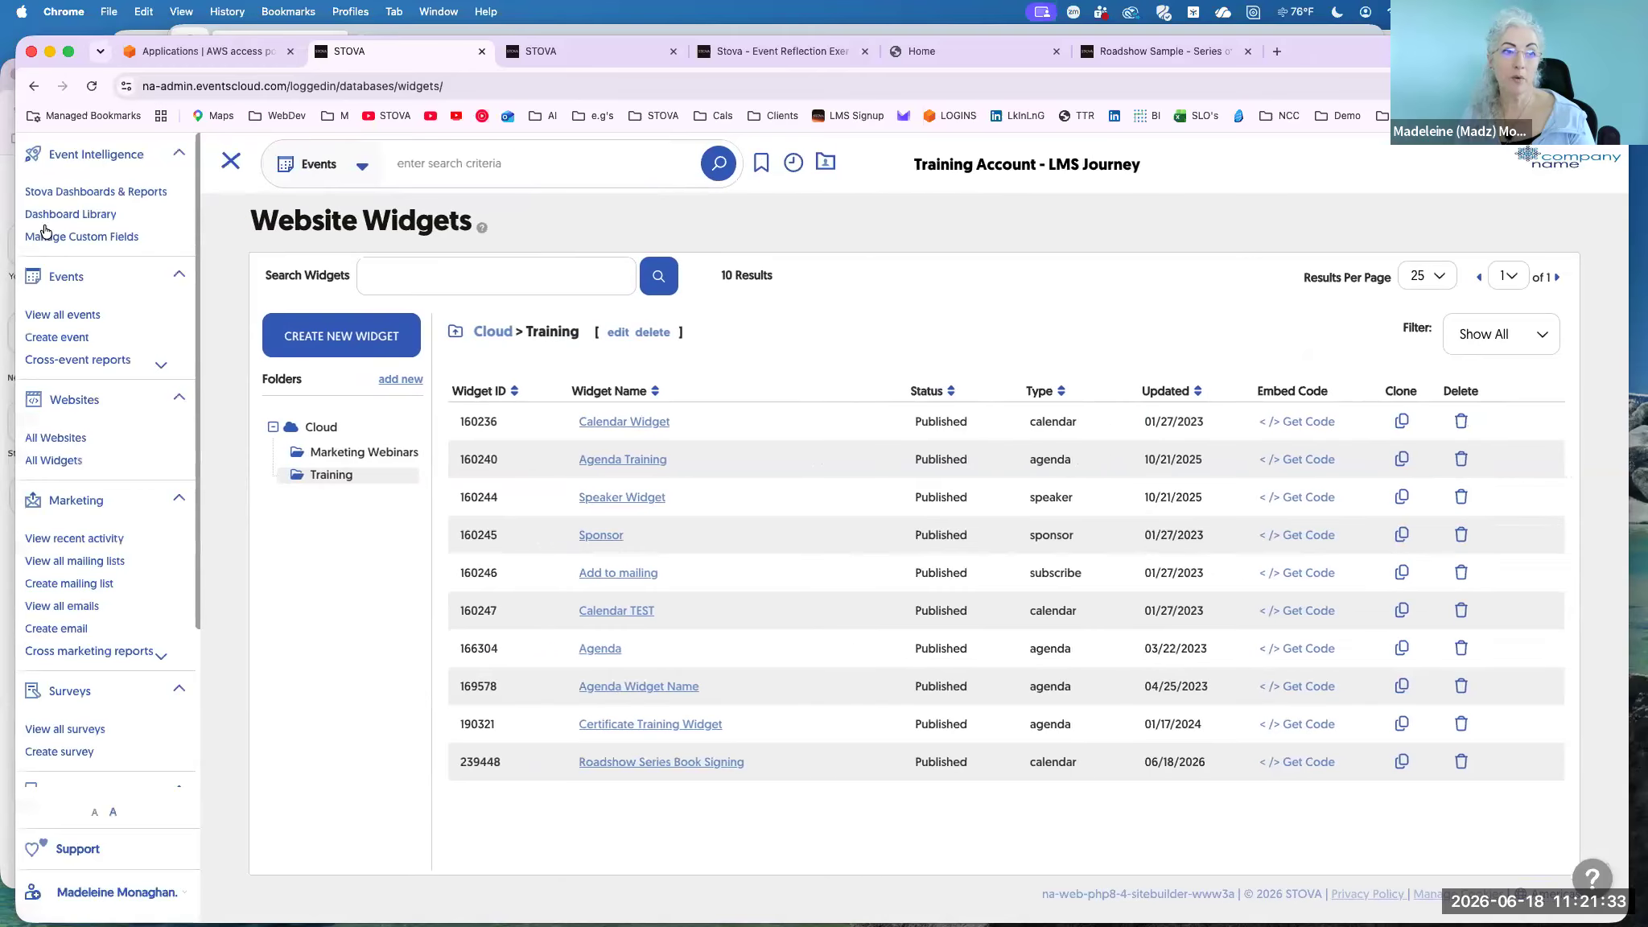
click(56, 315)
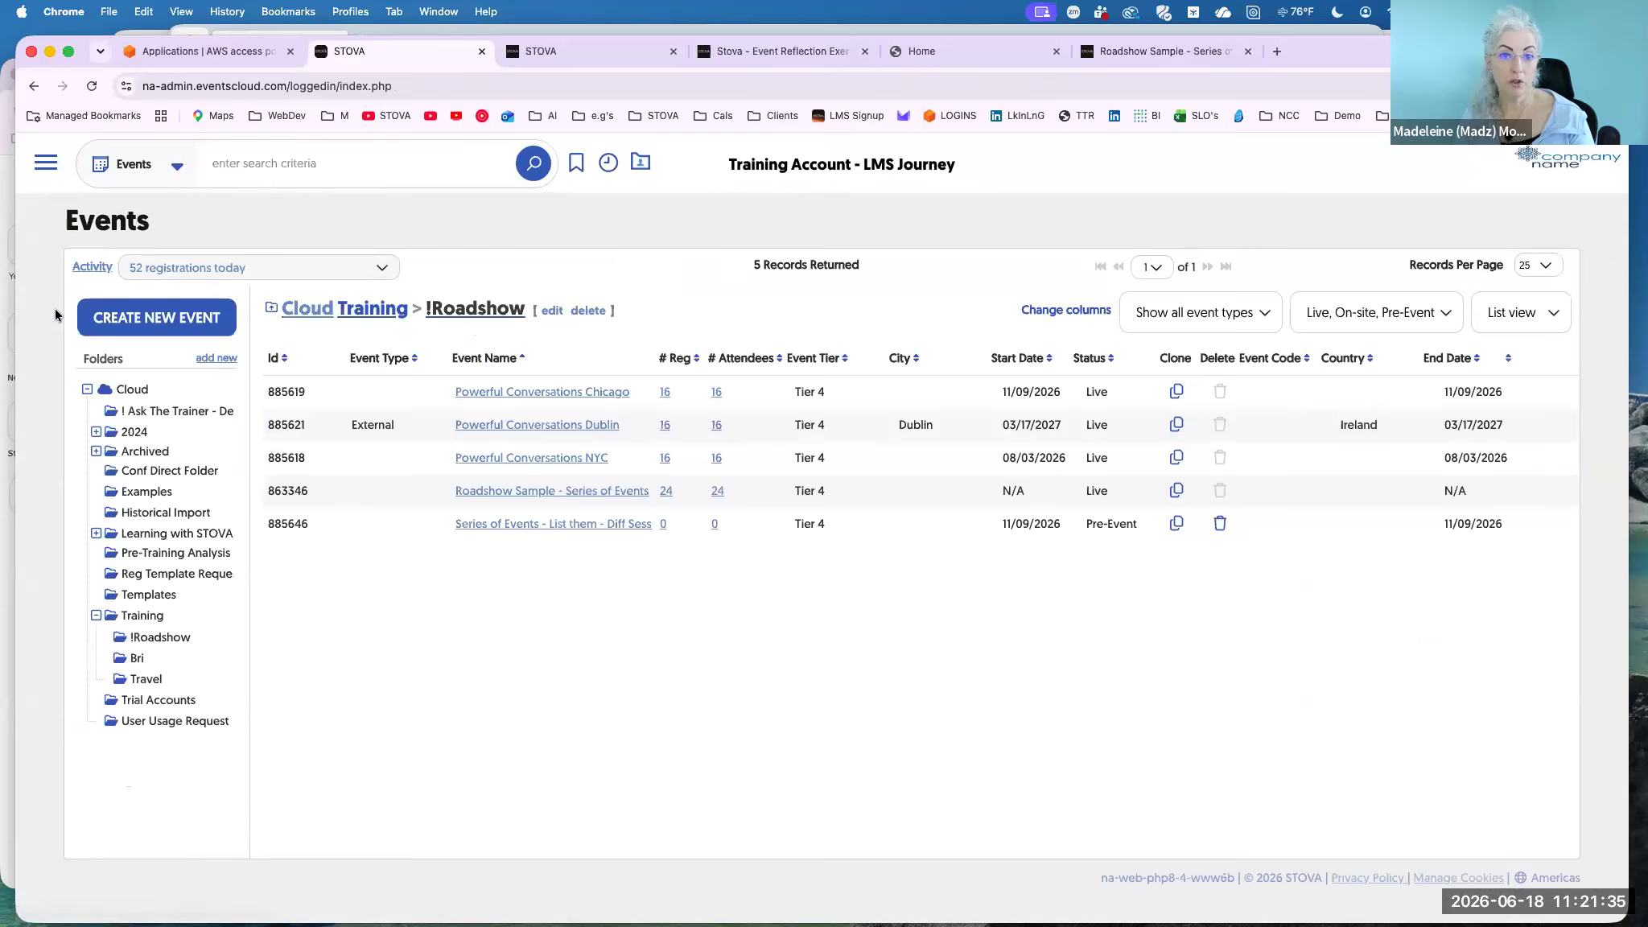
click(483, 392)
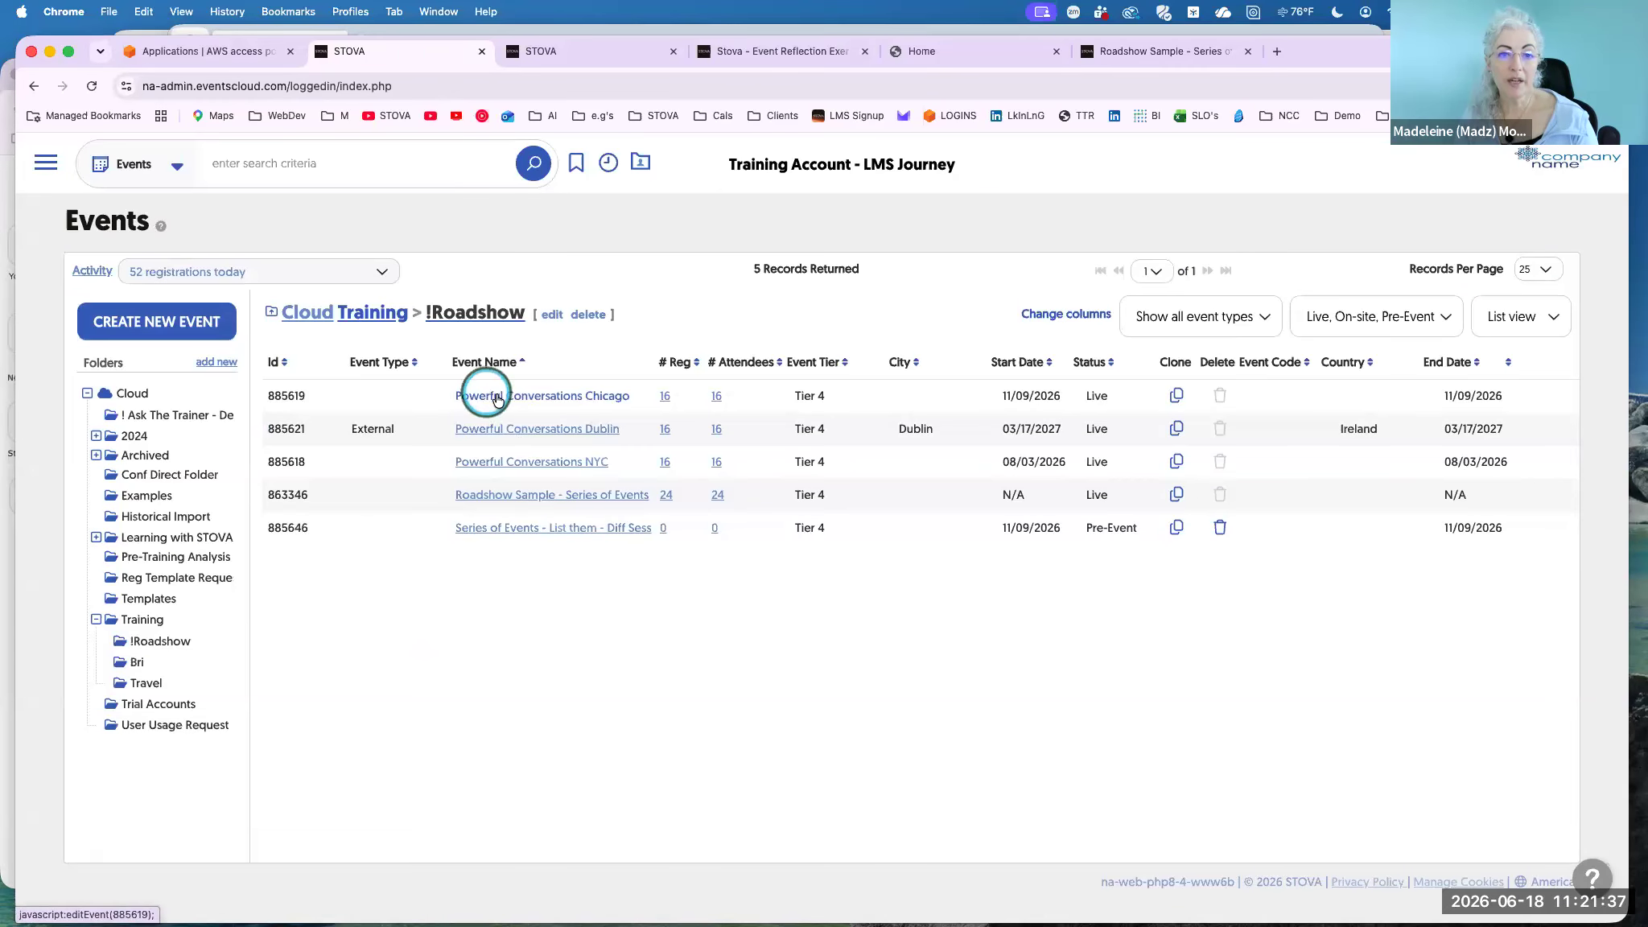
click(504, 423)
click(526, 456)
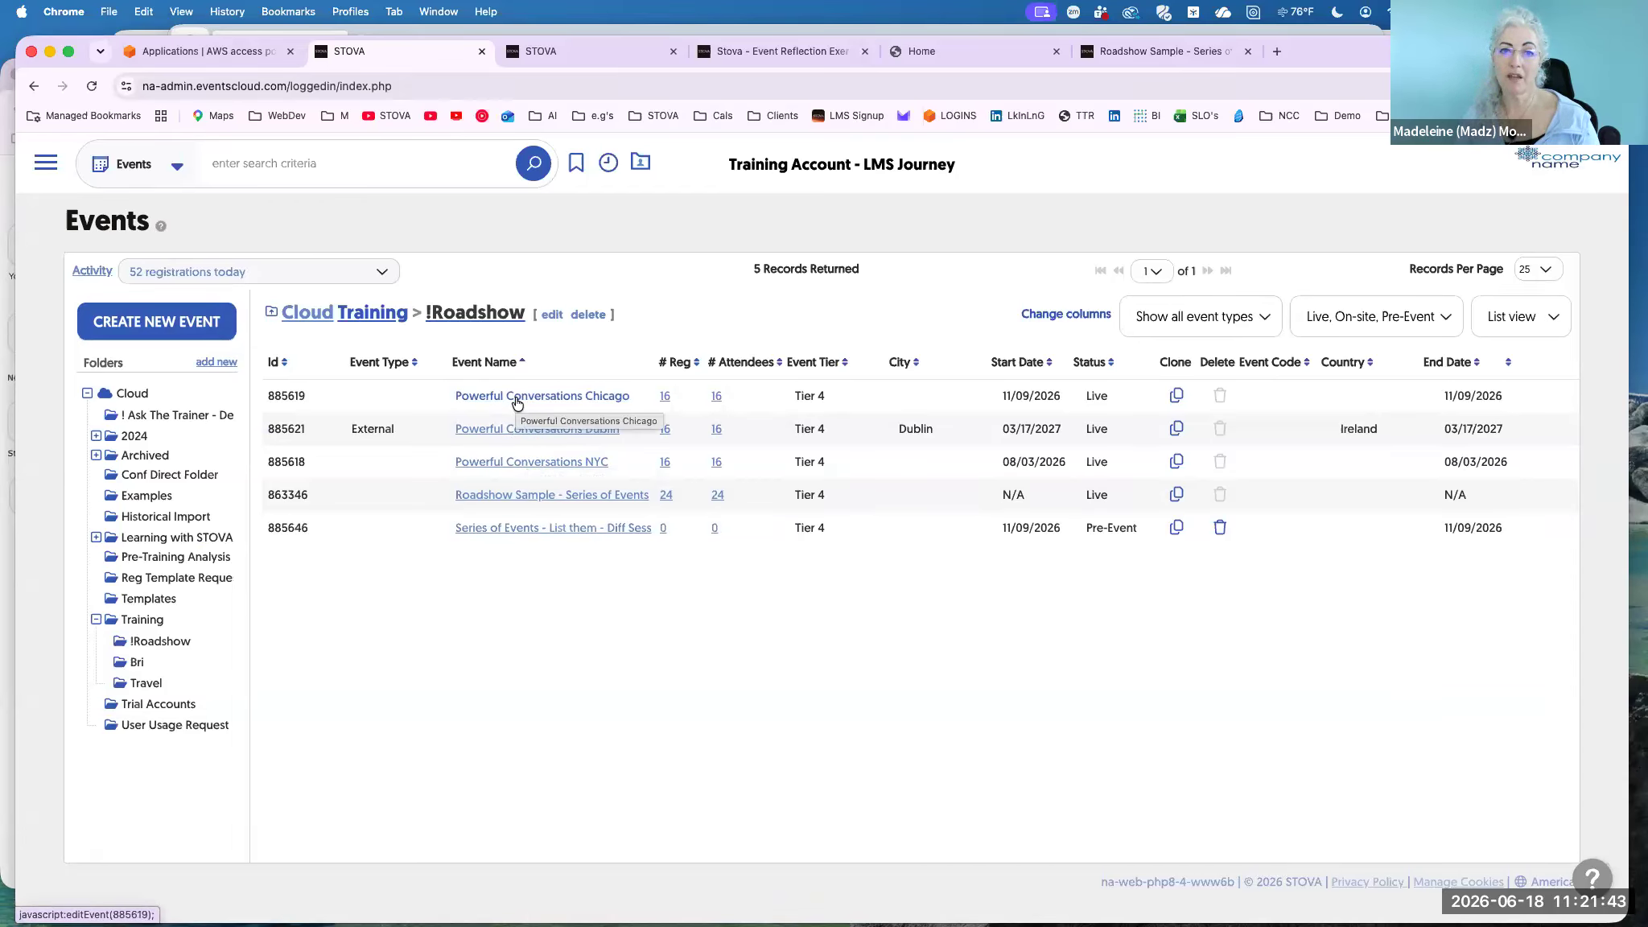
Open the Powerful Conversations Chicago event from the !Roadshow folder.
click(508, 429)
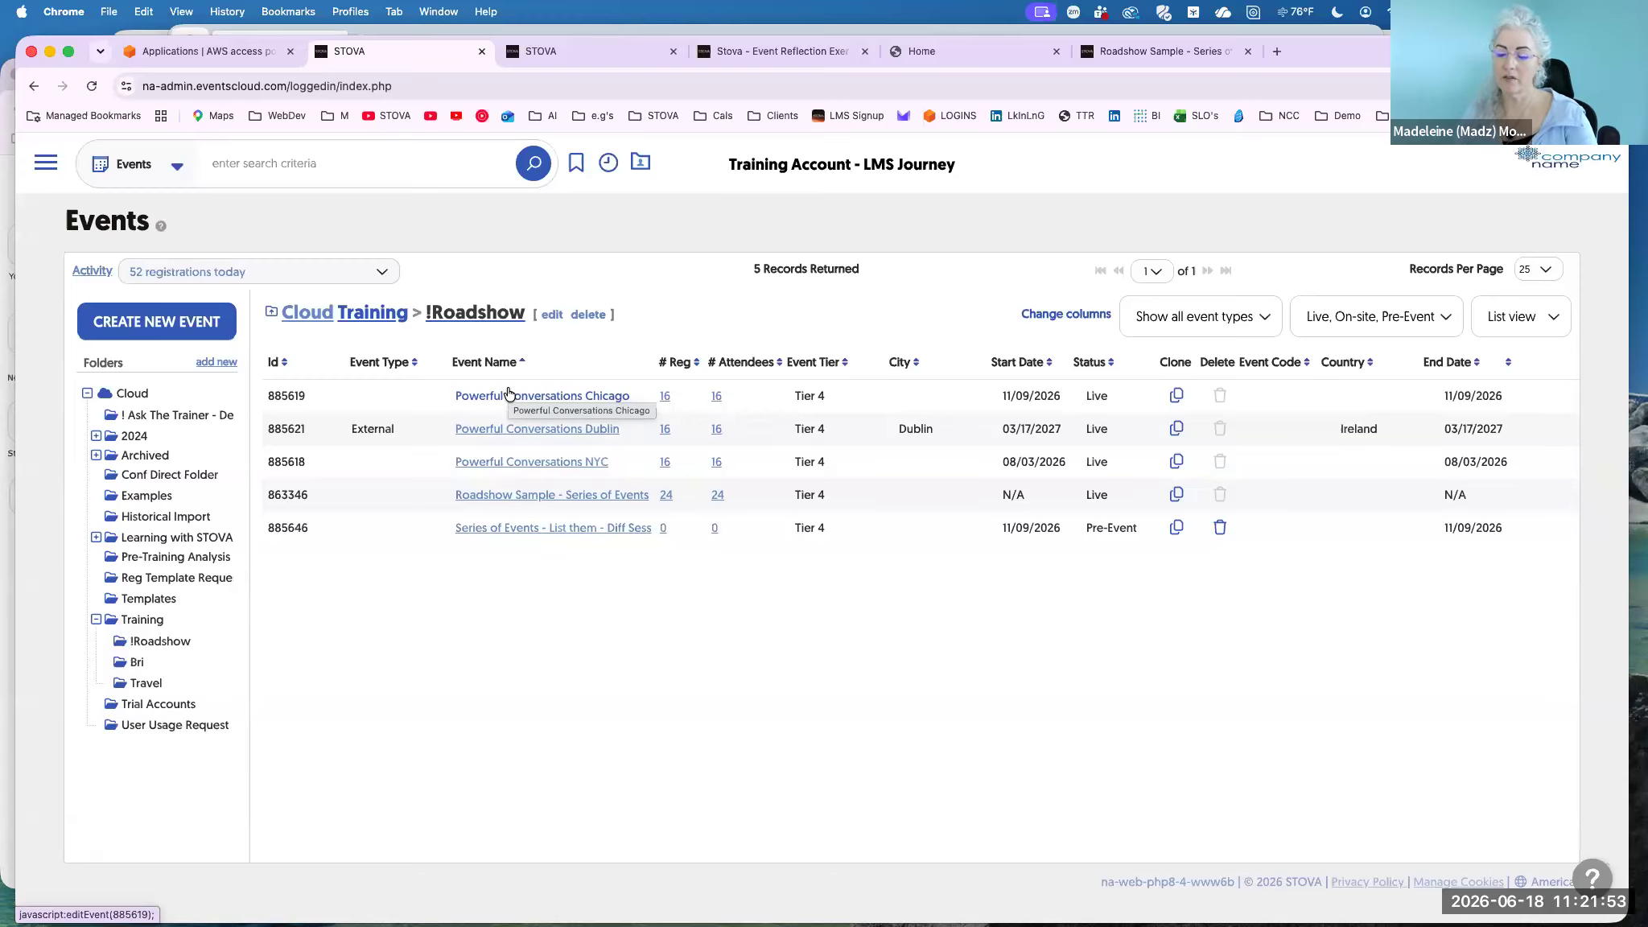
click(509, 394)
mouse_move(555, 419)
click(683, 420)
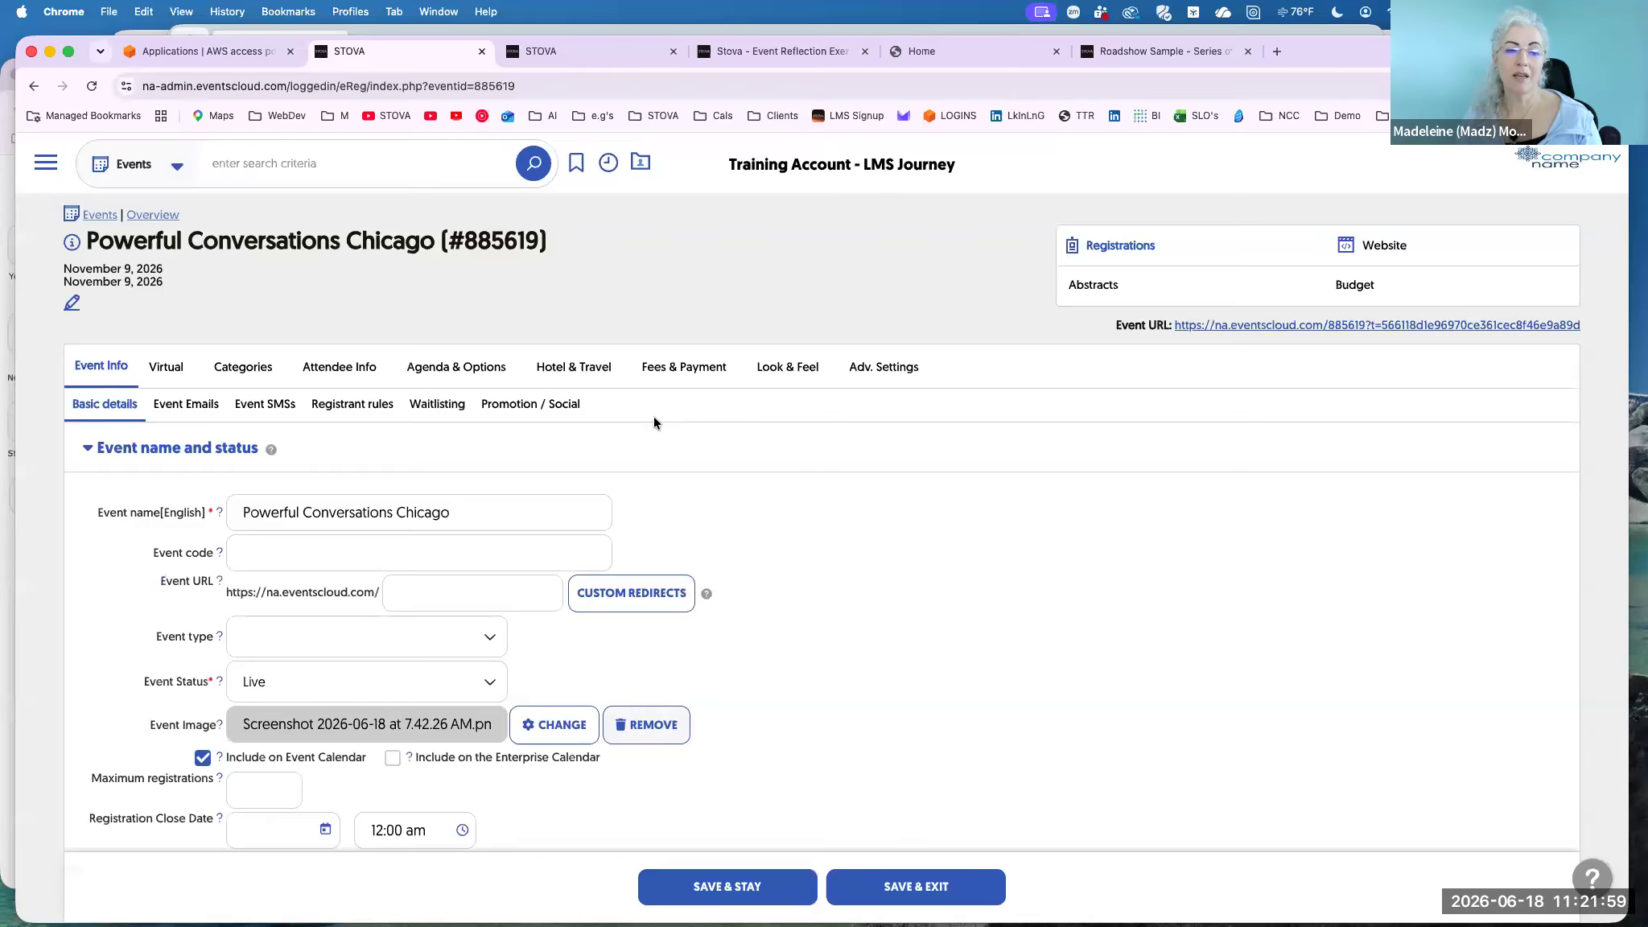
Review the Chicago event's basic details, including its description, location, date and time, and contact information fields.
scroll(612, 473, down, 5)
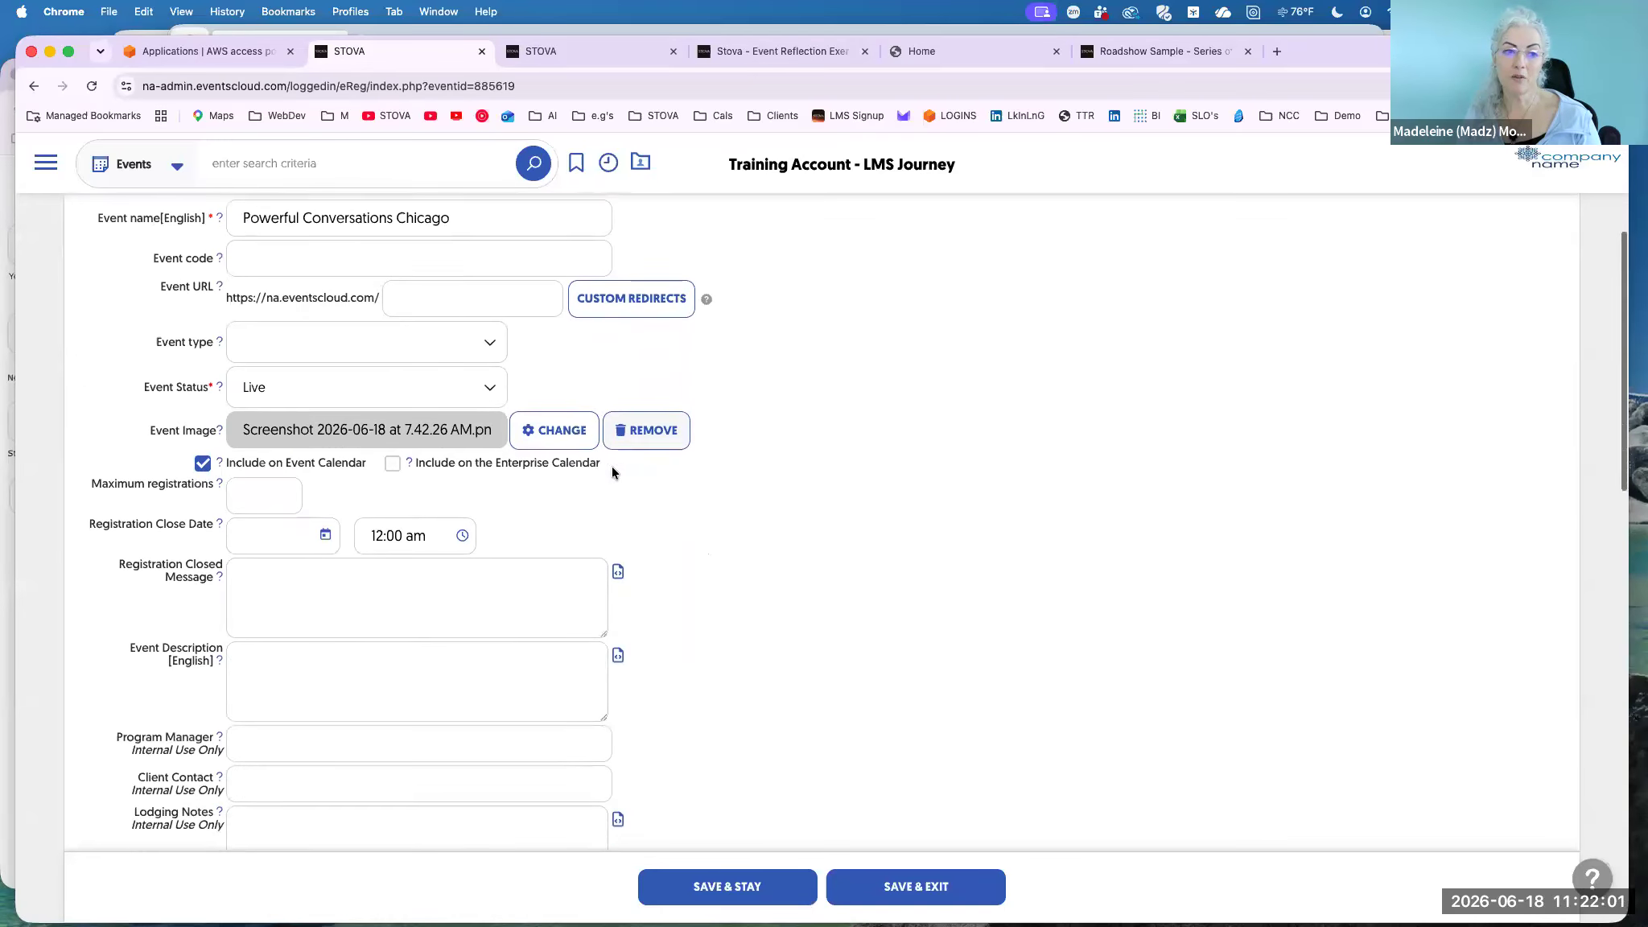
scroll(605, 483, down, 3)
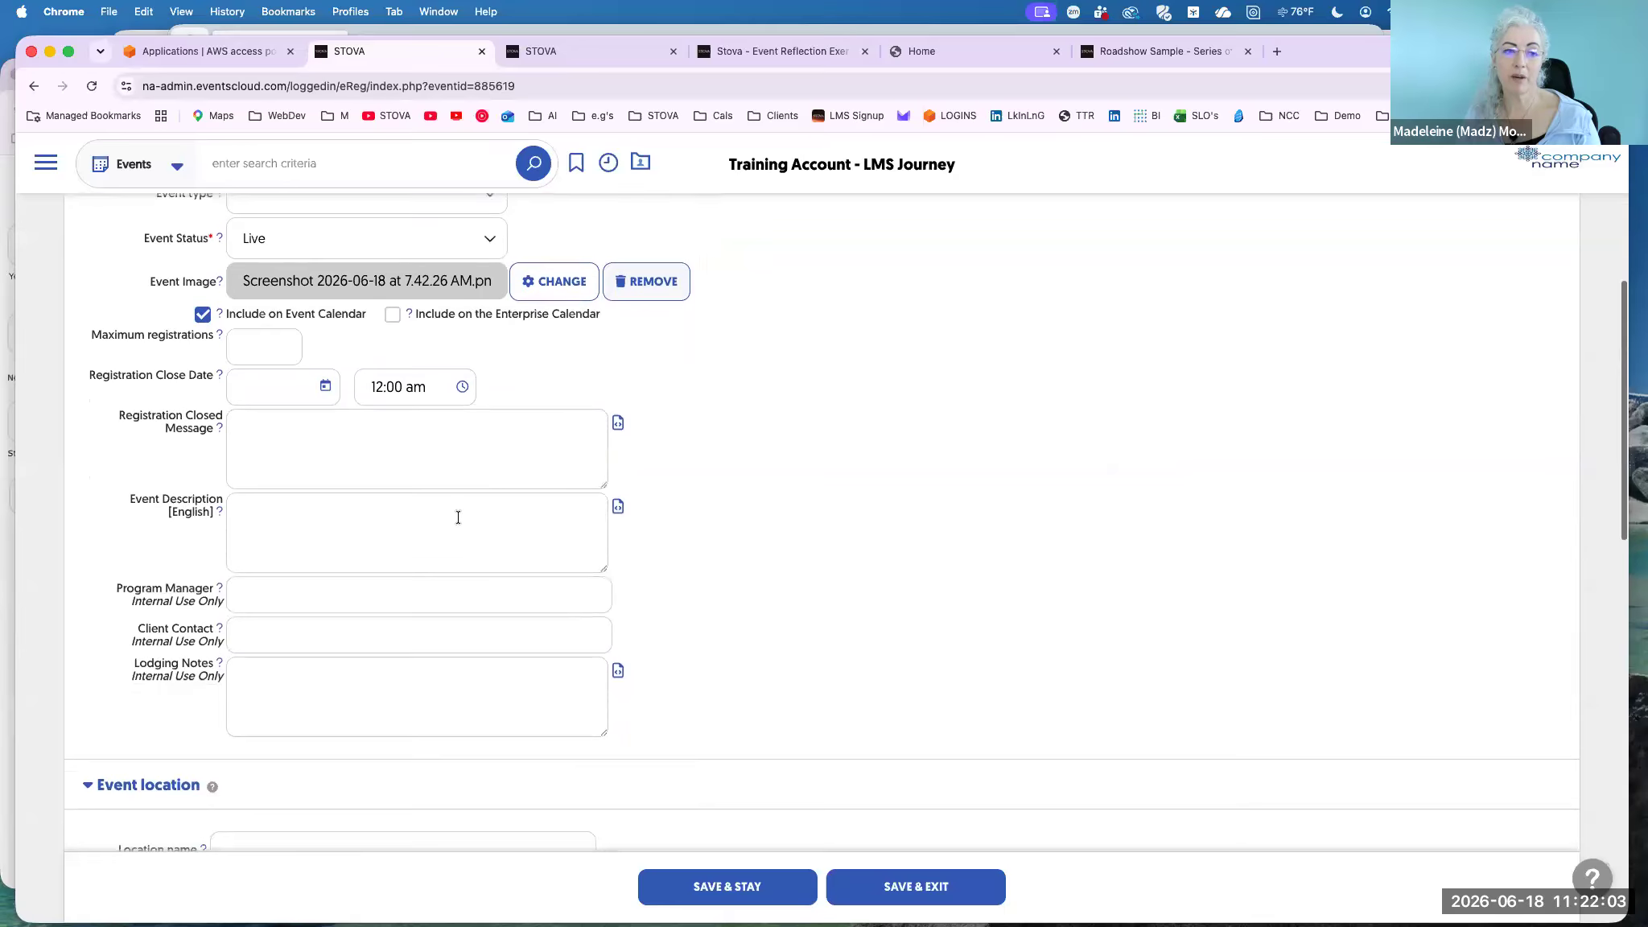
click(458, 517)
scroll(458, 517, down, 2)
scroll(458, 517, down, 18)
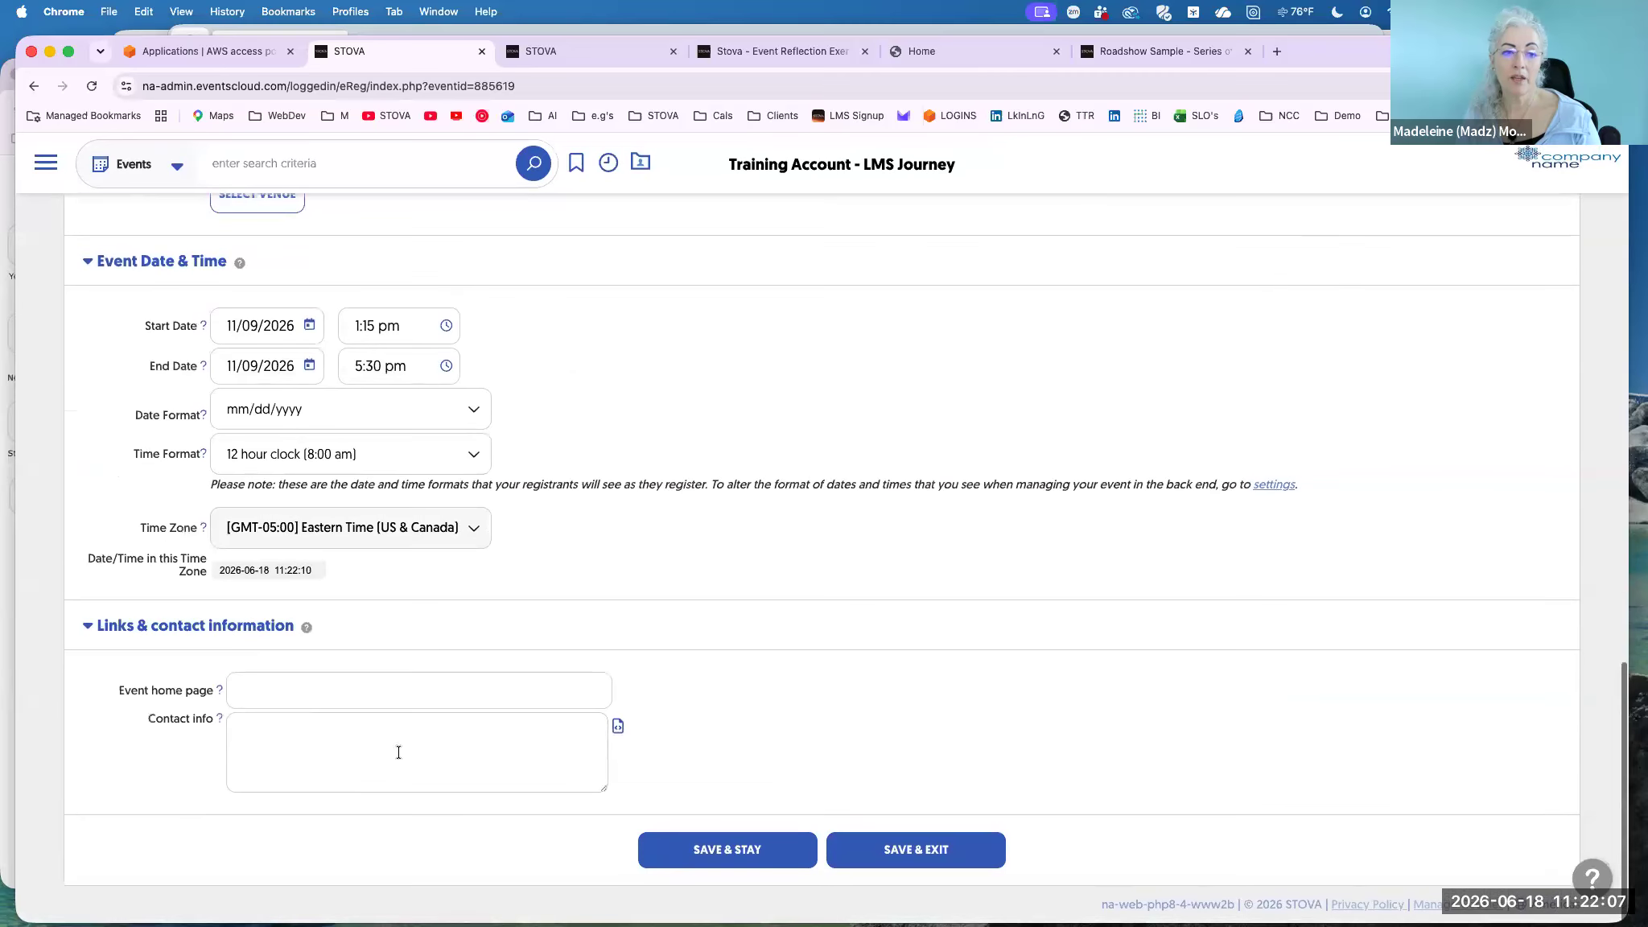
click(399, 752)
click(398, 752)
scroll(398, 752, up, 15)
scroll(398, 752, up, 5)
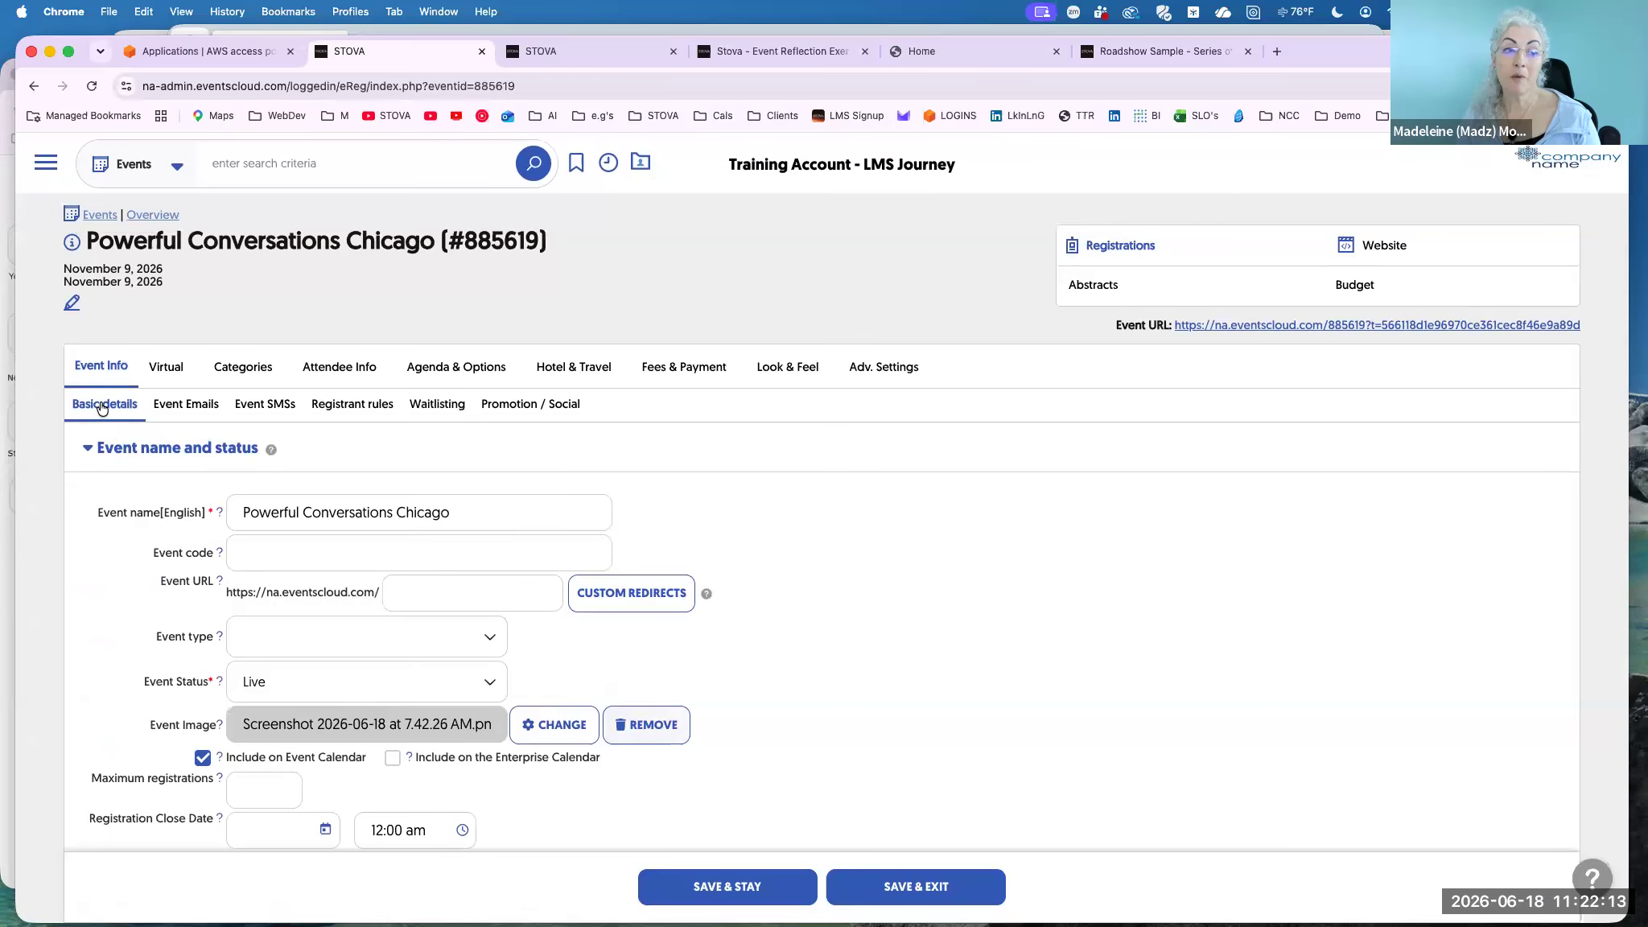
click(101, 403)
click(101, 403)
click(102, 404)
click(101, 404)
click(102, 404)
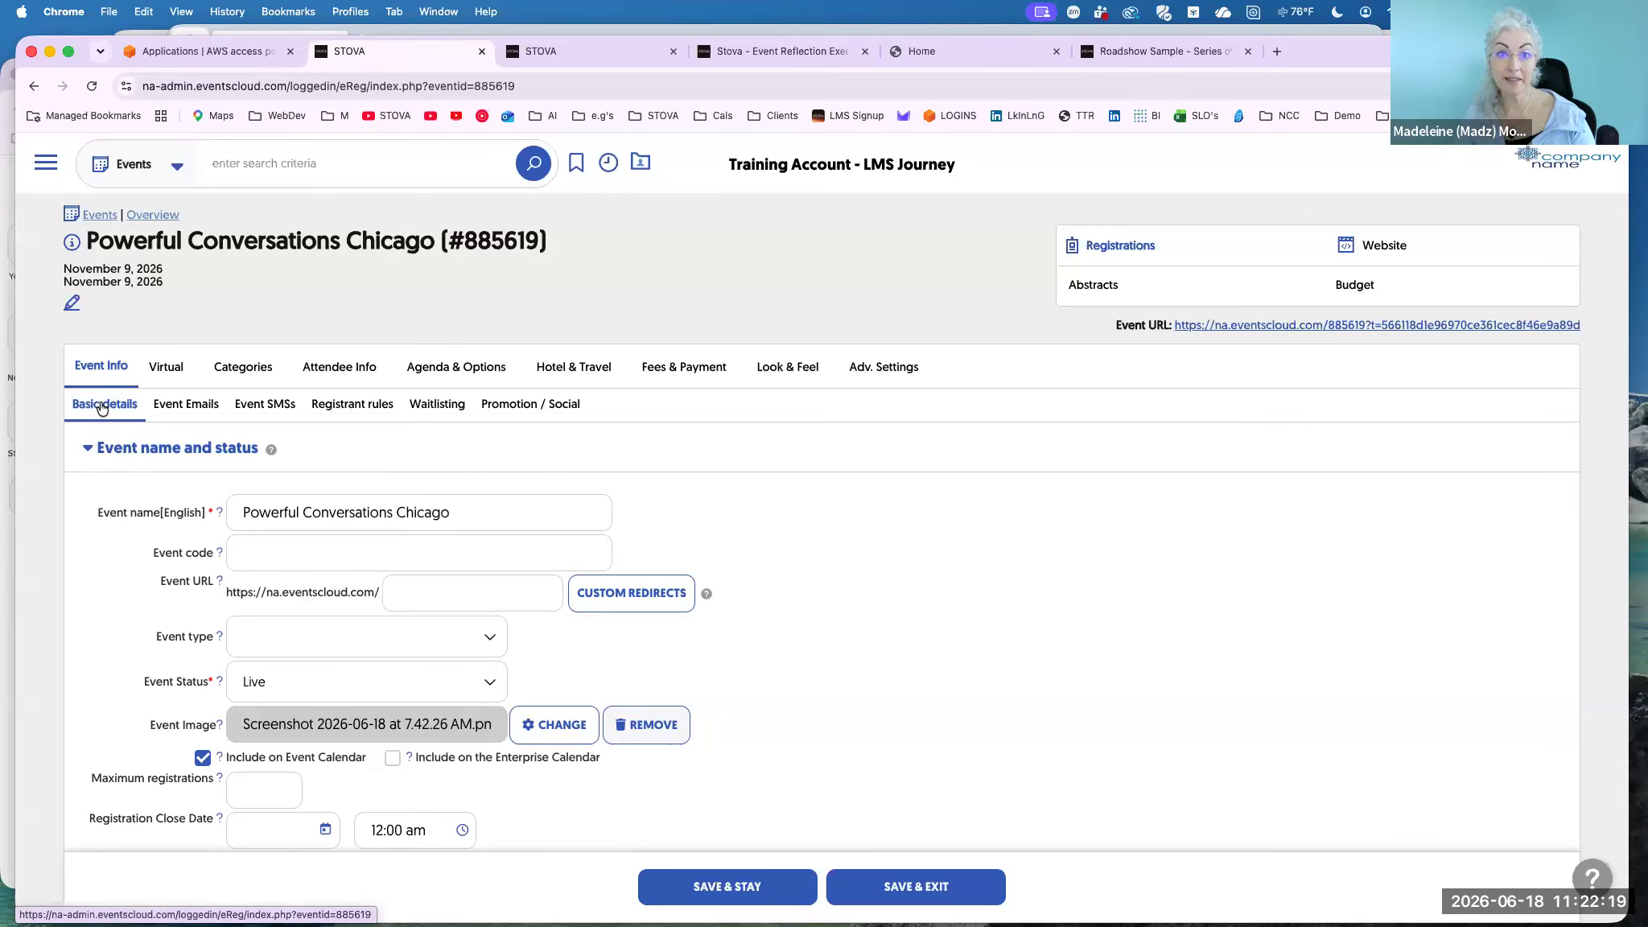
Start a new page header in the event's Headers/Footers settings and set it to appear on the Registration Record.
click(185, 405)
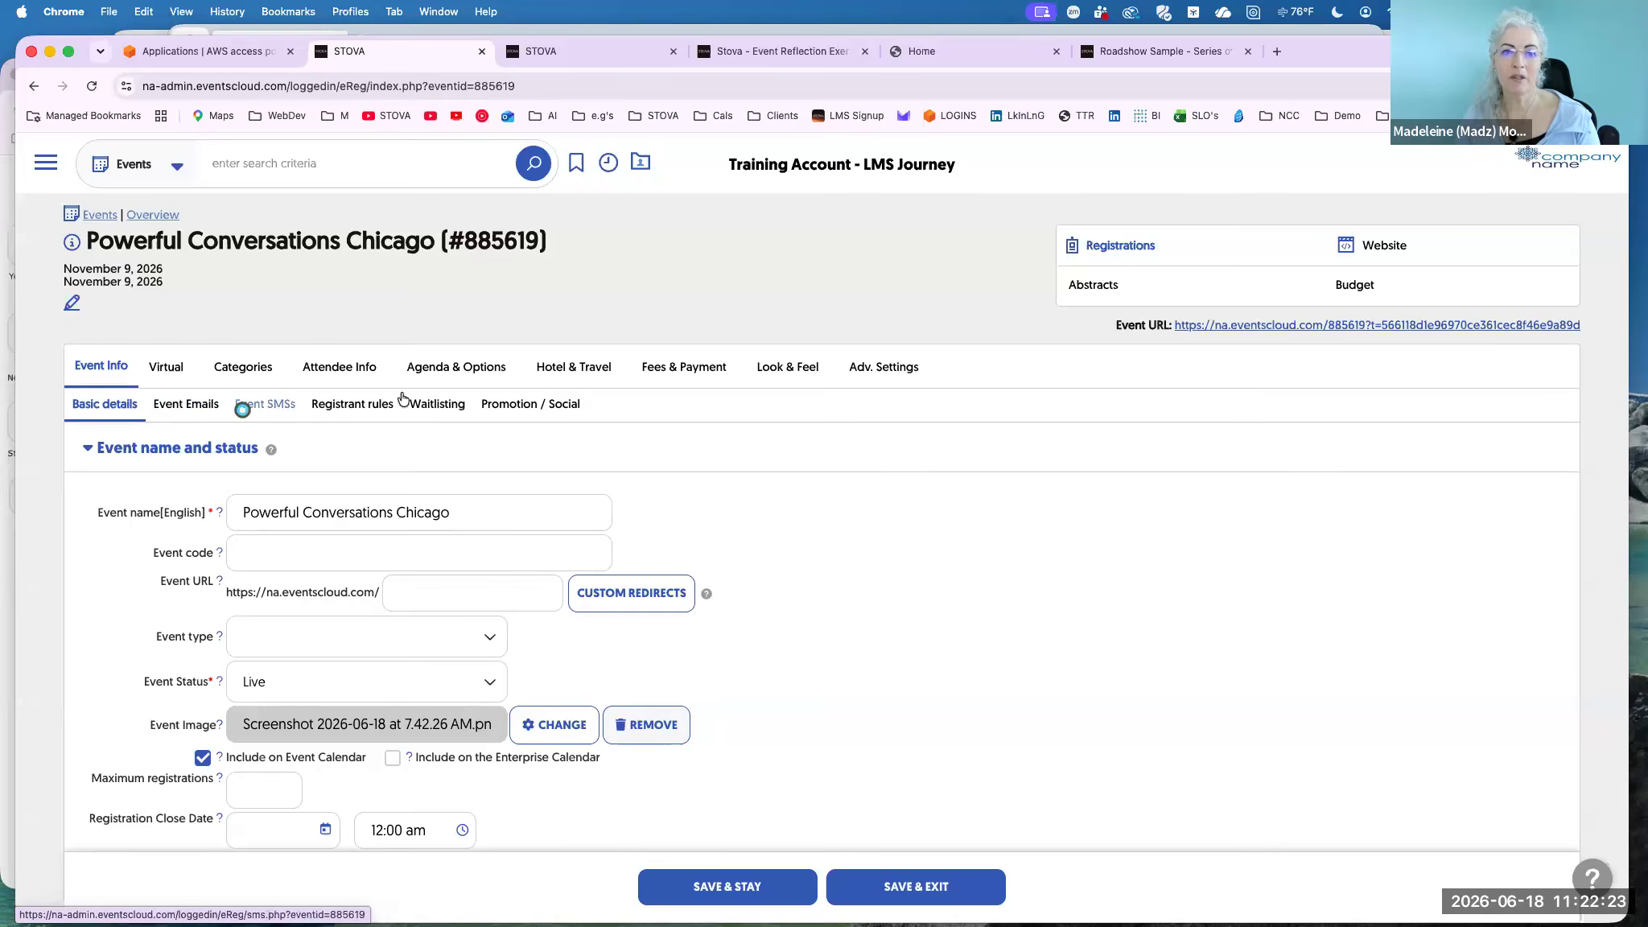
click(777, 395)
click(777, 394)
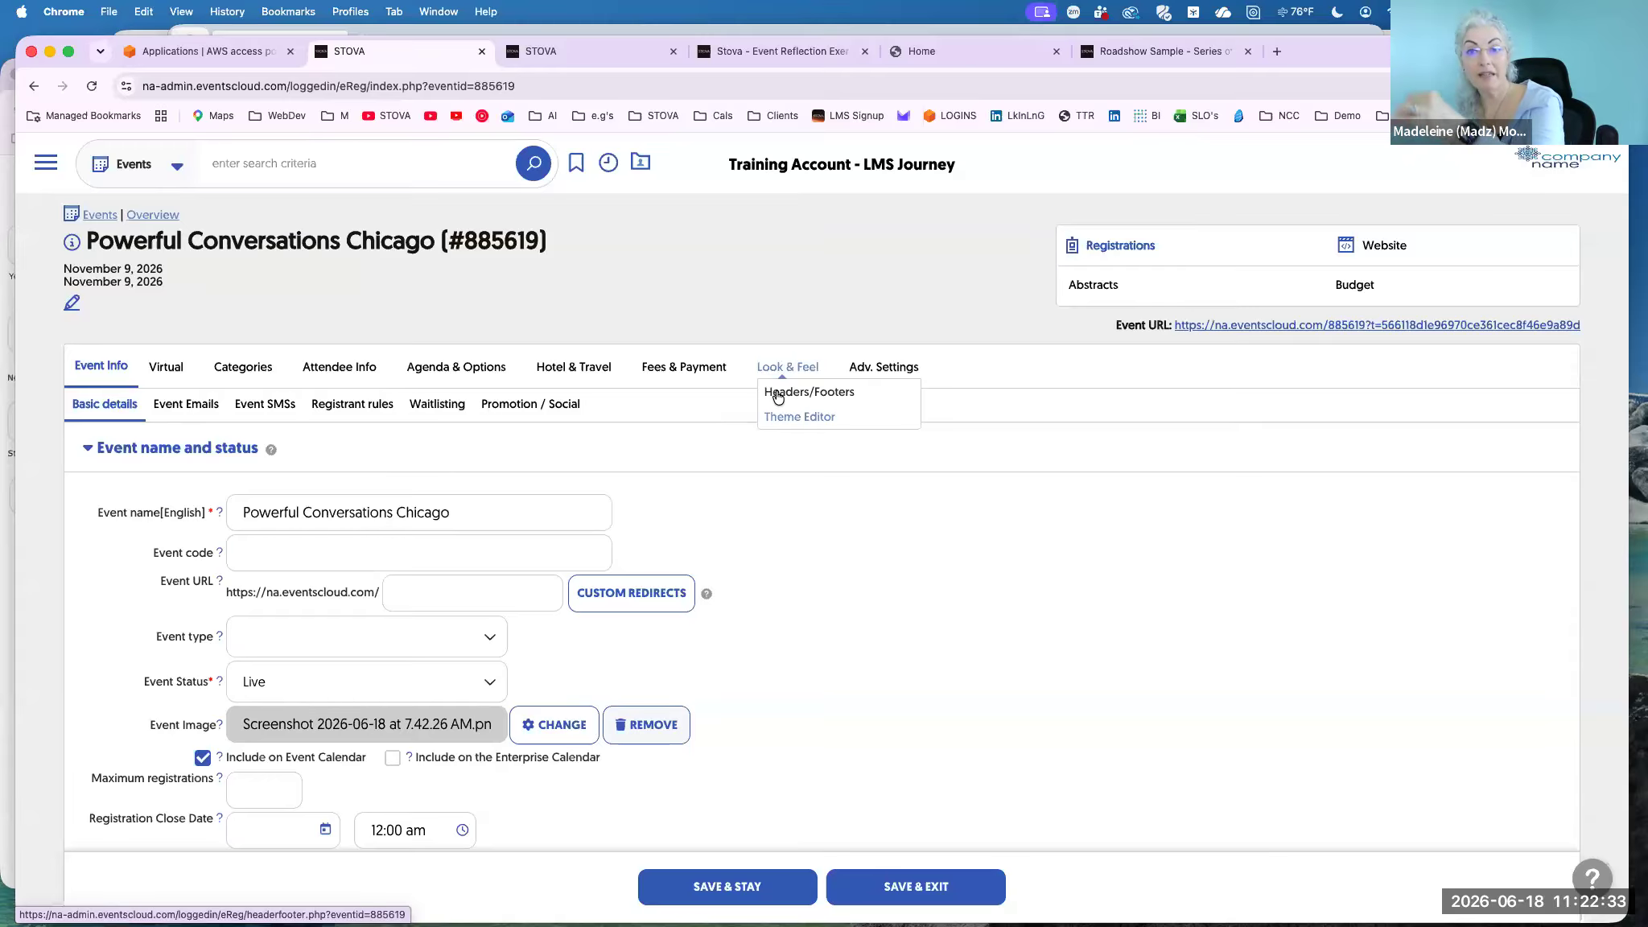
click(777, 394)
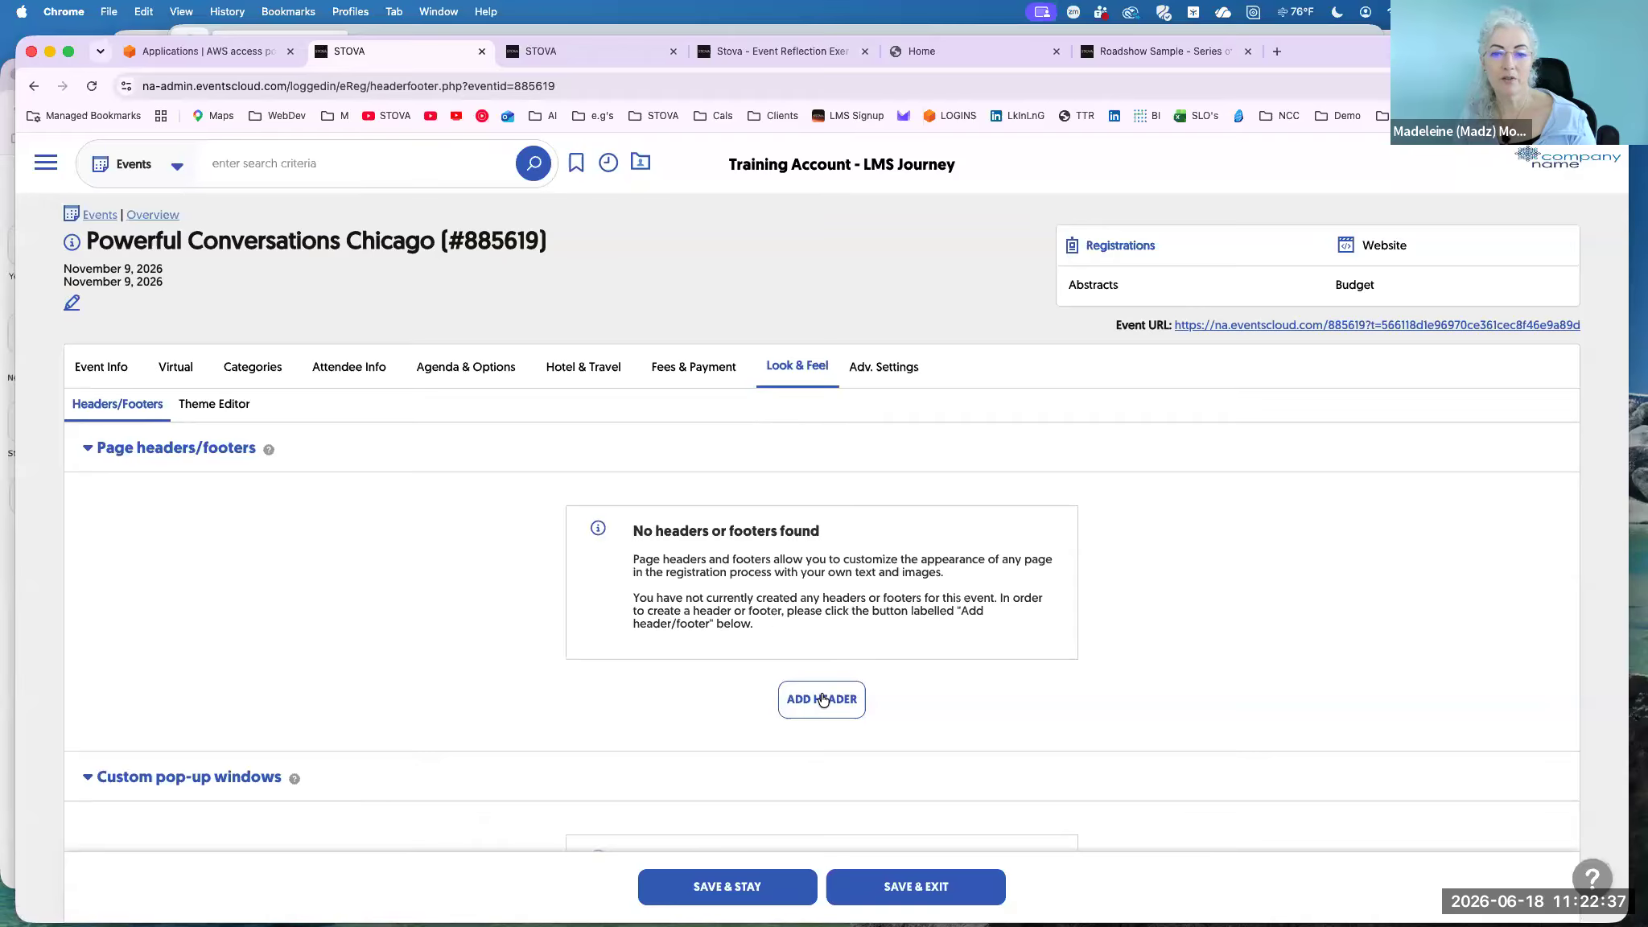
click(822, 696)
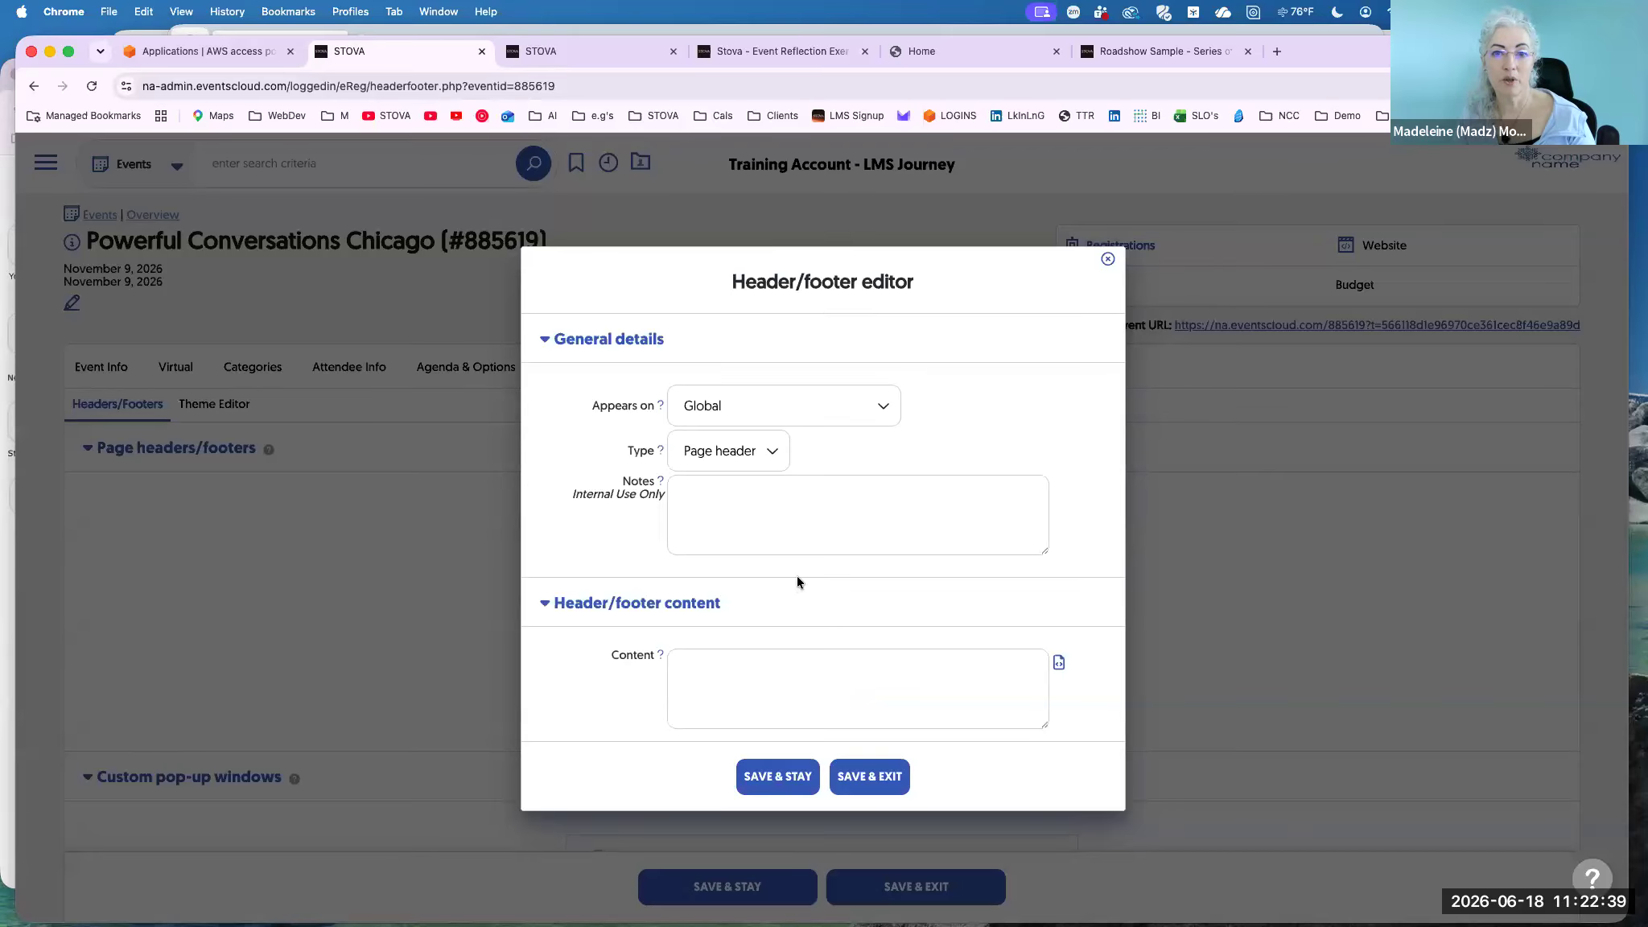
click(787, 414)
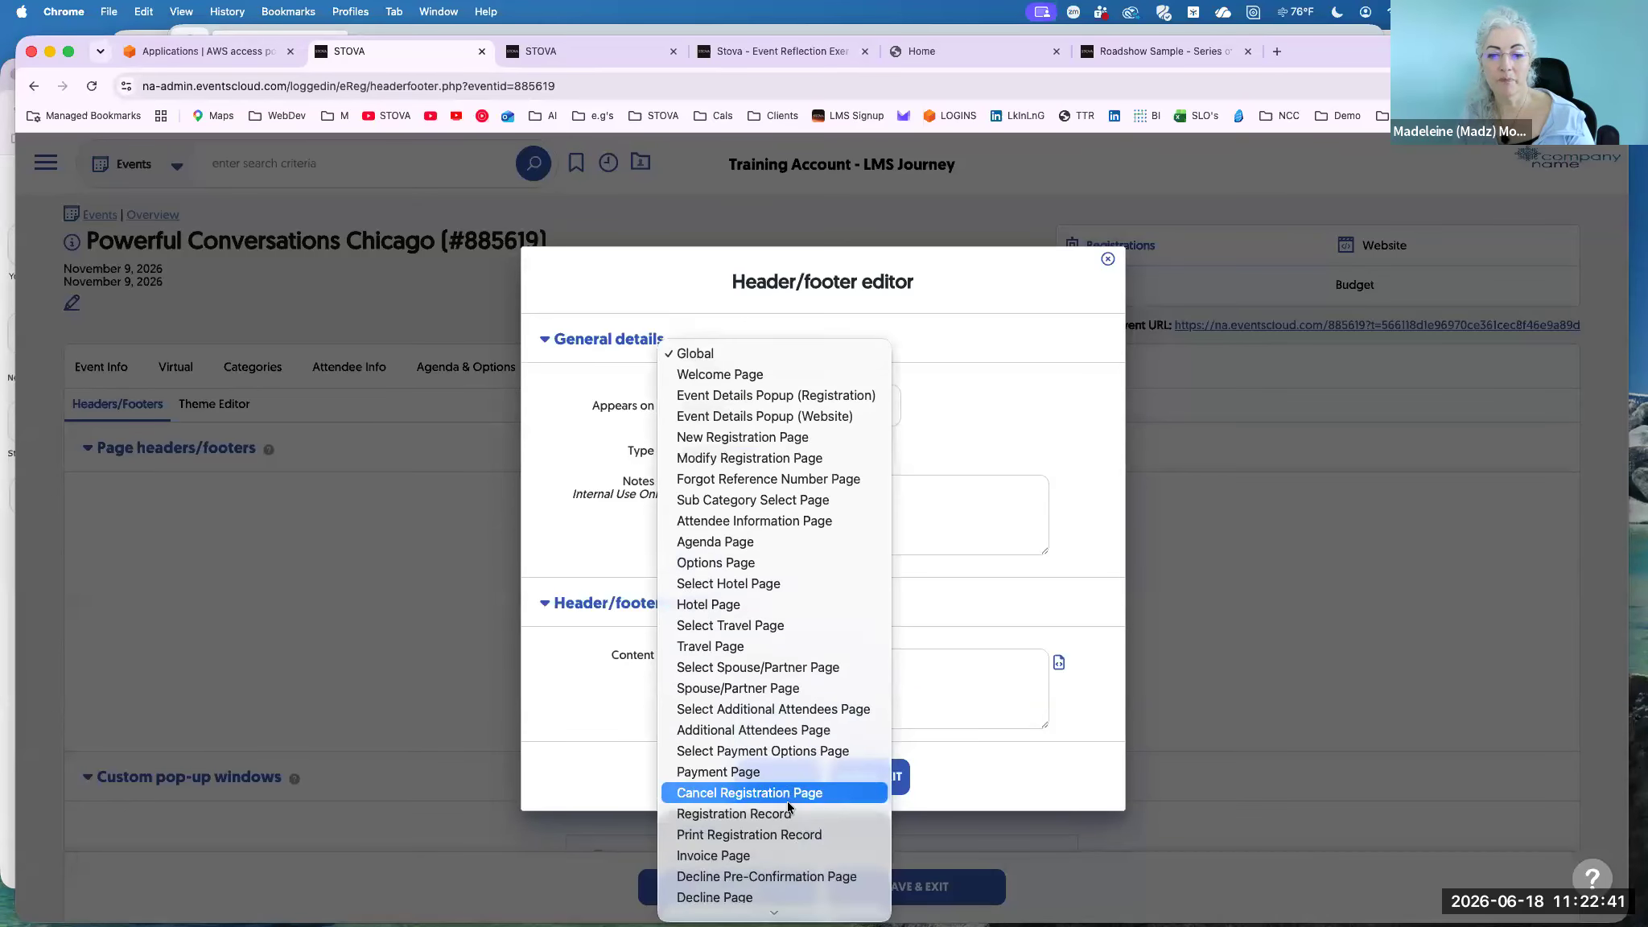
scroll(787, 801, down, 2)
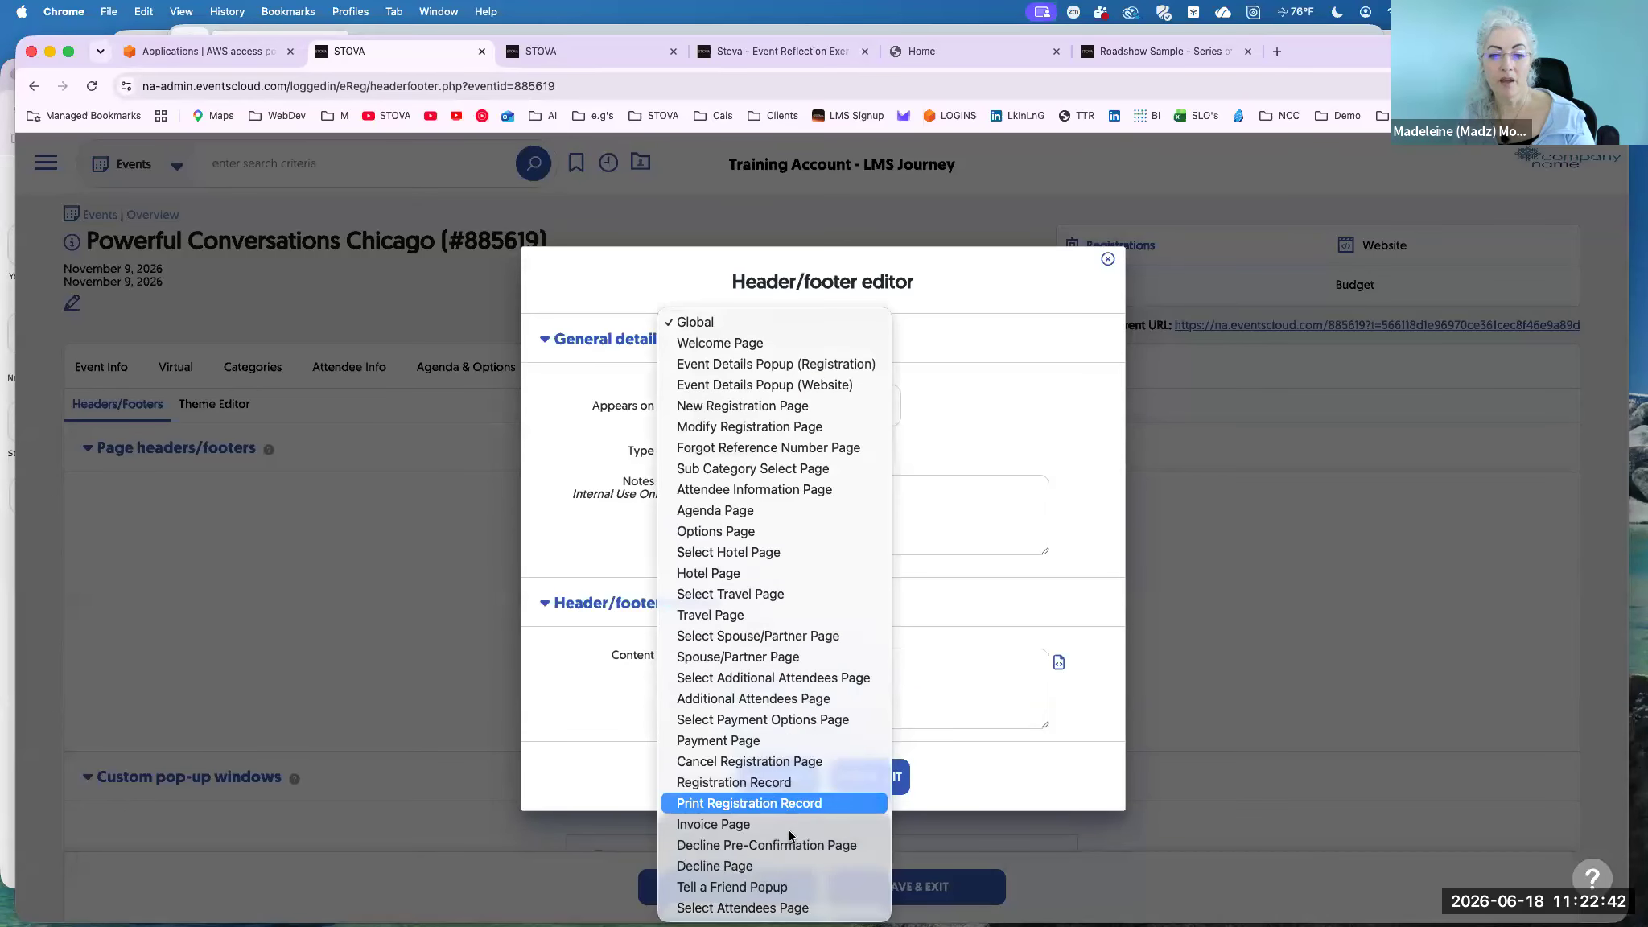
click(789, 785)
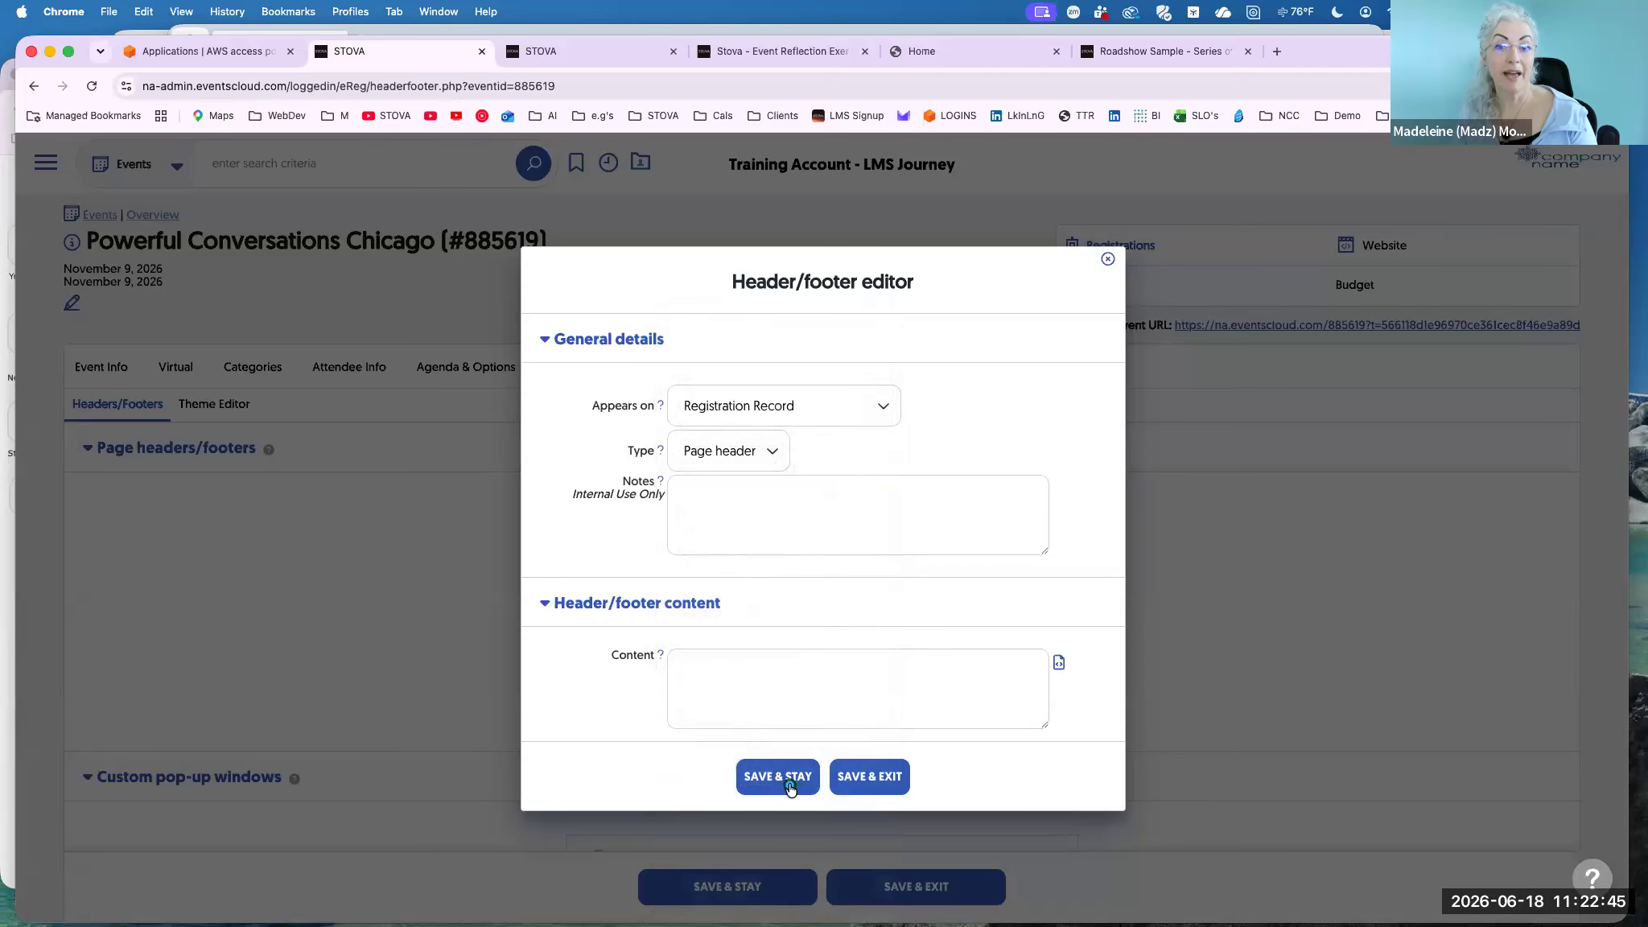
In the header's content editor, write "Thanks for registering." and, on a new line, "We look forward to seeing you in".
click(1056, 663)
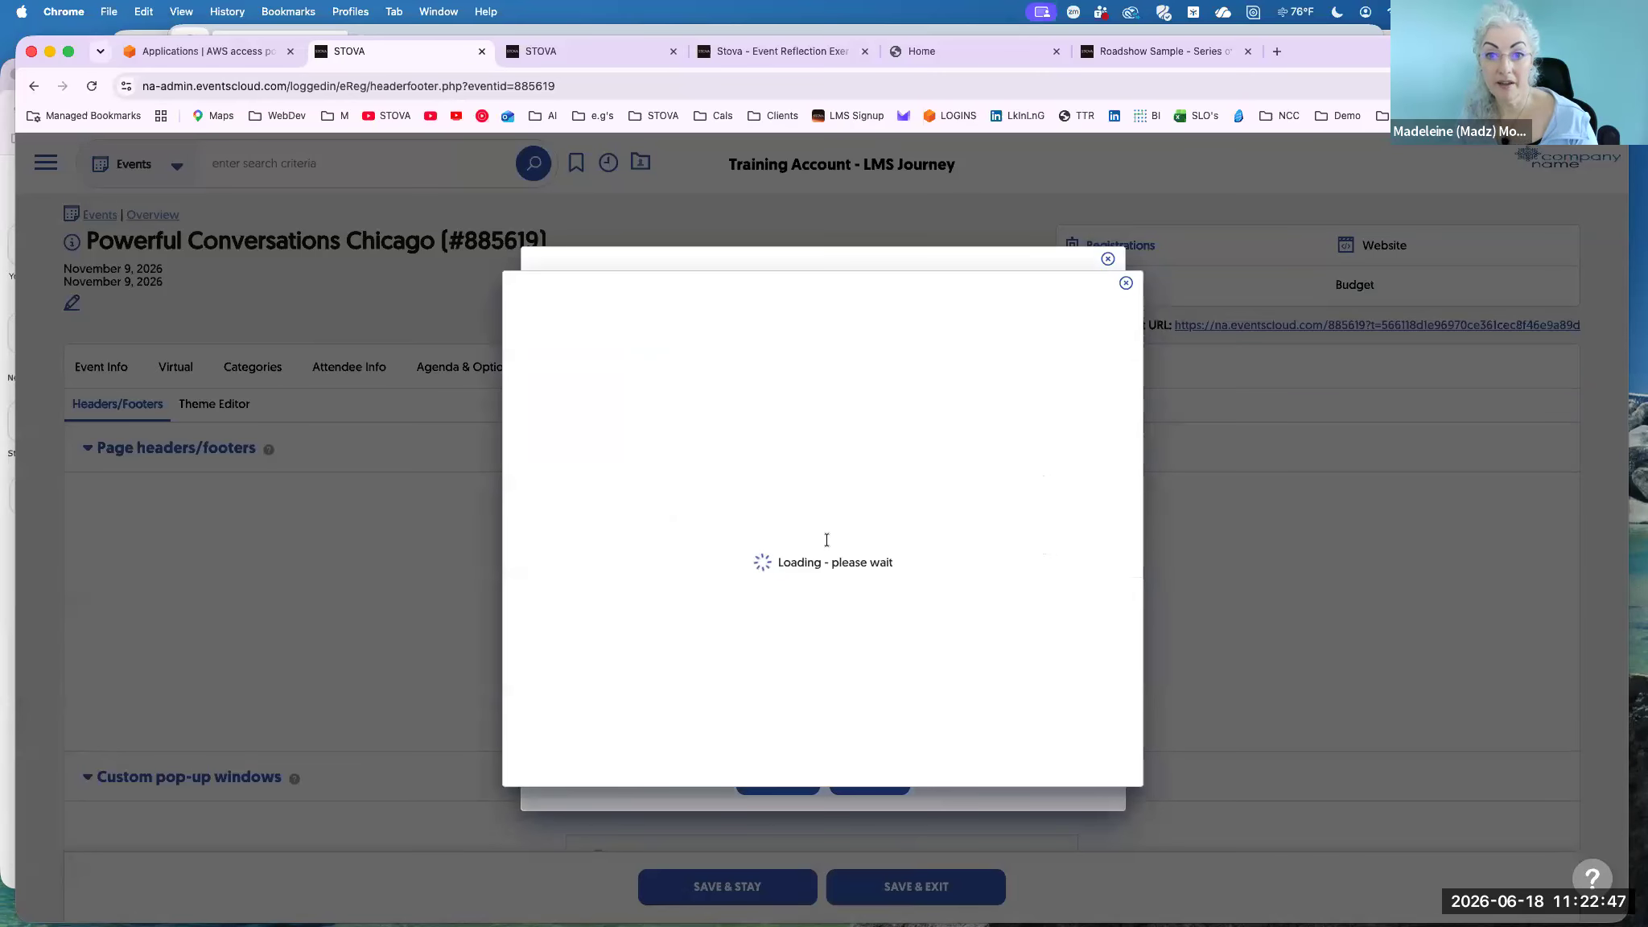
text(Thanks for )
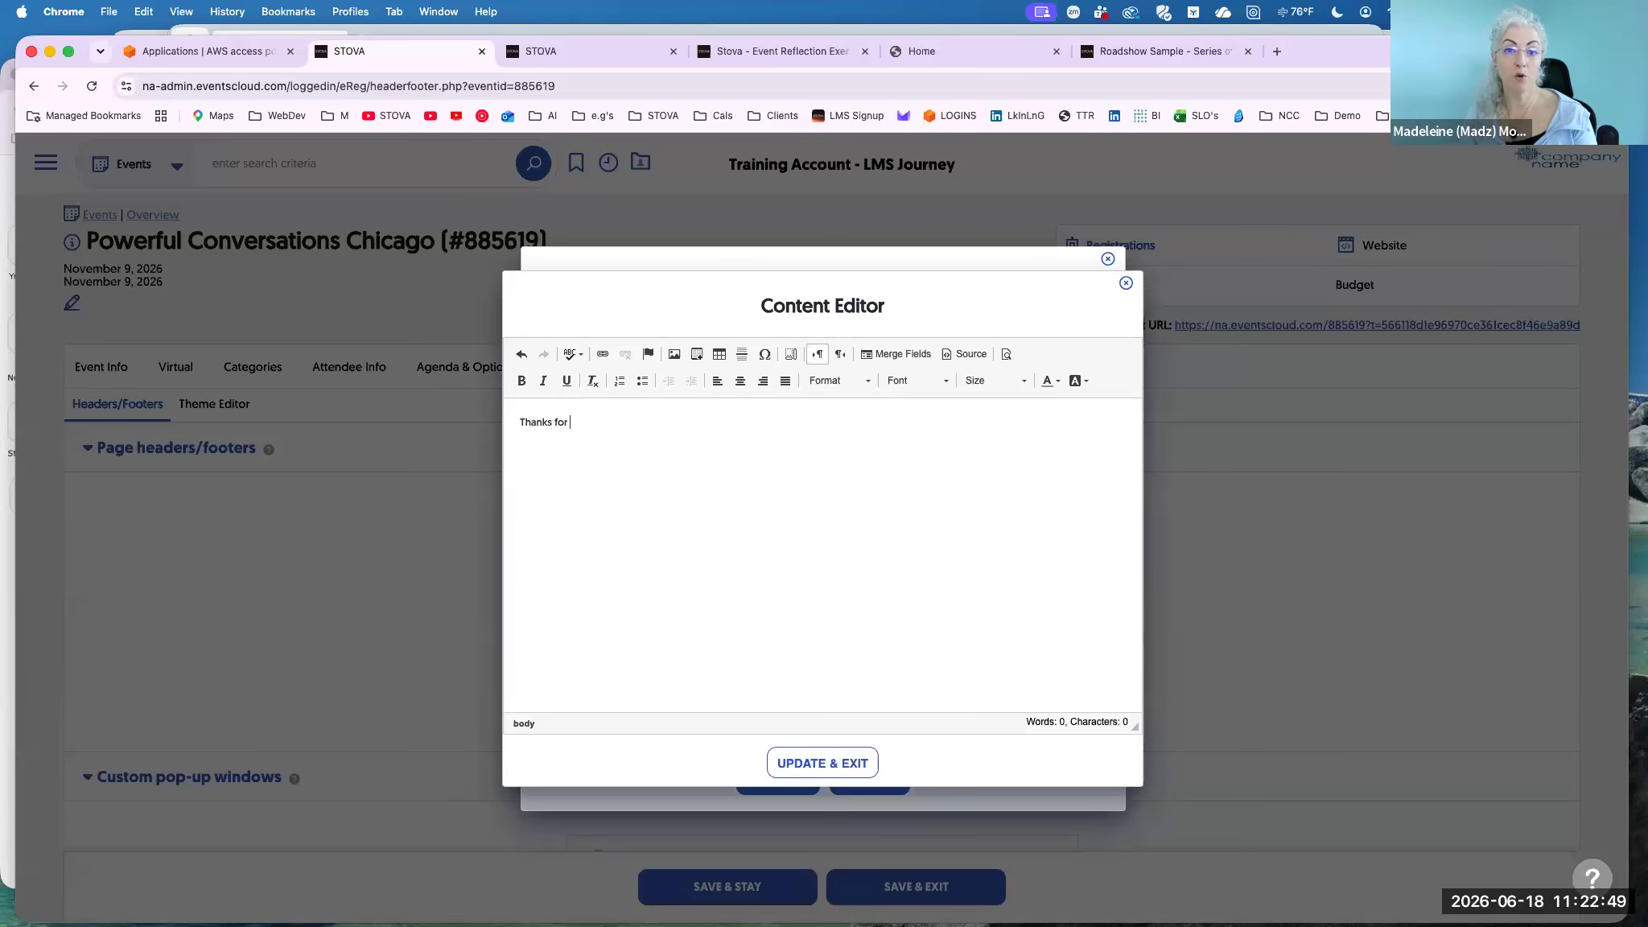
text(registering.)
key(Return)
text(We )
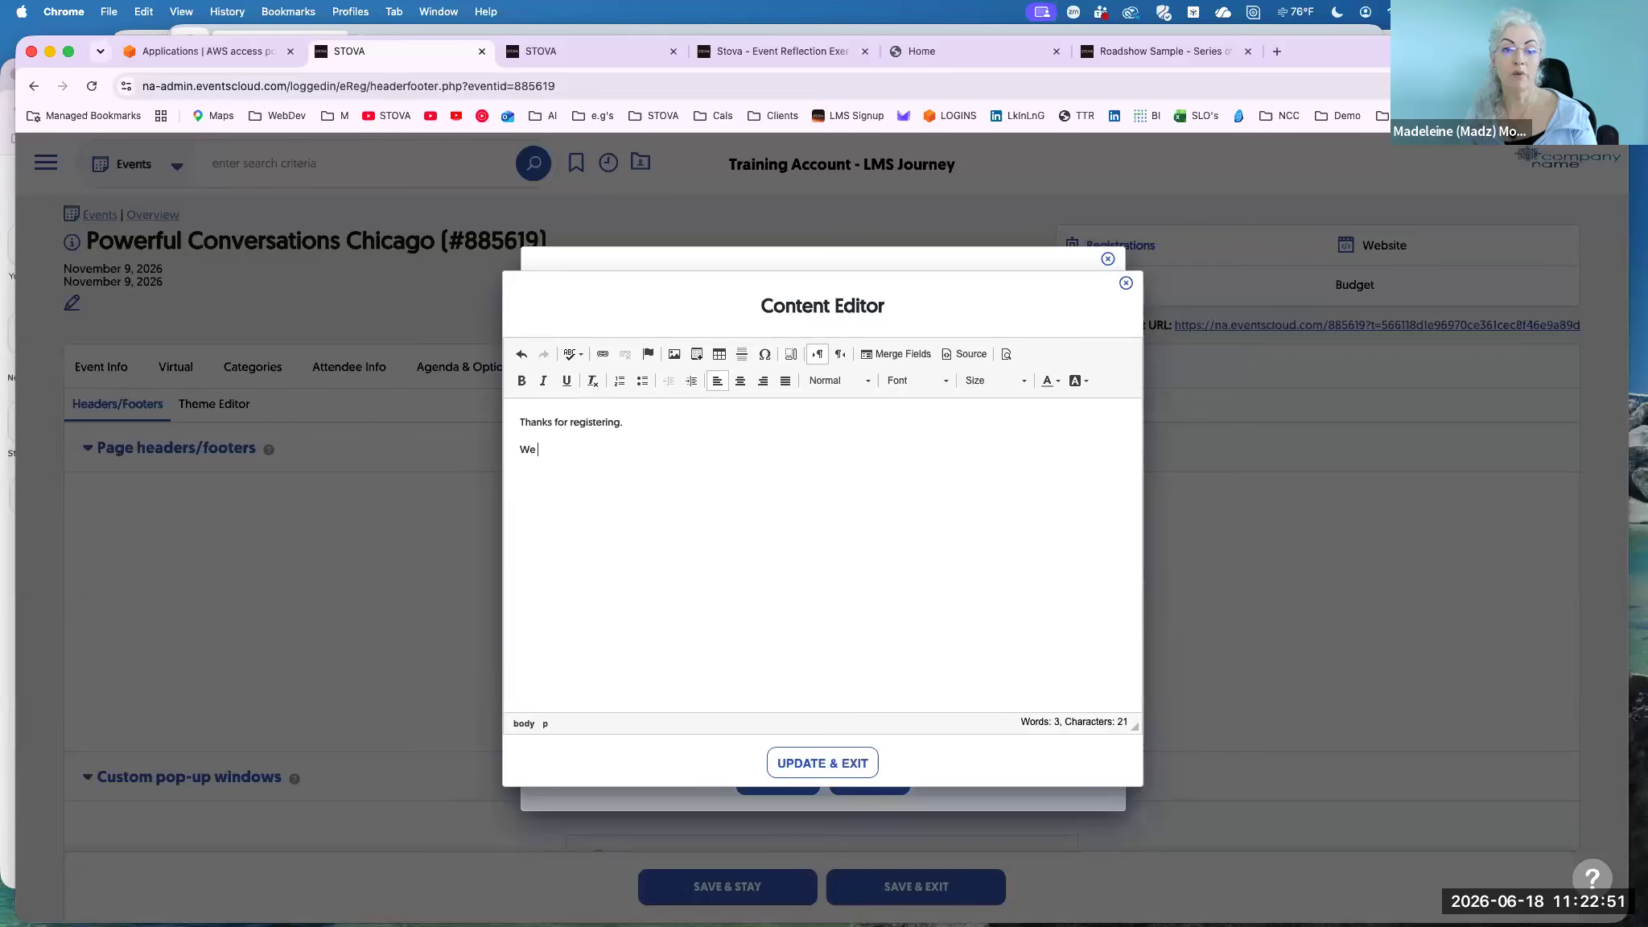
text(look forward to seeing you in)
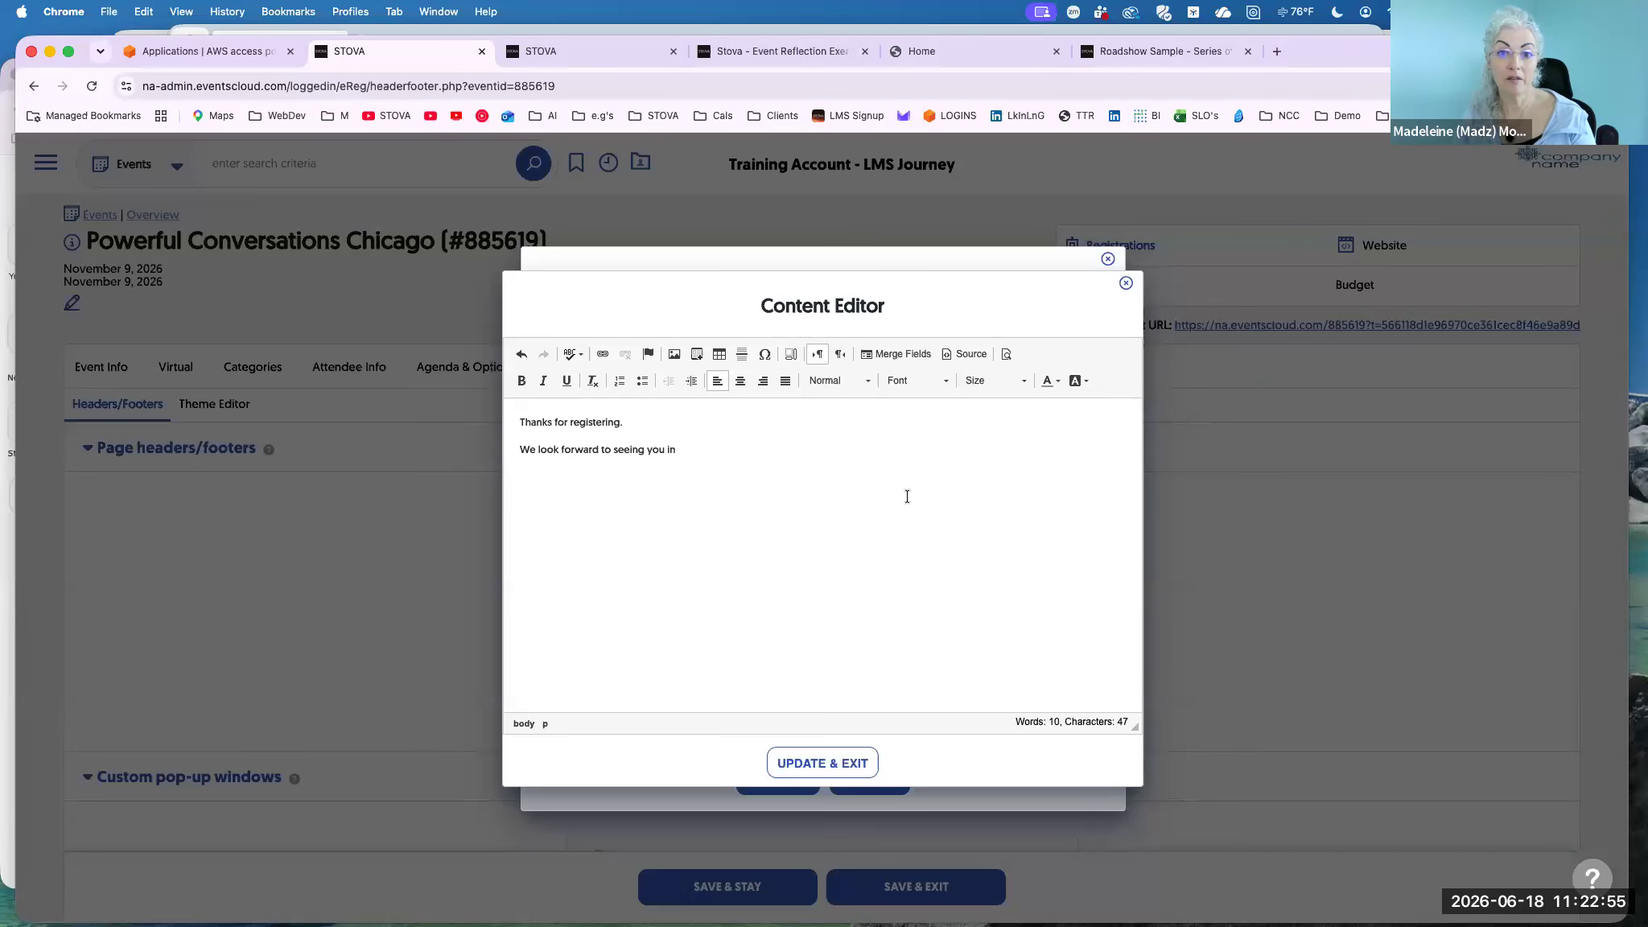
Insert the event city merge field from Event details and place it at the end of the "We look forward to seeing you in" line.
click(904, 355)
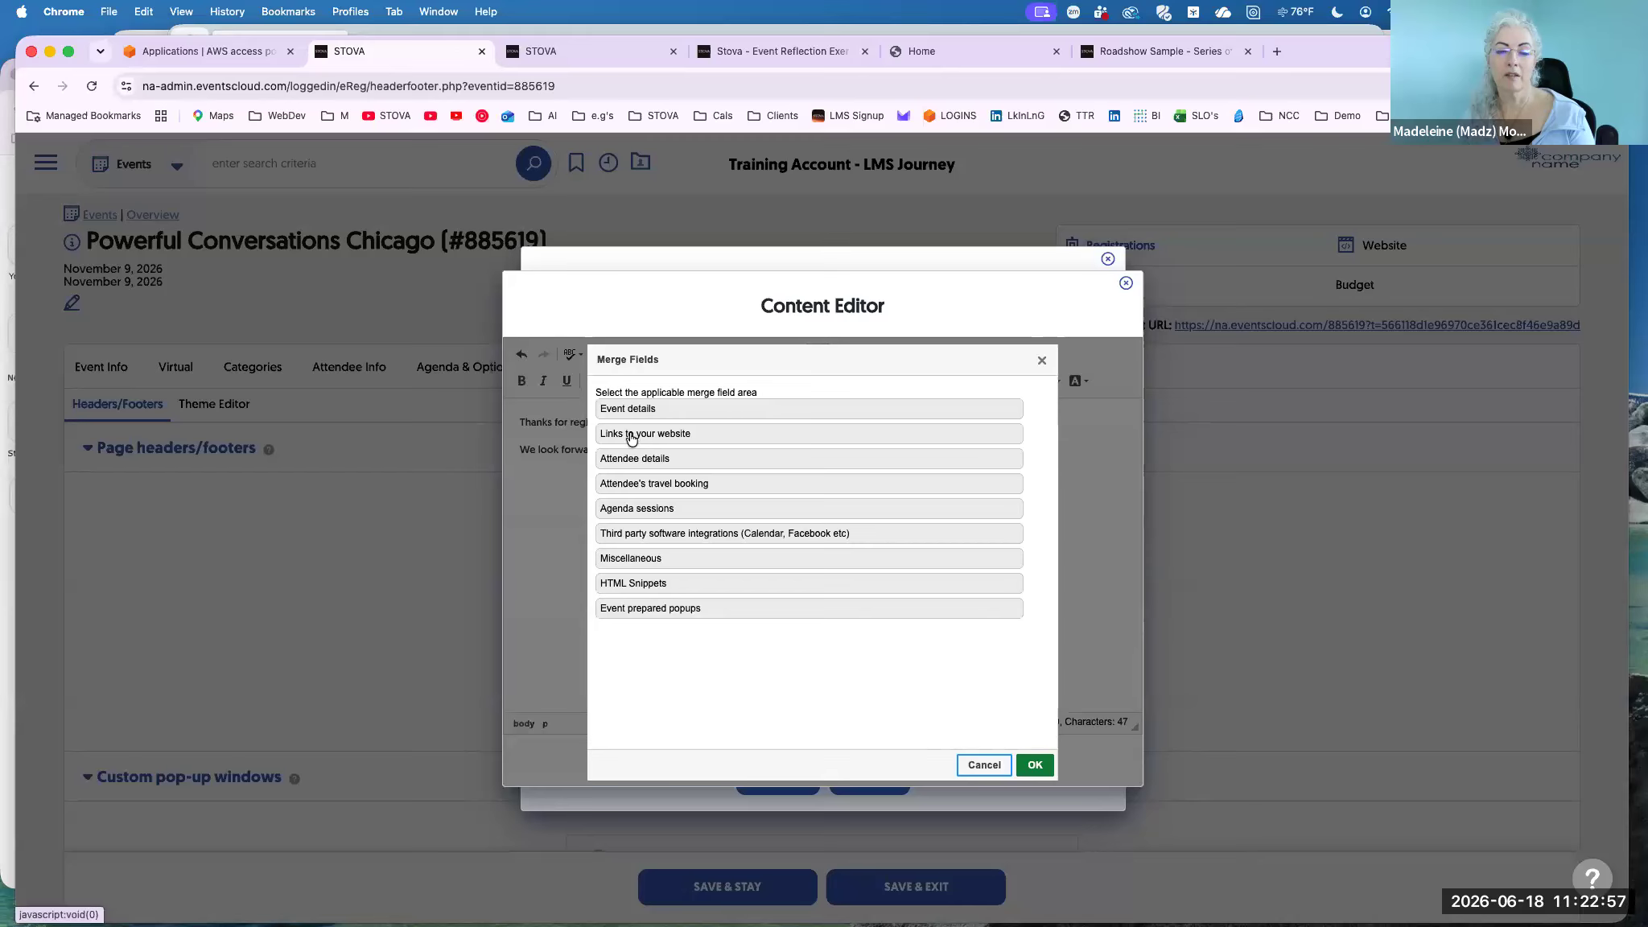
click(622, 418)
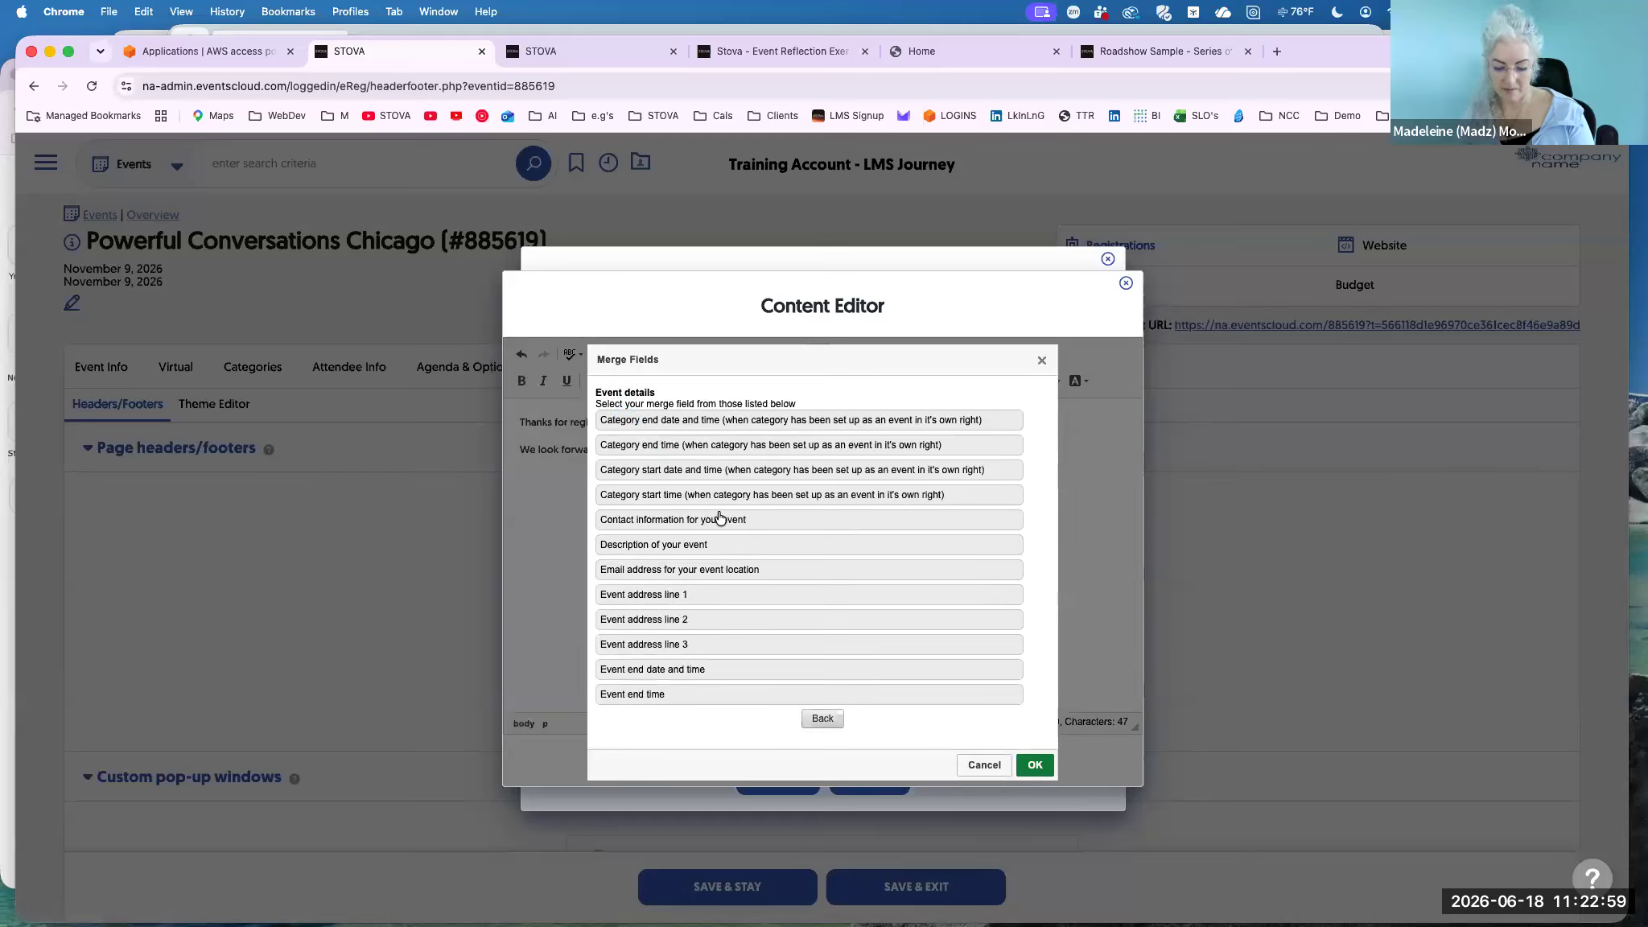
key(super+f)
text(city)
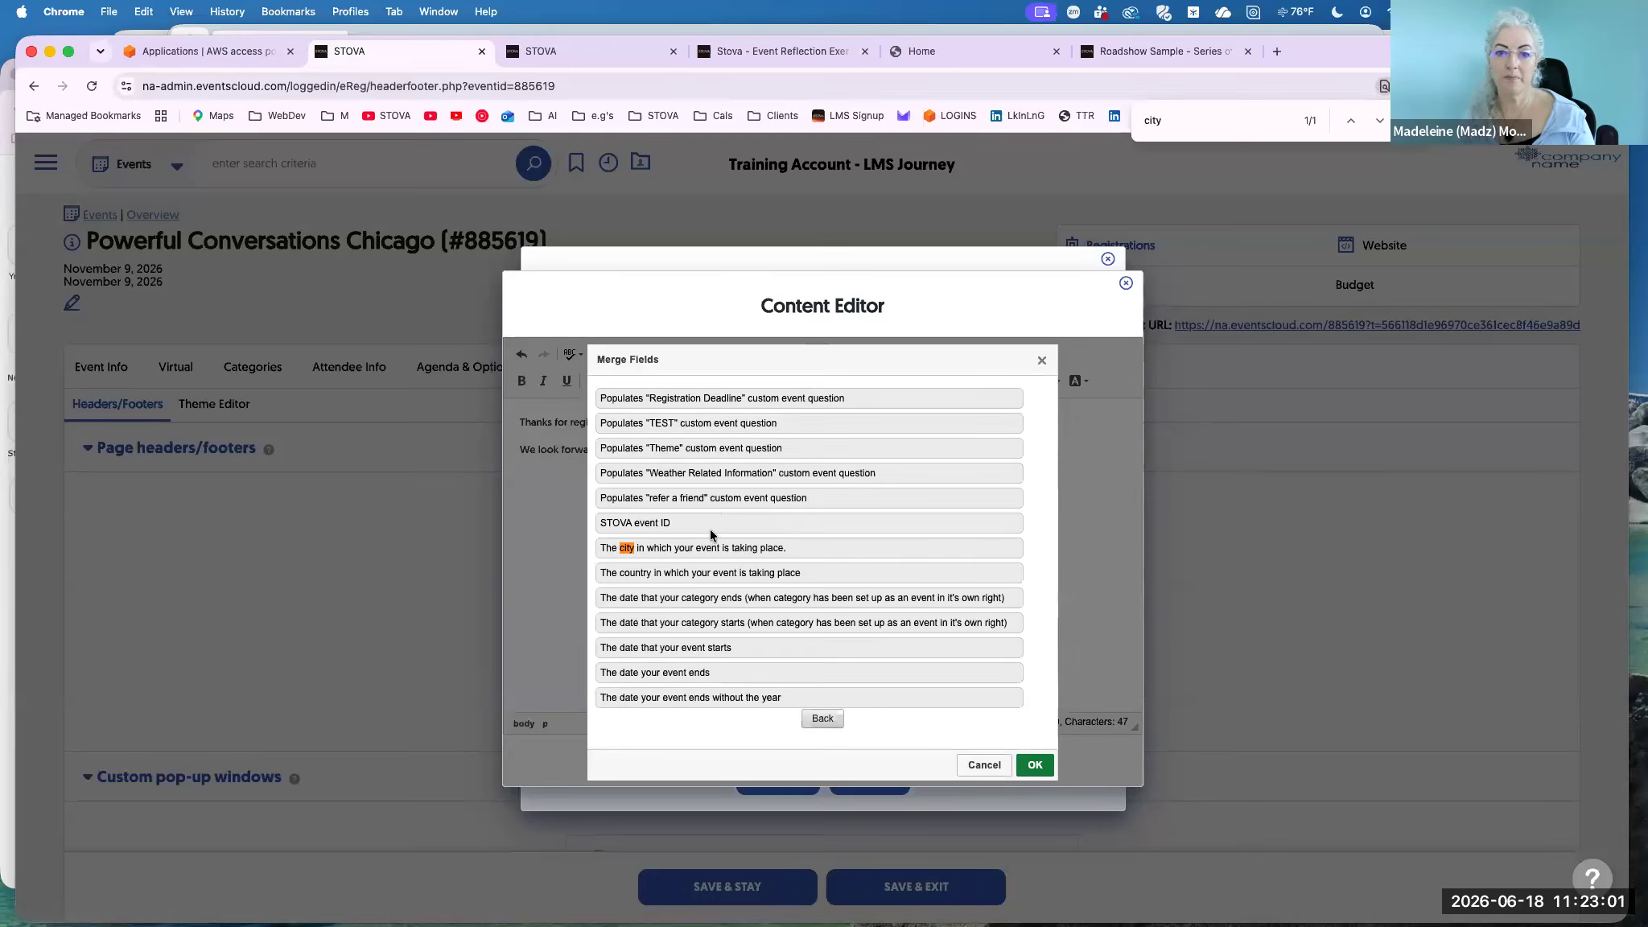
click(710, 547)
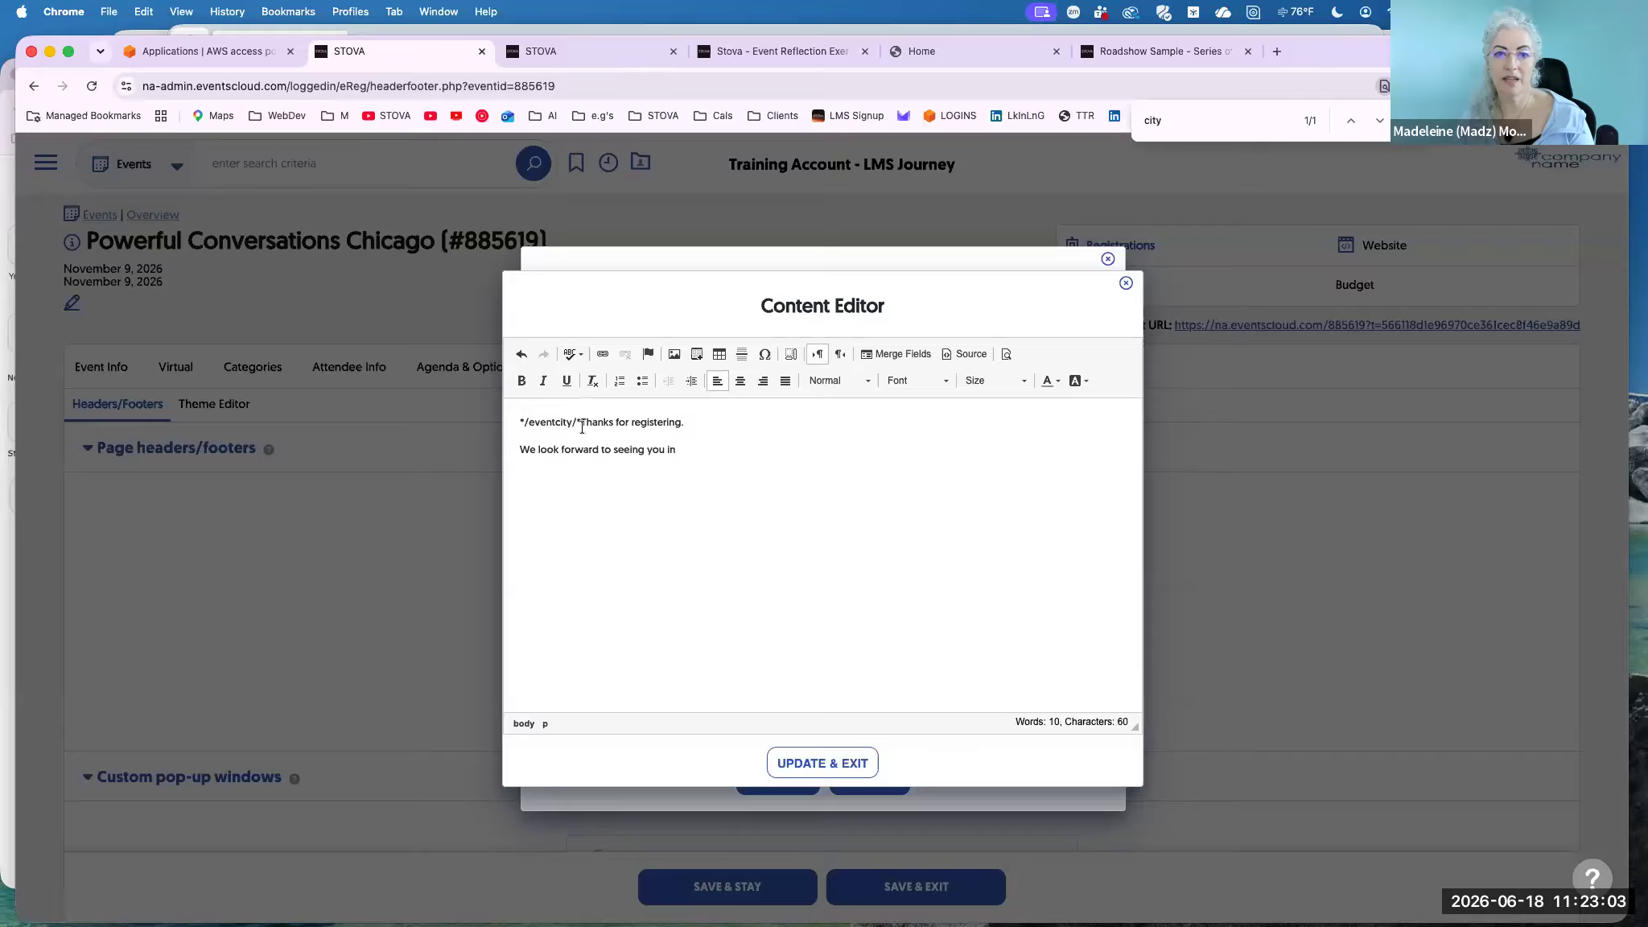
drag(581, 426, 508, 421)
key(super+c)
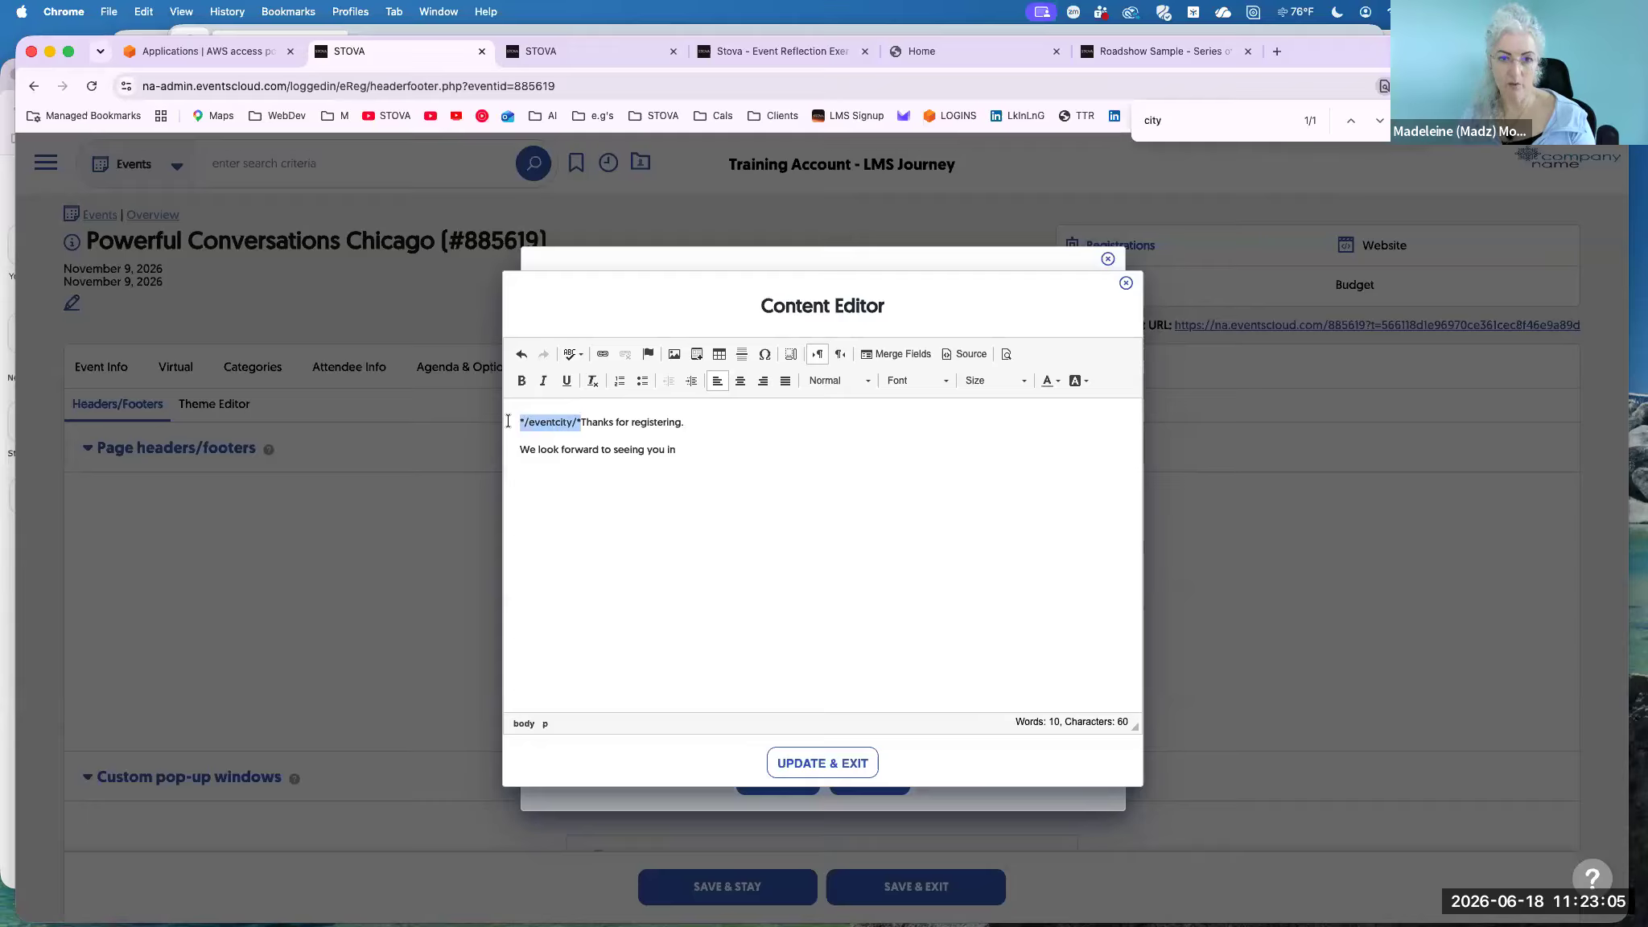
key(BackSpace)
click(712, 448)
key(super+v)
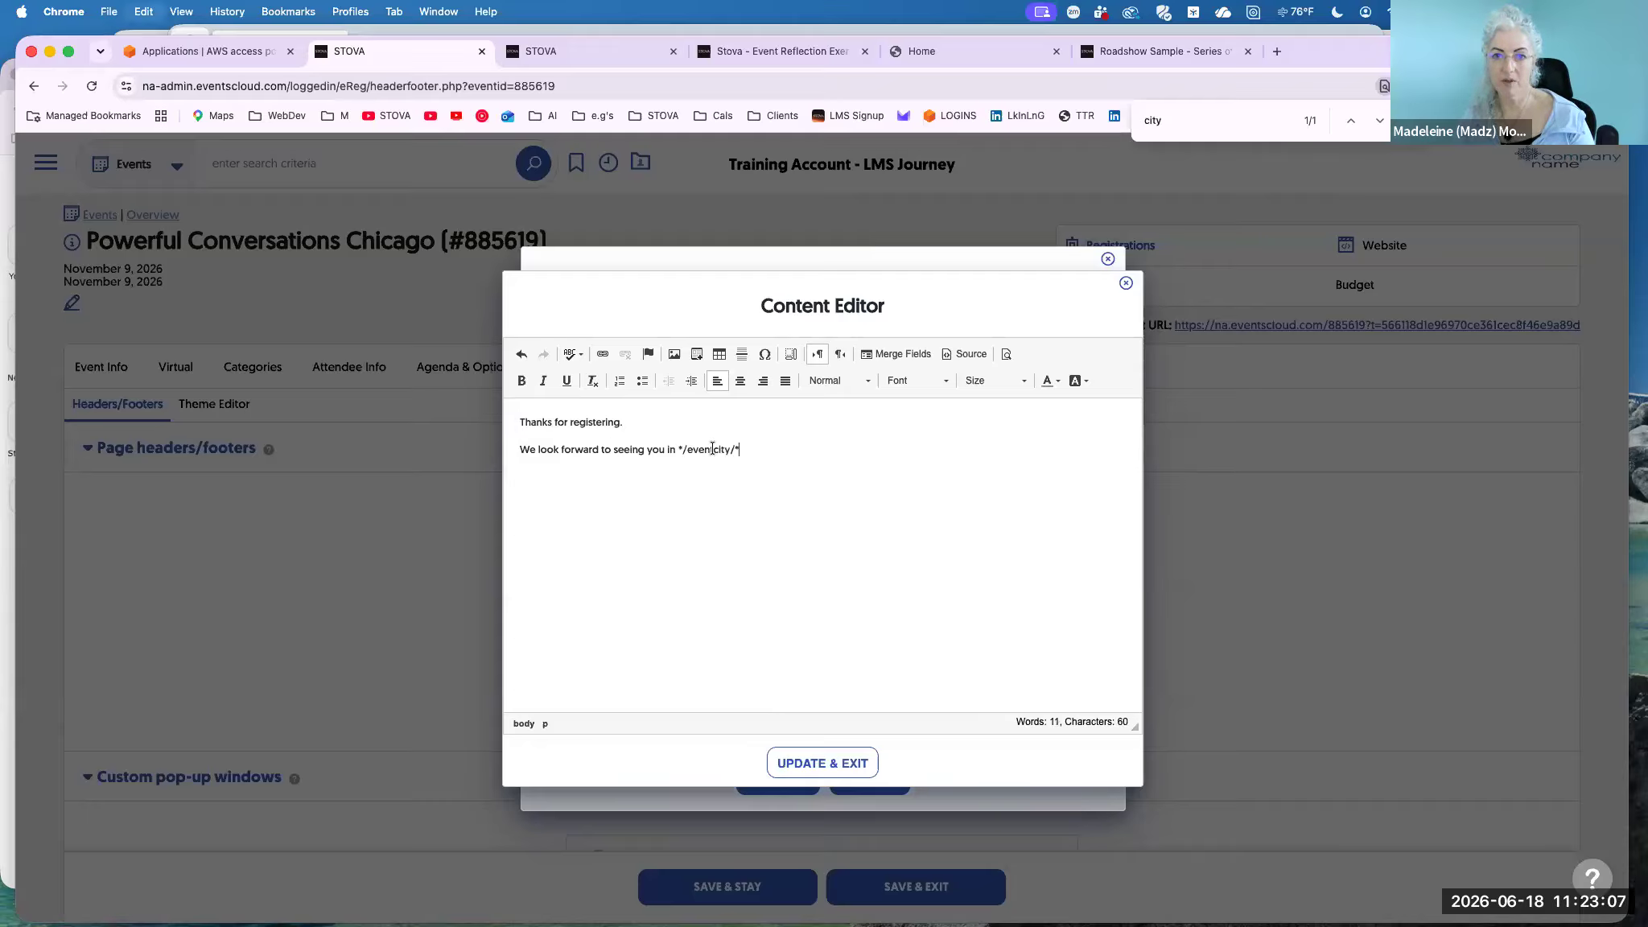
End the city sentence with a period and add "The weather will probably" followed by the Weather Related Information merge field and a period.
text(The weather will probably)
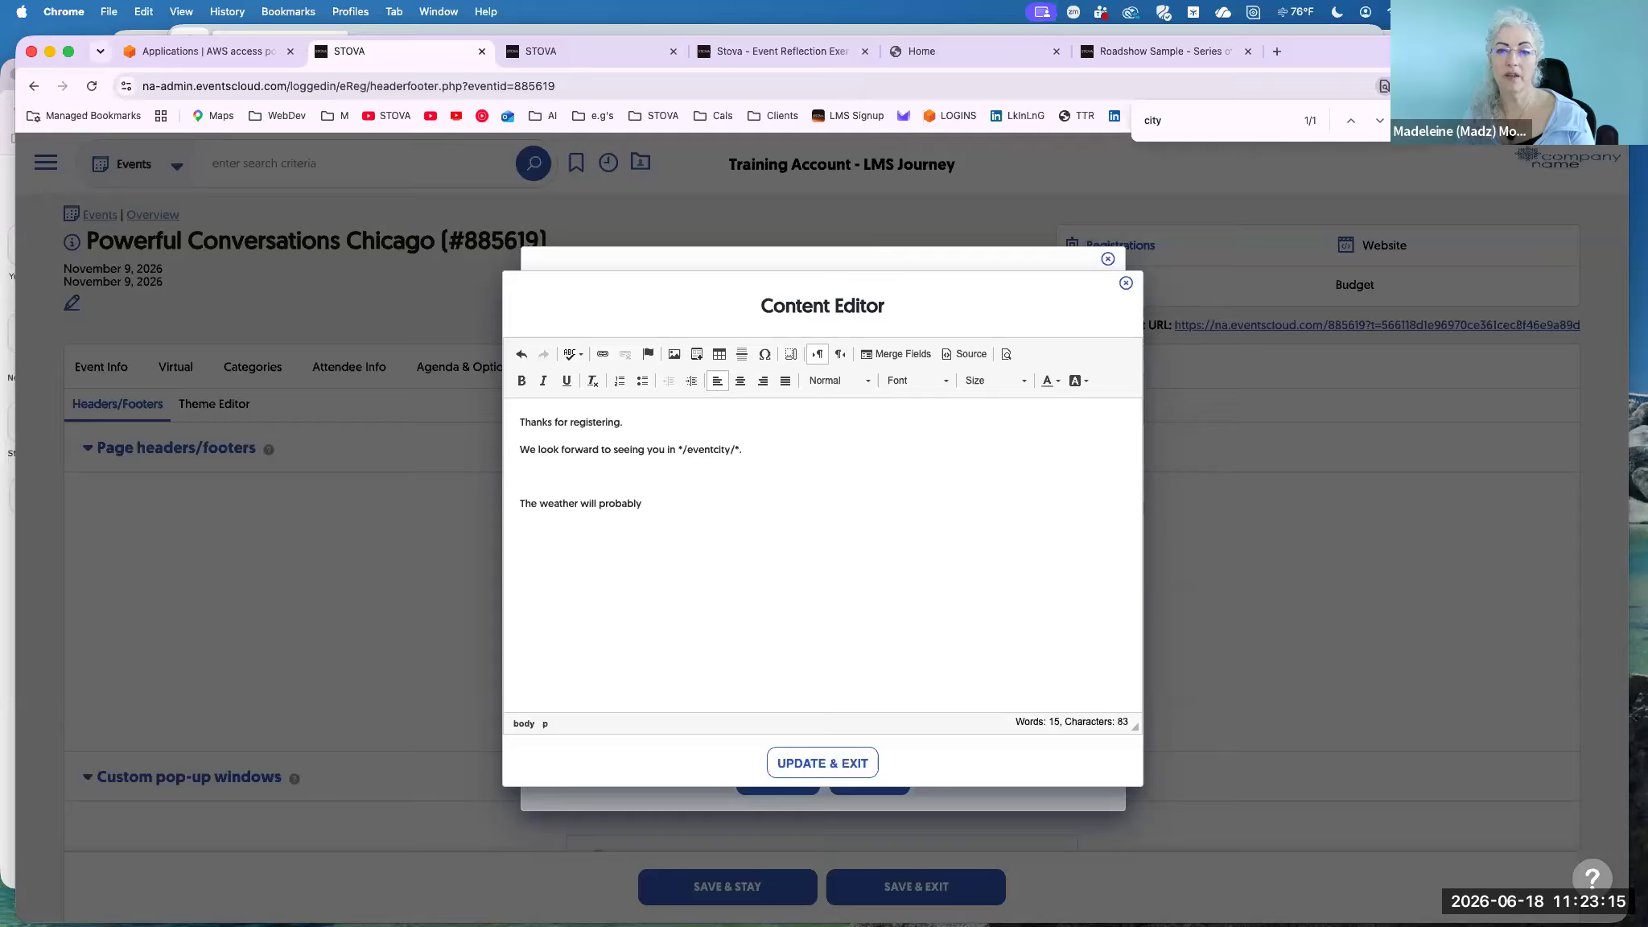
click(889, 348)
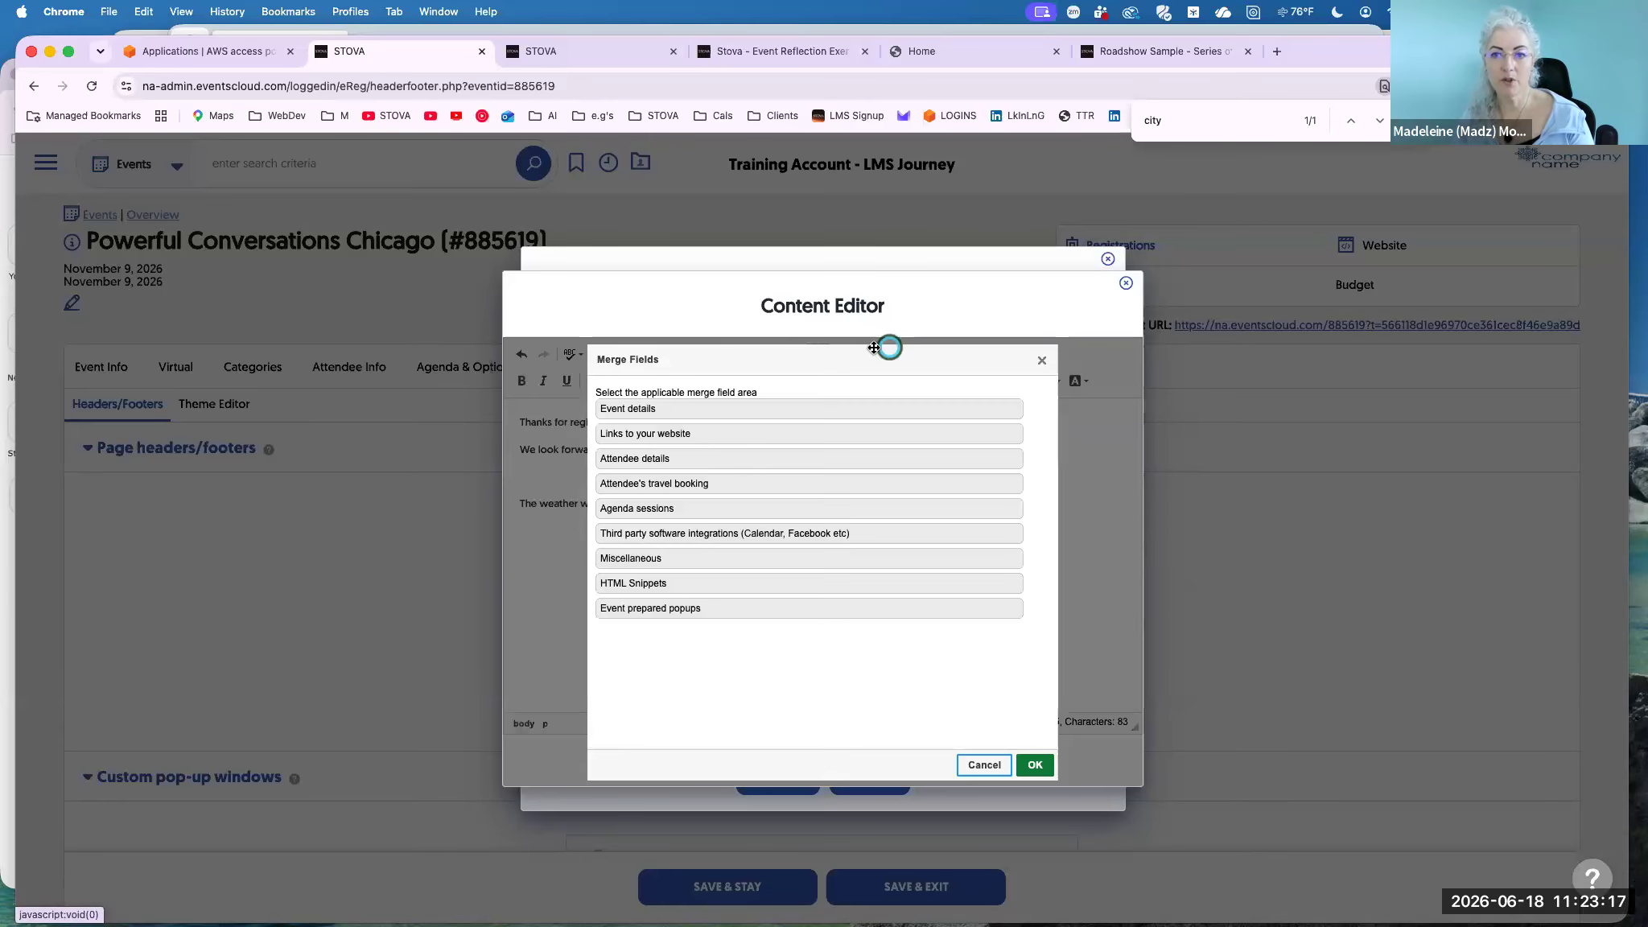
click(657, 412)
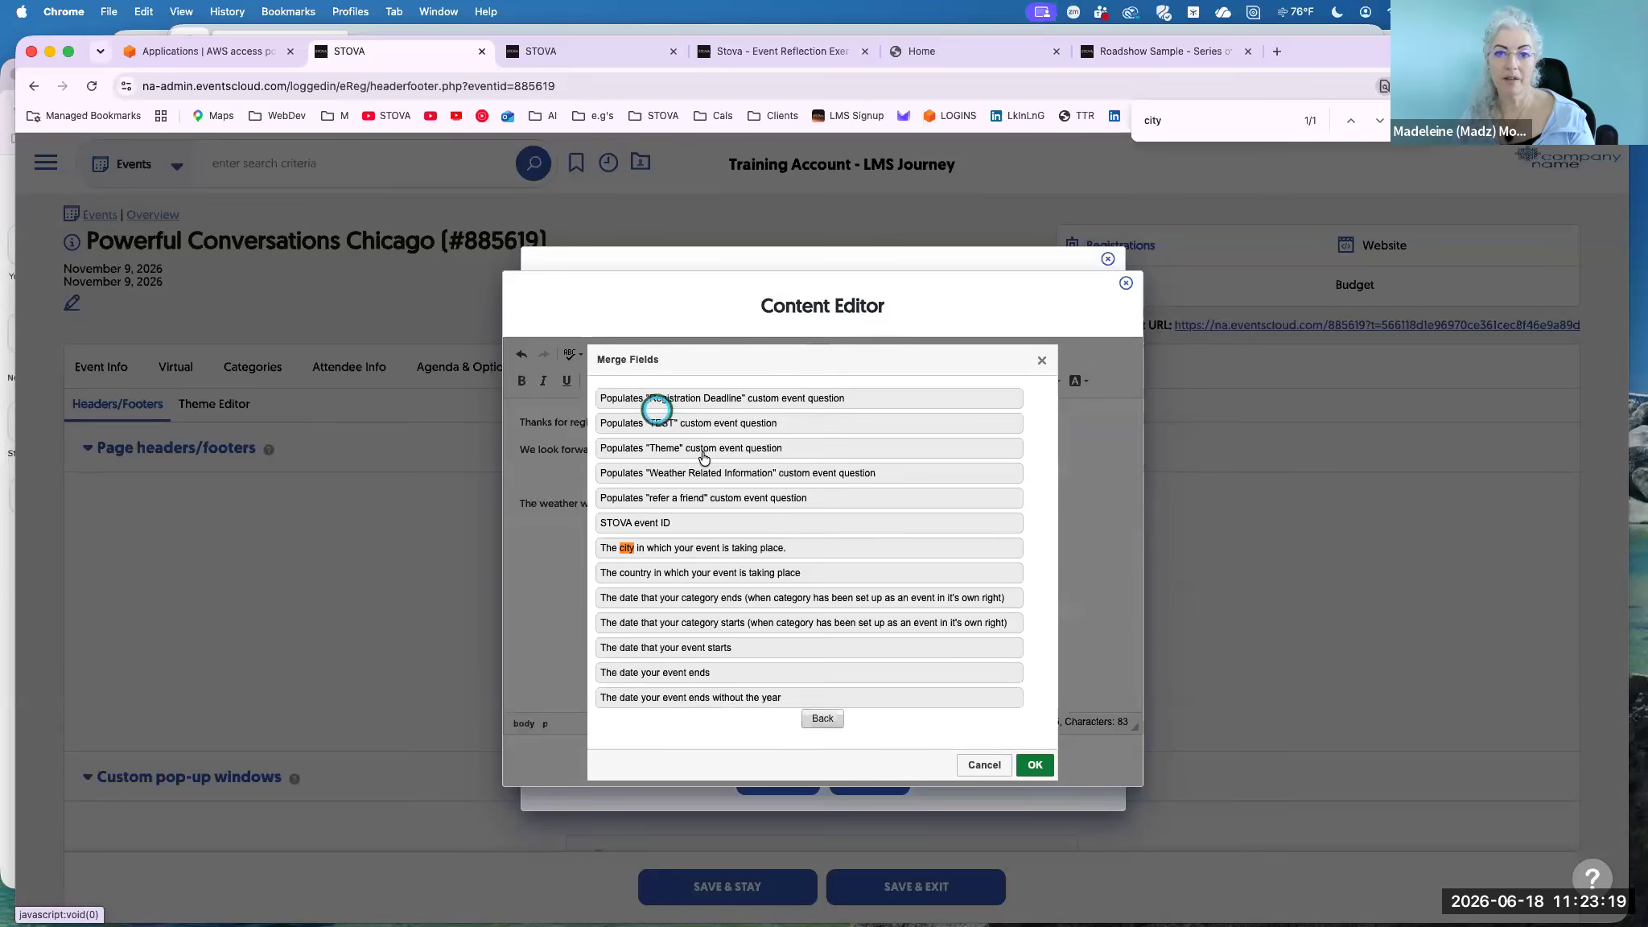
text(weather)
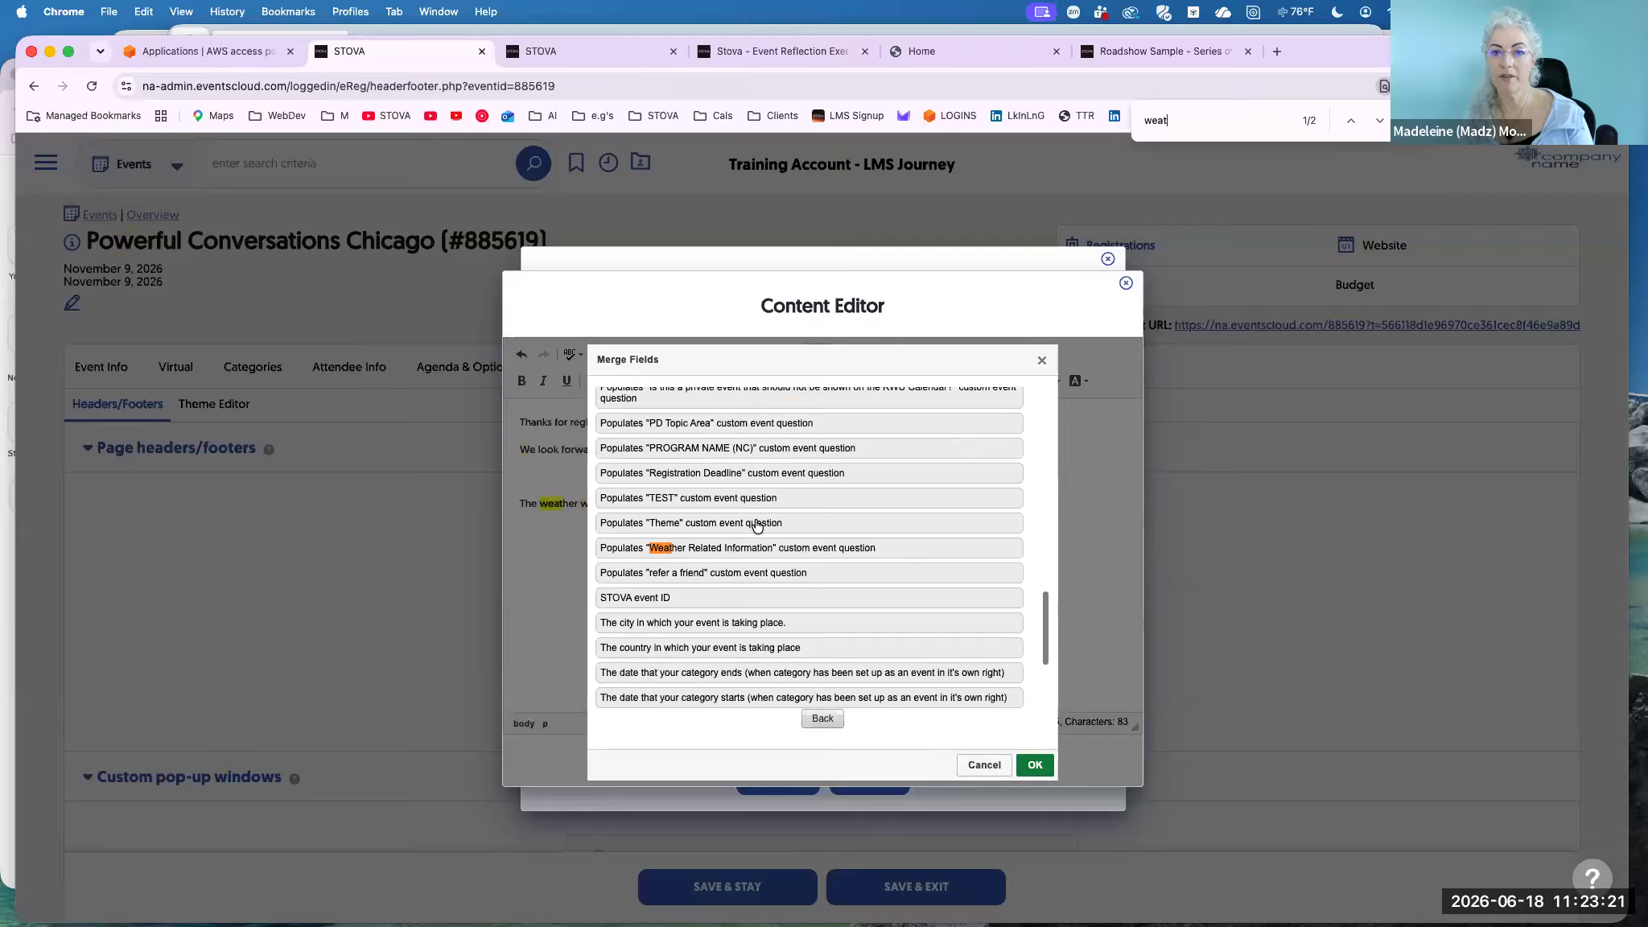
click(751, 547)
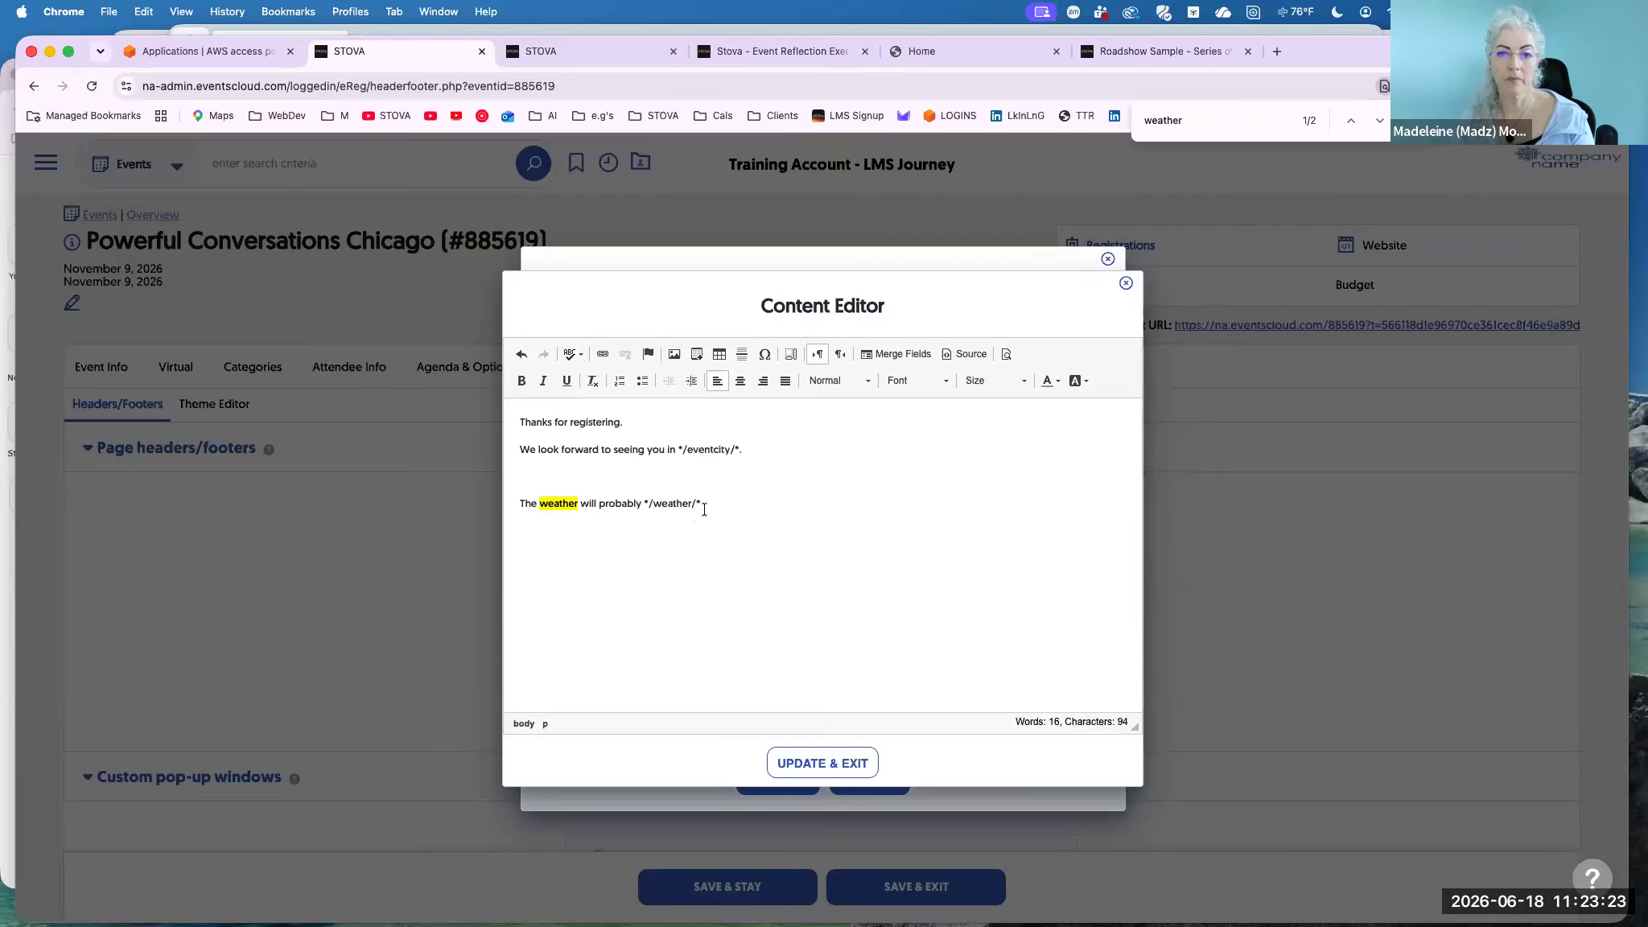
key(shift+Left)
key(shift+Left)
key(shift+Left)
key(shift+Left)
key(shift+Left)
key(shift+Left)
key(shift+Left)
key(shift+Left)
key(shift+Left)
key(shift+Left)
key(shift+Left)
key(shift+Left)
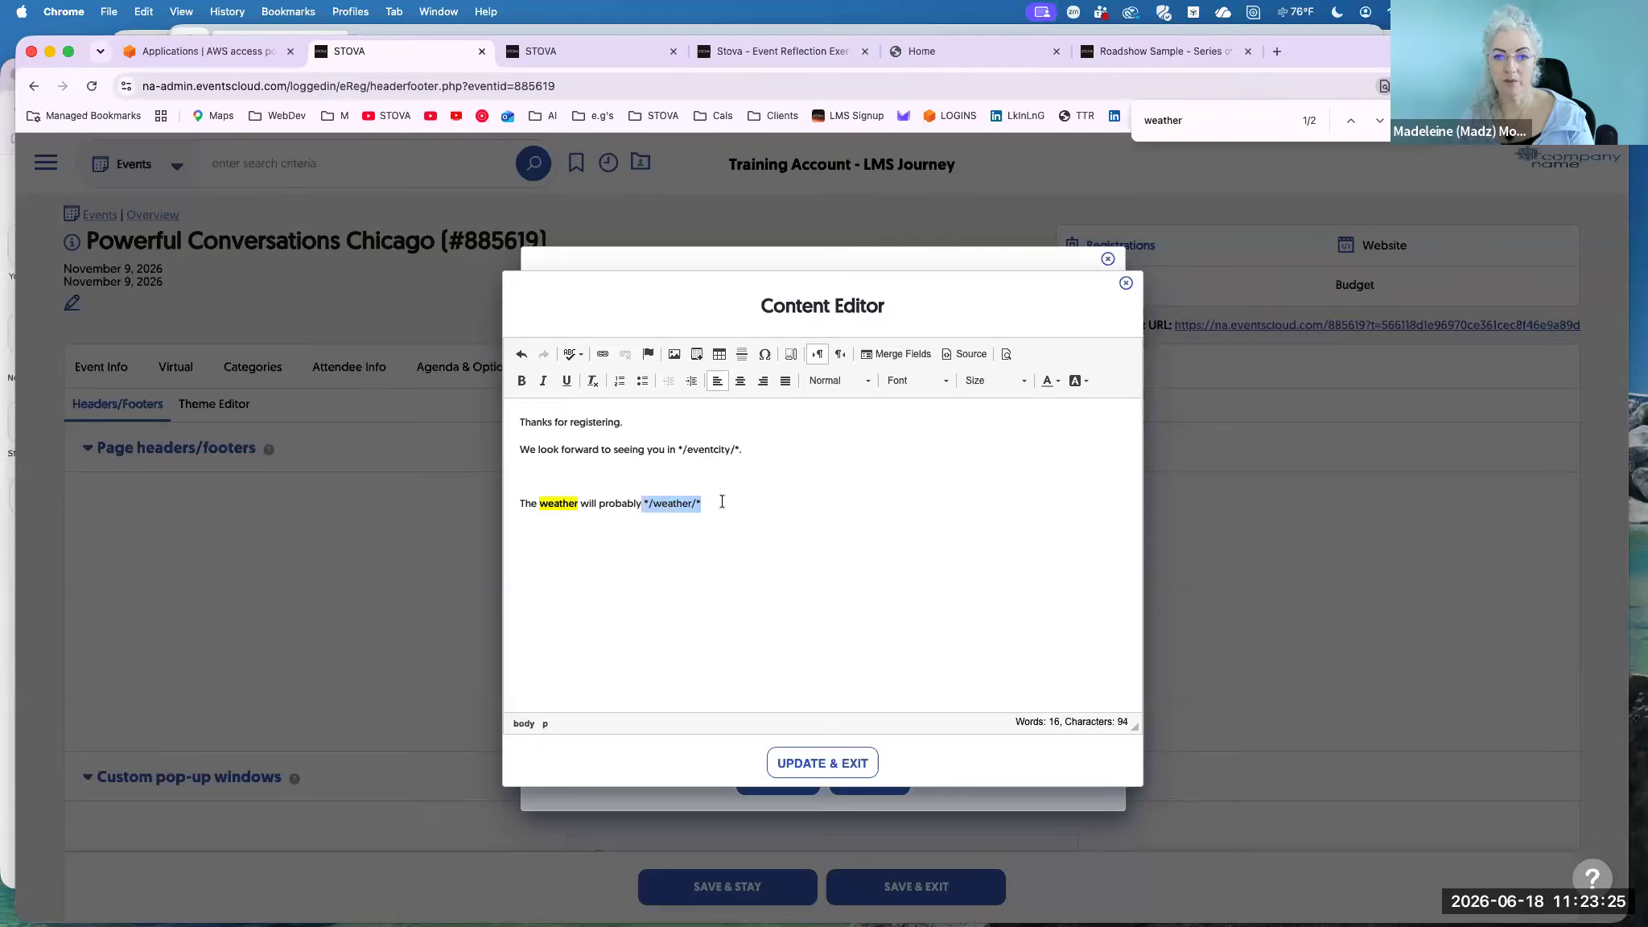
click(722, 503)
text(.)
key(Return)
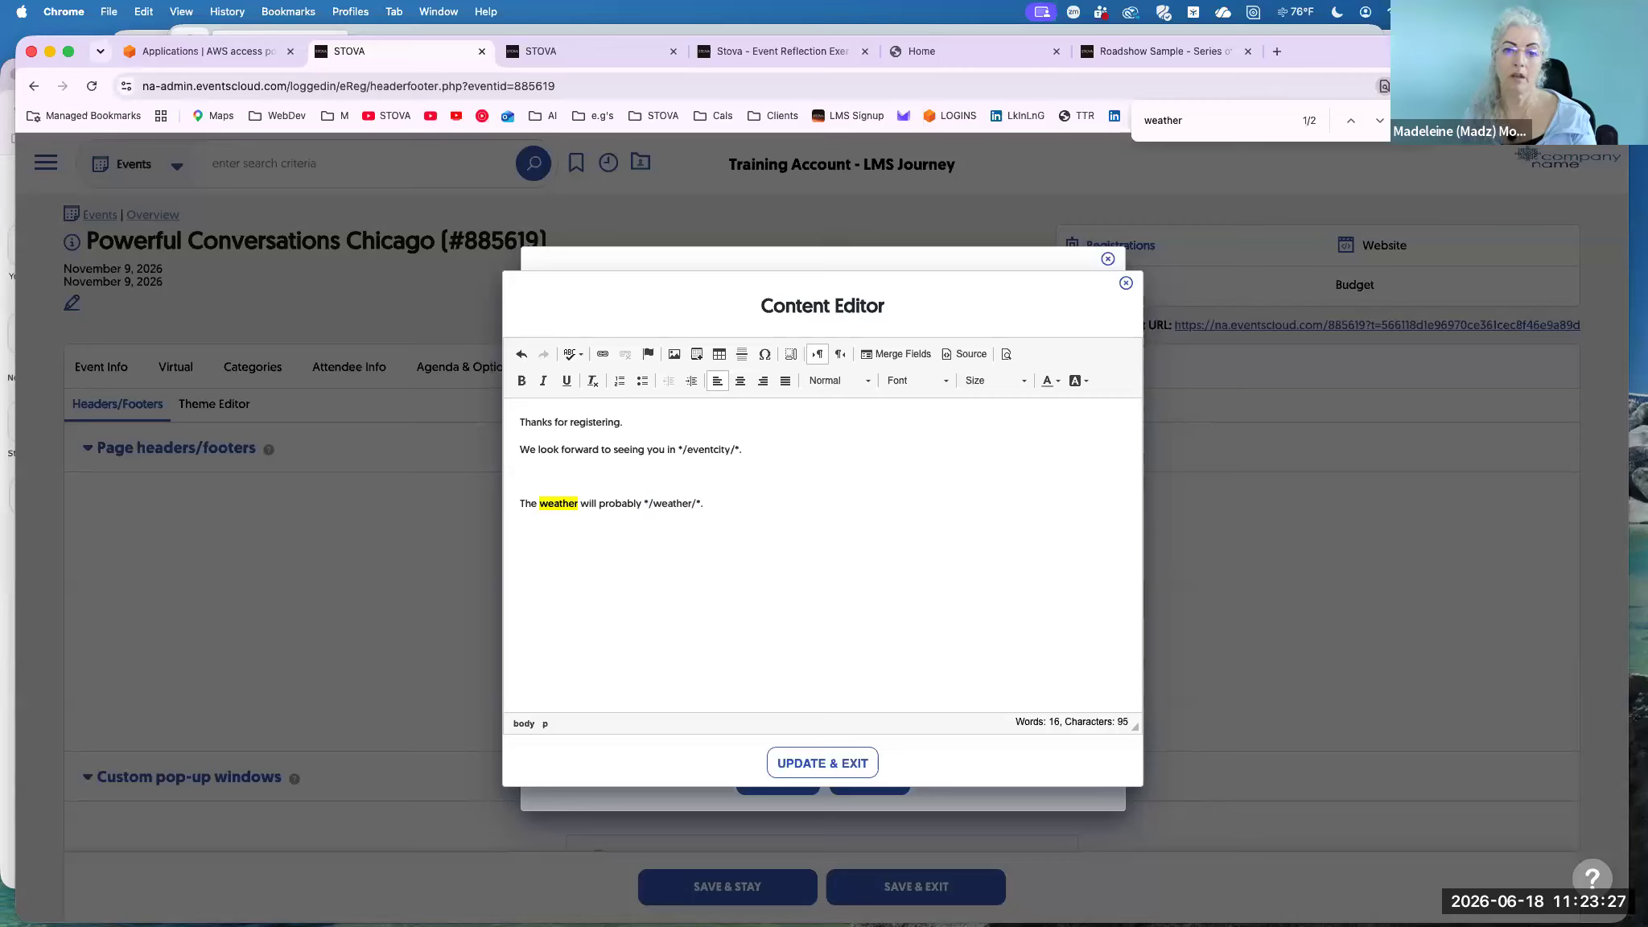
Insert the 2025 Copyright HTML snippet below the weather sentence and select its merge code.
click(875, 354)
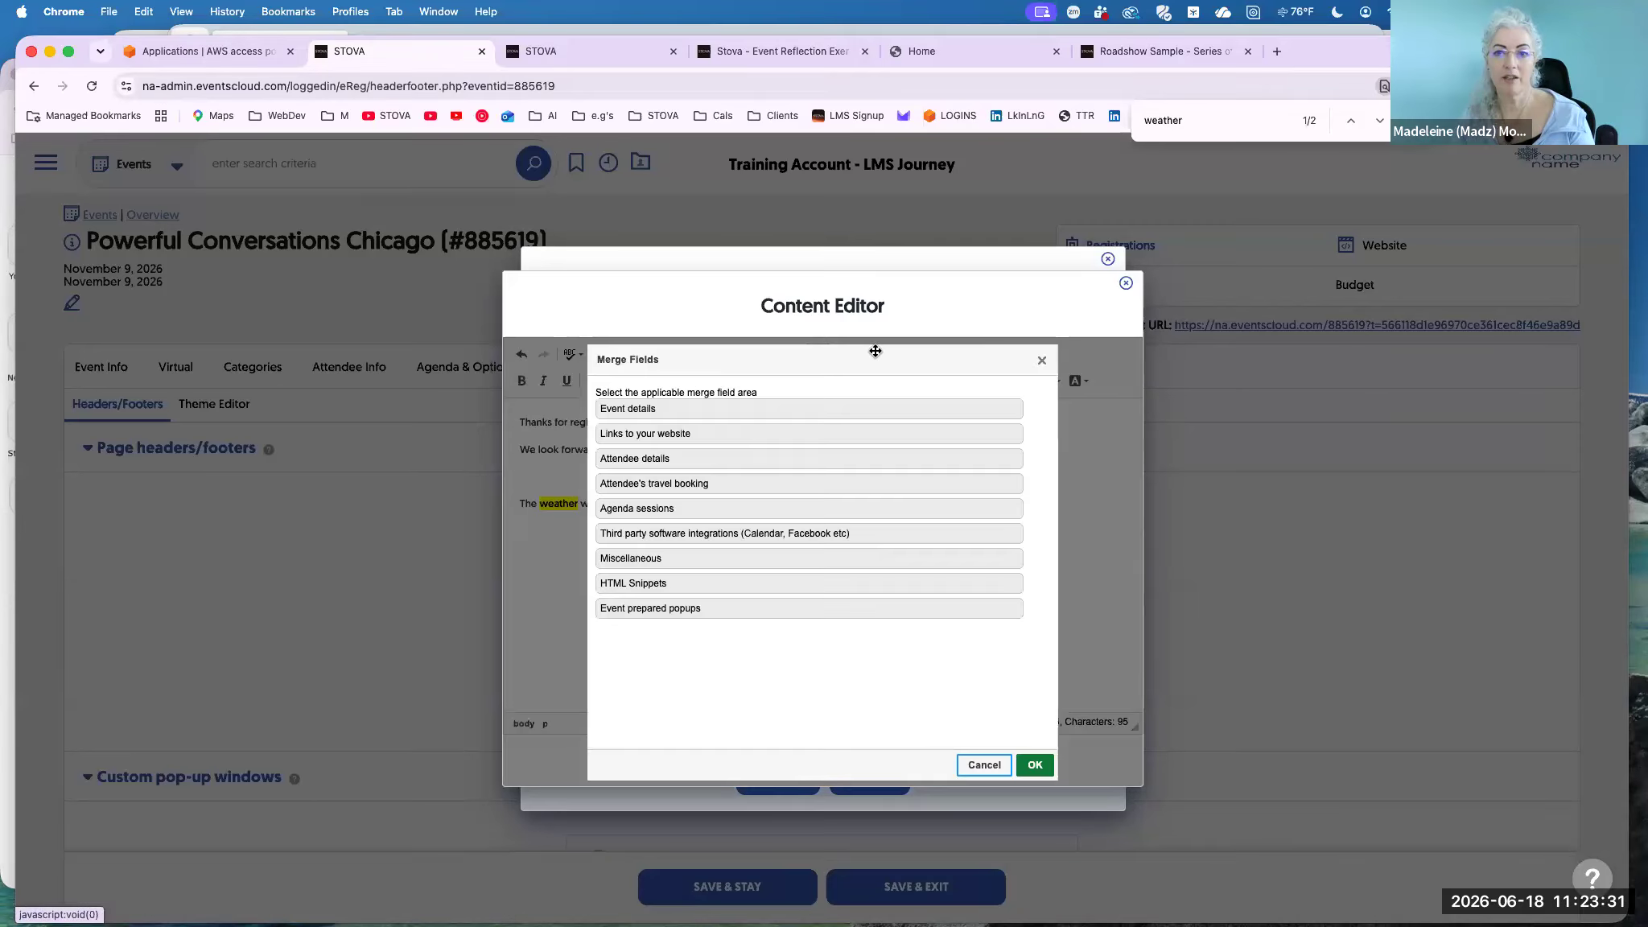
click(632, 584)
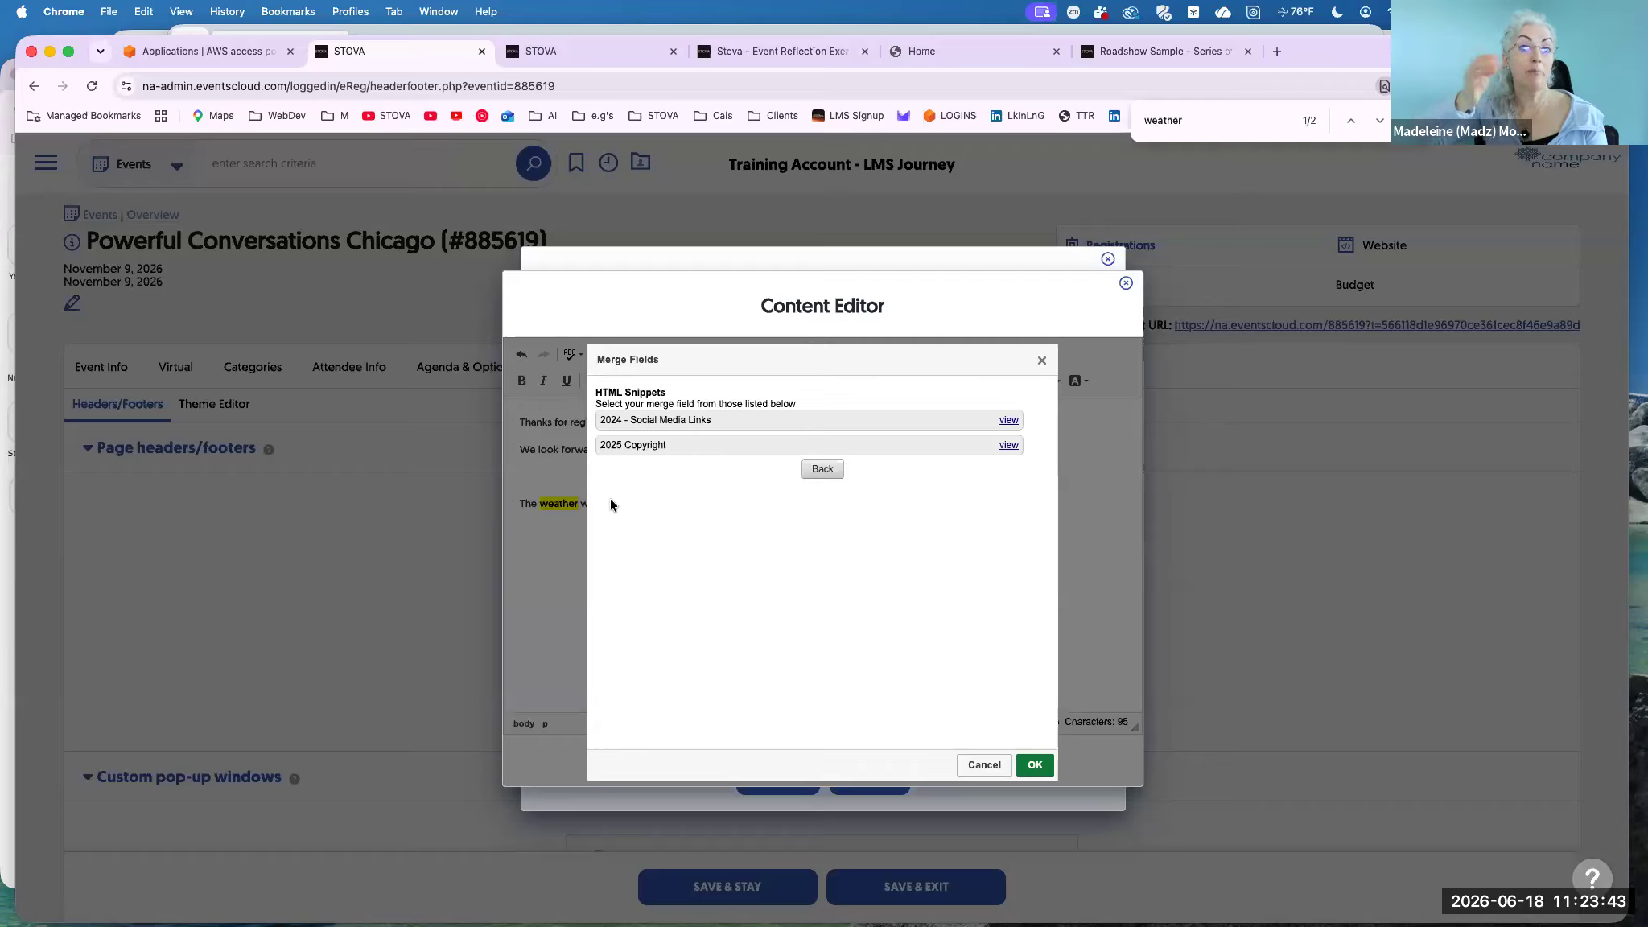
click(630, 444)
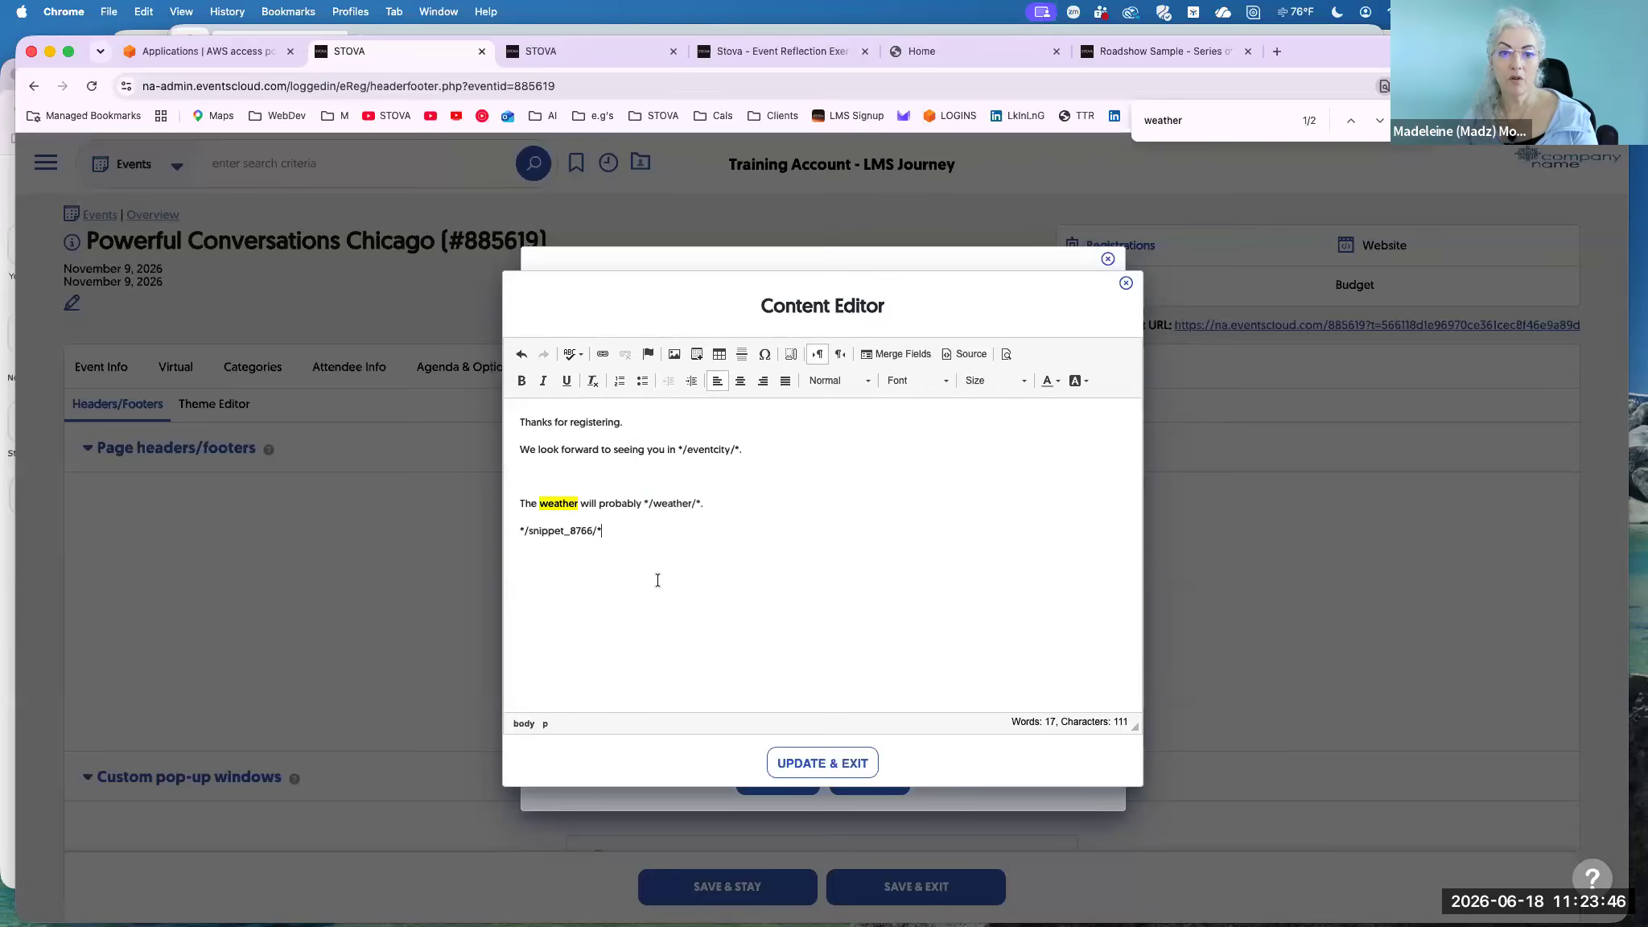
drag(545, 535, 515, 533)
triple_click(559, 530)
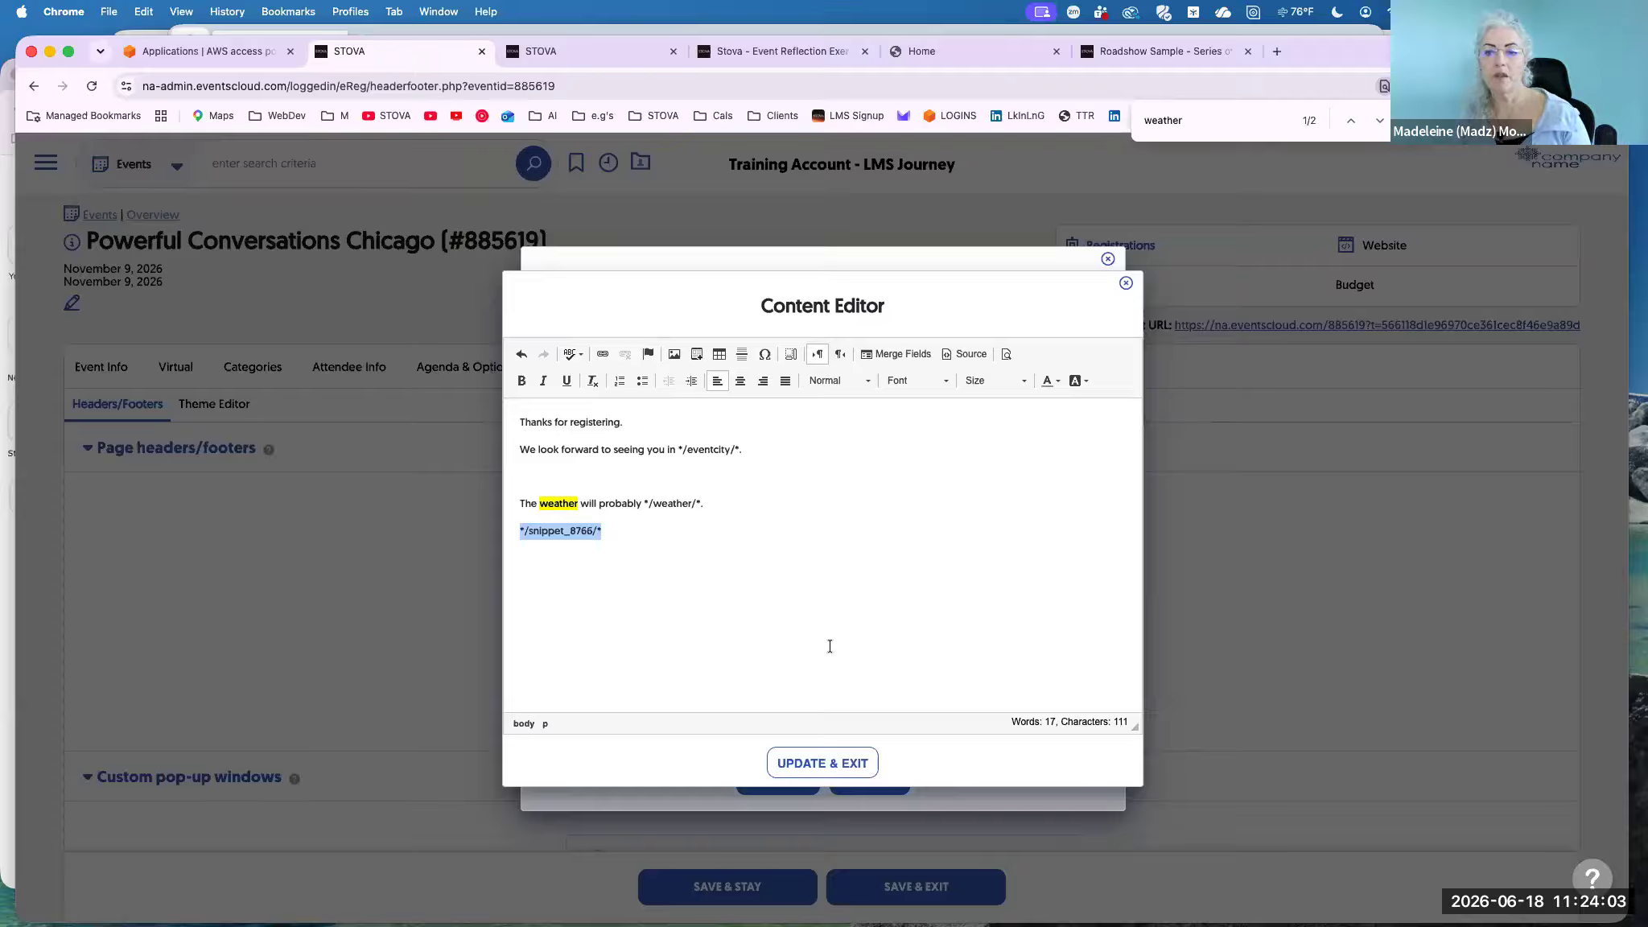
Keep the edited header content, enter the internal note "Thank you. Snippet. Weather Info", and save the Registration Record header.
click(824, 761)
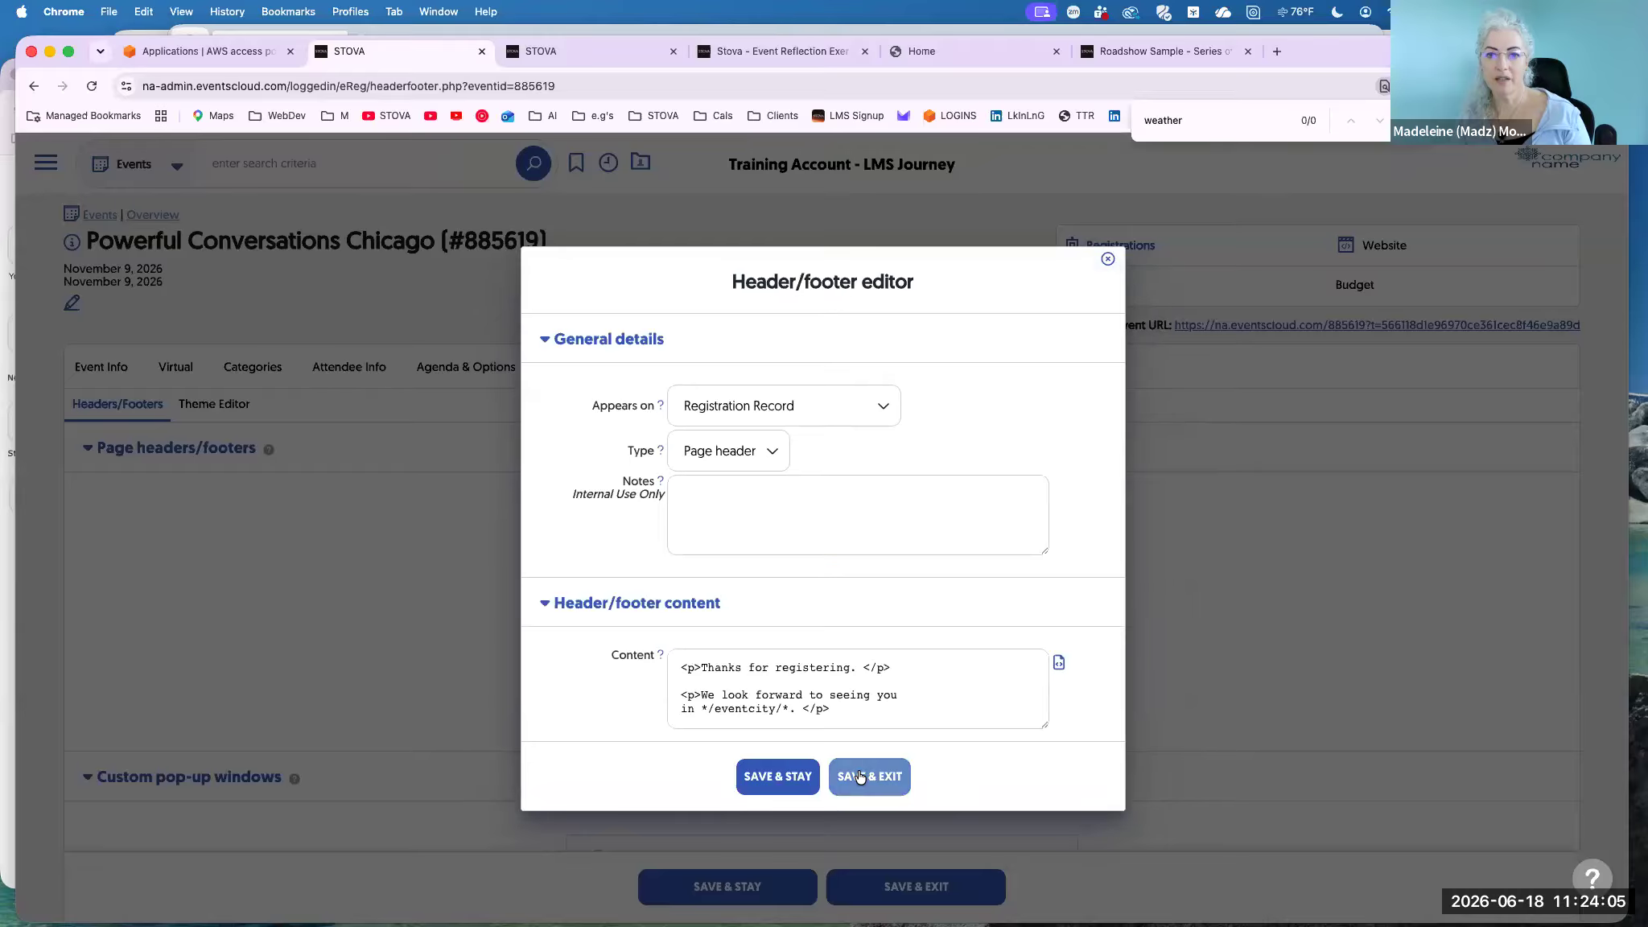
click(771, 514)
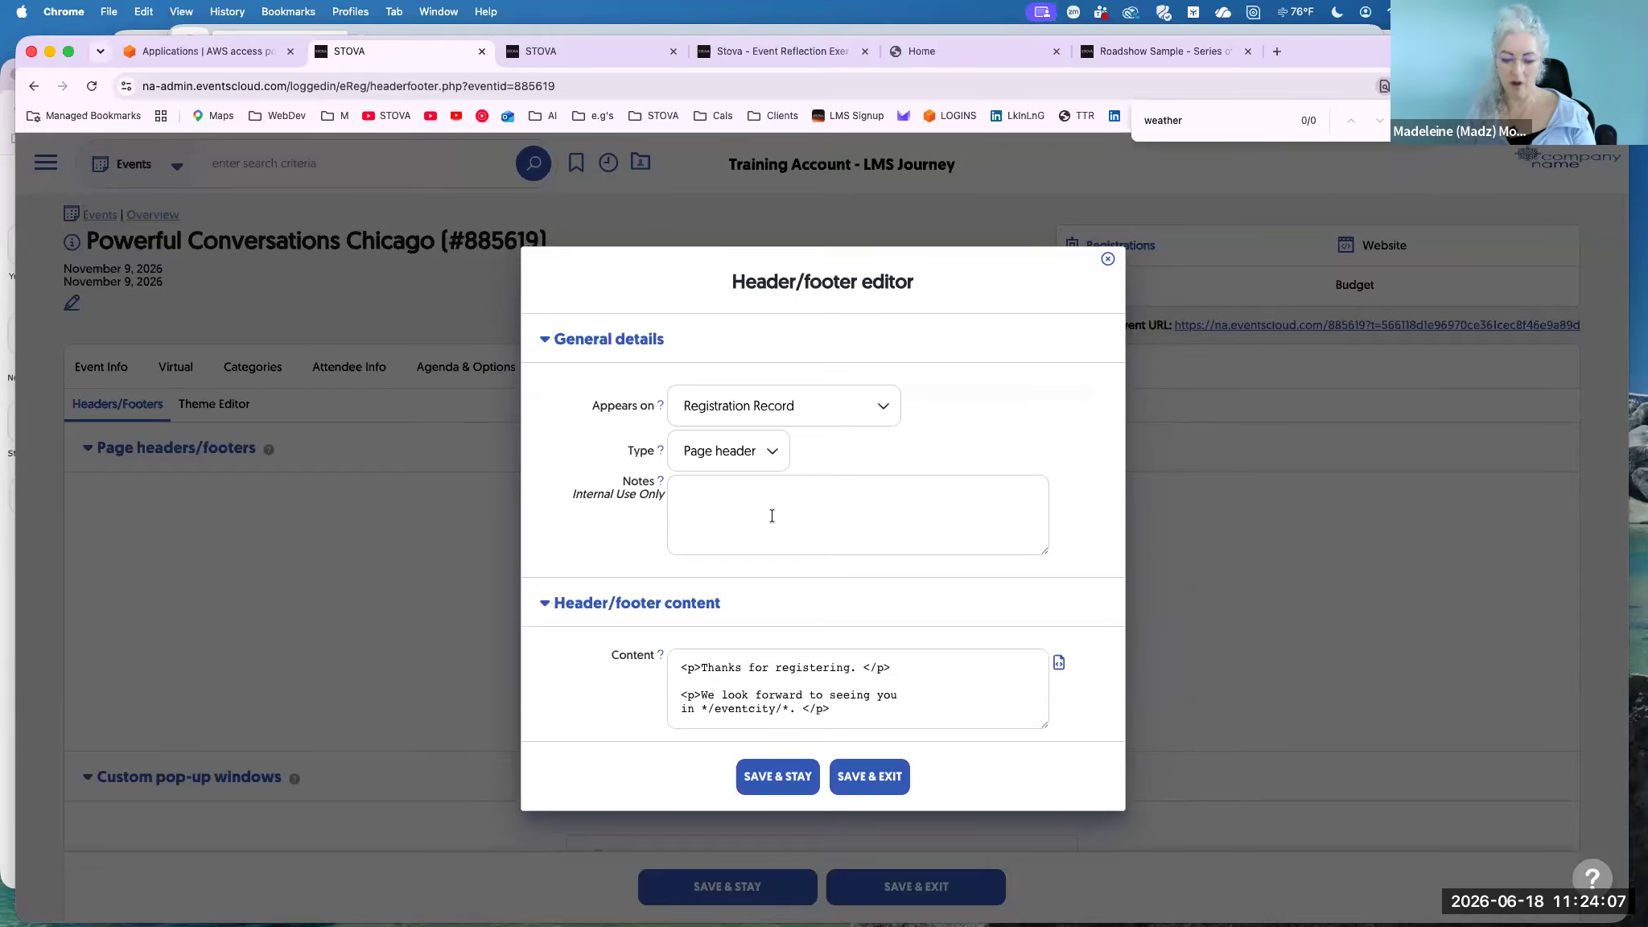
text(Thank you. Snip)
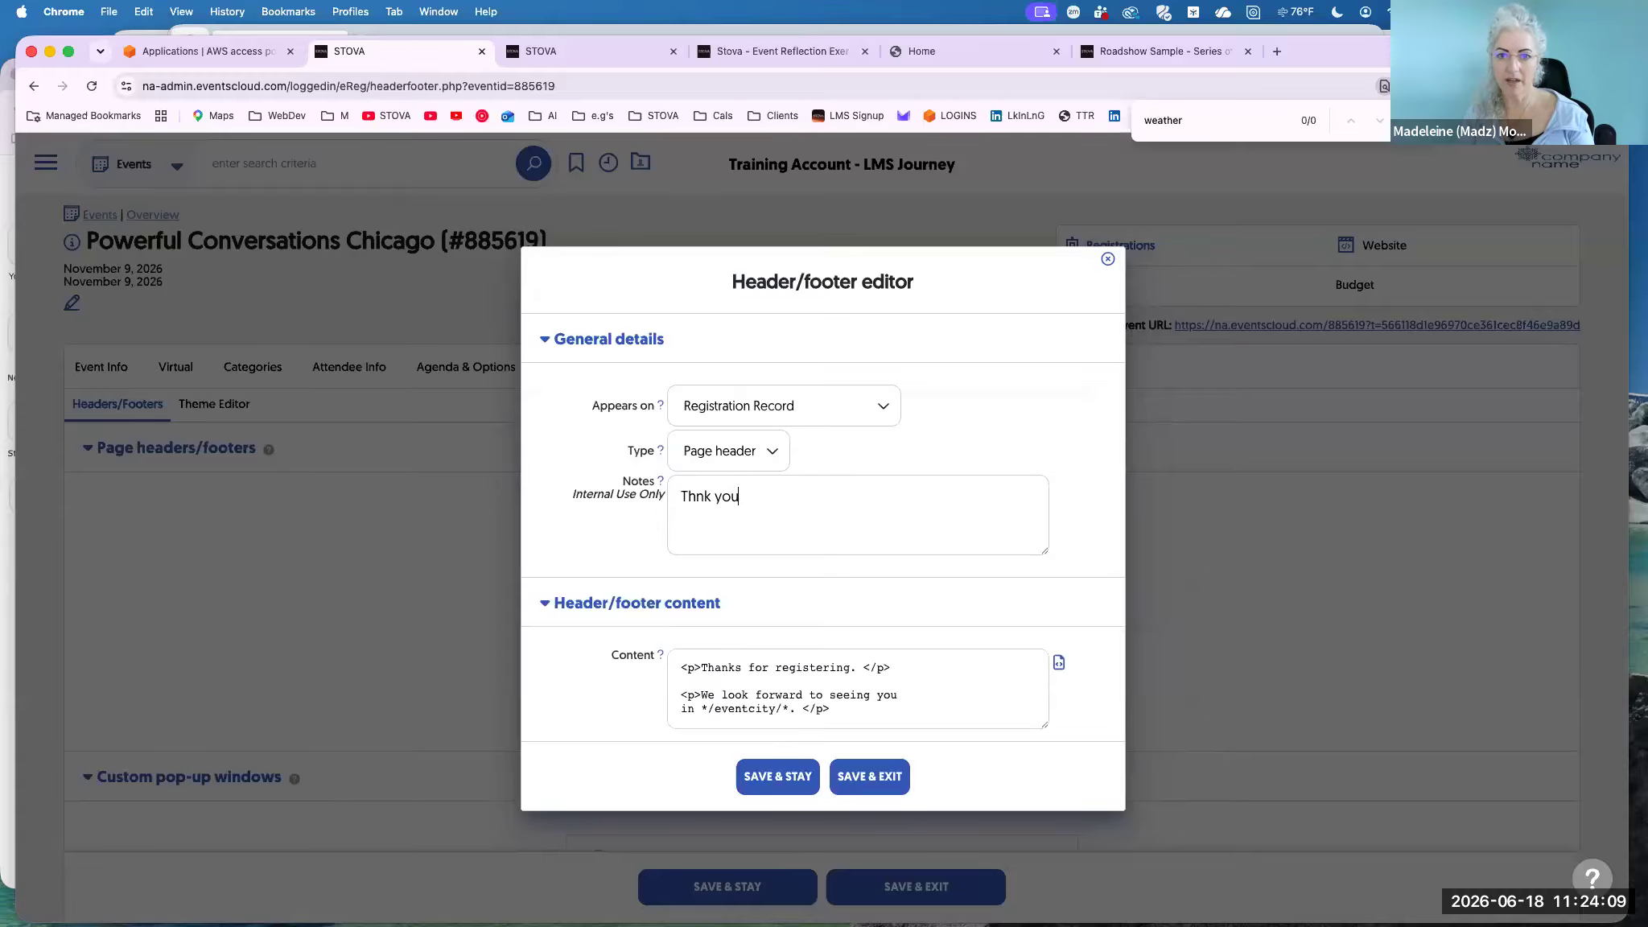
text(pet.)
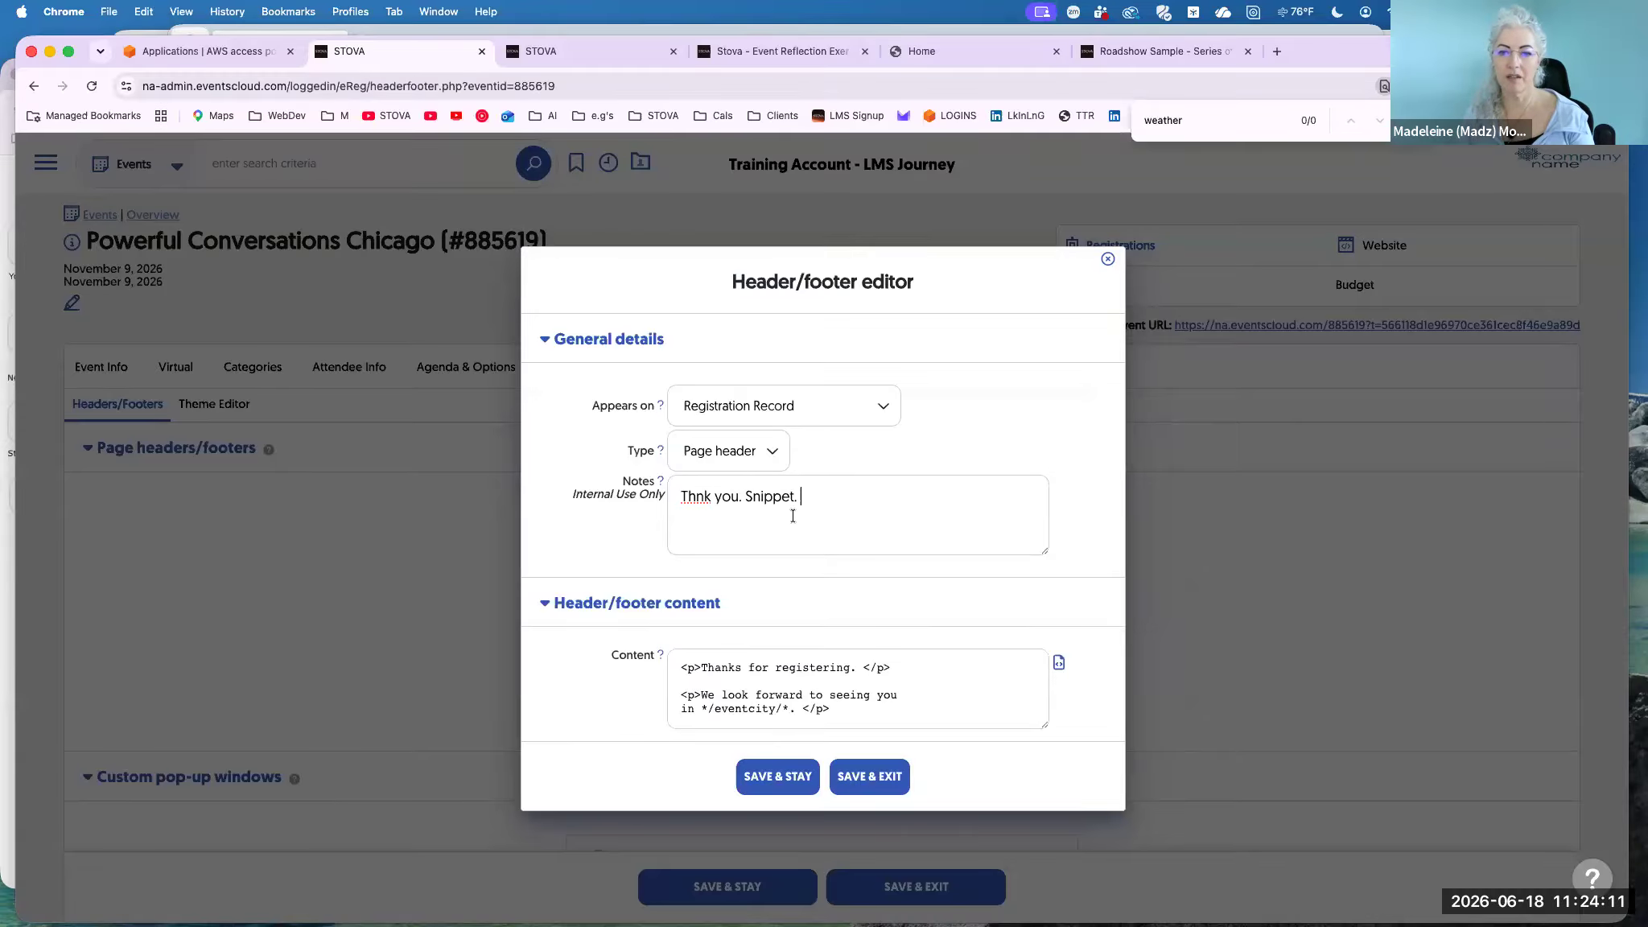
click(694, 500)
text(a)
click(812, 491)
text(Weather Info)
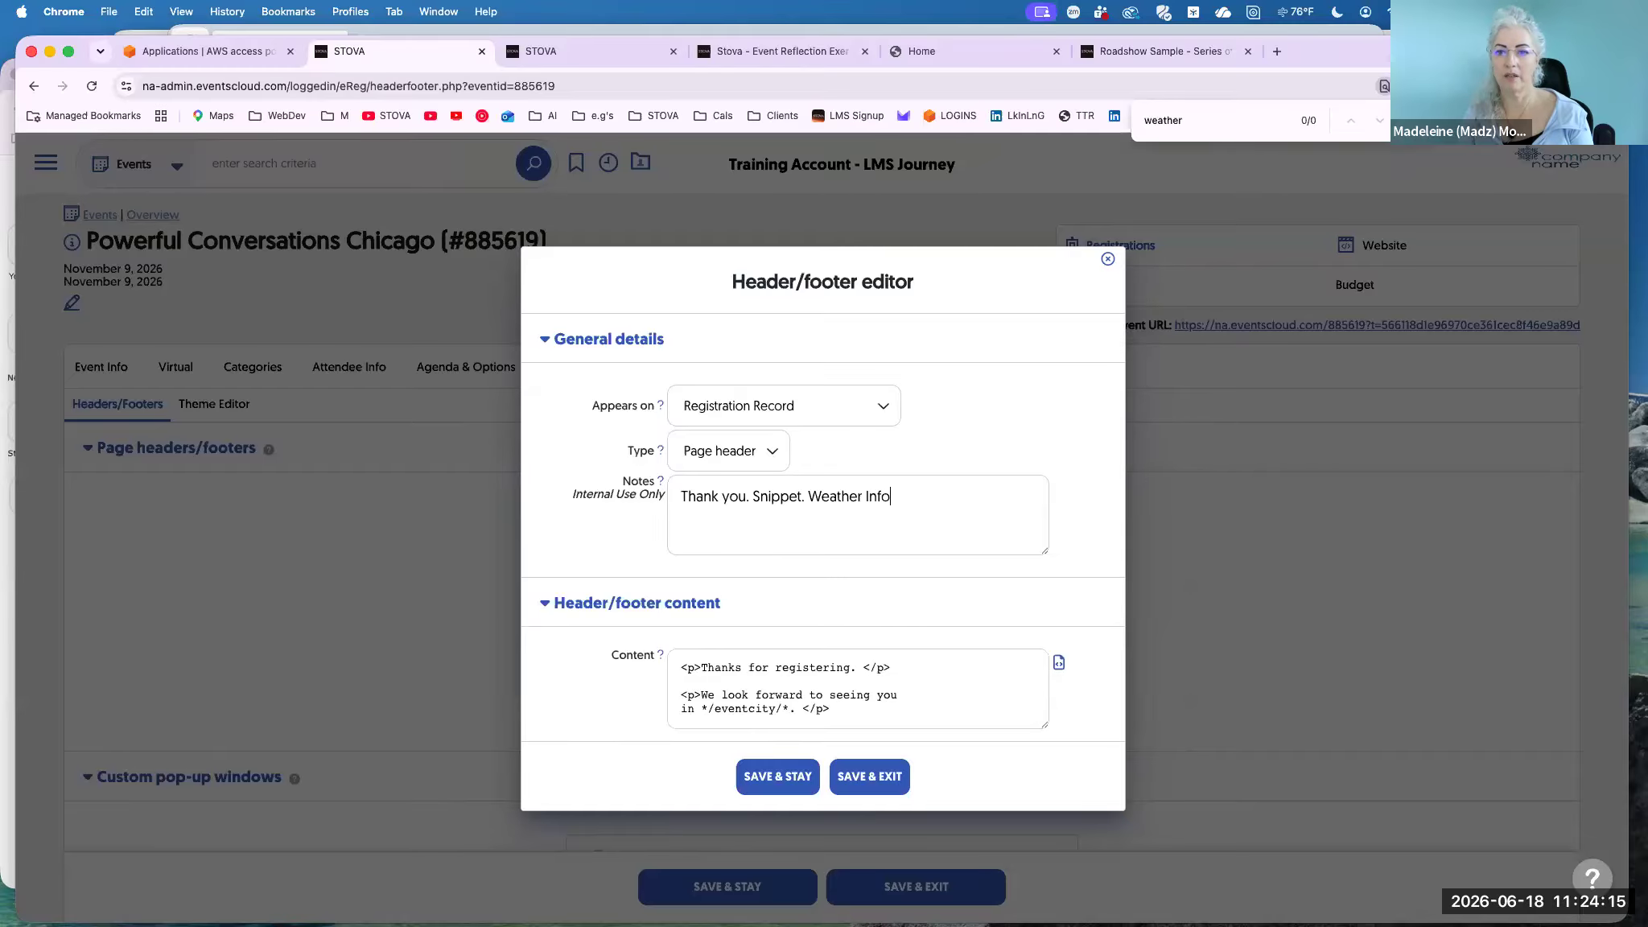
click(870, 775)
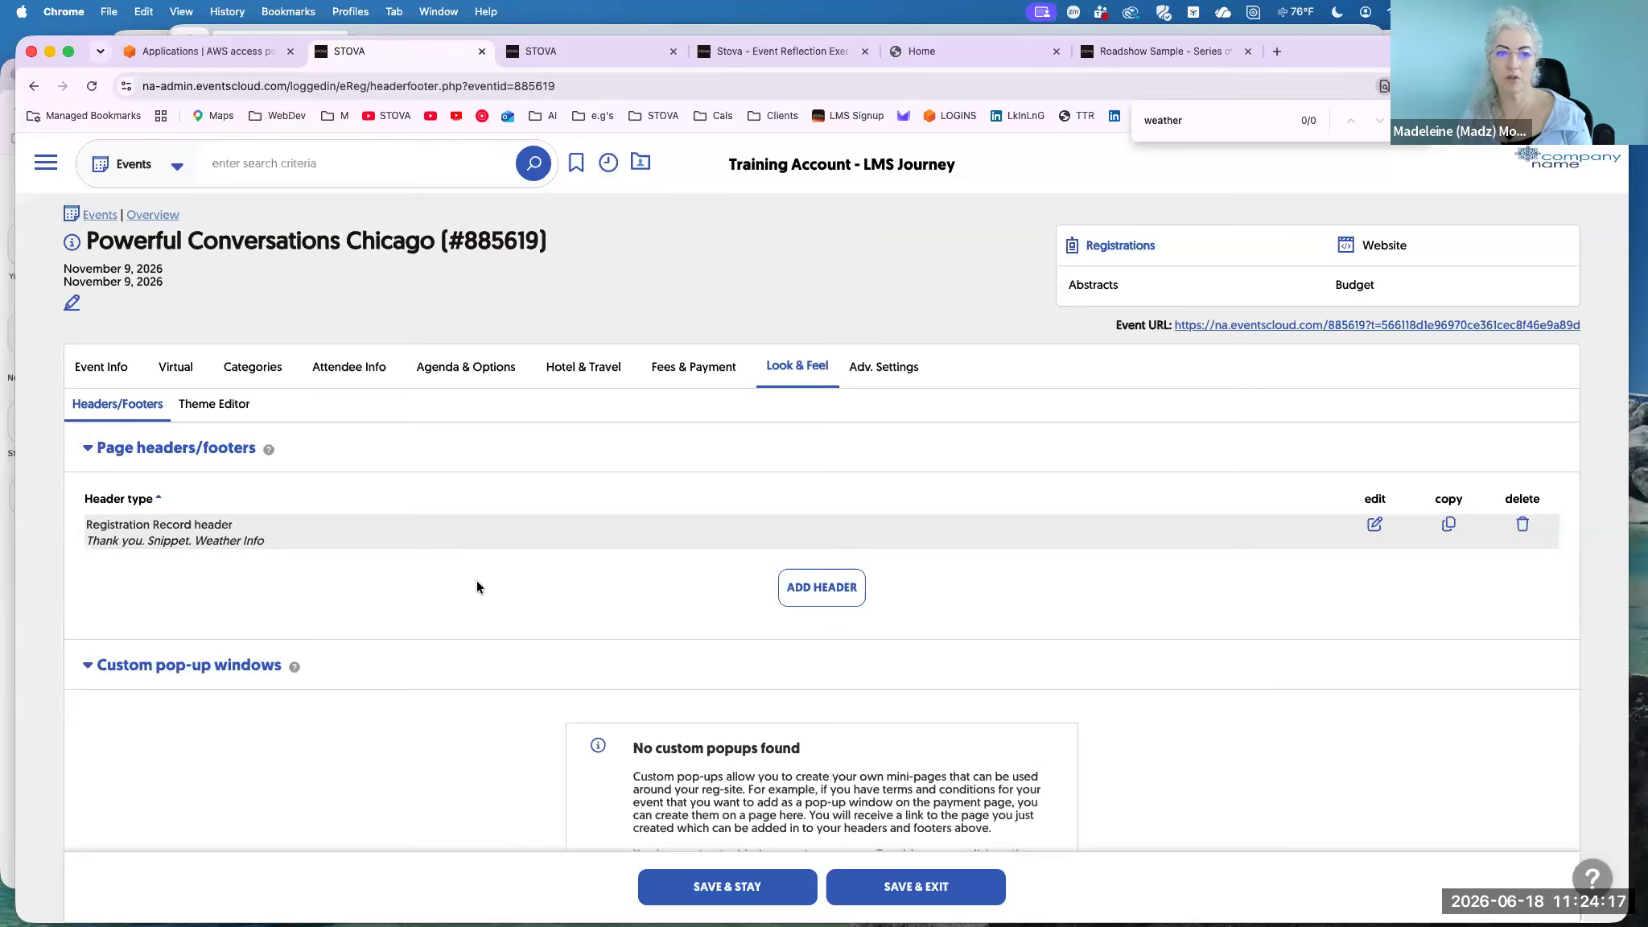
drag(265, 541, 83, 543)
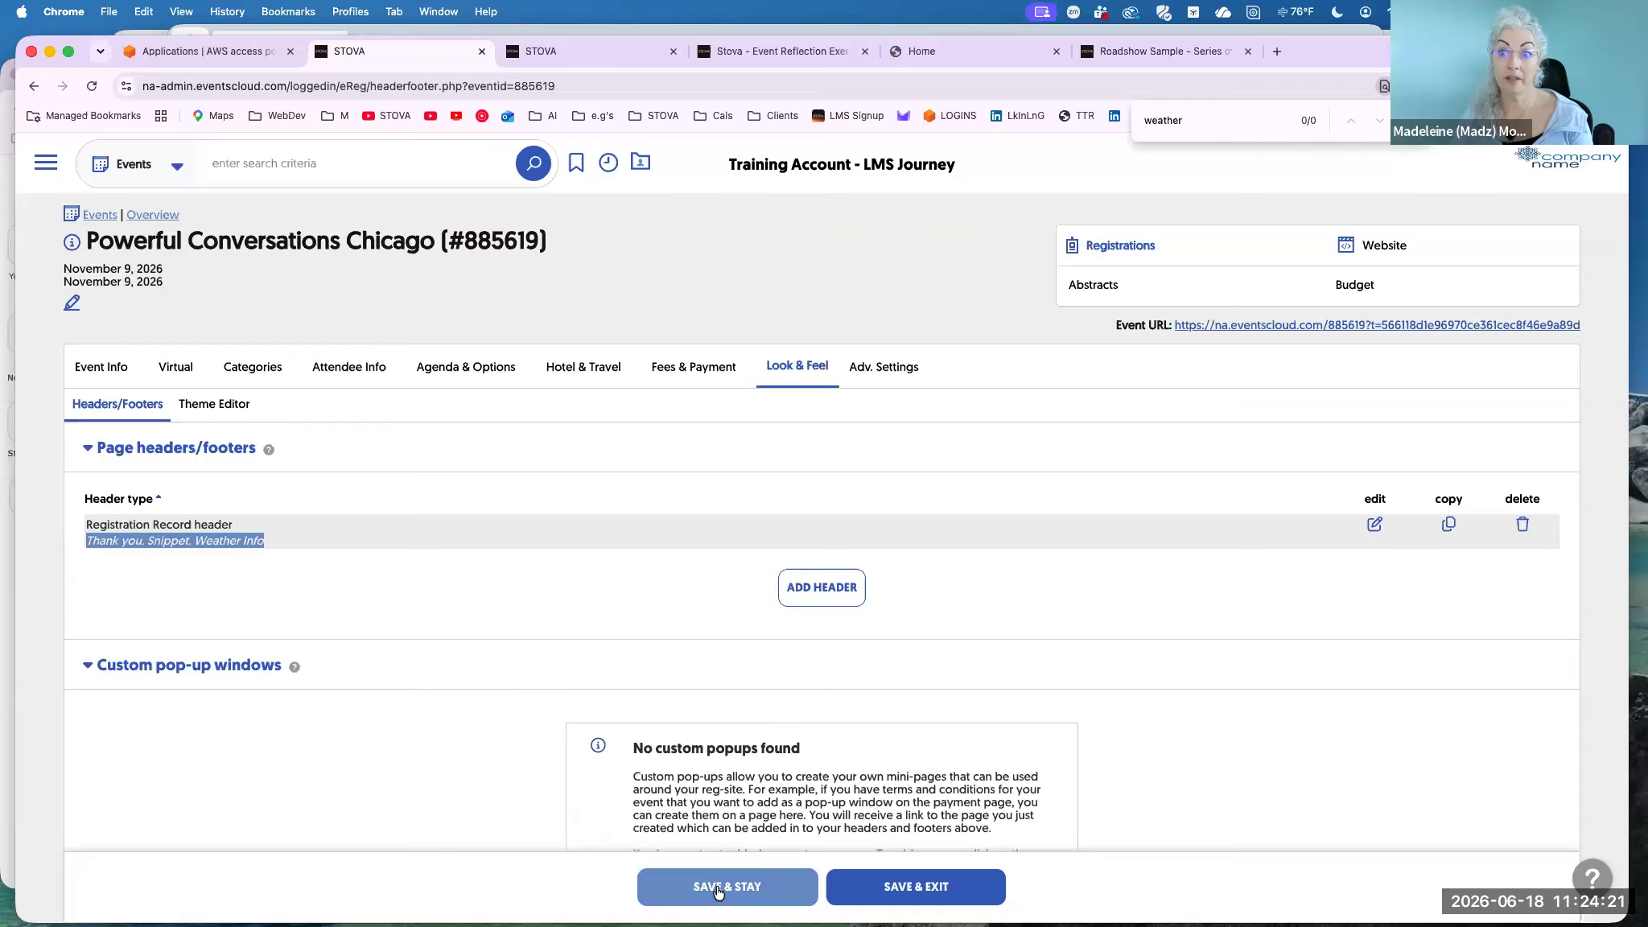
Append "(NO STATIC content)" to the internal note of the Registration Record header and save it.
click(1371, 526)
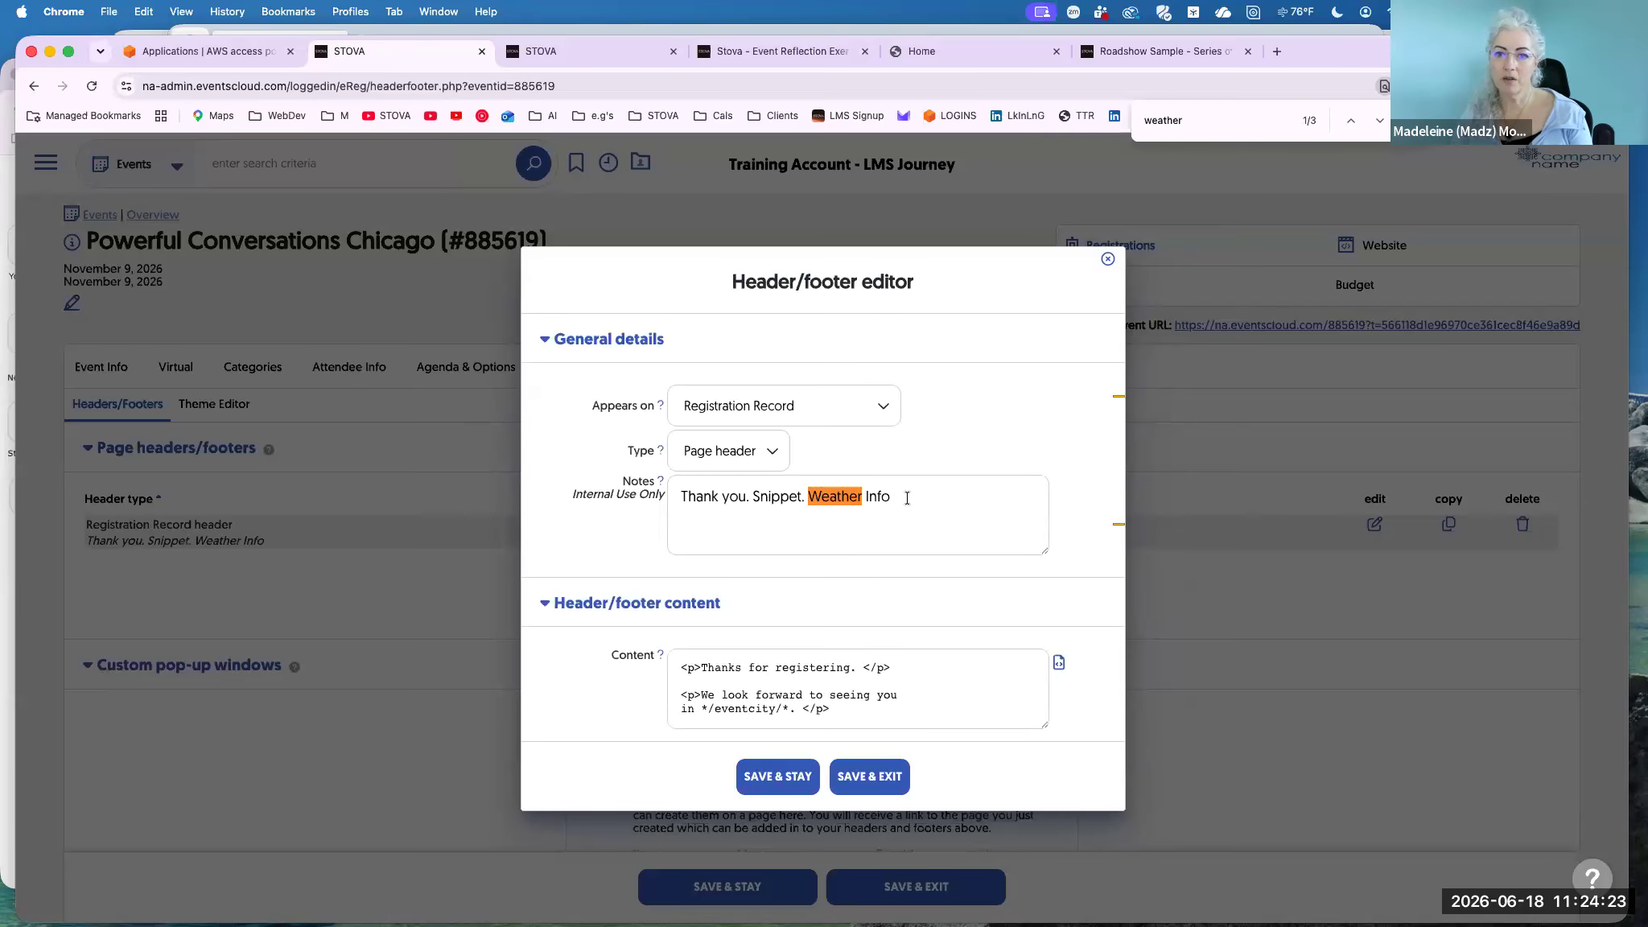
text((NO S)
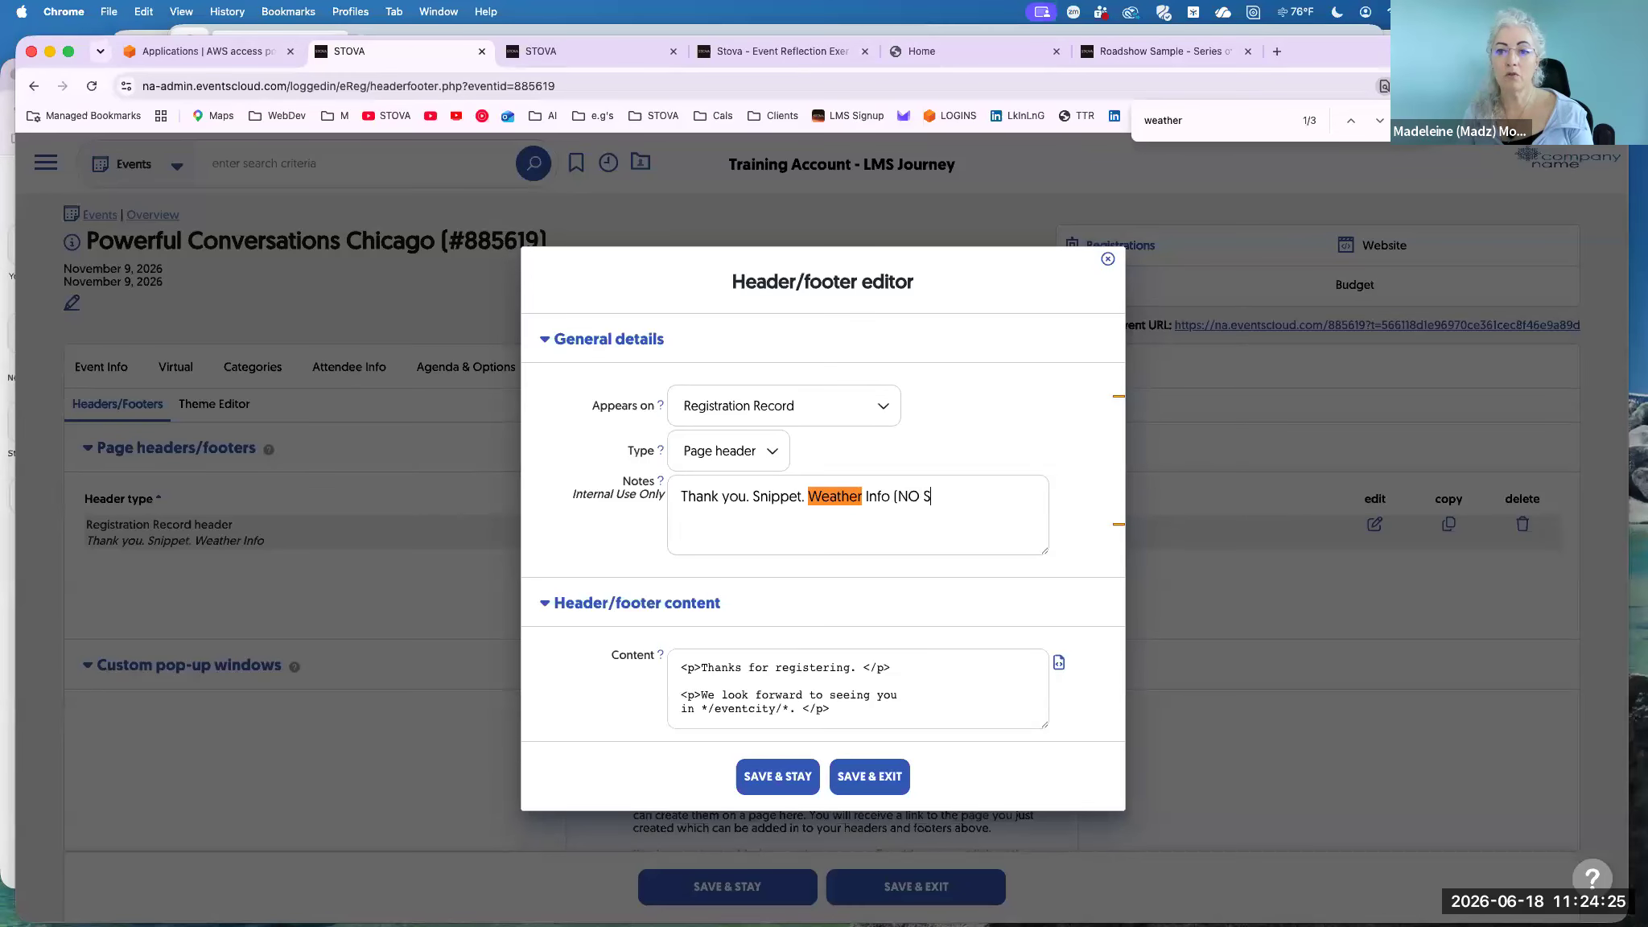
text(TAT)
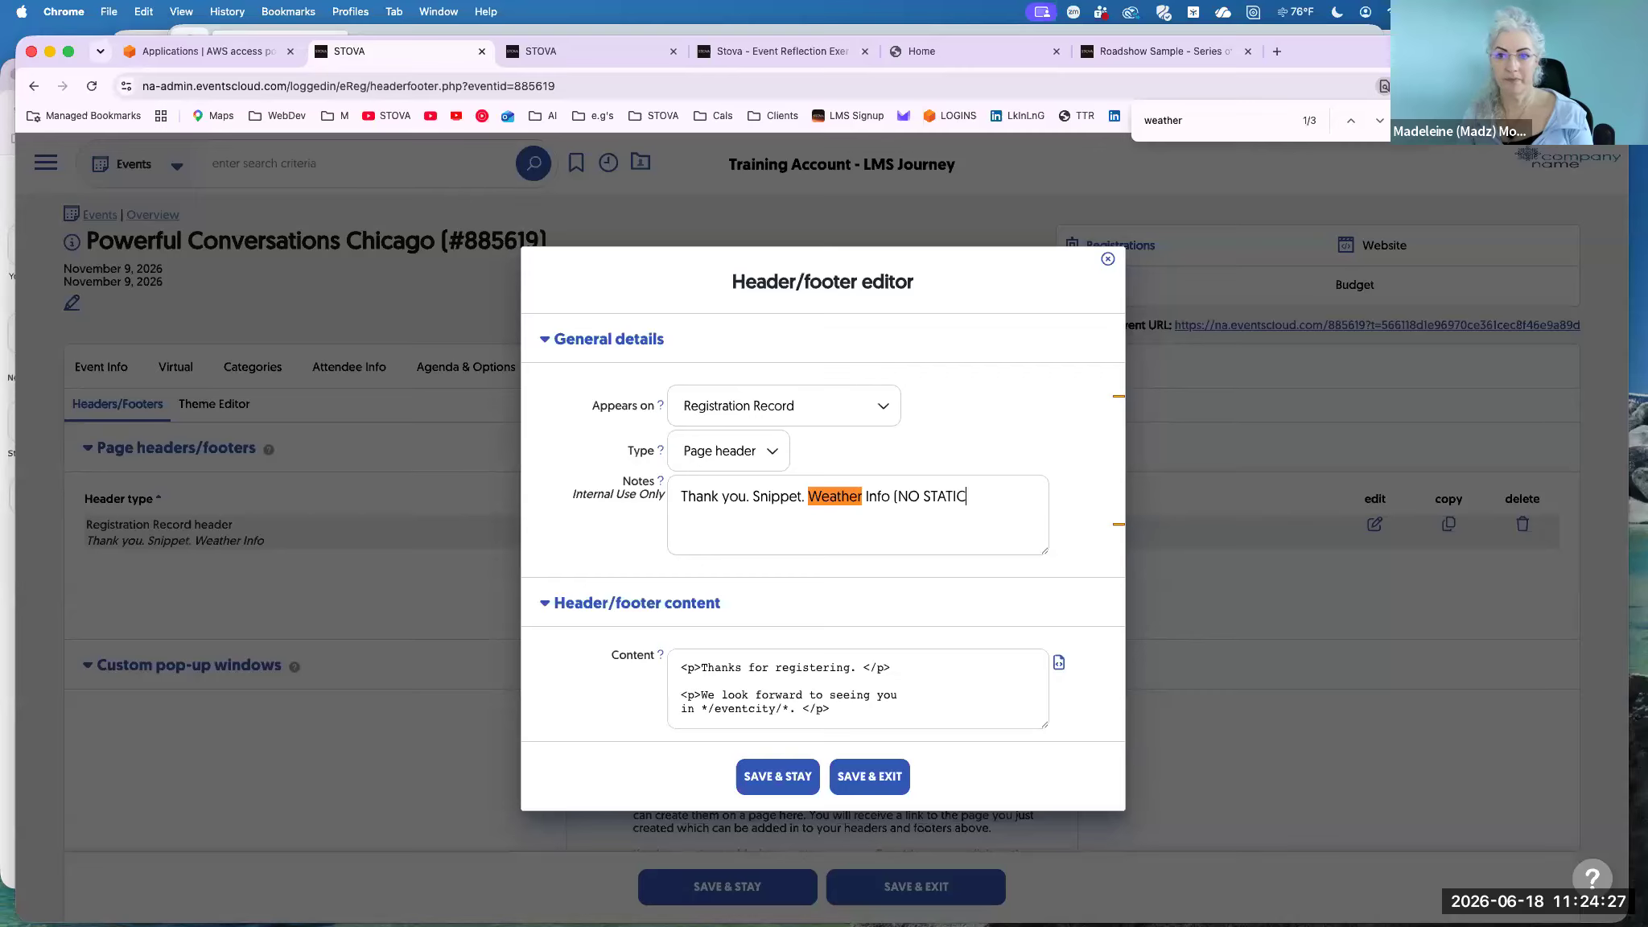
text(IC content))
click(869, 776)
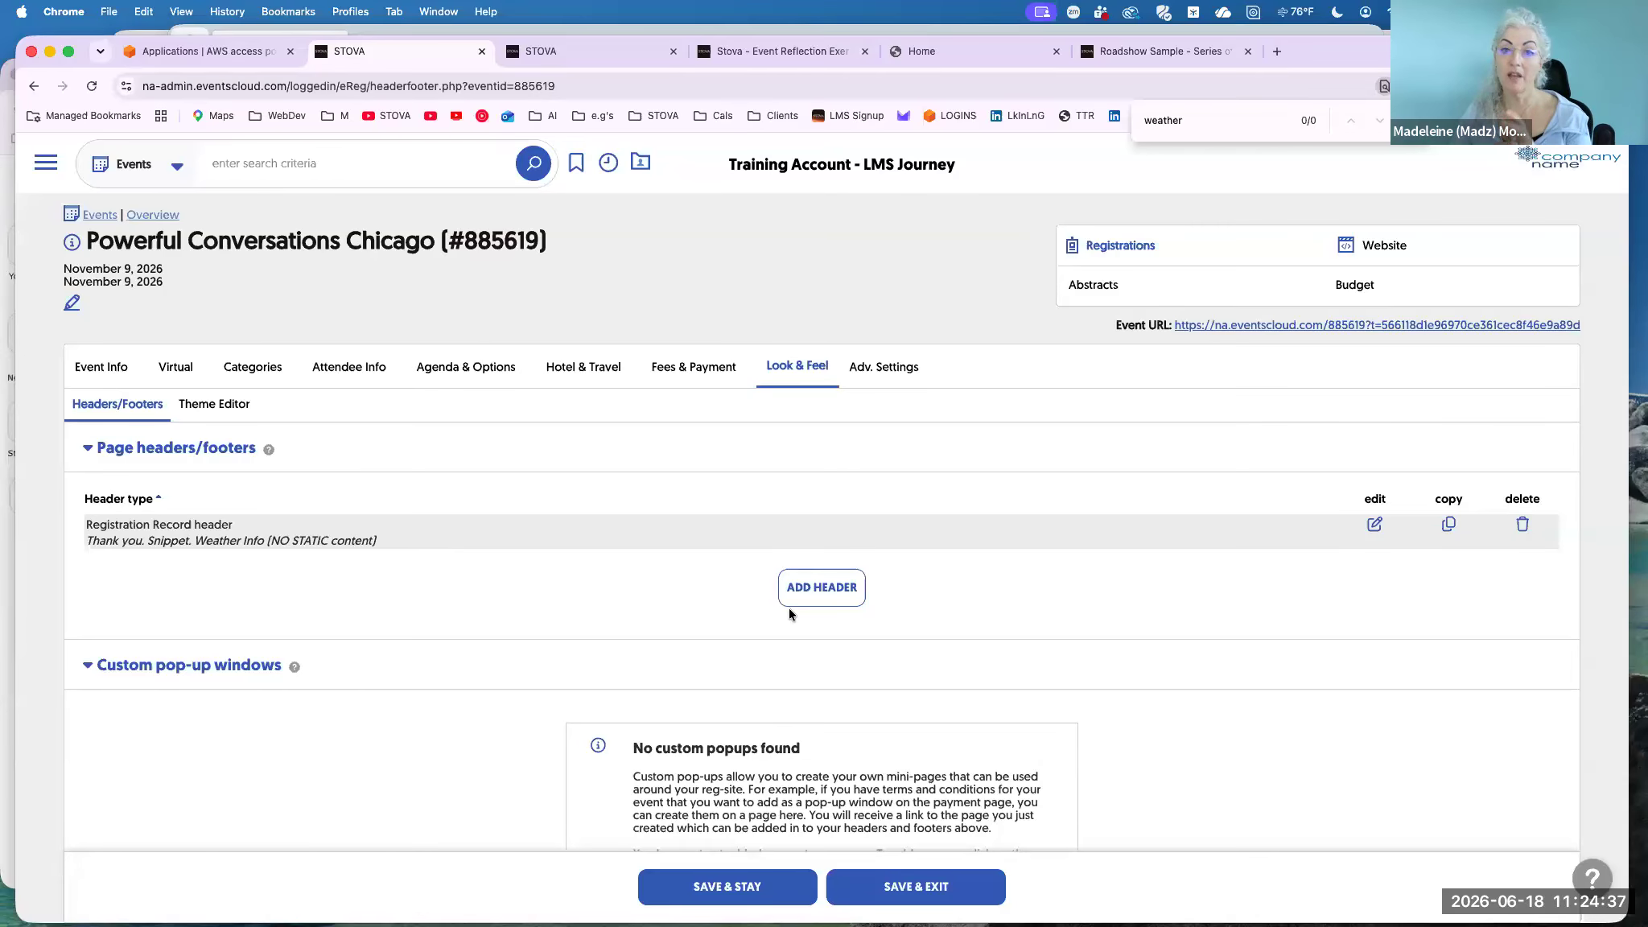
Copy the Registration Record header and set the copy to appear on Print Registration Record.
click(1449, 524)
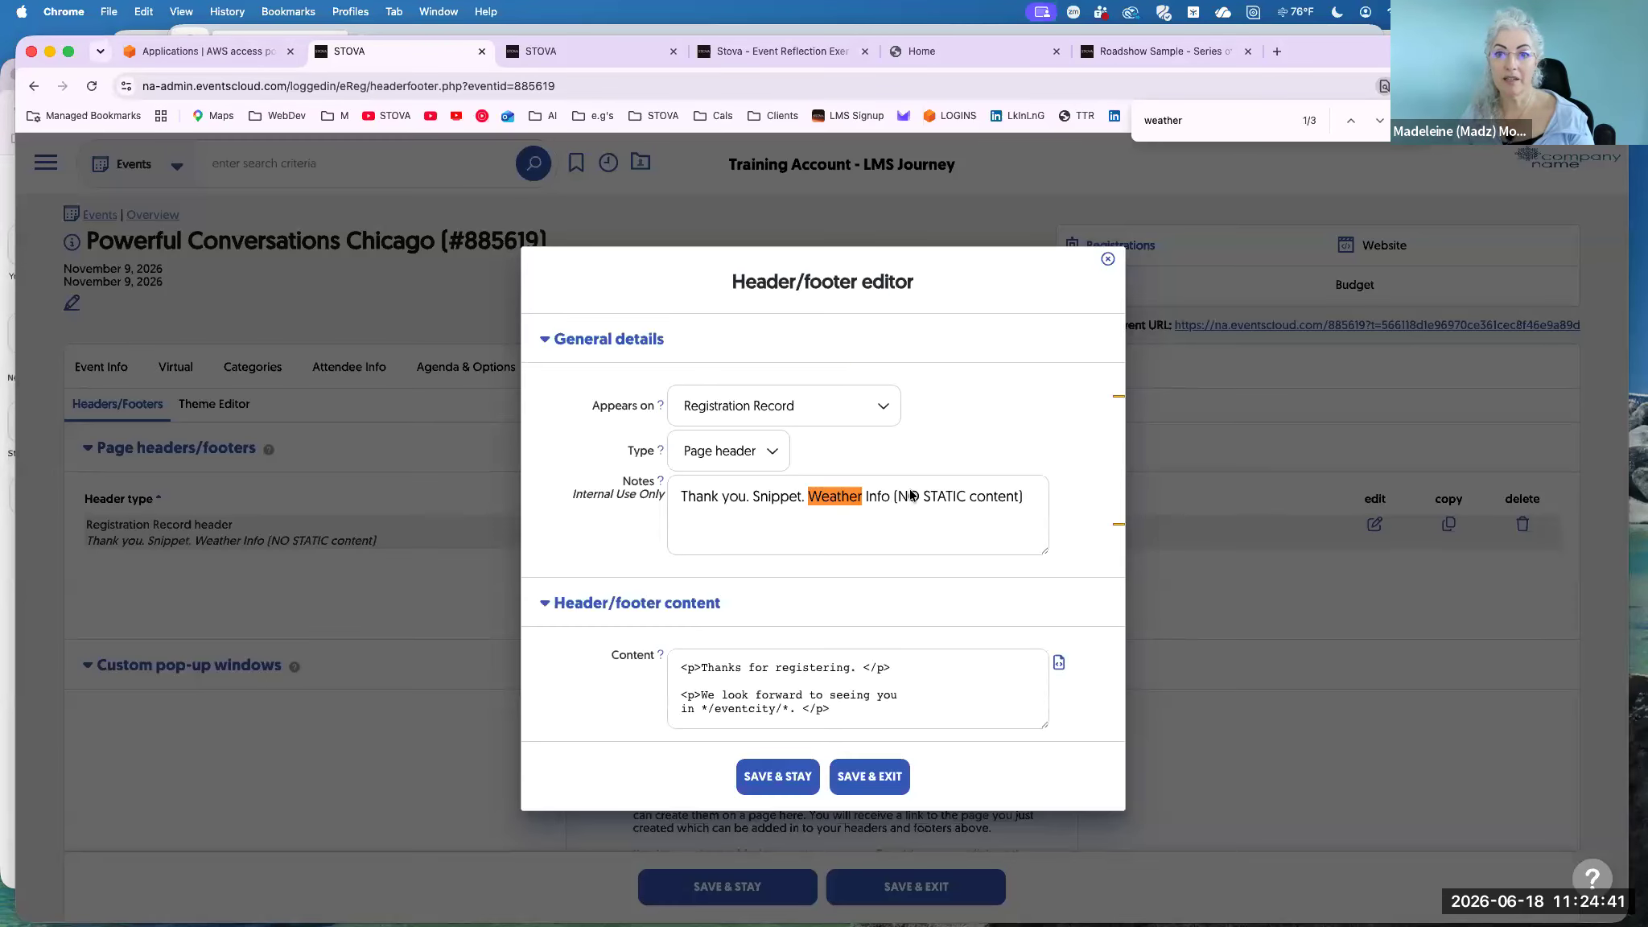
click(858, 413)
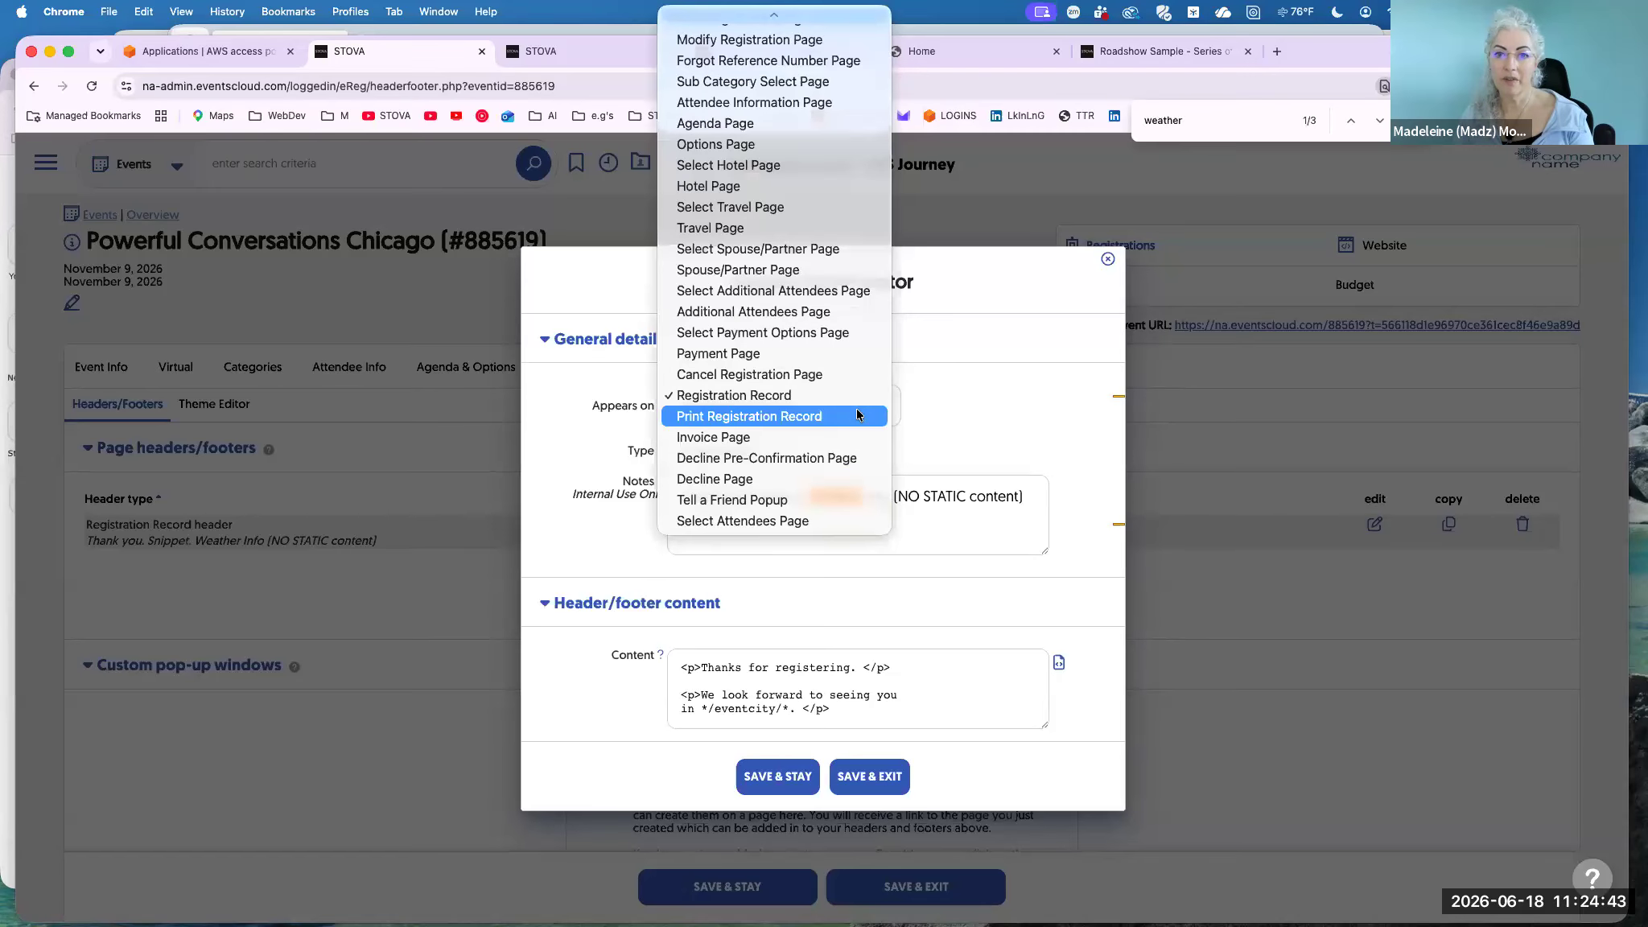
click(858, 415)
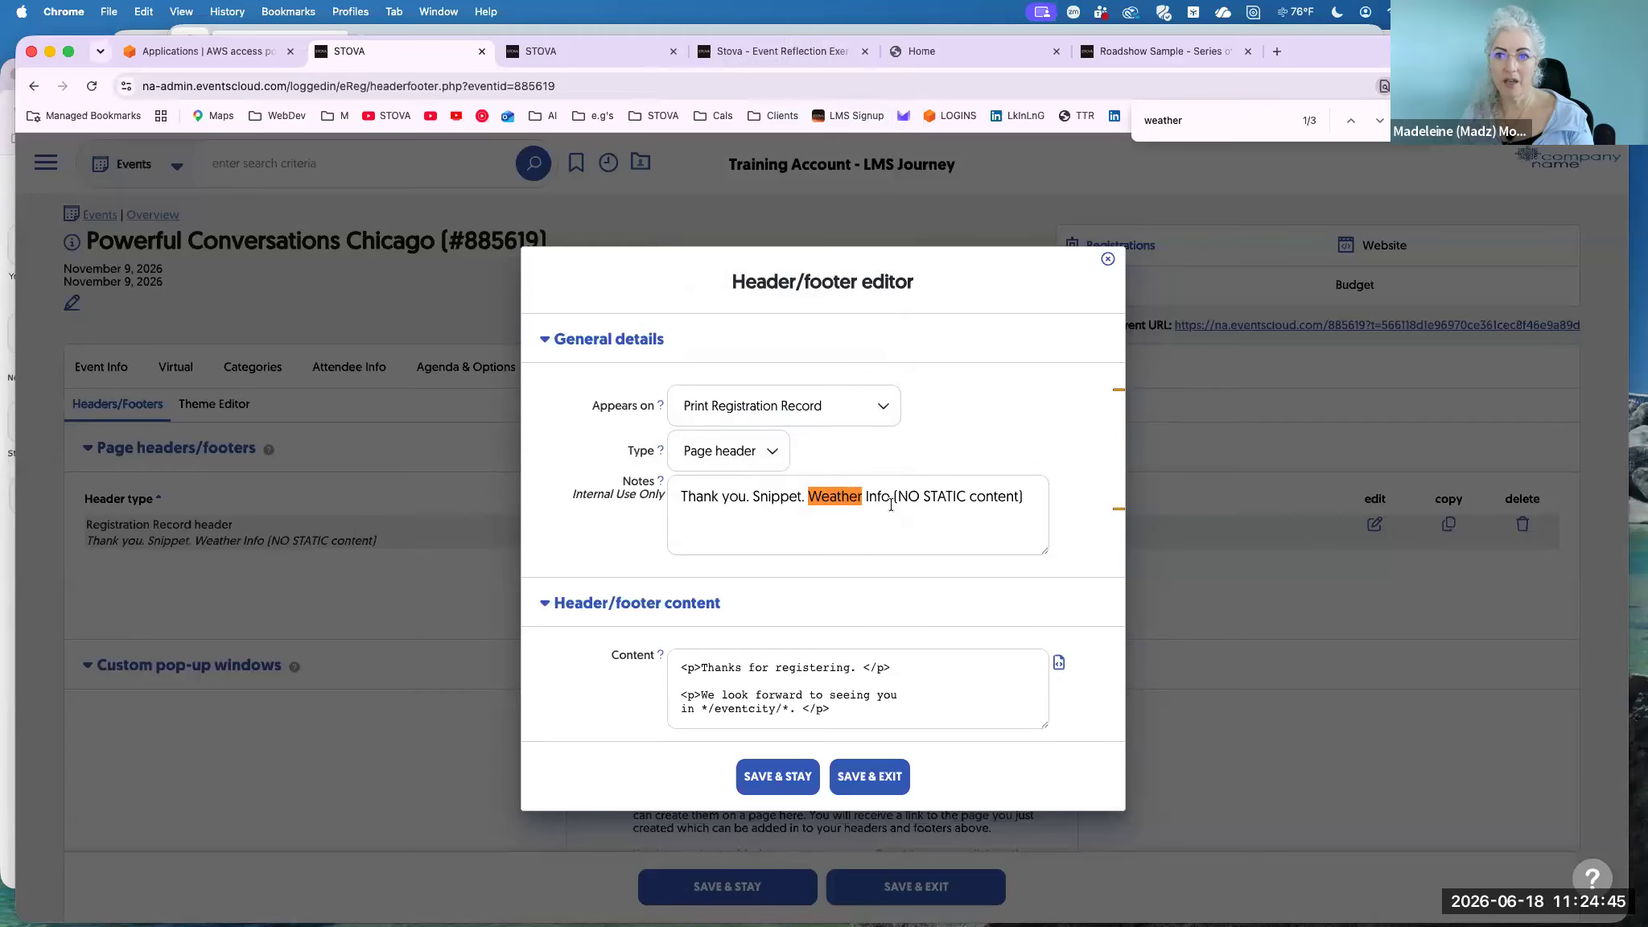
Prefix the copied header's internal note with "*NEEDS UPDATING***" and save the header.
click(670, 500)
text(*NEE)
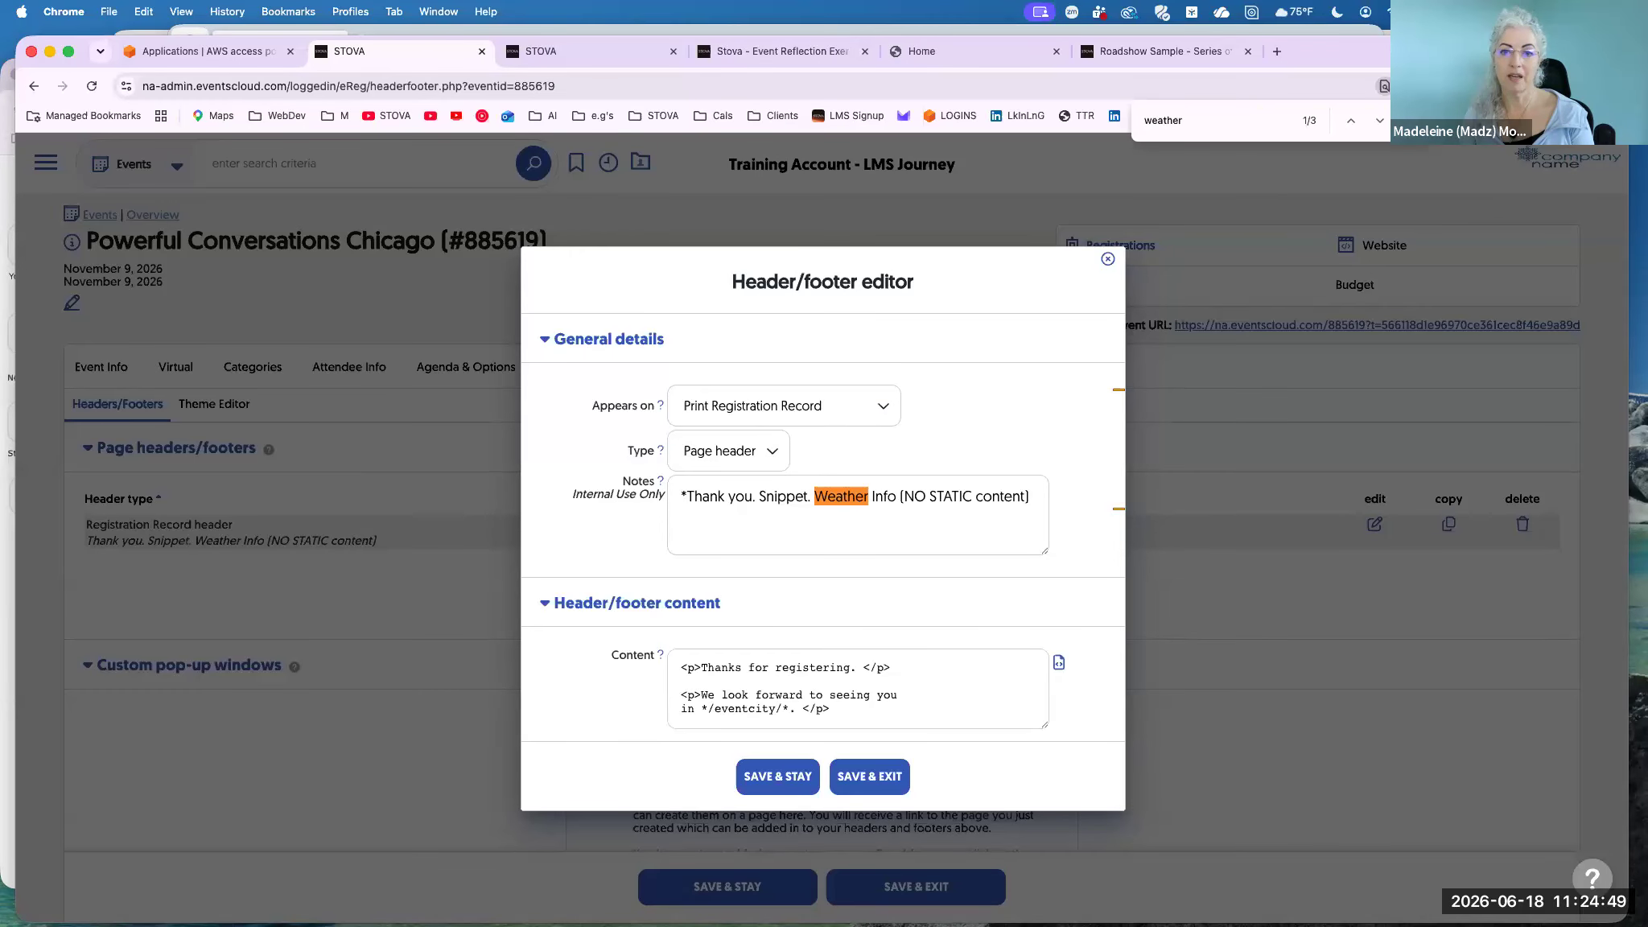
text(DS UPDATIN)
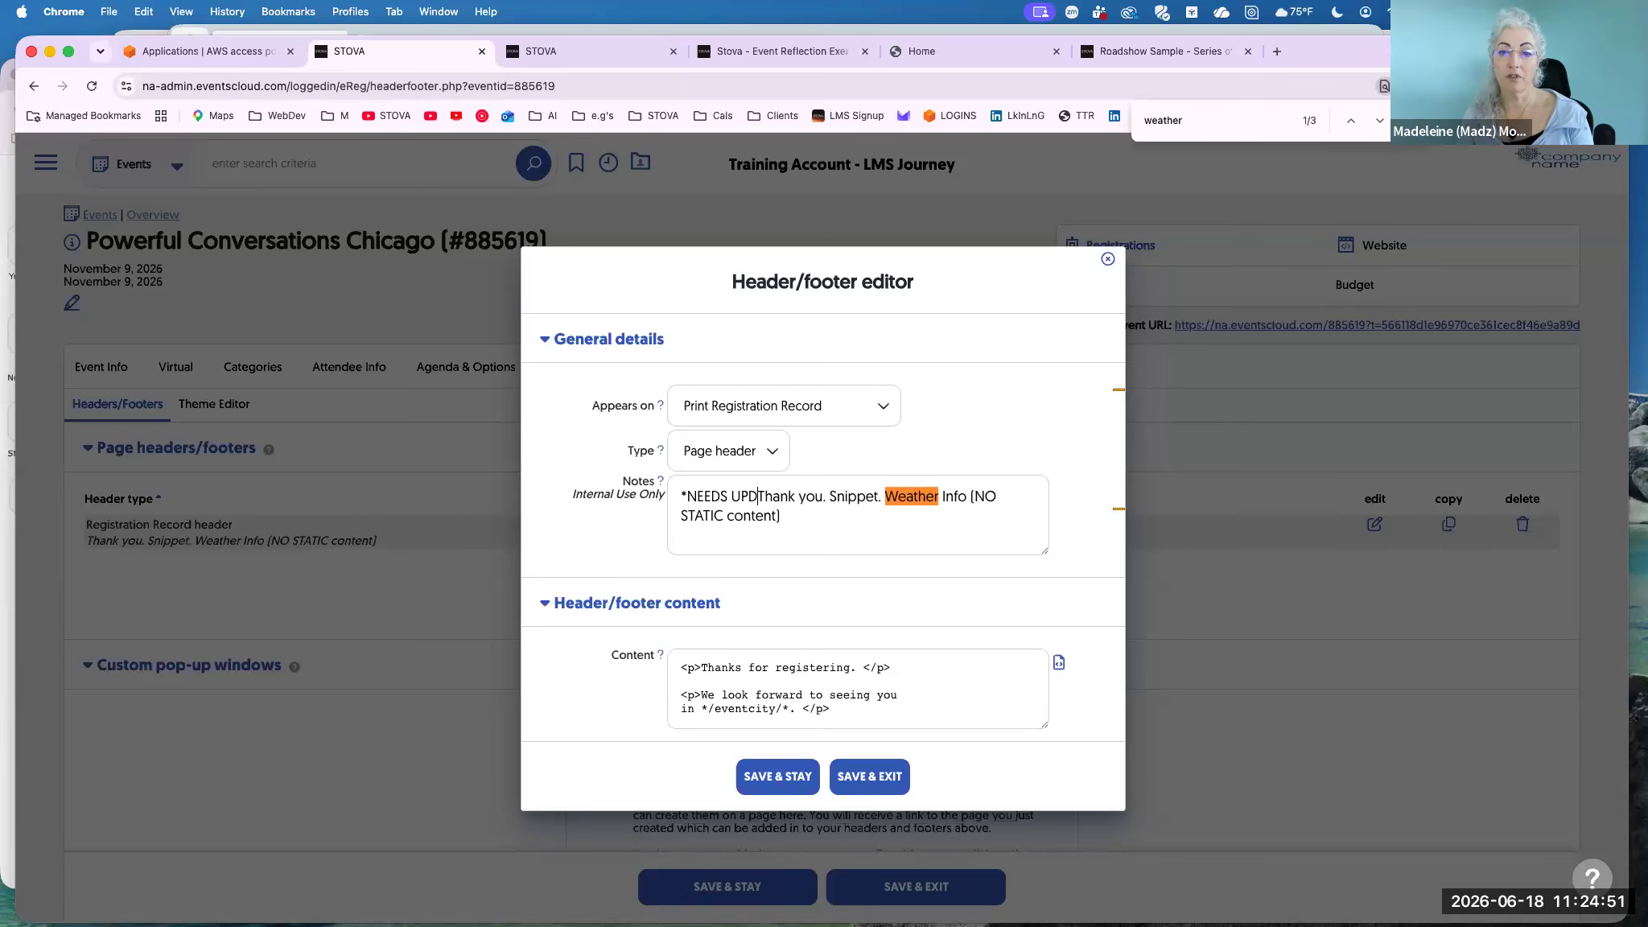
text(G***)
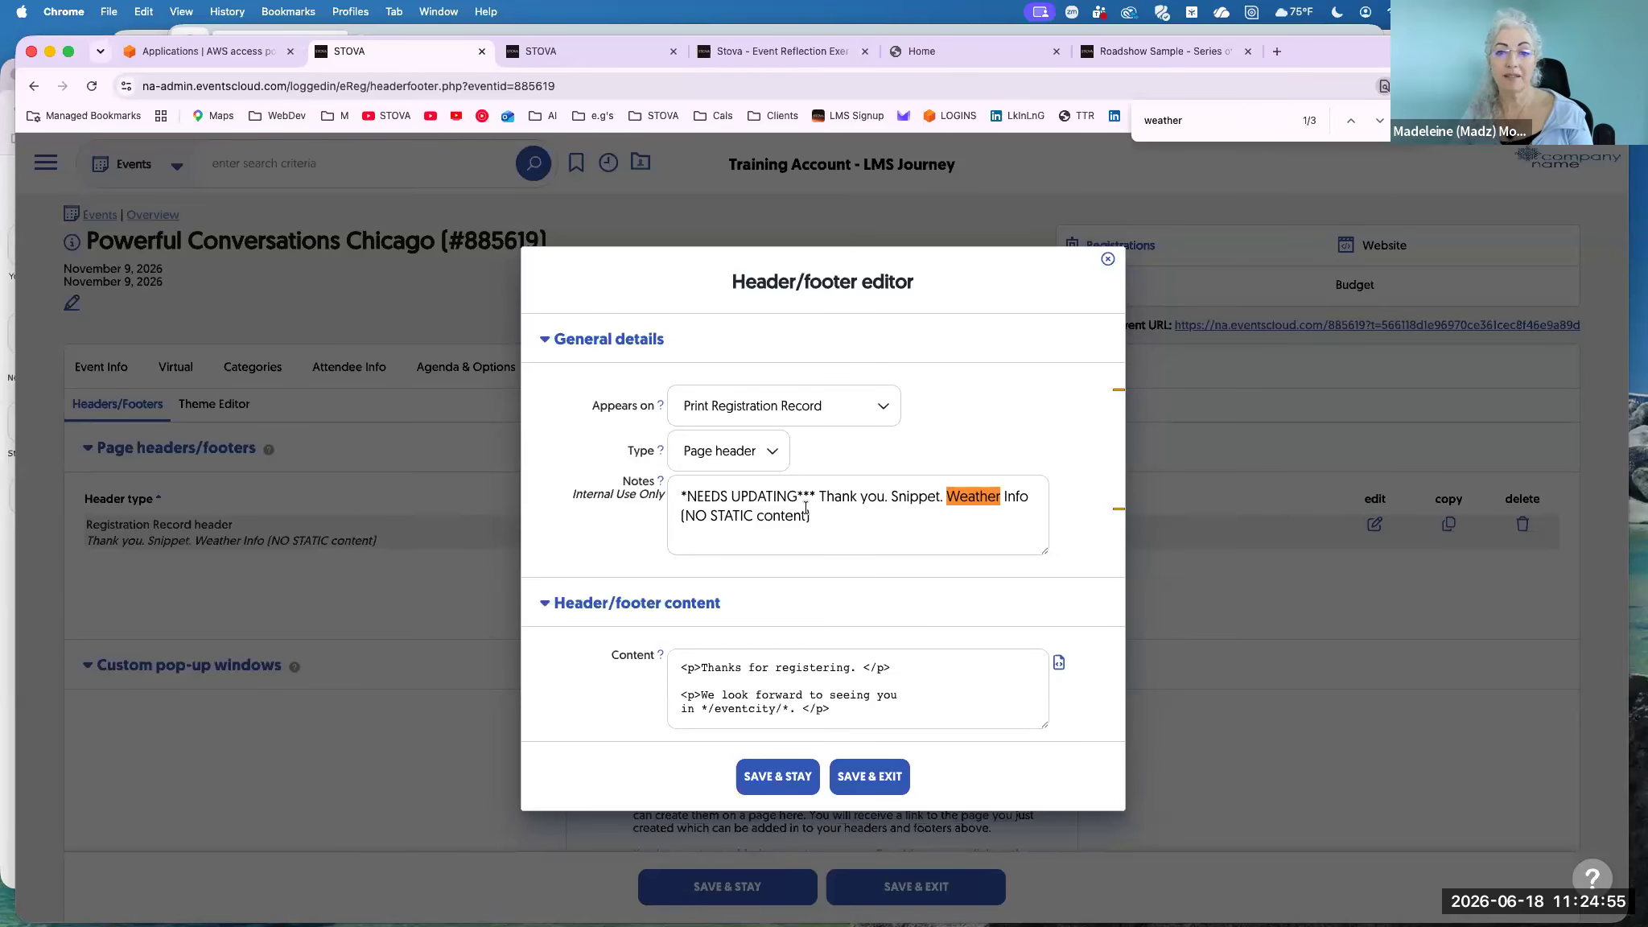
click(869, 776)
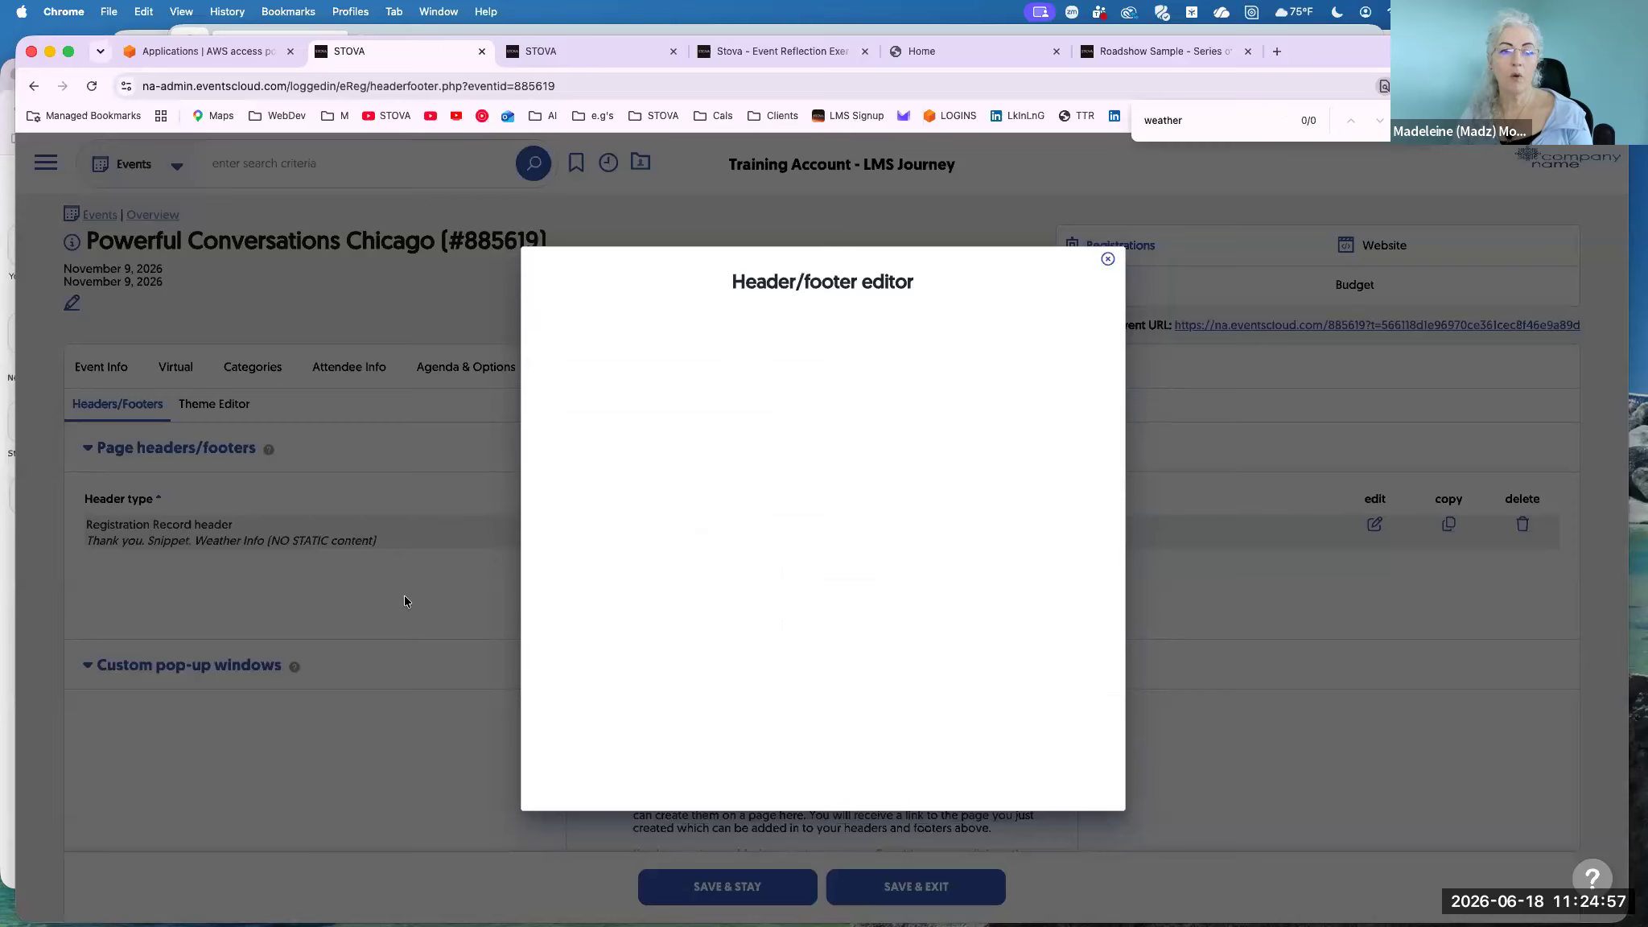
drag(87, 539, 190, 534)
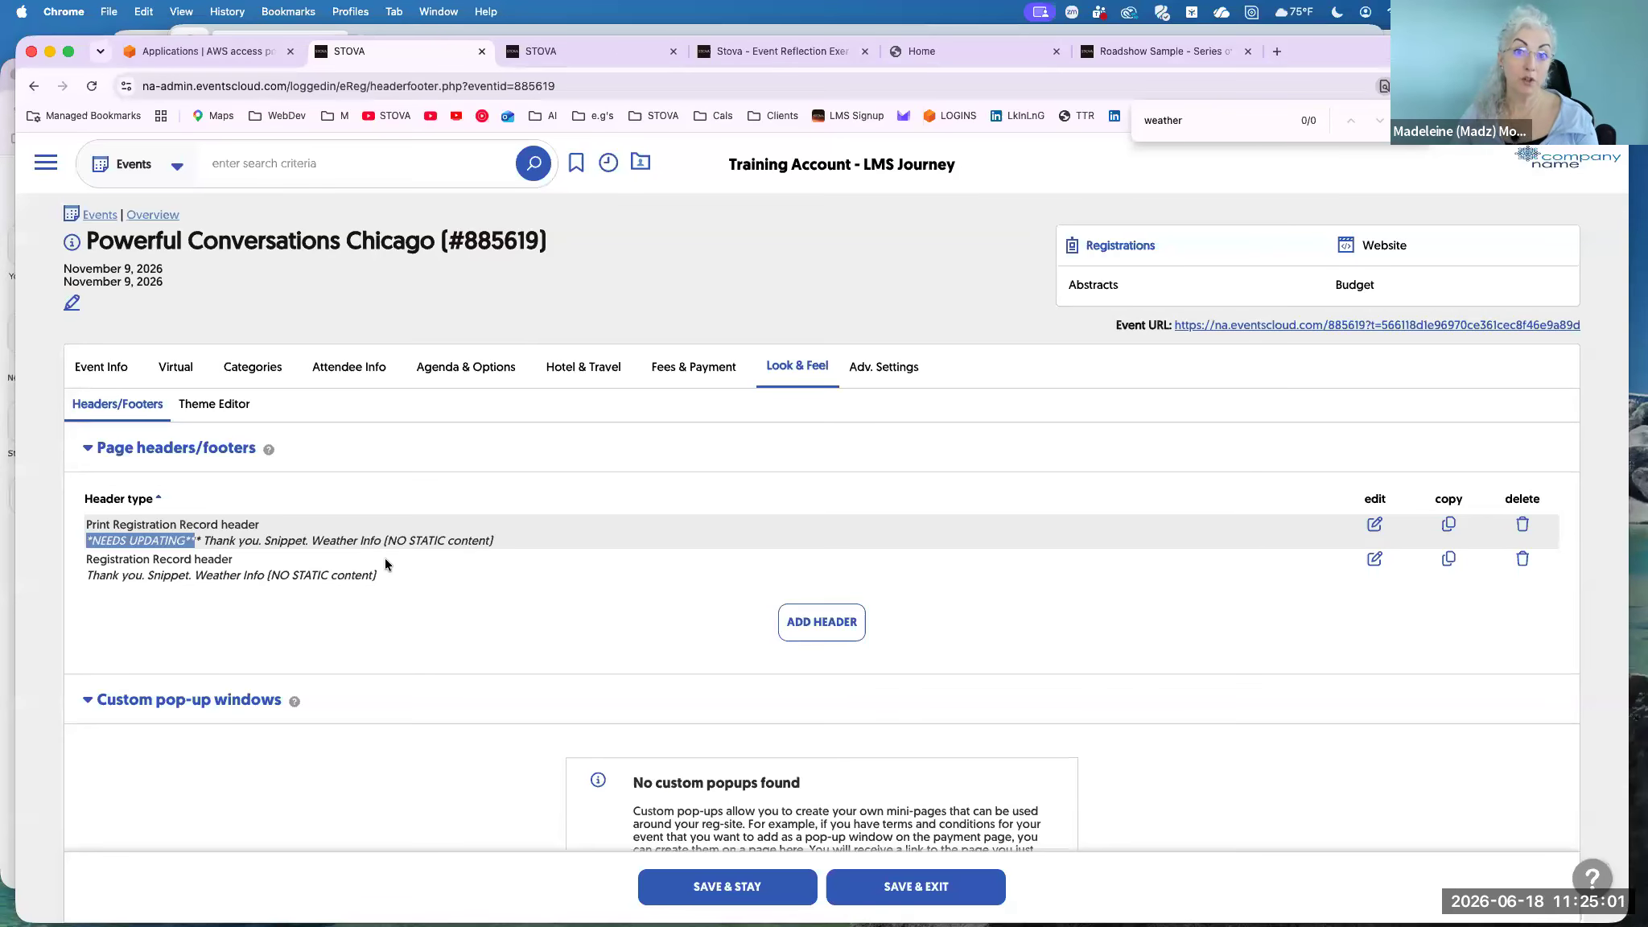
Switch to the Generic Work Flow Process document in Word and find item 8 about checking Headers/Footers.
key(ctrl+Up)
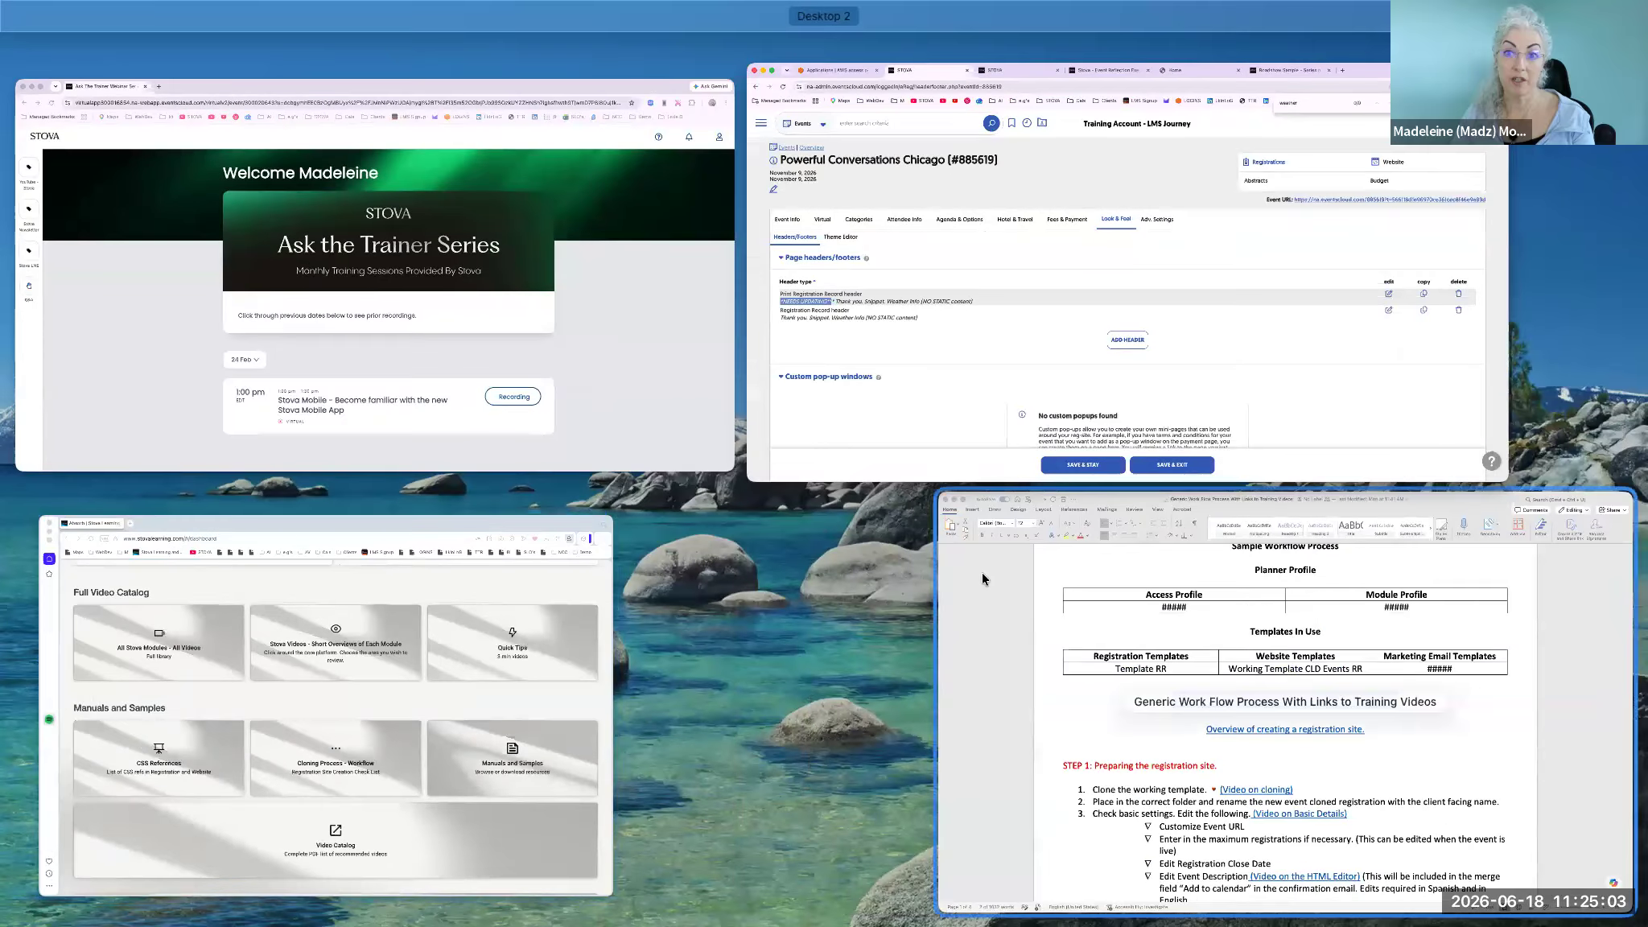
click(980, 572)
scroll(732, 581, down, 3)
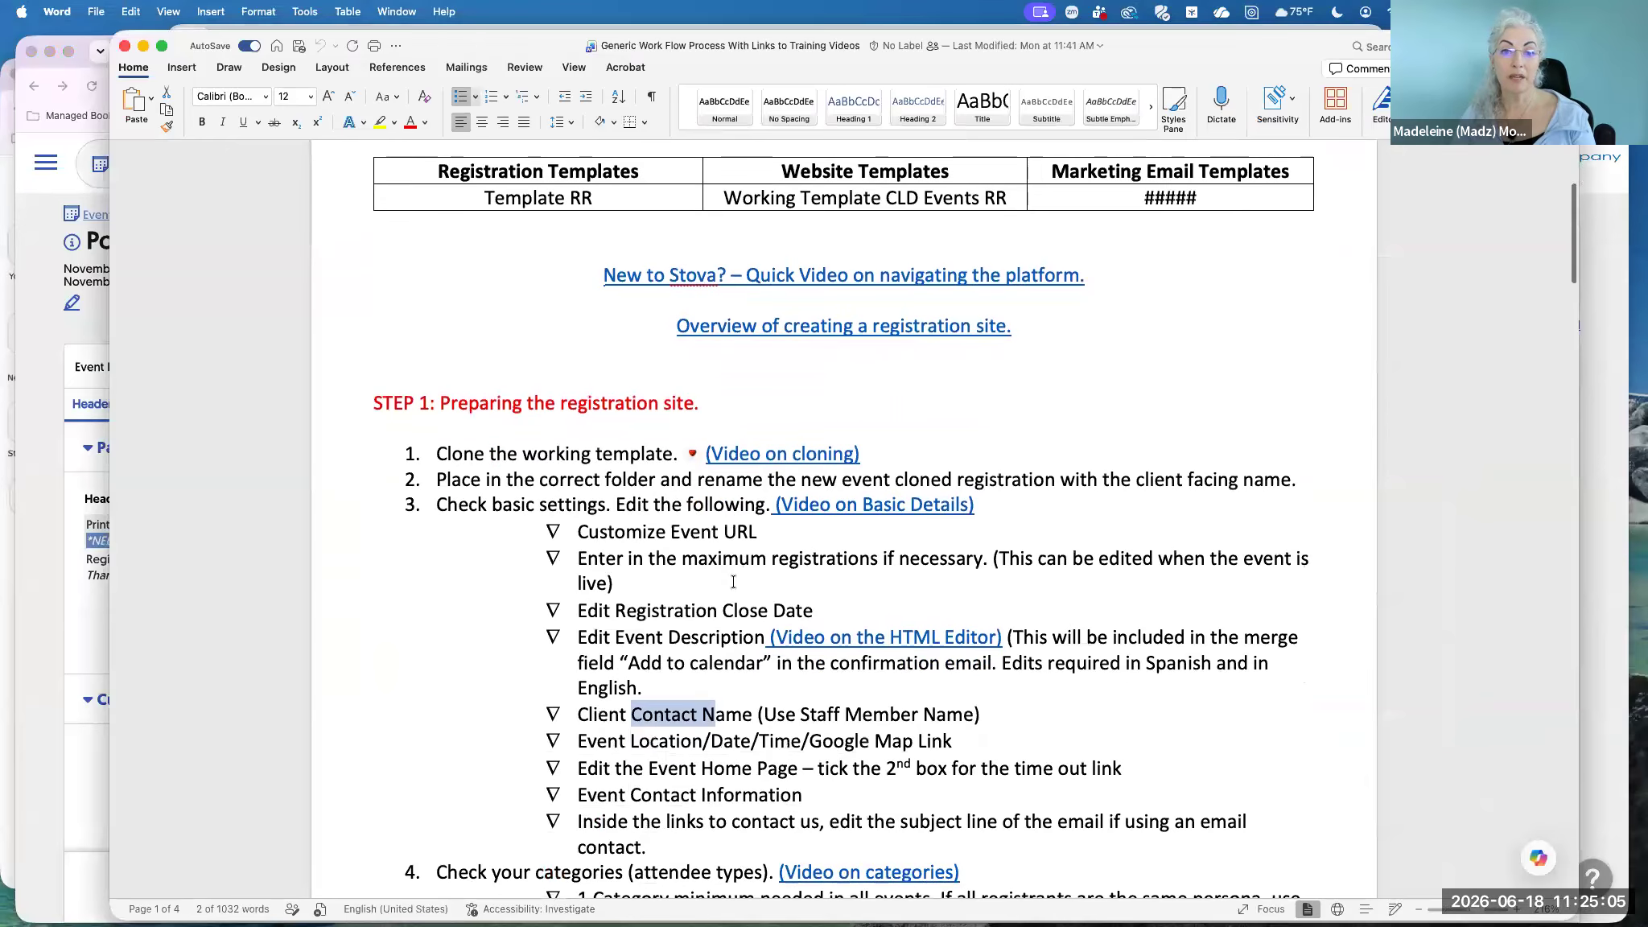
scroll(733, 581, down, 10)
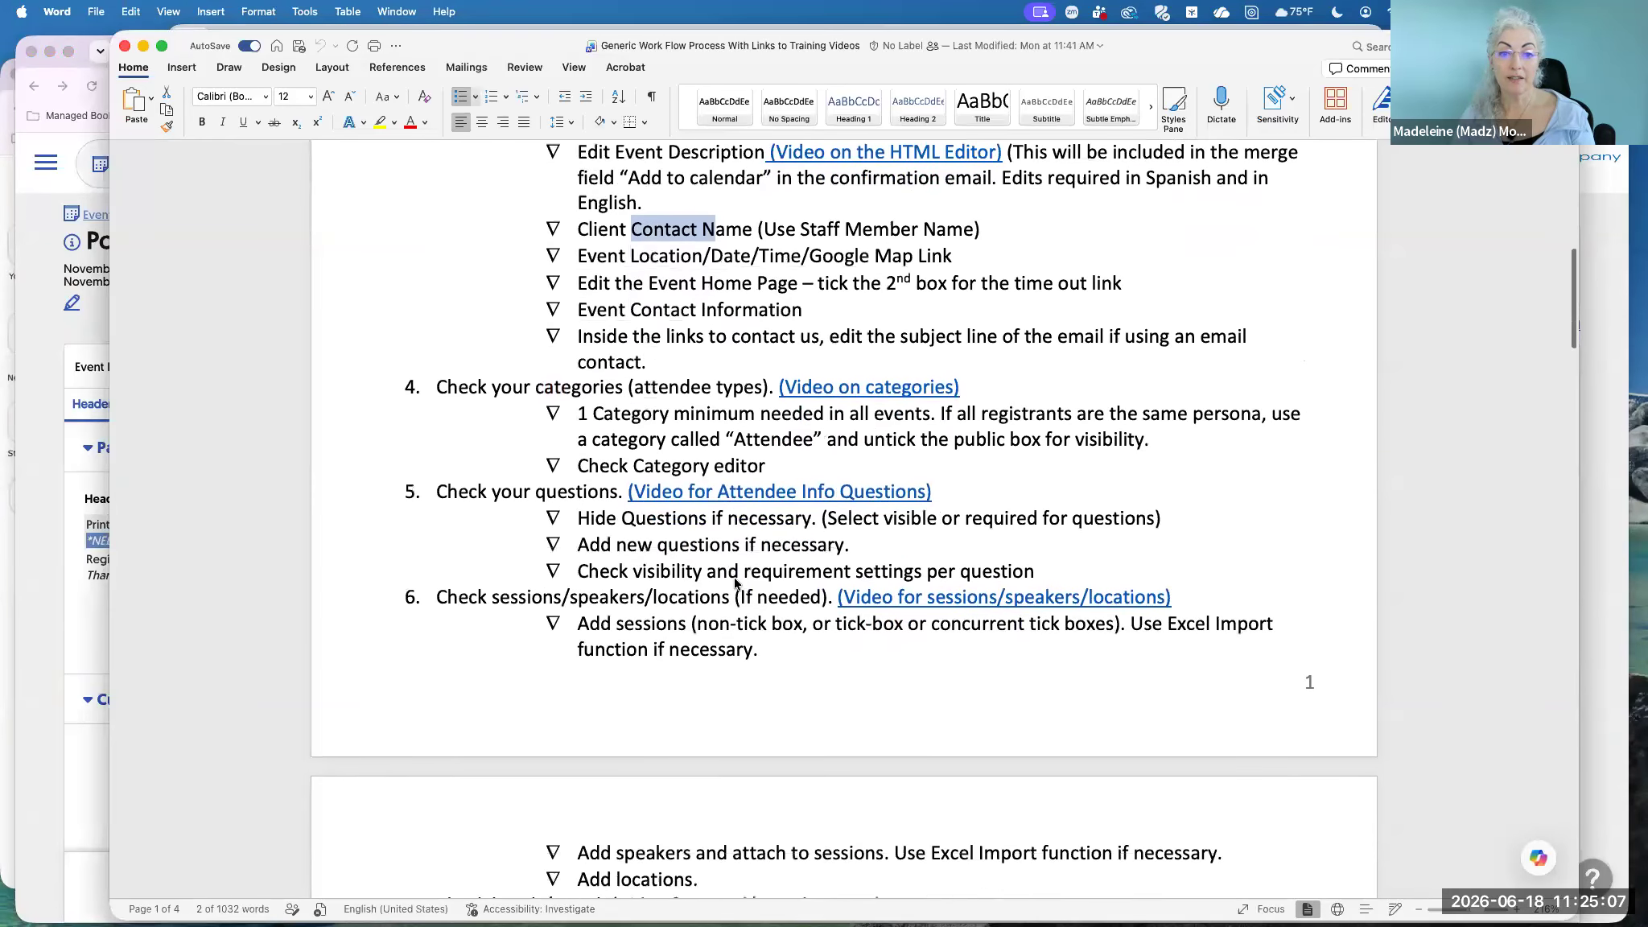
scroll(734, 578, down, 5)
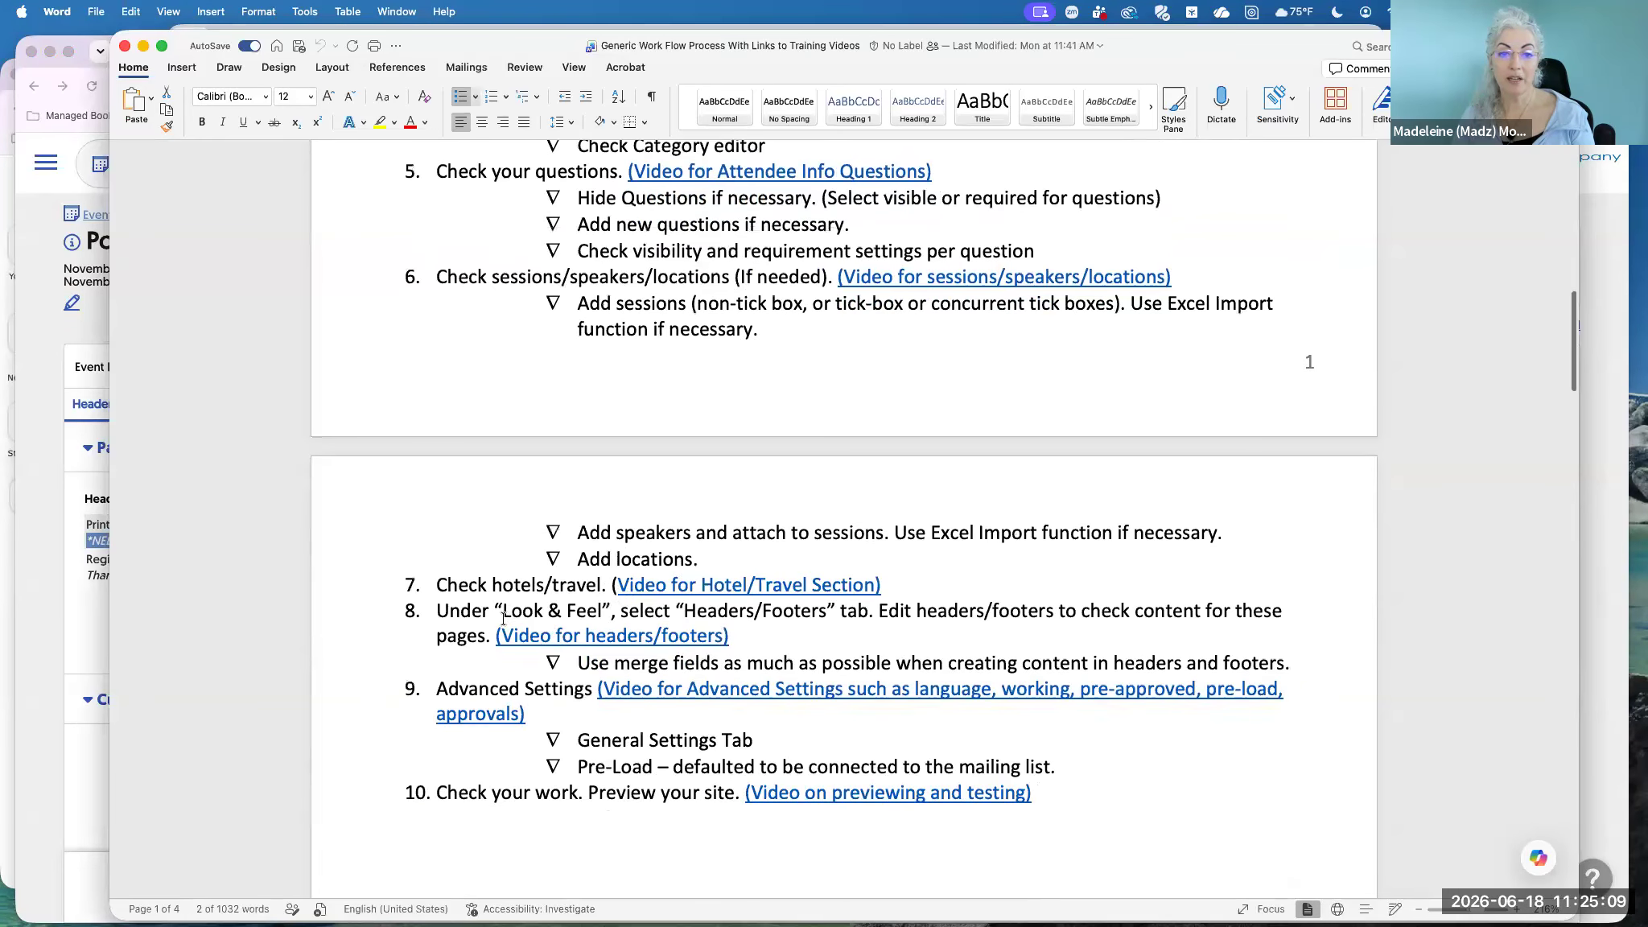
drag(503, 611, 811, 611)
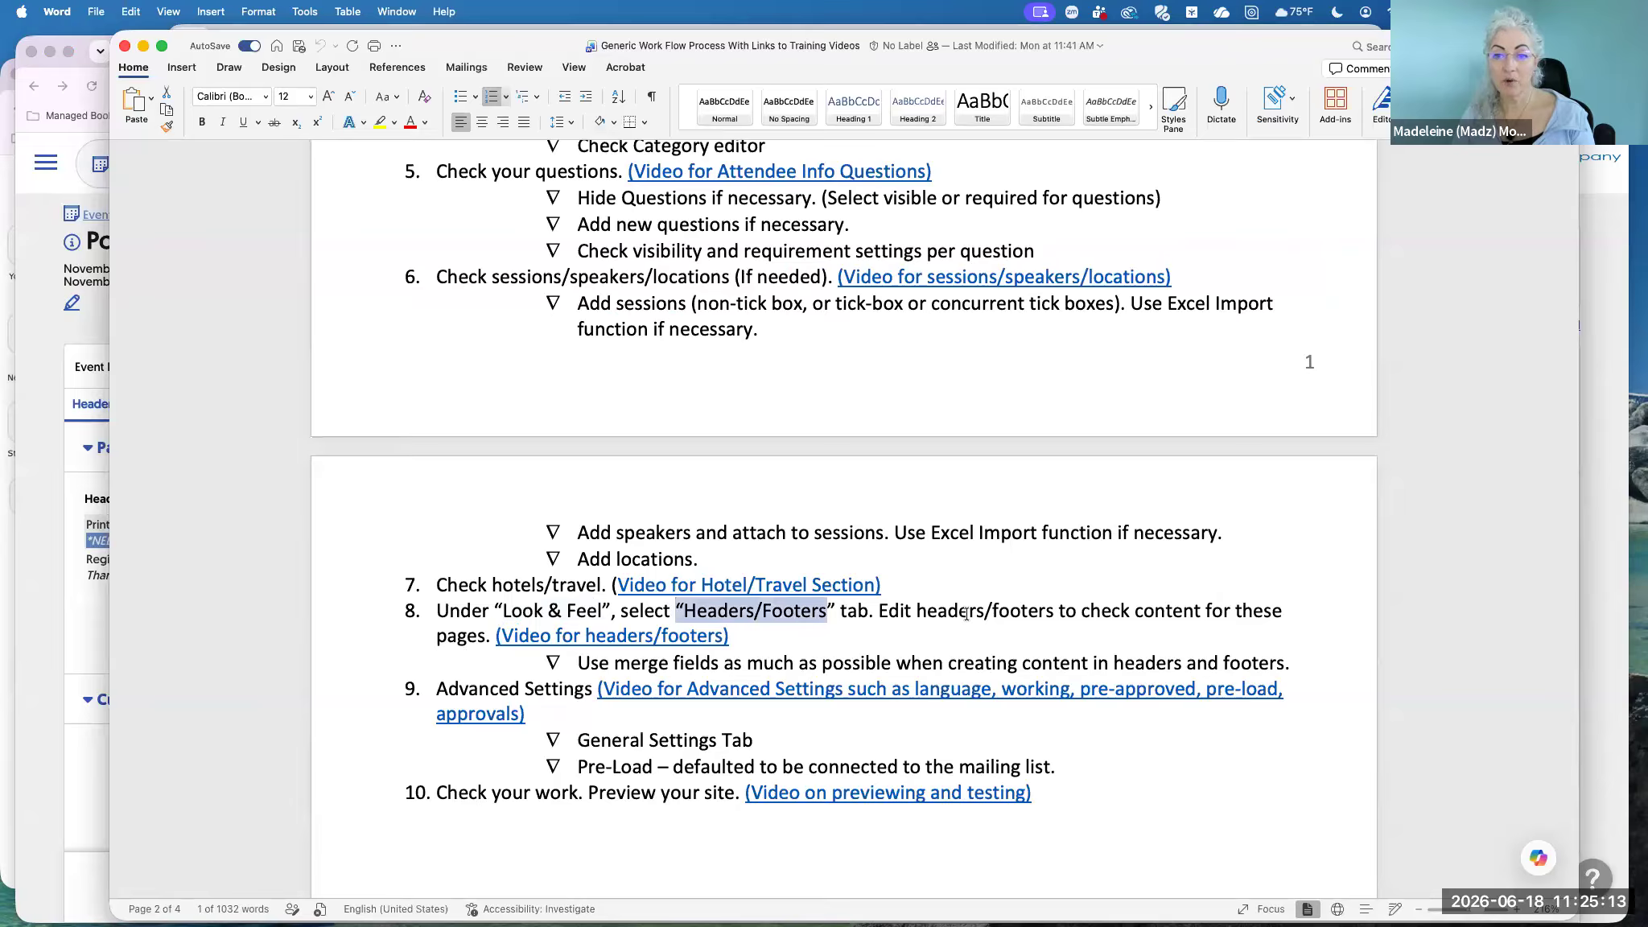
Add the indented sub-item "Print Page Header needs updating." directly below the headers/footers video link in item 8.
click(729, 635)
key(Return)
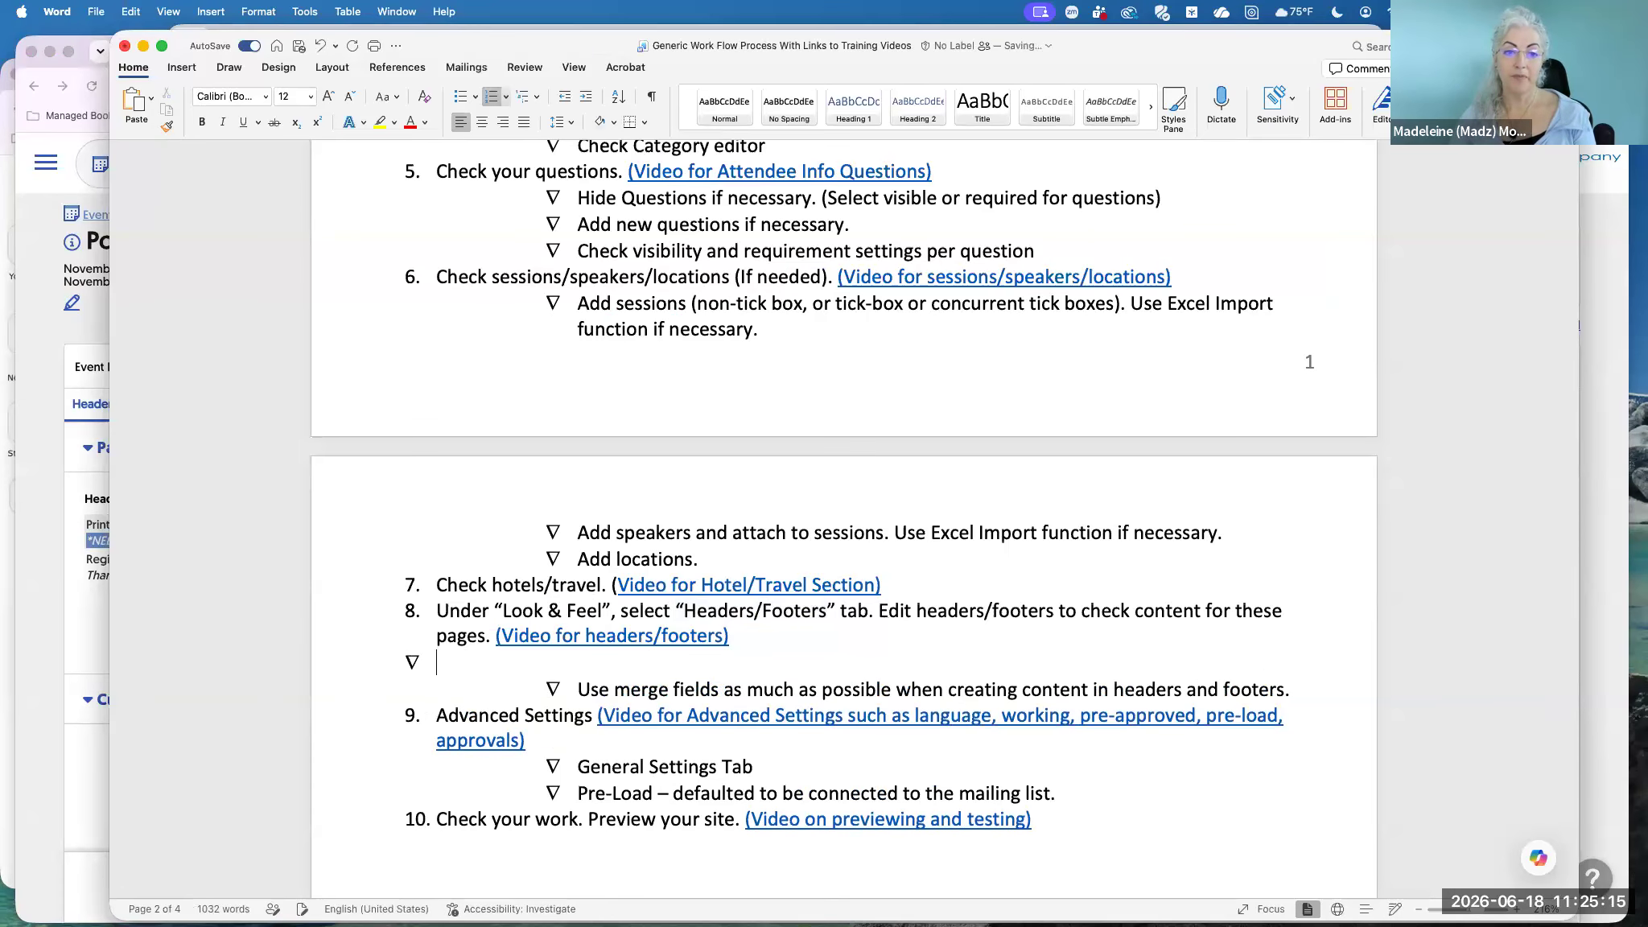
key(Tab)
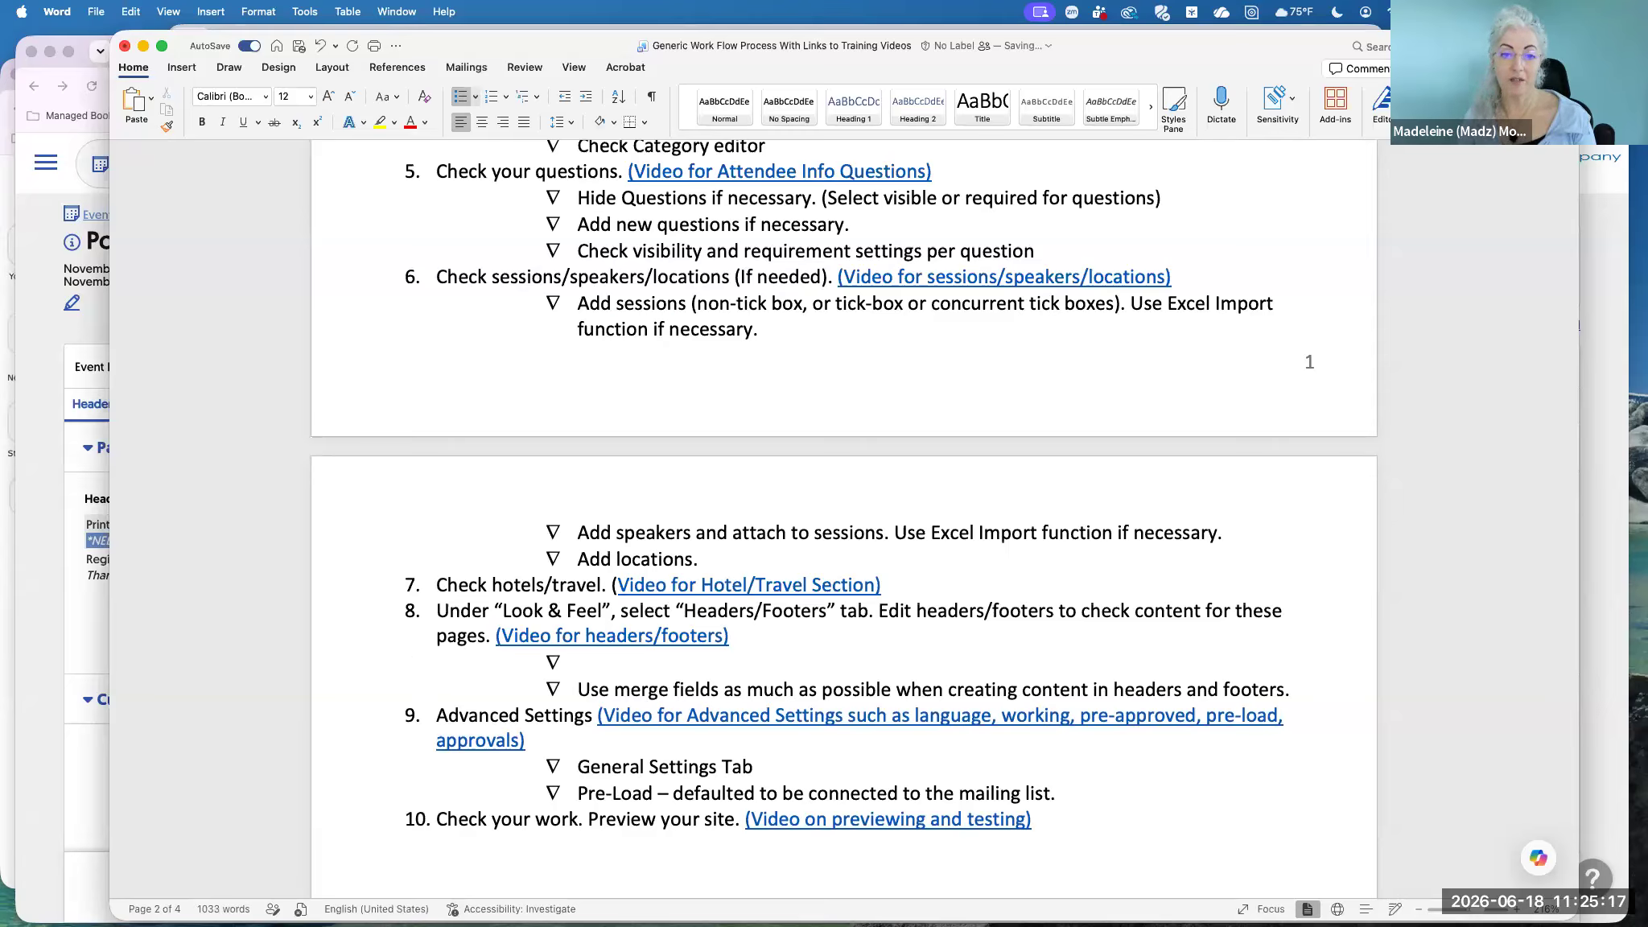
text(Print)
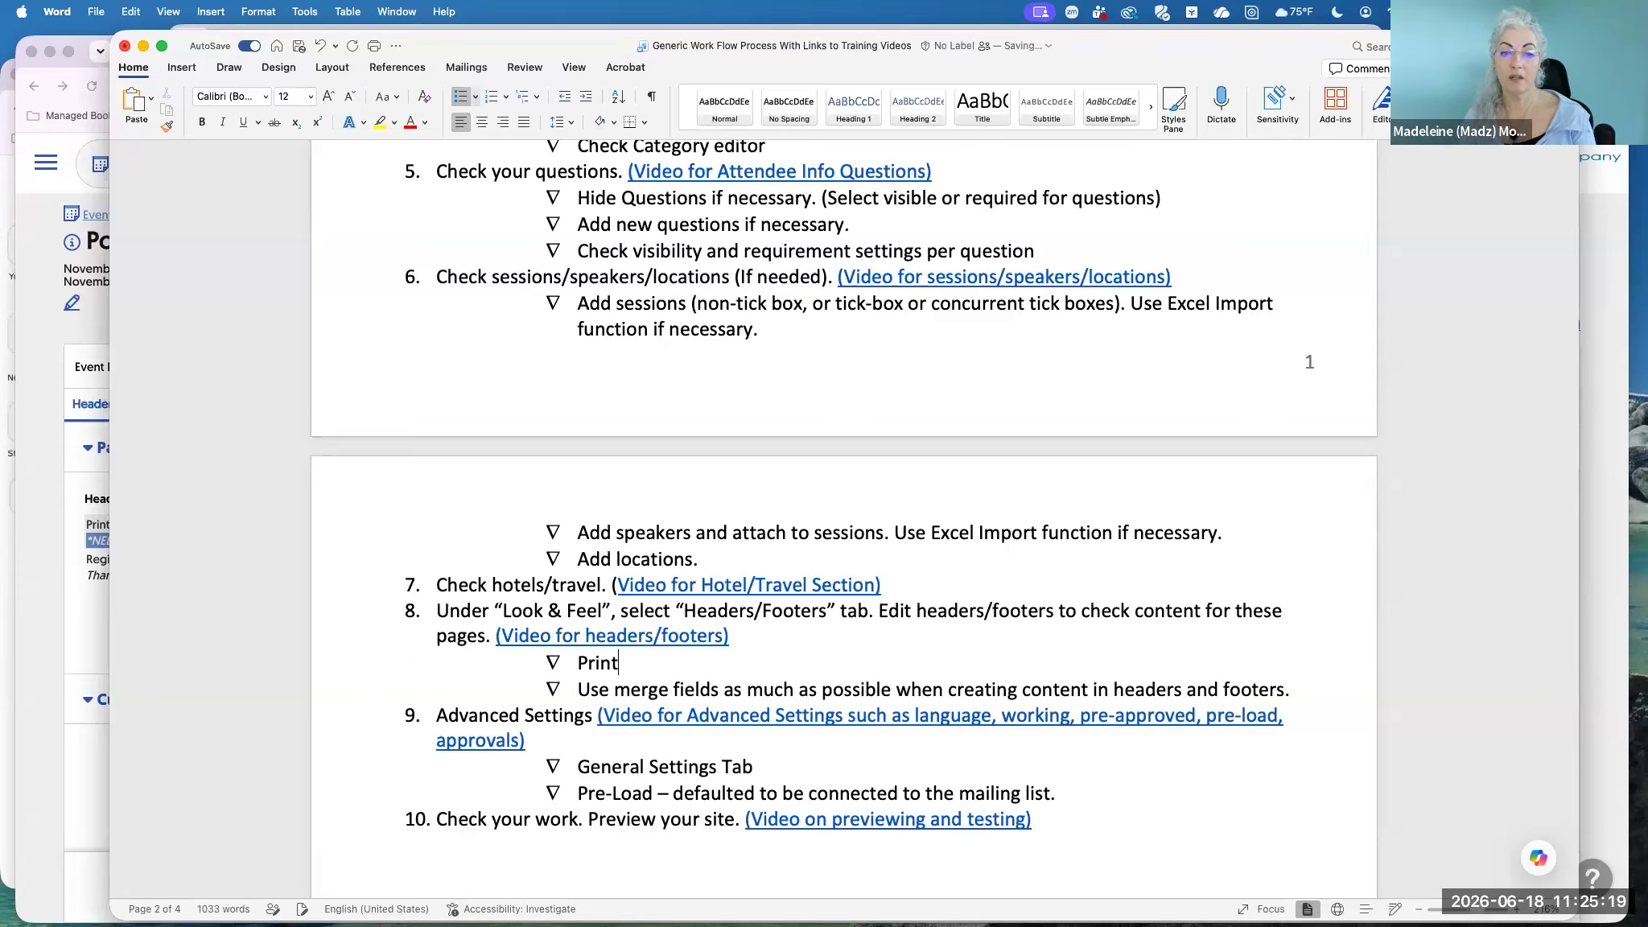
text( Page Header need up)
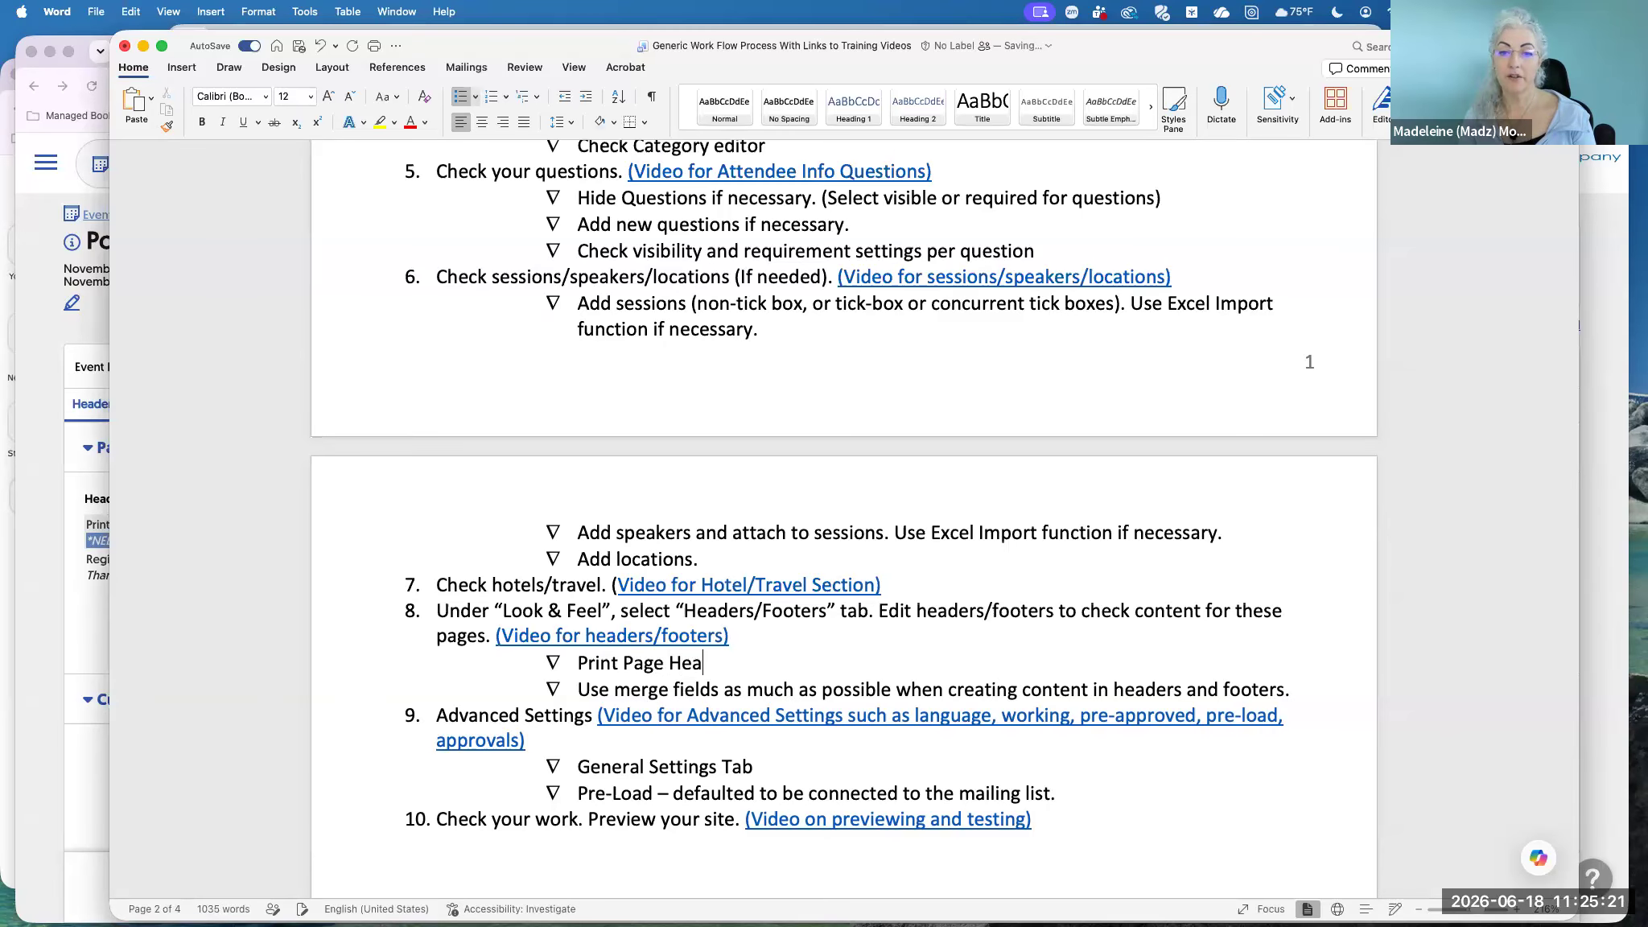
key(BackSpace)
key(BackSpace)
key(BackSpace)
text(s updating.)
Return to Stova in Chrome and open the HTML snippets database in the account settings.
click(90, 352)
mouse_move(466, 367)
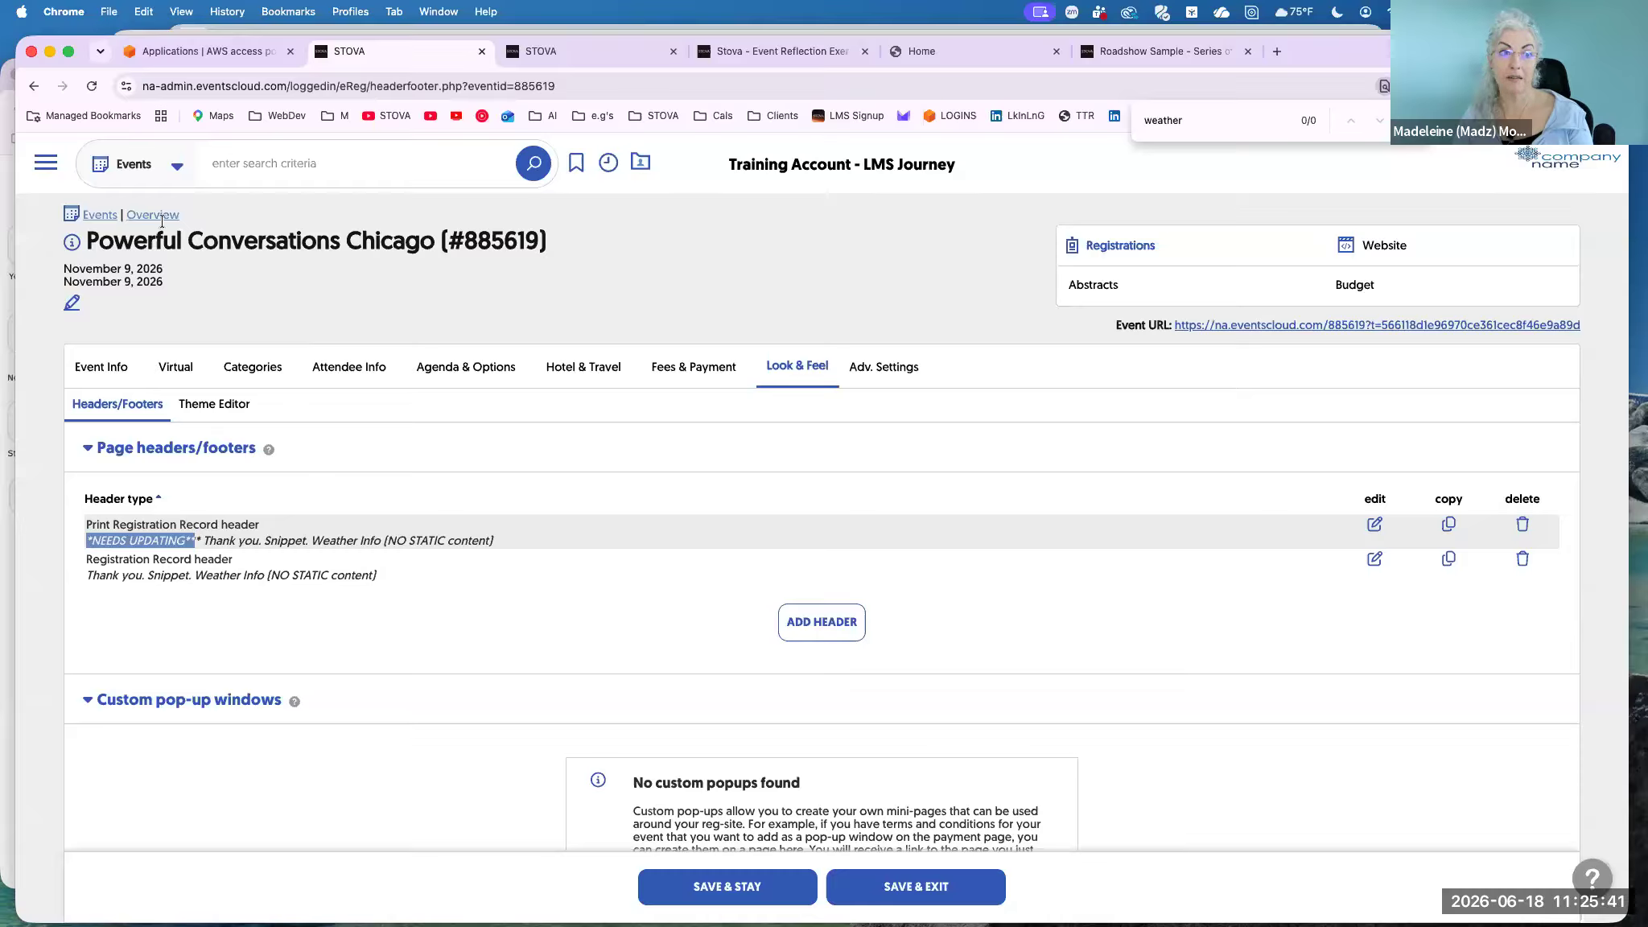
click(44, 170)
scroll(109, 485, down, 5)
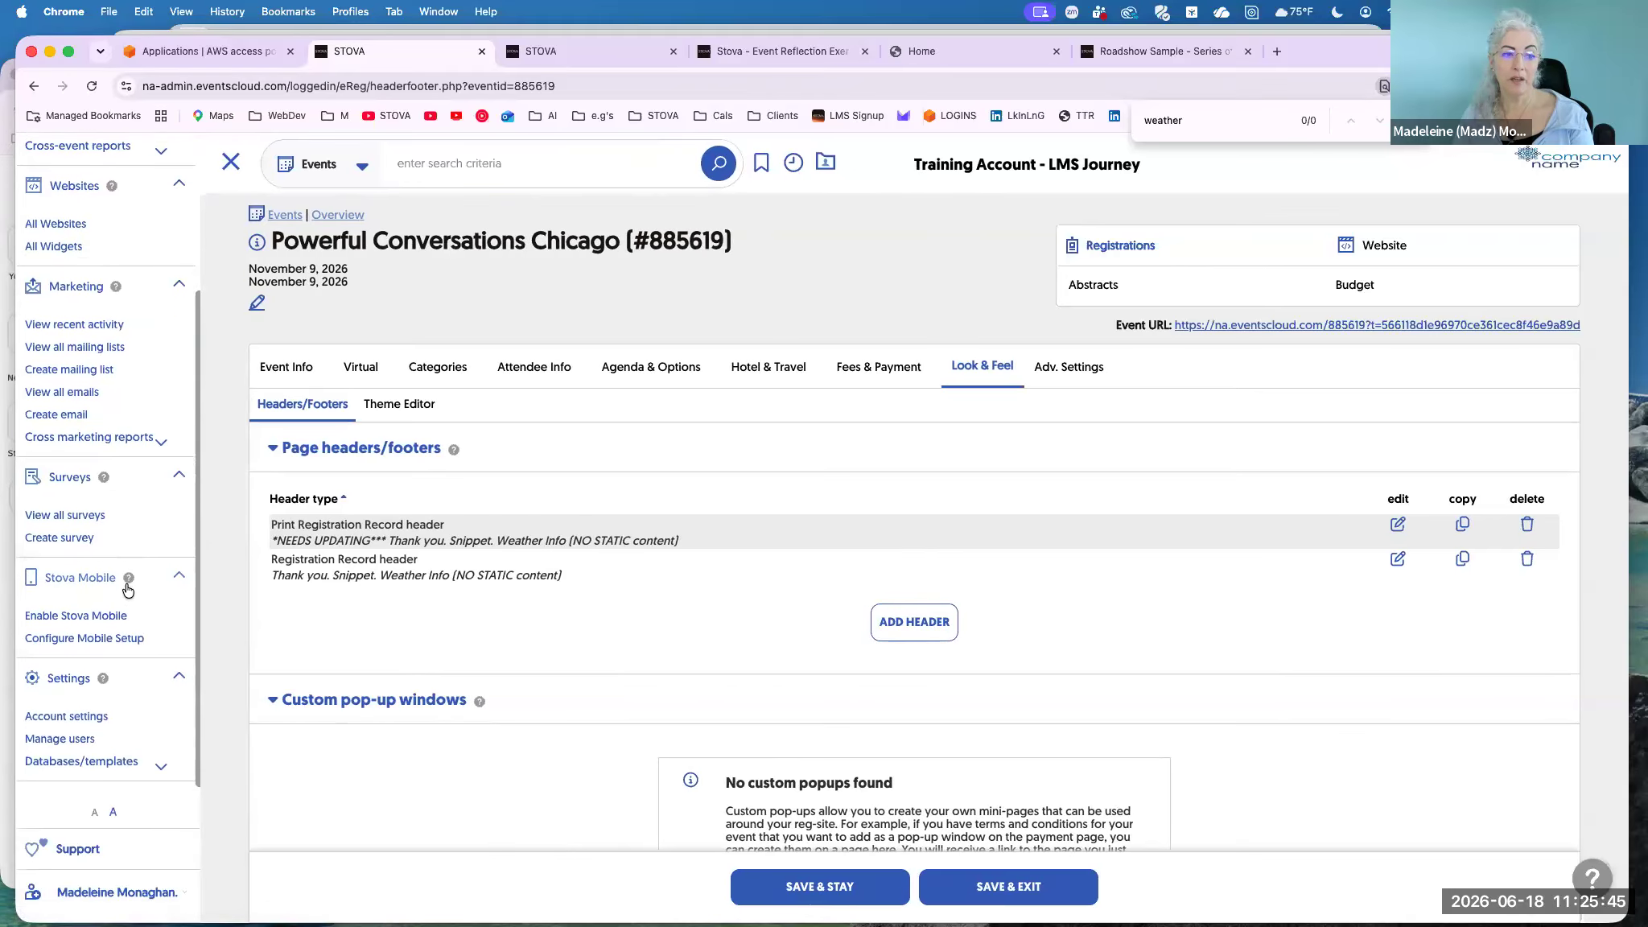
click(87, 723)
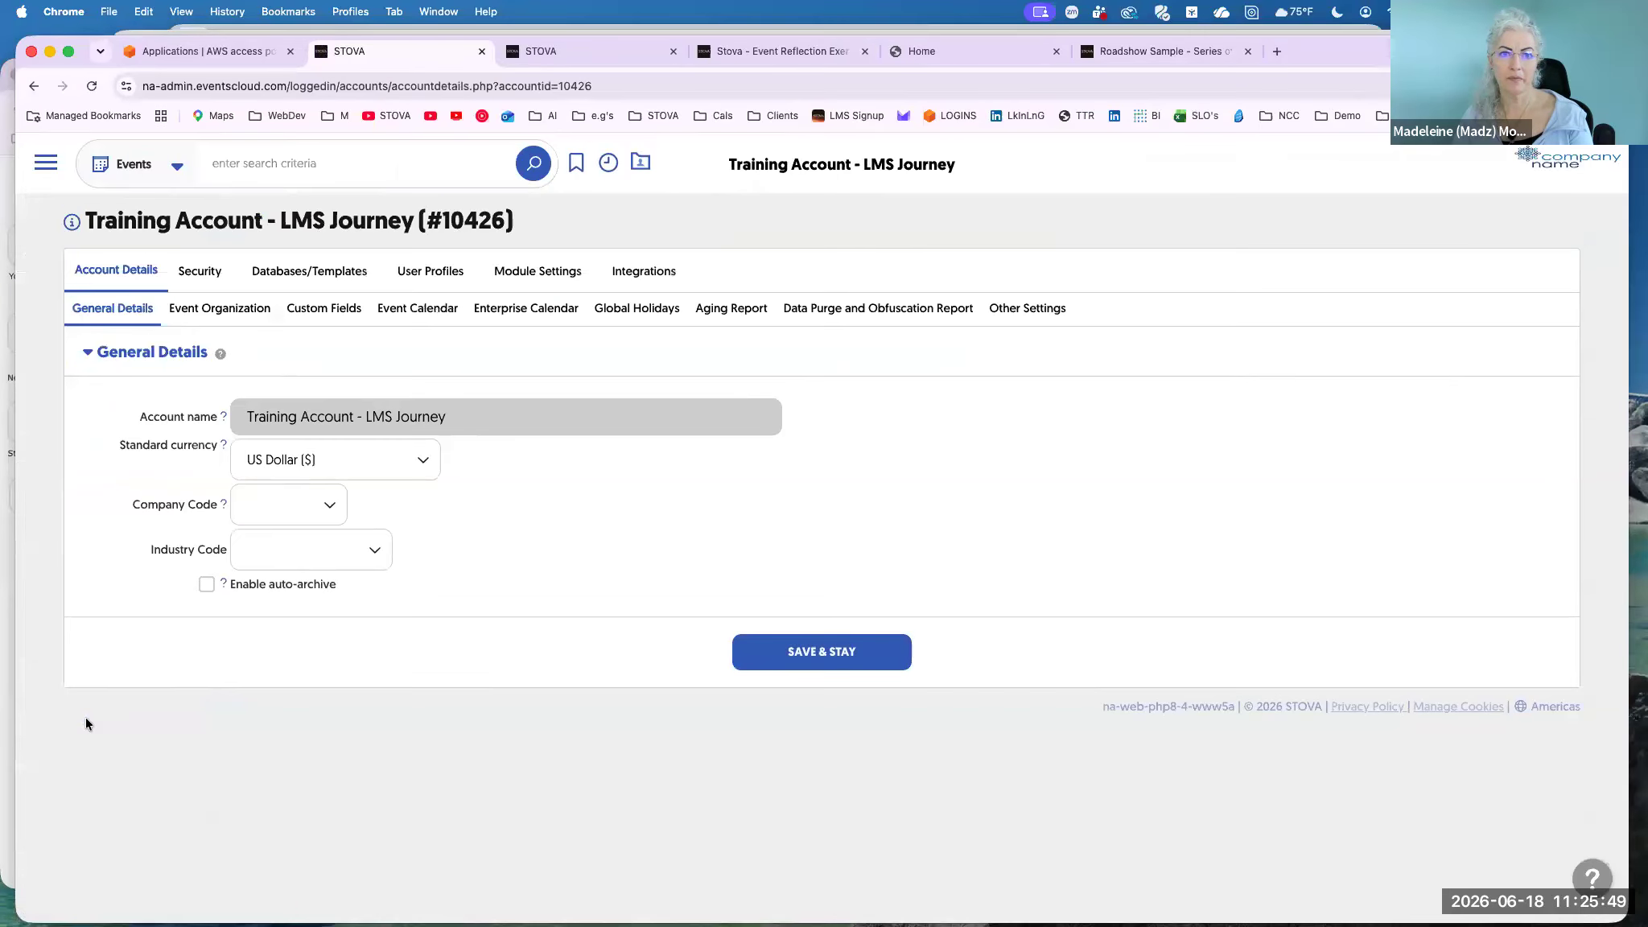
click(327, 272)
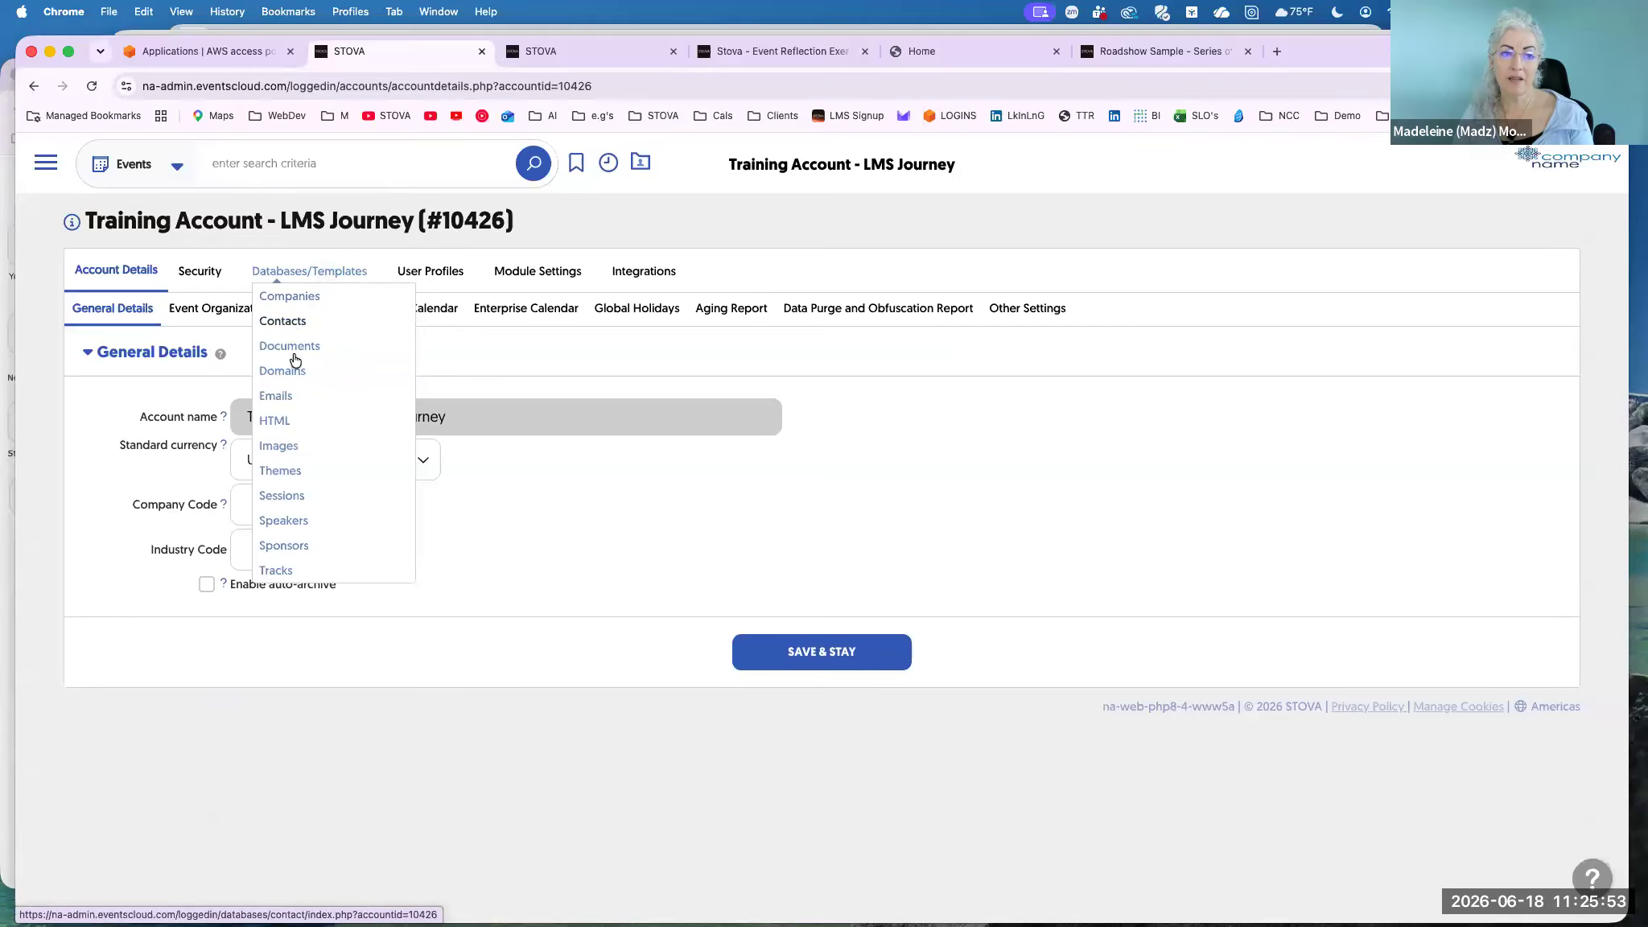
click(280, 423)
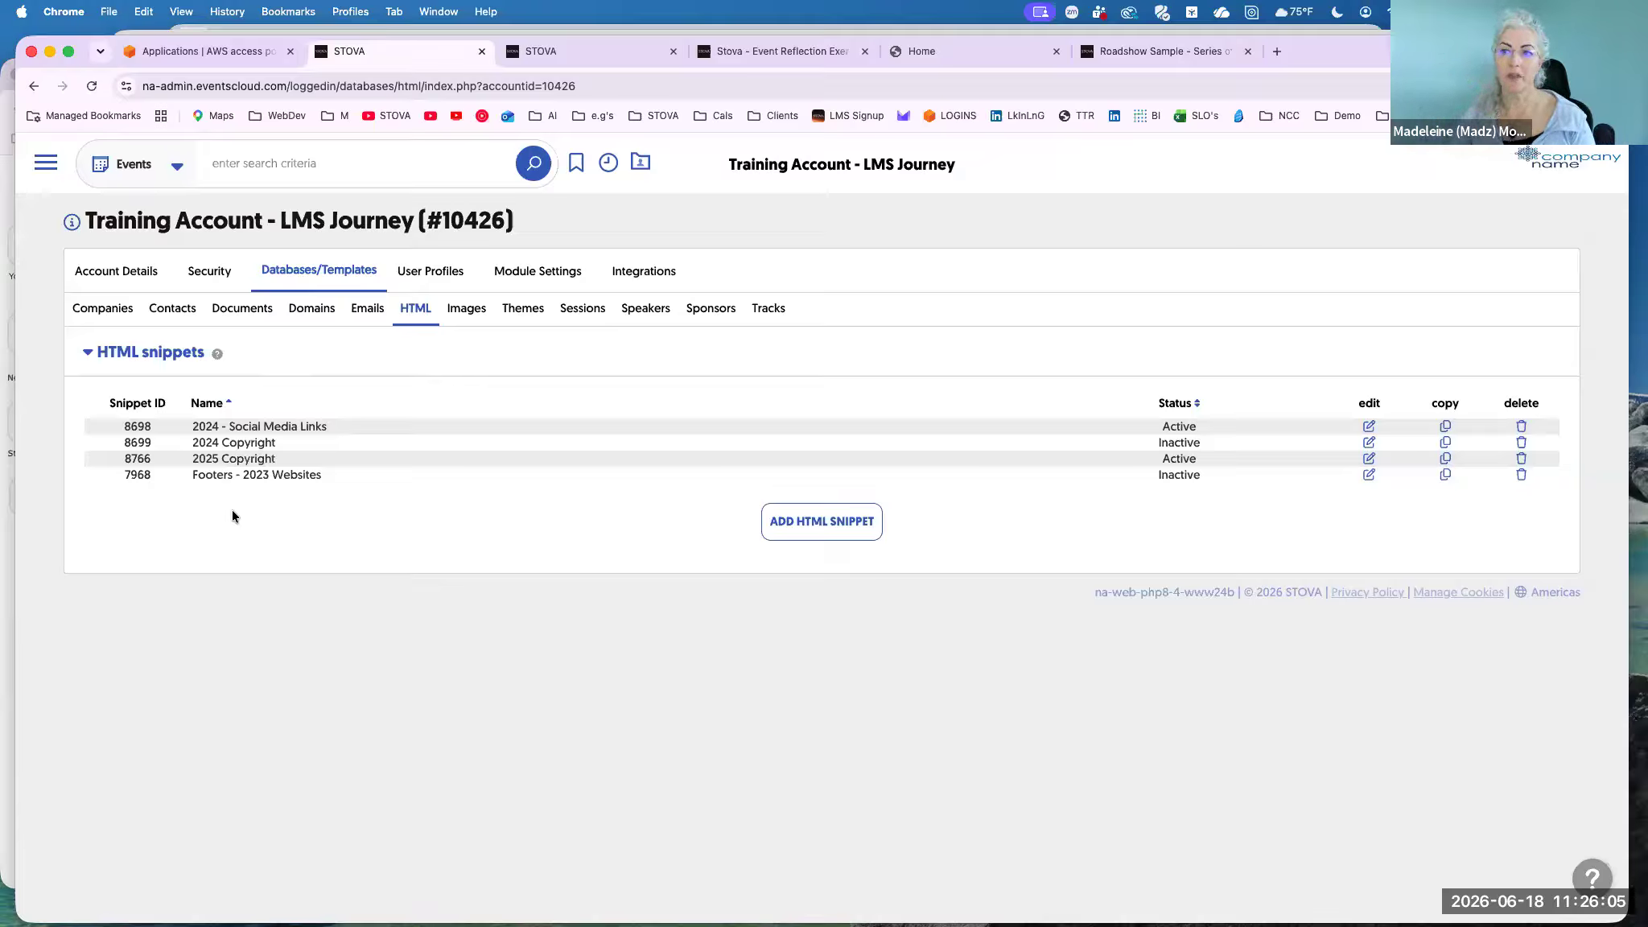
Add an active HTML snippet named "STOVA Copyright" to the account's HTML database and save it.
drag(1156, 440, 1198, 475)
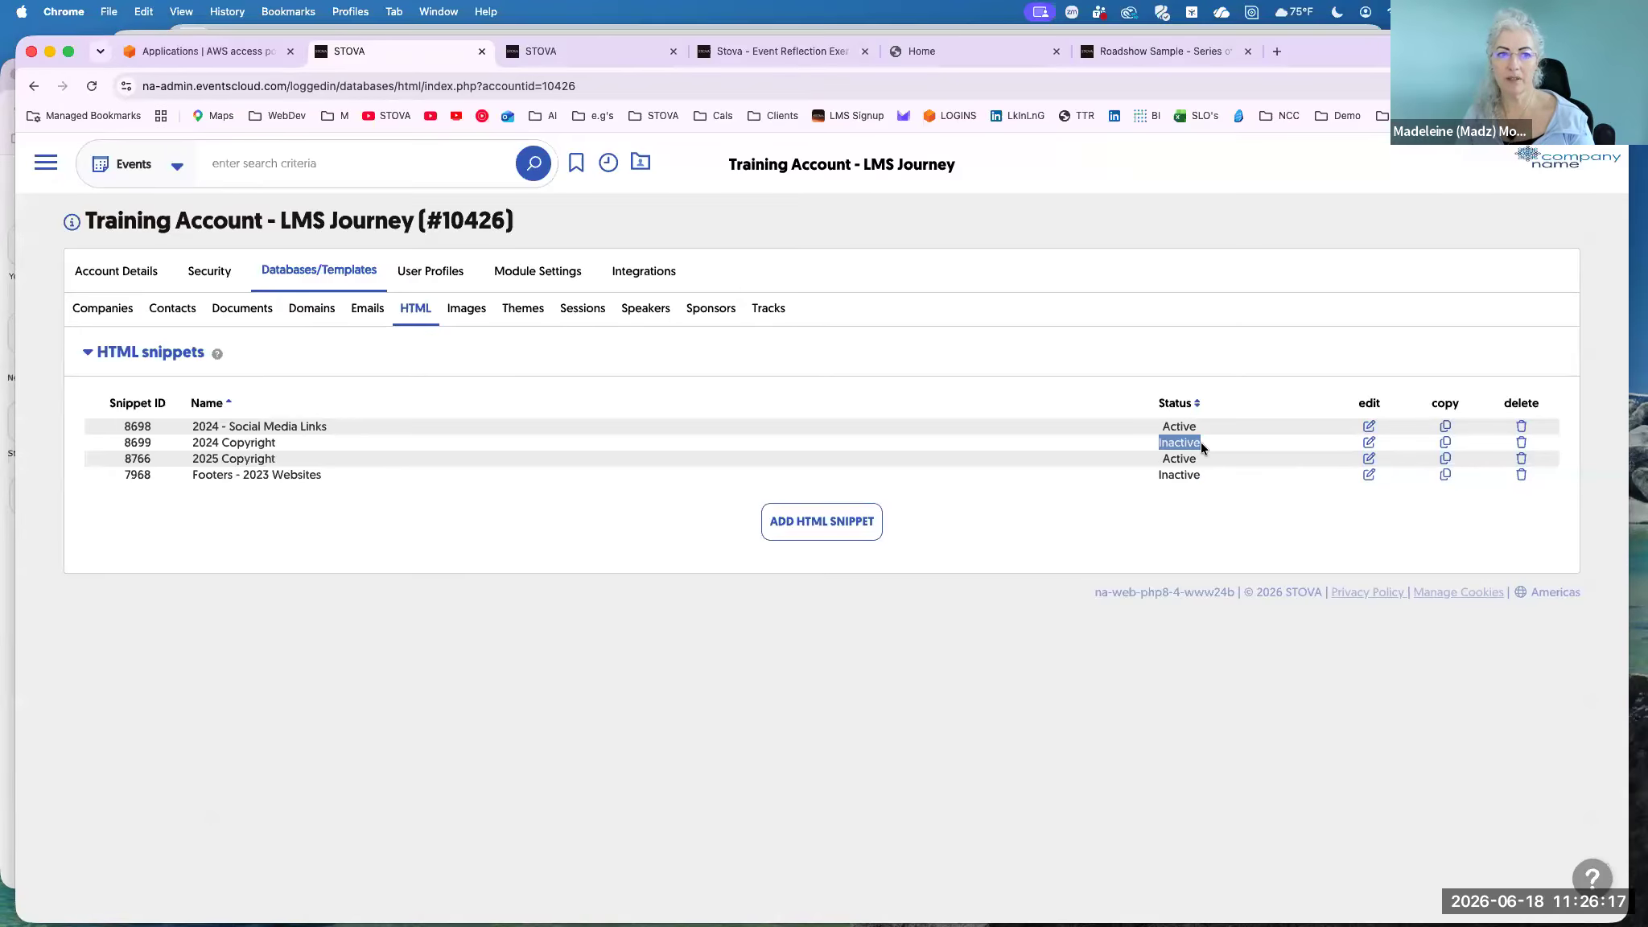
click(825, 524)
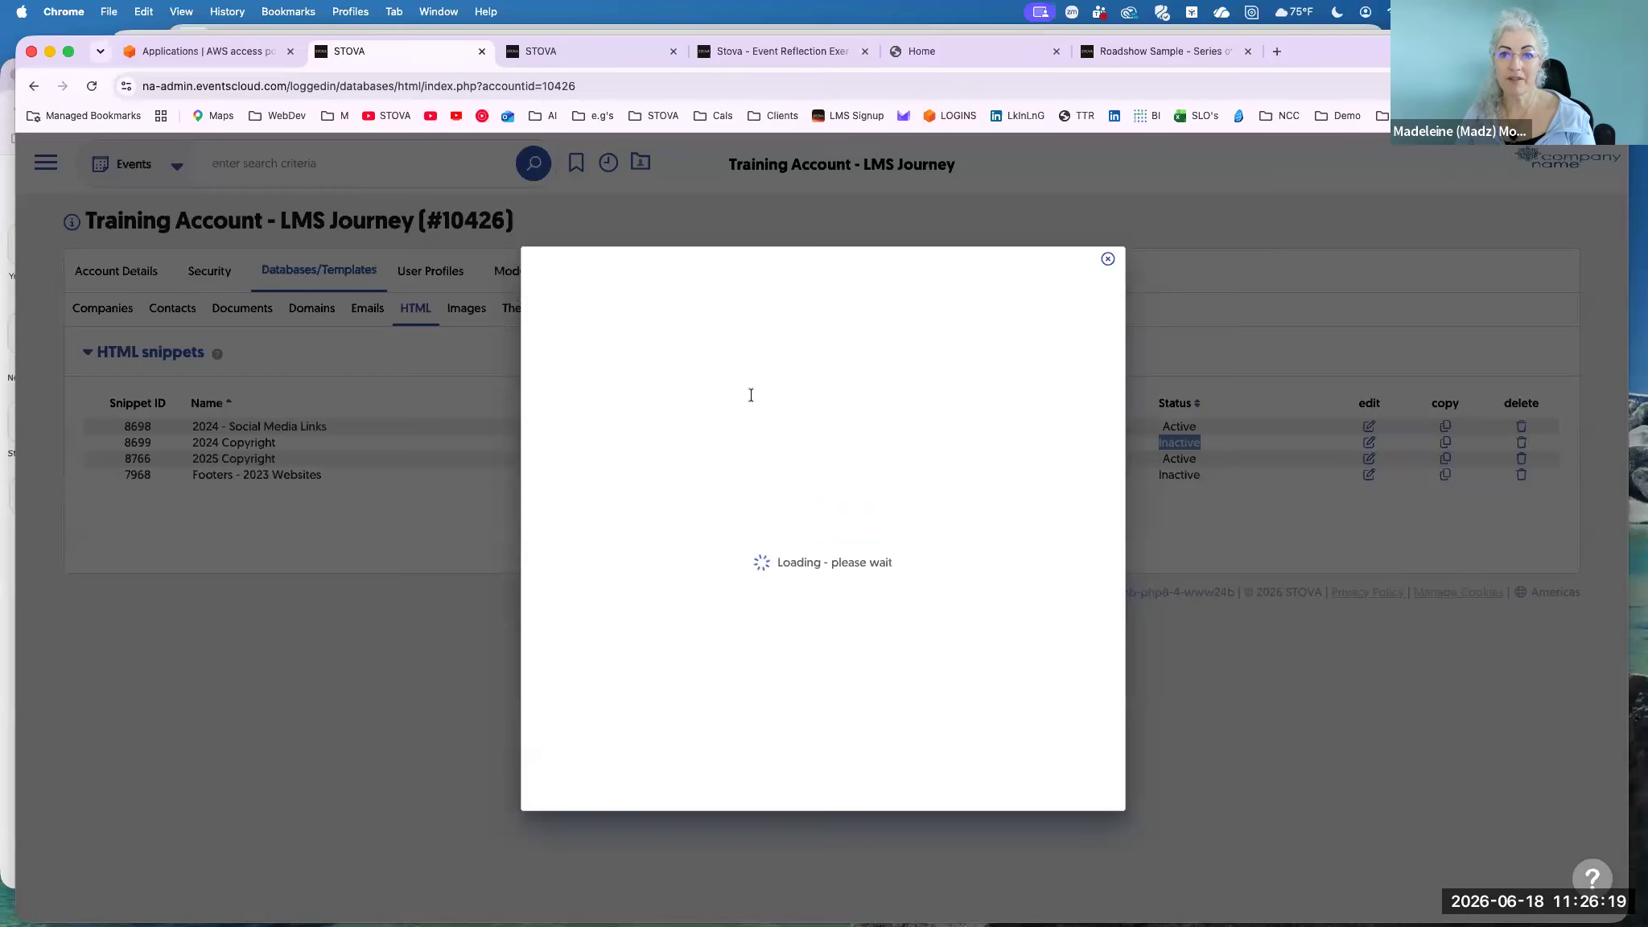
text(STOVA Co)
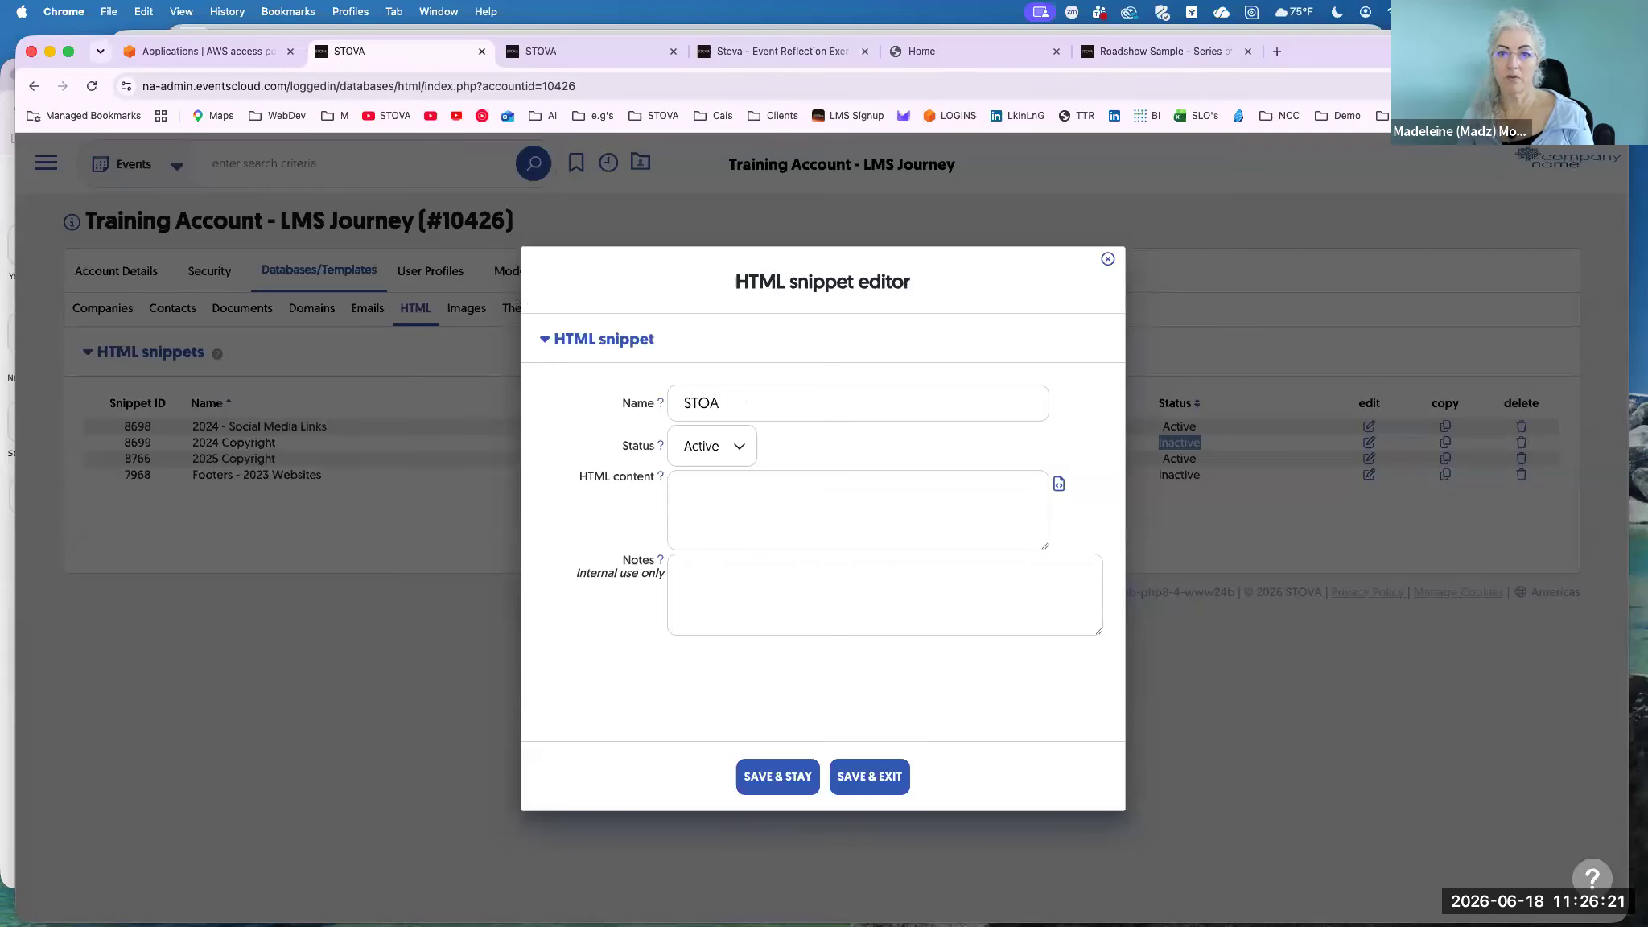
text(pt)
key(BackSpace)
text(yright)
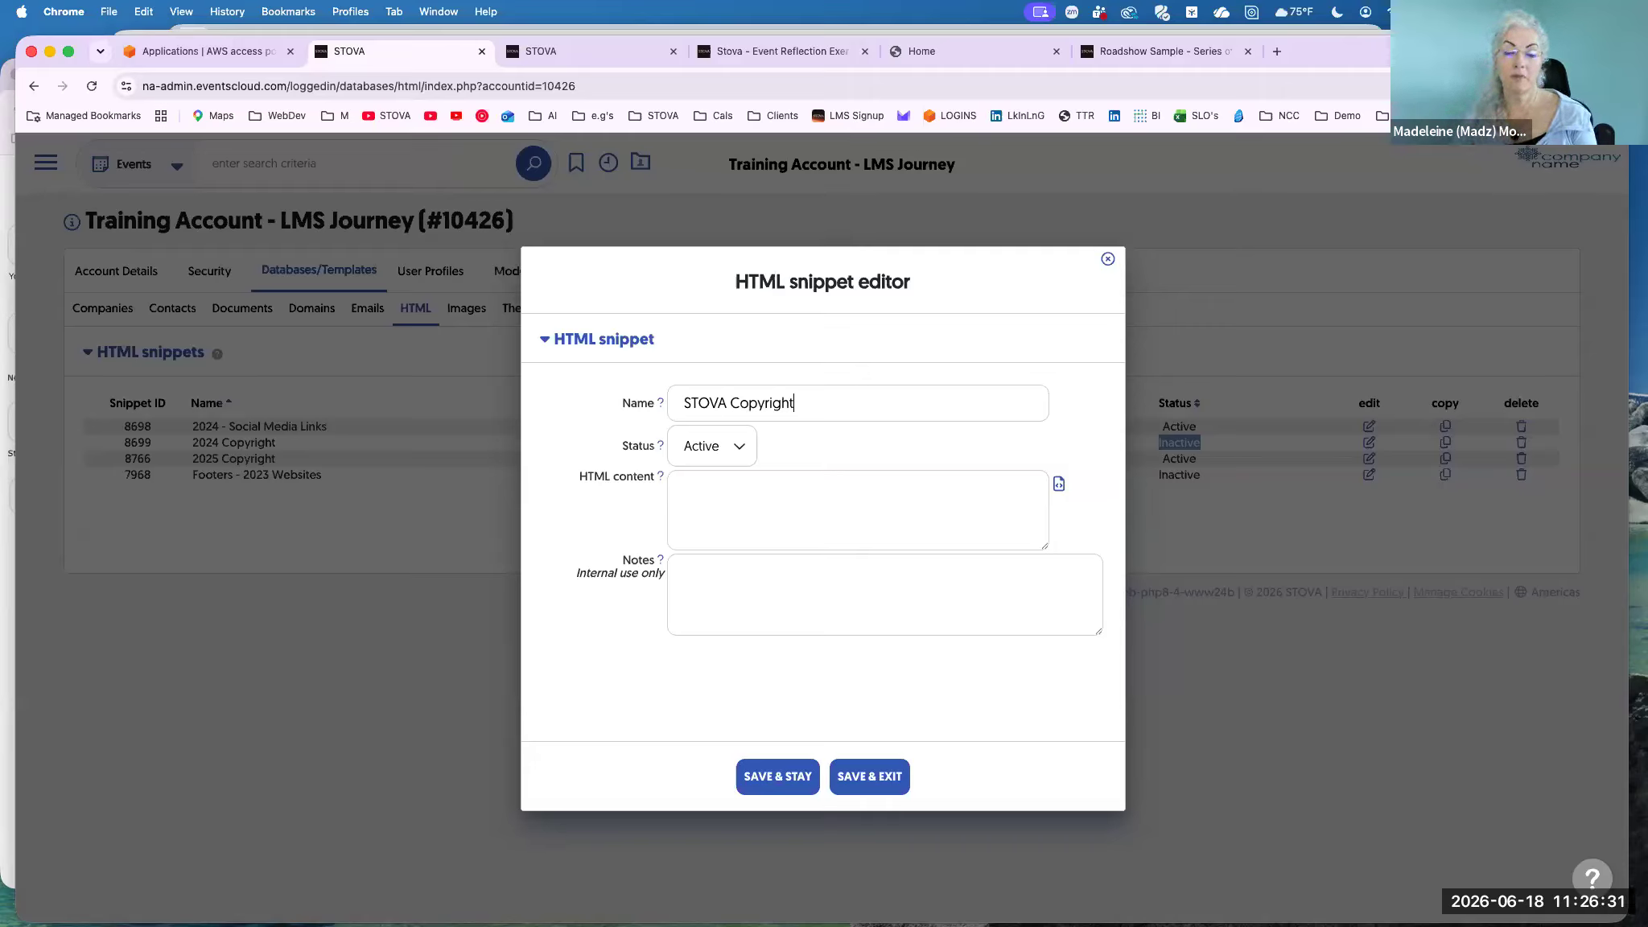
click(879, 774)
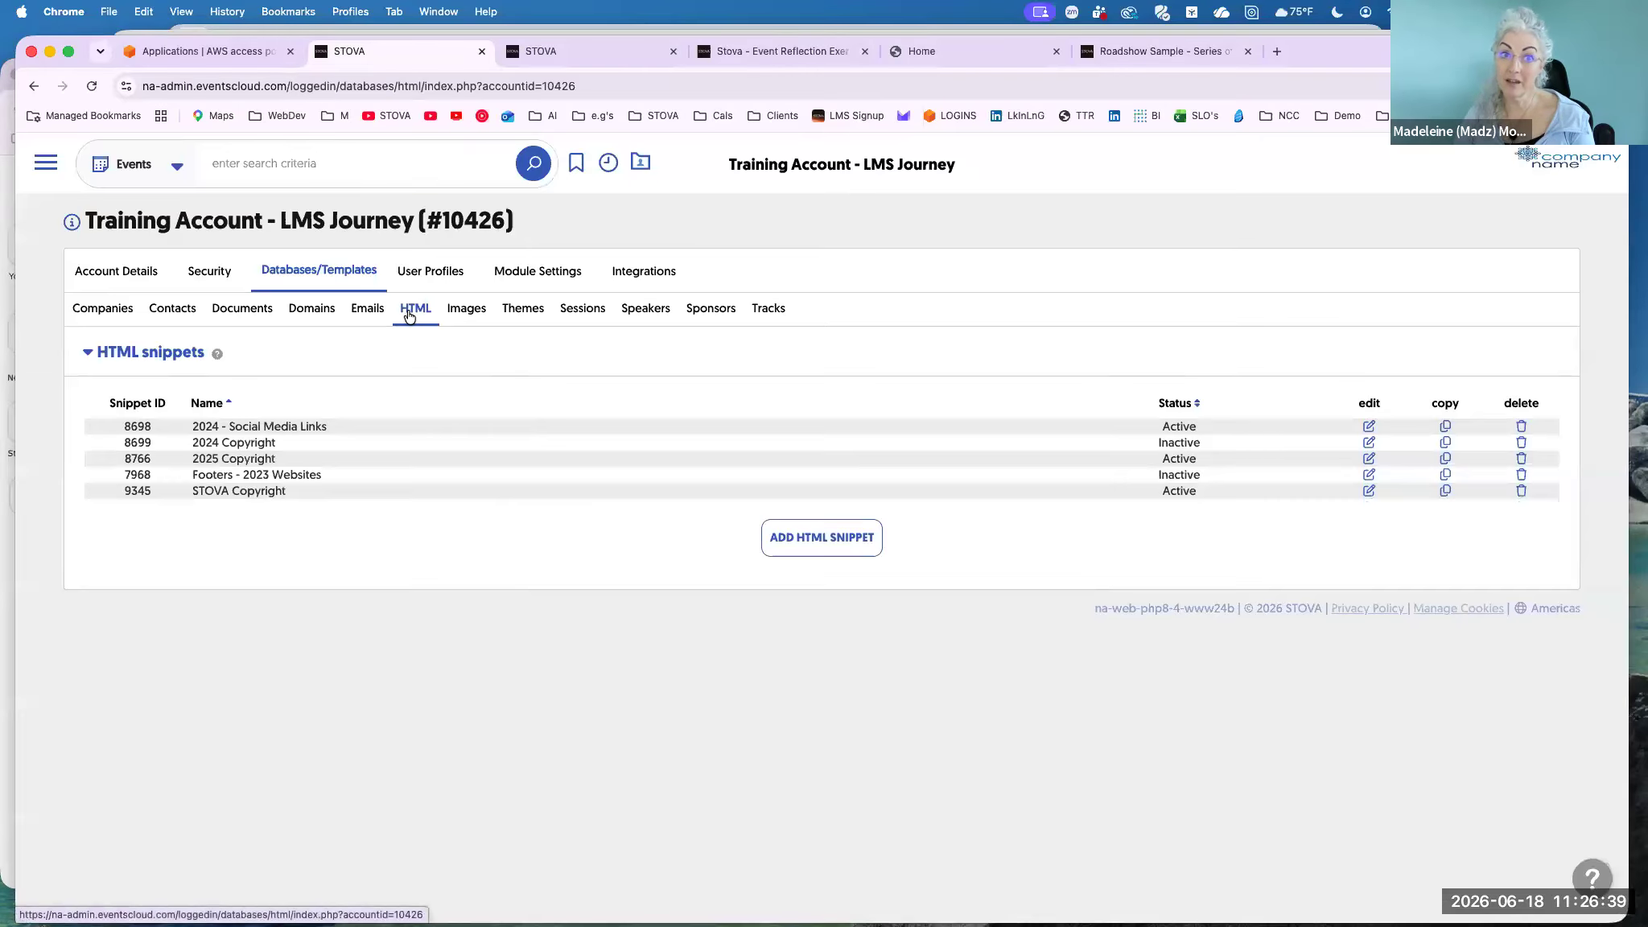
click(409, 313)
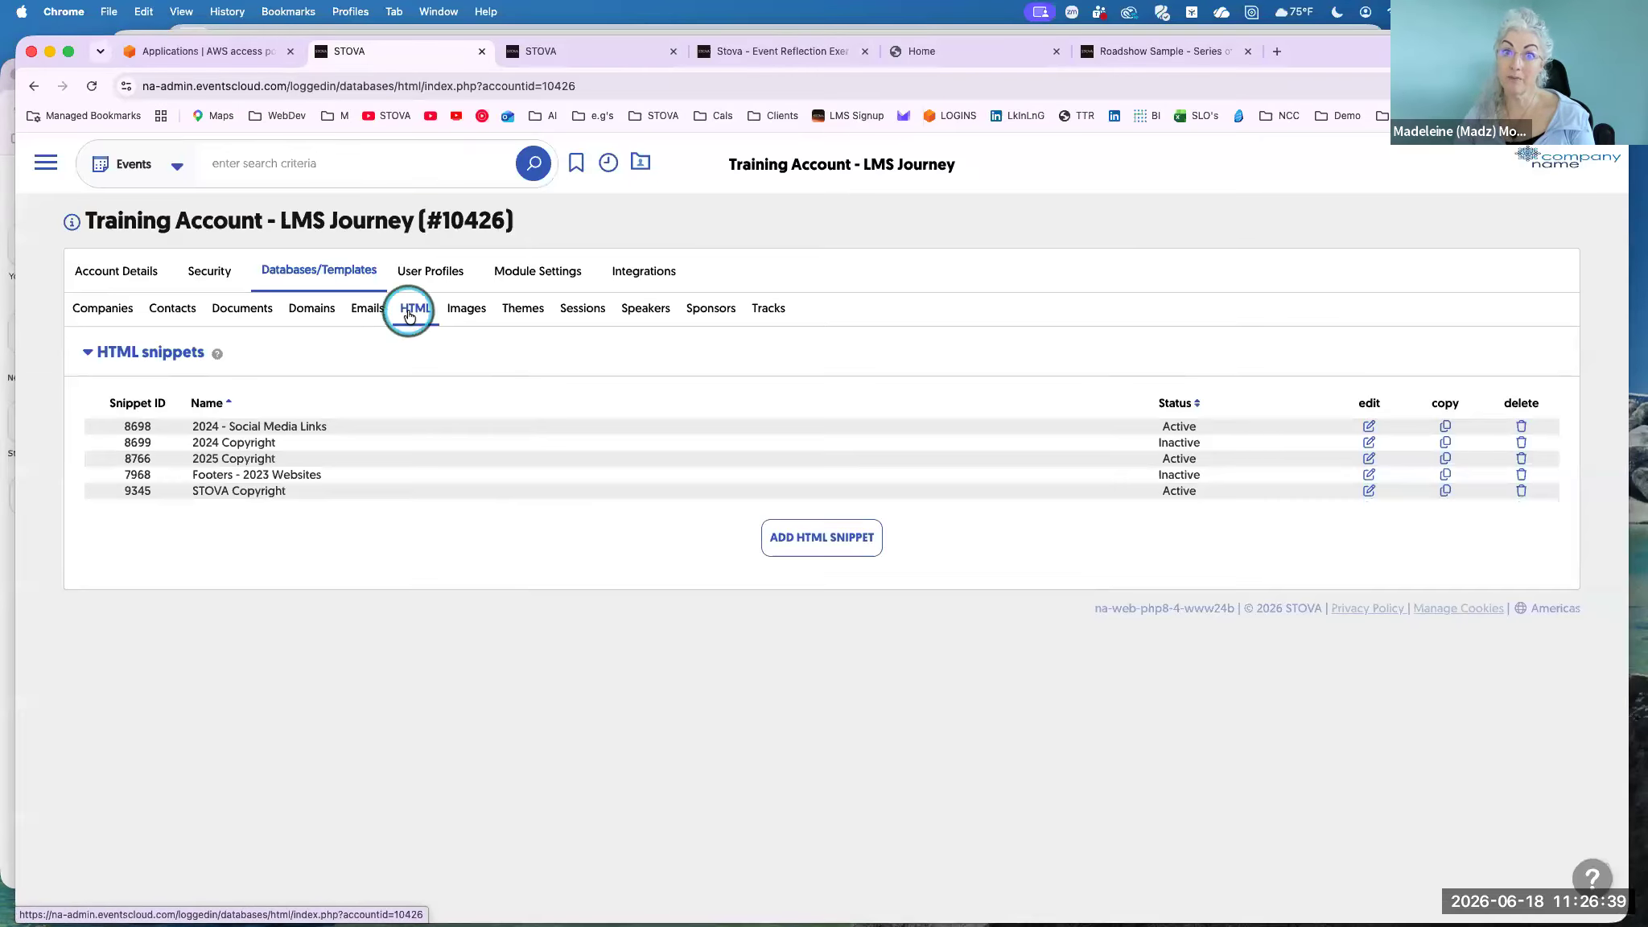
click(411, 312)
click(410, 312)
click(410, 313)
click(410, 312)
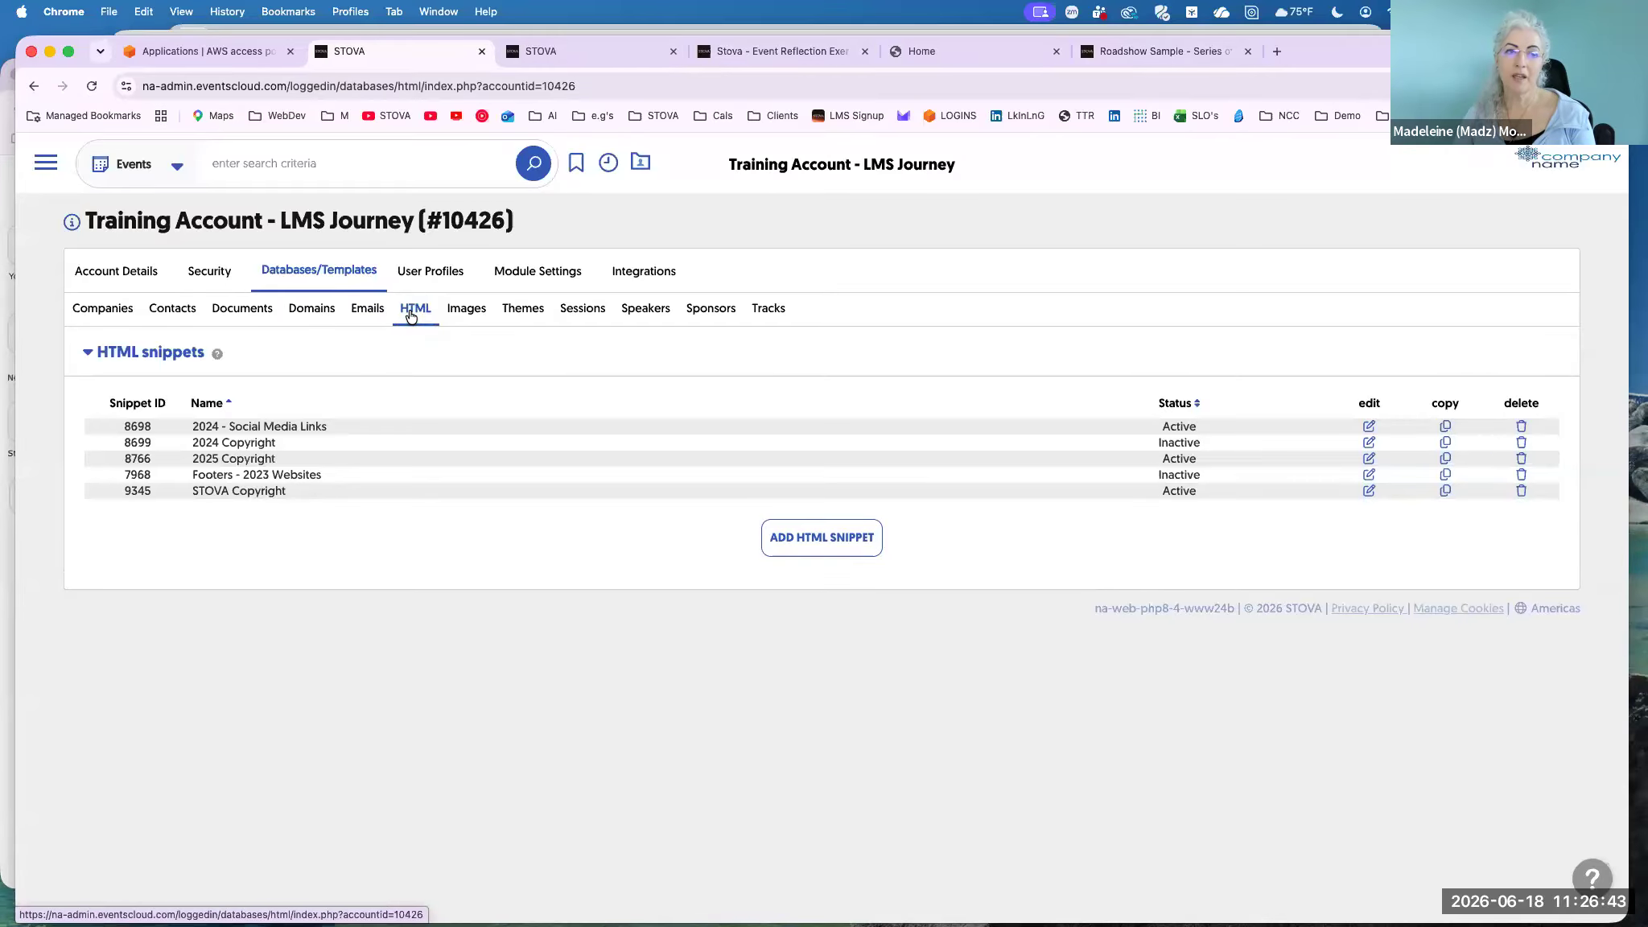
Open the account's Custom Fields settings and close the duplicate browser tab showing the same page.
click(147, 270)
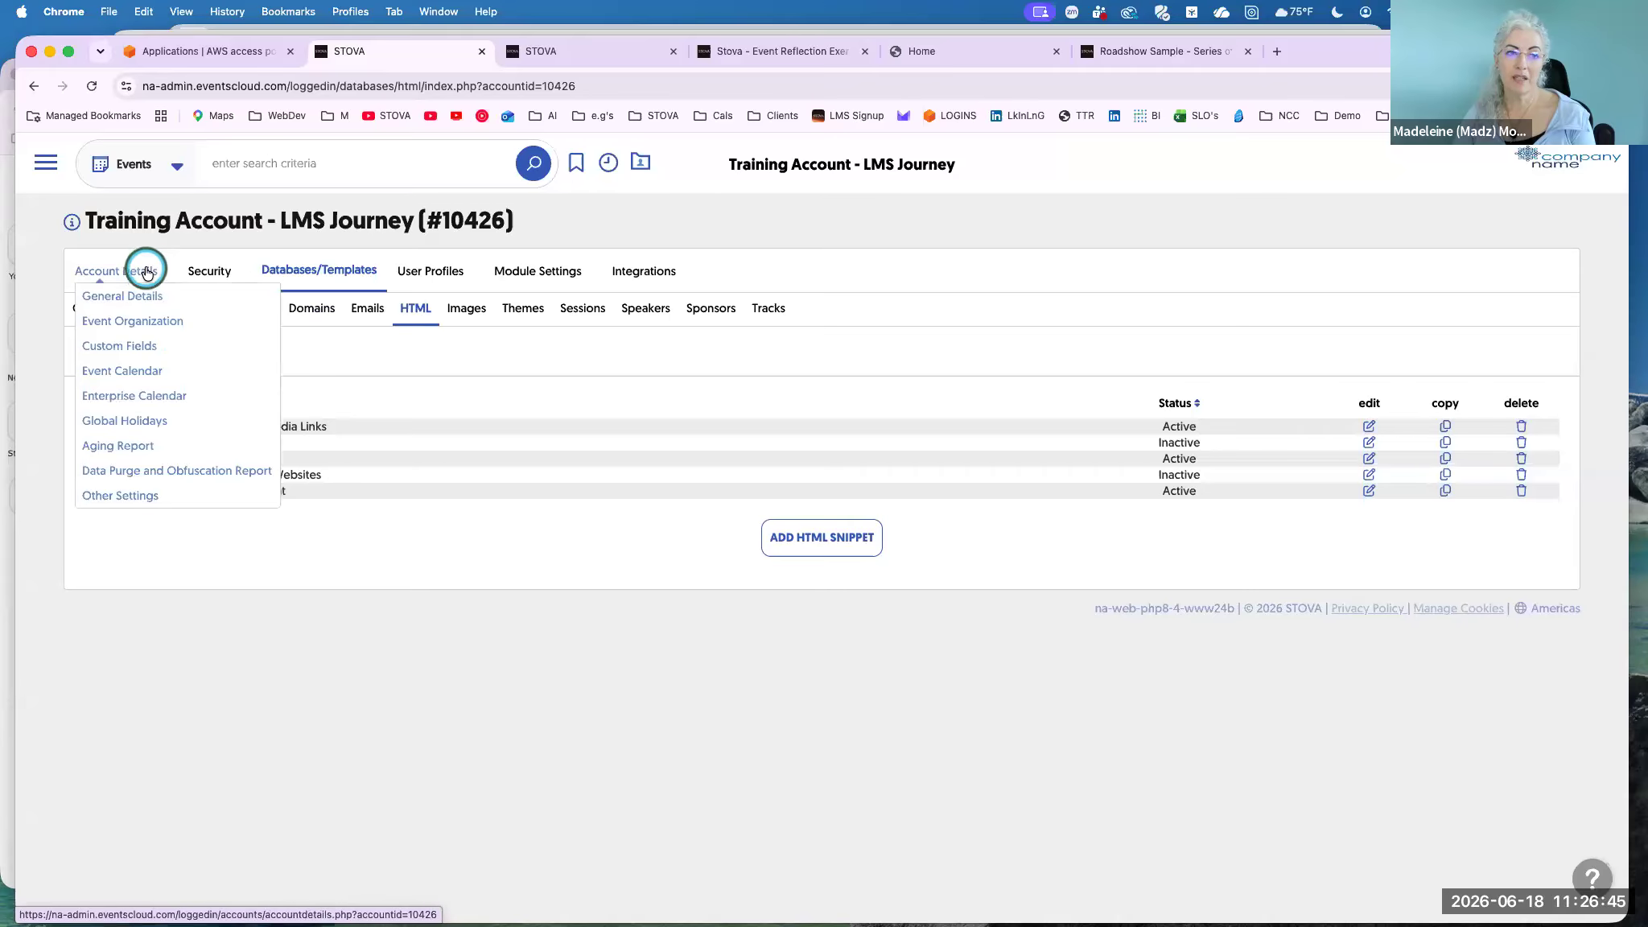
click(142, 345)
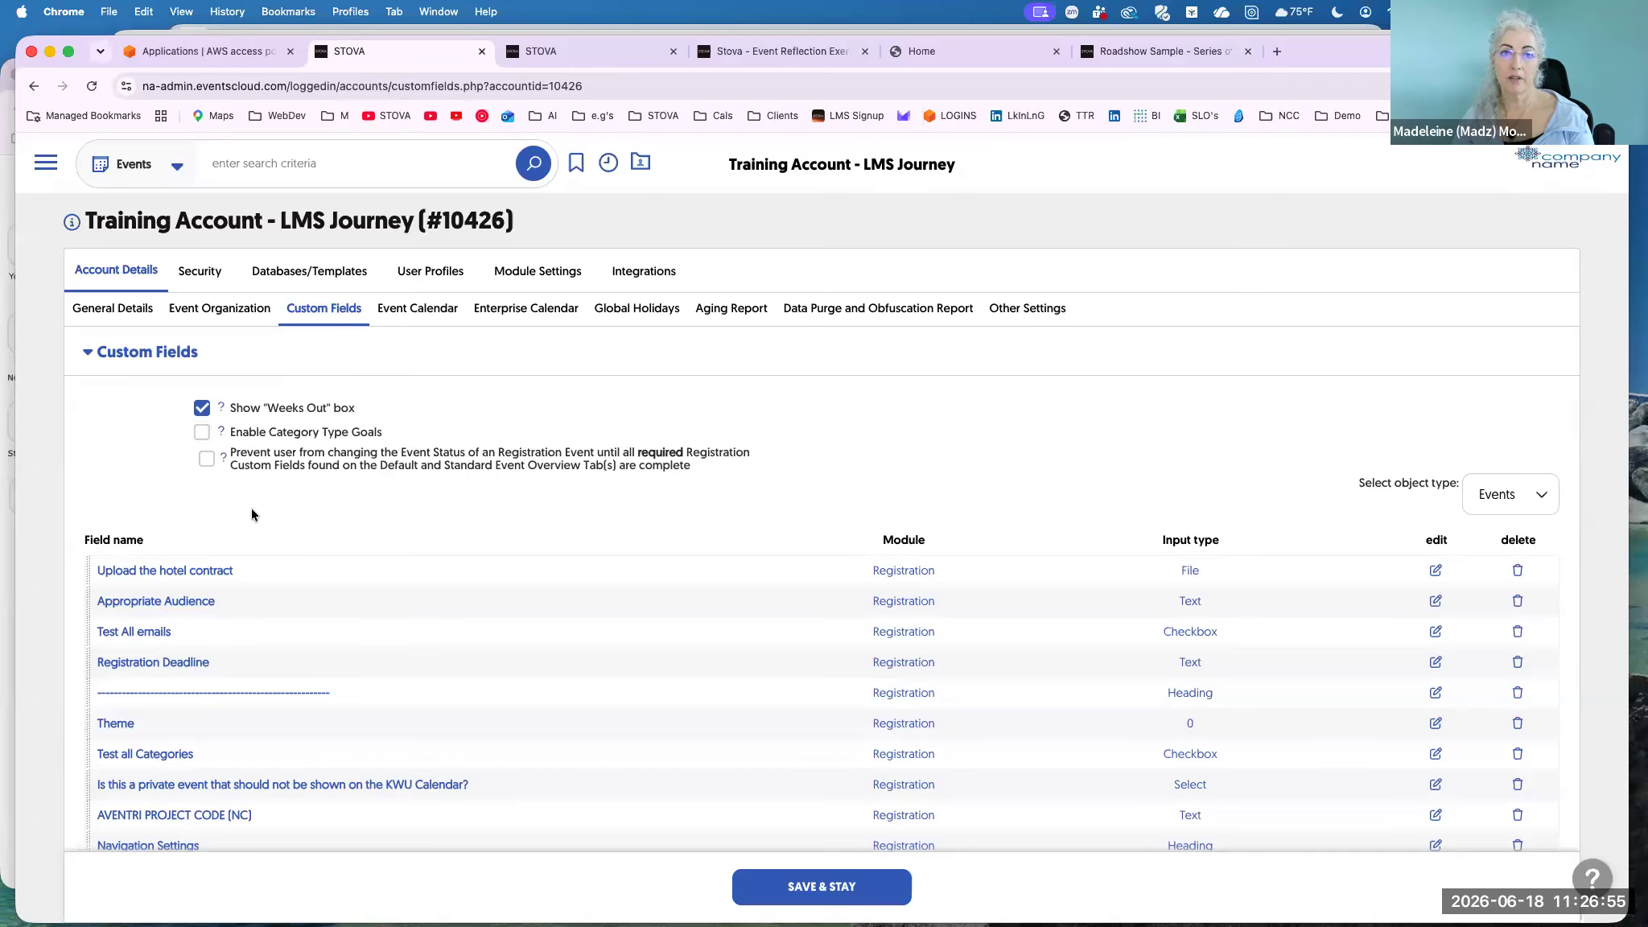
click(540, 54)
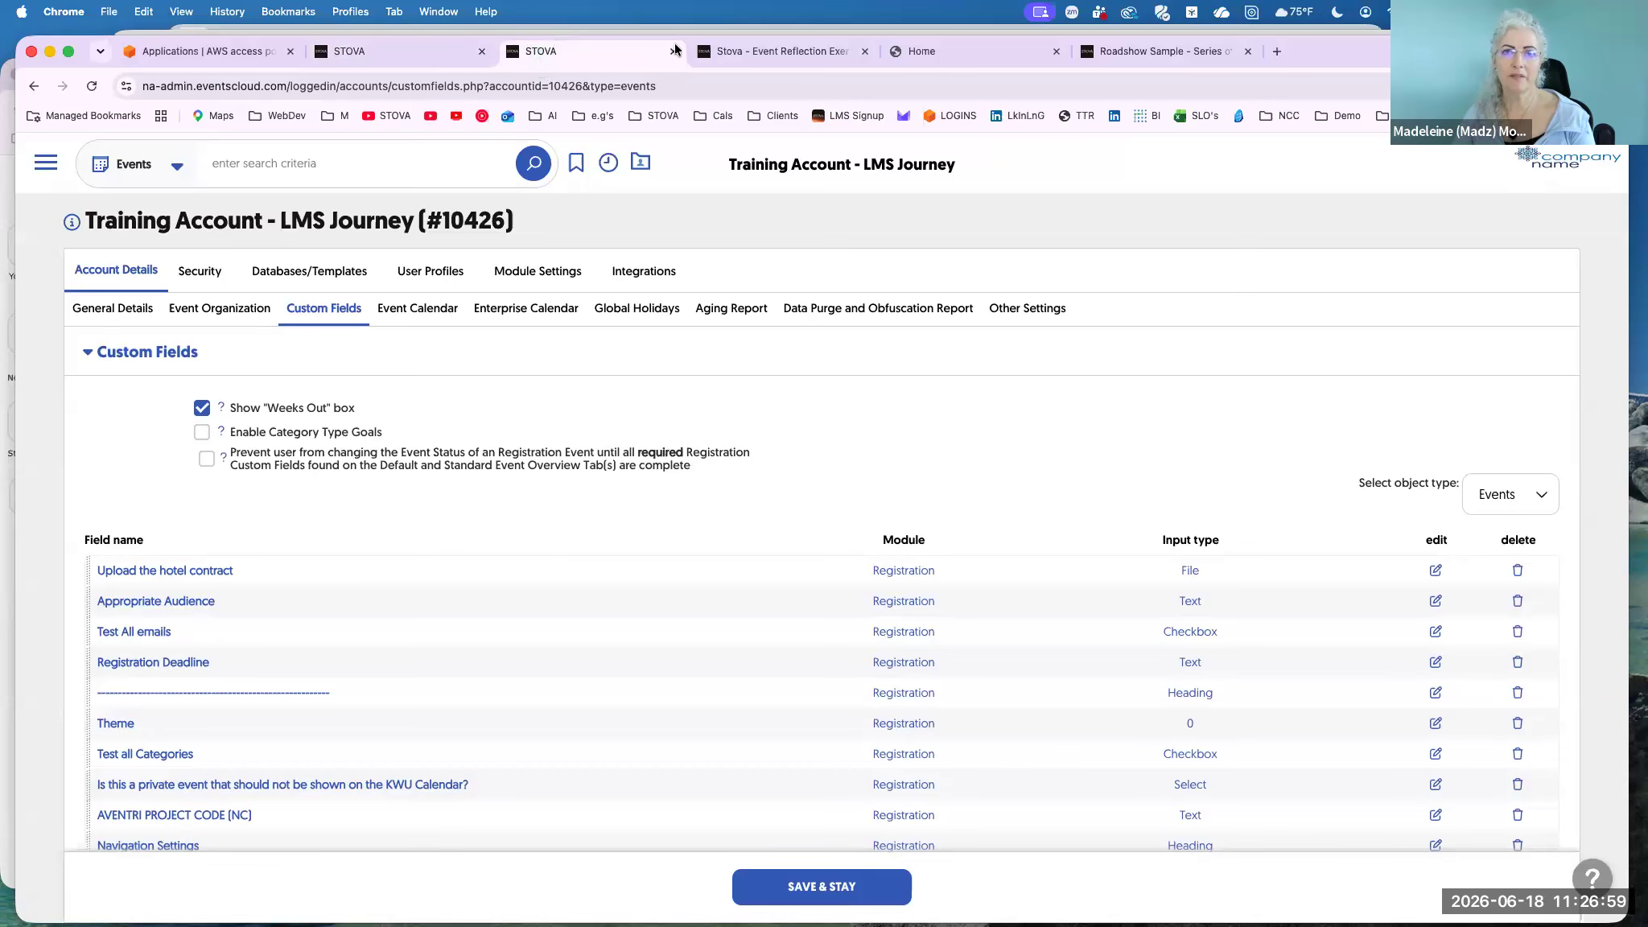
click(676, 51)
Return to the list of all events and examine the roadshow events in the !Roadshow folder.
key(super+Tab)
click(67, 163)
click(354, 54)
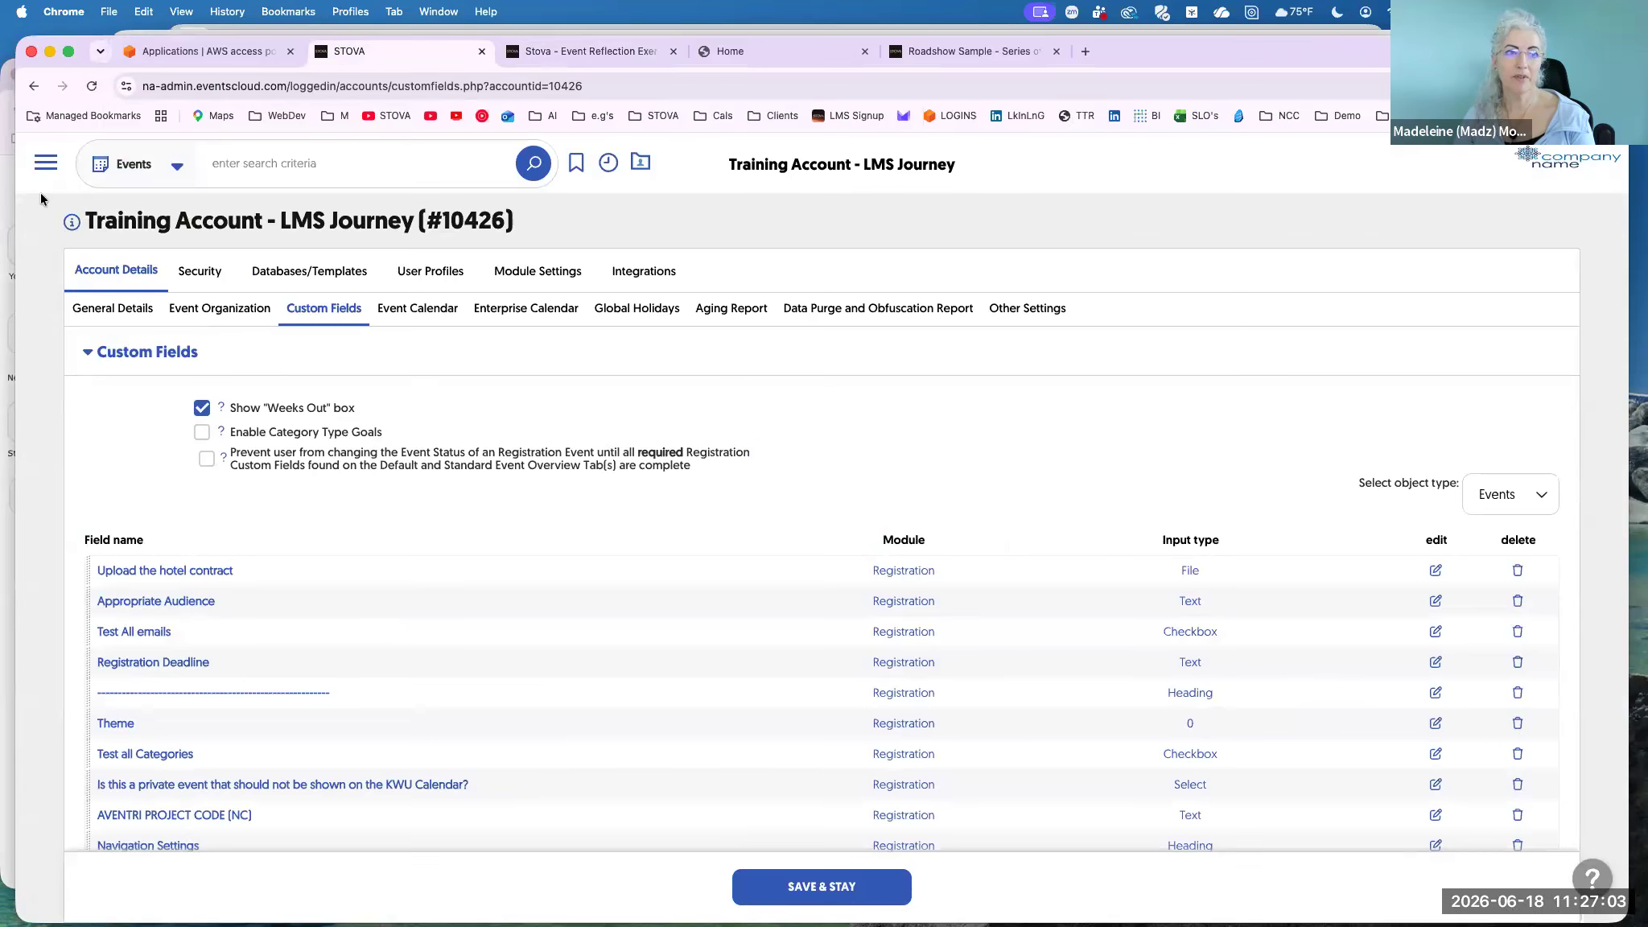
click(46, 165)
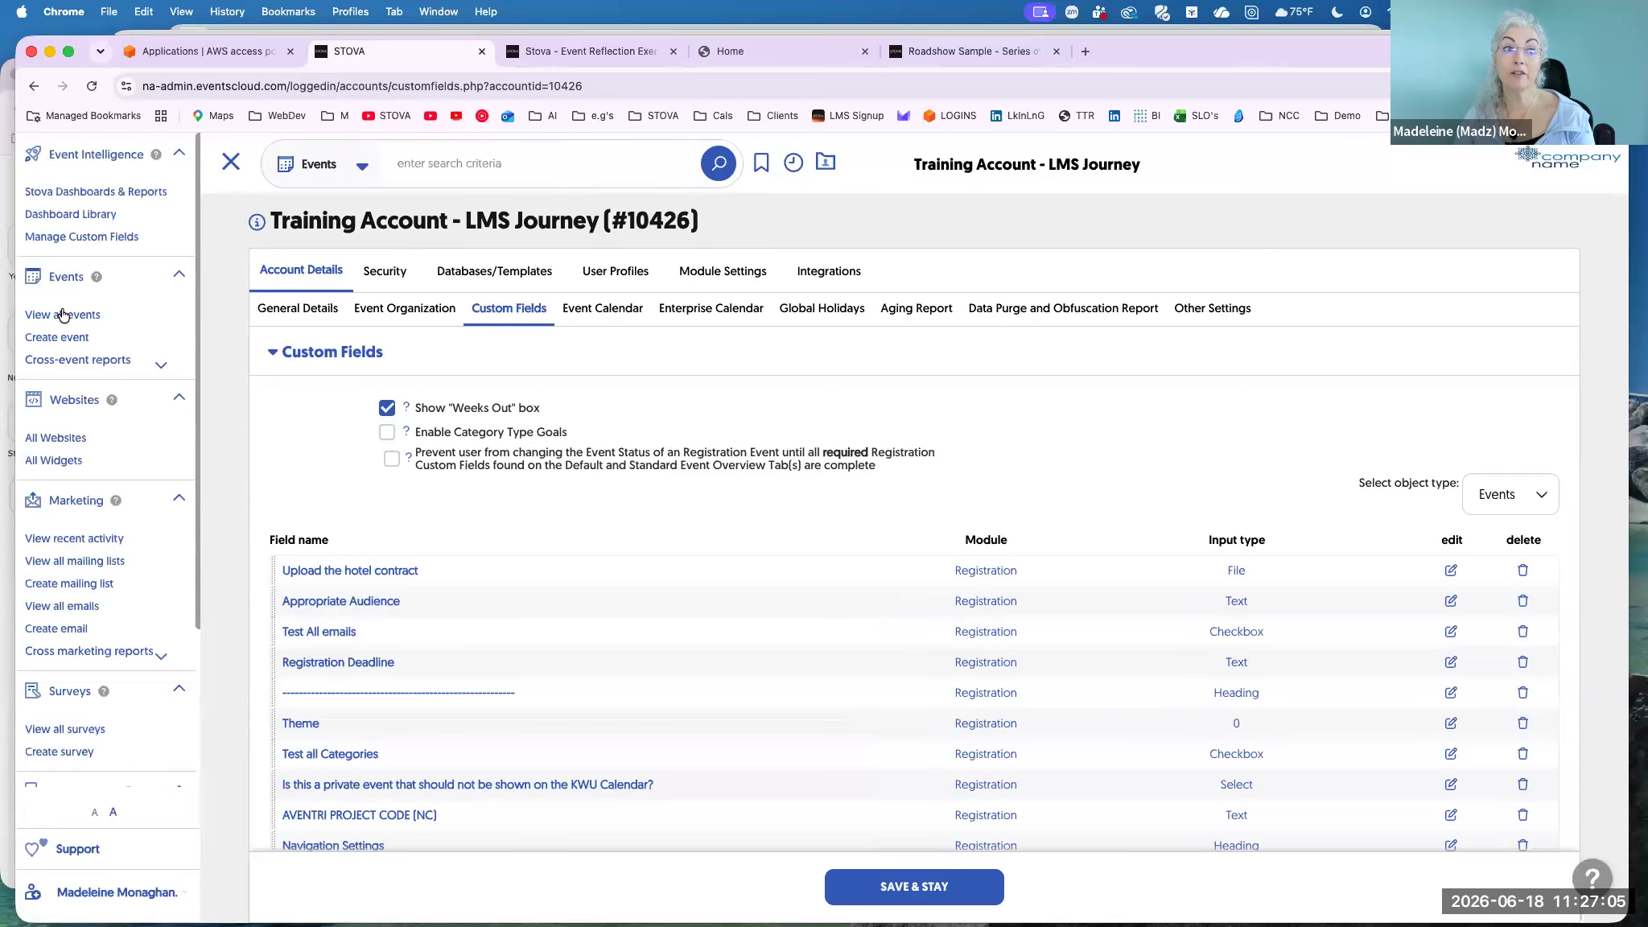
click(62, 314)
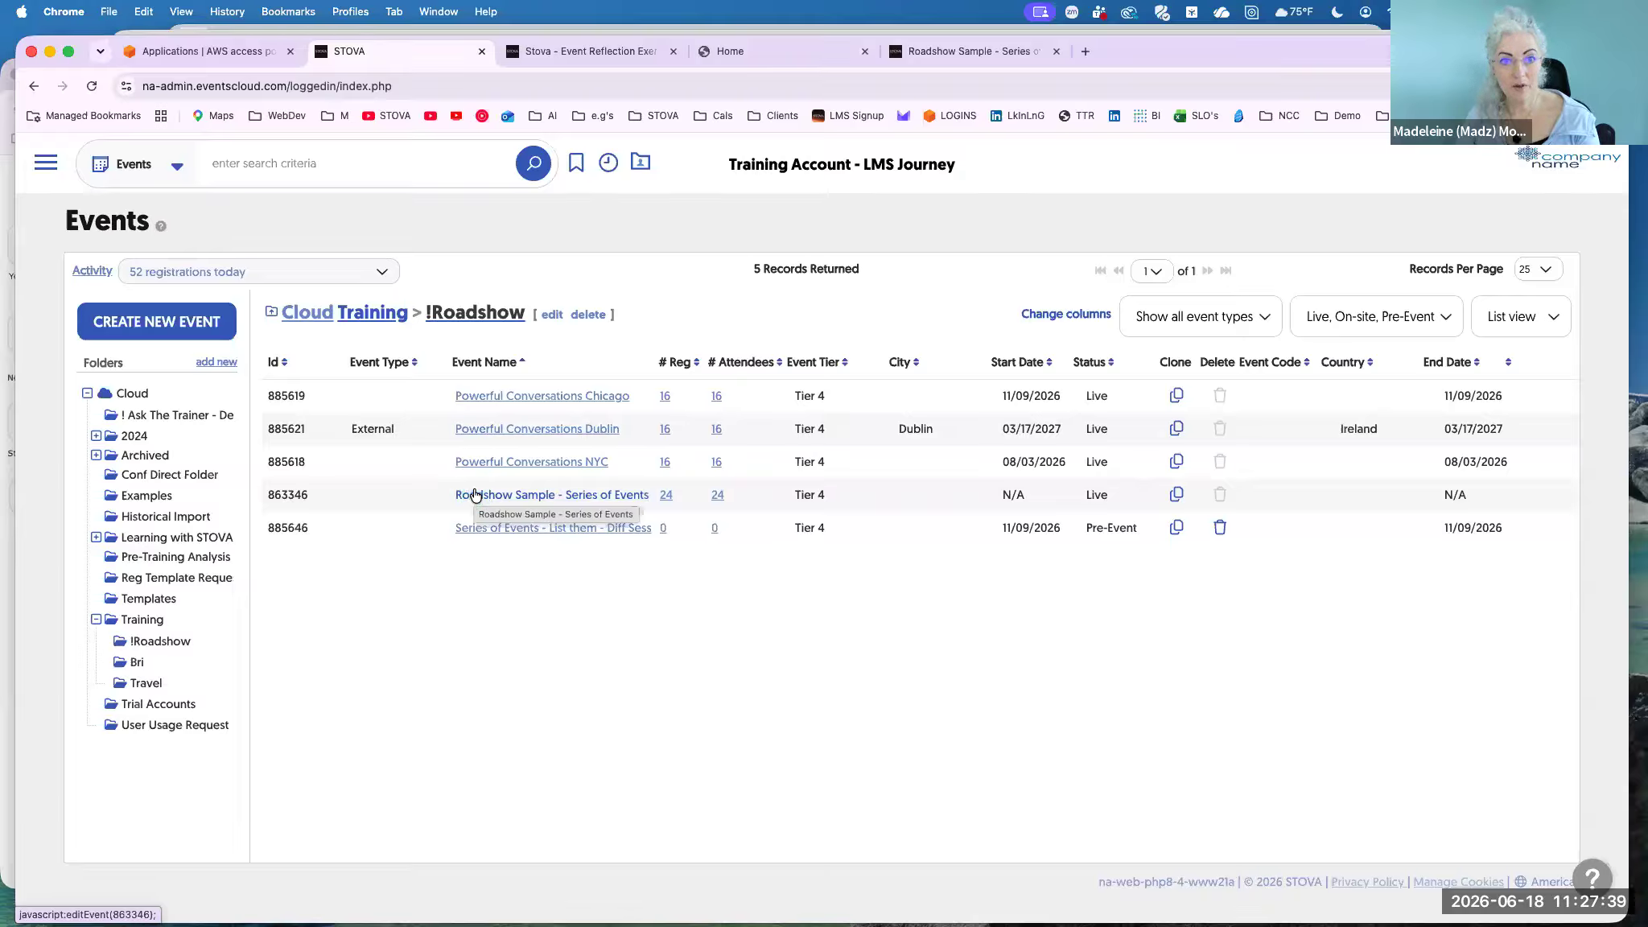
click(483, 398)
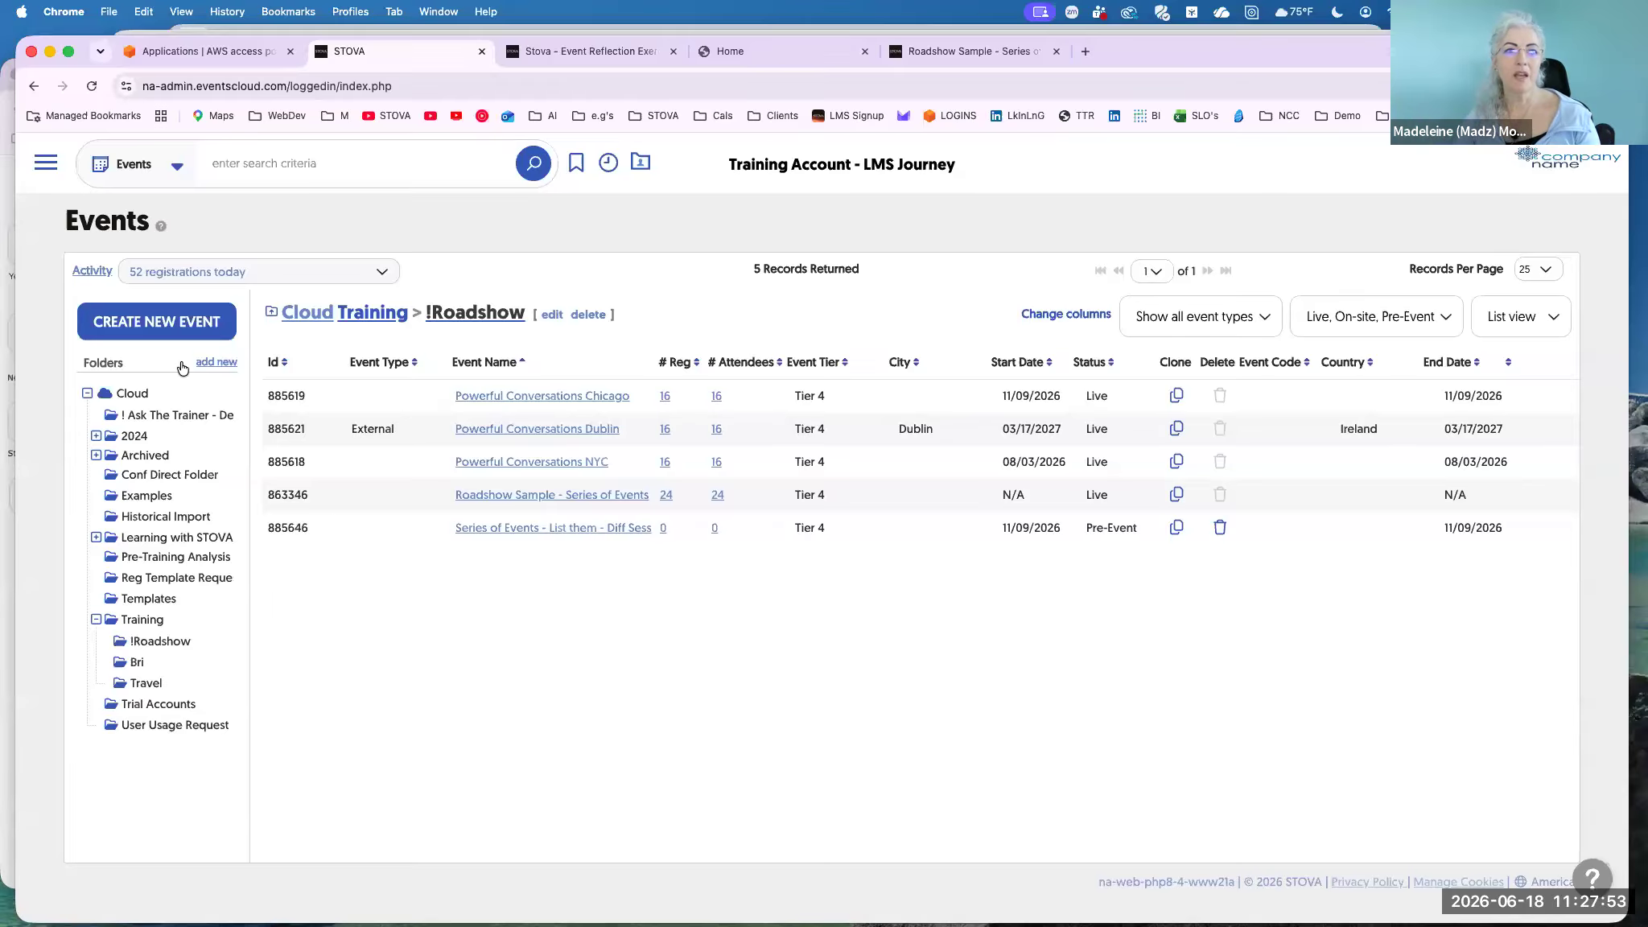
Open the cross-event Event info report and switch it to the Activity View.
click(46, 165)
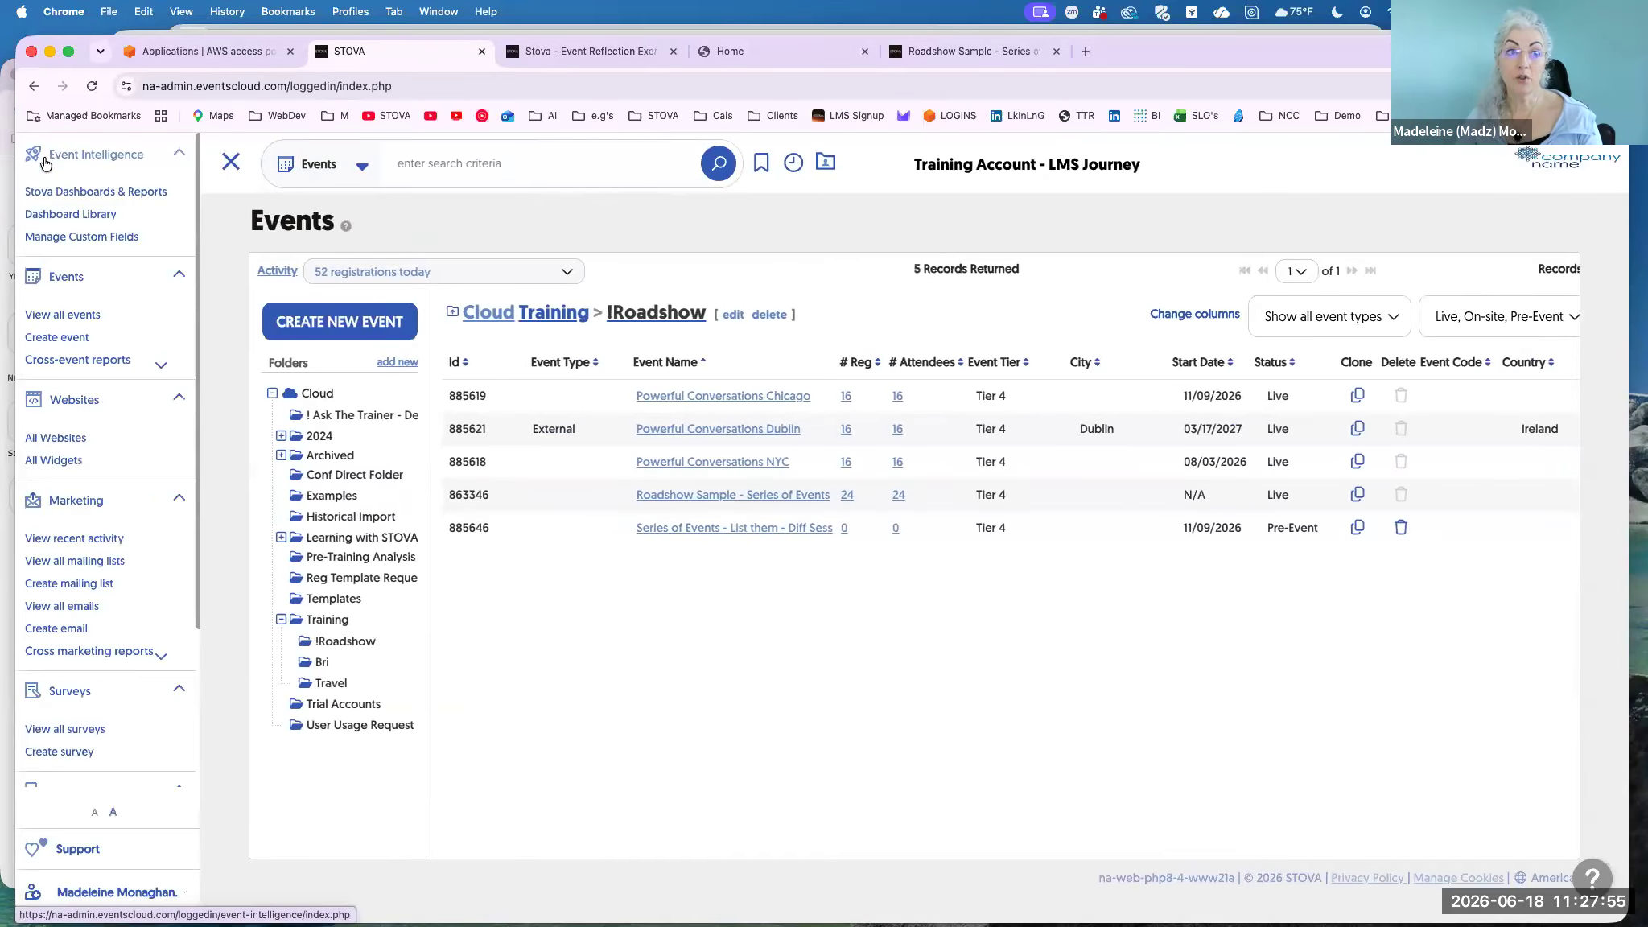
click(73, 362)
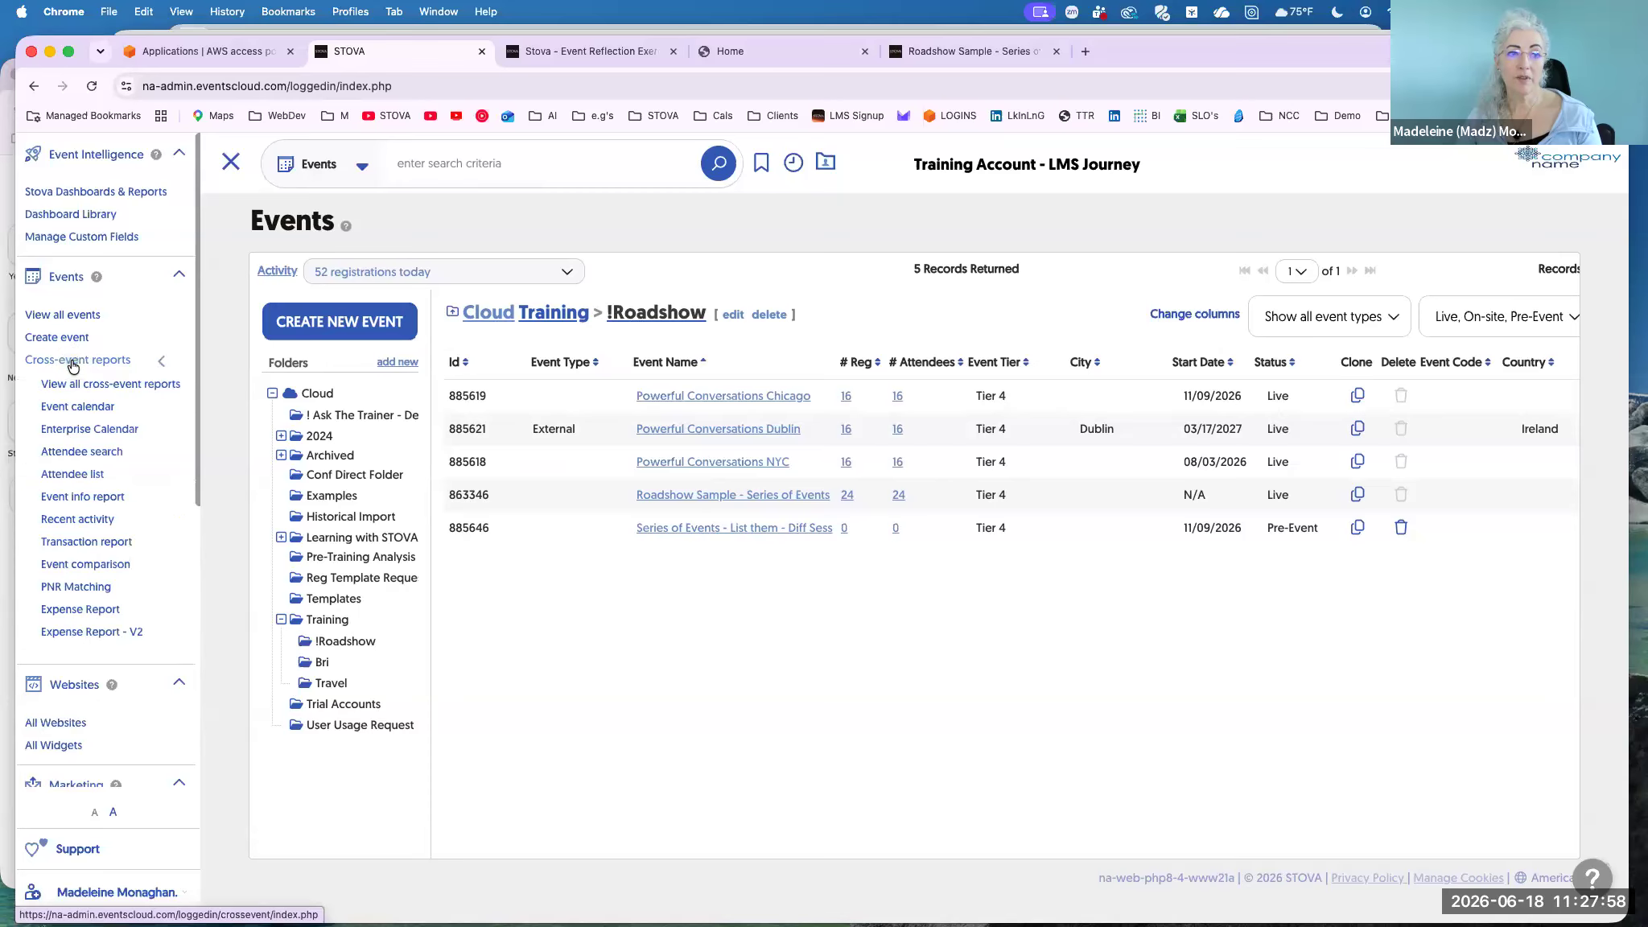
click(82, 497)
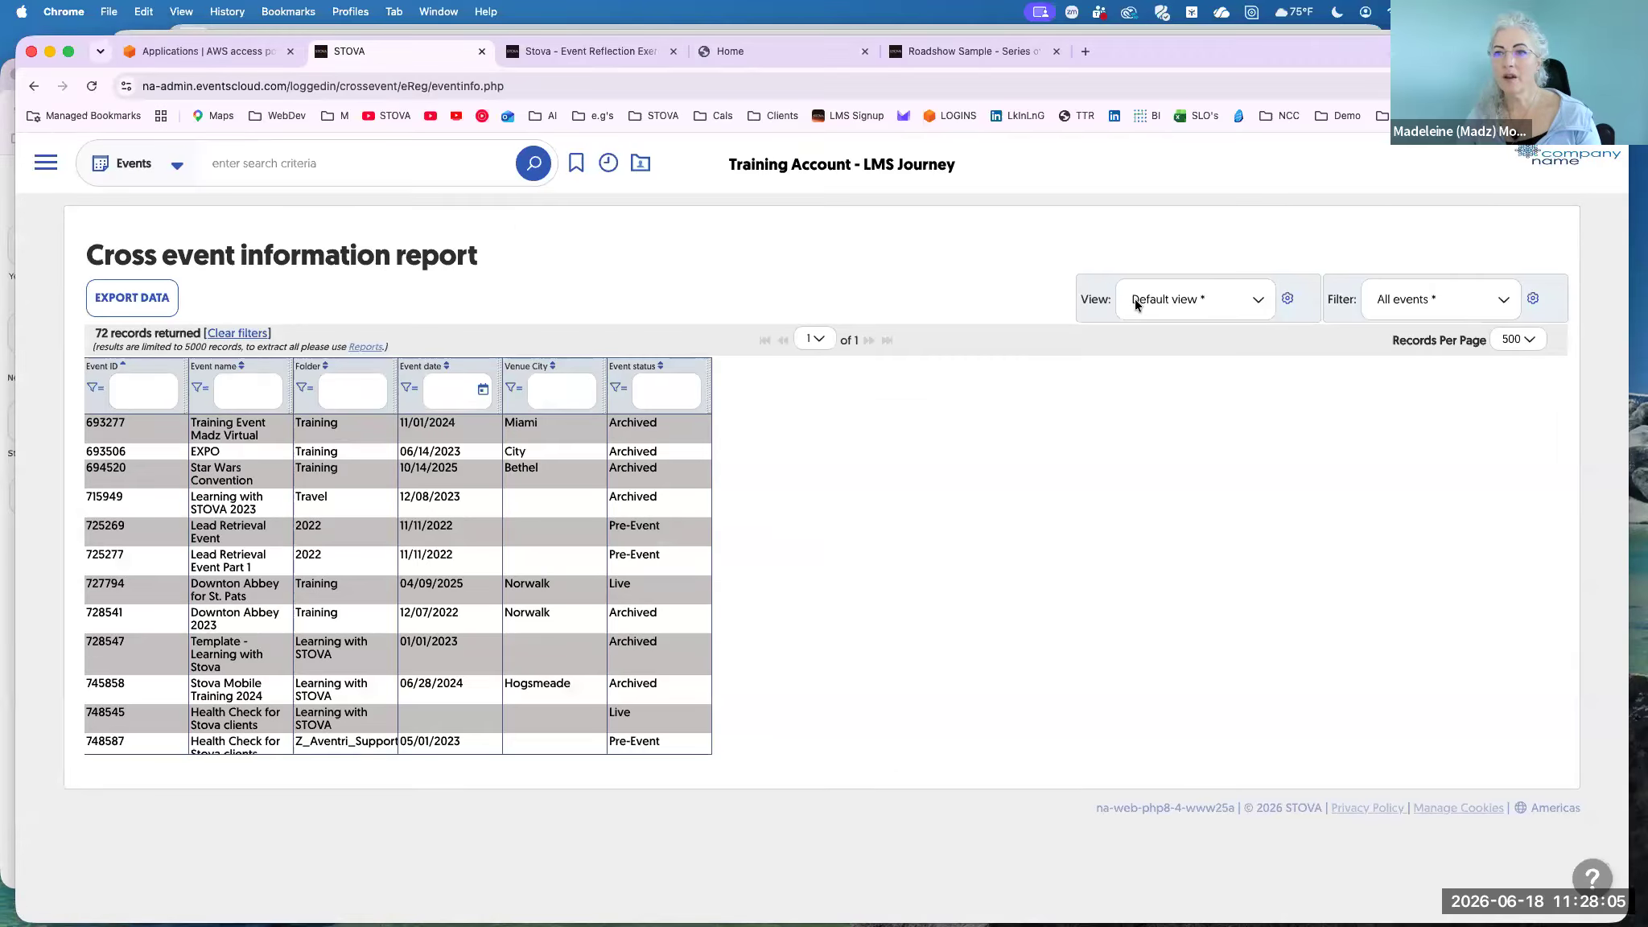
click(1134, 300)
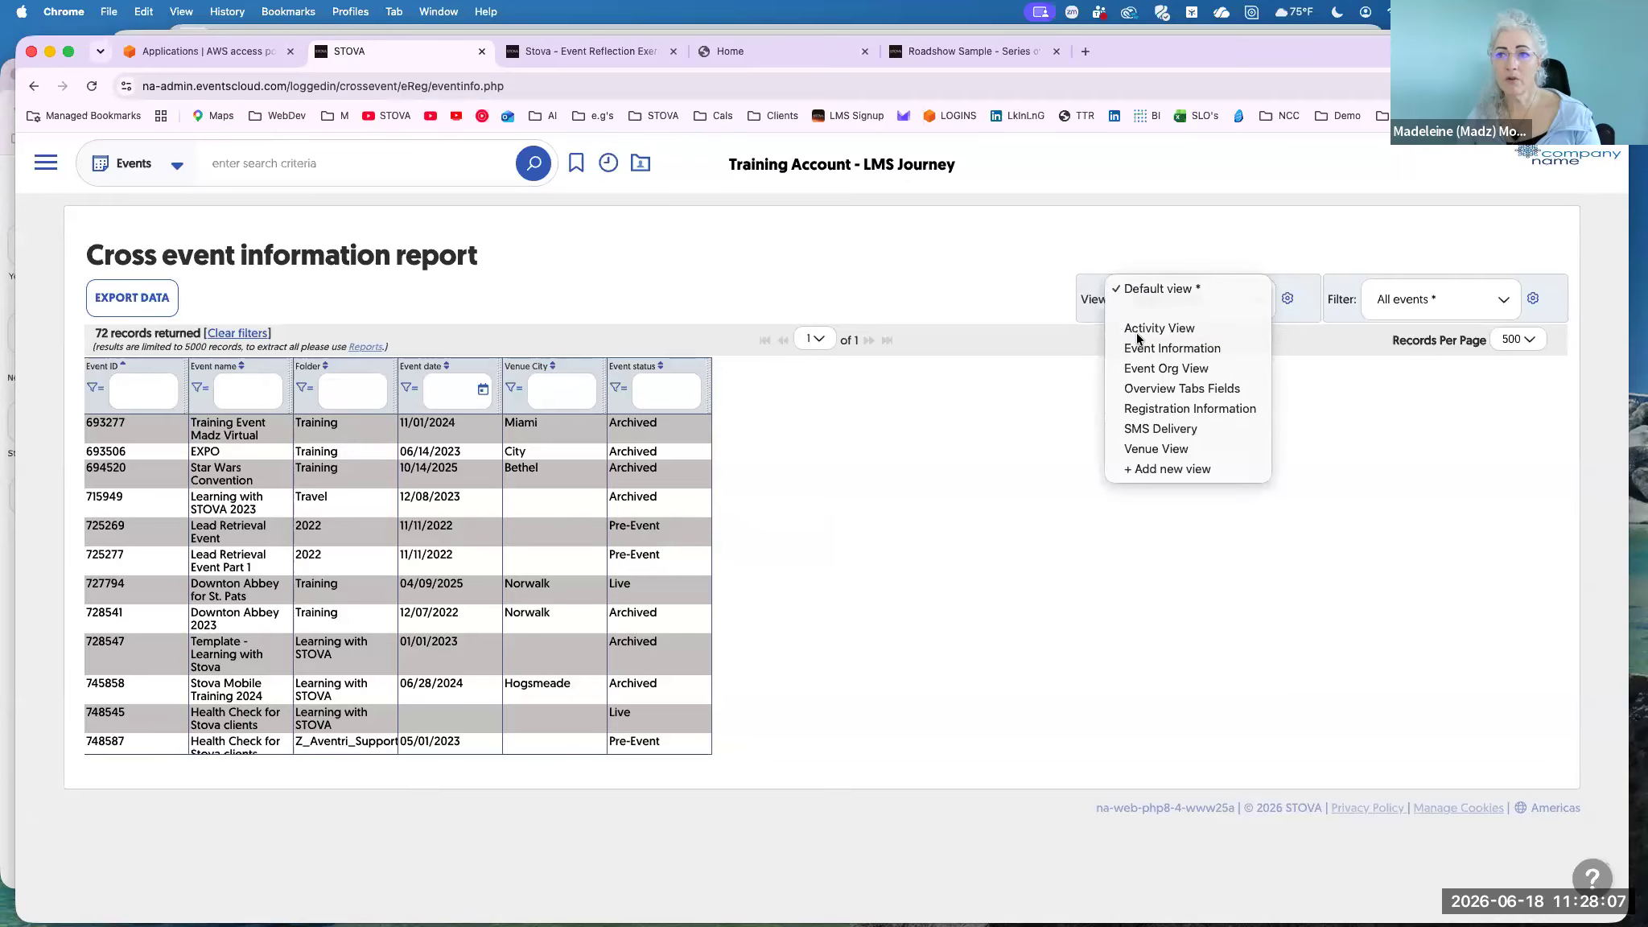
click(1135, 330)
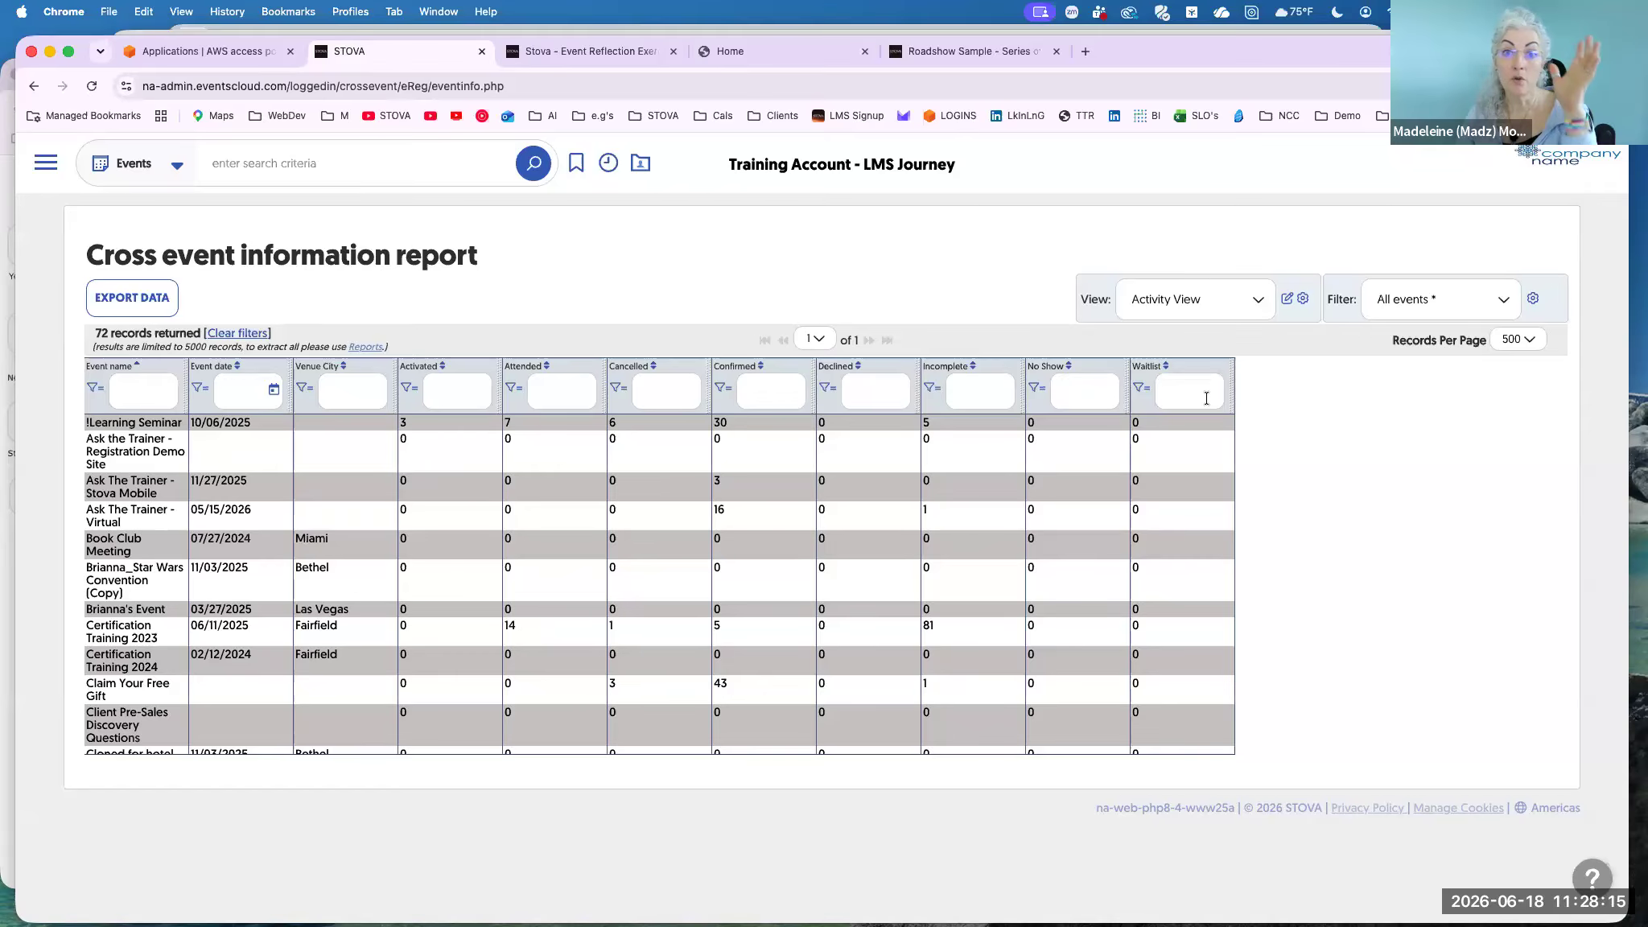
Start a new report filter limited to the !Roadshow folder instead of all folders.
click(1401, 297)
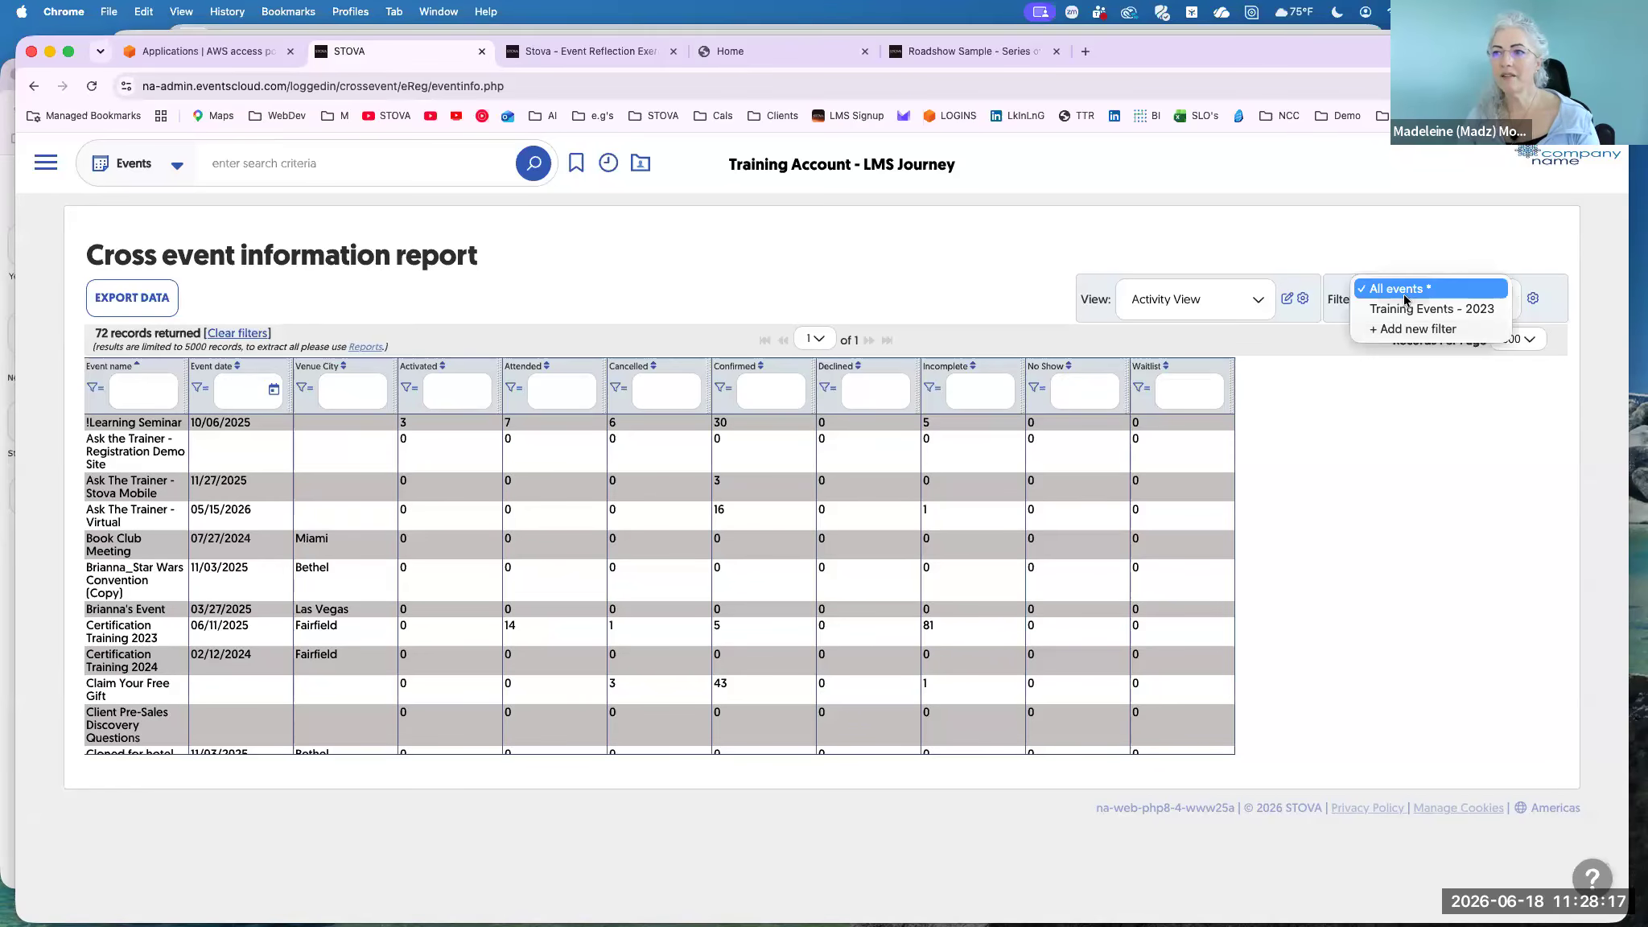
click(1407, 326)
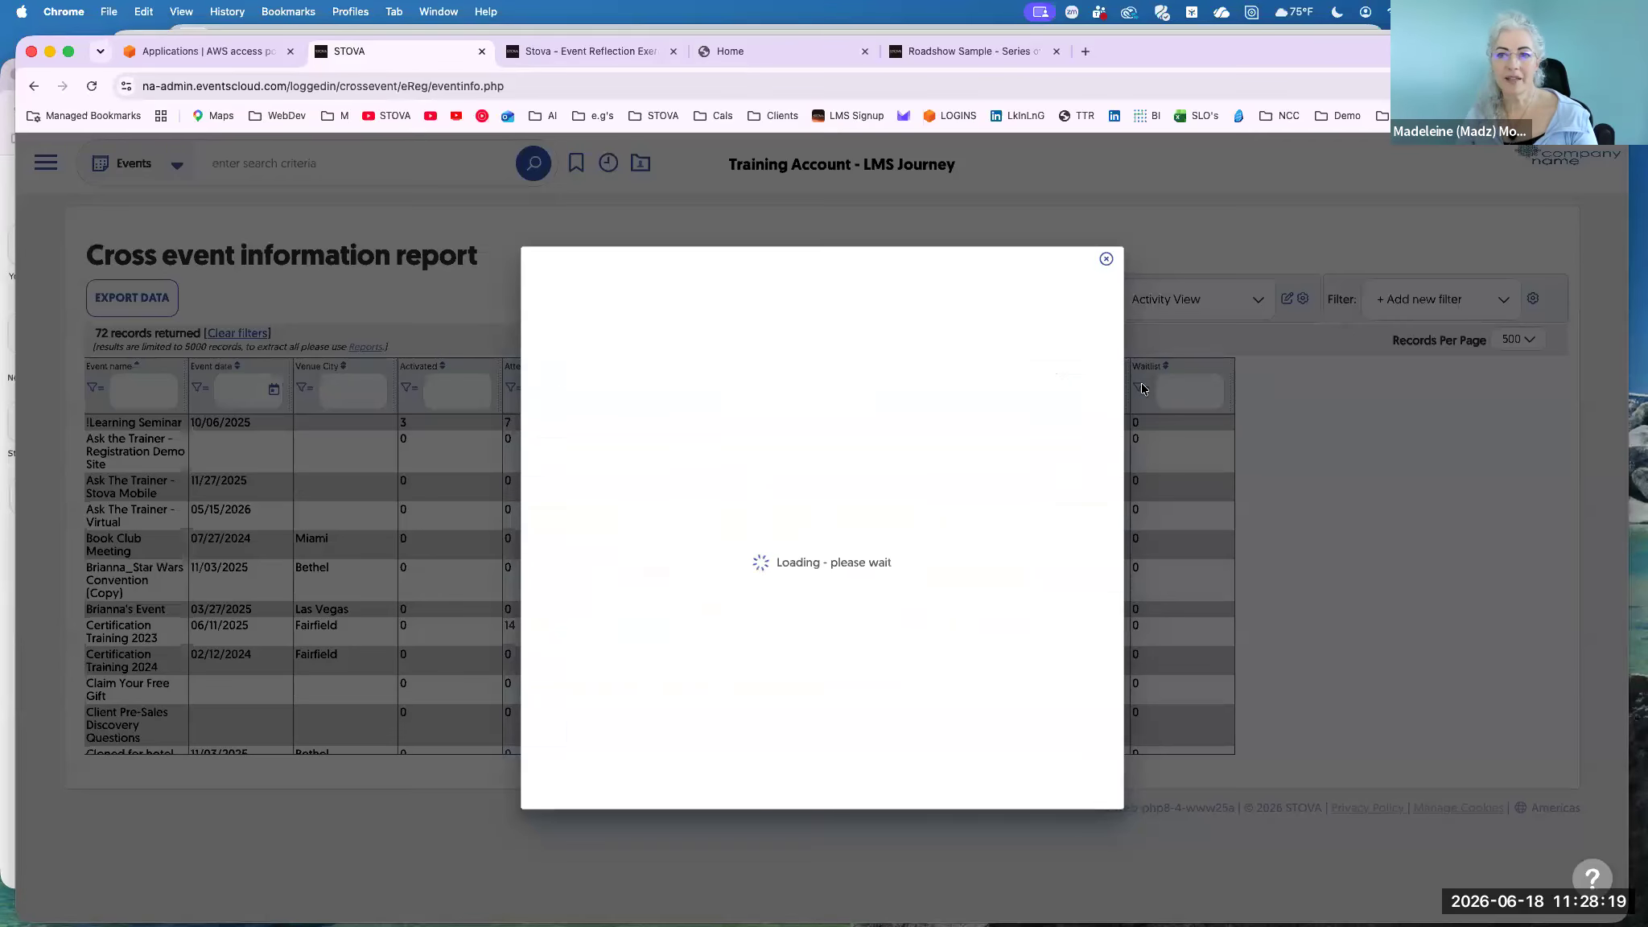
scroll(988, 543, down, 2)
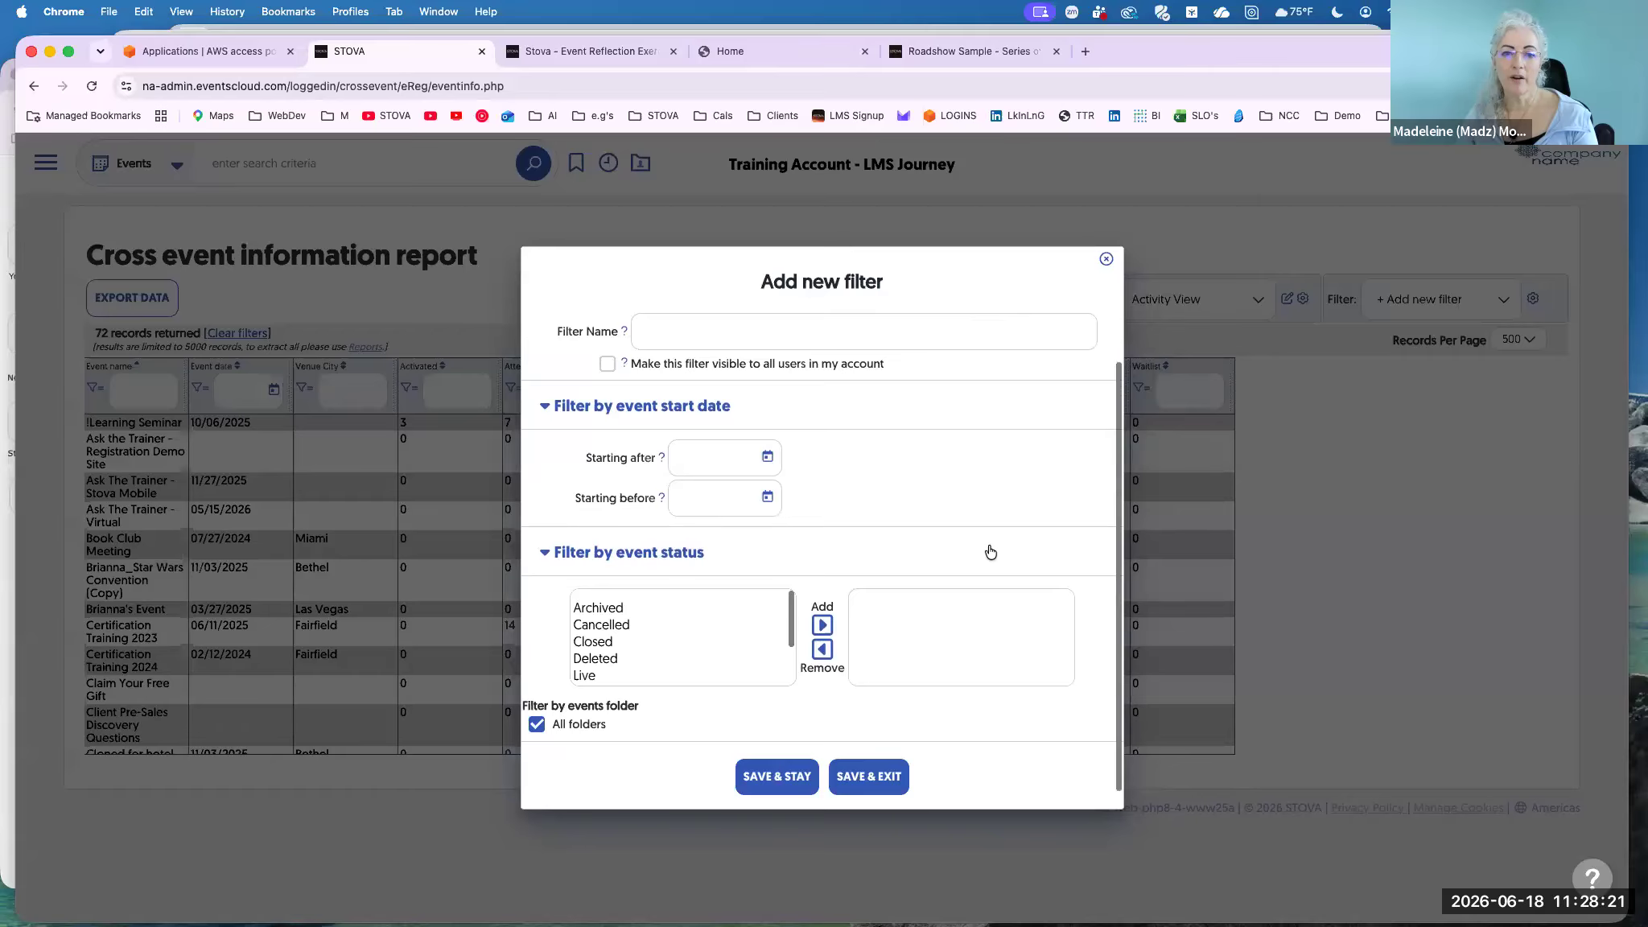
scroll(987, 549, down, 1)
click(536, 704)
scroll(729, 658, down, 10)
scroll(728, 658, down, 4)
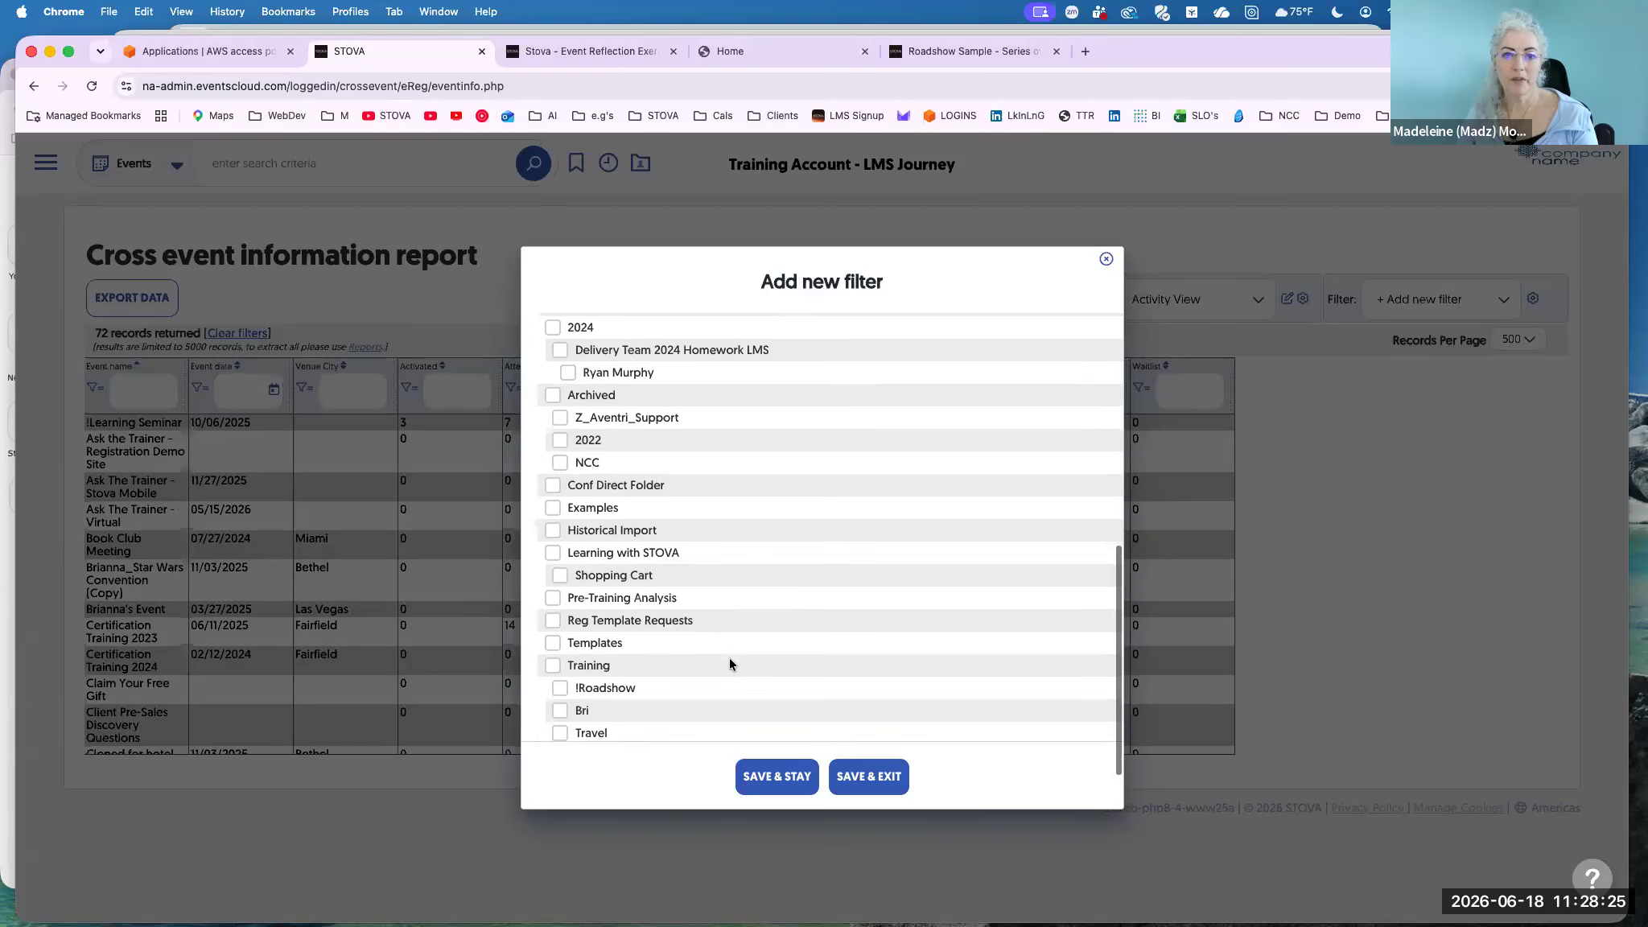
click(558, 612)
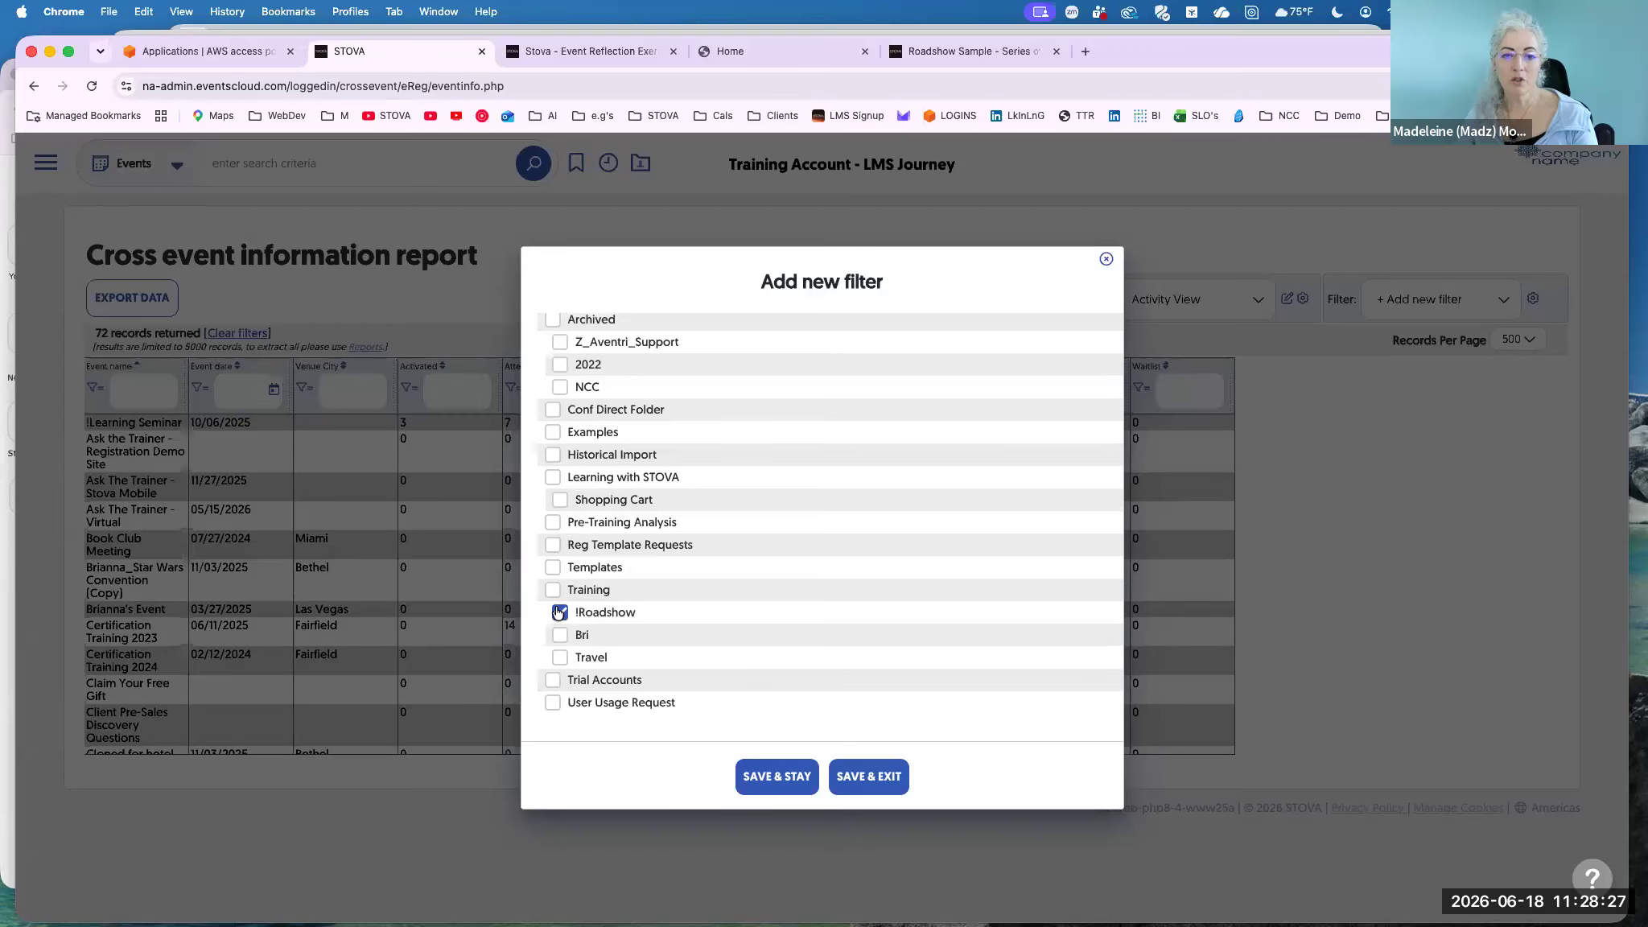
Name the filter "Roadshows Only" and make it visible to all users in the account.
scroll(792, 558, up, 9)
scroll(792, 564, up, 5)
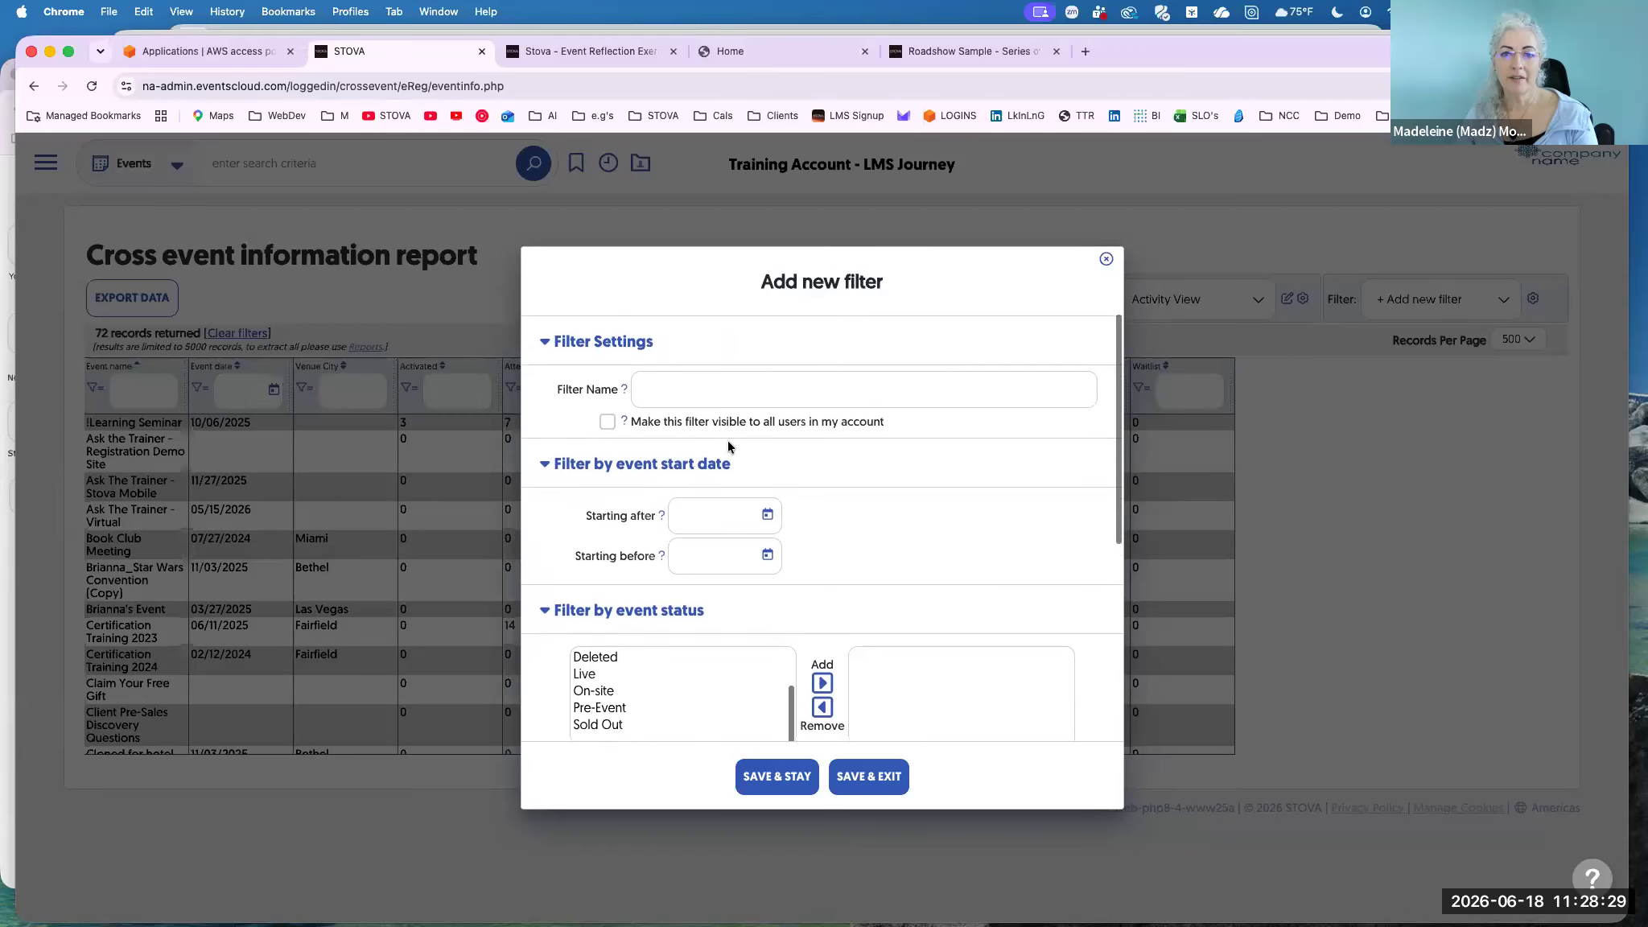
text(Roadshows Only)
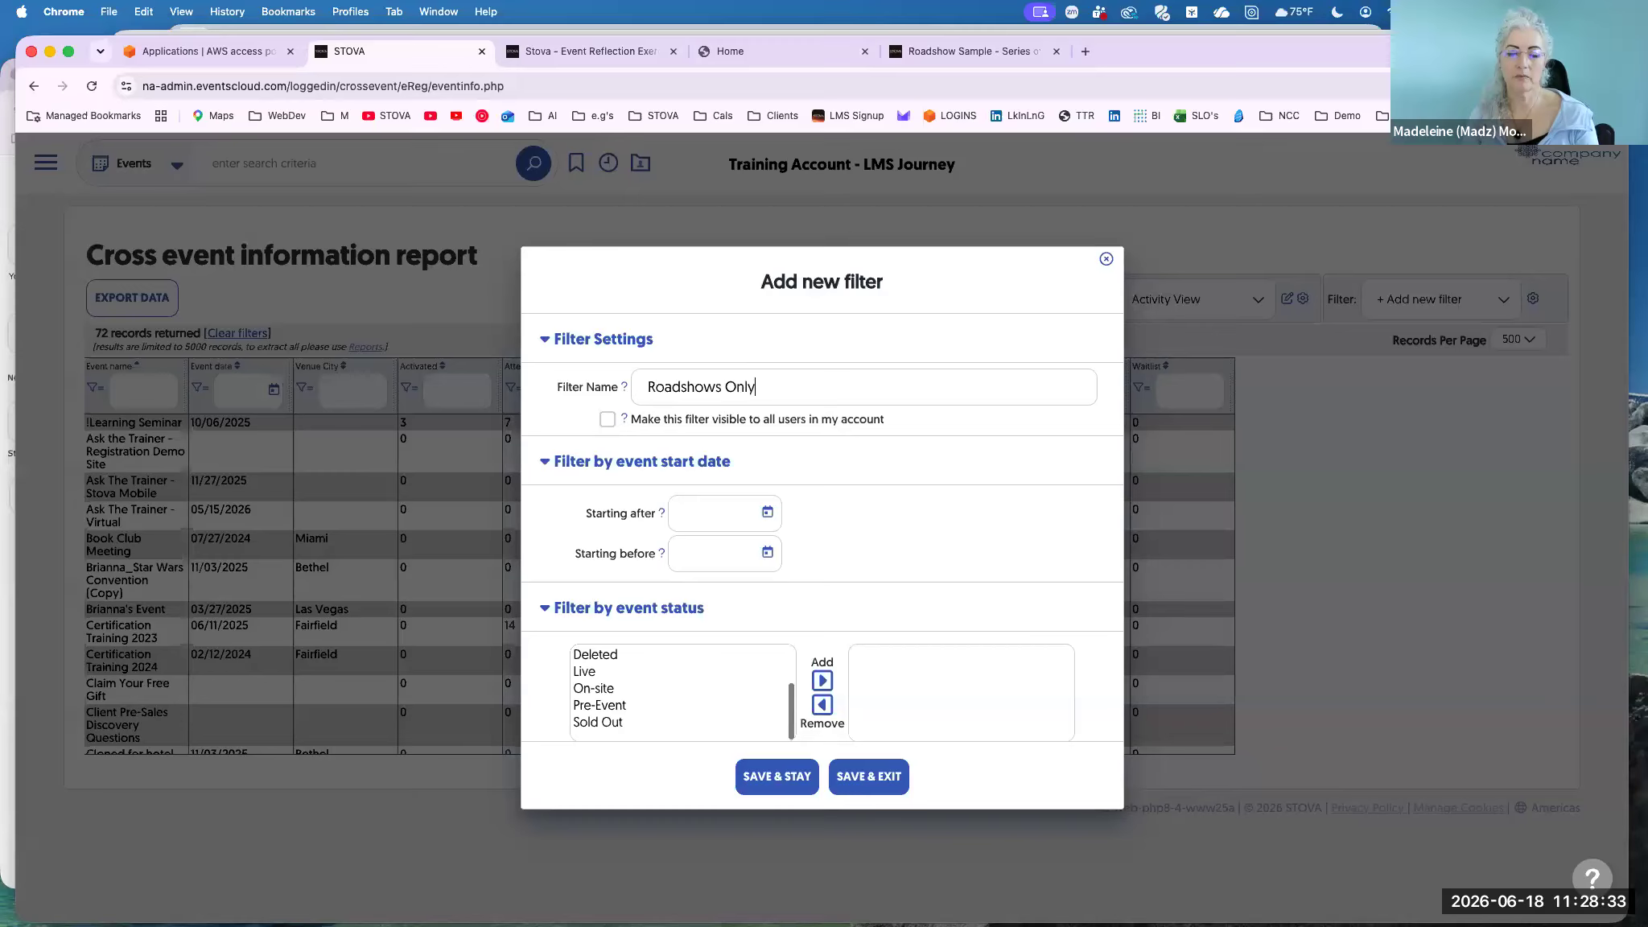
click(608, 419)
Limit the filter to events starting after 06/02/2025 and before 06/01/2027, and save it.
click(764, 512)
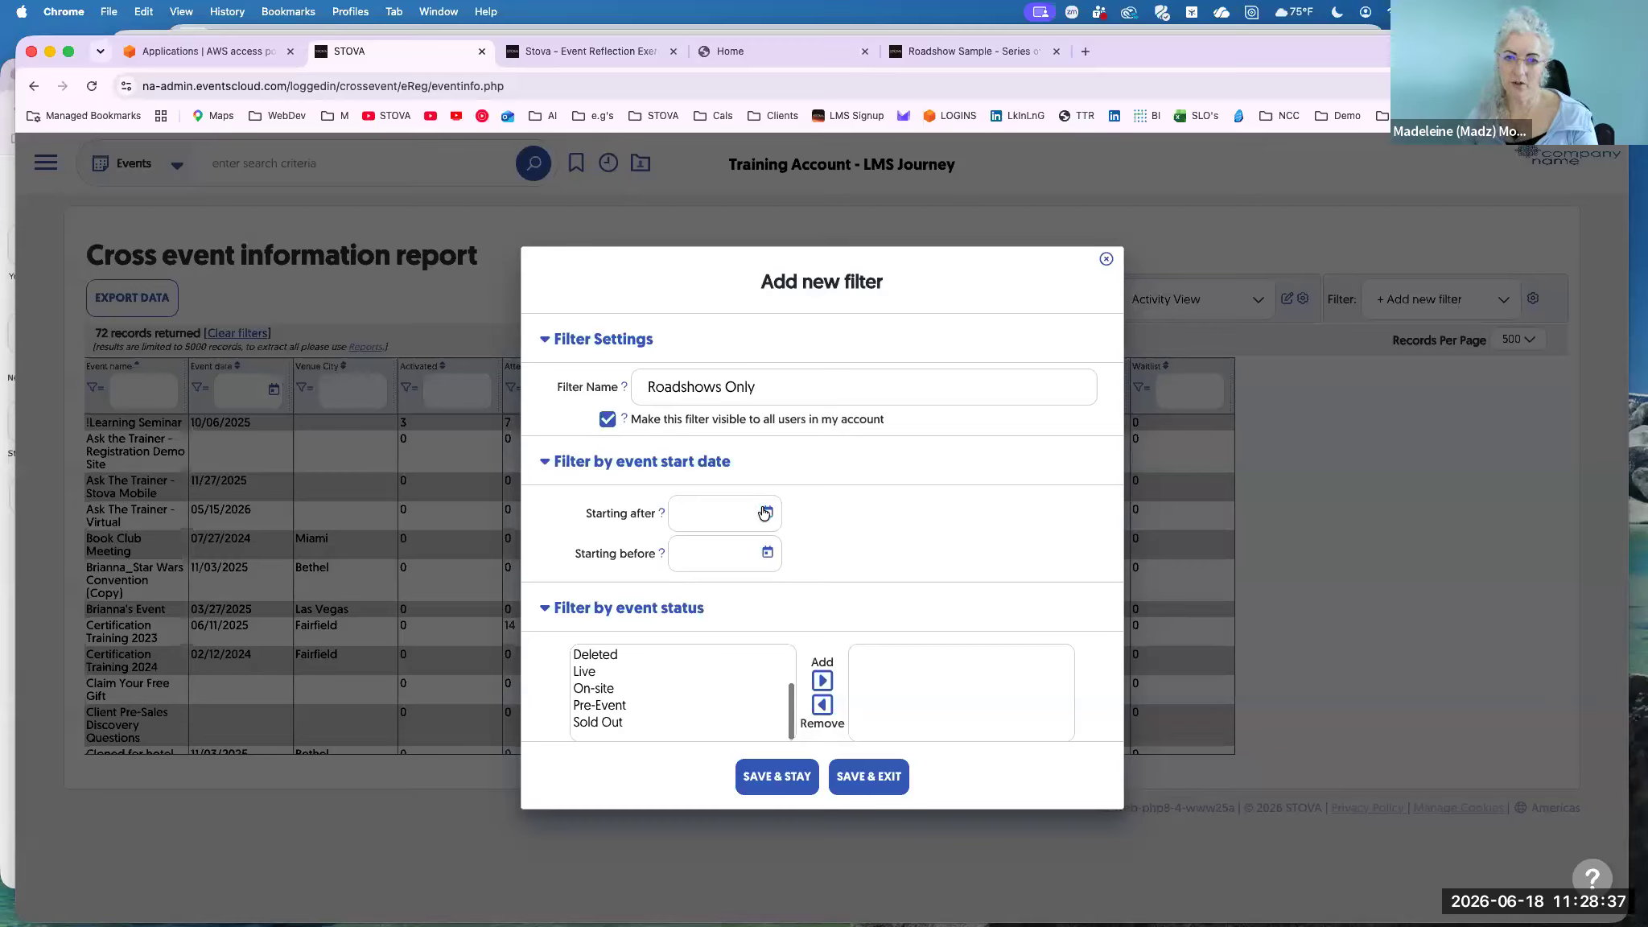
click(764, 513)
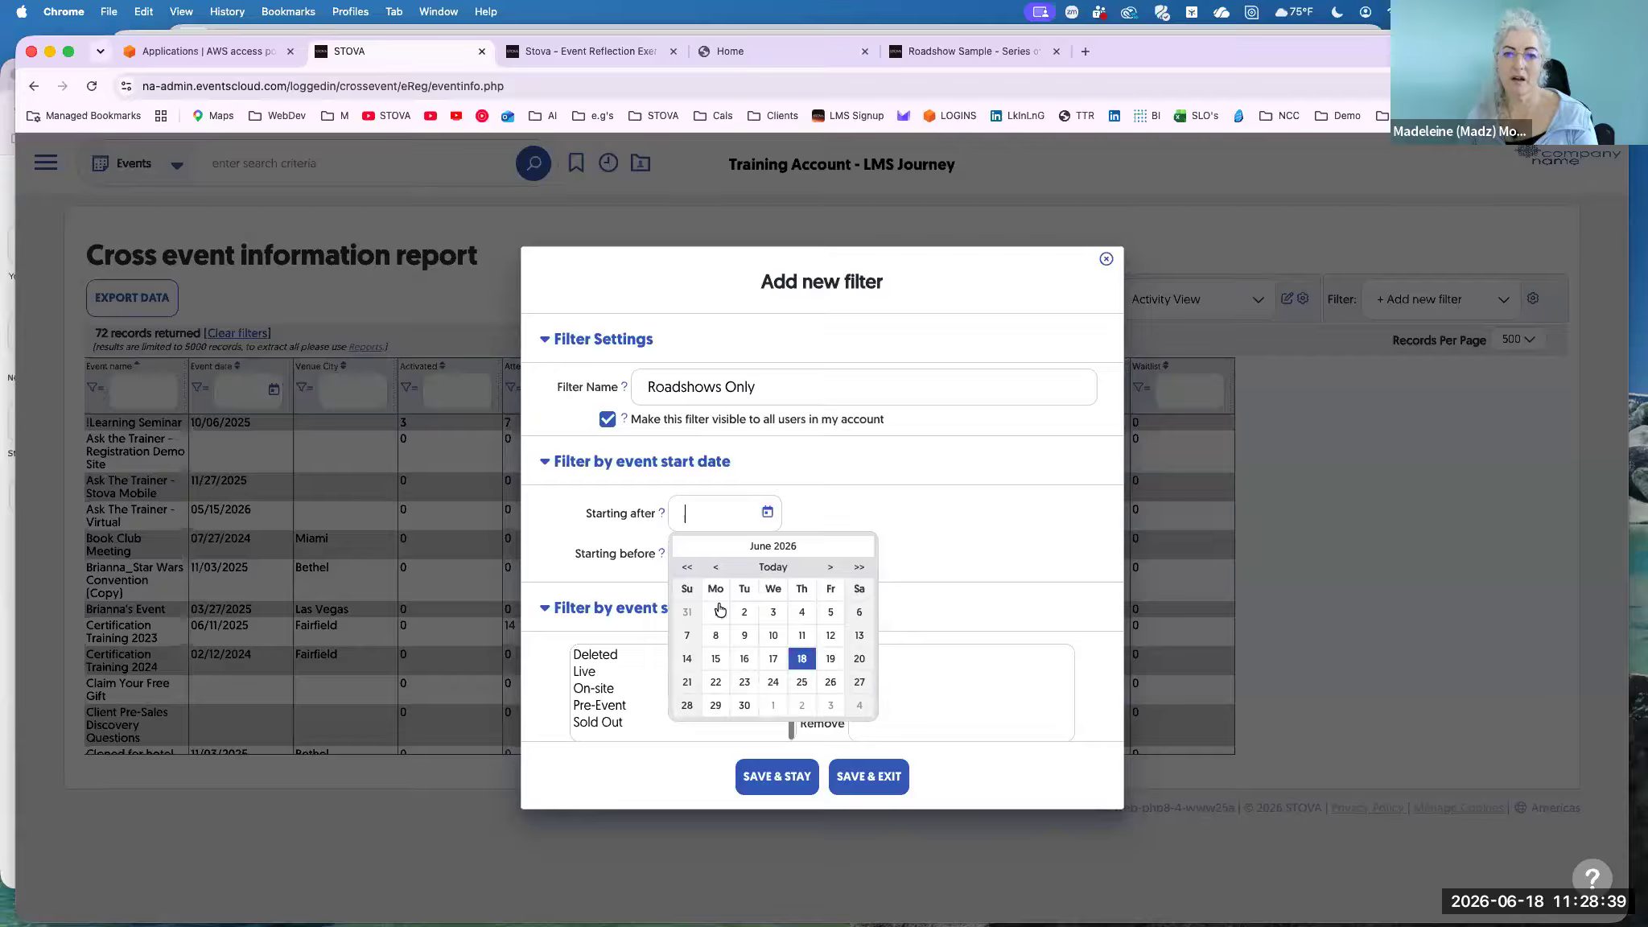
click(688, 575)
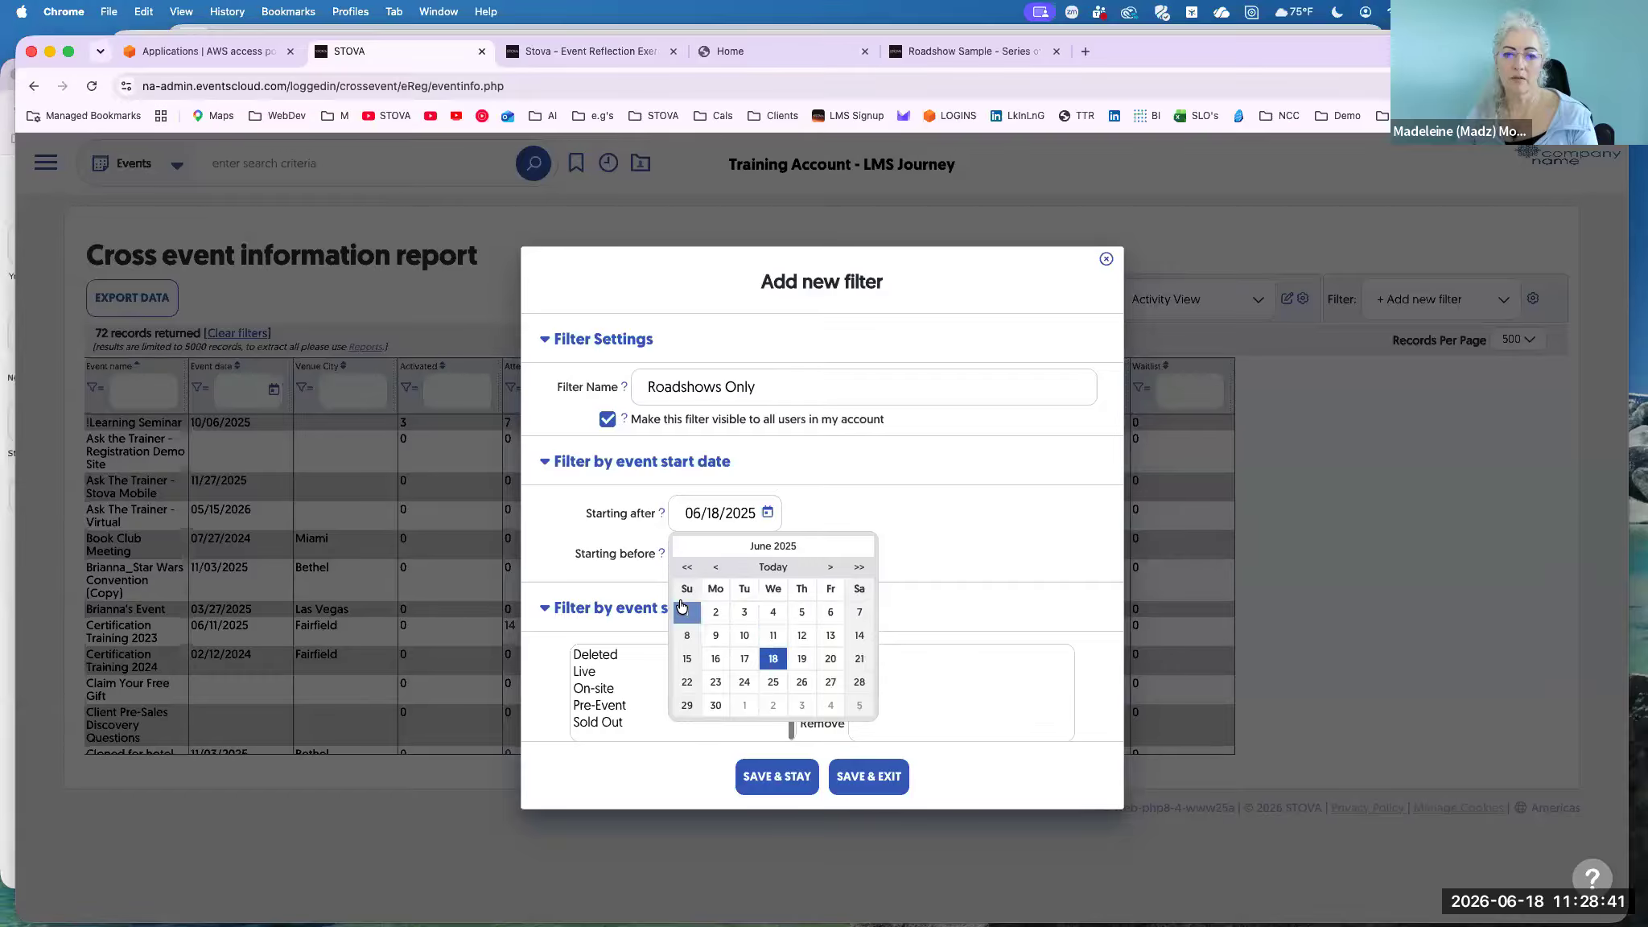
click(716, 611)
click(766, 552)
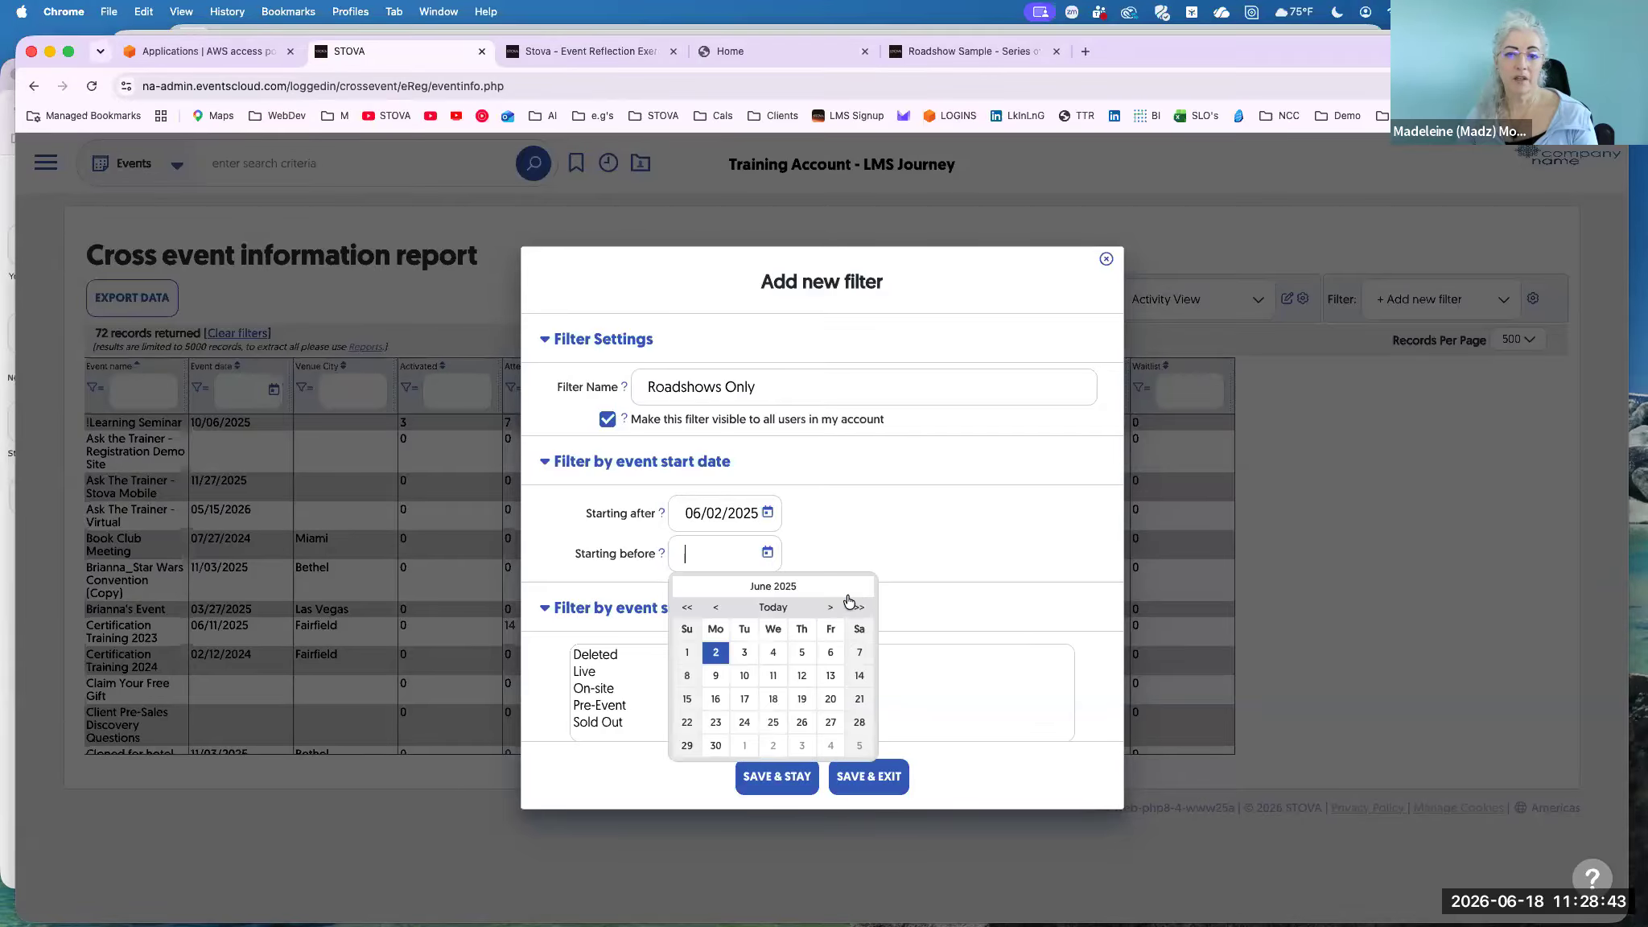
click(859, 607)
click(859, 607)
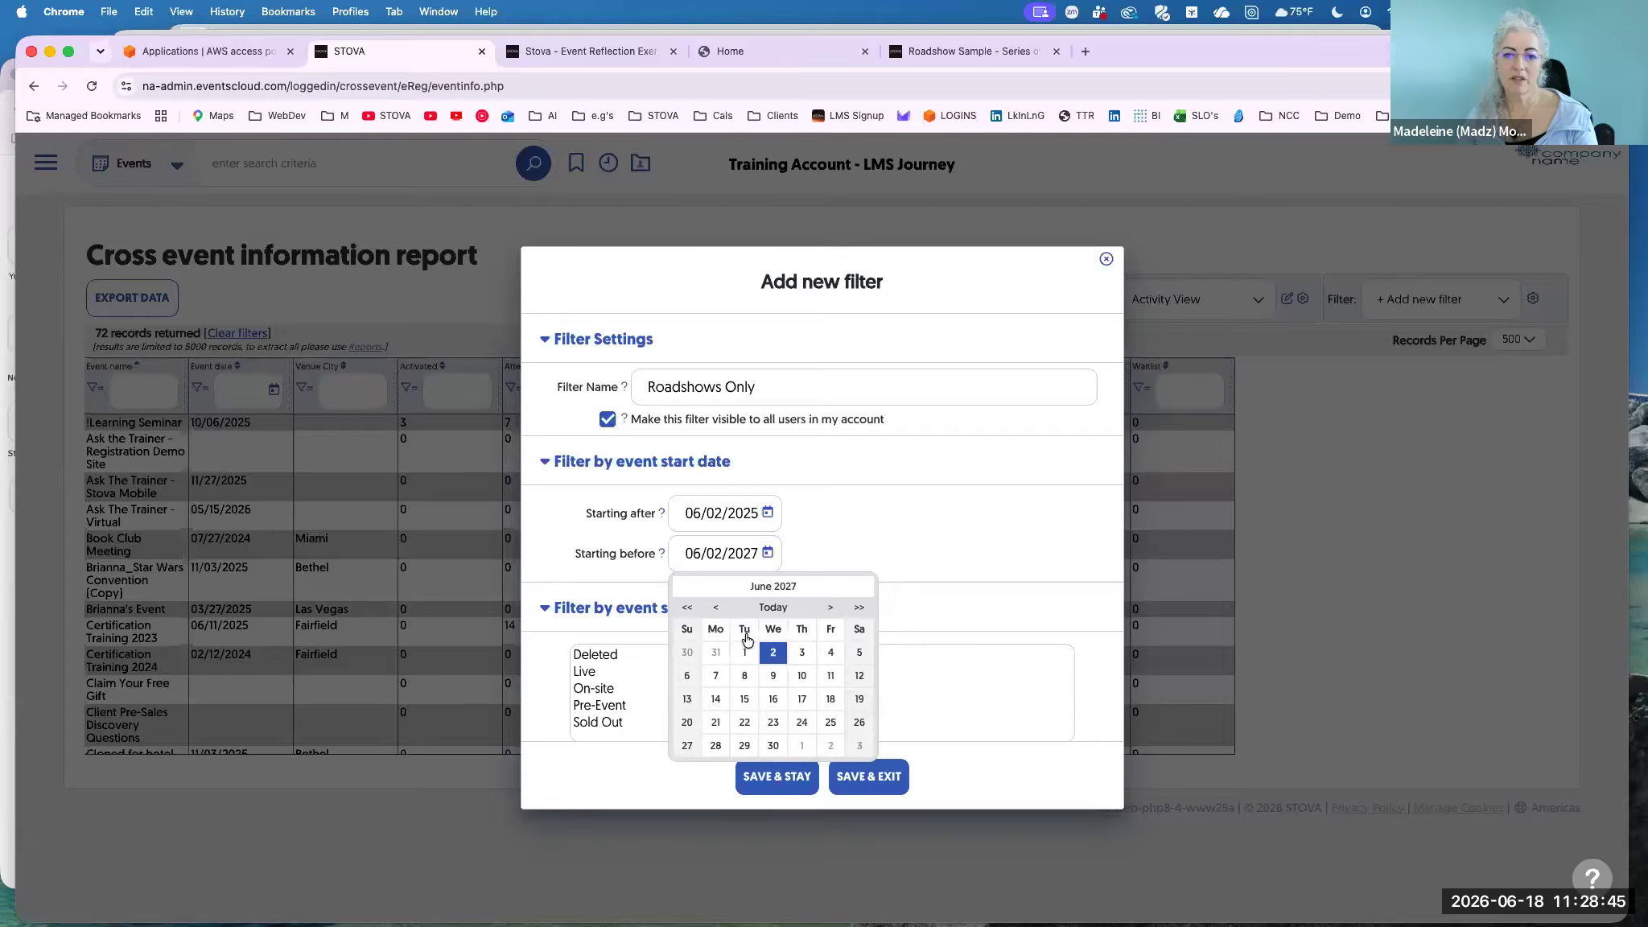
click(744, 652)
click(893, 777)
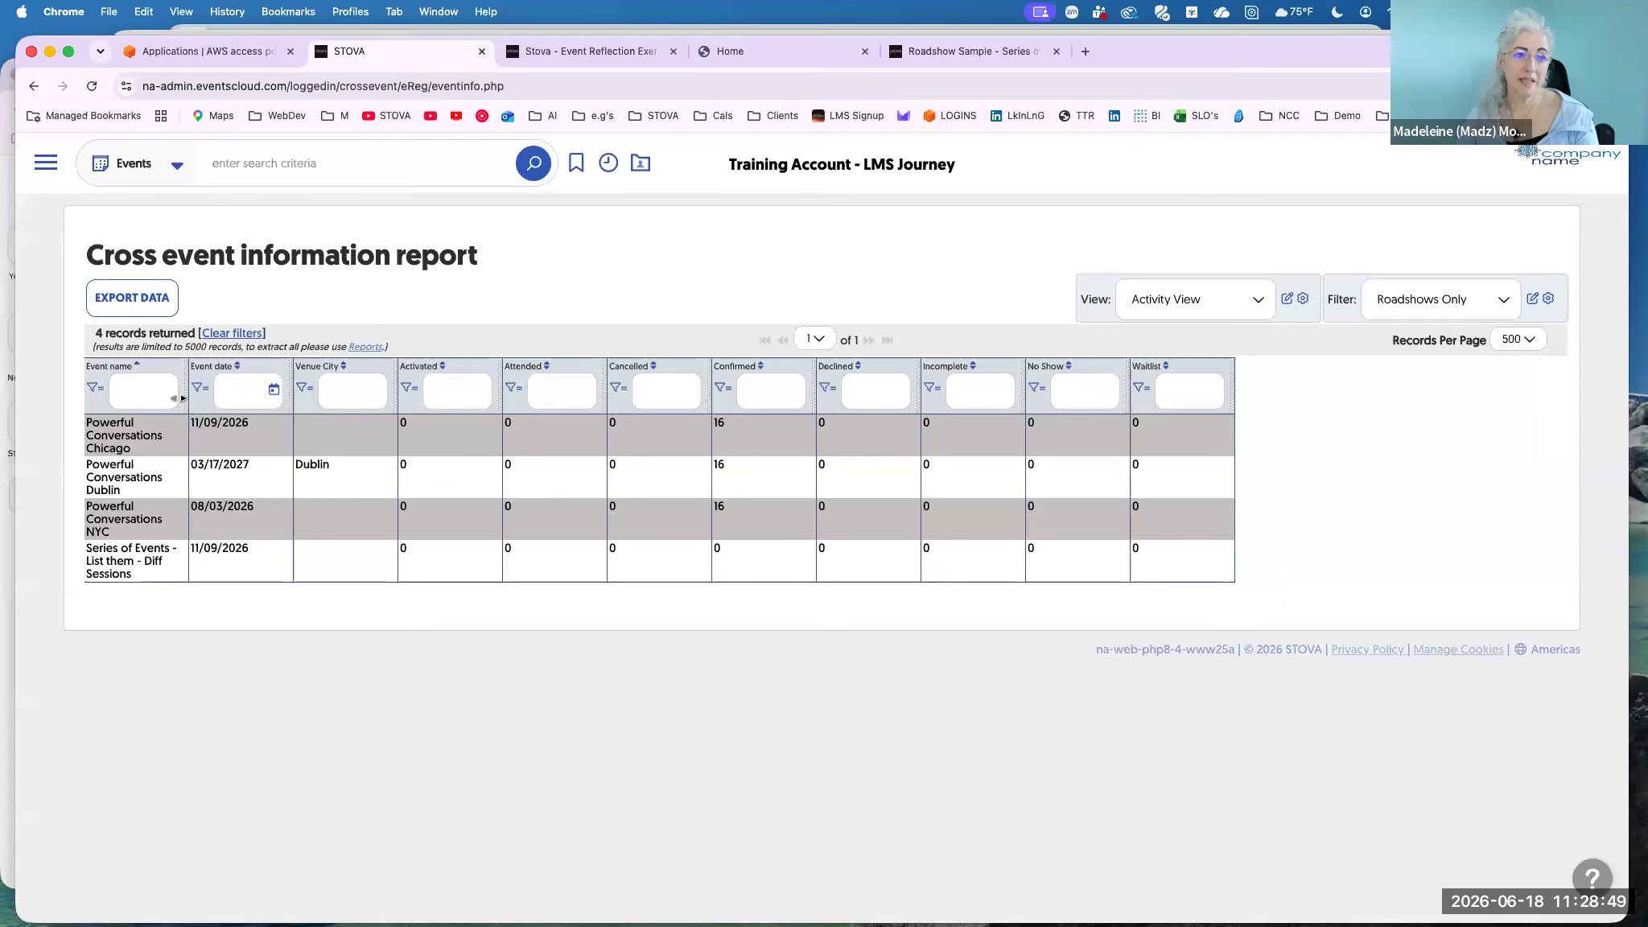
Widen the report's Event name column and export the report data.
drag(187, 394, 296, 392)
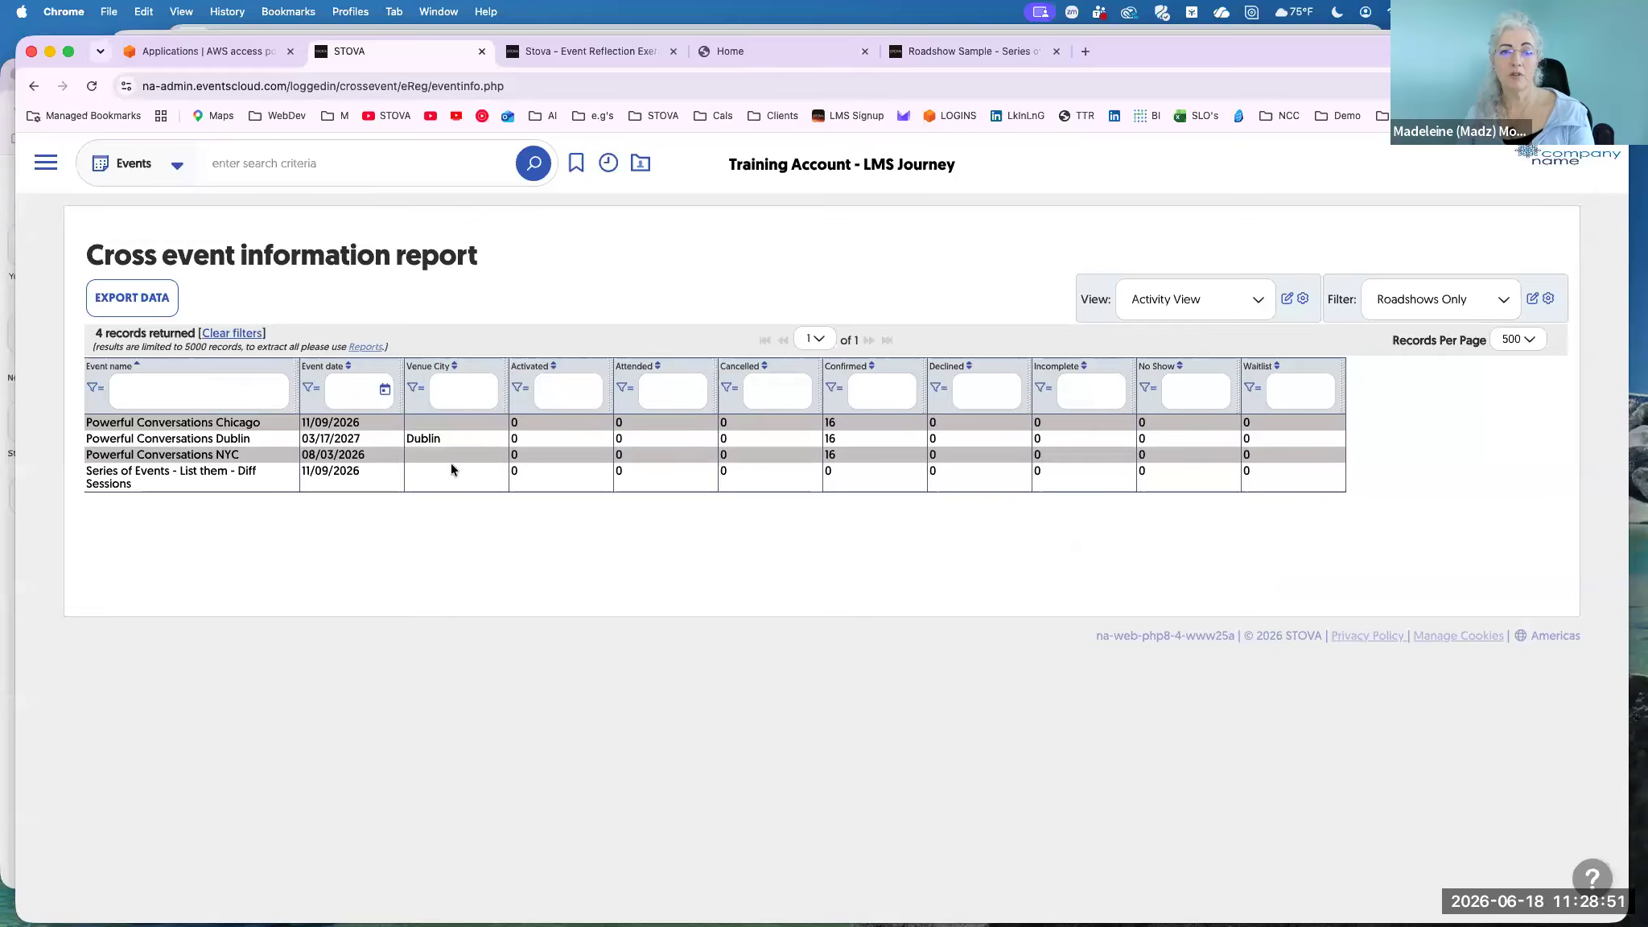
click(141, 307)
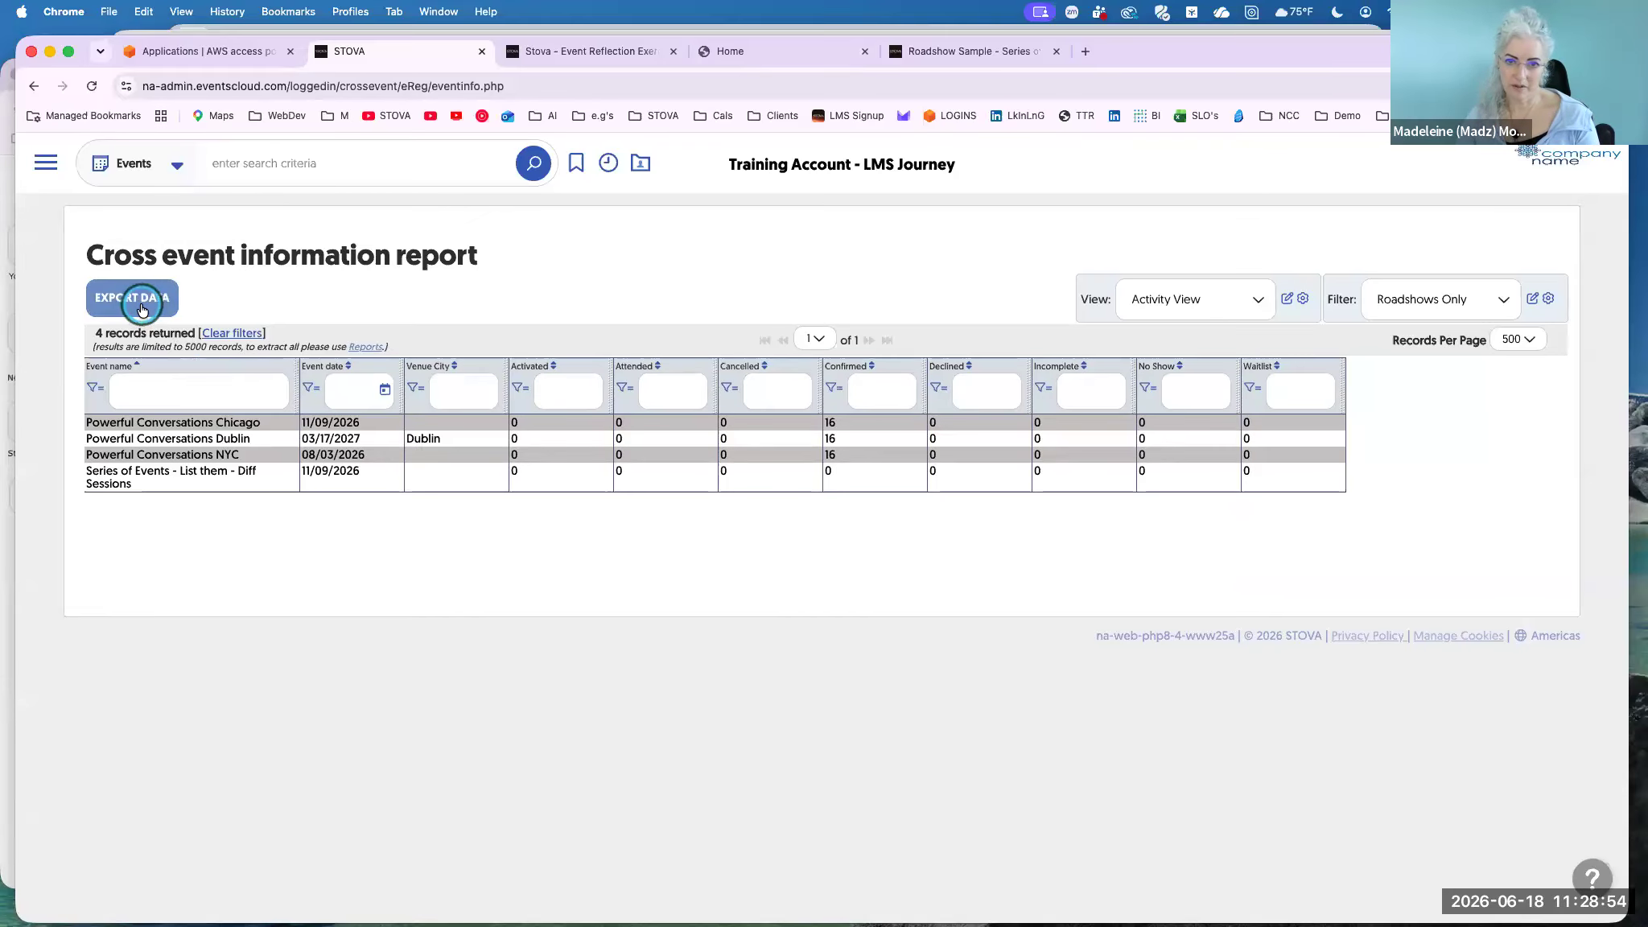
Leave the cross-event report and open the Dashboard Library under Event Intelligence.
click(46, 169)
click(53, 215)
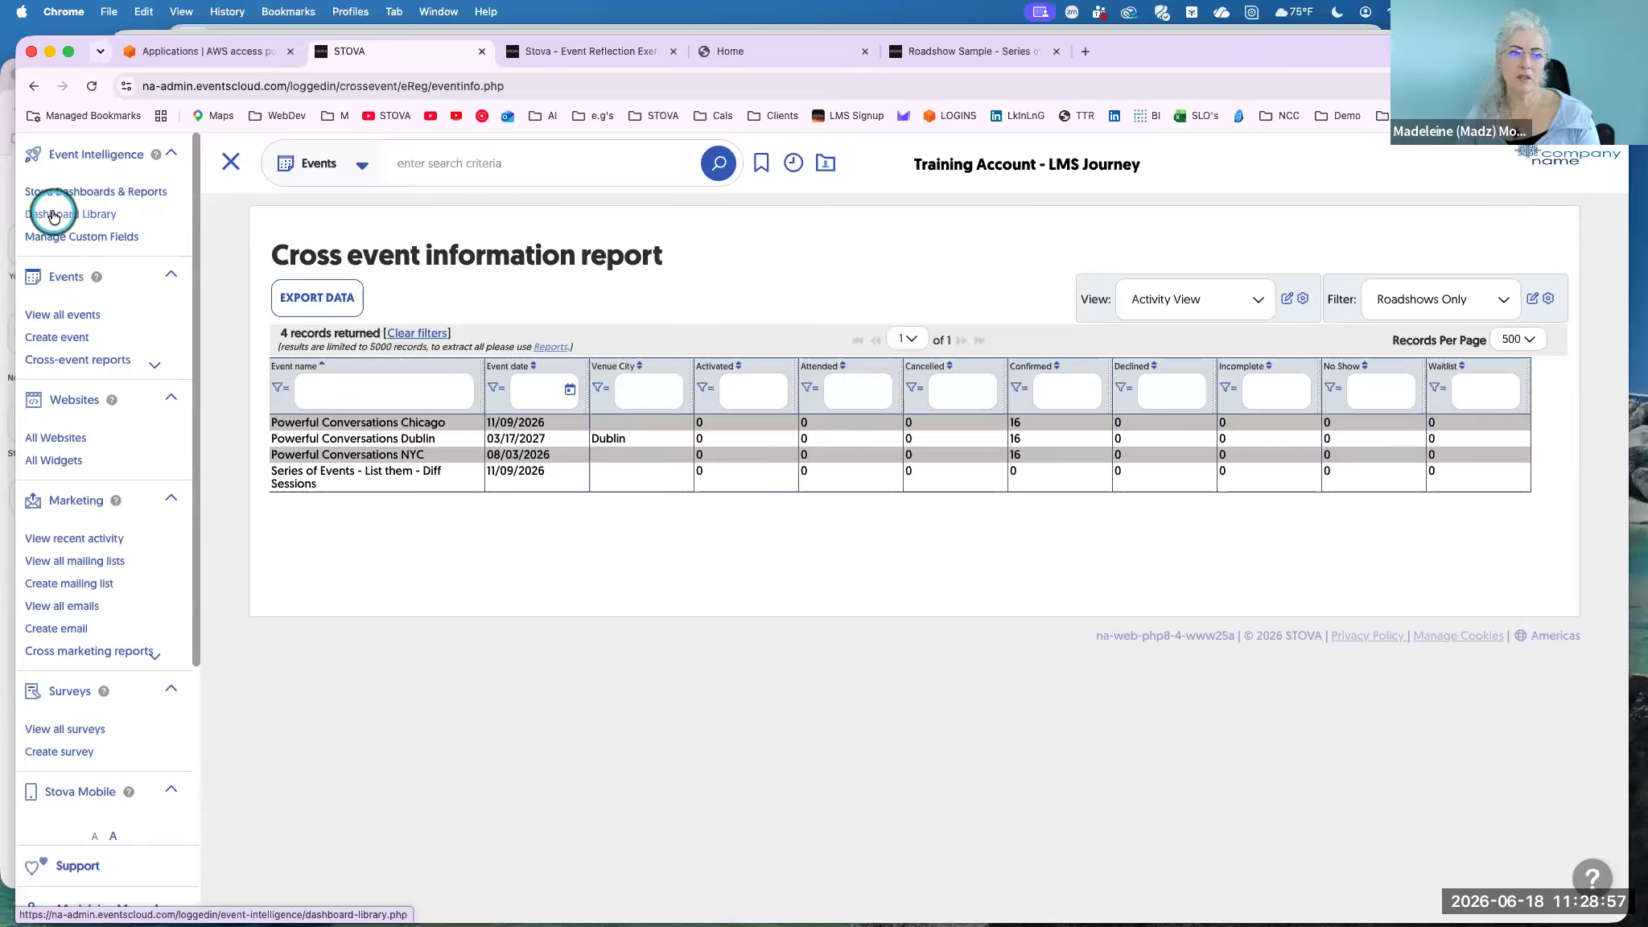
click(52, 215)
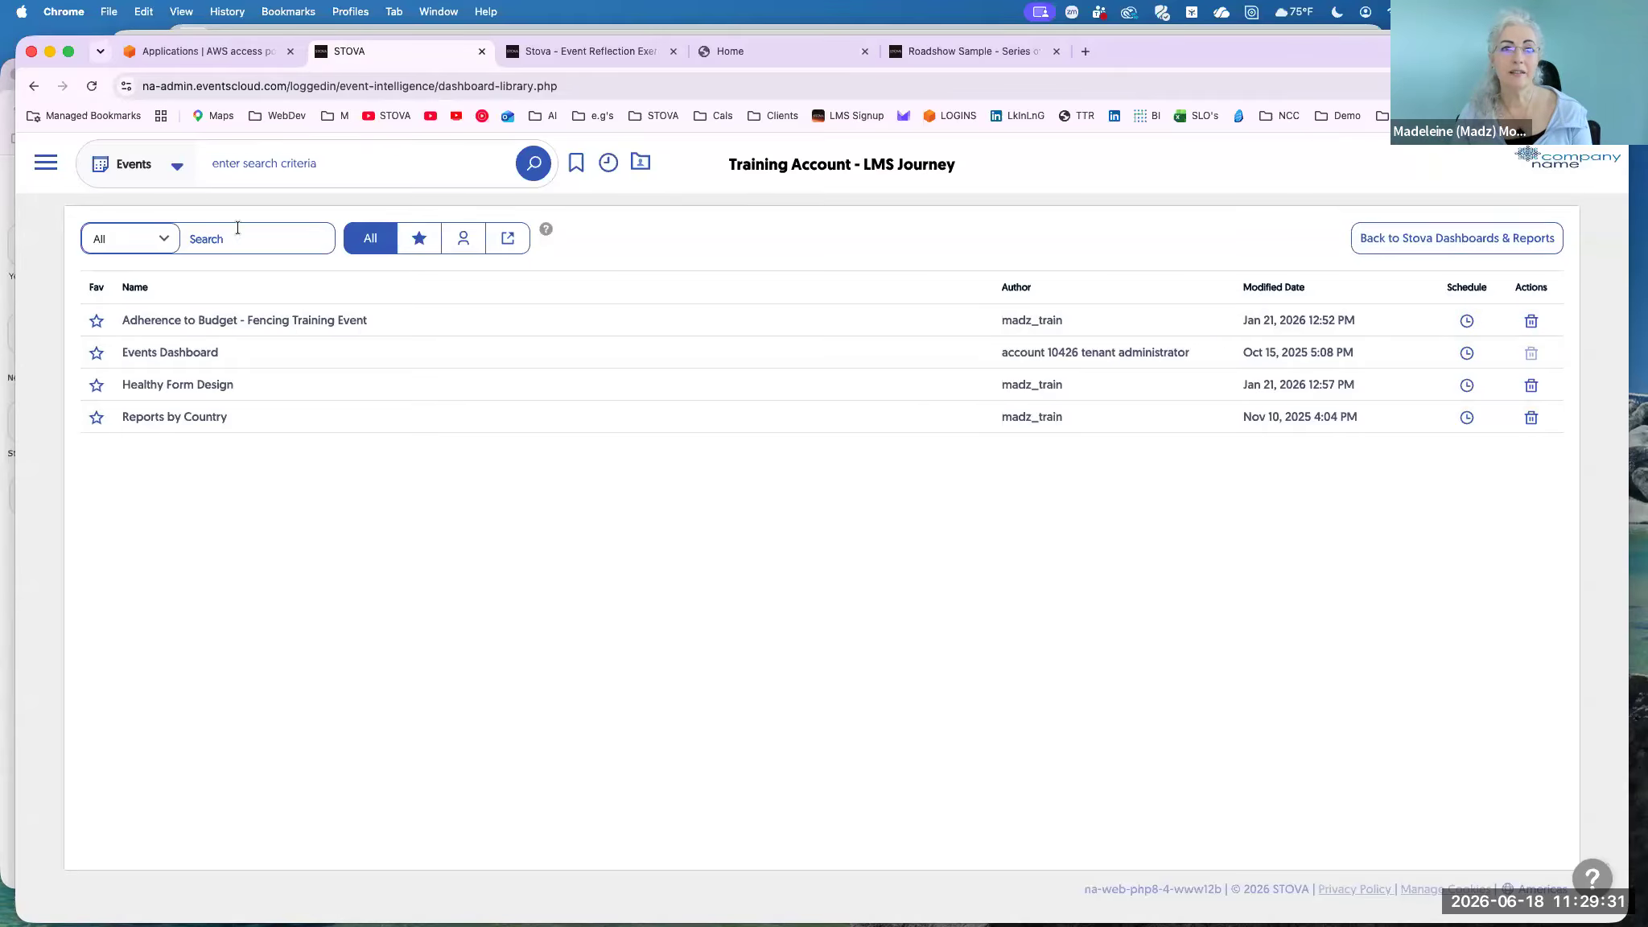
click(46, 165)
click(46, 216)
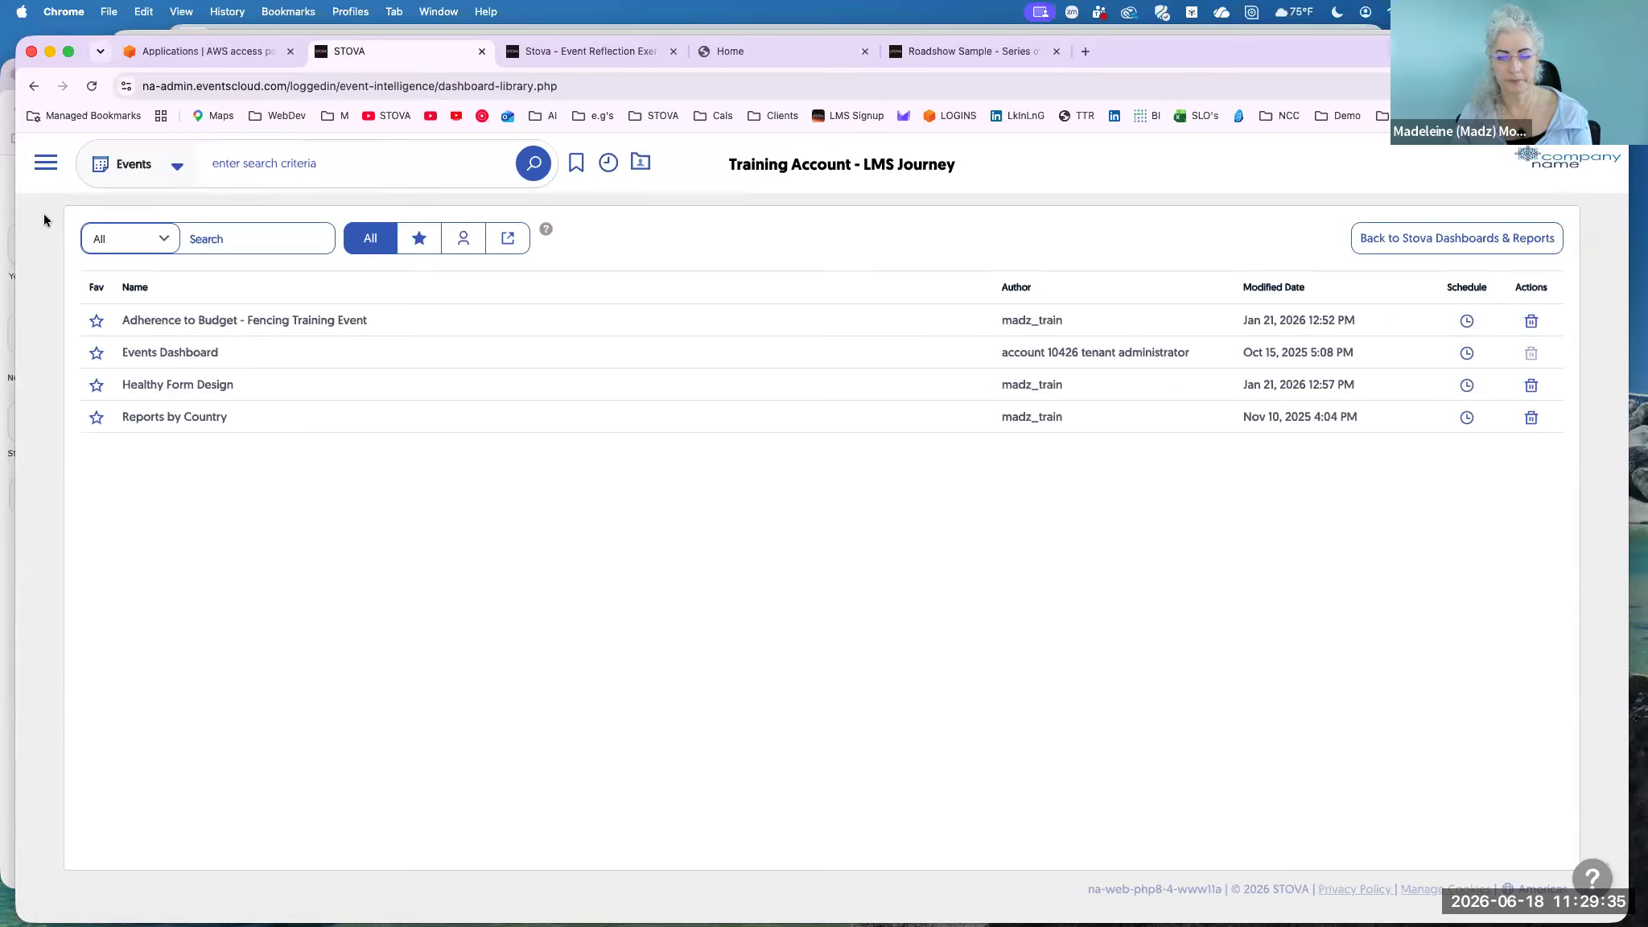
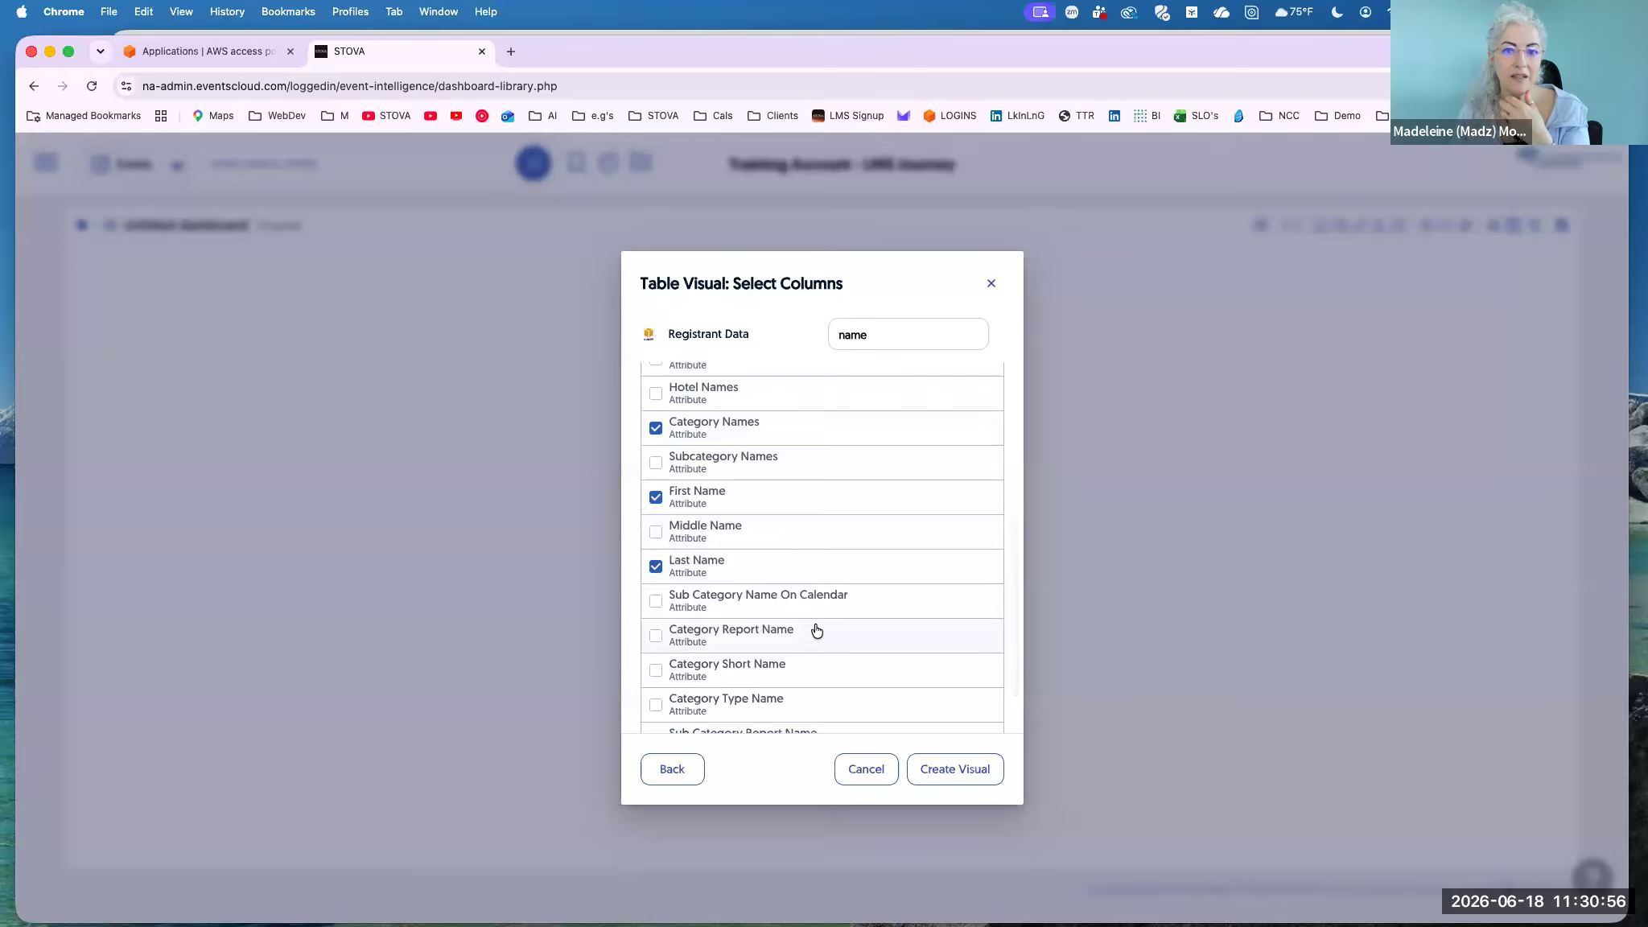
Add the Company column to the Registrant Data table visual and create the visual.
double_click(885, 346)
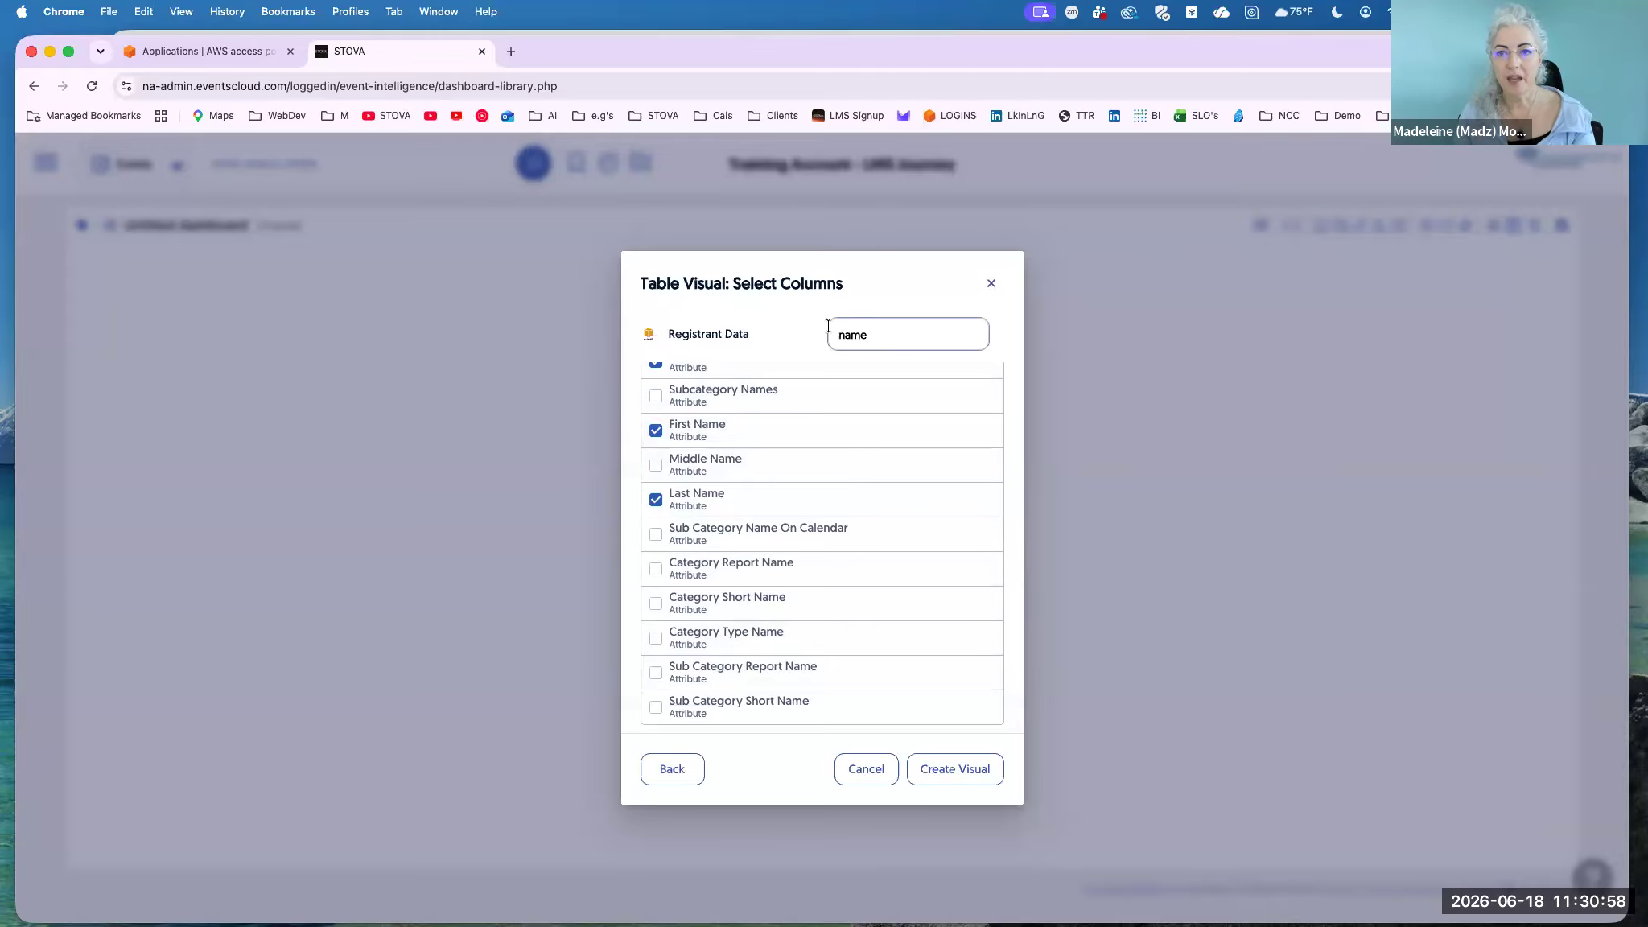
text(com)
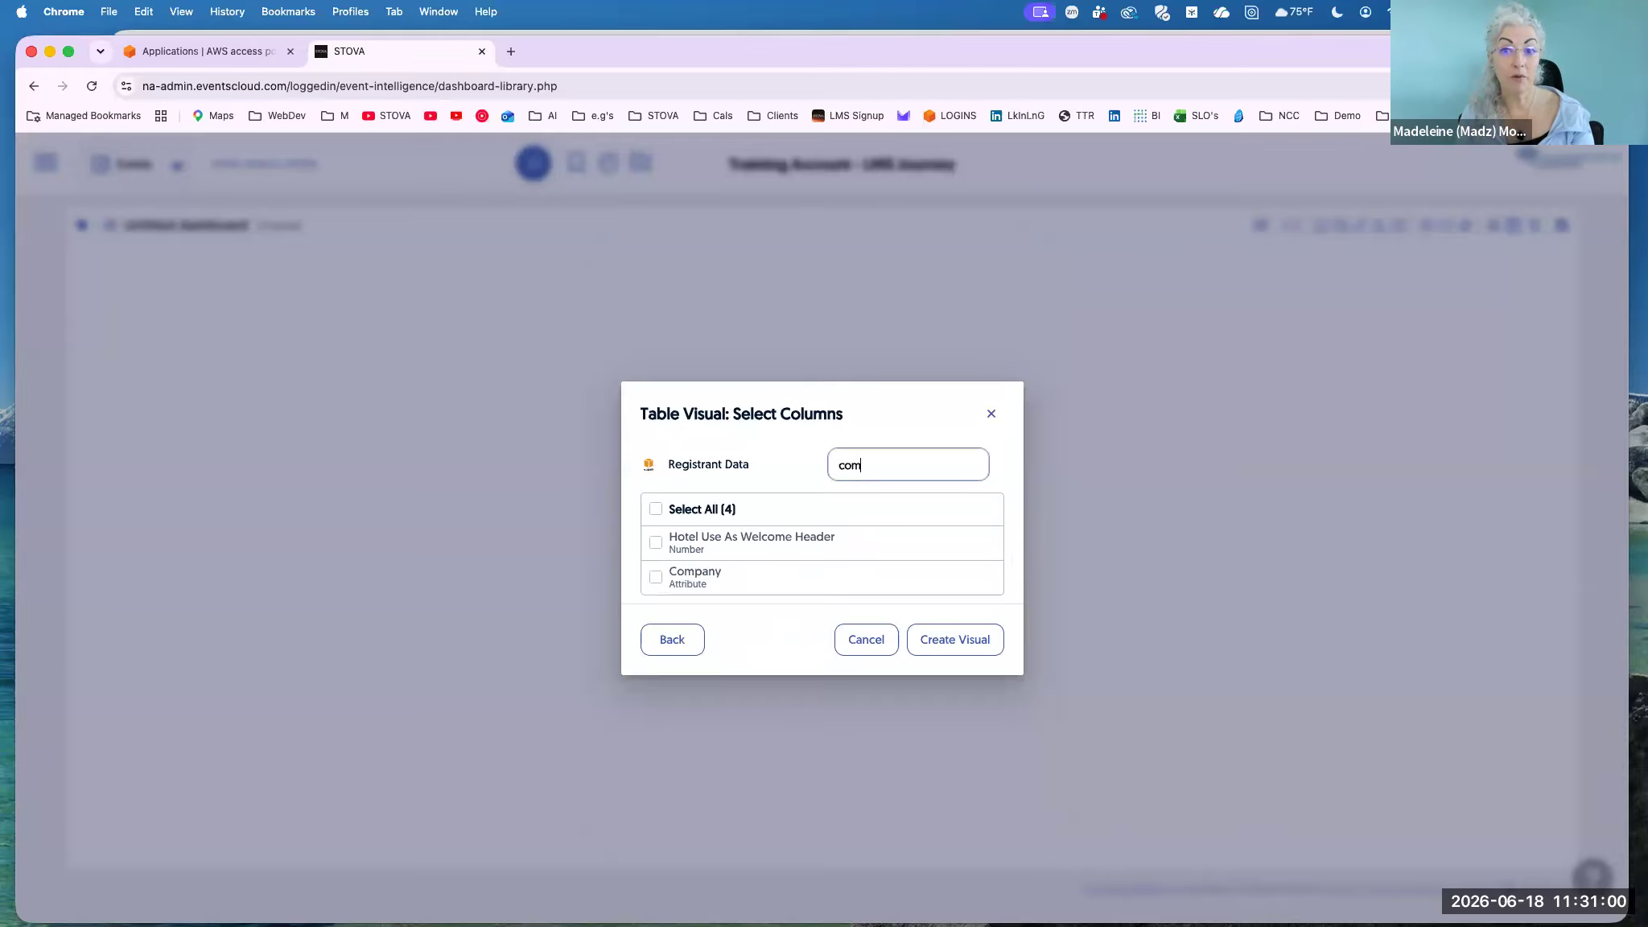
click(730, 579)
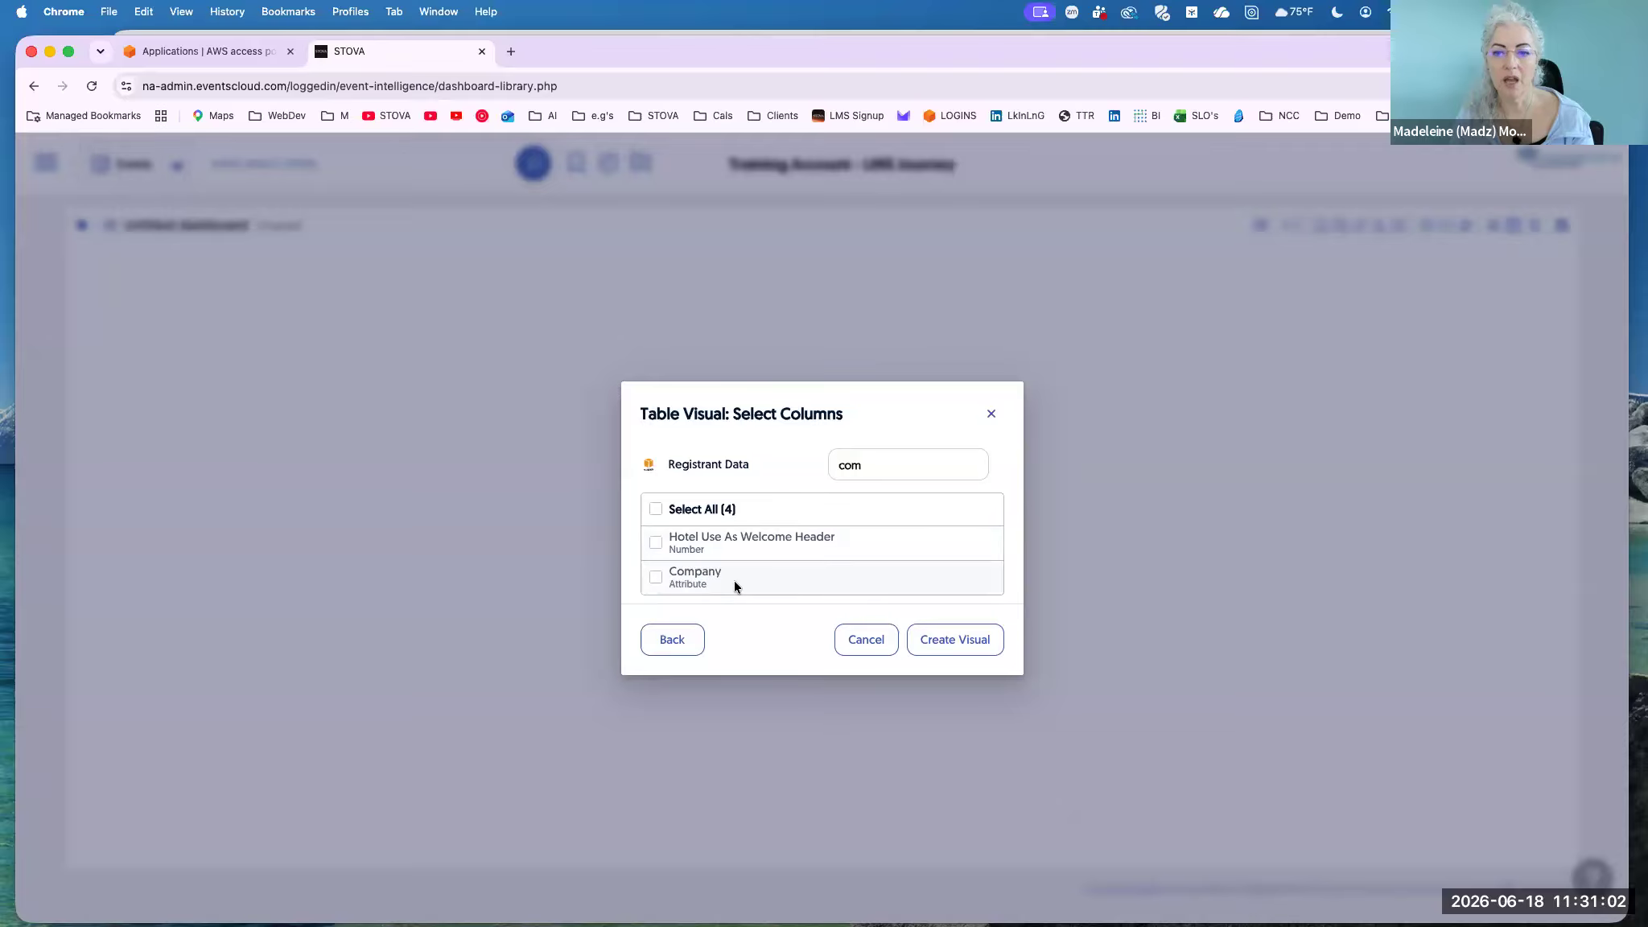
click(982, 637)
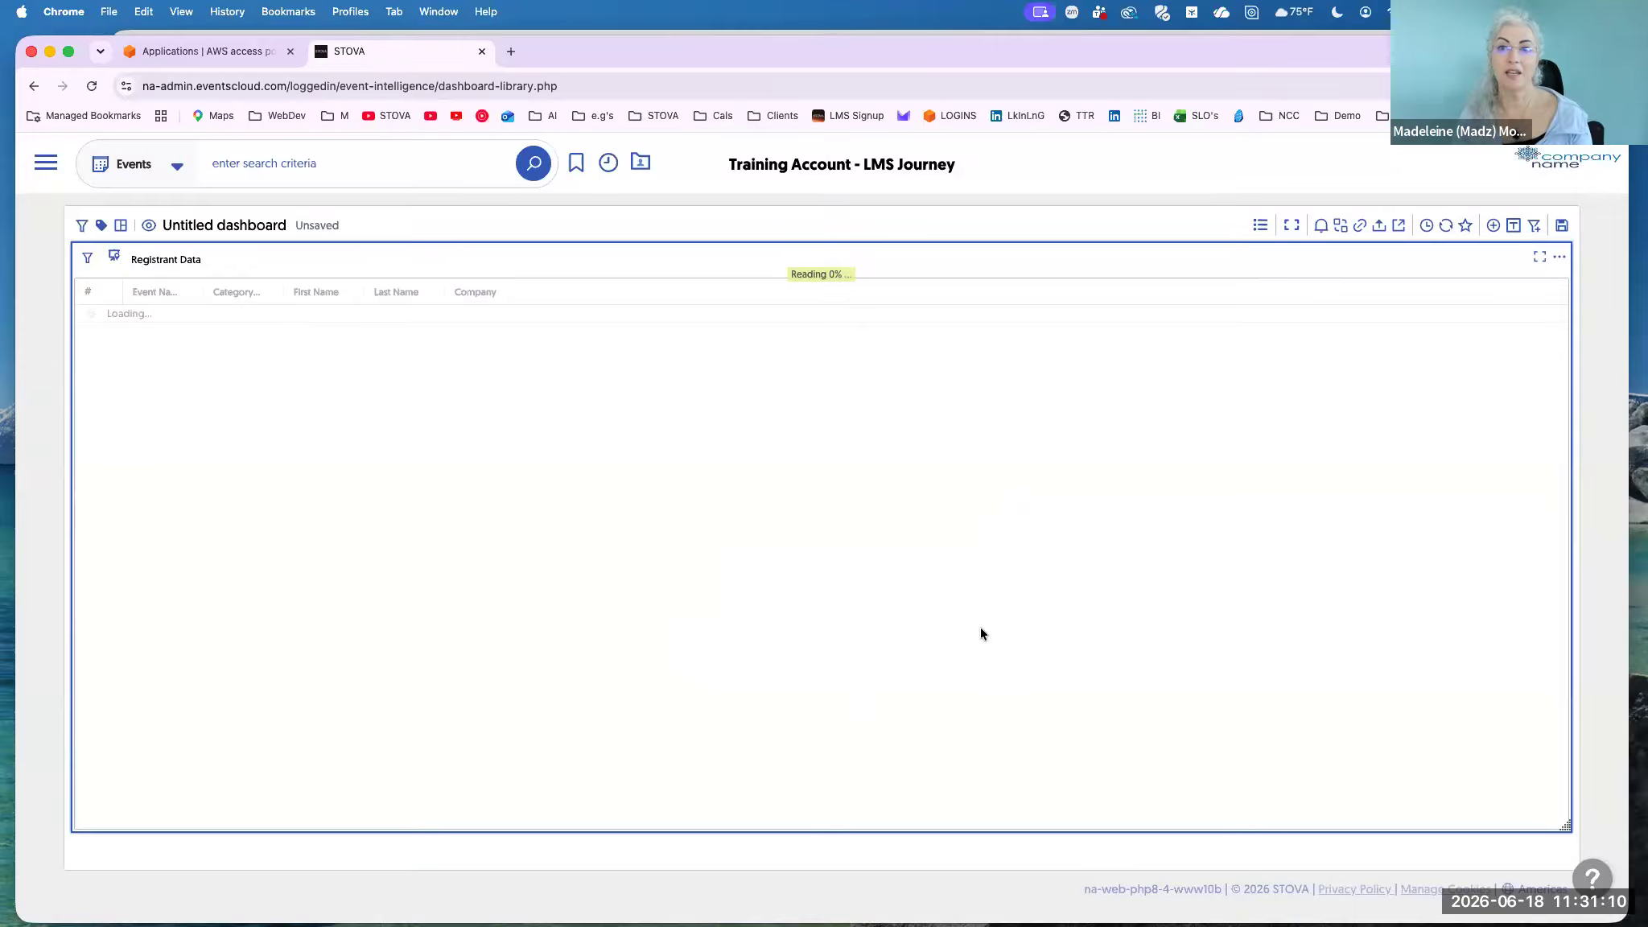
Start adding a row filter to the Registrant Data table and search the filter attributes for "even".
click(1557, 257)
click(1534, 312)
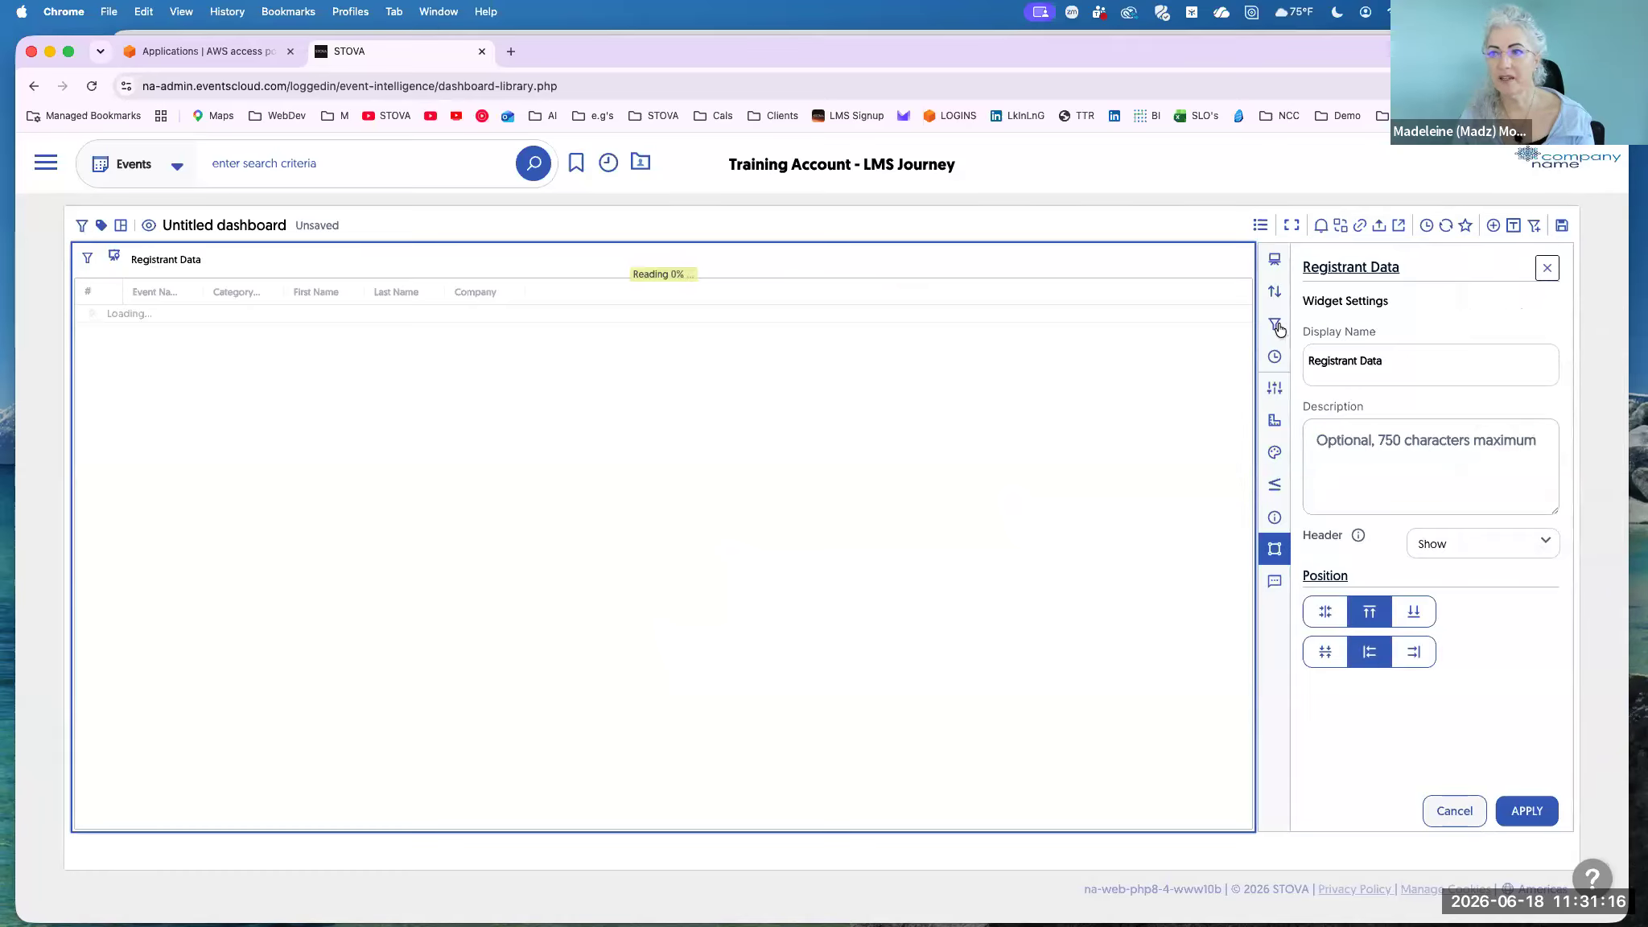
click(1276, 326)
click(1337, 328)
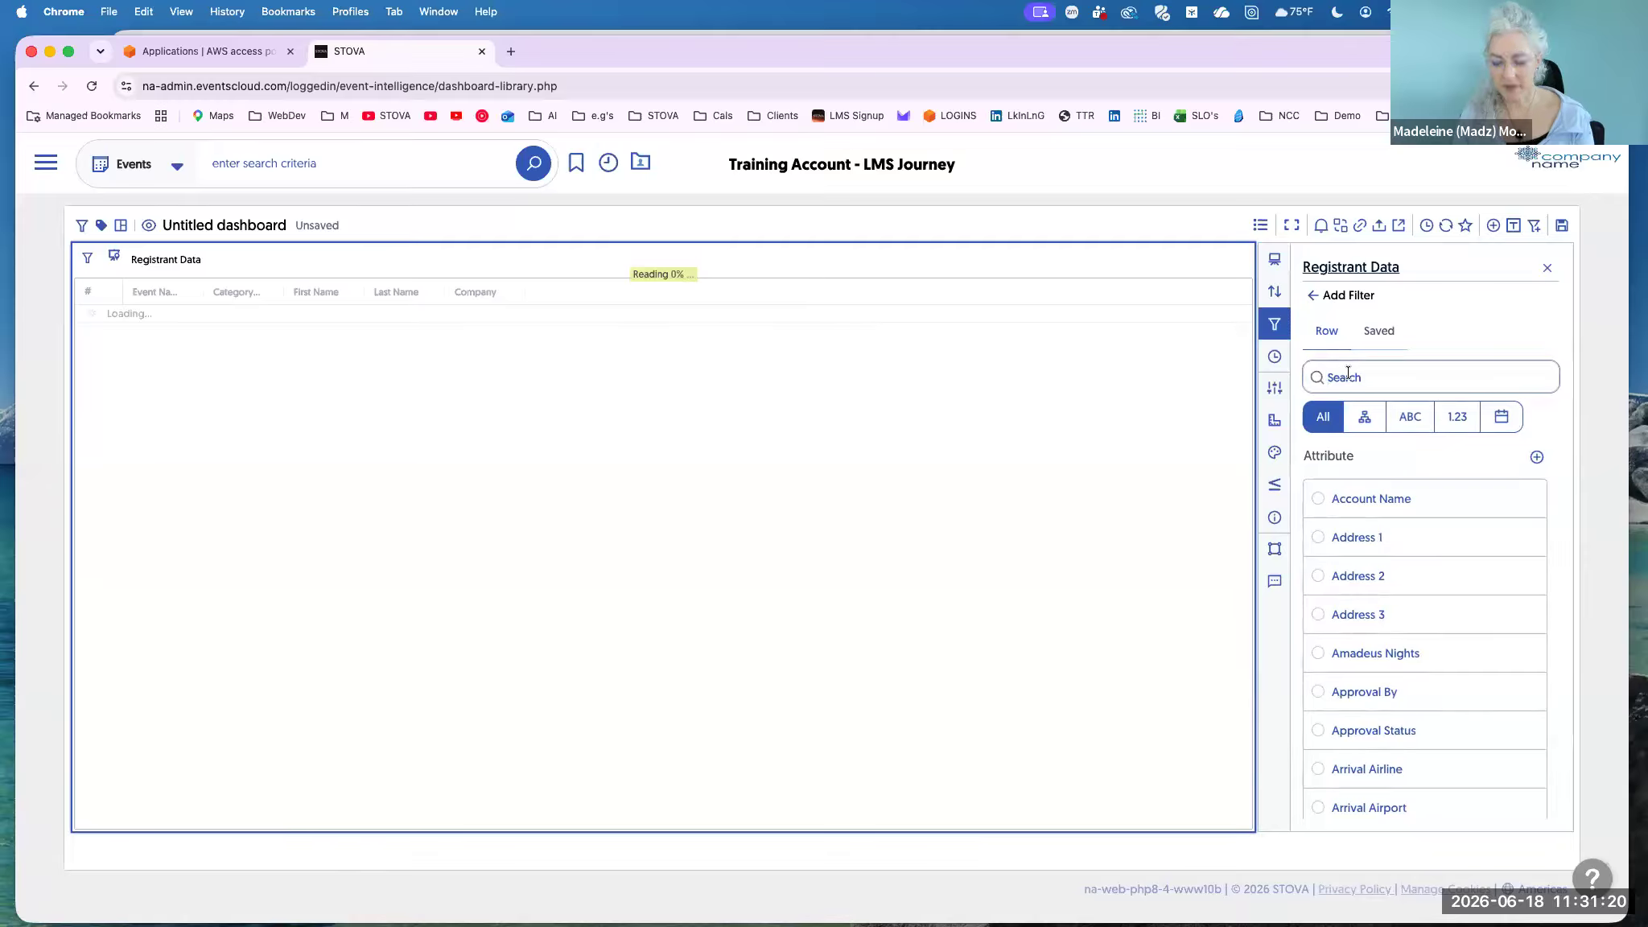
click(1348, 374)
text(nam)
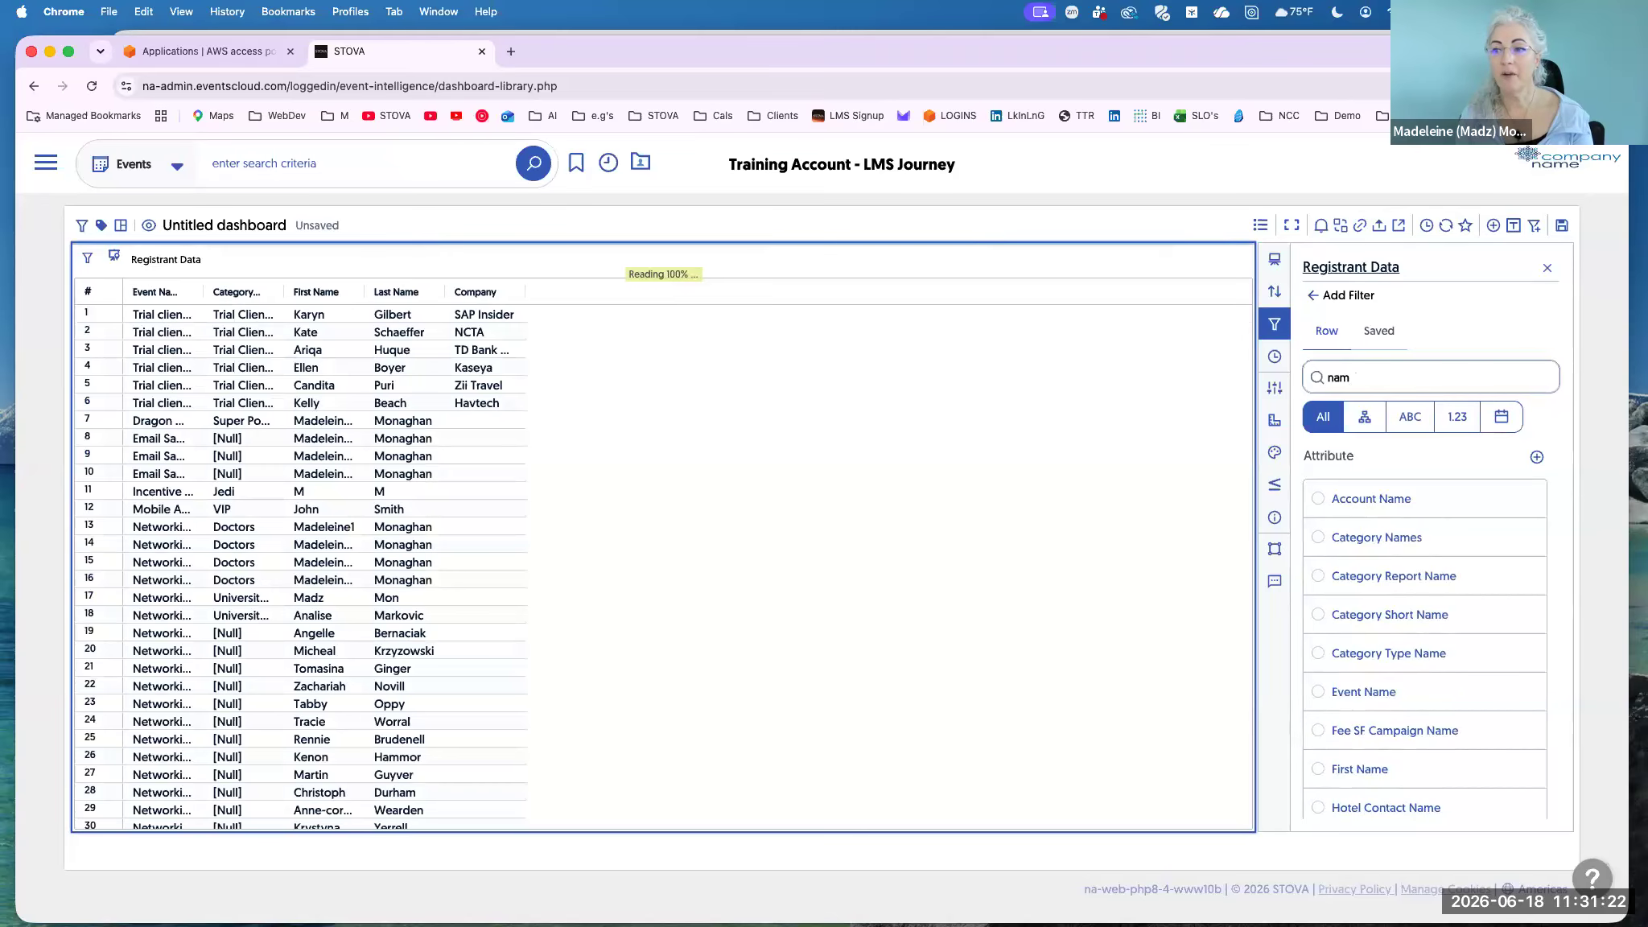
key(BackSpace)
key(BackSpace)
key(BackSpace)
text(fol)
key(BackSpace)
key(BackSpace)
key(BackSpace)
text(ee)
key(BackSpace)
text(ven)
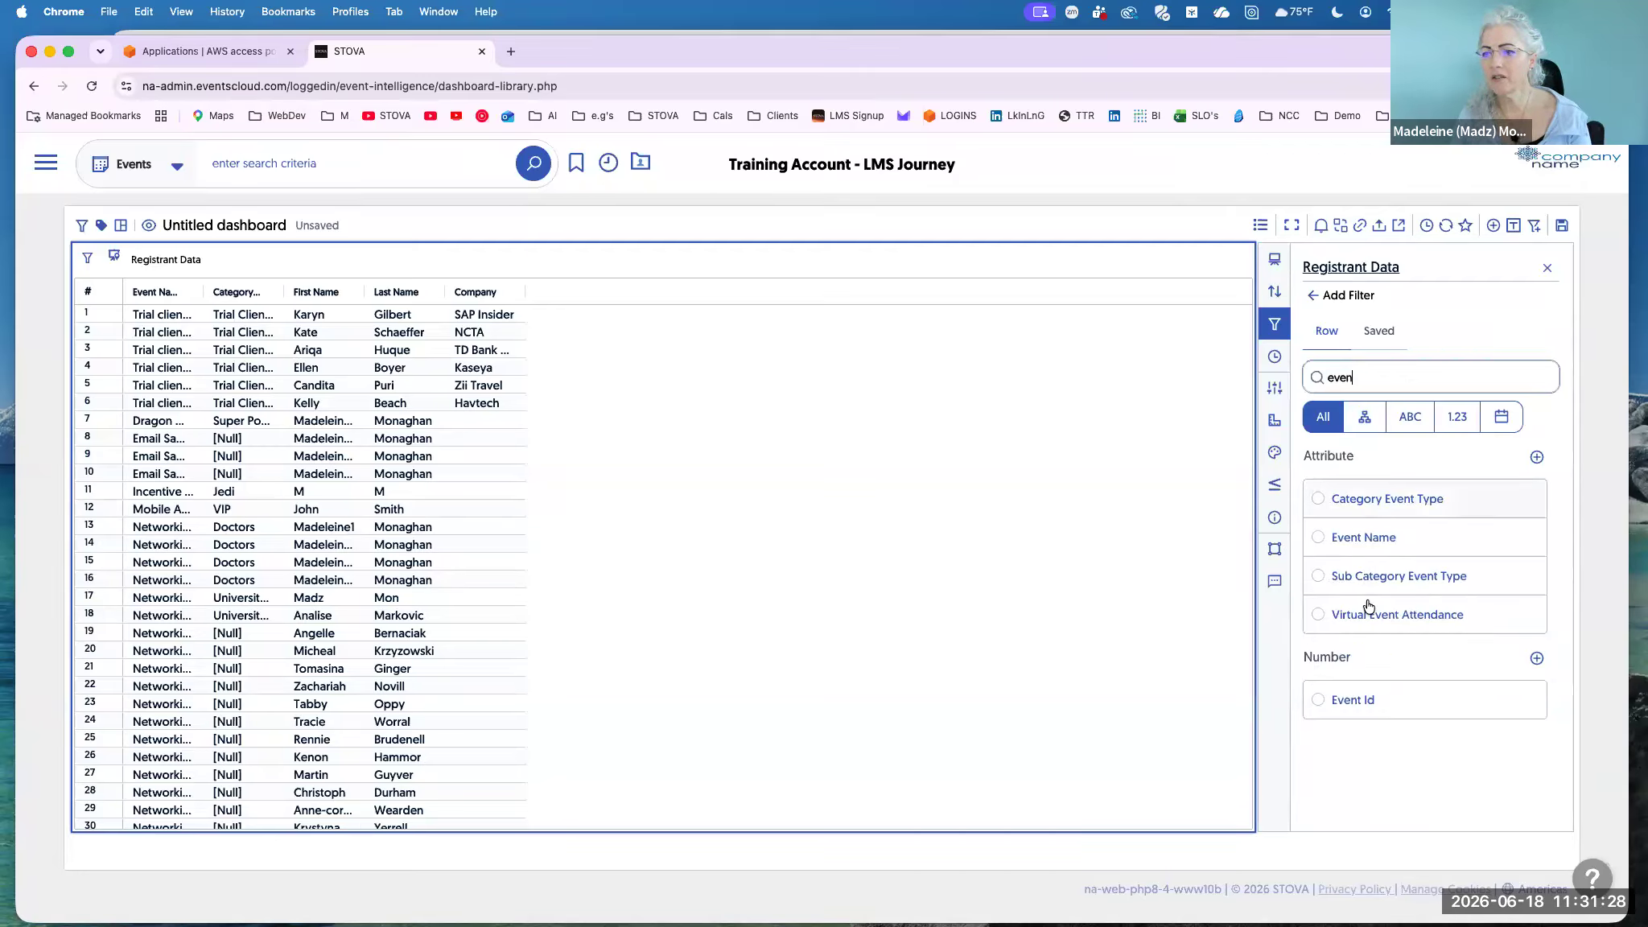
Choose Event Name as the filter attribute, search its values for "book" and include Group Bookings Extravaganza.
click(1315, 538)
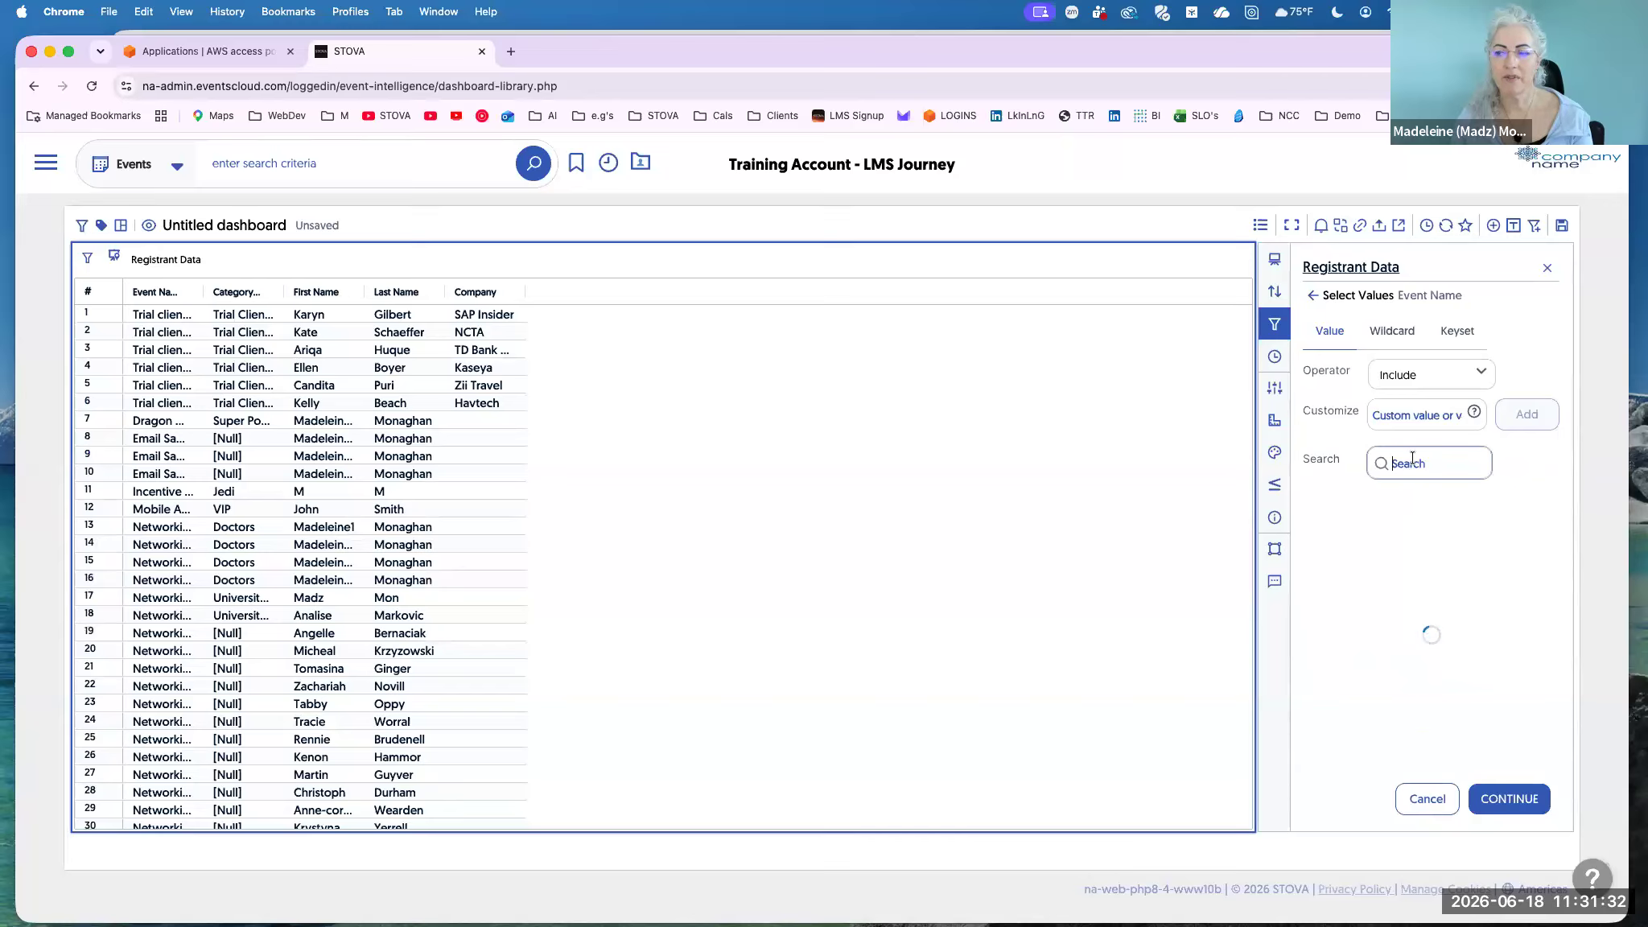
text(book)
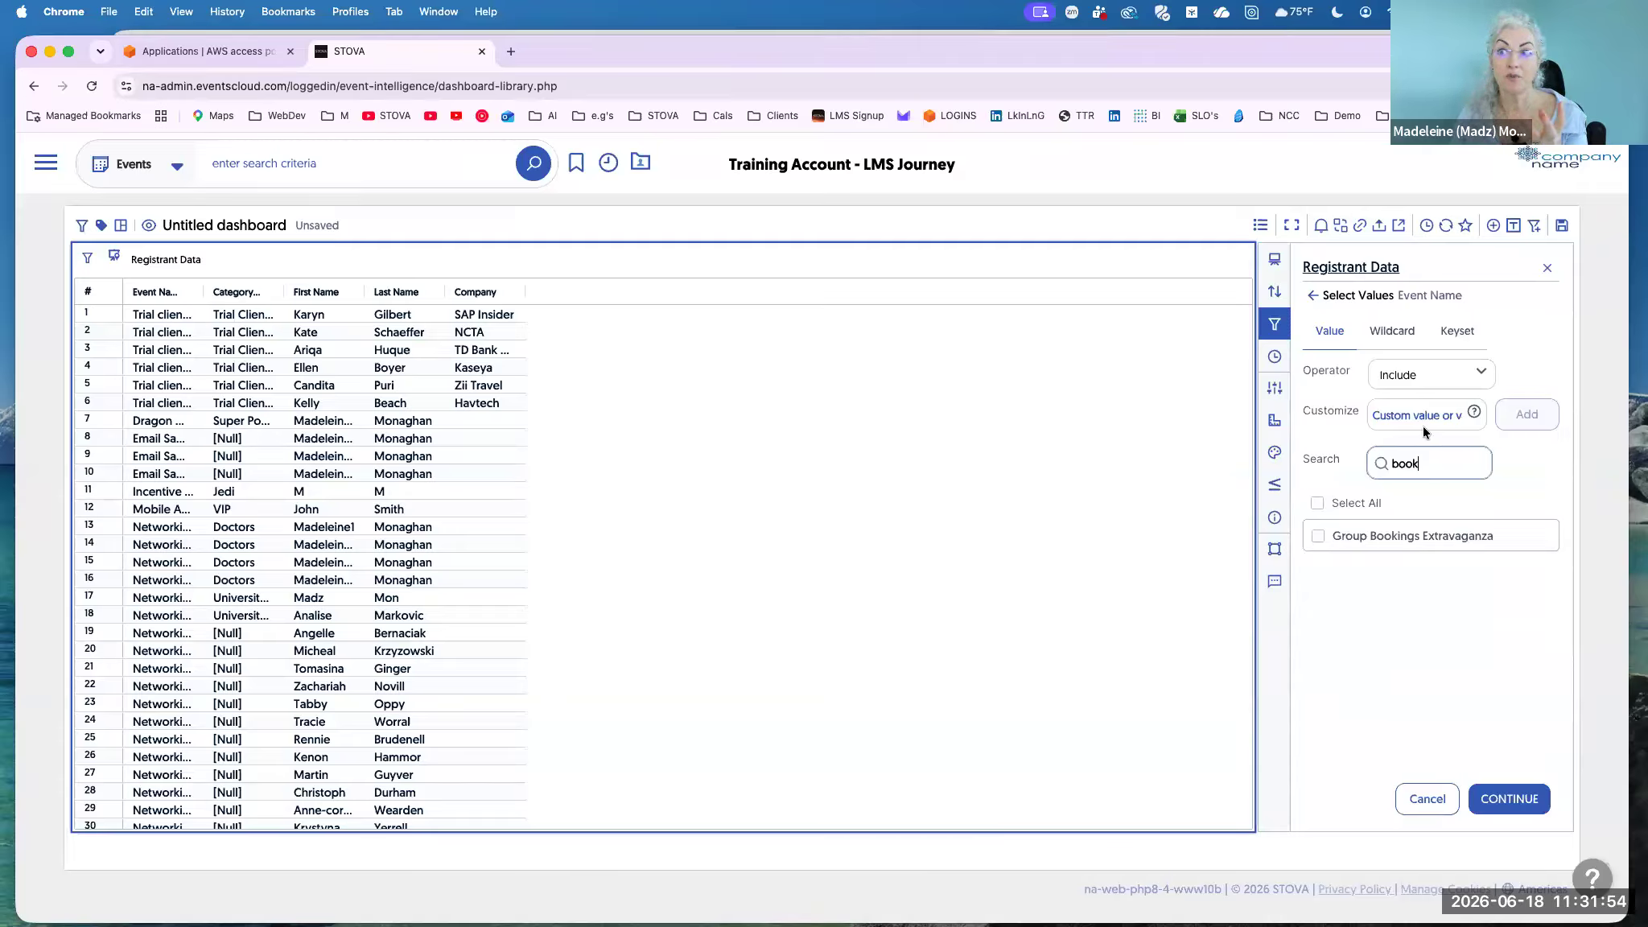
click(1318, 536)
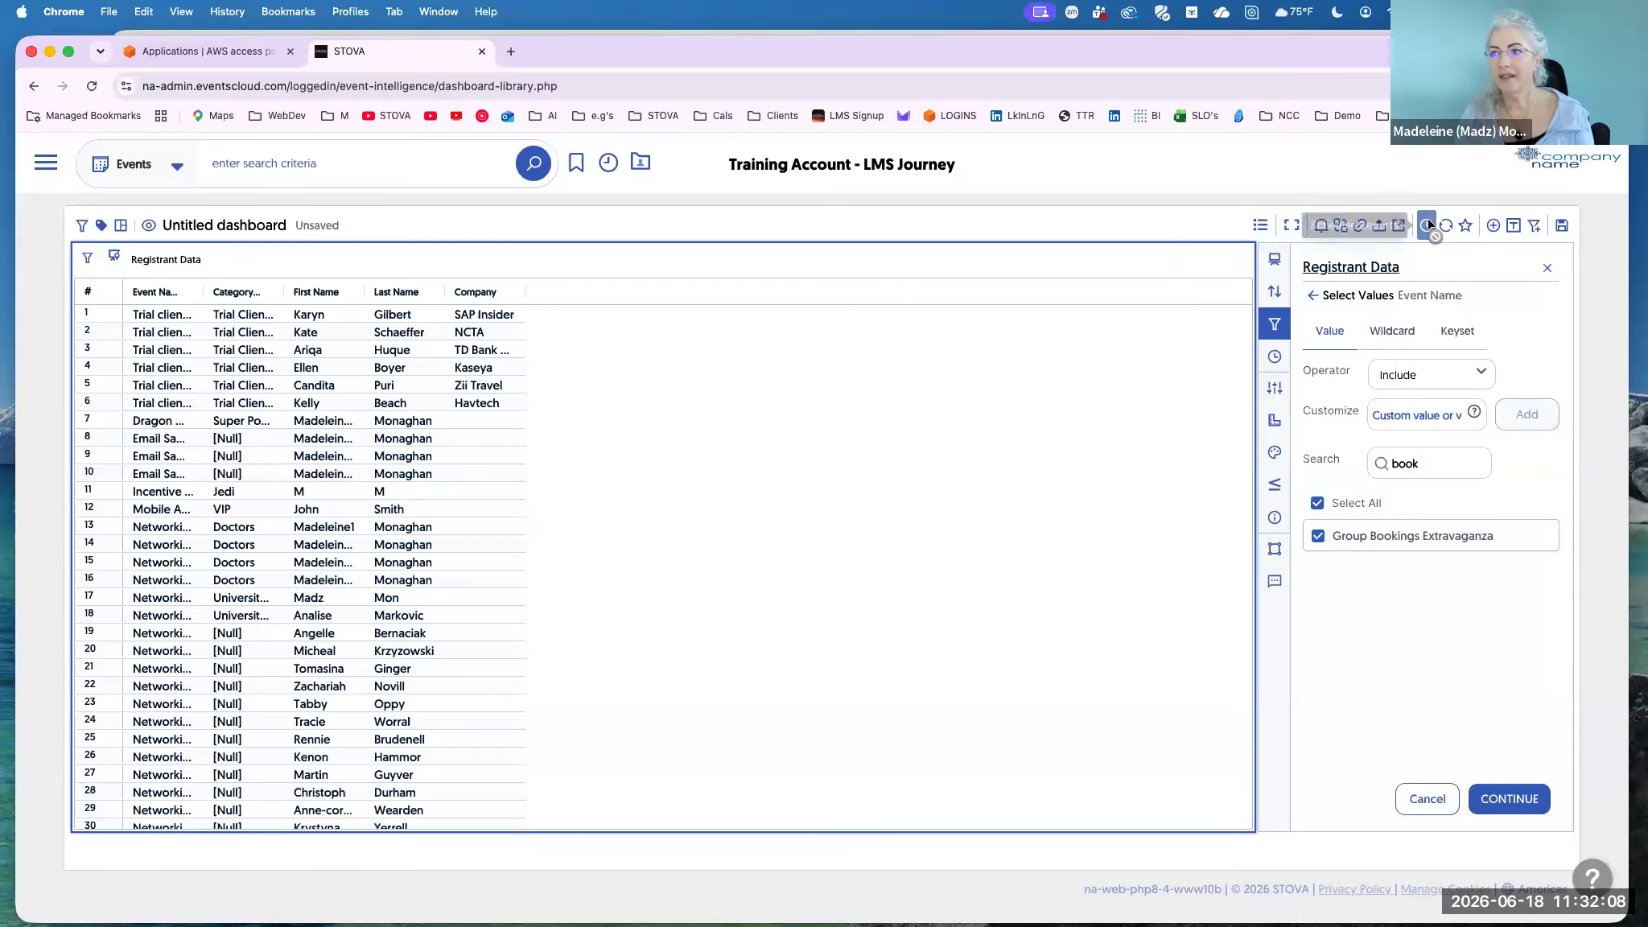
Add a new Pie visual to the dashboard using Registrant Data as its source.
click(1492, 225)
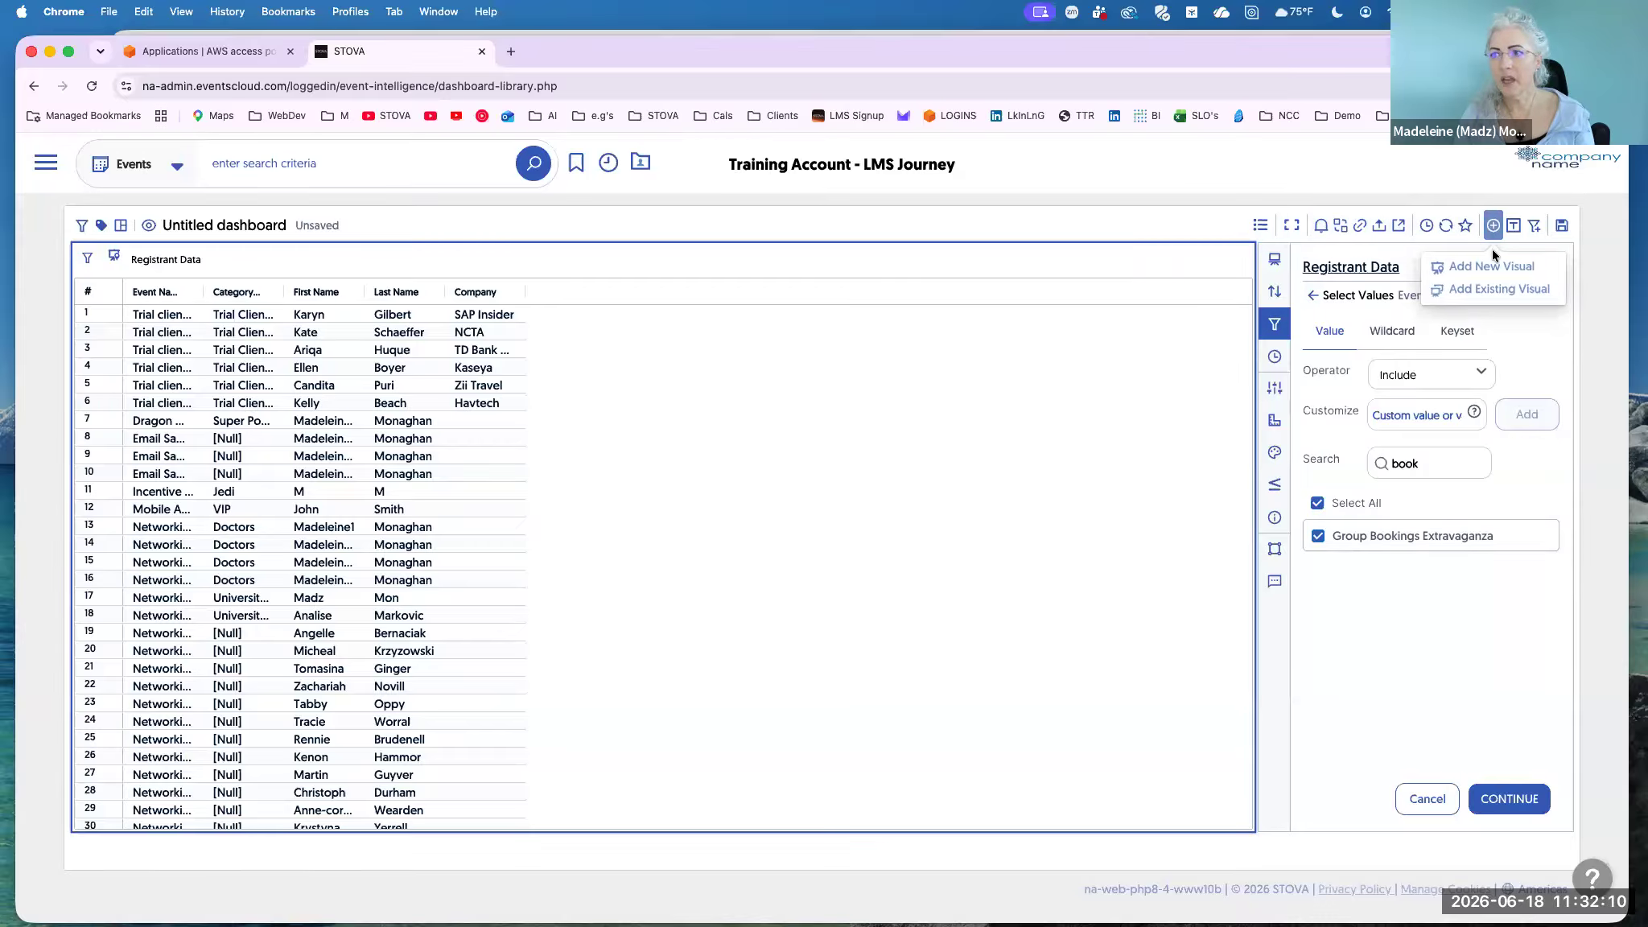
click(1484, 265)
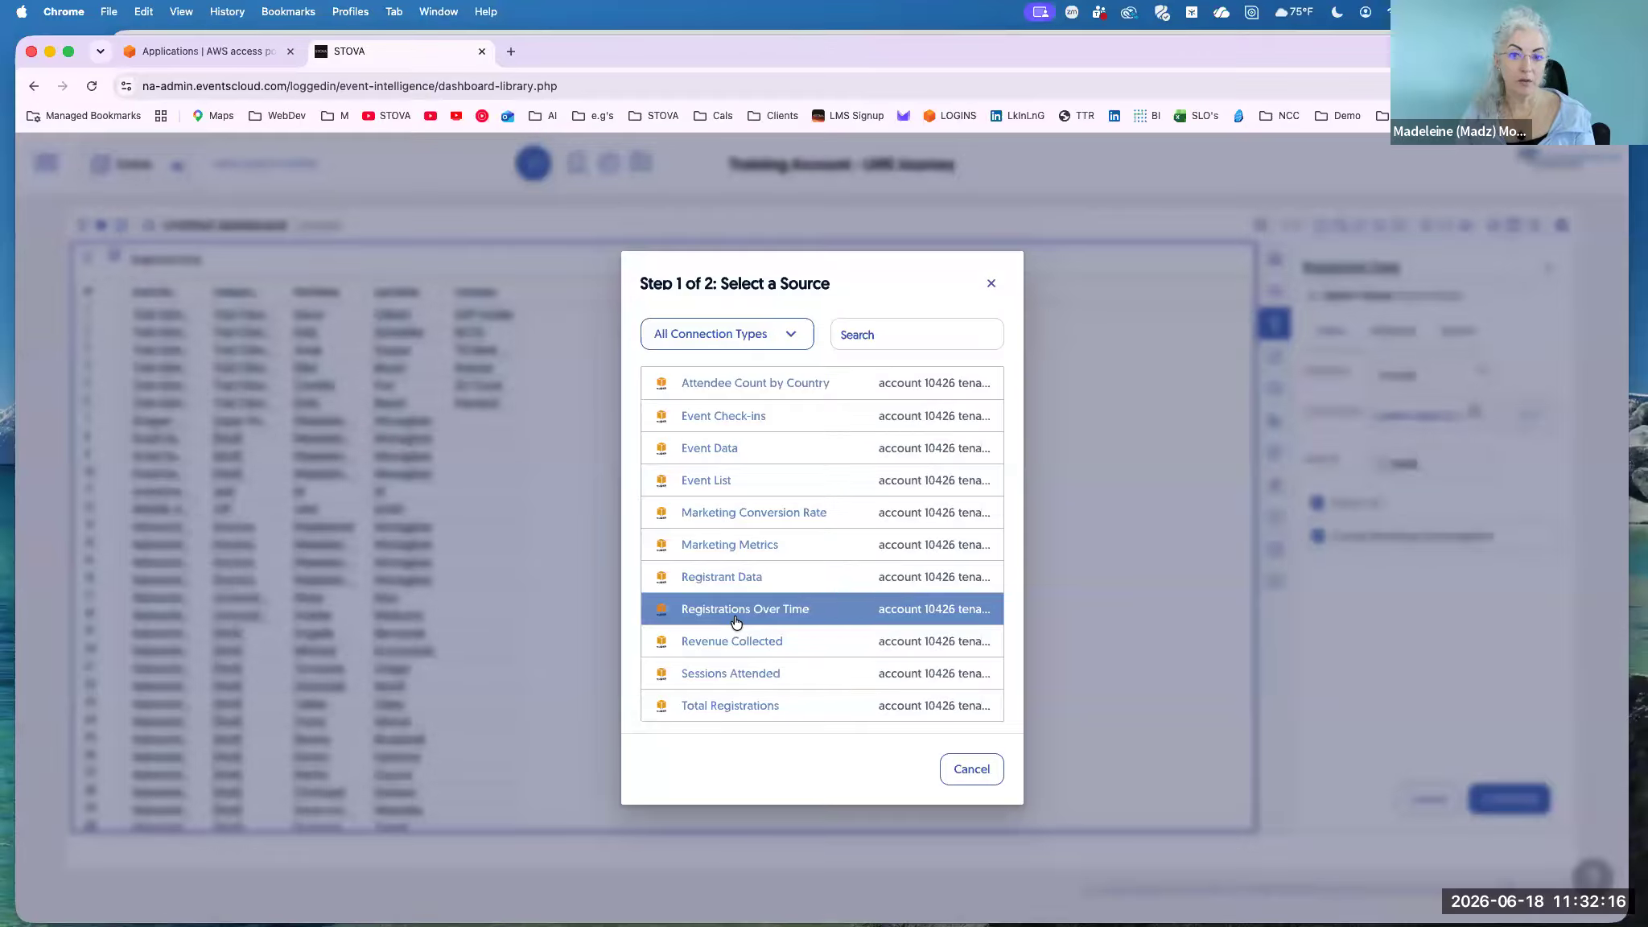
click(720, 578)
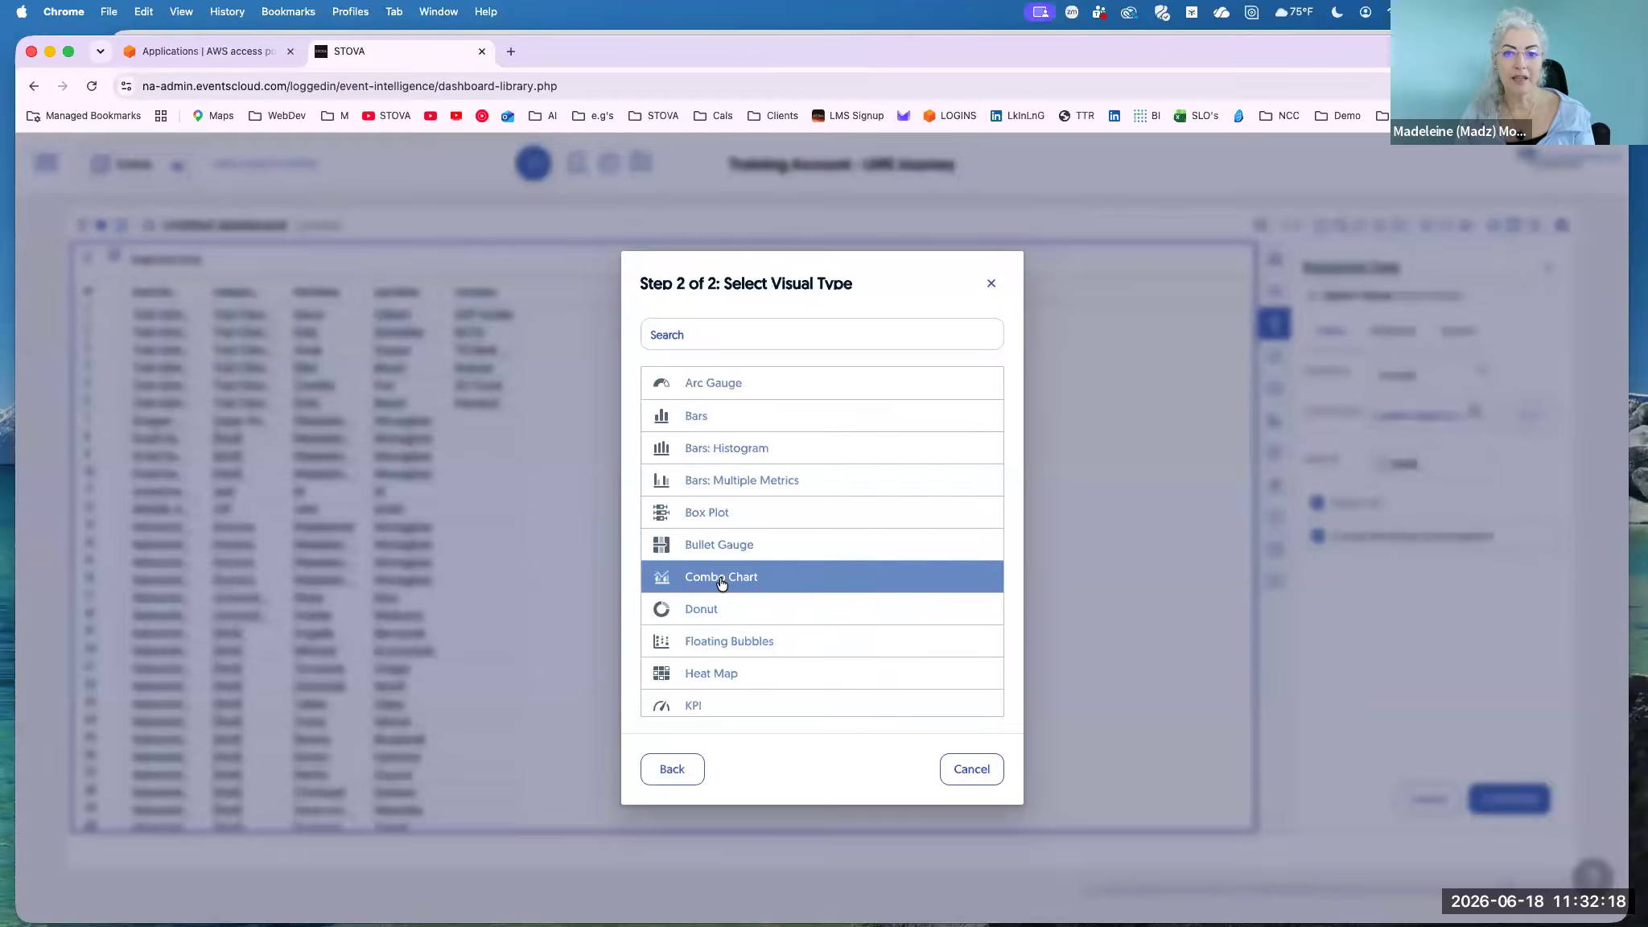
scroll(720, 582, down, 5)
scroll(716, 571, down, 2)
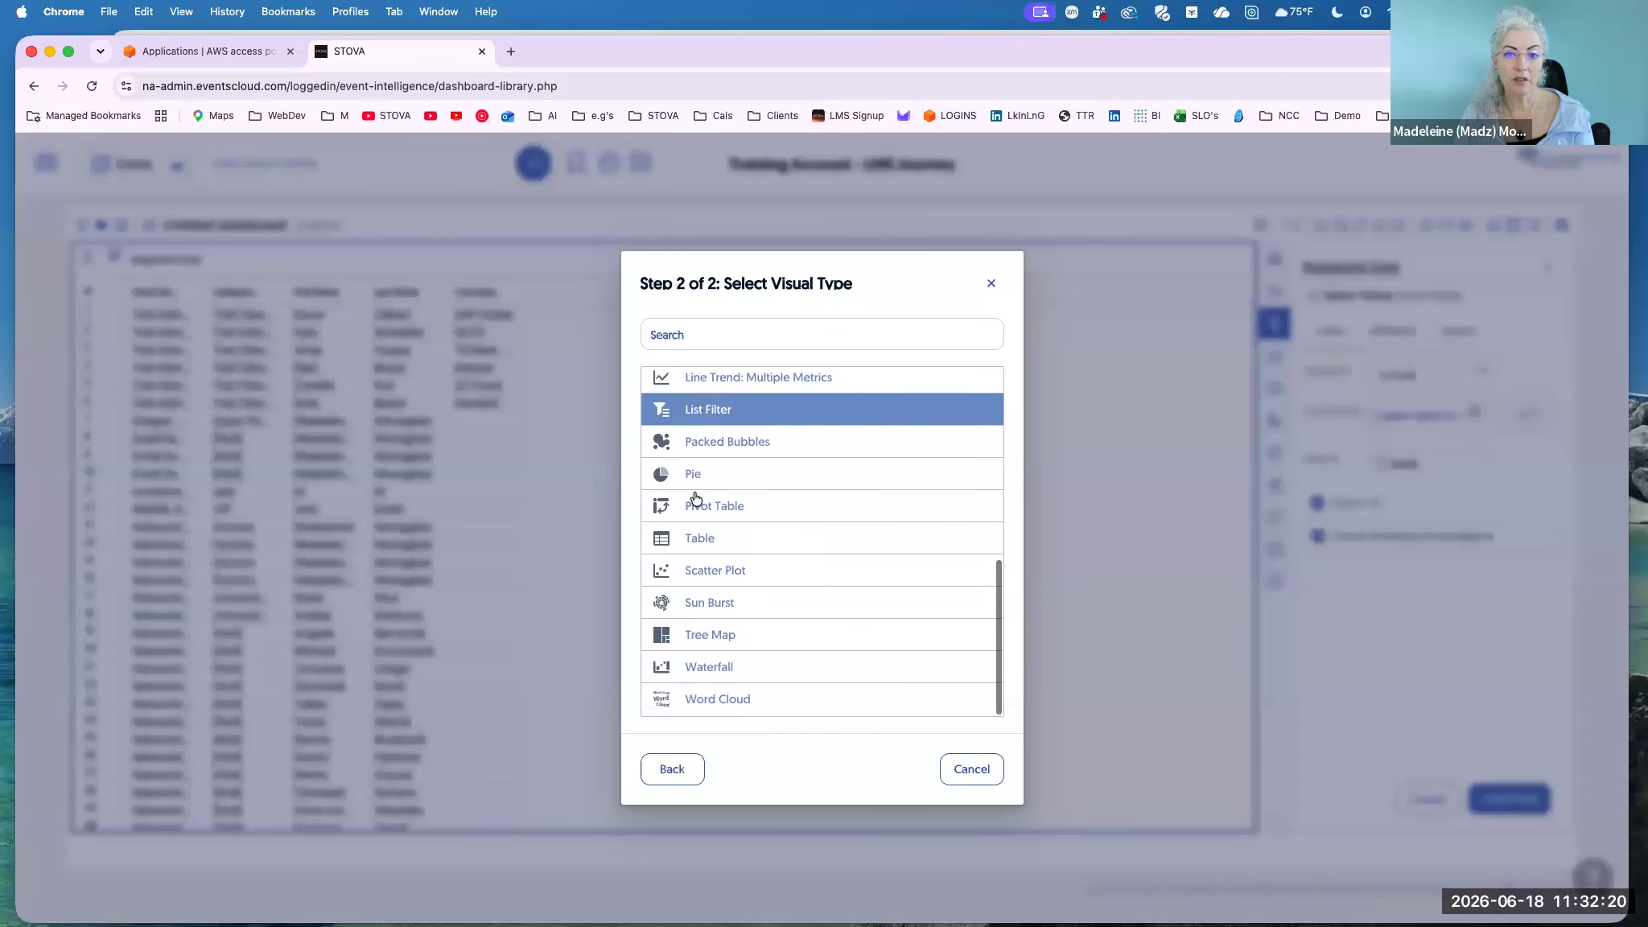
click(689, 474)
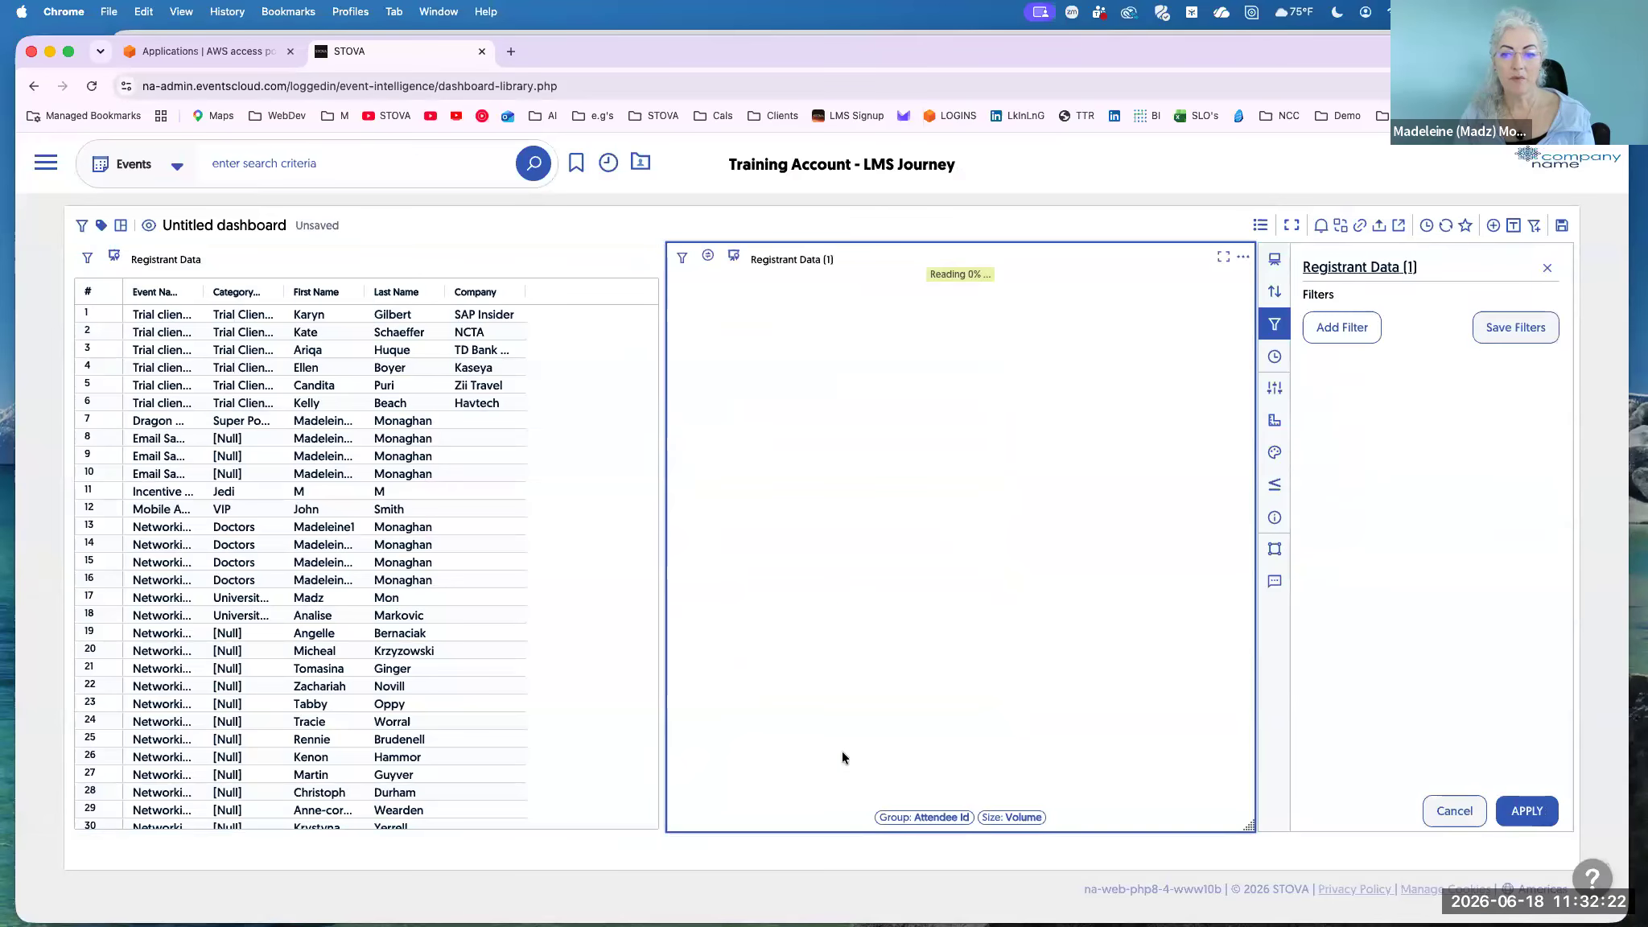
Group the pie chart by Category Names.
click(906, 817)
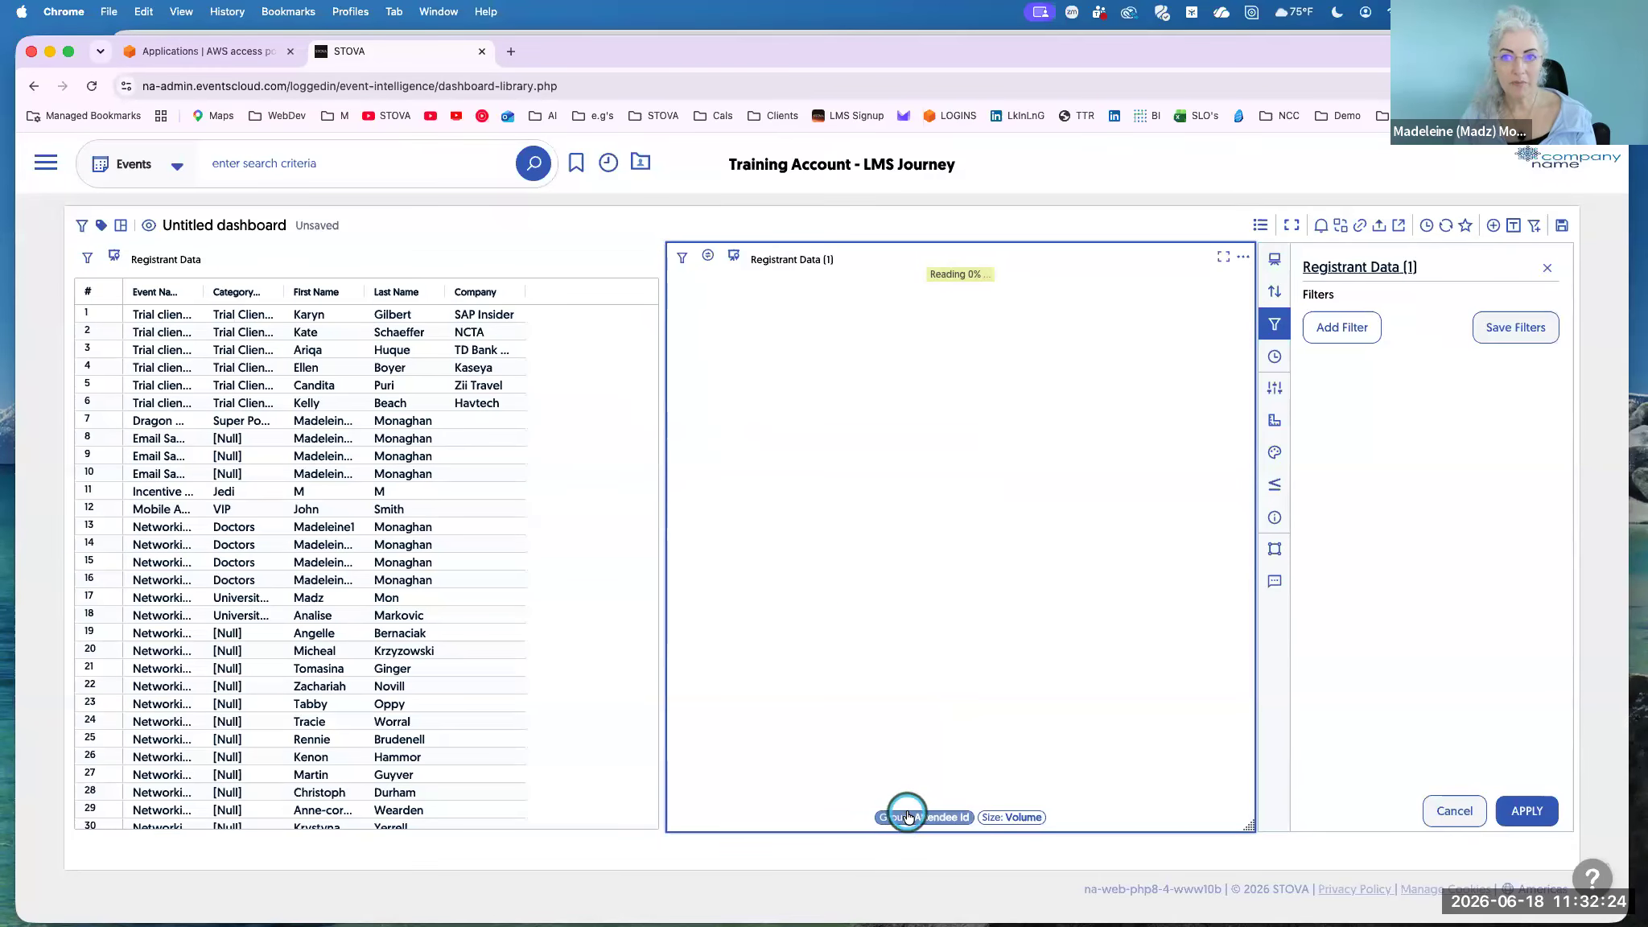
click(907, 816)
click(906, 816)
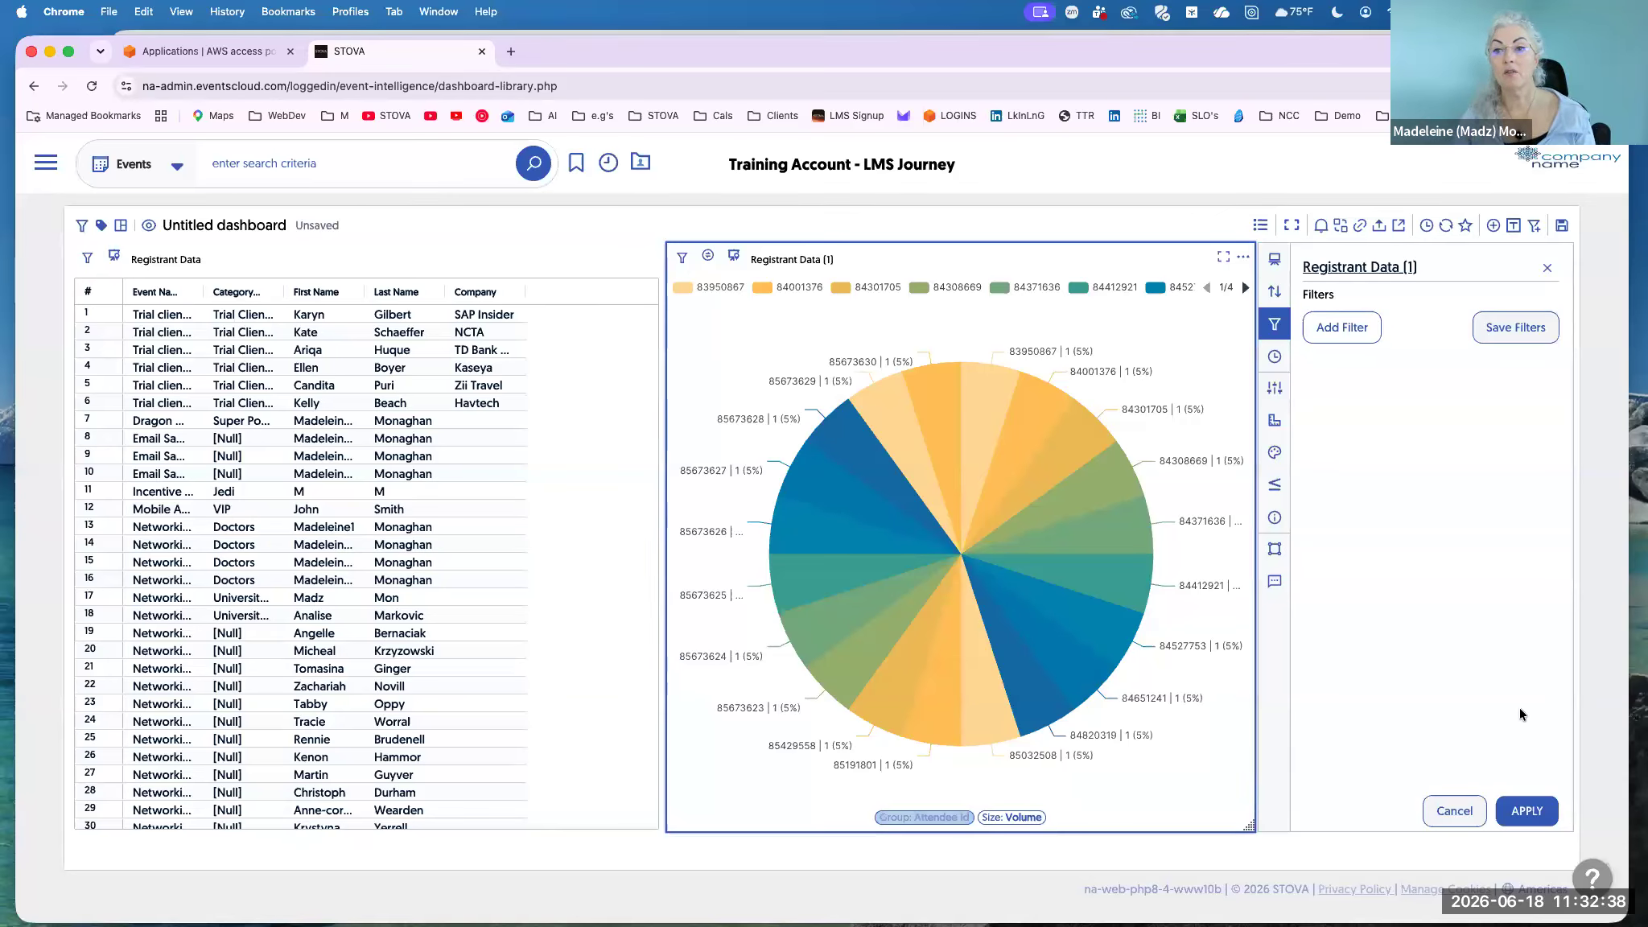
click(1242, 257)
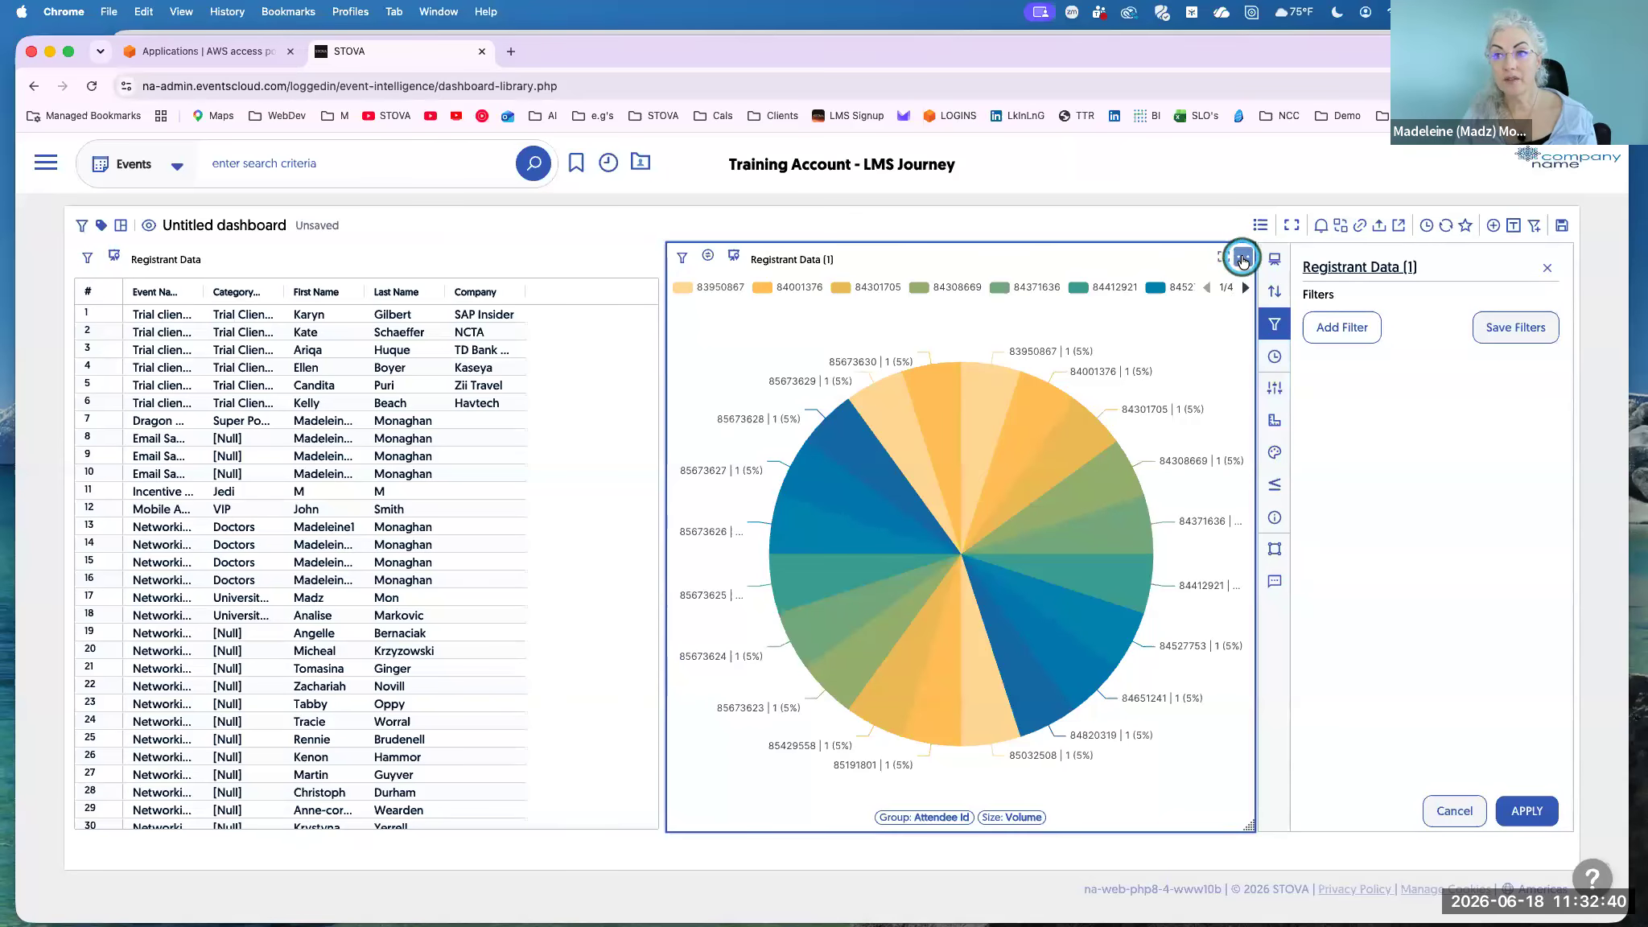
click(1263, 316)
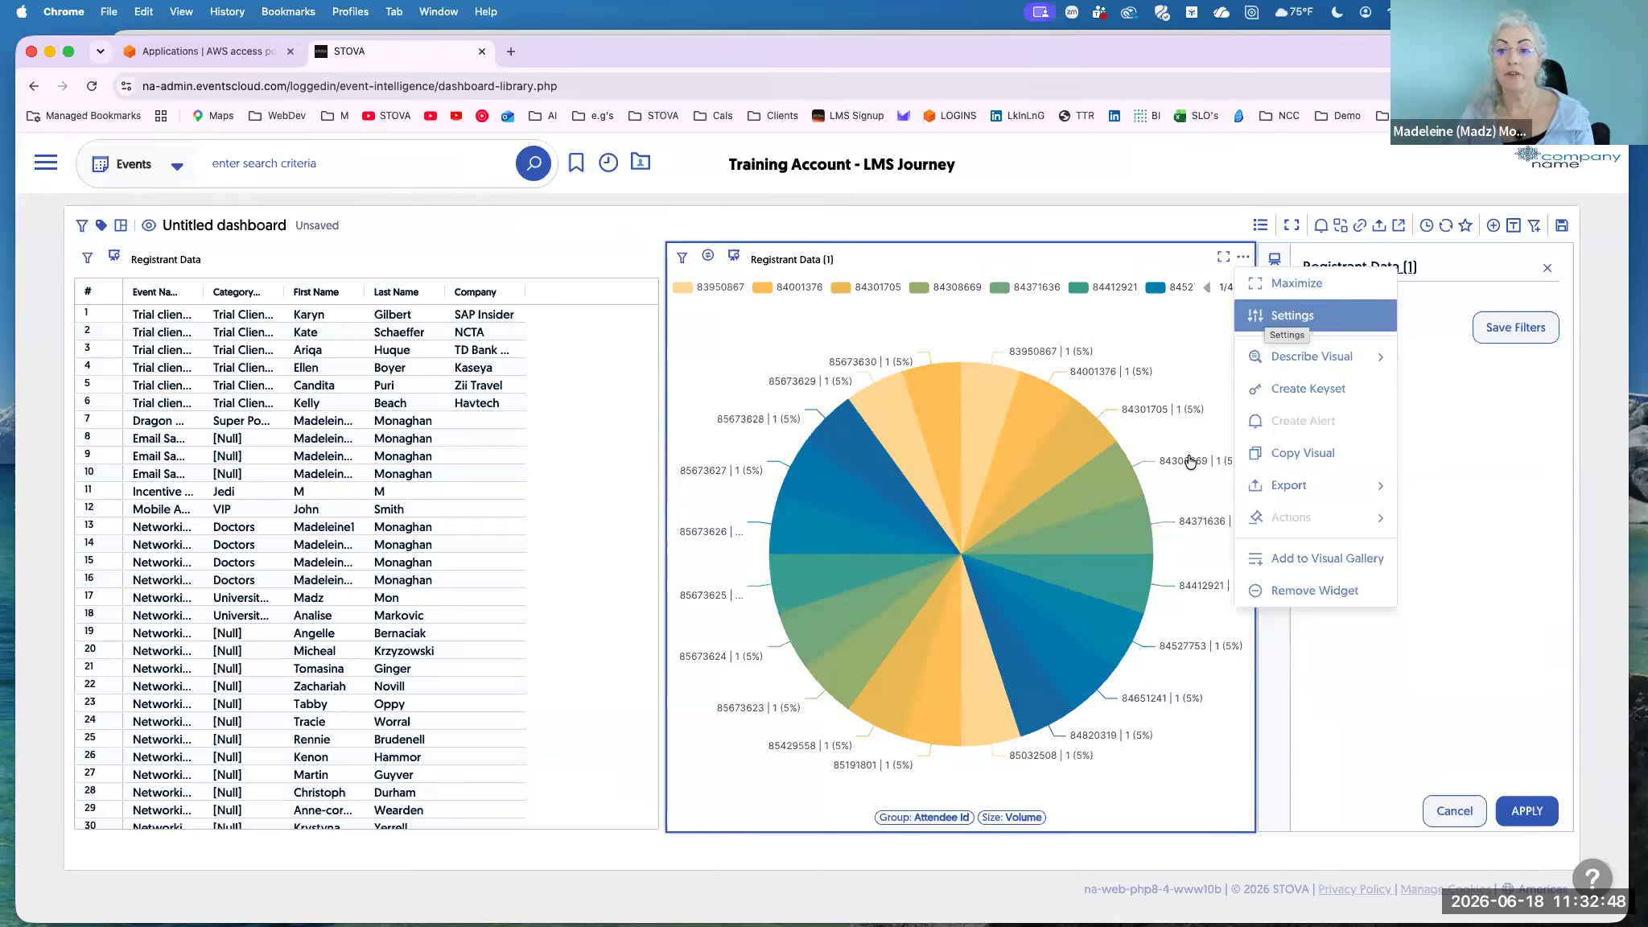
click(917, 817)
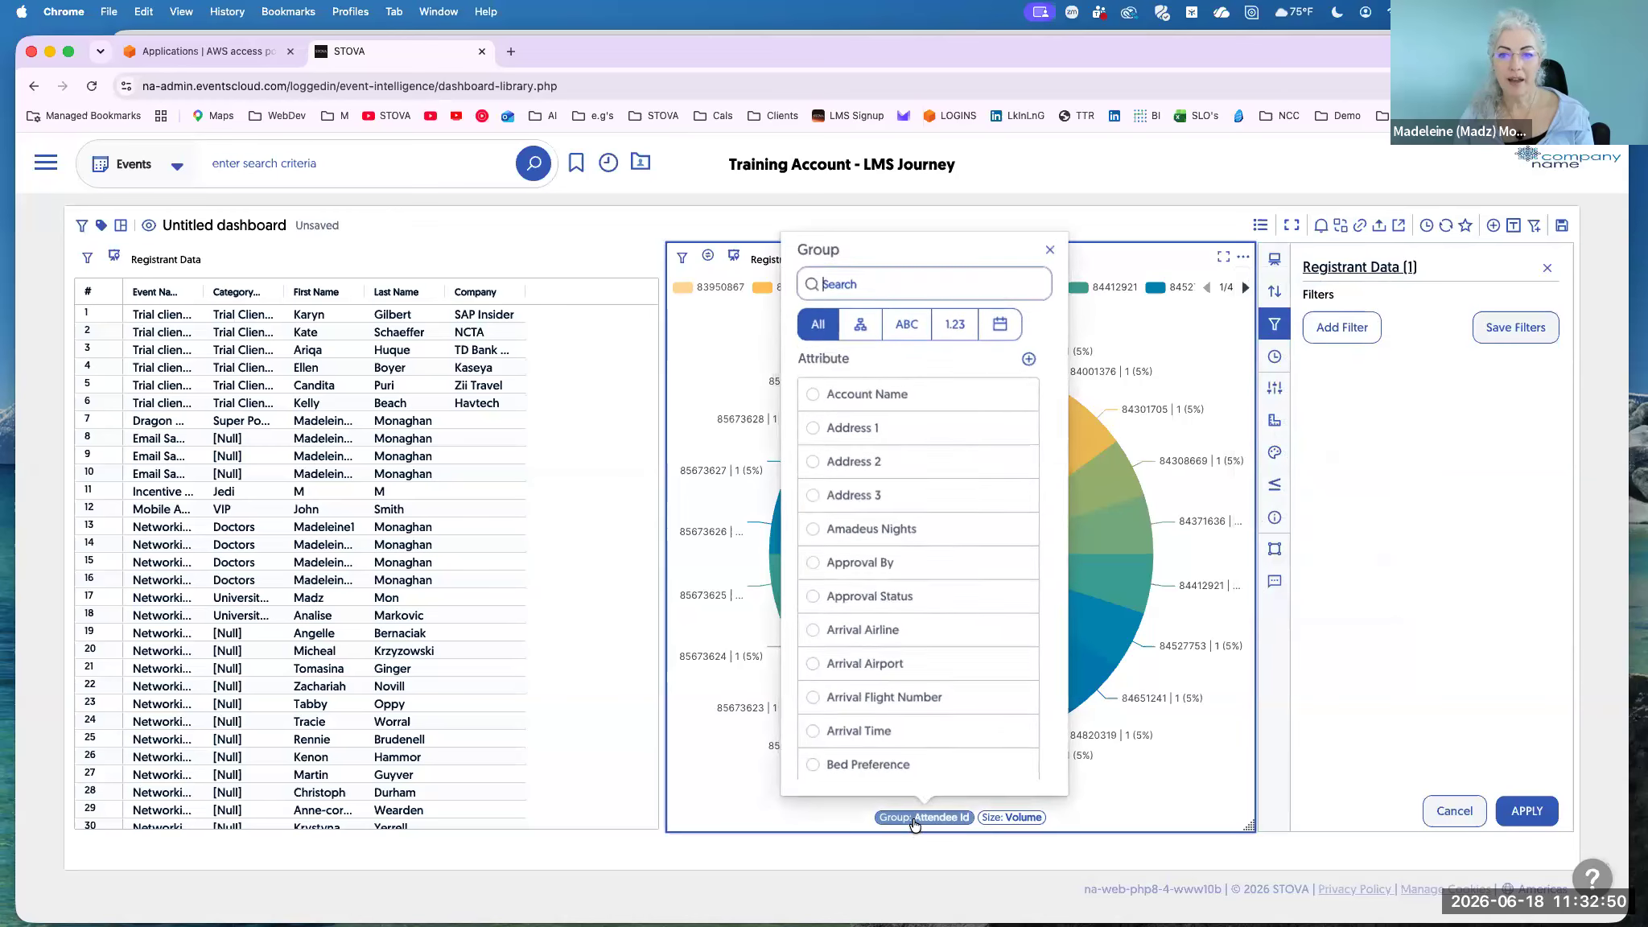
text(name)
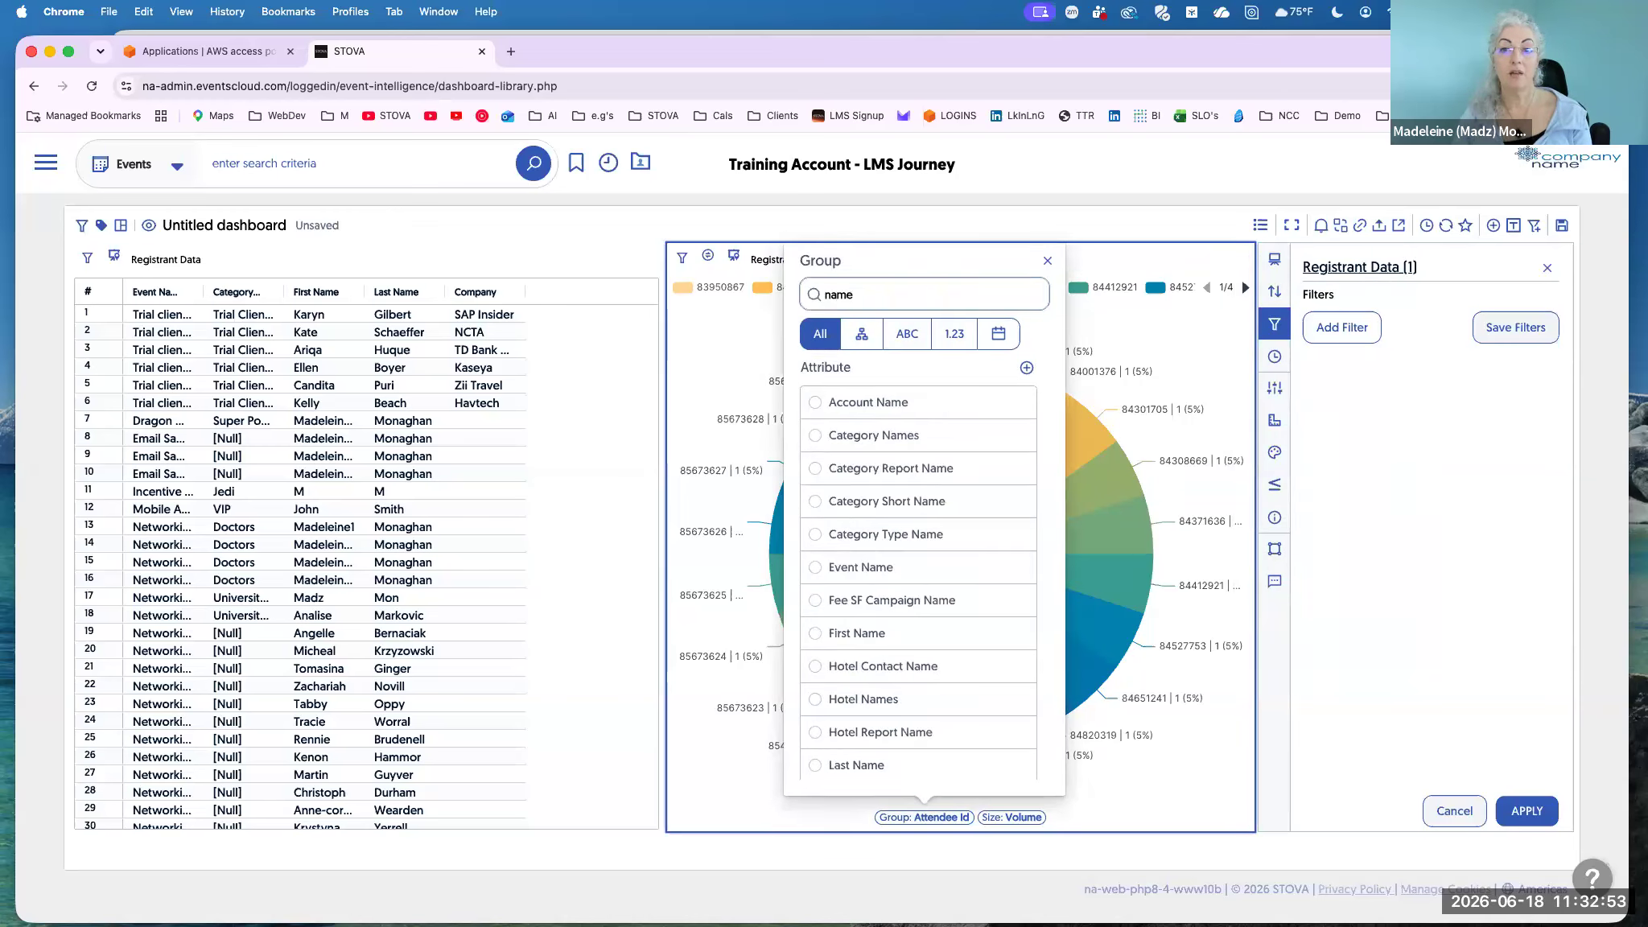
click(884, 434)
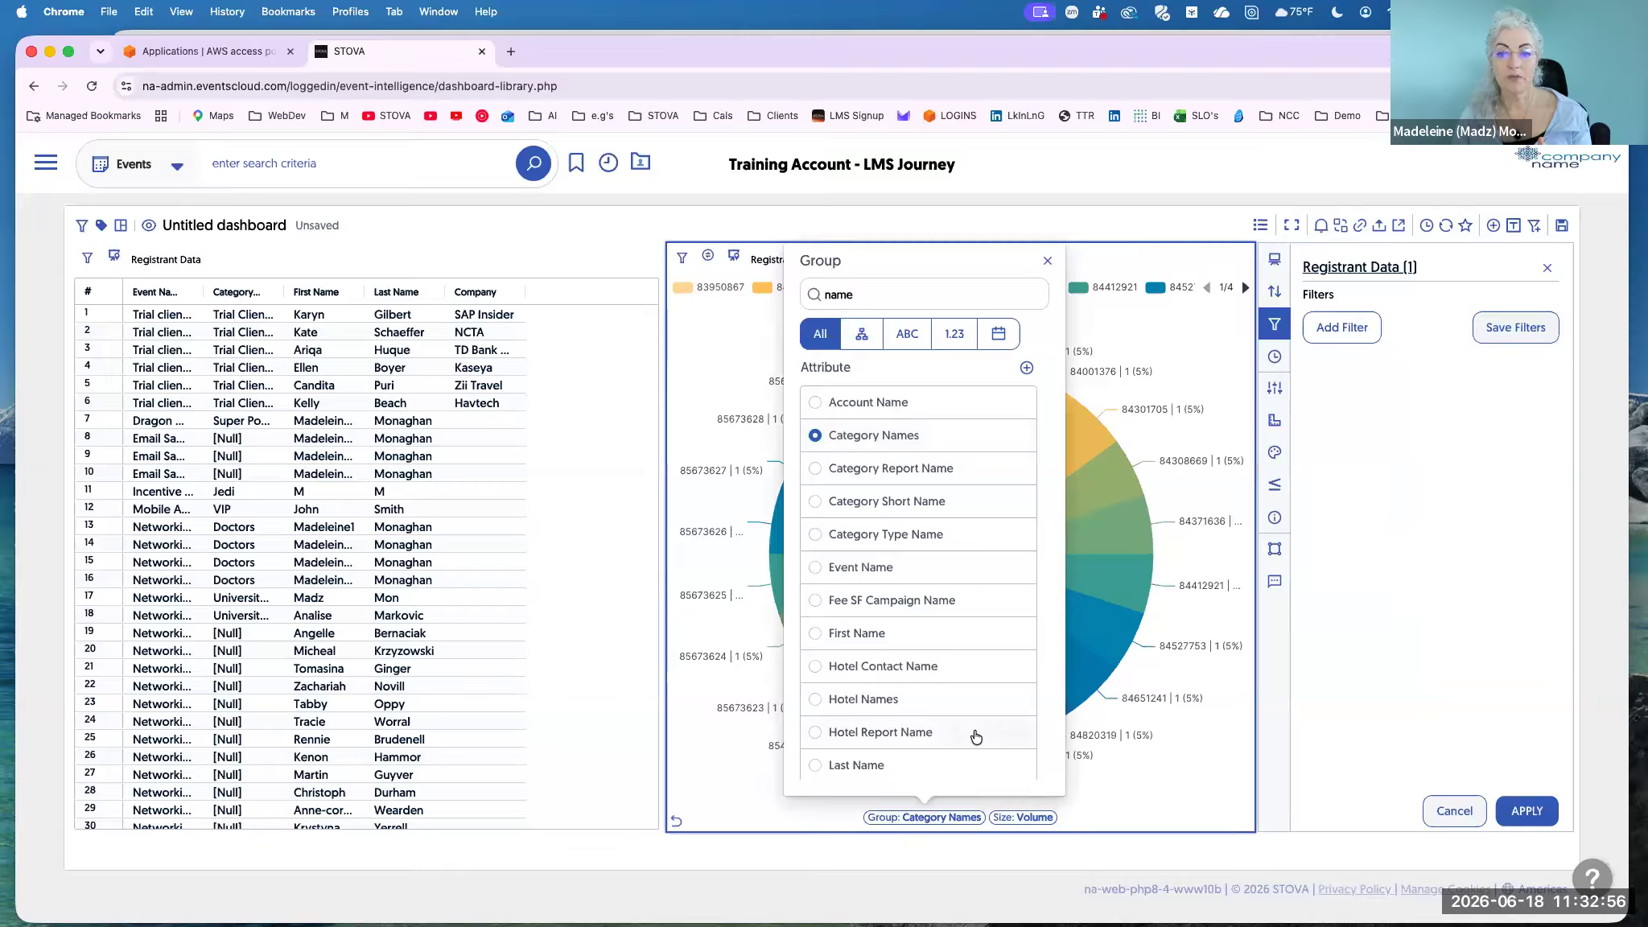
Size the pie slices by the Distinct Count of Attendee Id.
click(1013, 818)
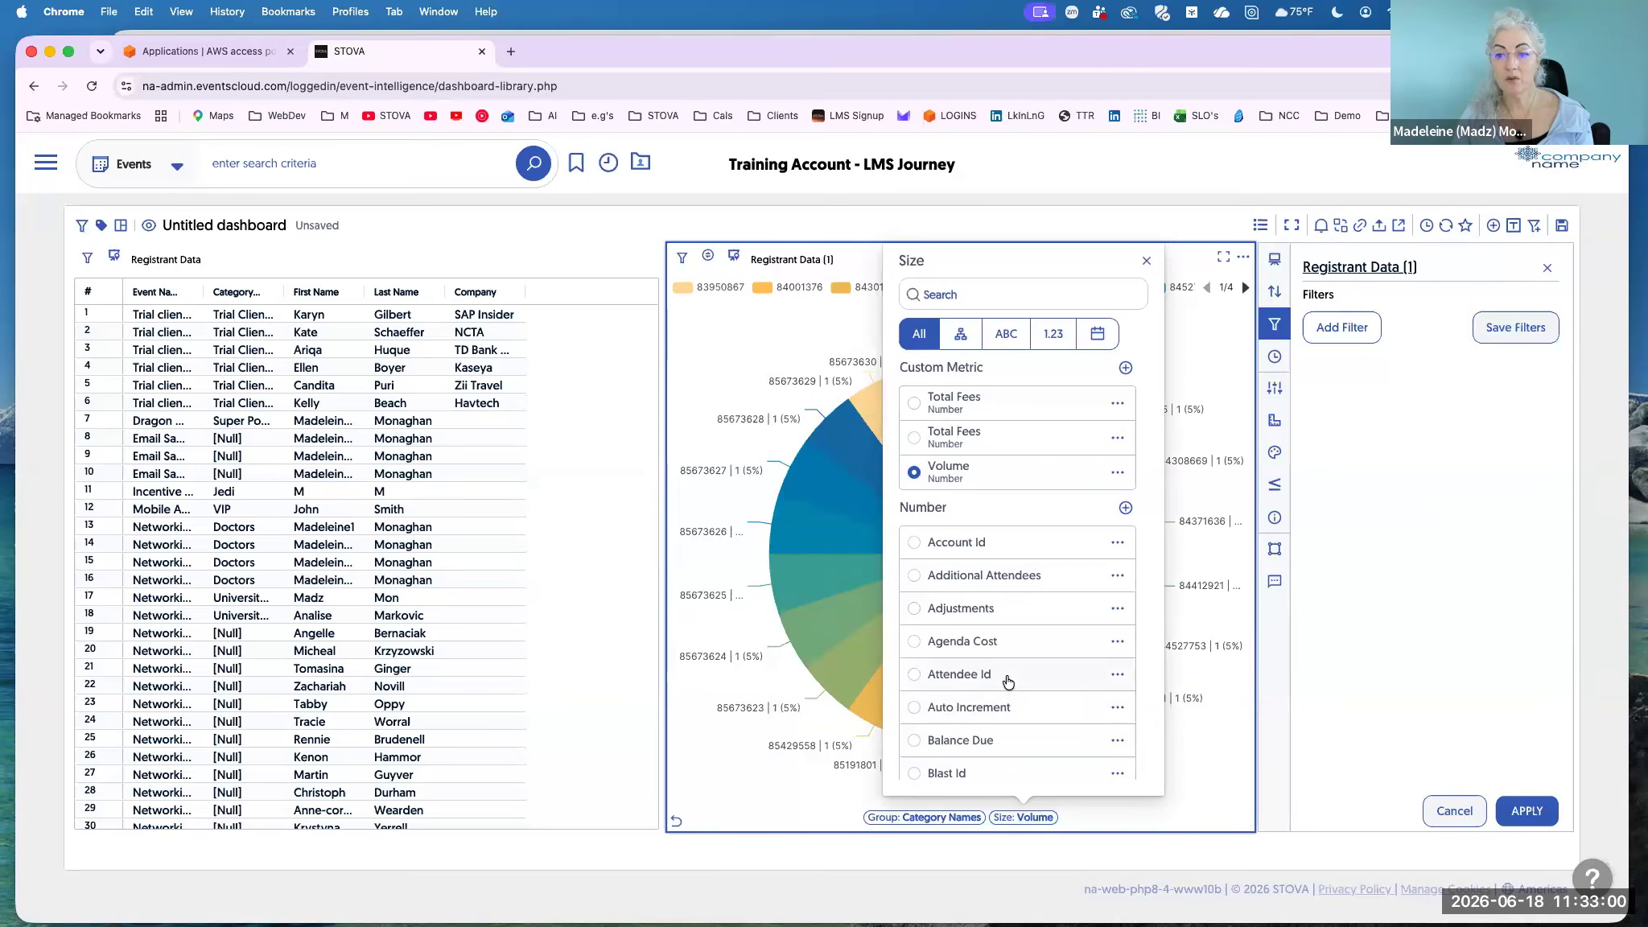
click(1008, 681)
click(1038, 676)
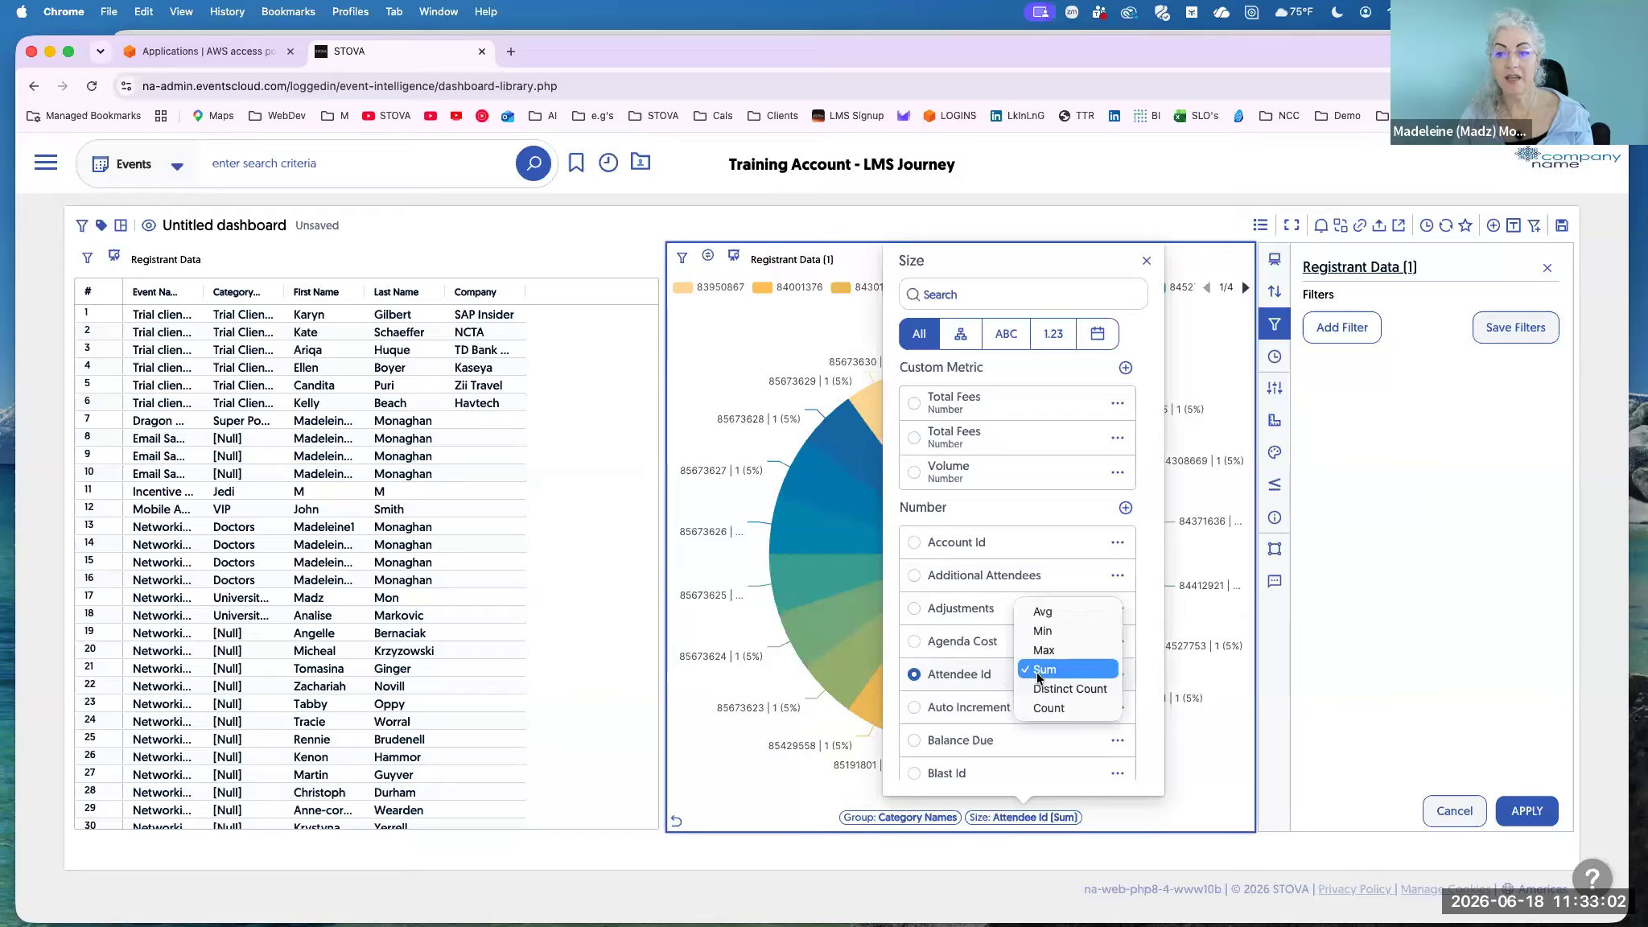
click(1042, 690)
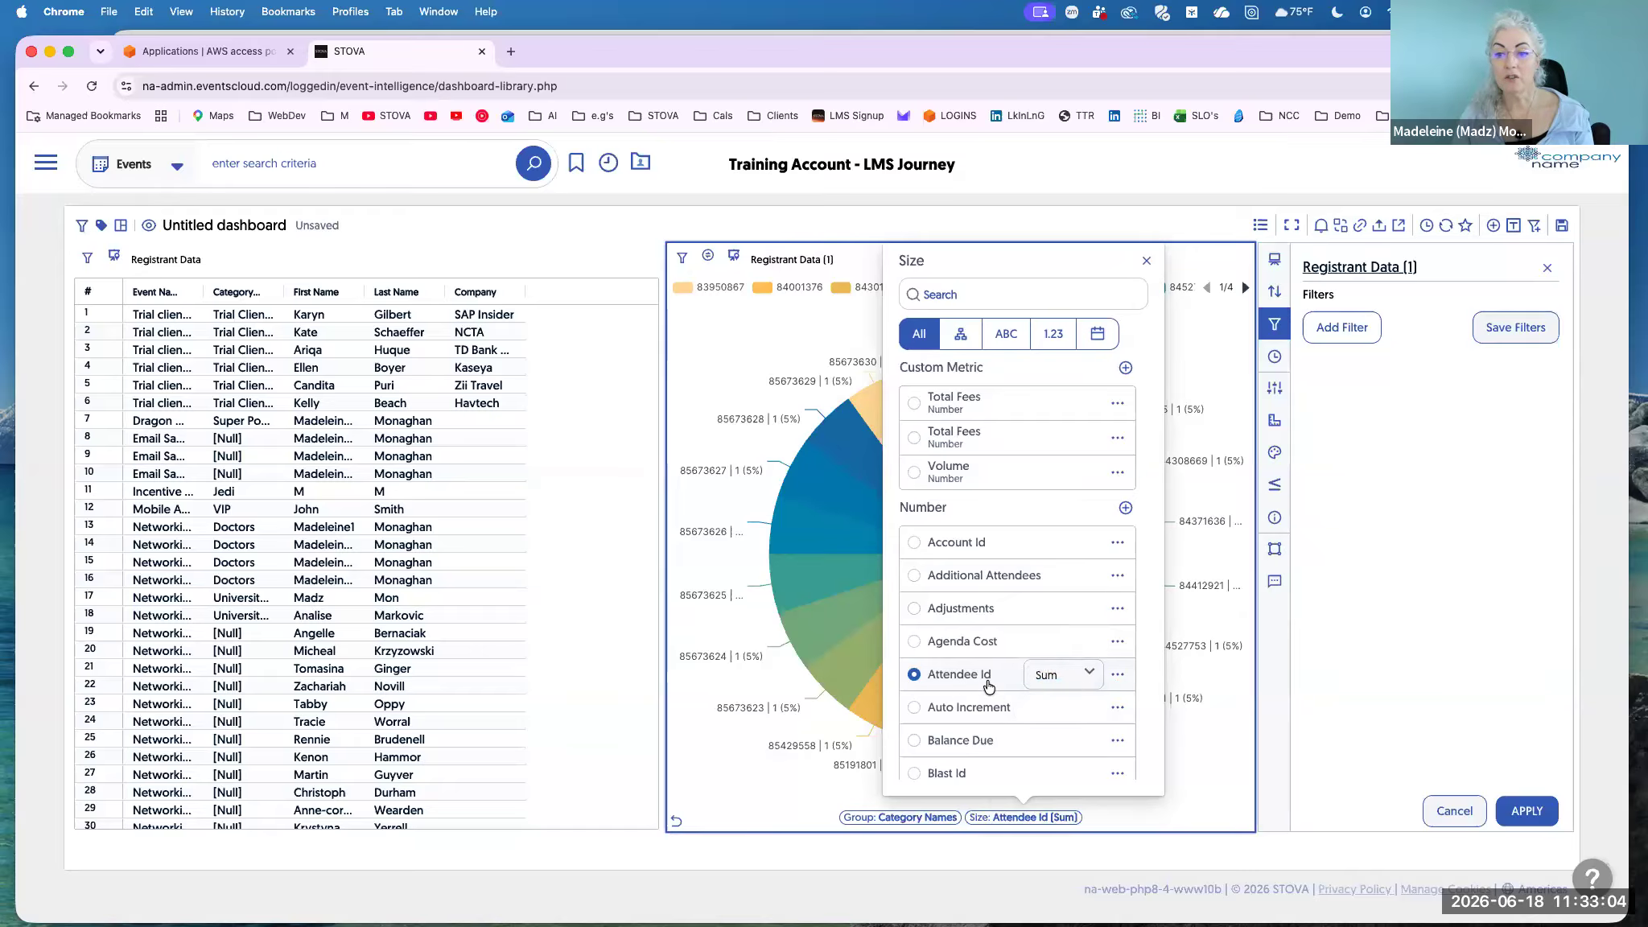
click(1211, 765)
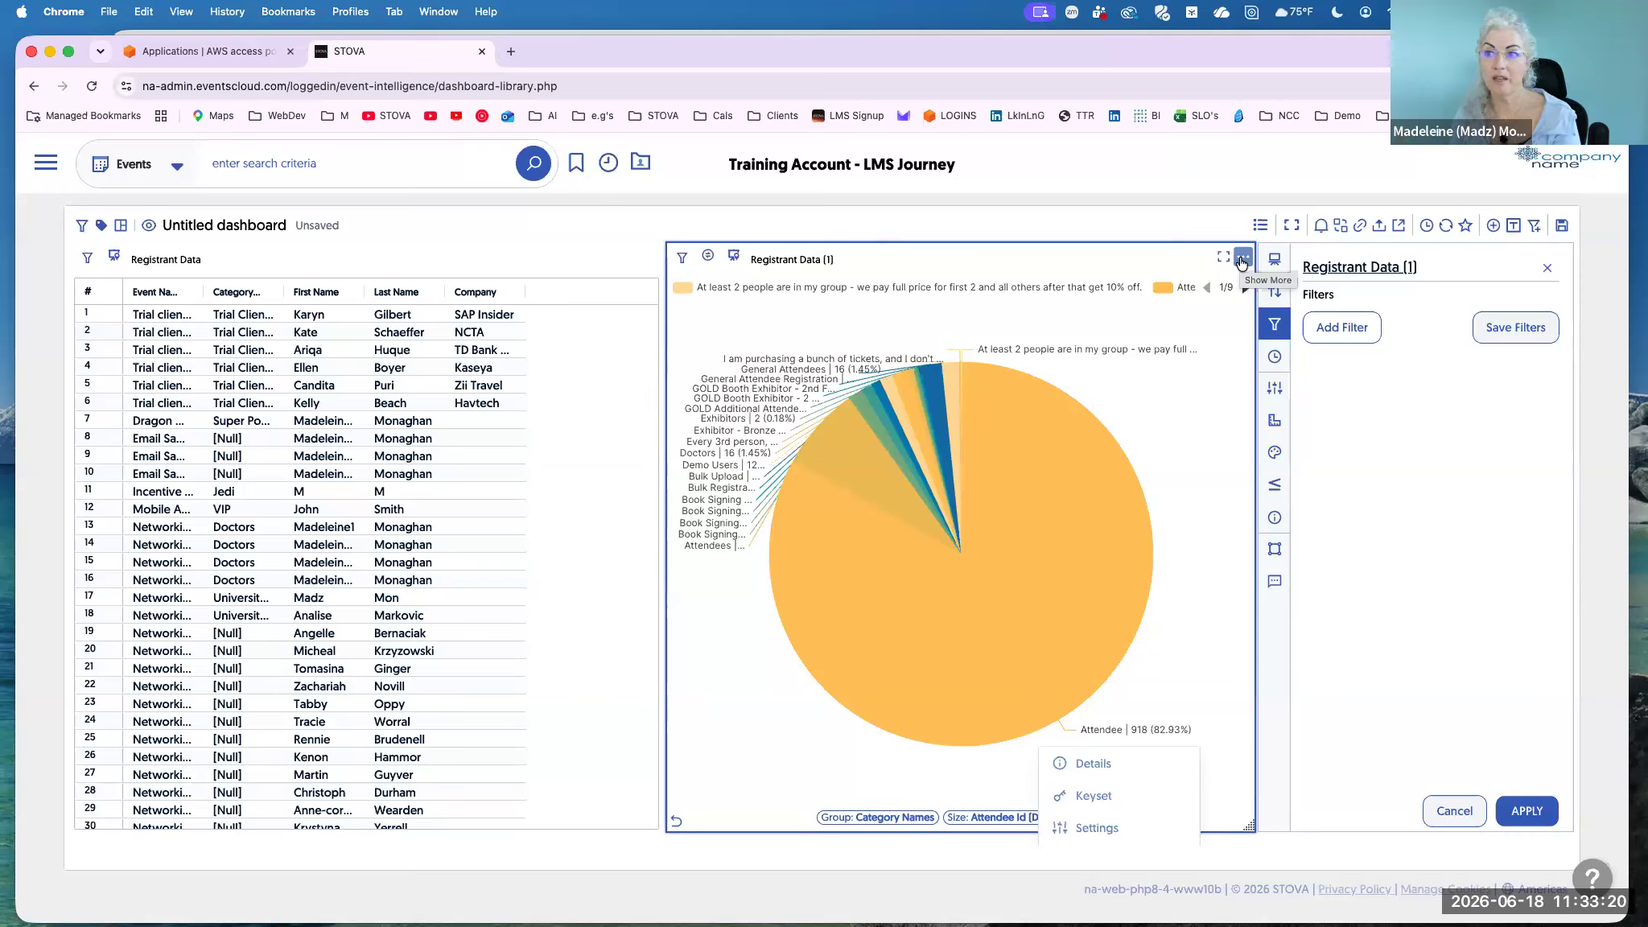
Start a row-level filter on the pie chart, searching the attributes for "name" and choosing Event Name.
click(1241, 262)
click(1316, 321)
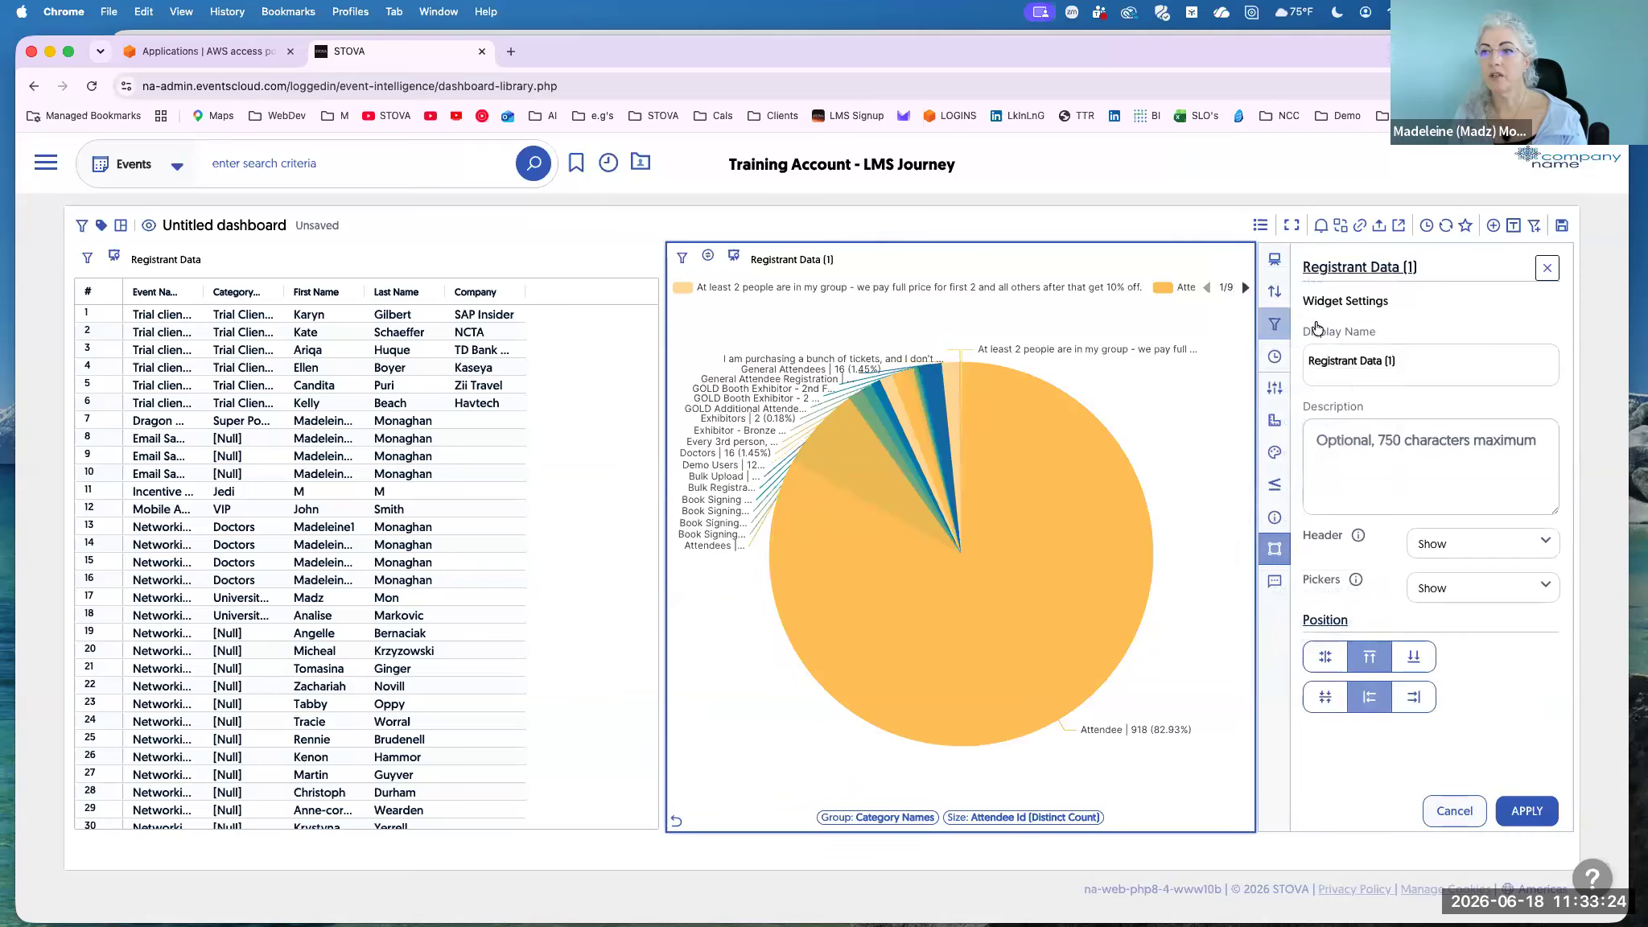
click(1274, 323)
click(1355, 330)
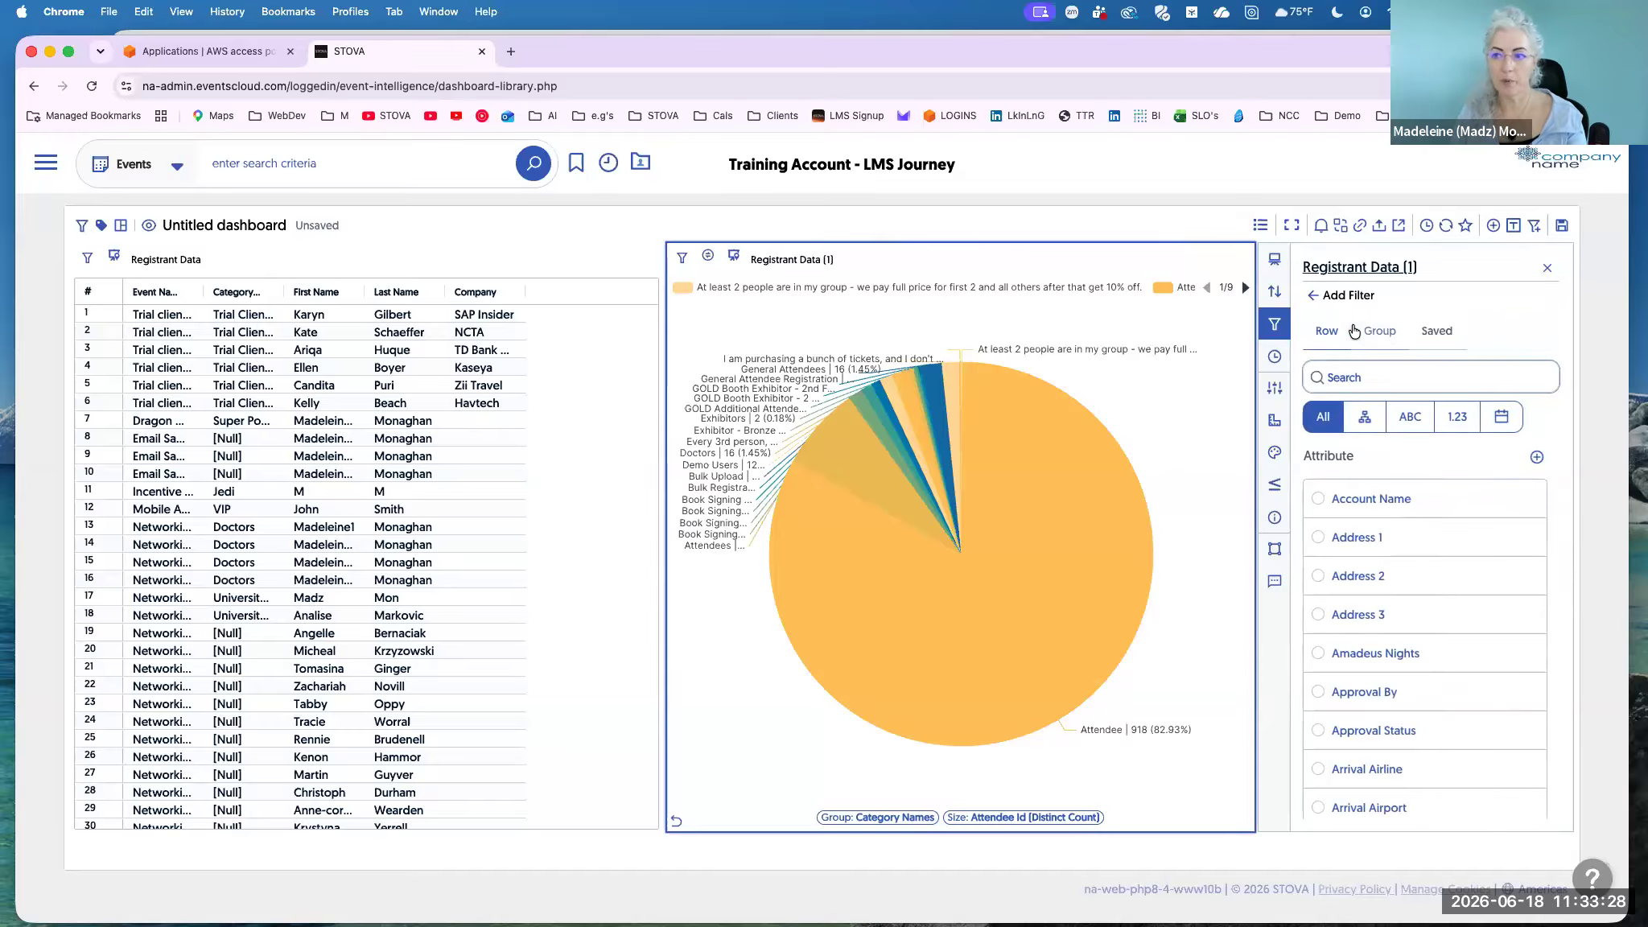
text(name)
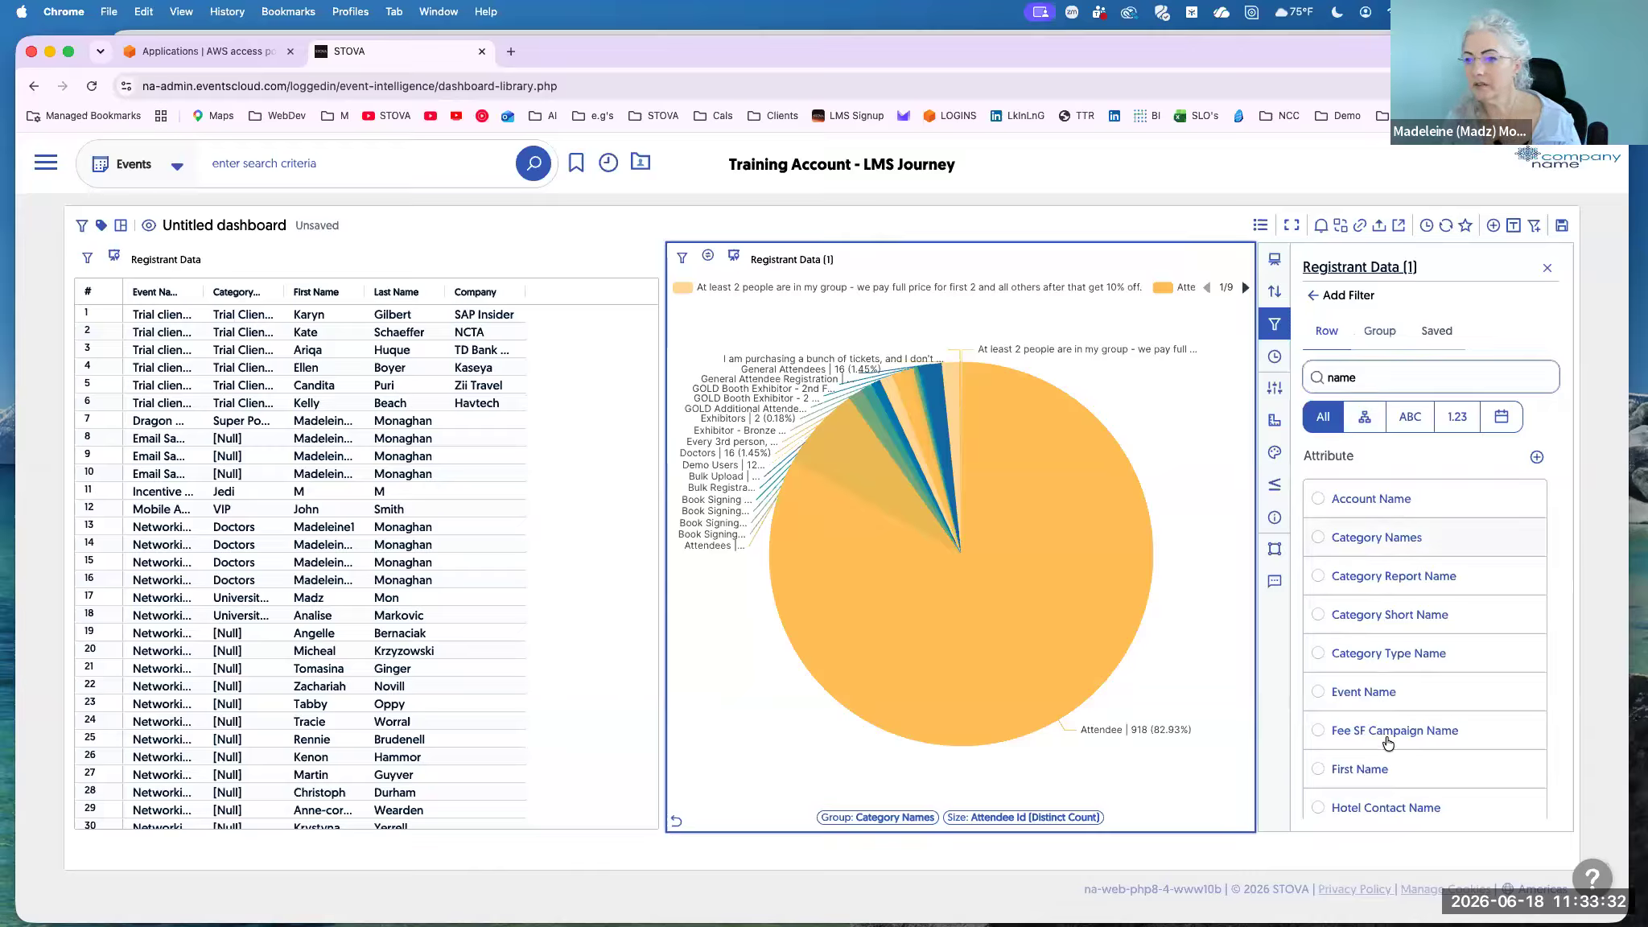
click(1372, 691)
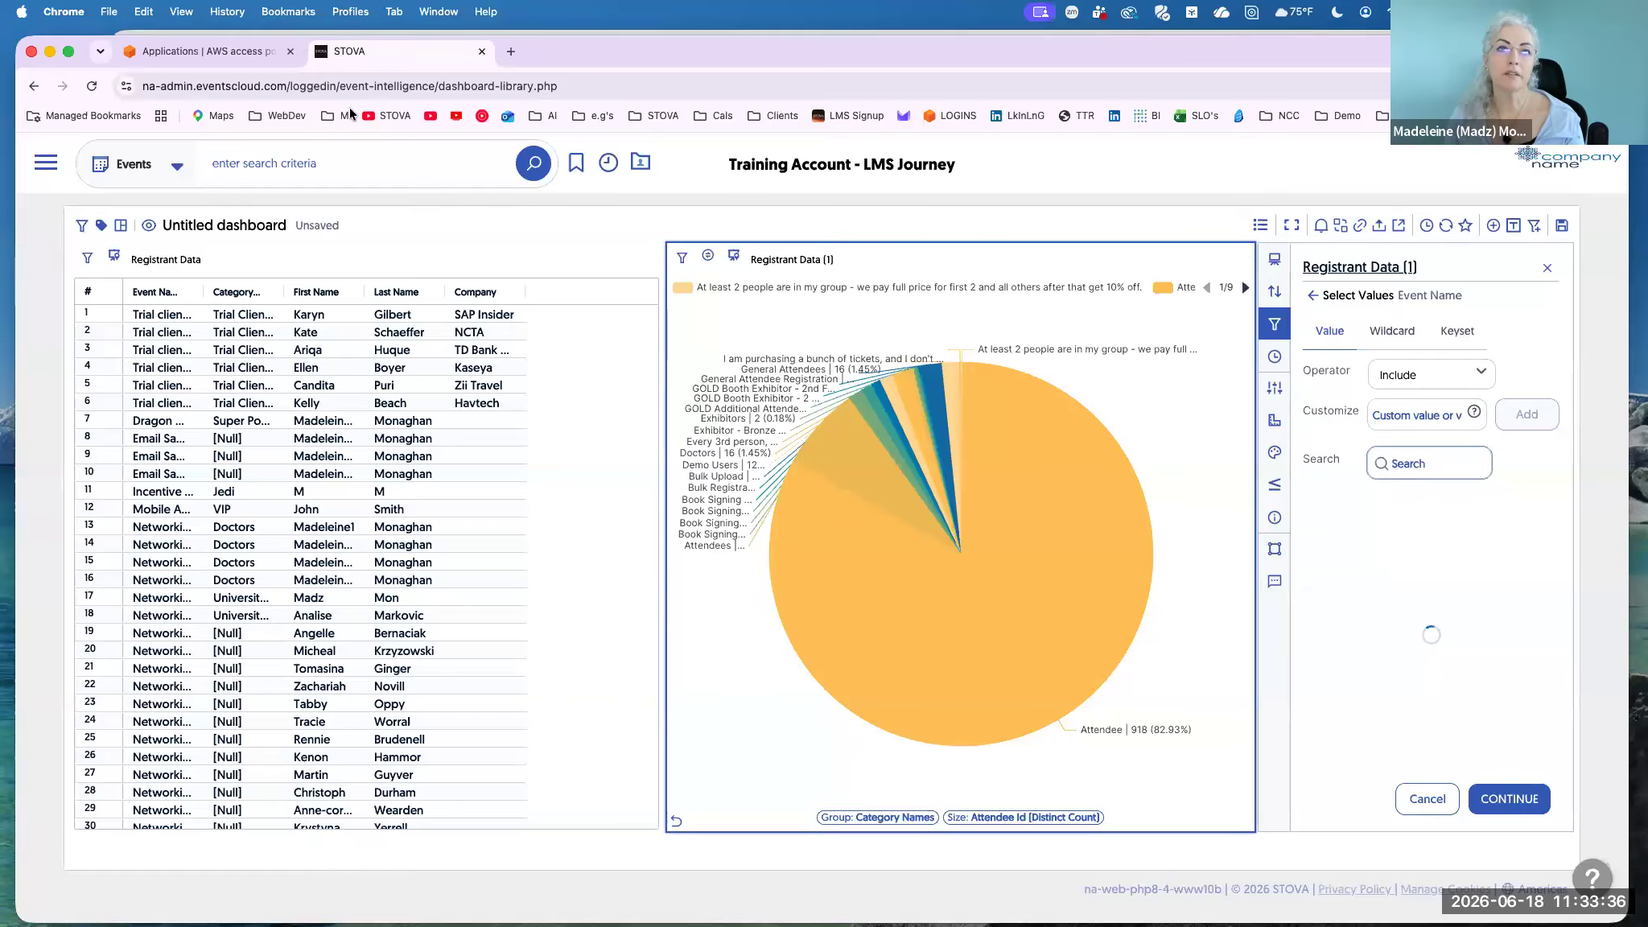
Duplicate the dashboard's browser tab and open the Events list in the copy to check the event names in the !Roadshow folder.
right_click(356, 62)
click(380, 176)
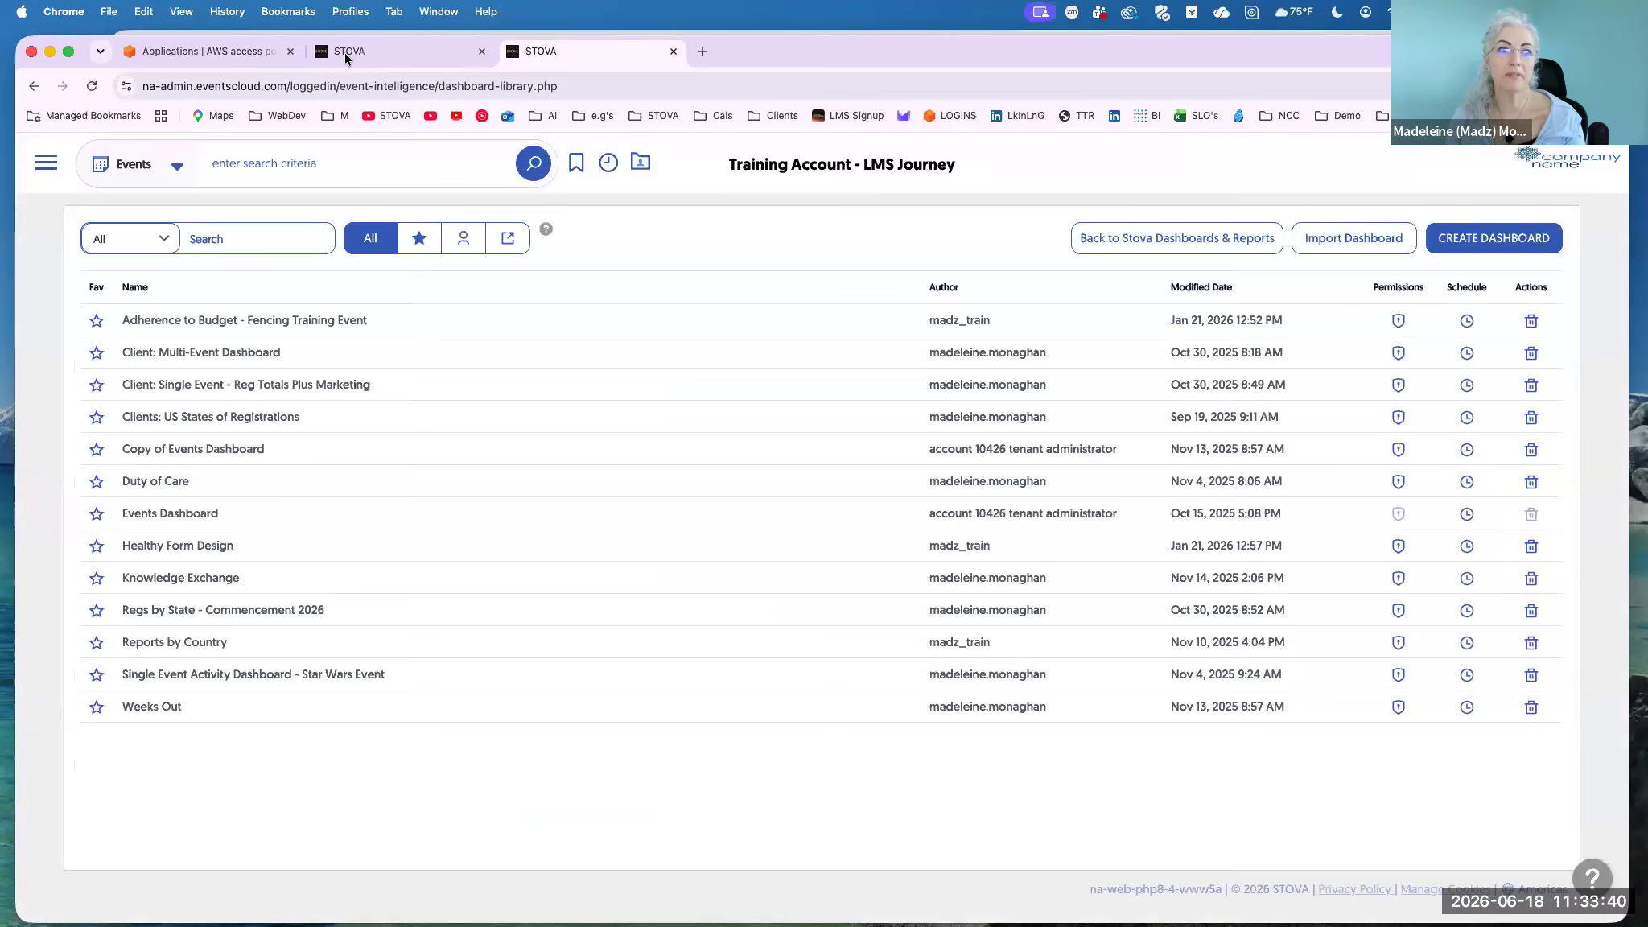
click(56, 160)
click(52, 321)
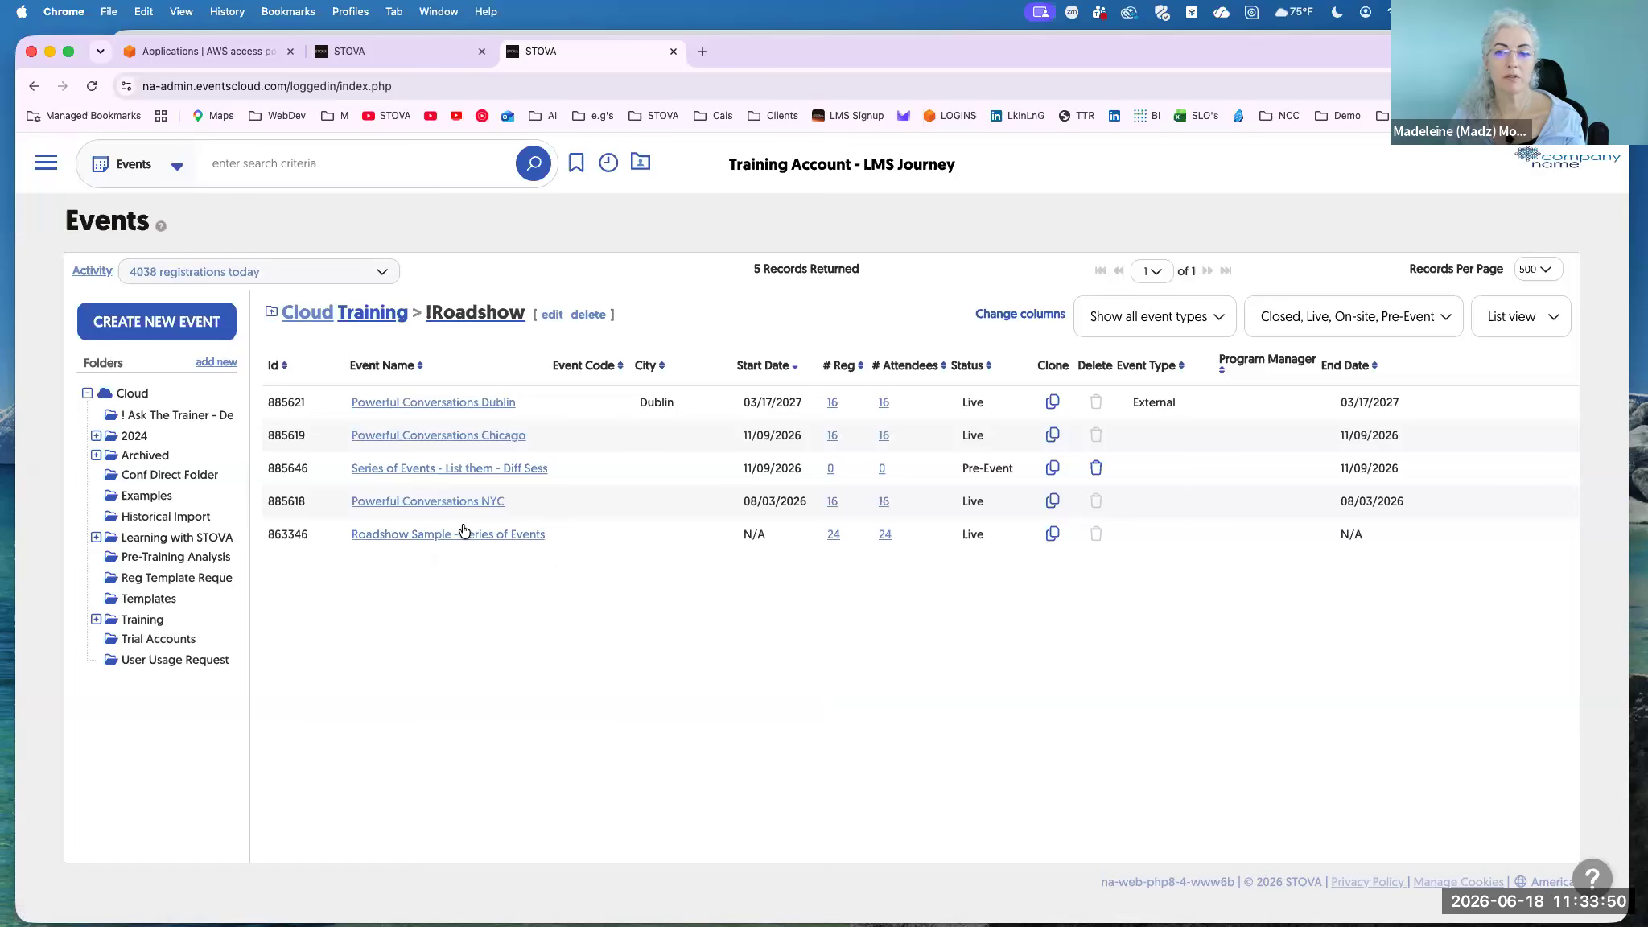
Back in the dashboard tab, search the Event Name values for "roads", include Roadshow Sample - Series of Events and apply the filter.
click(412, 56)
click(1394, 463)
text(roadsh)
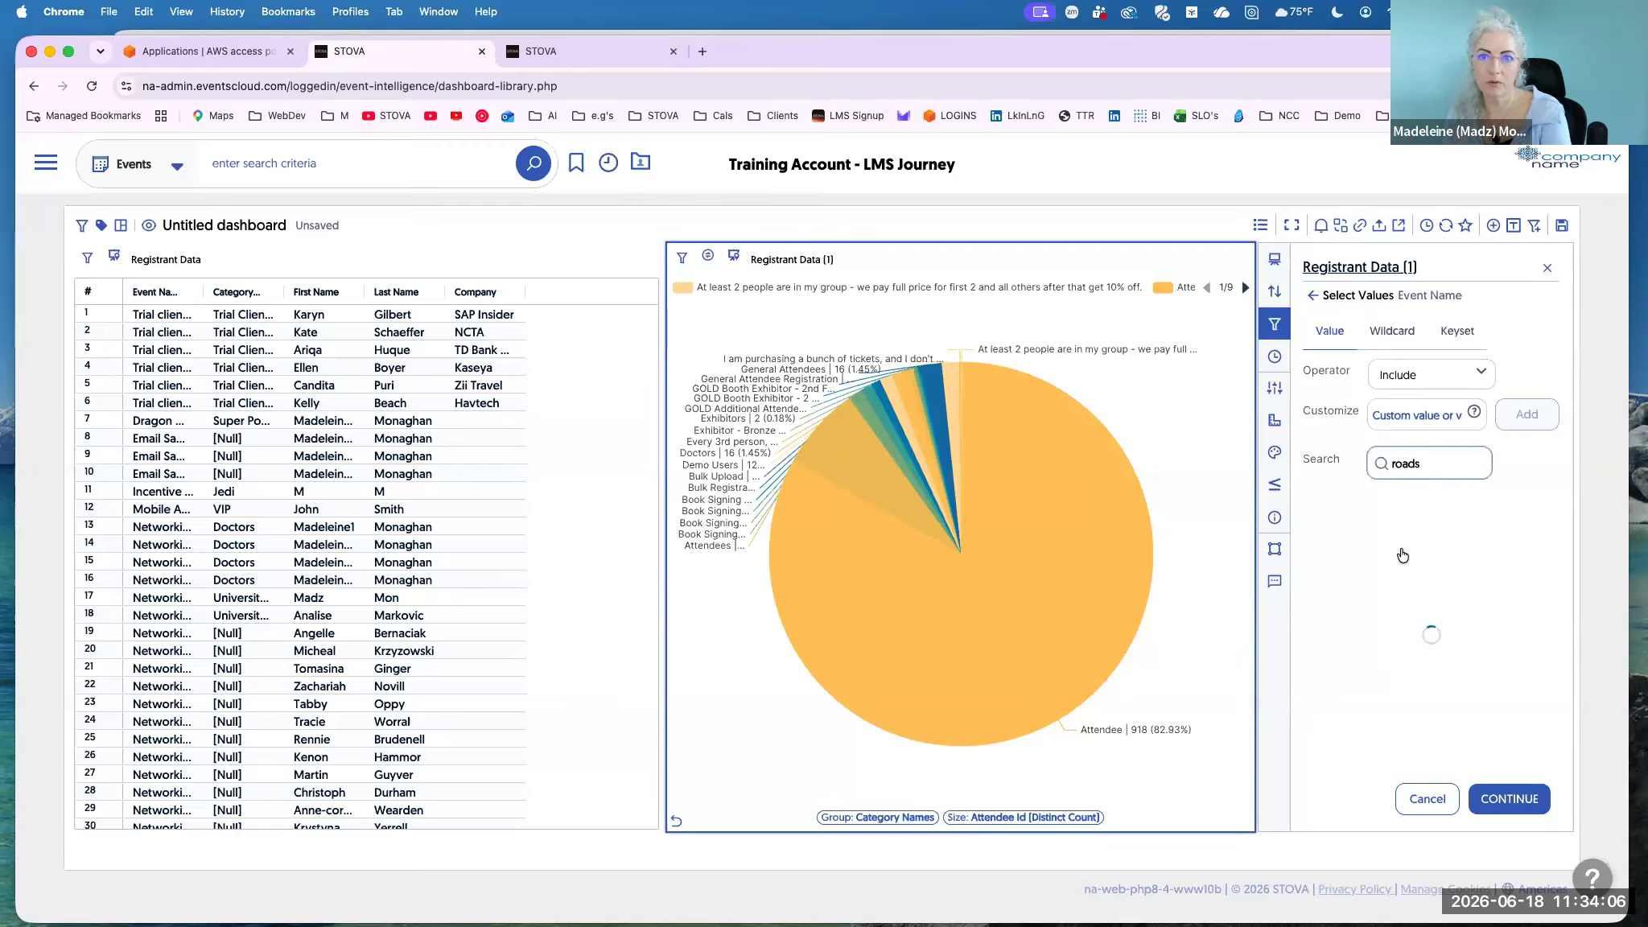
click(1318, 536)
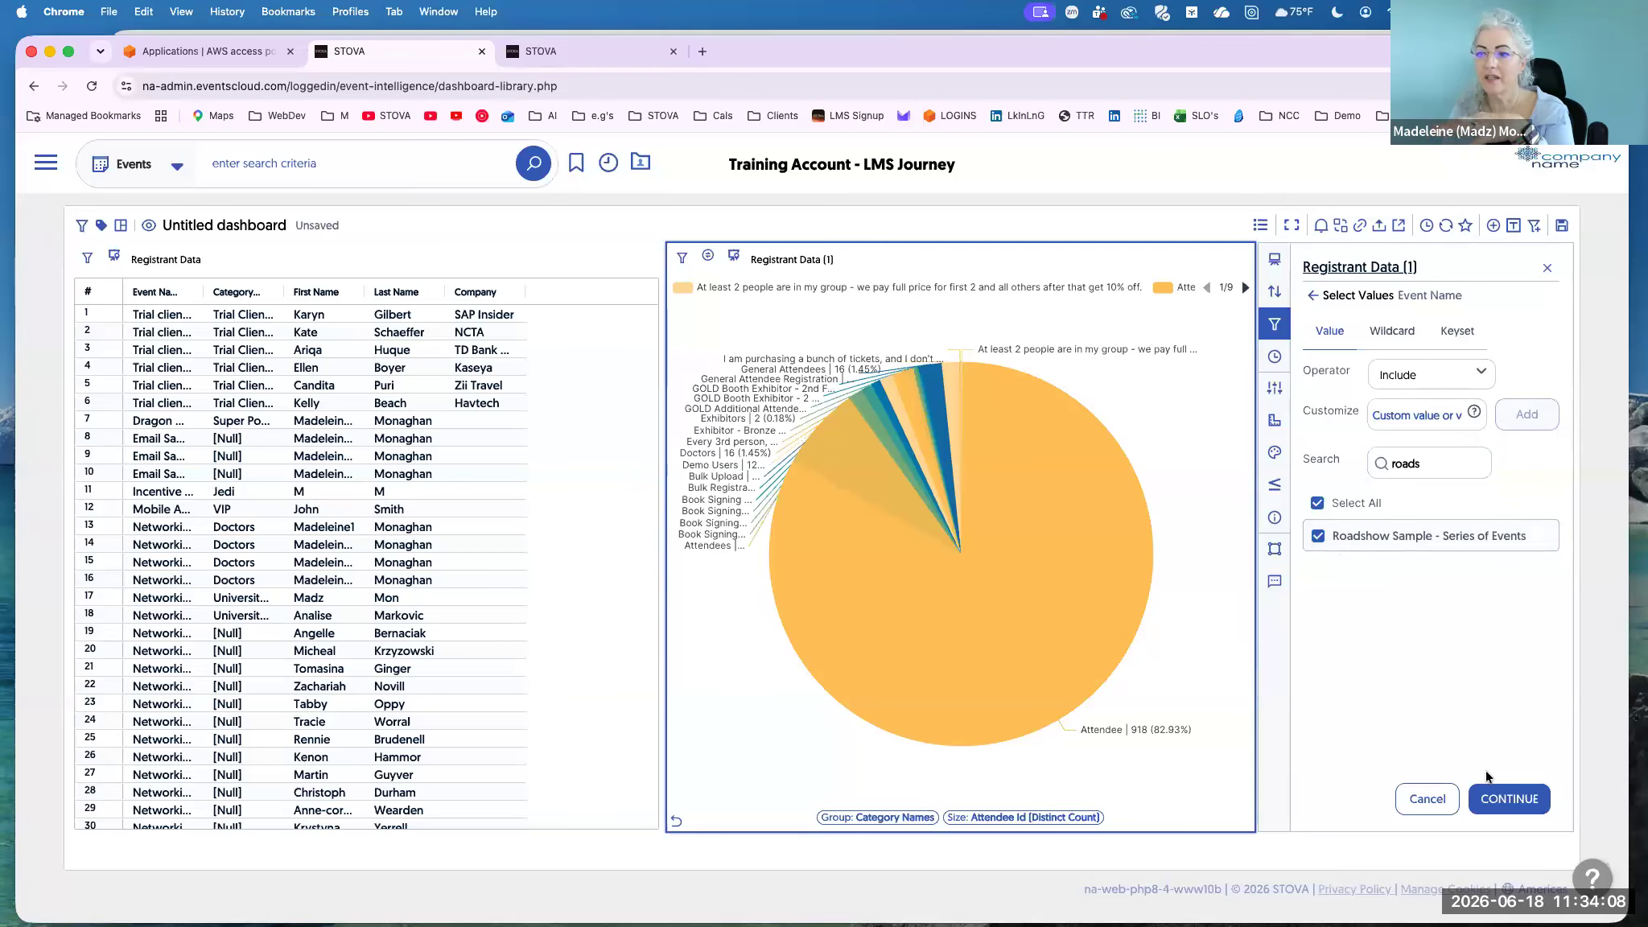
click(1495, 800)
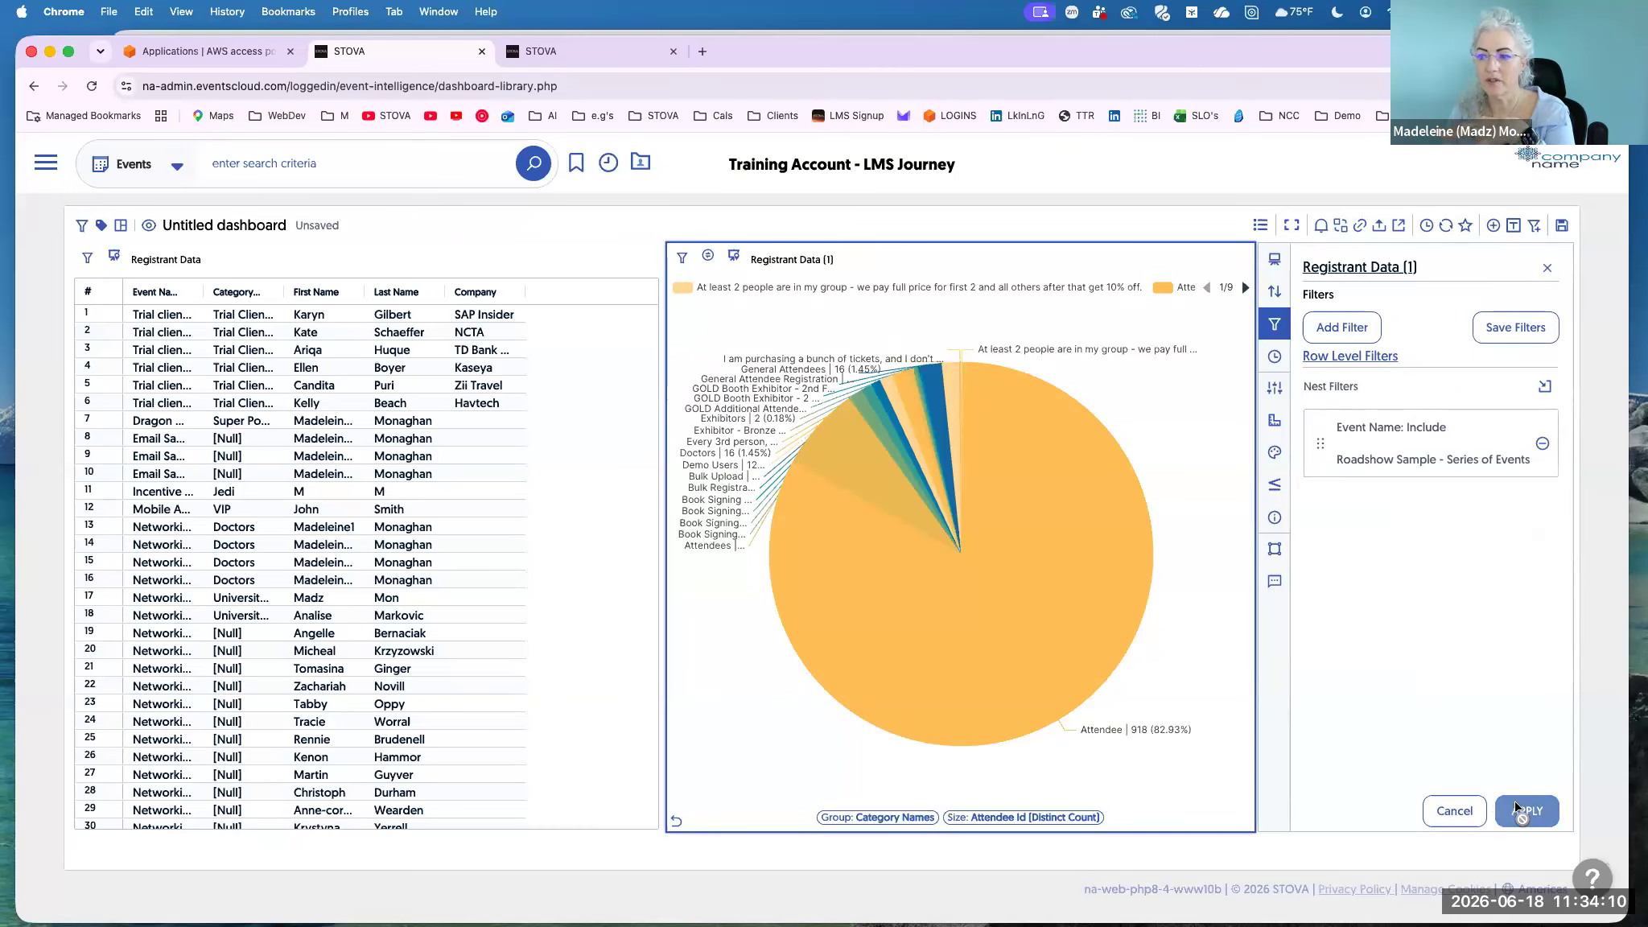
click(1516, 809)
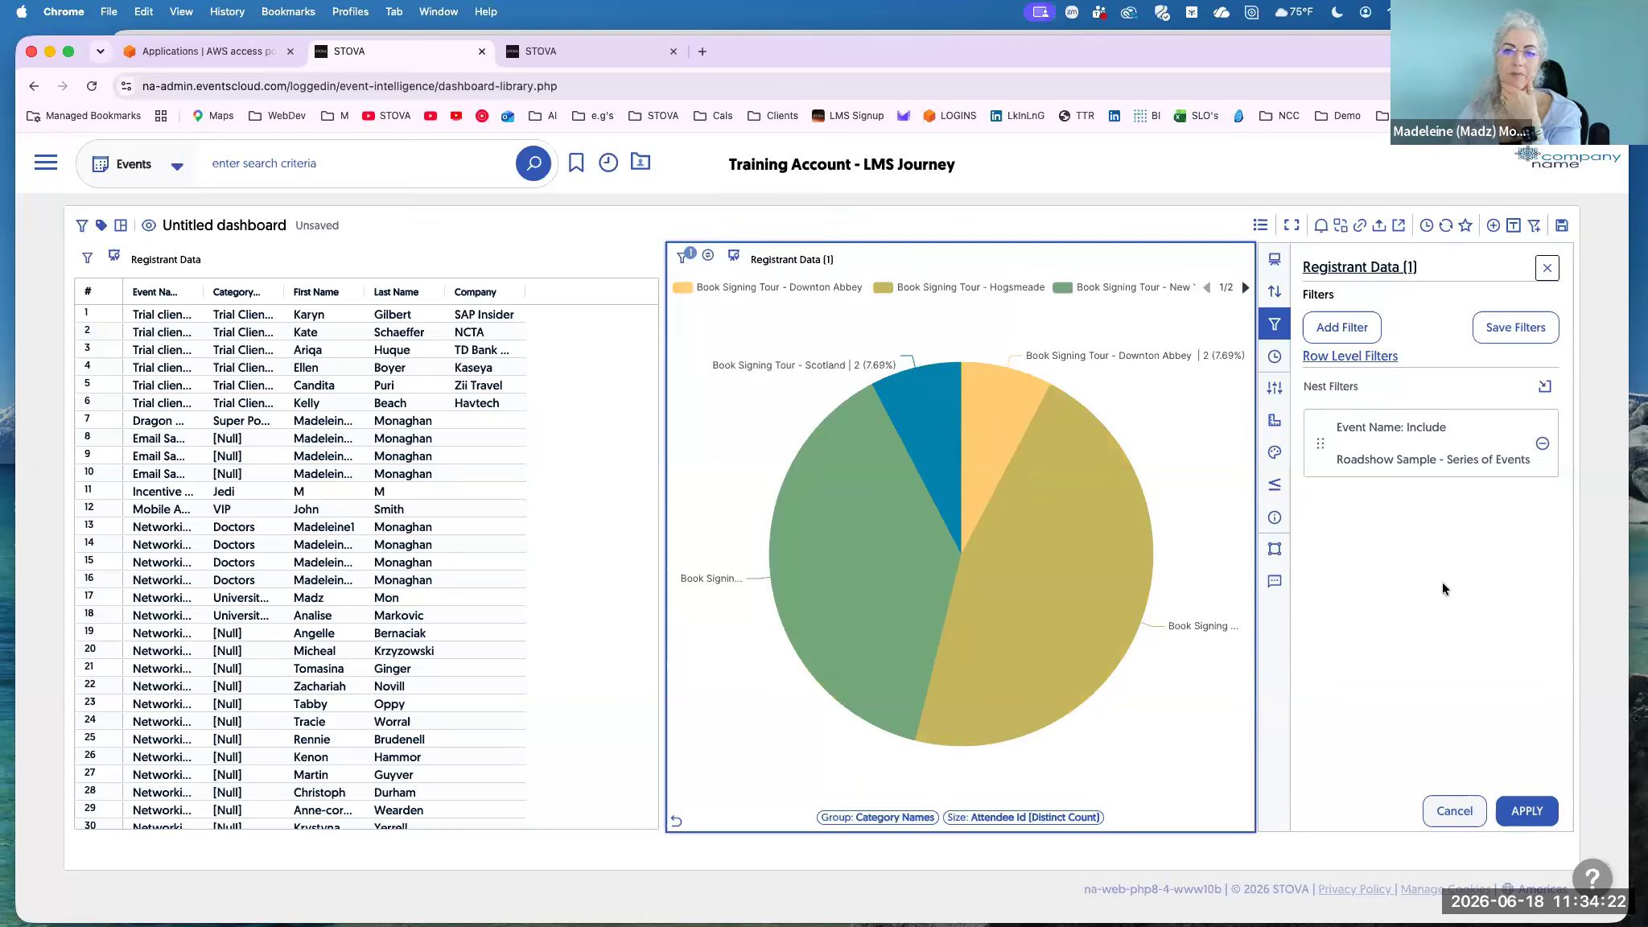
Examine the category names and distinct attendee counts of the filtered pie chart's slices.
mouse_move(846, 510)
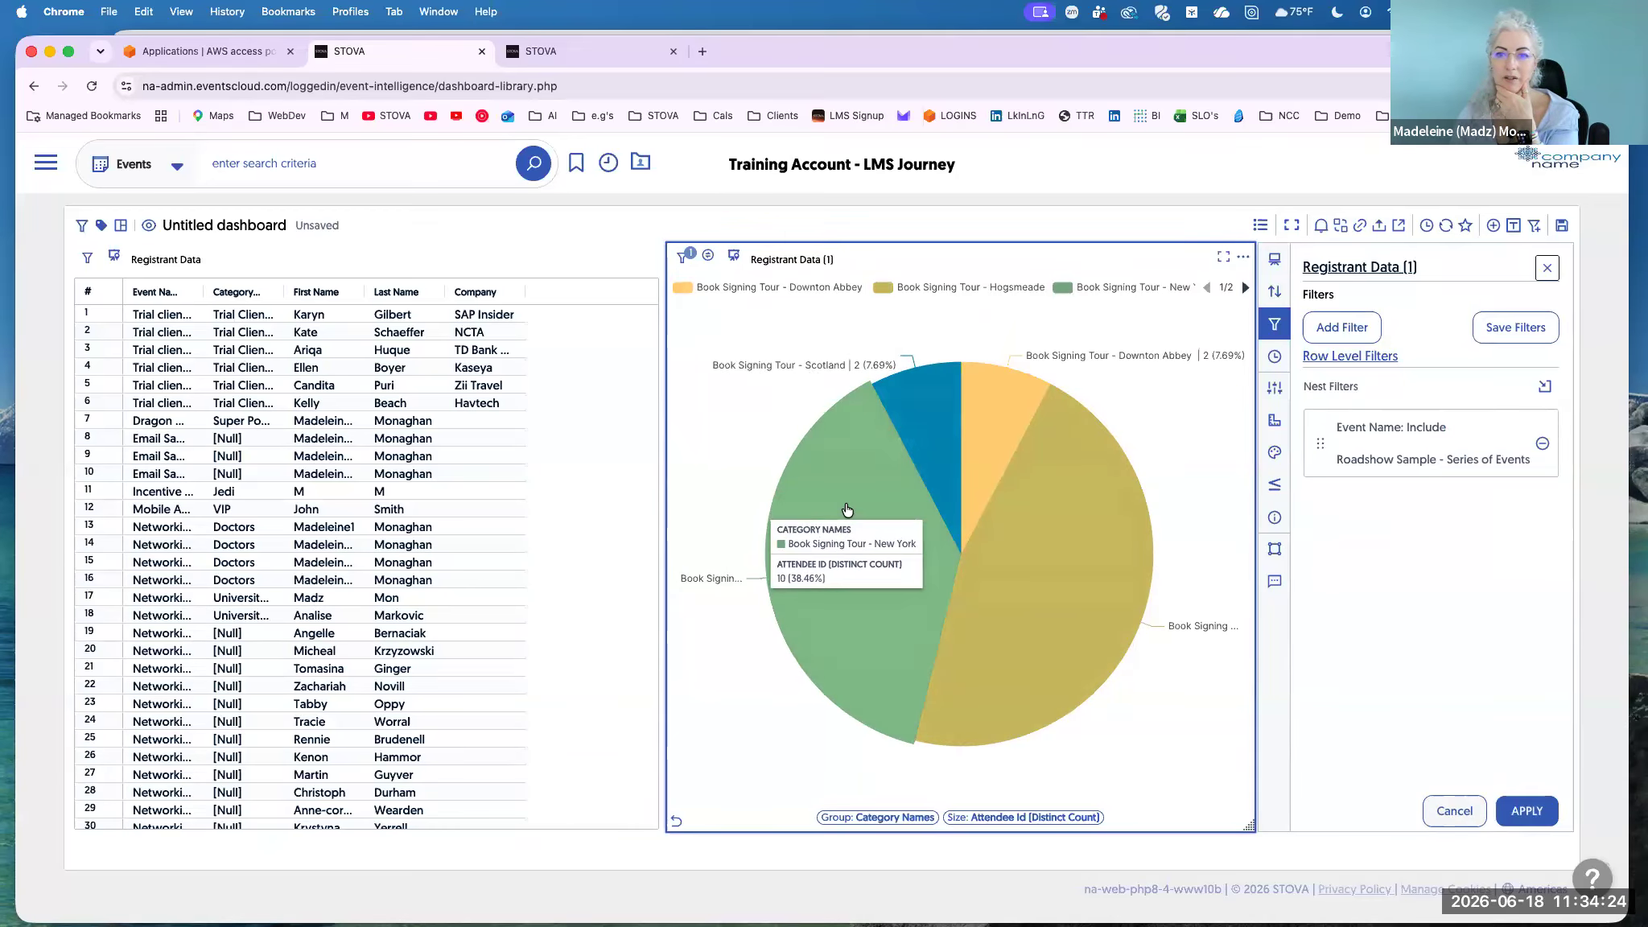
mouse_move(1109, 648)
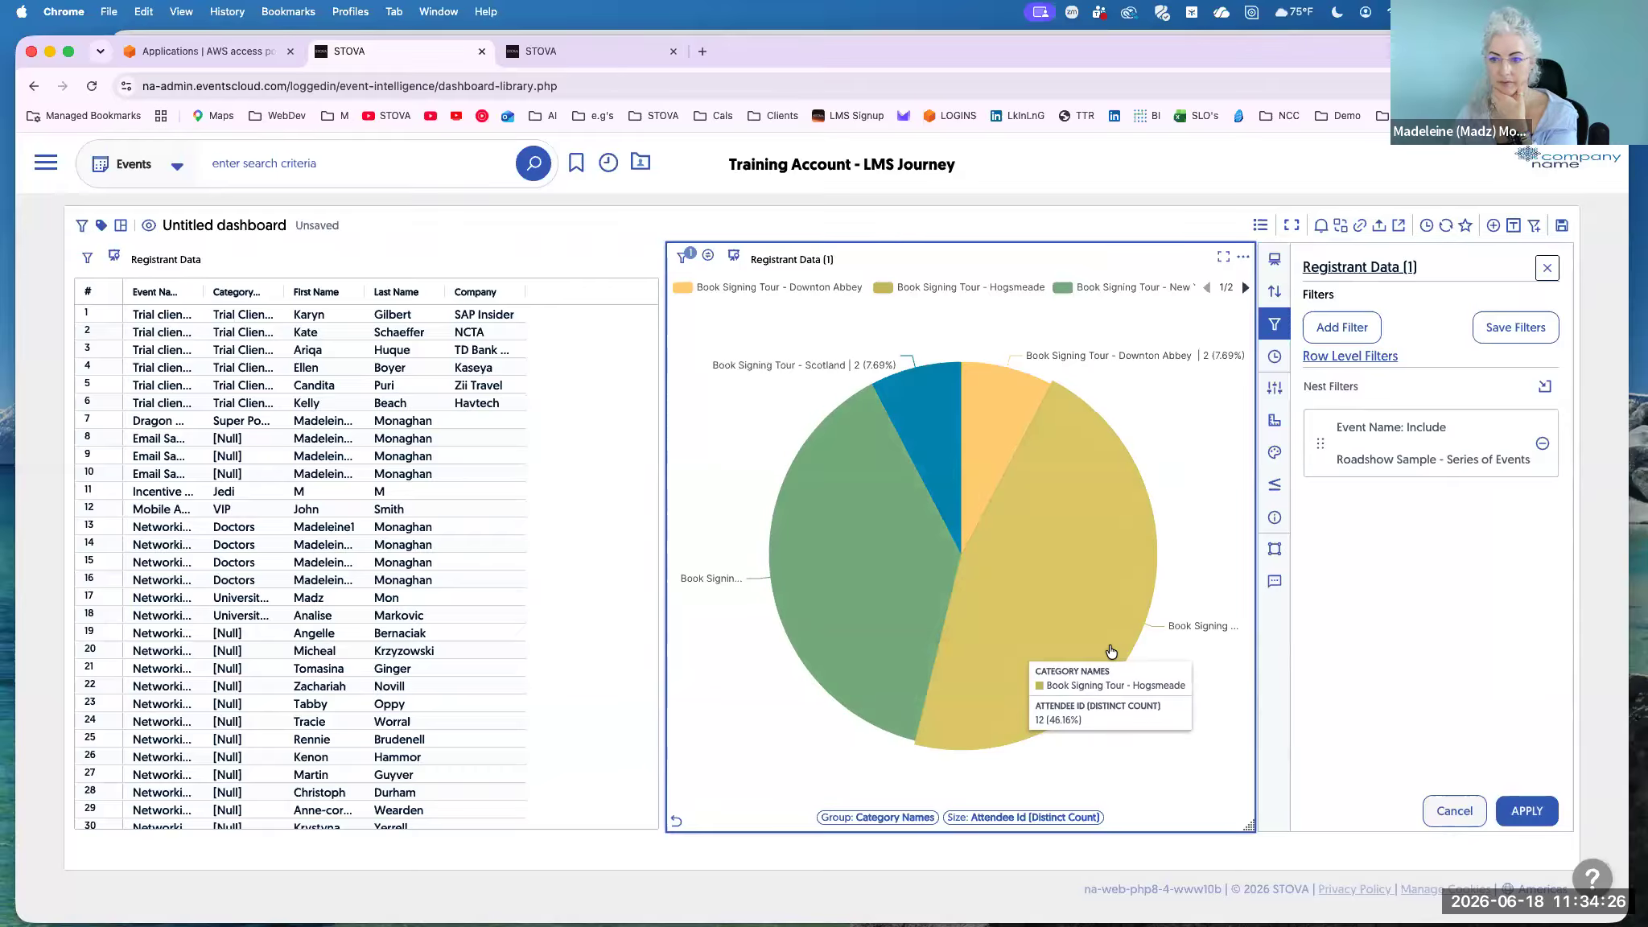
mouse_move(1037, 385)
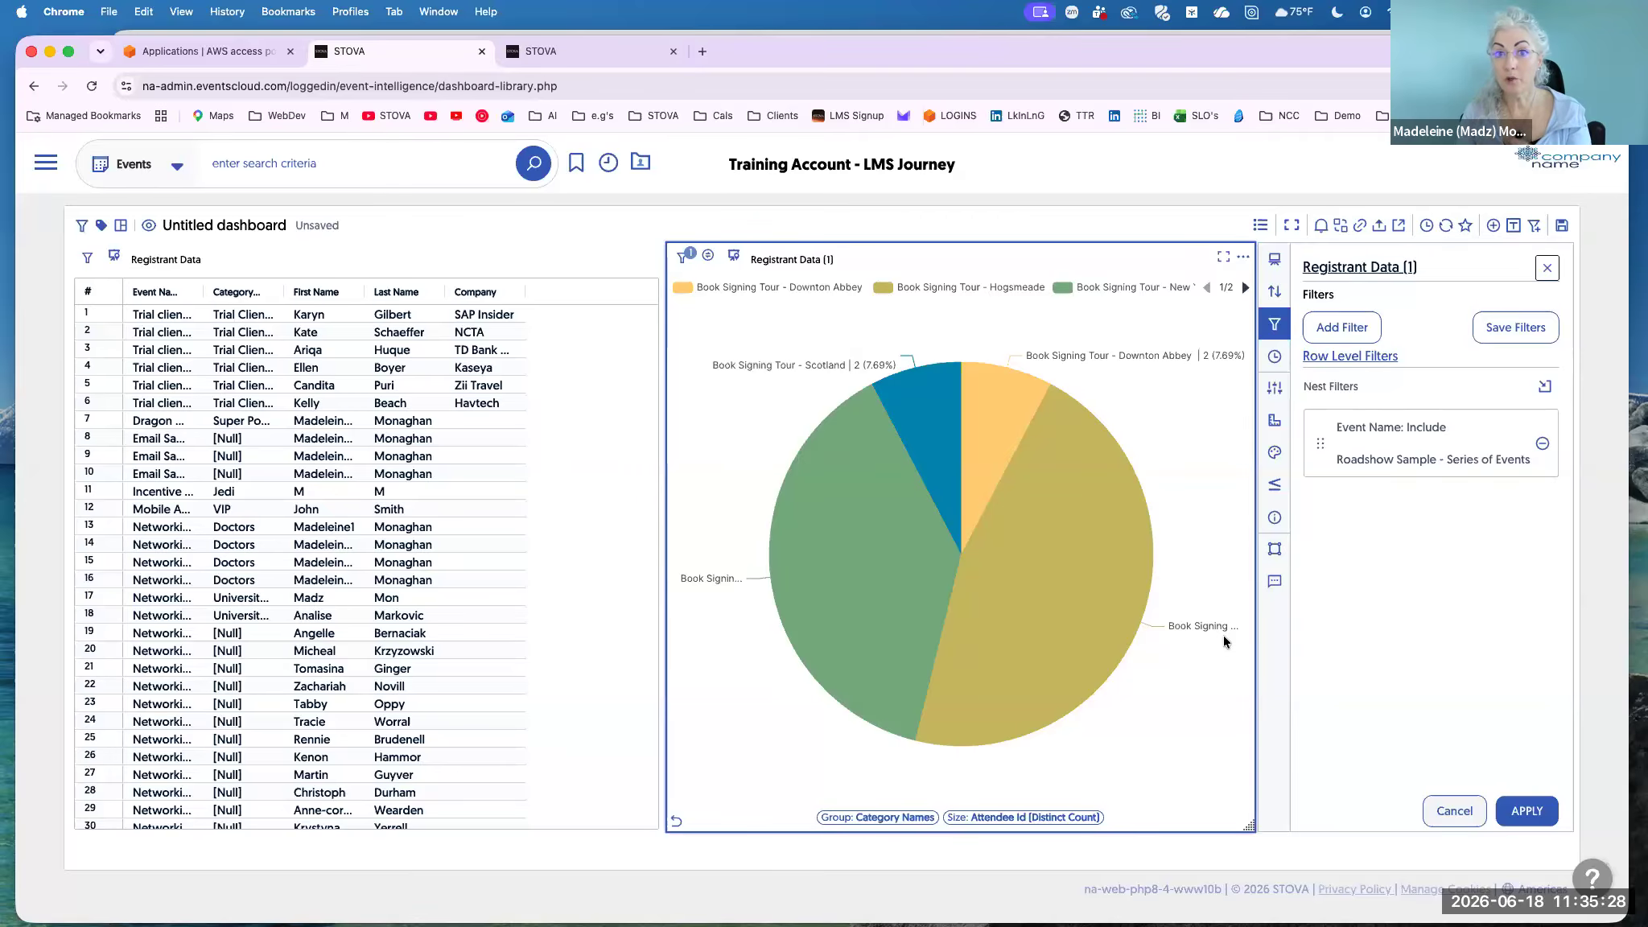
Switch to the Word document Generic Work Flow Process With Links to Training Videos and review its event setup checklist.
key(ctrl+Up)
click(1010, 563)
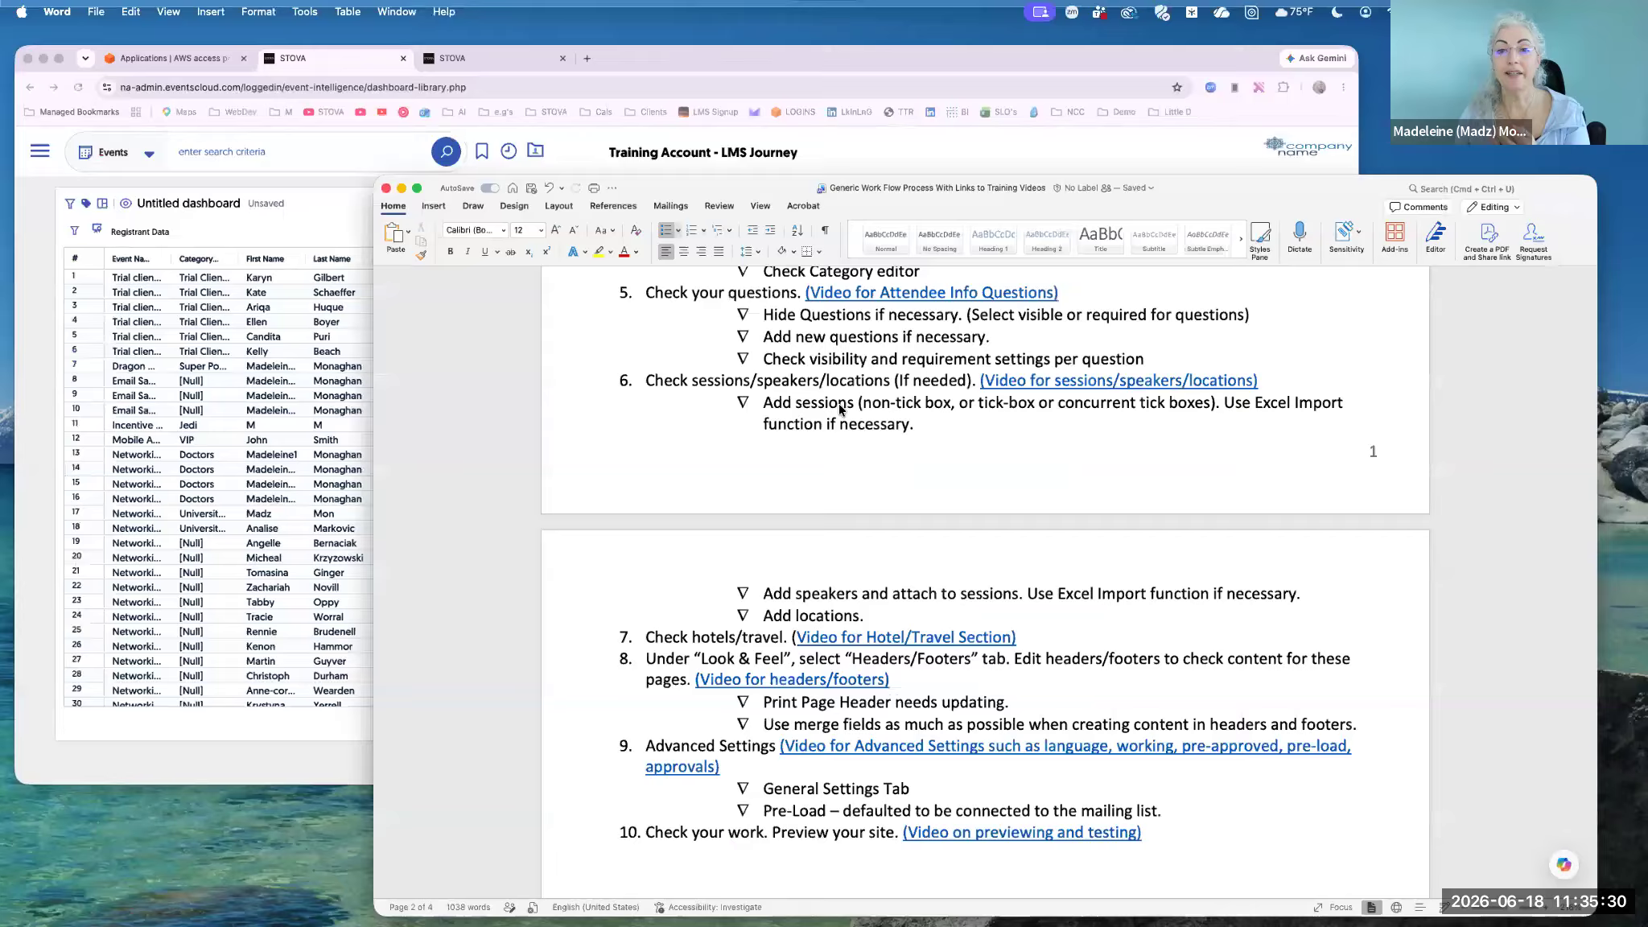
scroll(690, 701, down, 5)
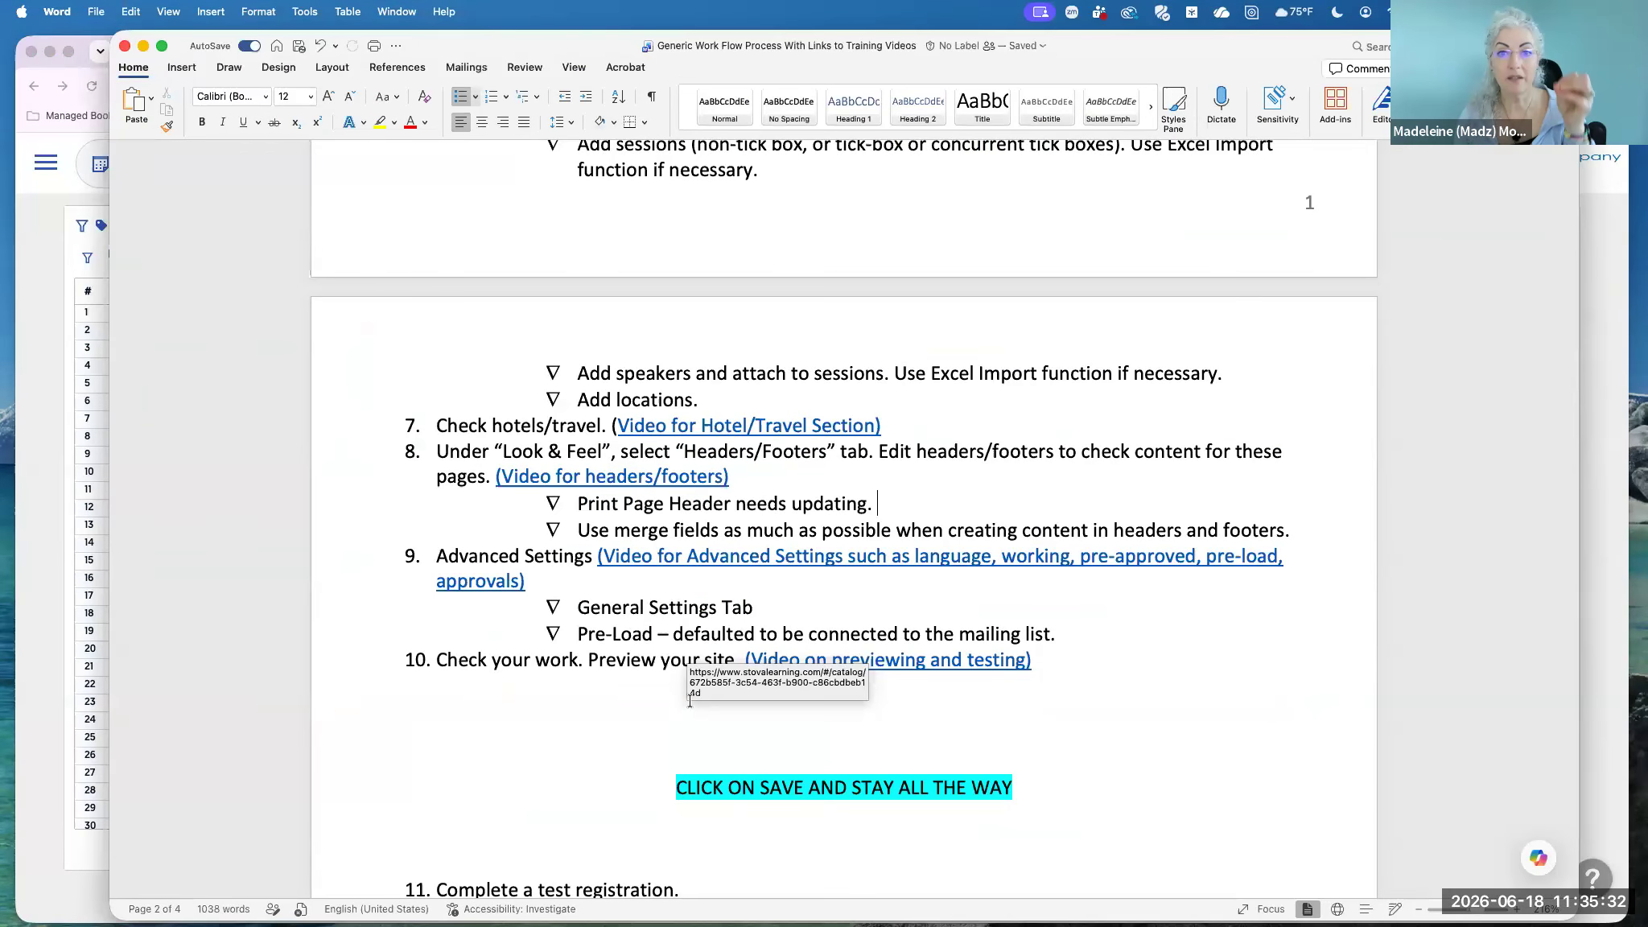